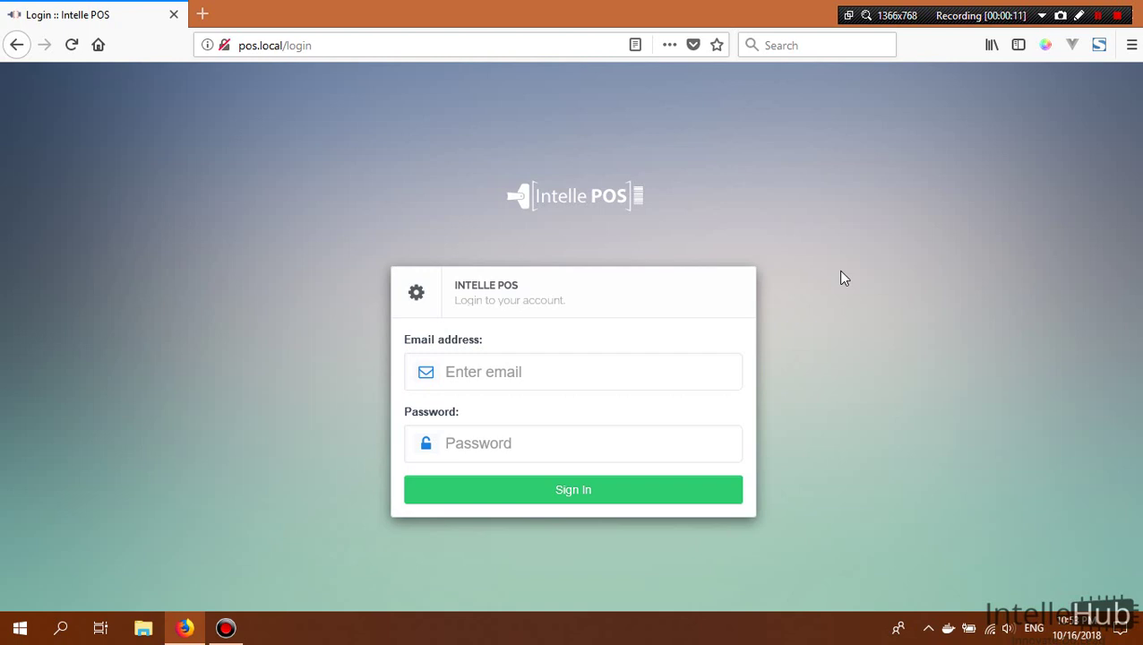
Sign in to Intelle POS using the saved Firefox login for email and password.
{"action": "left_click", "coordinate": [548, 369]}
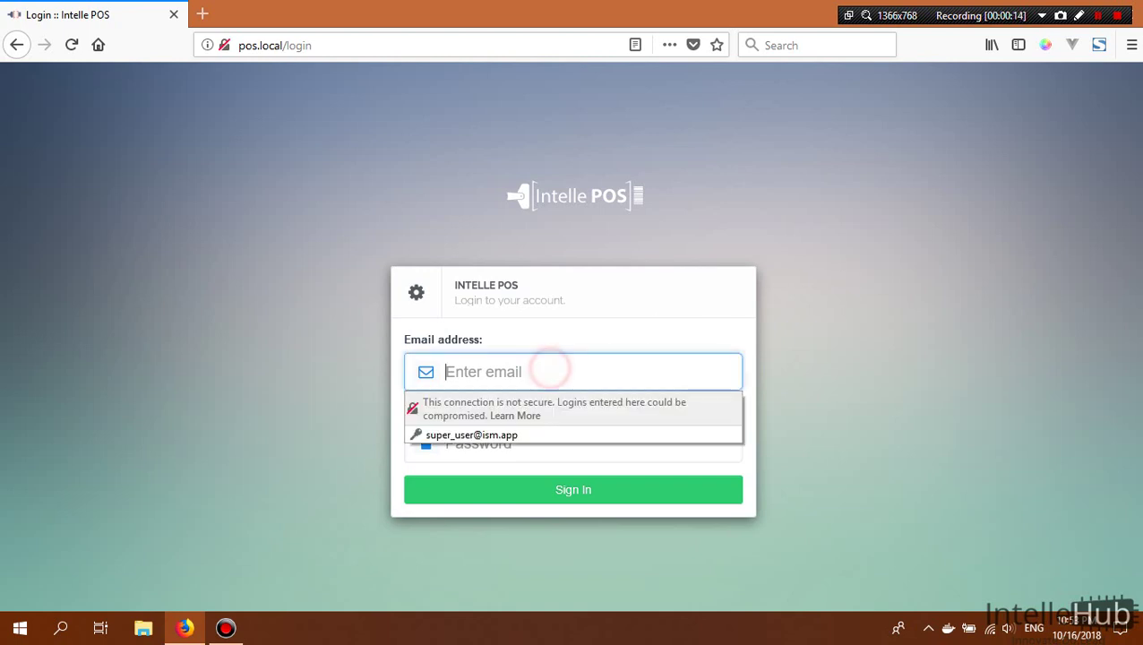
{"action": "left_click", "coordinate": [498, 438]}
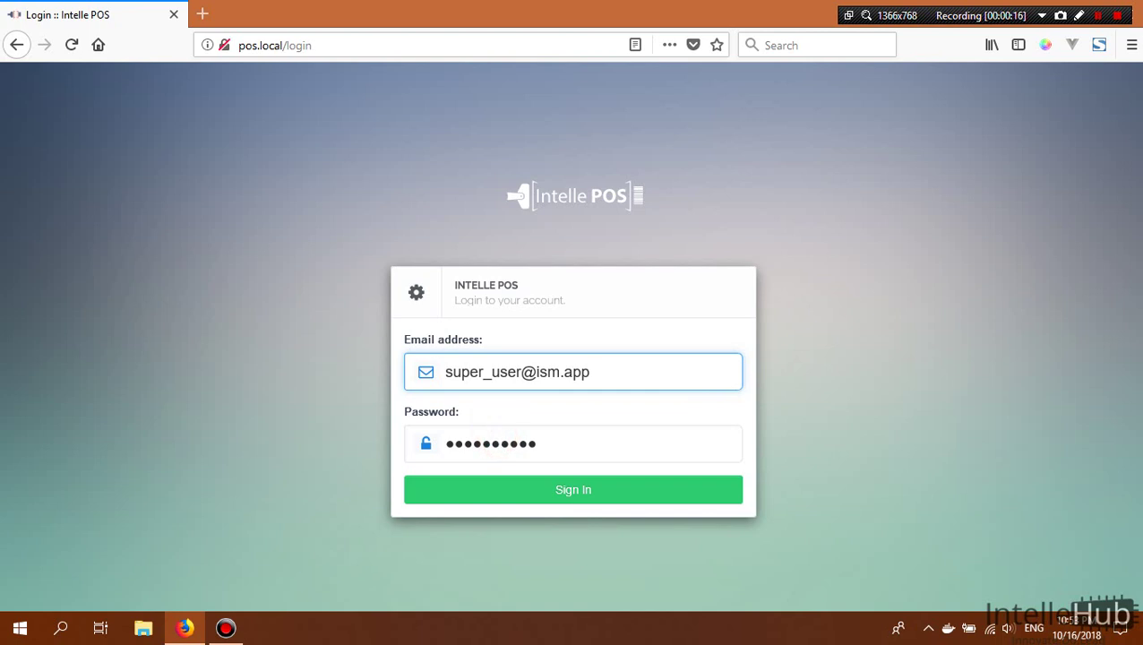
{"action": "left_click", "coordinate": [471, 442]}
{"action": "left_click", "coordinate": [285, 436]}
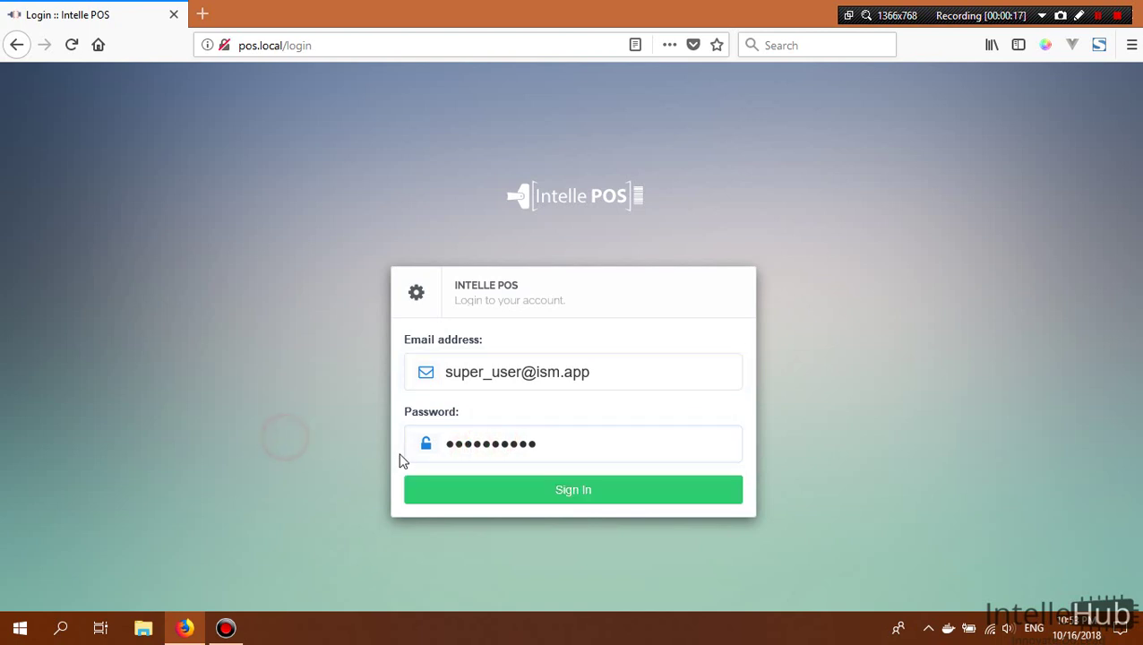
{"action": "left_click", "coordinate": [547, 498]}
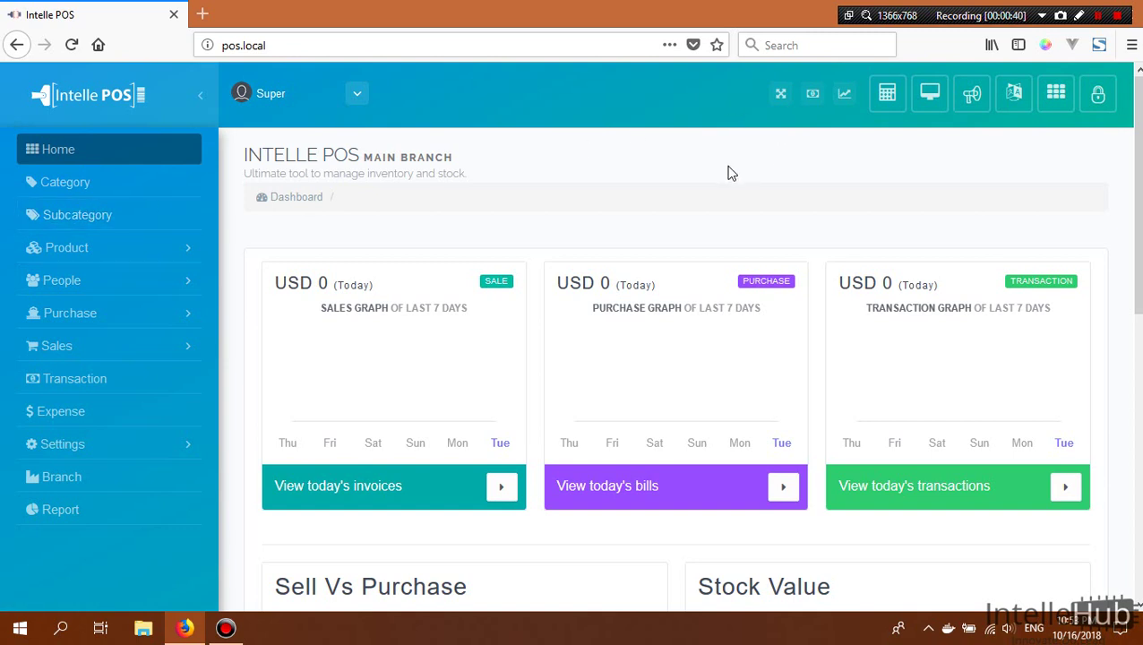
{"action": "left_click", "coordinate": [1056, 95]}
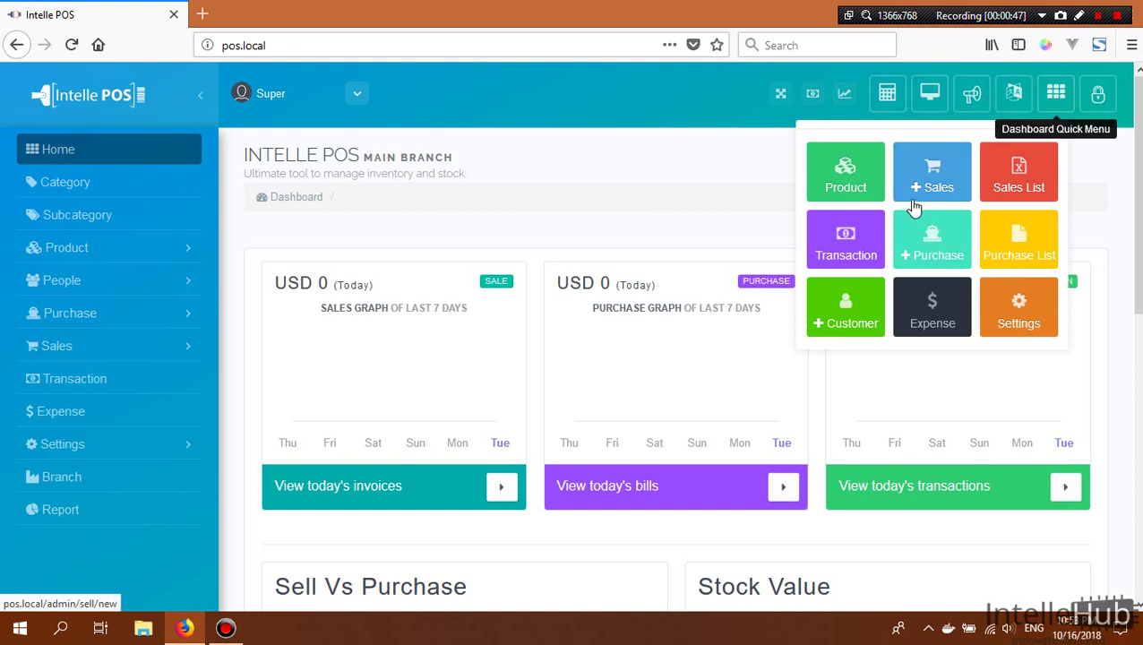
{"action": "left_click", "coordinate": [560, 173]}
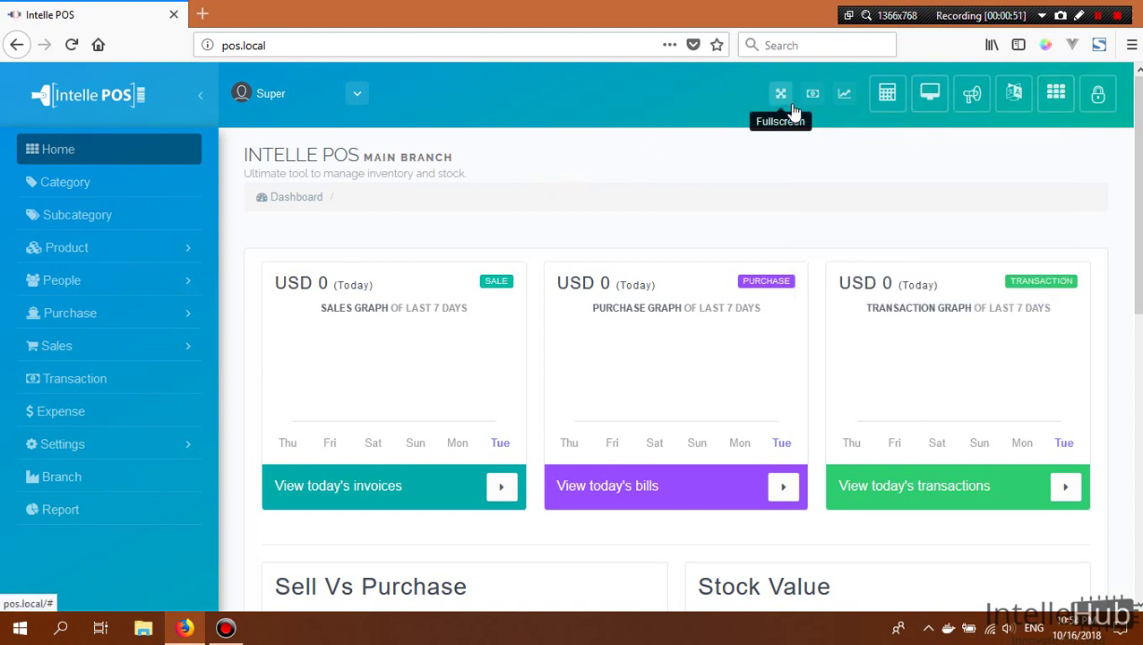
{"action": "left_click", "coordinate": [692, 152]}
{"action": "left_click", "coordinate": [777, 99]}
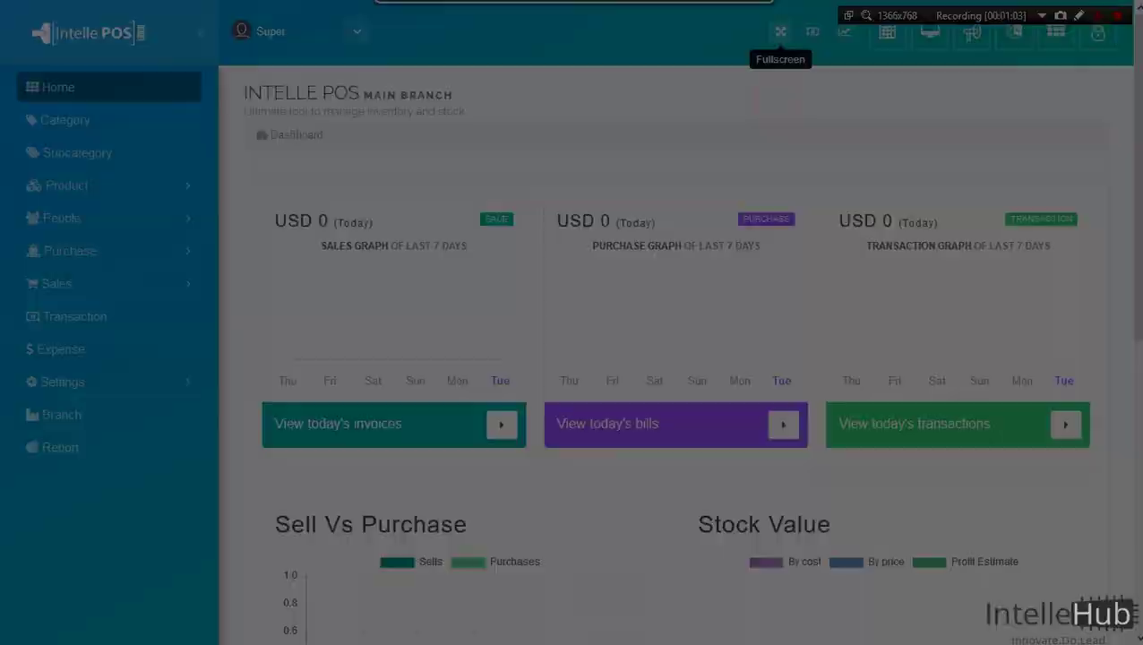
{"action": "left_click", "coordinate": [657, 77]}
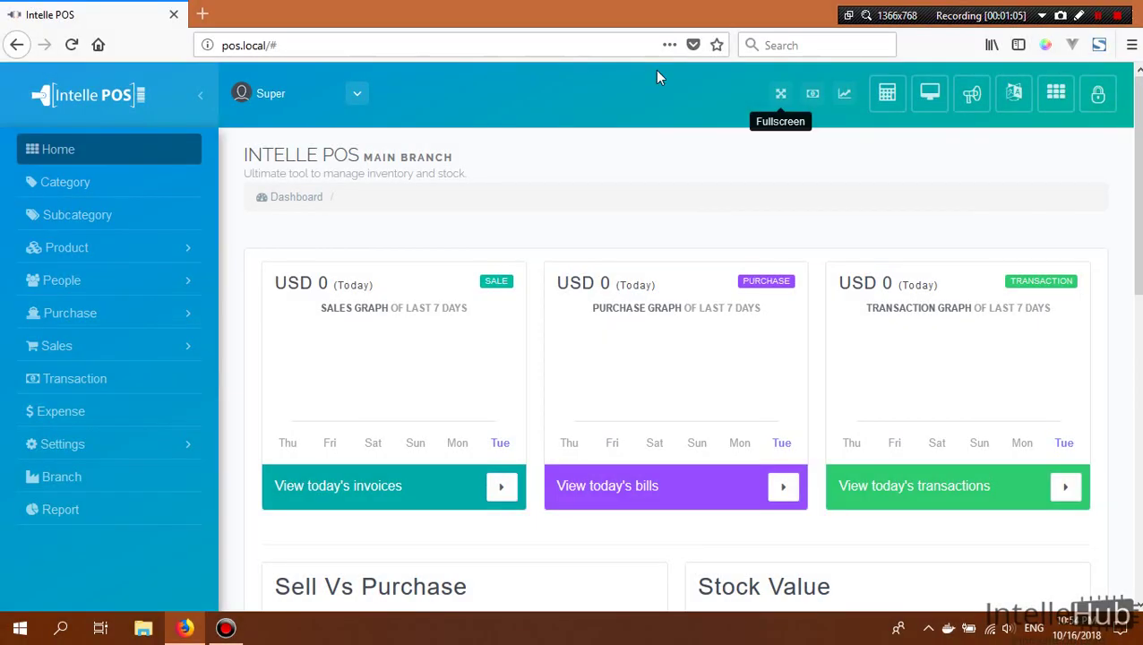
{"action": "left_click", "coordinate": [728, 170]}
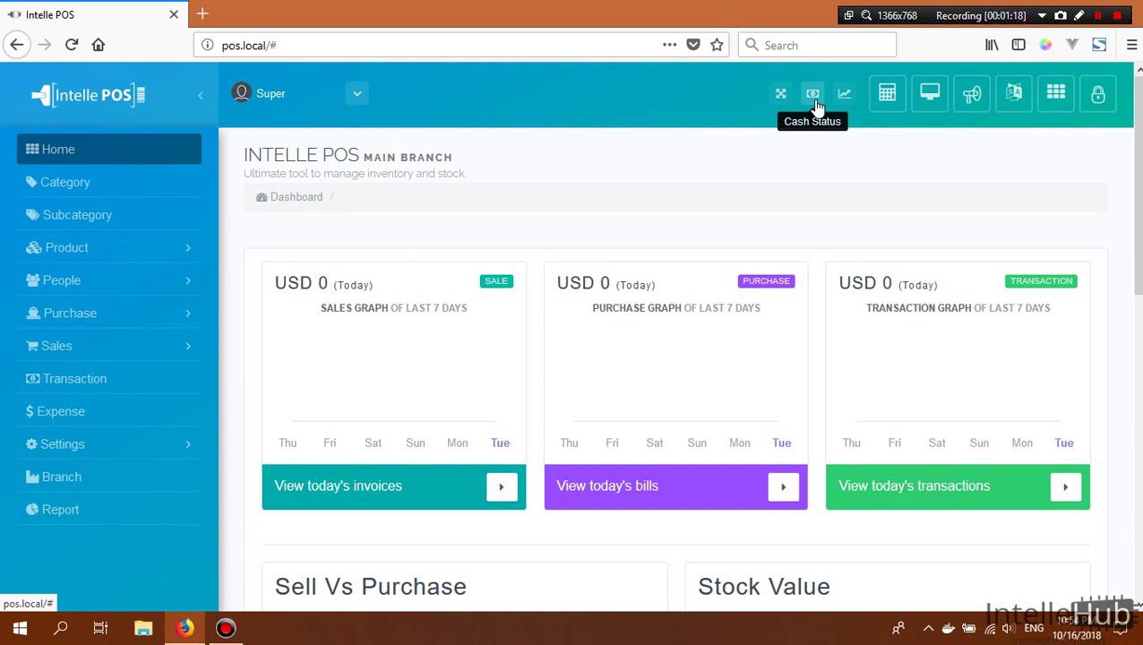
Open today's cash status with 100 as Cash In Hands and save it.
{"action": "left_click", "coordinate": [816, 106]}
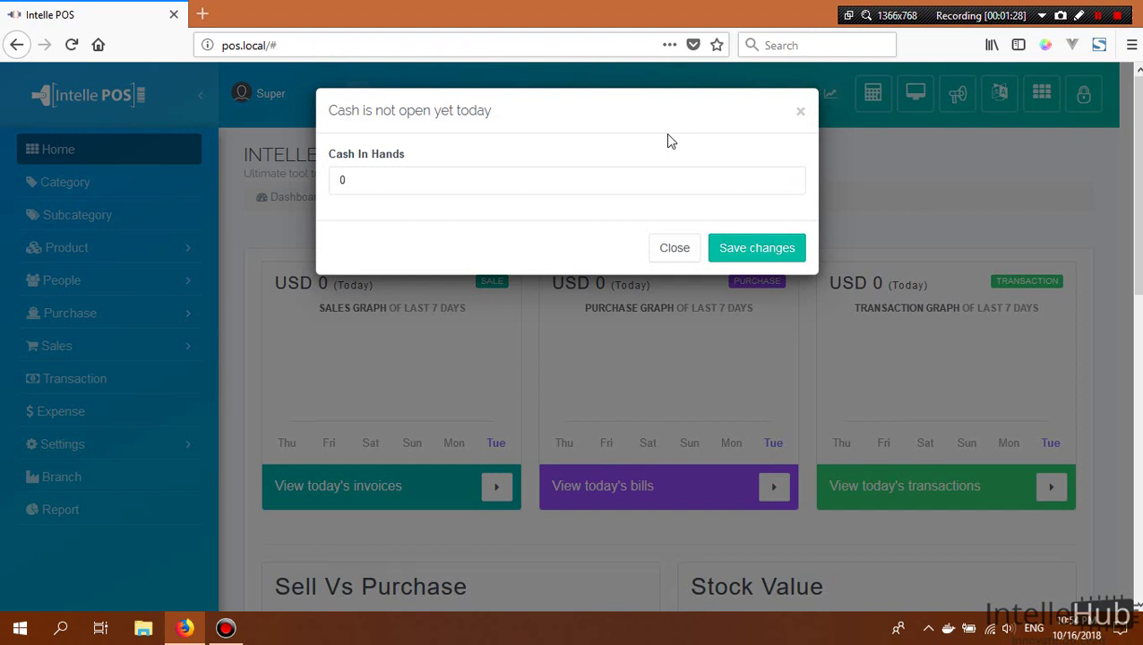
{"action": "left_click", "coordinate": [370, 181]}
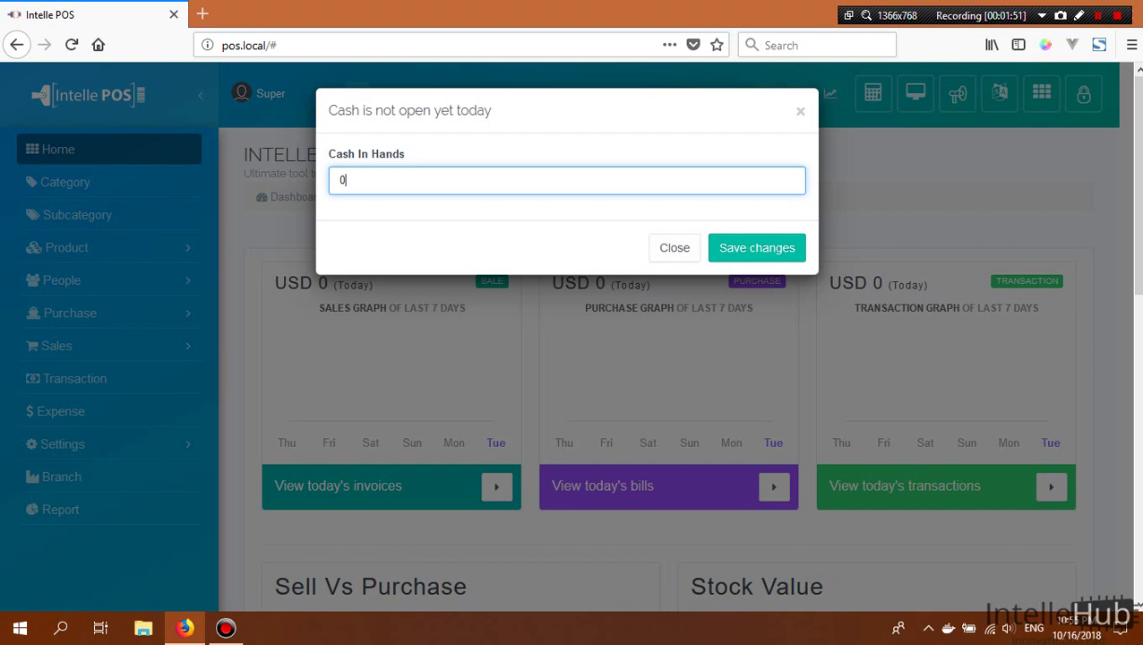
{"action": "type", "text": "100"}
{"action": "key", "text": "BackSpace"}
{"action": "key", "text": "BackSpace"}
{"action": "key", "text": "BackSpace"}
{"action": "key", "text": "BackSpace"}
{"action": "type", "text": "100"}
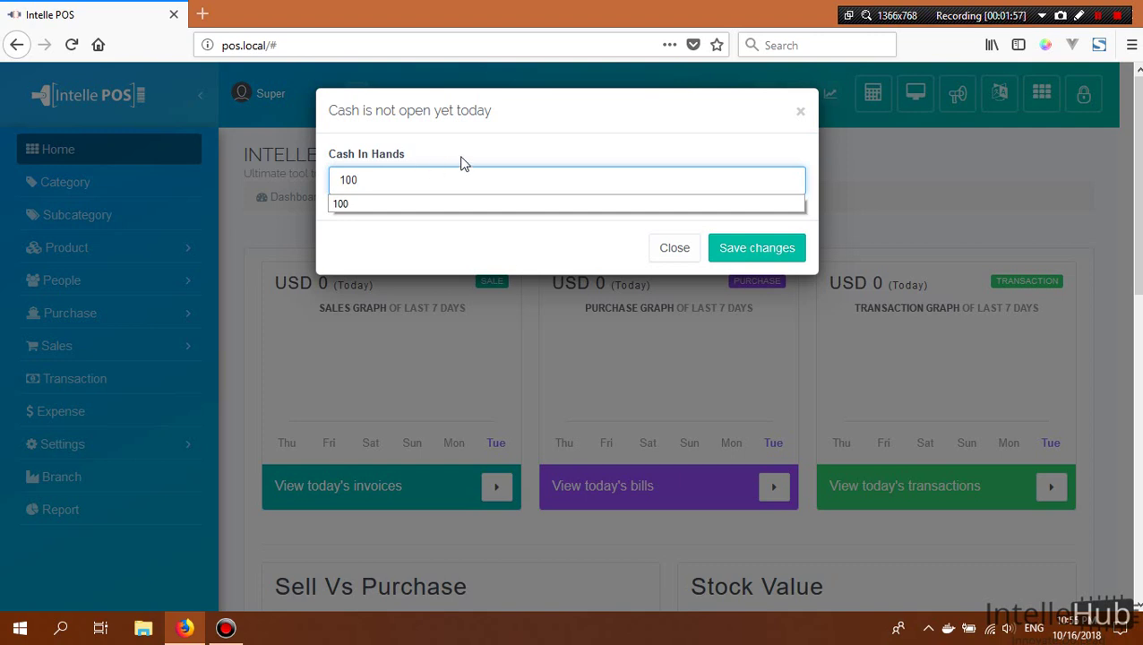
{"action": "left_click", "coordinate": [461, 162]}
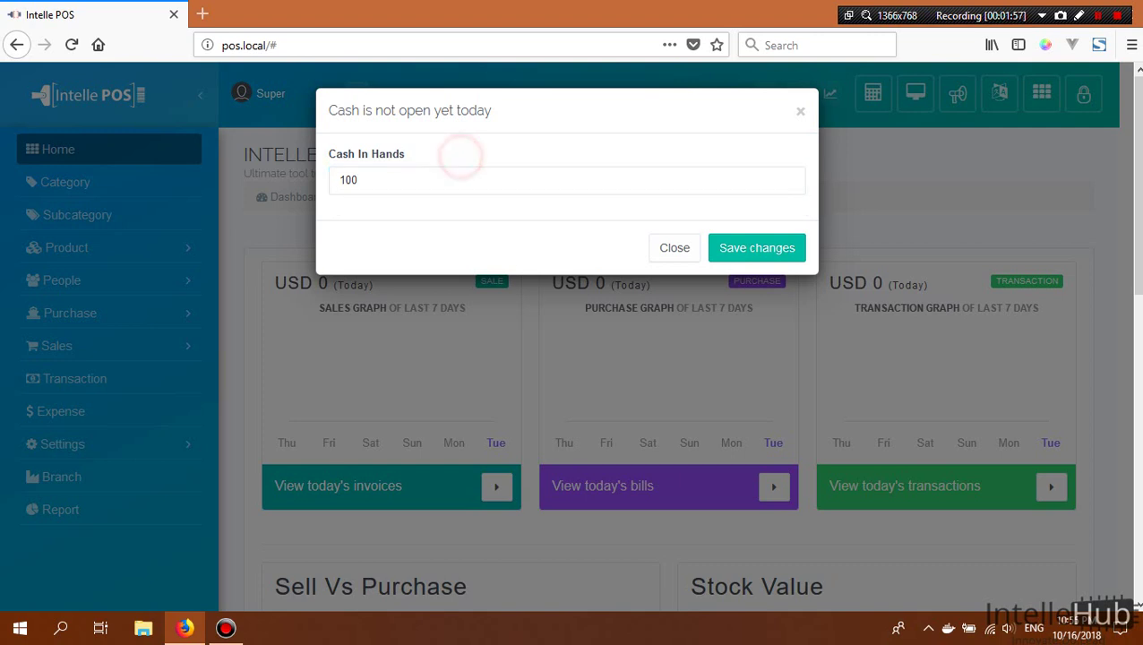
{"action": "left_click", "coordinate": [780, 257]}
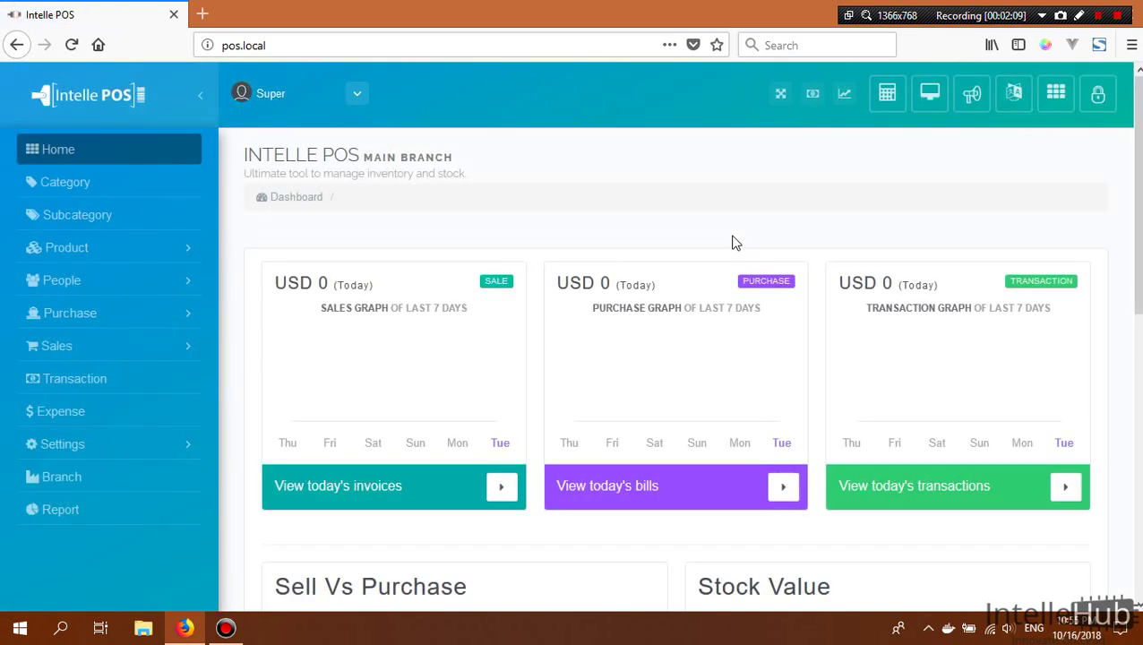
{"action": "left_click", "coordinate": [815, 93]}
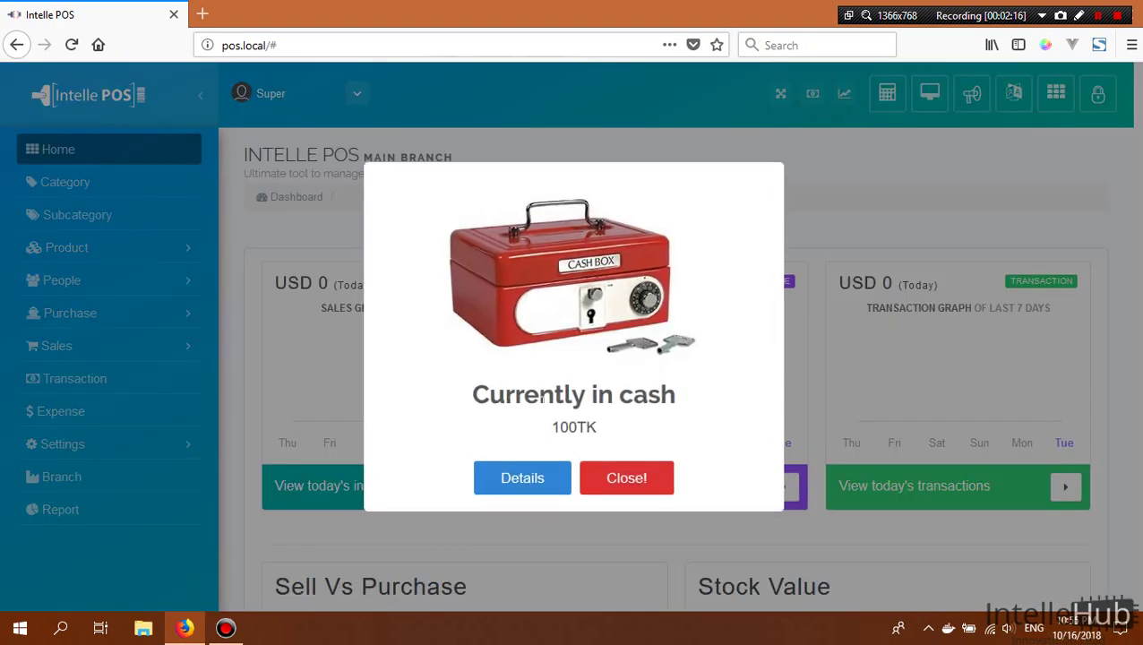
{"action": "left_click_drag", "start_coordinate": [489, 394], "coordinate": [676, 396]}
{"action": "left_click_drag", "start_coordinate": [620, 434], "coordinate": [551, 437]}
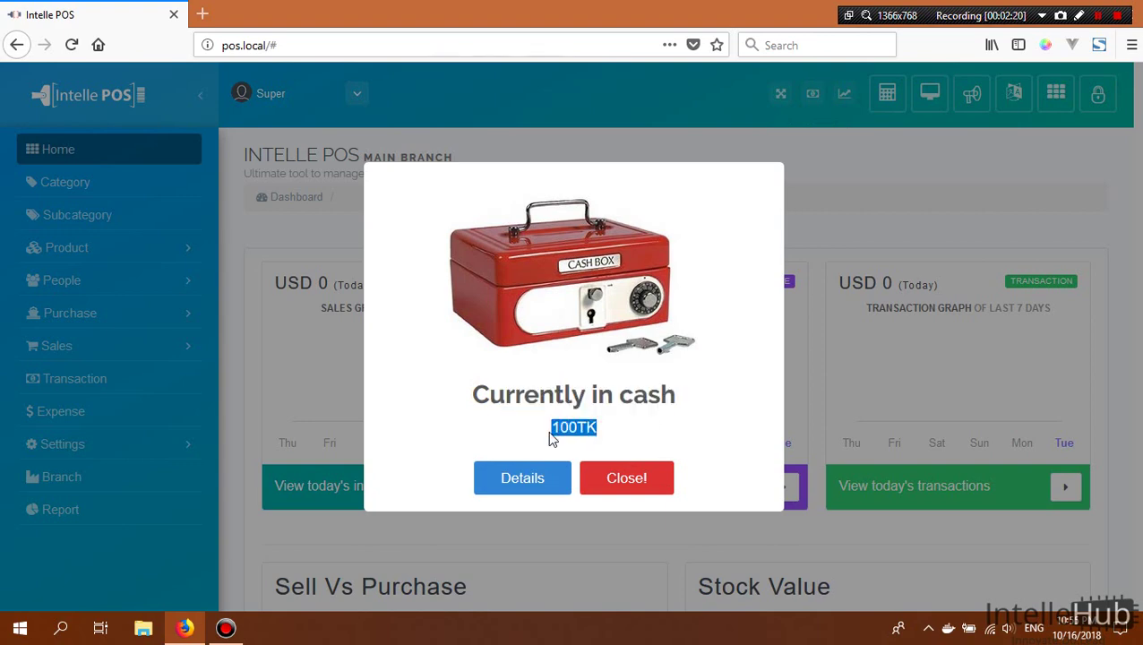
{"action": "left_click", "coordinate": [531, 480]}
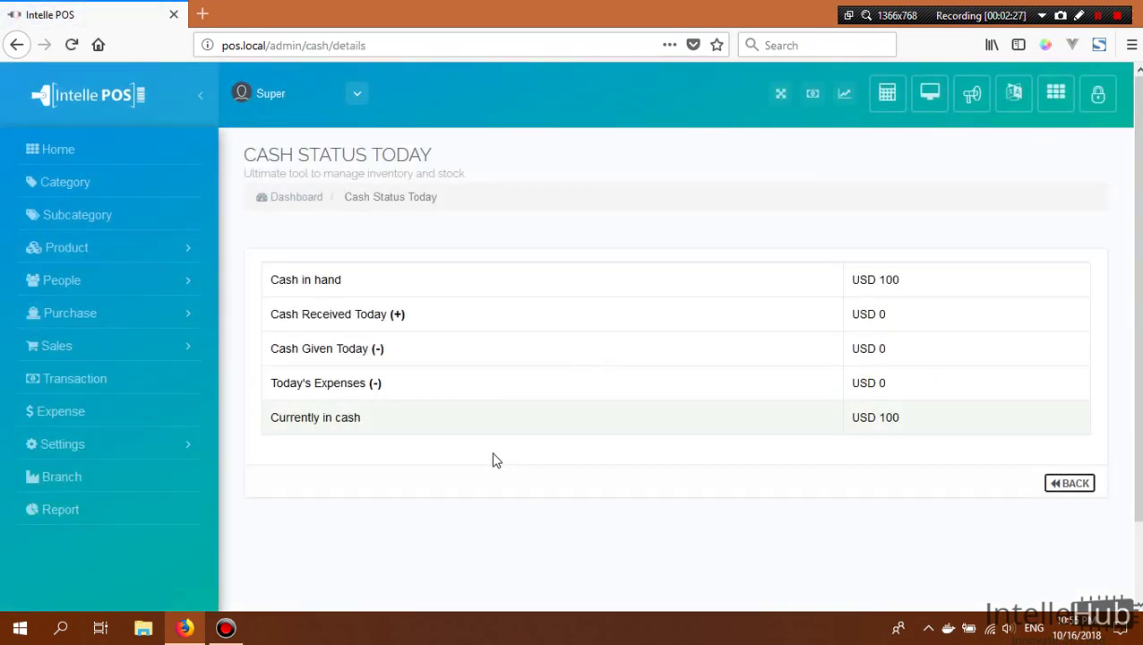
{"action": "left_click_drag", "start_coordinate": [303, 419], "coordinate": [385, 431]}
{"action": "left_click_drag", "start_coordinate": [303, 314], "coordinate": [351, 314]}
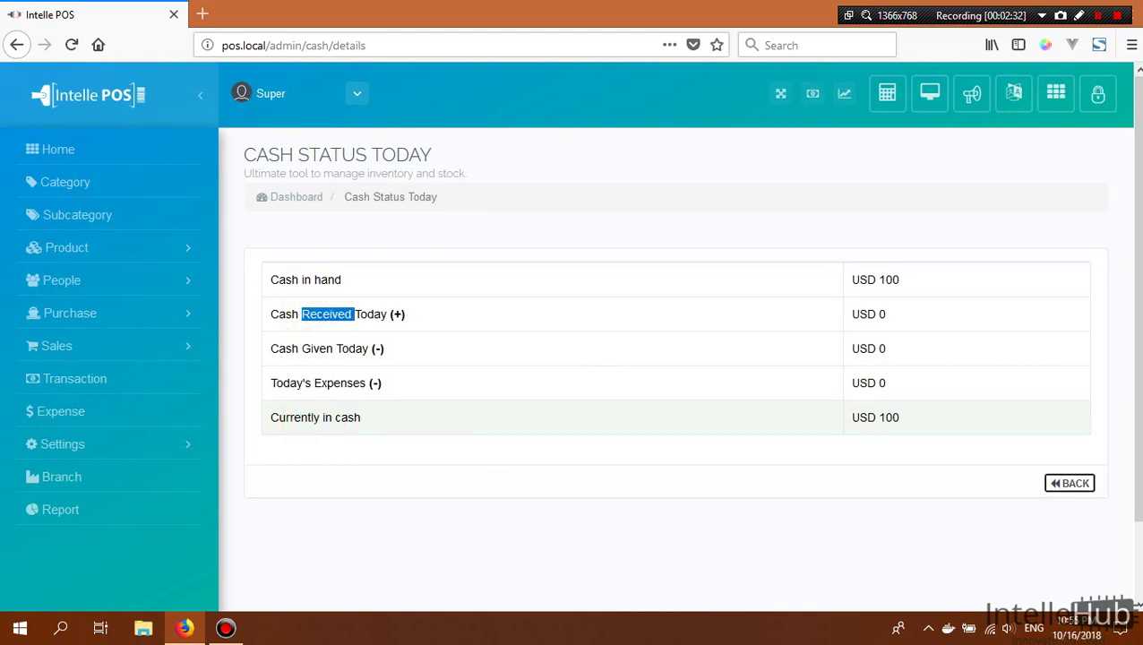
{"action": "left_click_drag", "start_coordinate": [311, 348], "coordinate": [336, 349]}
{"action": "left_click", "coordinate": [330, 385]}
{"action": "mouse_move", "coordinate": [280, 280]}
{"action": "left_mouse_down"}
{"action": "mouse_move", "coordinate": [352, 284]}
{"action": "mouse_move", "coordinate": [278, 280]}
{"action": "left_mouse_up"}
{"action": "left_click", "coordinate": [350, 283]}
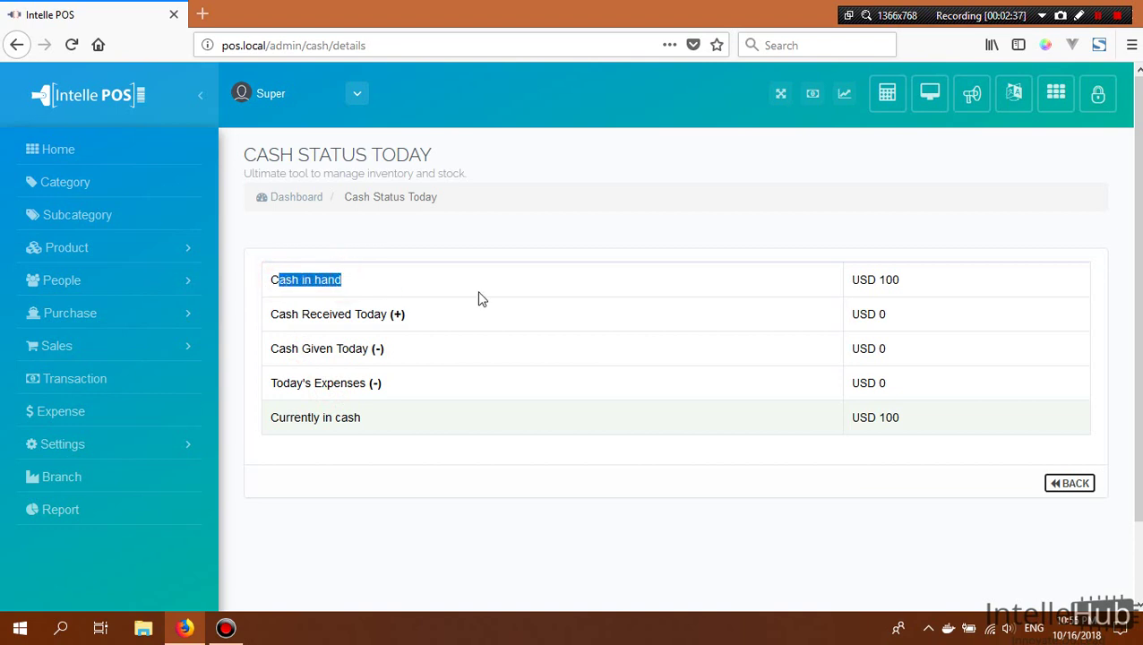
{"action": "left_click_drag", "start_coordinate": [860, 280], "coordinate": [893, 280]}
{"action": "double_click", "coordinate": [890, 281]}
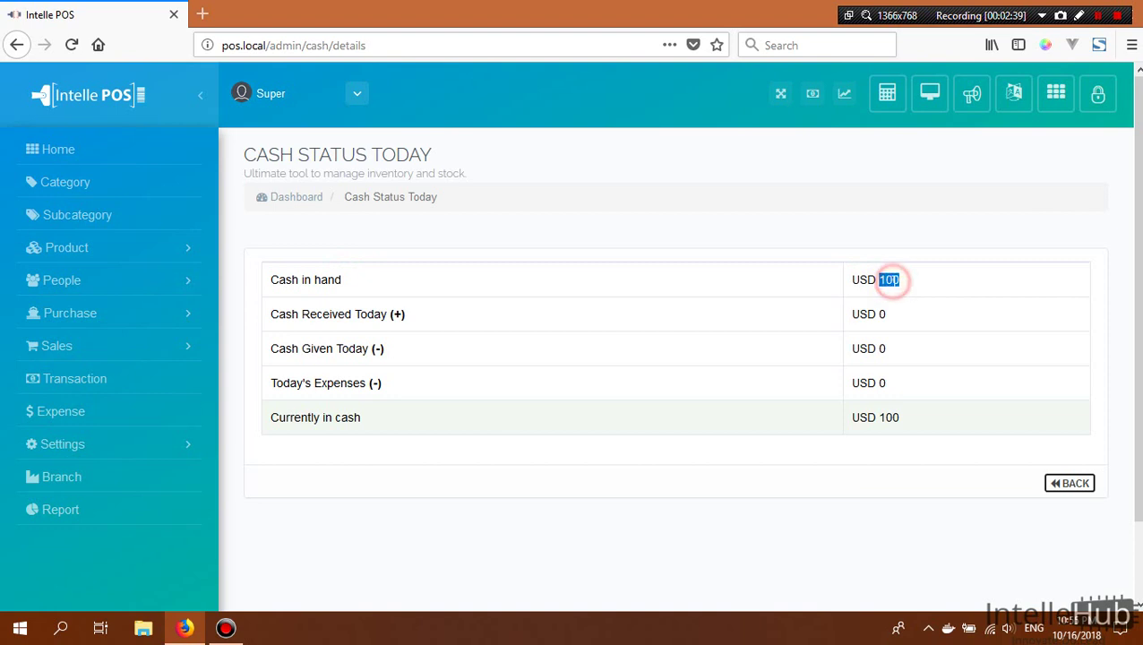
{"action": "left_click", "coordinate": [674, 325]}
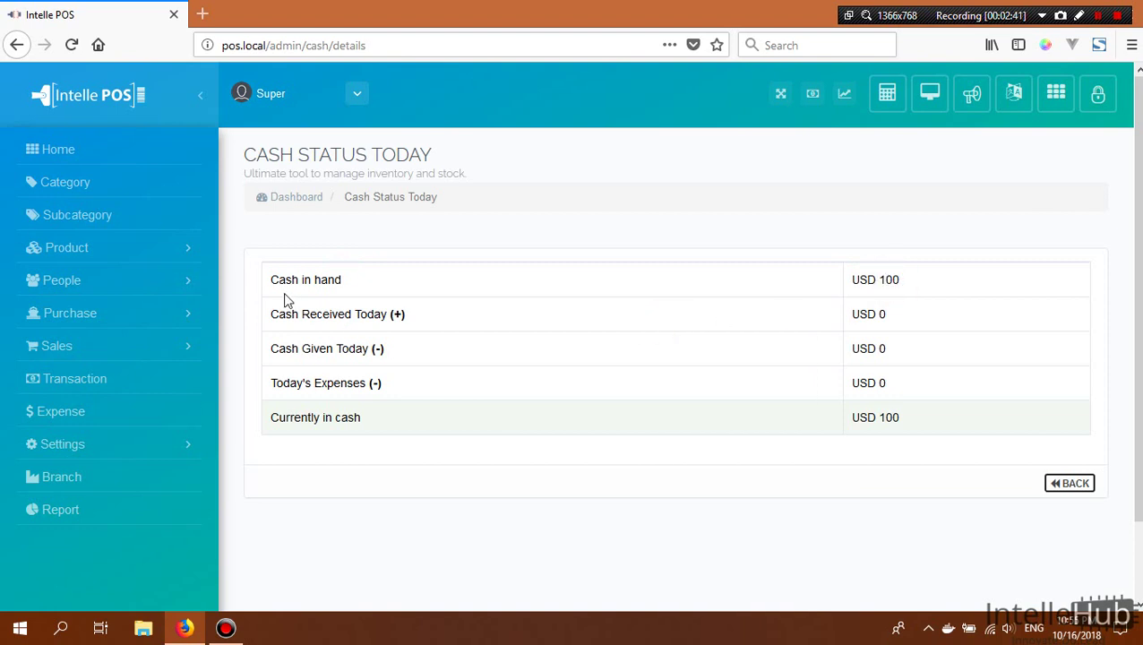
{"action": "left_click_drag", "start_coordinate": [295, 419], "coordinate": [416, 425]}
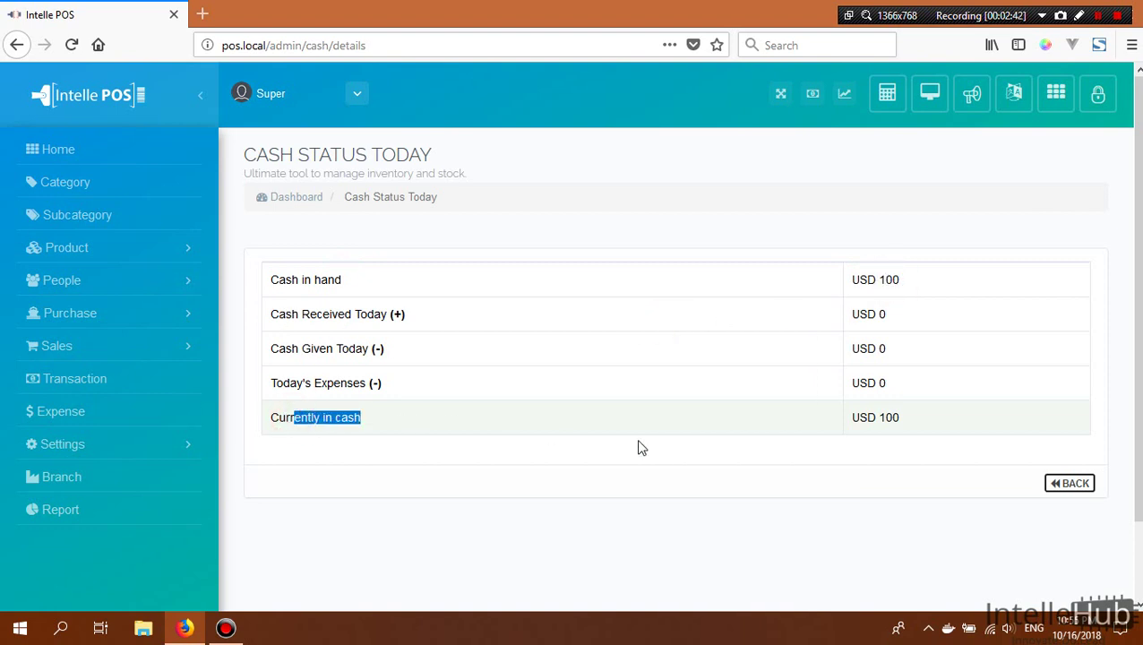
{"action": "left_click", "coordinate": [1075, 484]}
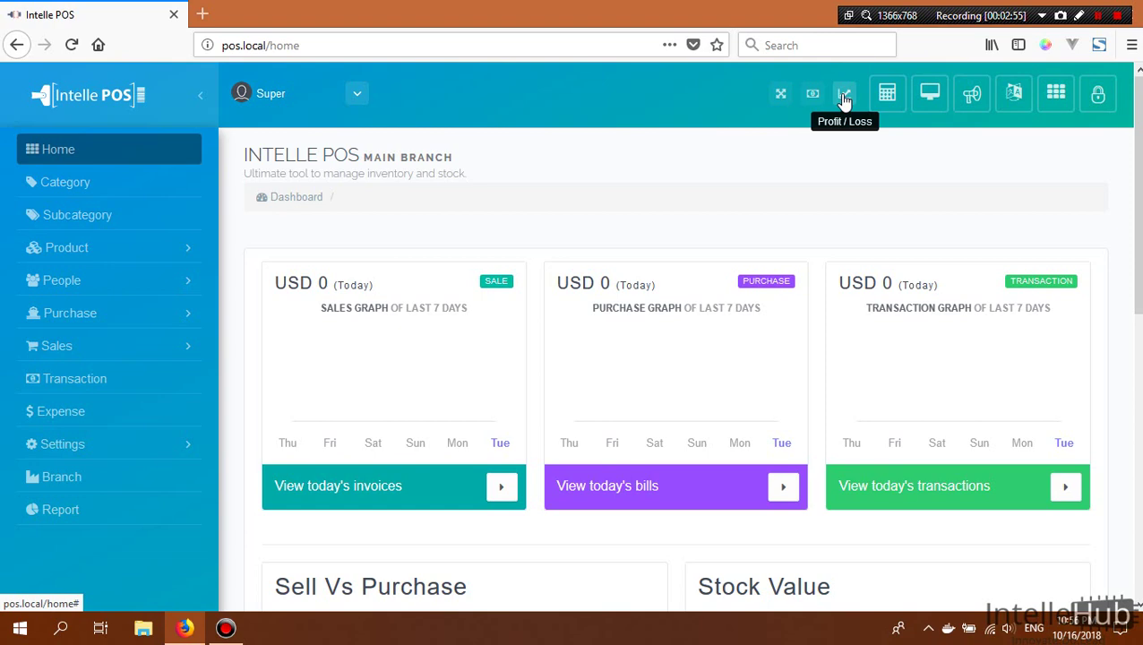
Review Today's Profit Details, net profit before and after tax at USD 0, then go back.
{"action": "left_click", "coordinate": [844, 95]}
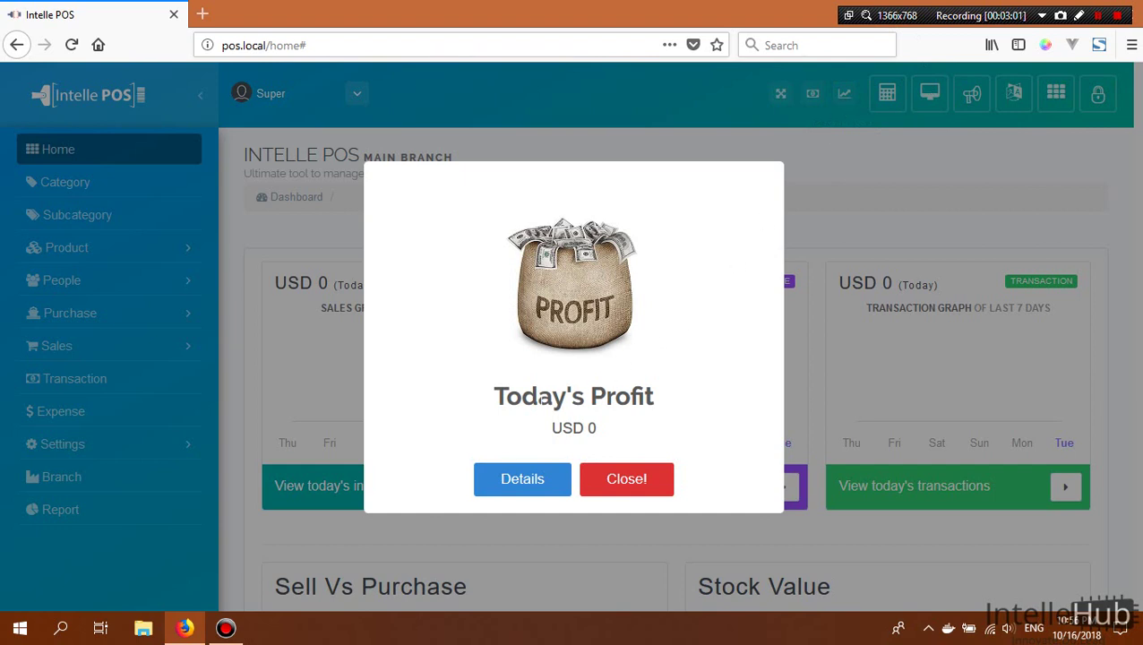
{"action": "left_click", "coordinate": [517, 486]}
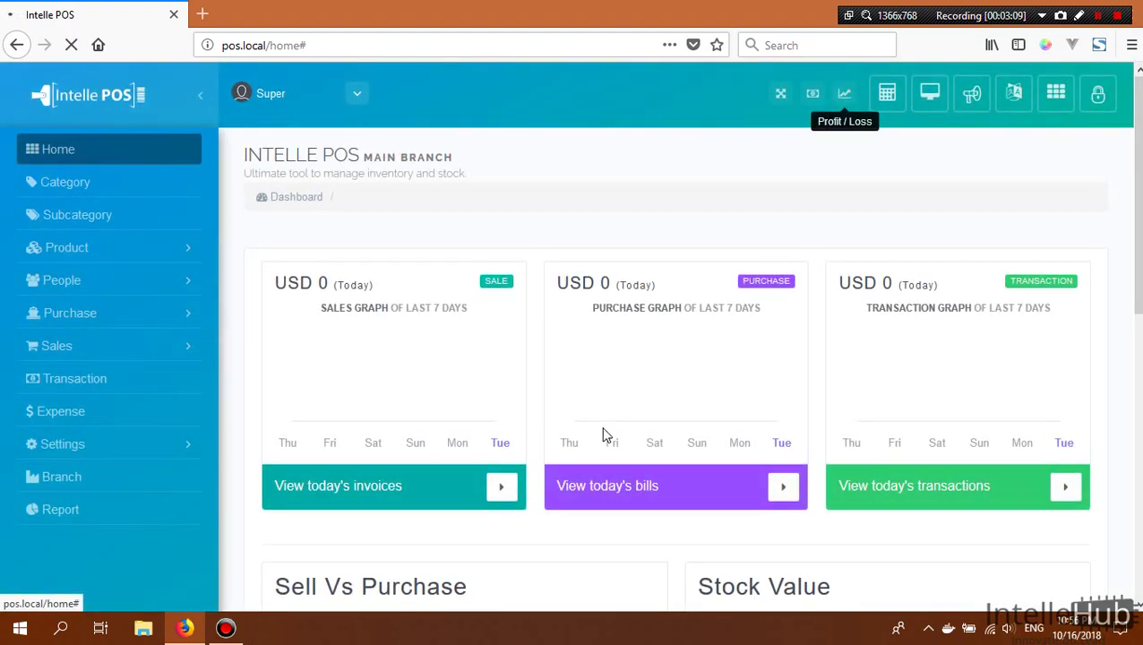
{"action": "scroll", "coordinate": [605, 434], "scroll_direction": "down", "scroll_amount": 2}
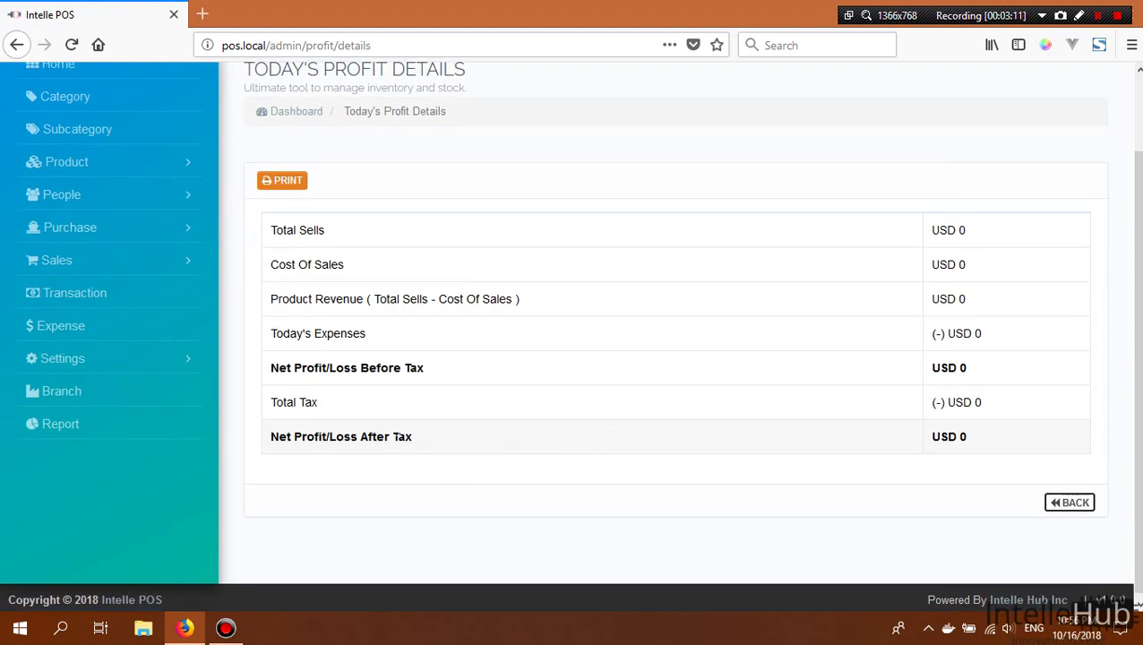
{"action": "scroll", "coordinate": [346, 250], "scroll_direction": "up", "scroll_amount": 1}
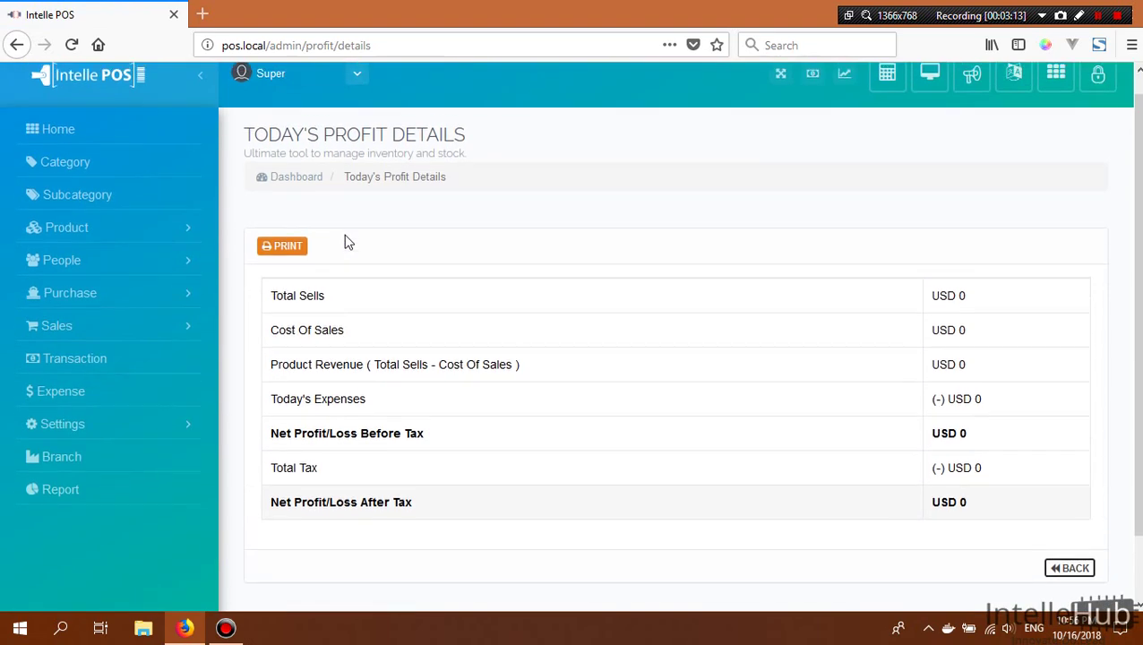
{"action": "scroll", "coordinate": [332, 253], "scroll_direction": "down", "scroll_amount": 2}
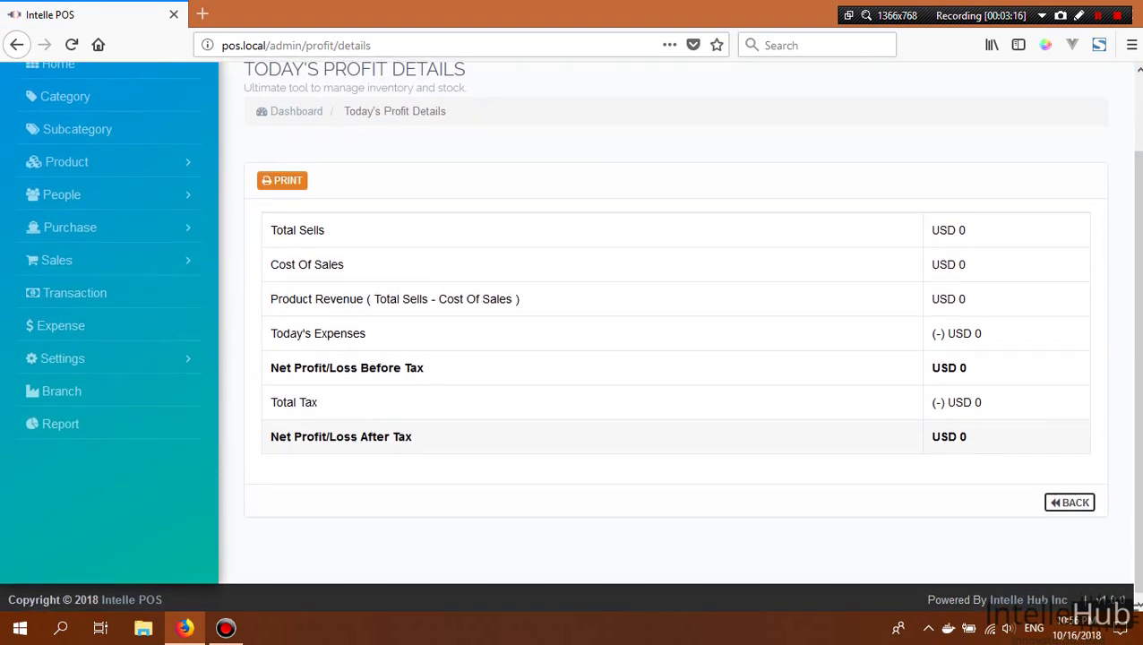
{"action": "left_click_drag", "start_coordinate": [281, 298], "coordinate": [315, 299]}
{"action": "left_click_drag", "start_coordinate": [279, 367], "coordinate": [436, 376]}
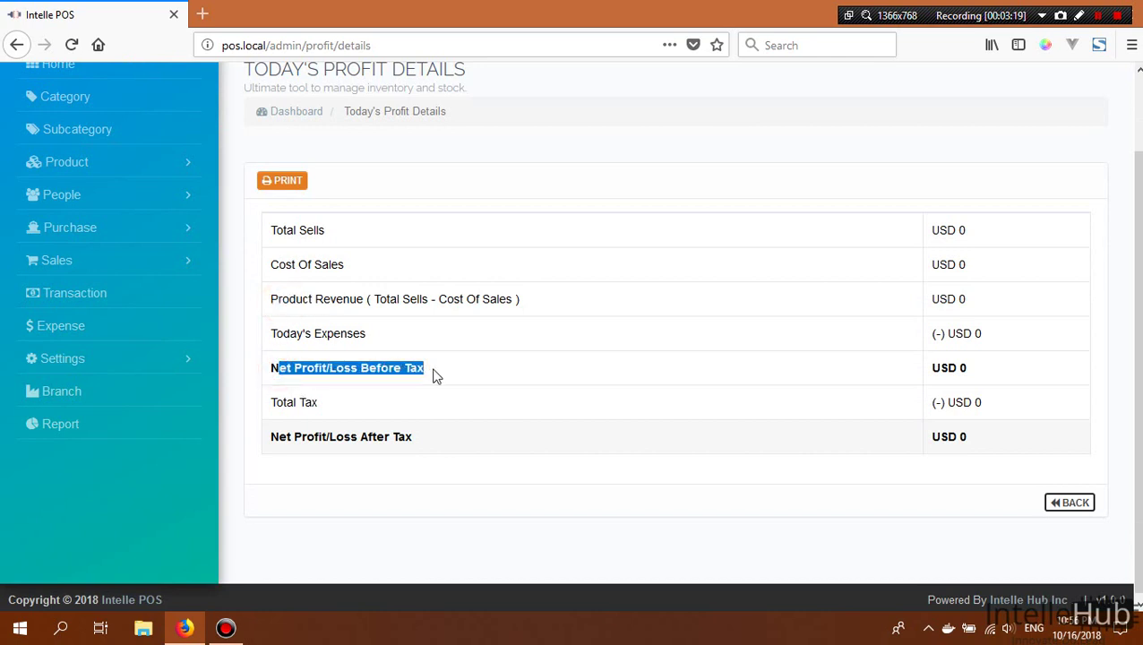
{"action": "left_click_drag", "start_coordinate": [285, 436], "coordinate": [415, 441]}
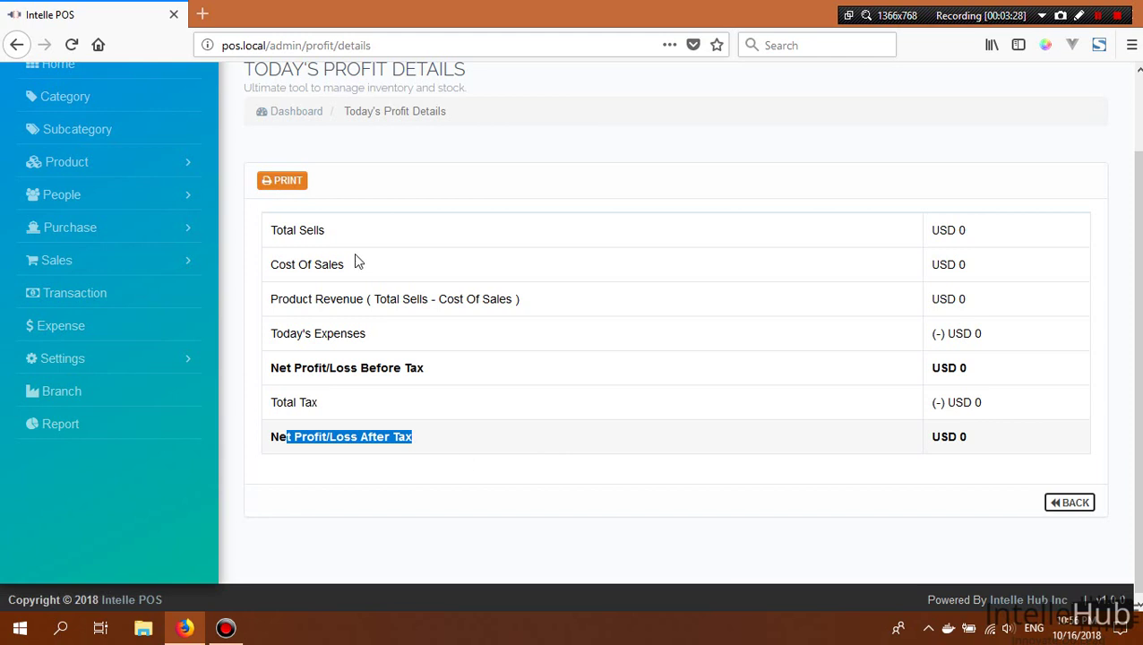
{"action": "left_click", "coordinate": [1066, 500]}
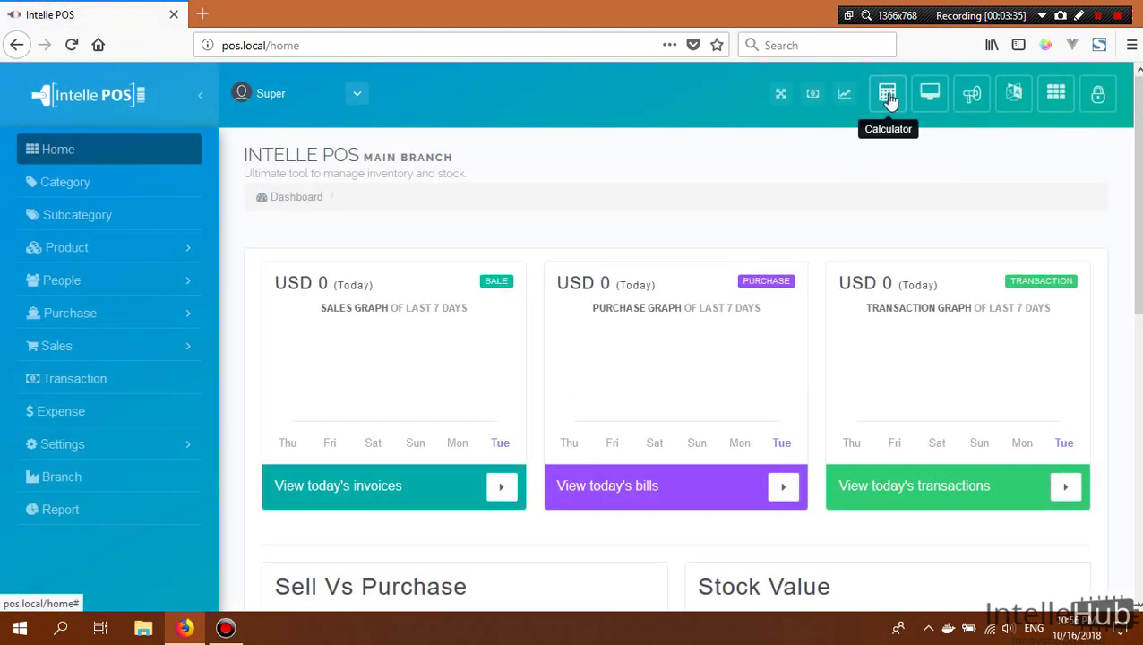
{"action": "left_click", "coordinate": [889, 98]}
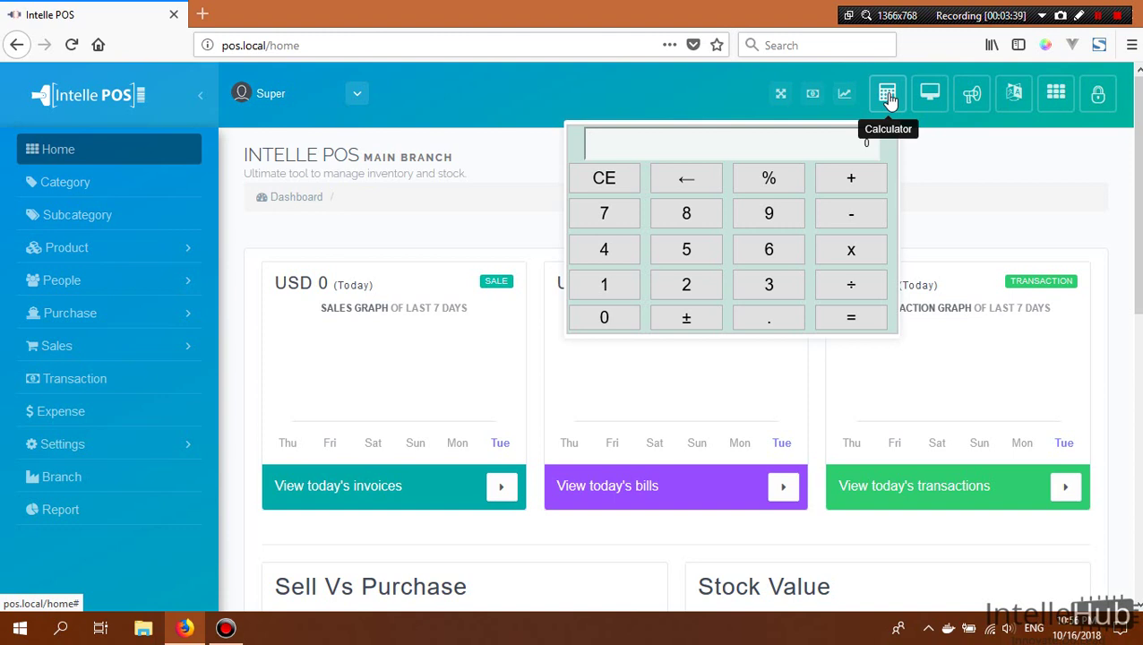
{"action": "left_click", "coordinate": [468, 175]}
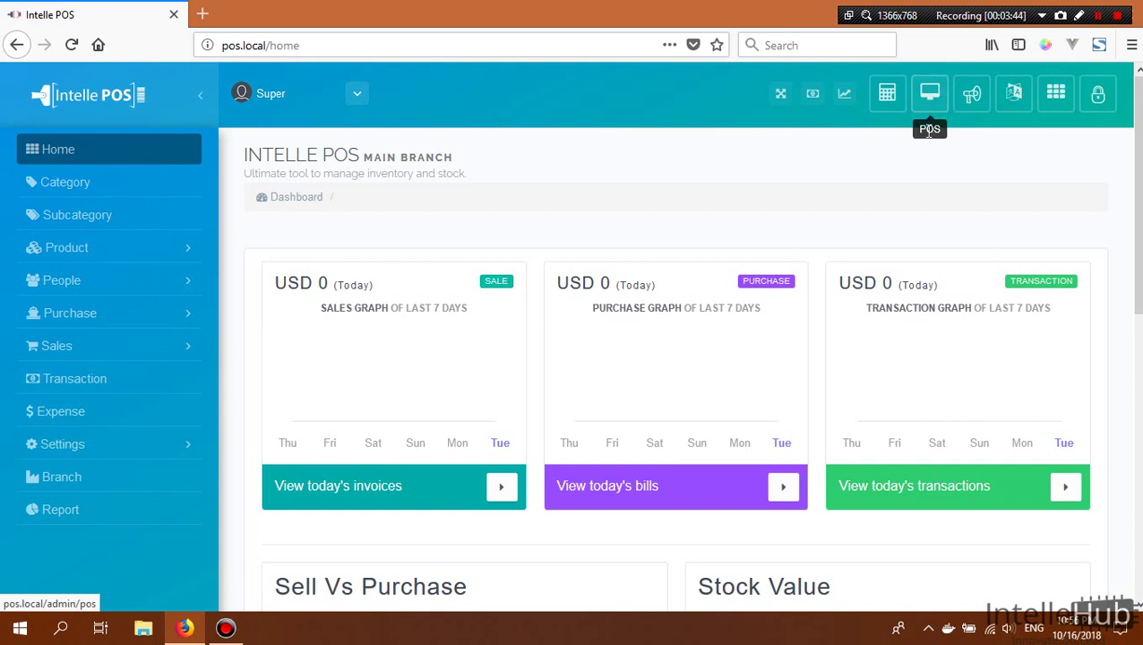
{"action": "left_click", "coordinate": [771, 205]}
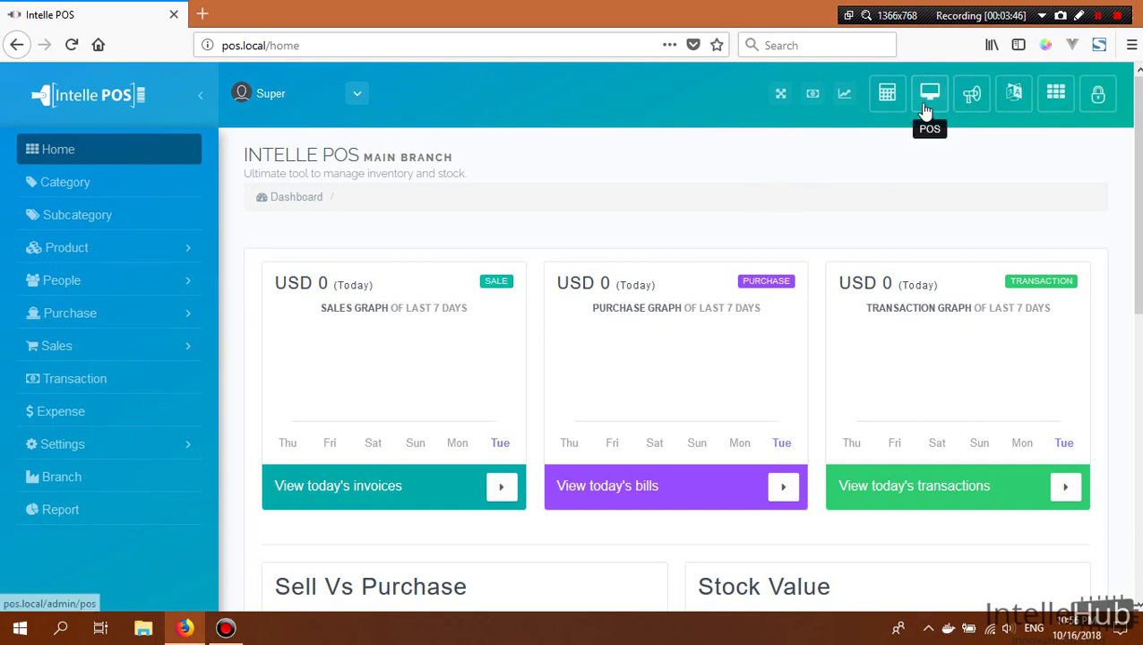
{"action": "left_click", "coordinate": [911, 178]}
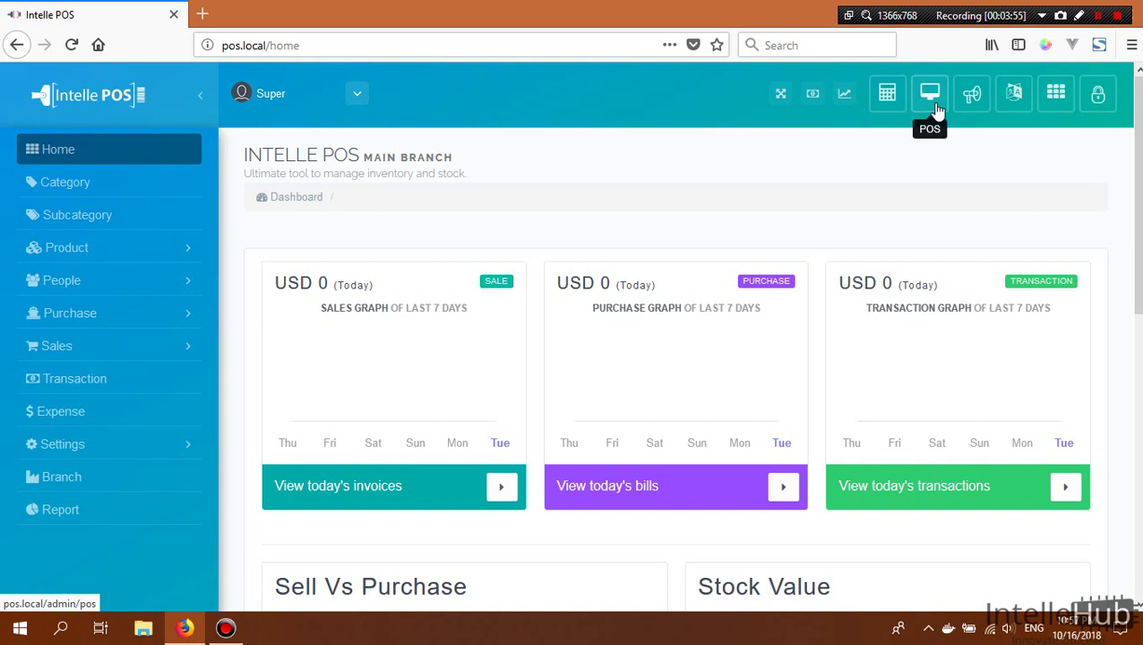
{"action": "left_click", "coordinate": [936, 107]}
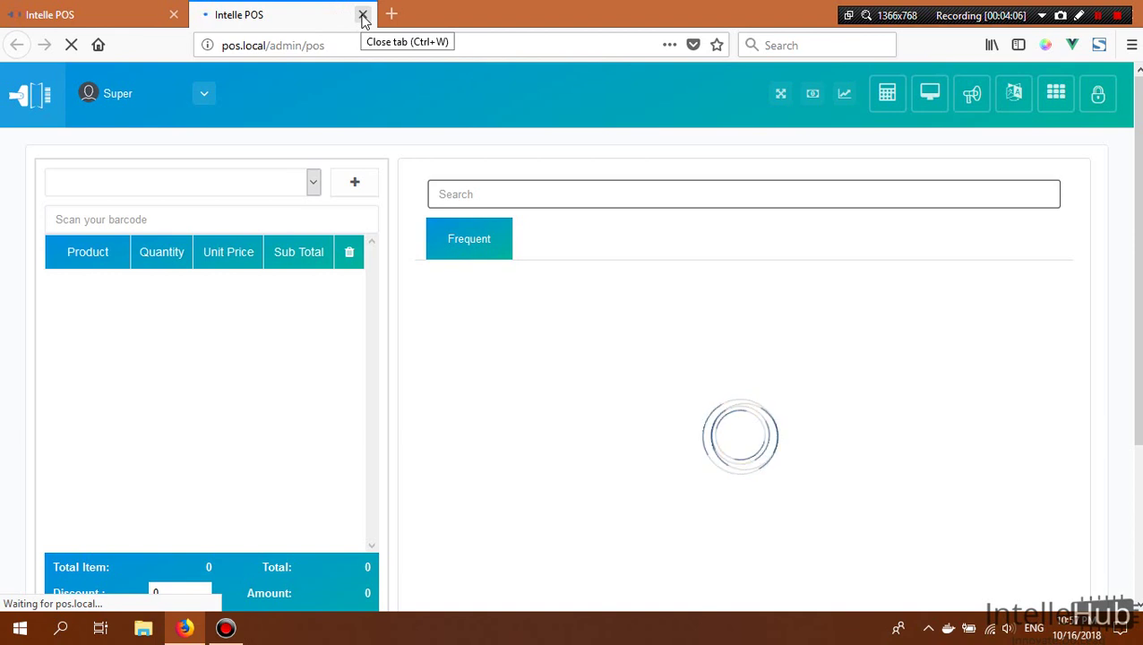
{"action": "left_click", "coordinate": [363, 17]}
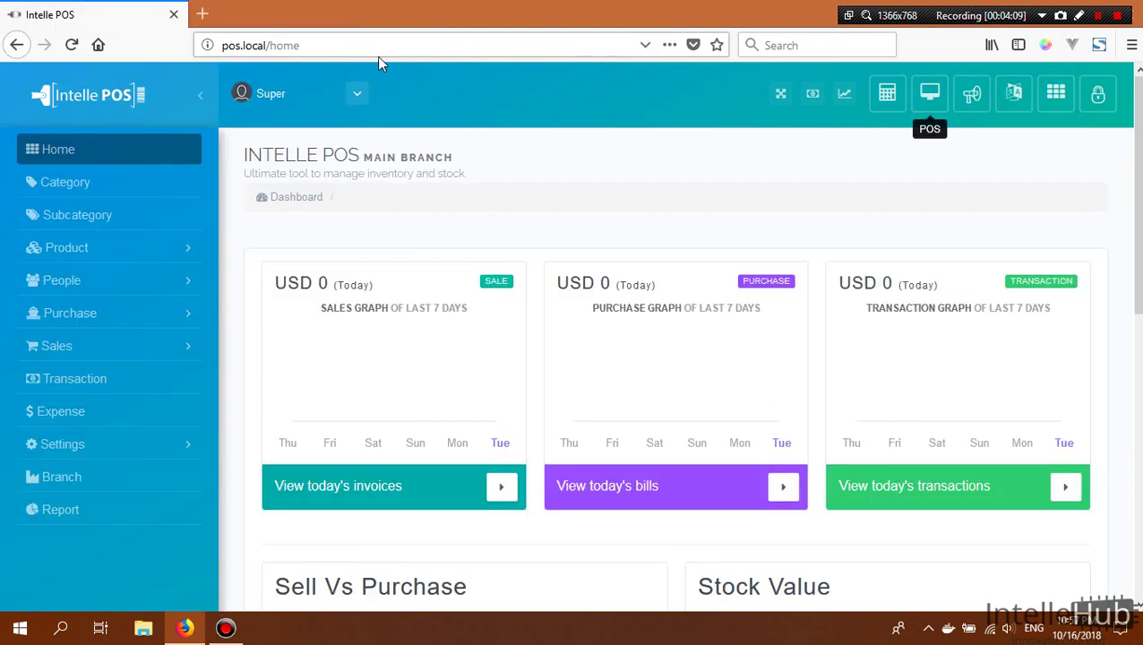
{"action": "left_click", "coordinate": [970, 99]}
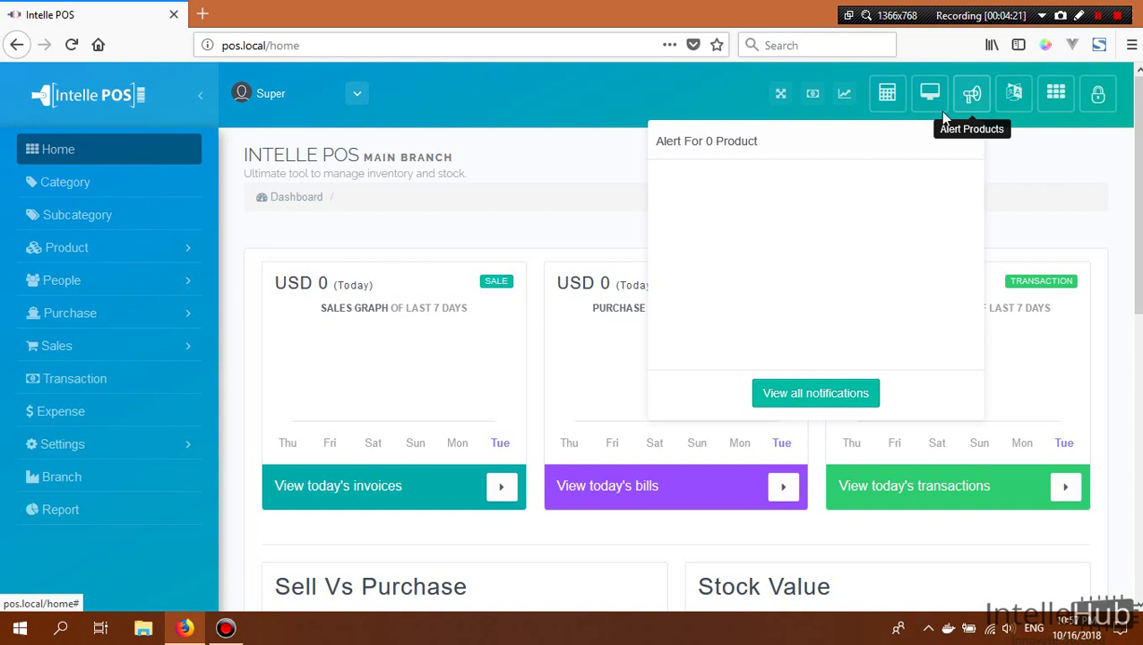
{"action": "left_click", "coordinate": [589, 173]}
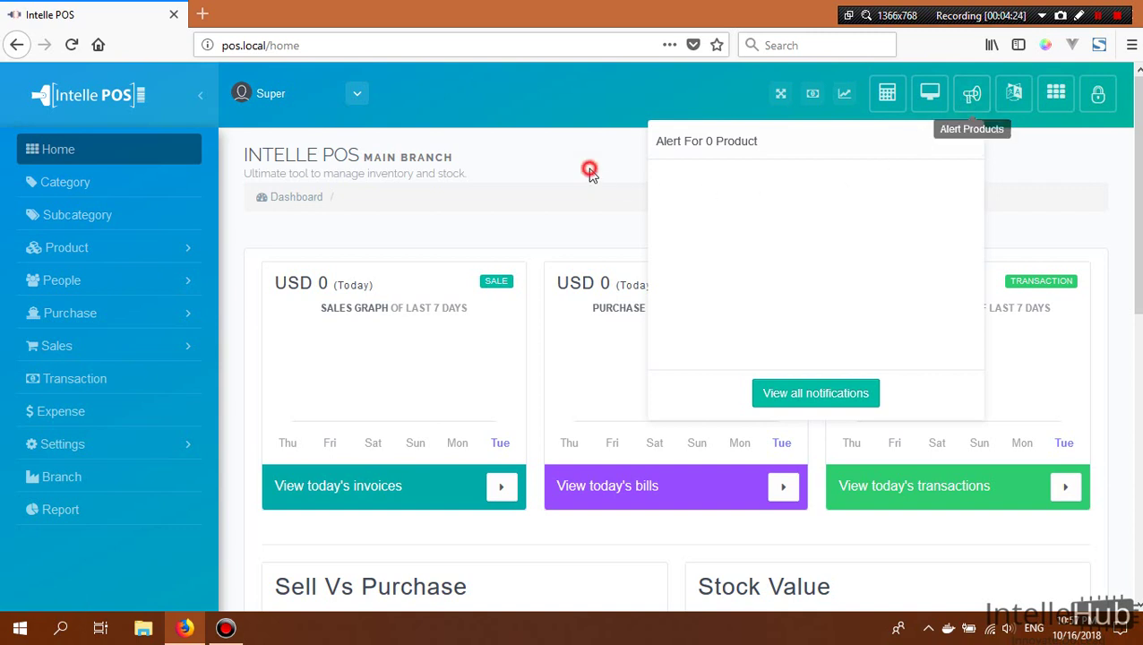
{"action": "left_click", "coordinate": [59, 446]}
Scroll through General Settings, noting Product Alert Quantity 5, Strong Arctic Blue theme and USD currency.
{"action": "left_click", "coordinate": [82, 484]}
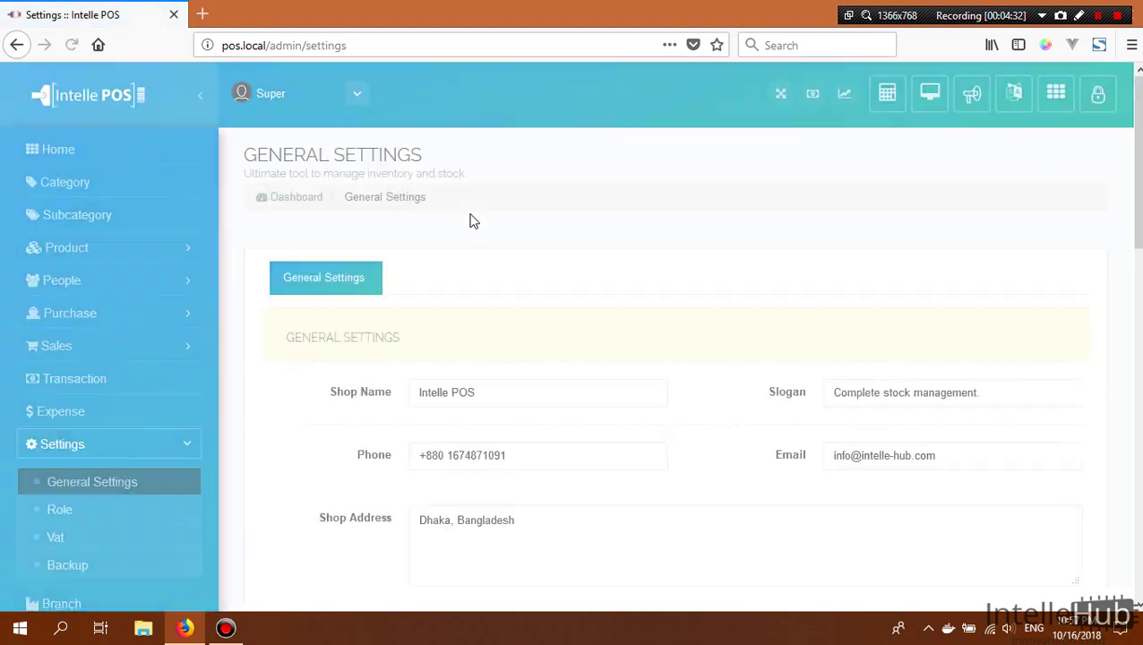
{"action": "scroll", "coordinate": [474, 222], "scroll_direction": "down", "scroll_amount": 5}
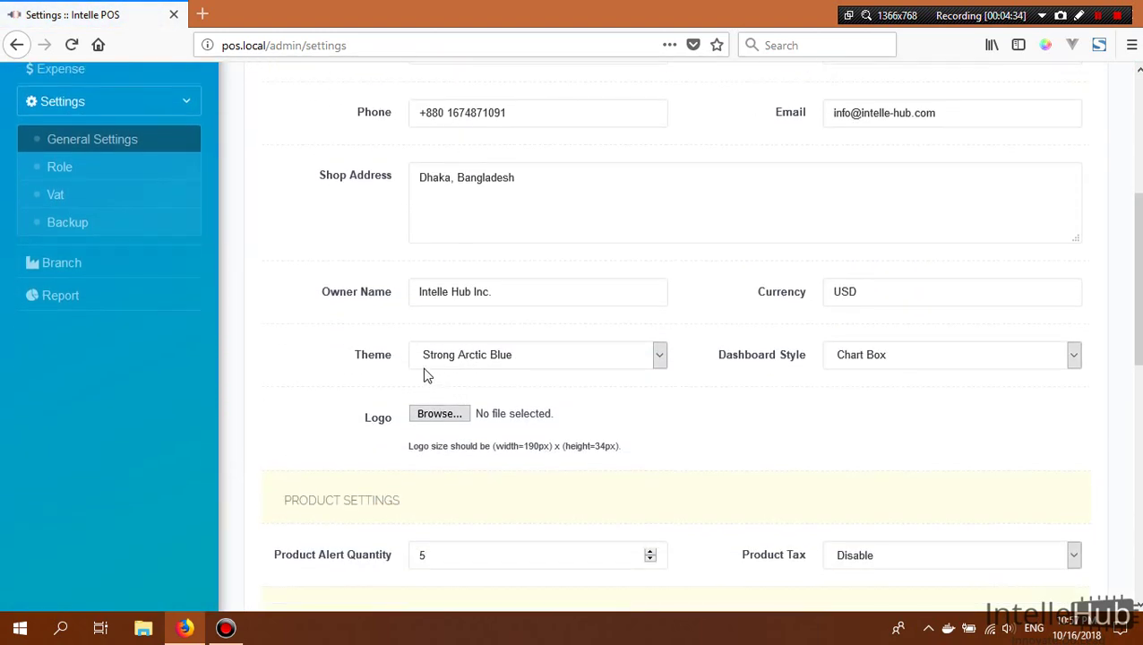
{"action": "scroll", "coordinate": [390, 526], "scroll_direction": "down", "scroll_amount": 3}
{"action": "left_click_drag", "start_coordinate": [275, 385], "coordinate": [388, 395]}
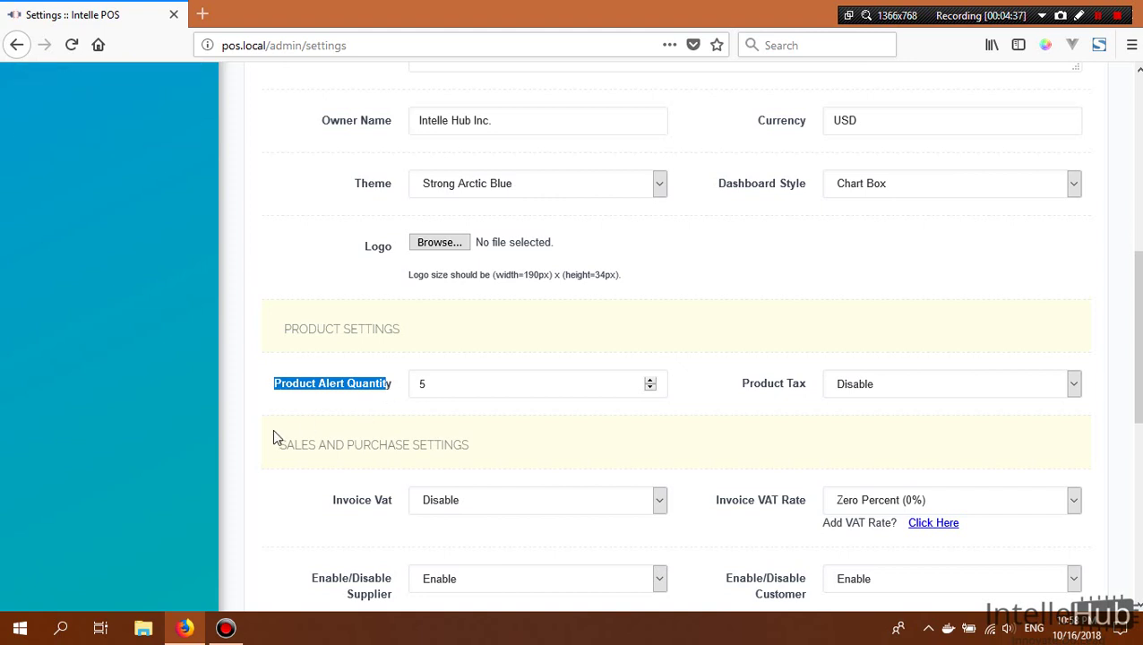
{"action": "scroll", "coordinate": [275, 433], "scroll_direction": "up", "scroll_amount": 5}
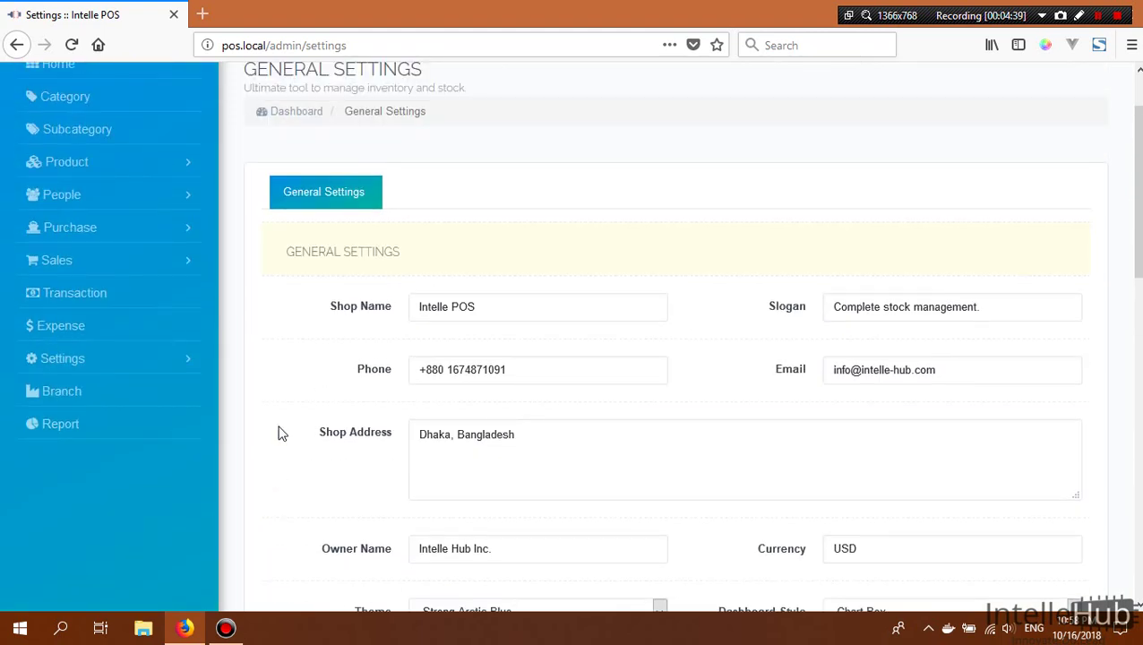
{"action": "scroll", "coordinate": [277, 433], "scroll_direction": "up", "scroll_amount": 2}
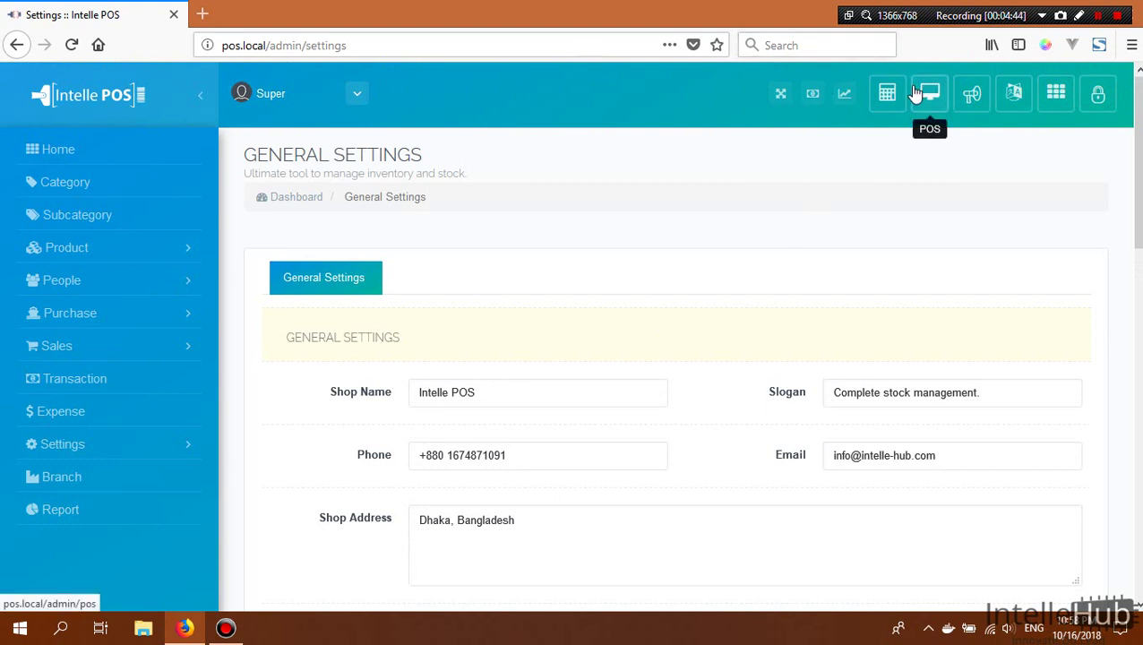
Check the empty Alert Products list, then return to the Home dashboard.
{"action": "left_click", "coordinate": [965, 108]}
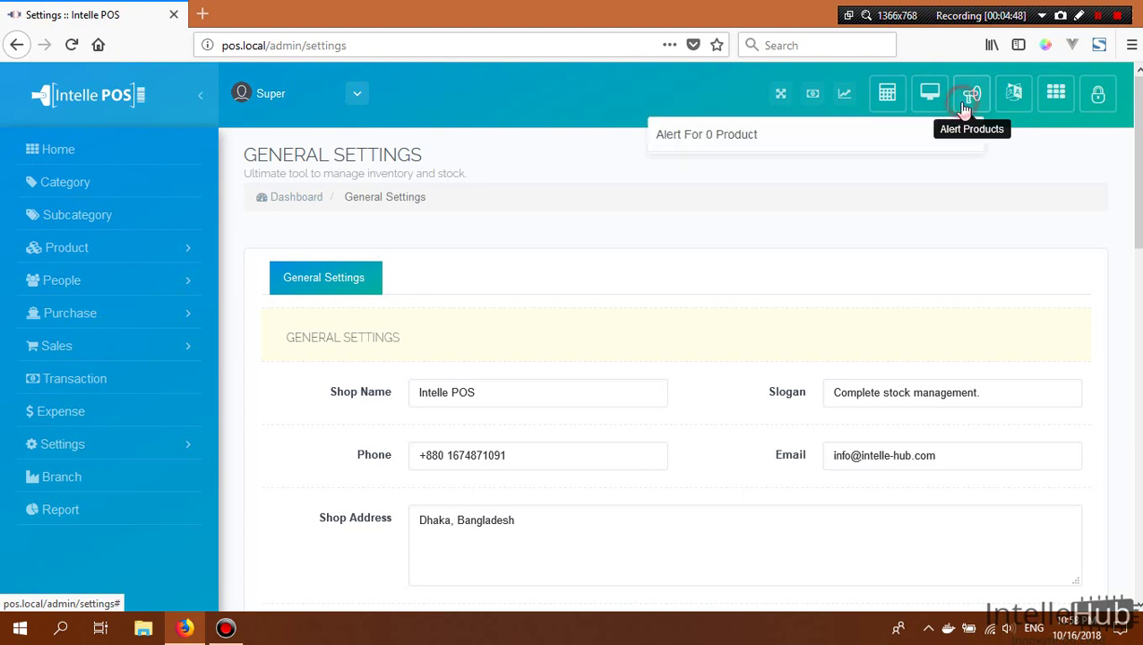
{"action": "left_click", "coordinate": [965, 106]}
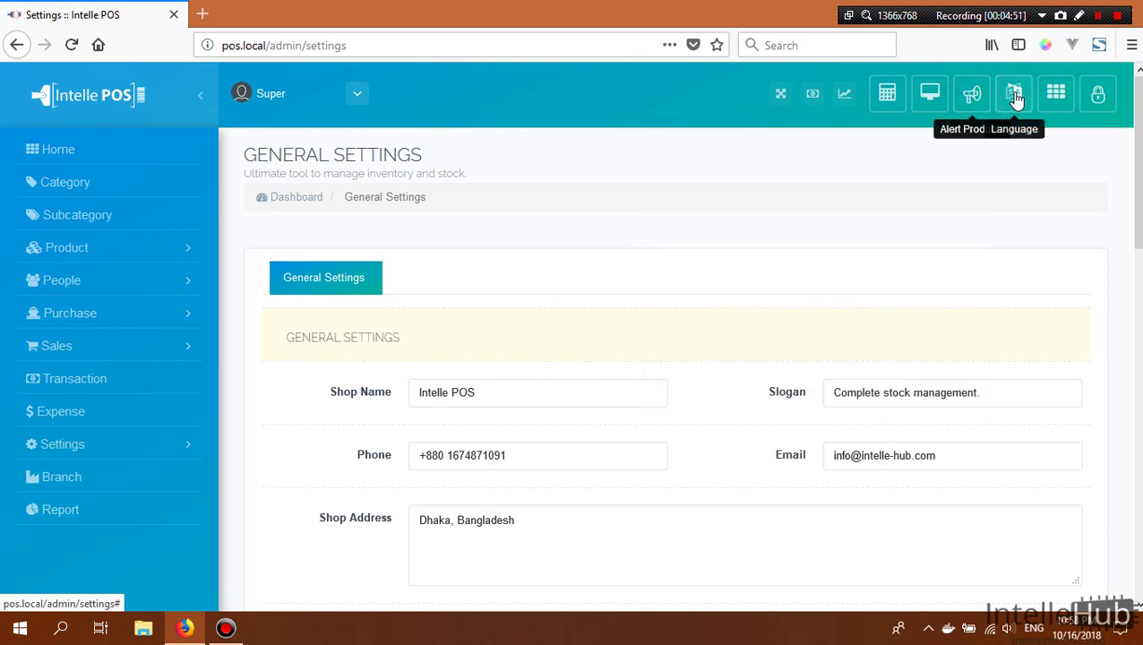
{"action": "left_click", "coordinate": [78, 152]}
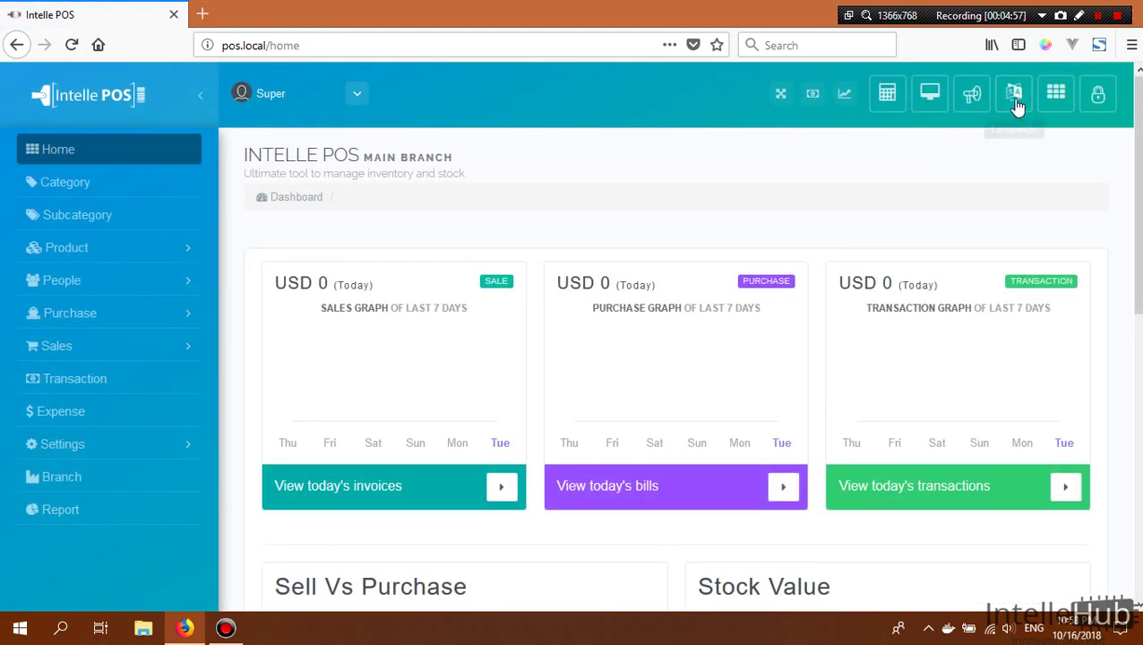
Choose Arabic from the top-bar Language dropdown for a right-to-left dashboard.
{"action": "left_click", "coordinate": [1013, 100]}
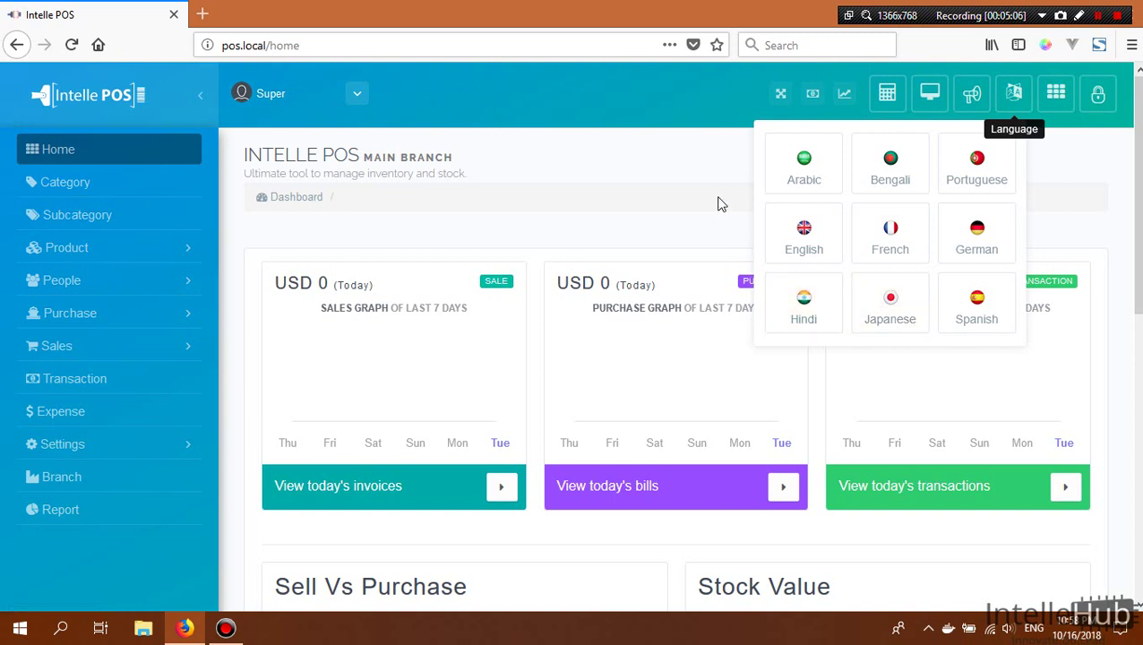
{"action": "left_click", "coordinate": [806, 181]}
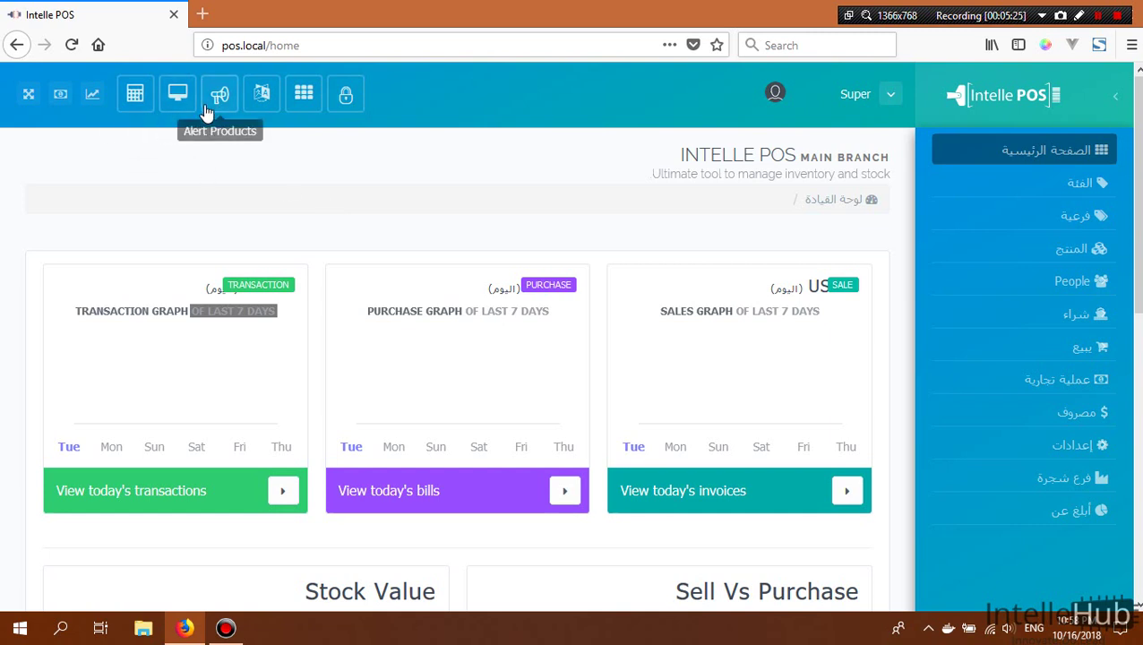
Pick English from the Language dropdown to restore the left-to-right layout.
{"action": "left_click", "coordinate": [263, 104]}
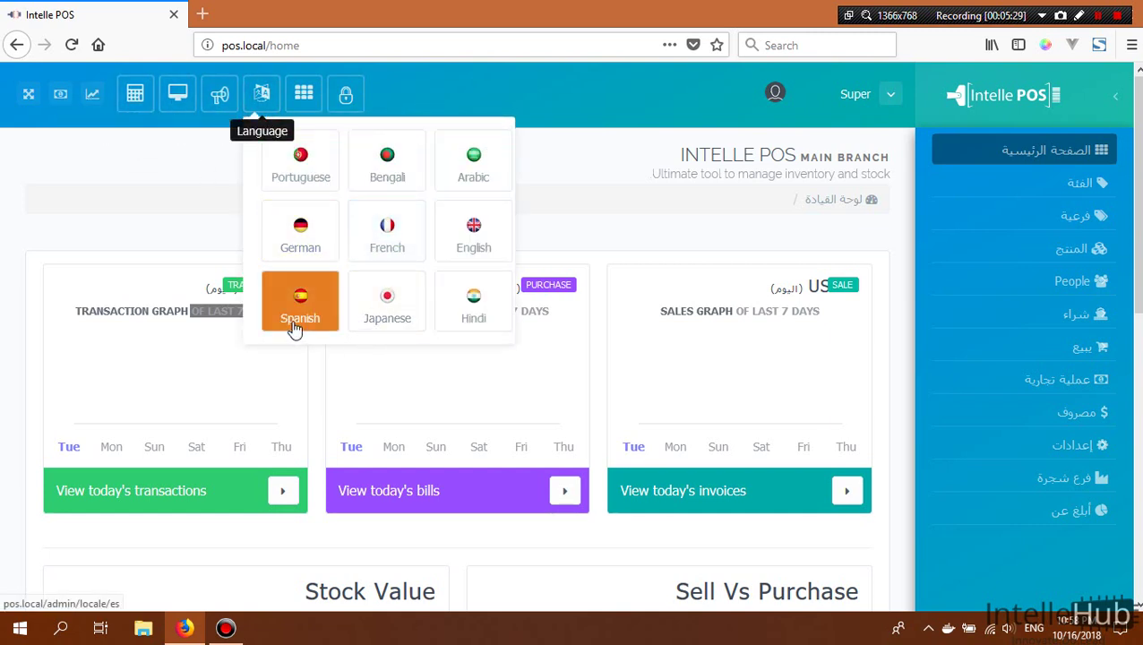
{"action": "left_click", "coordinate": [445, 235]}
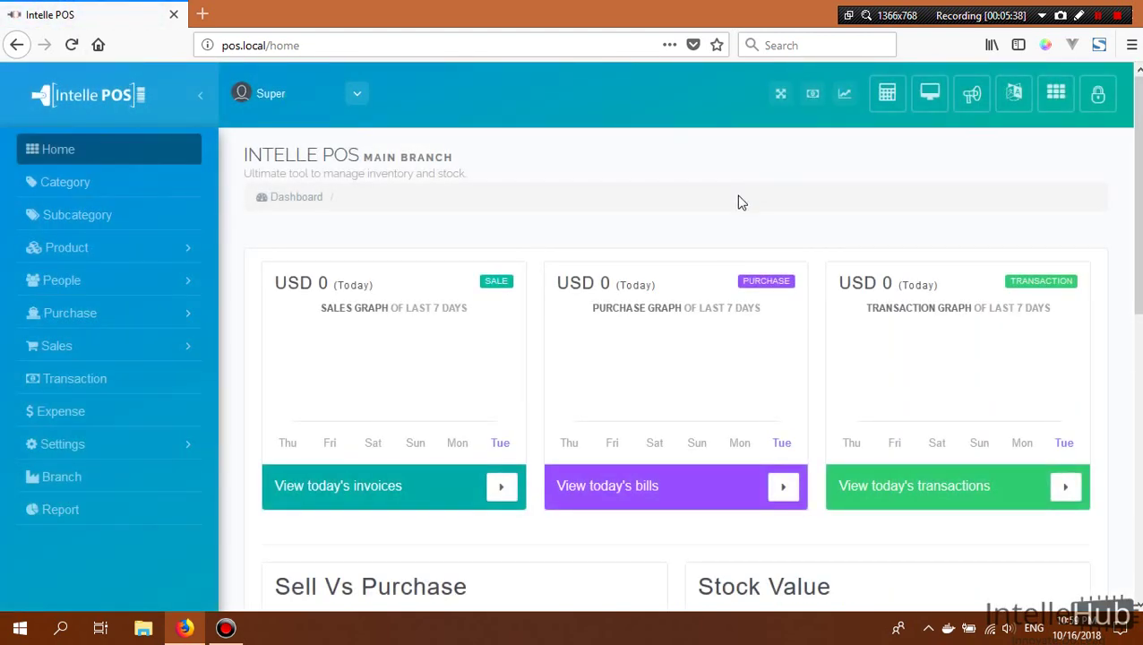
Lock the session, then unlock it with the saved account password.
{"action": "left_click", "coordinate": [1097, 110]}
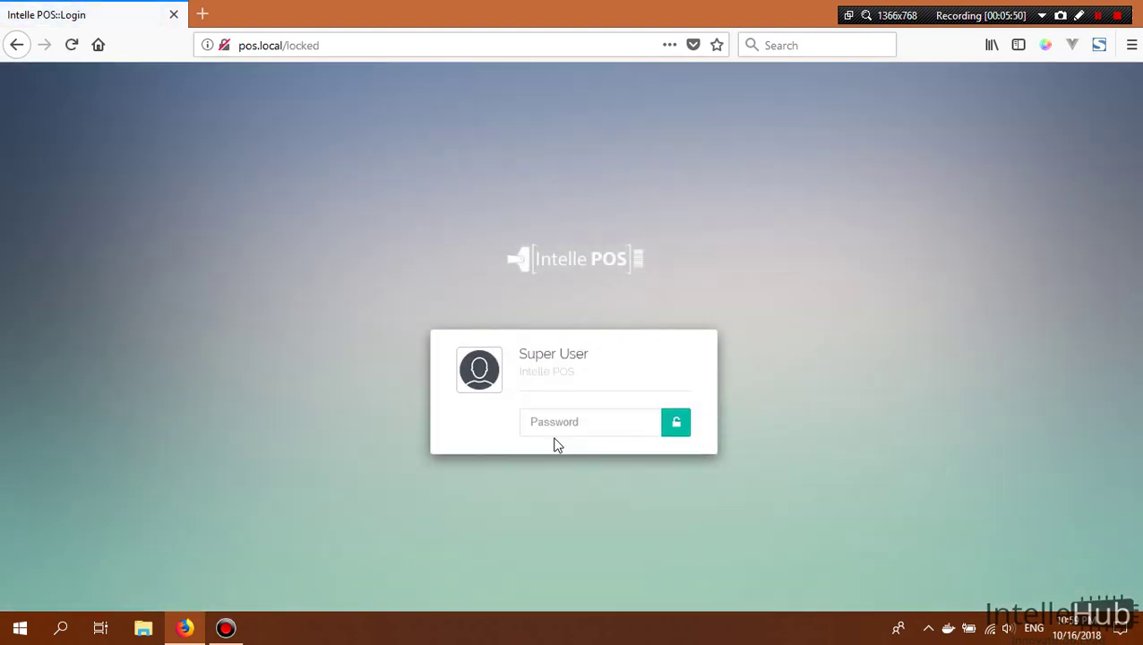
{"action": "left_click", "coordinate": [538, 421]}
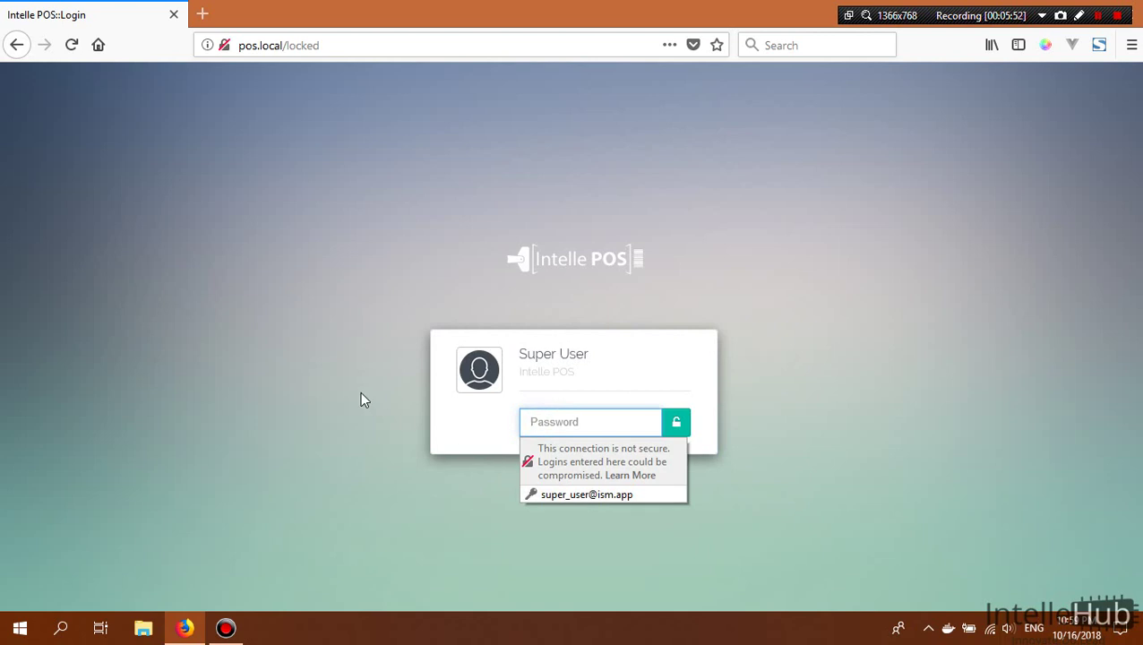
{"action": "left_click", "coordinate": [588, 495]}
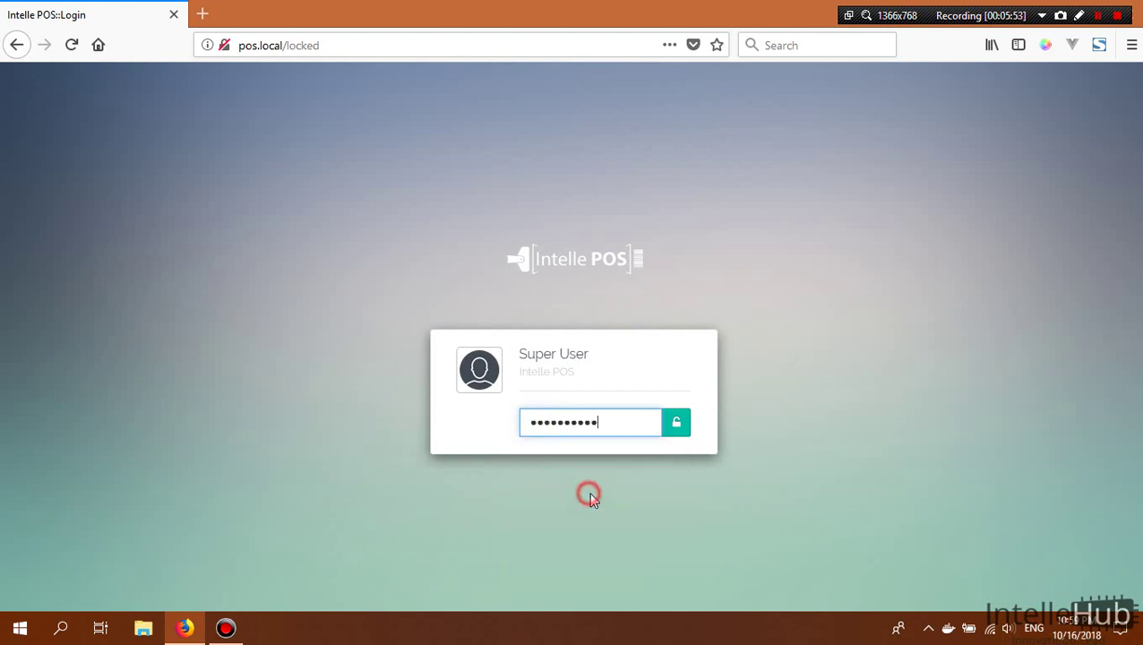
{"action": "left_click", "coordinate": [675, 425]}
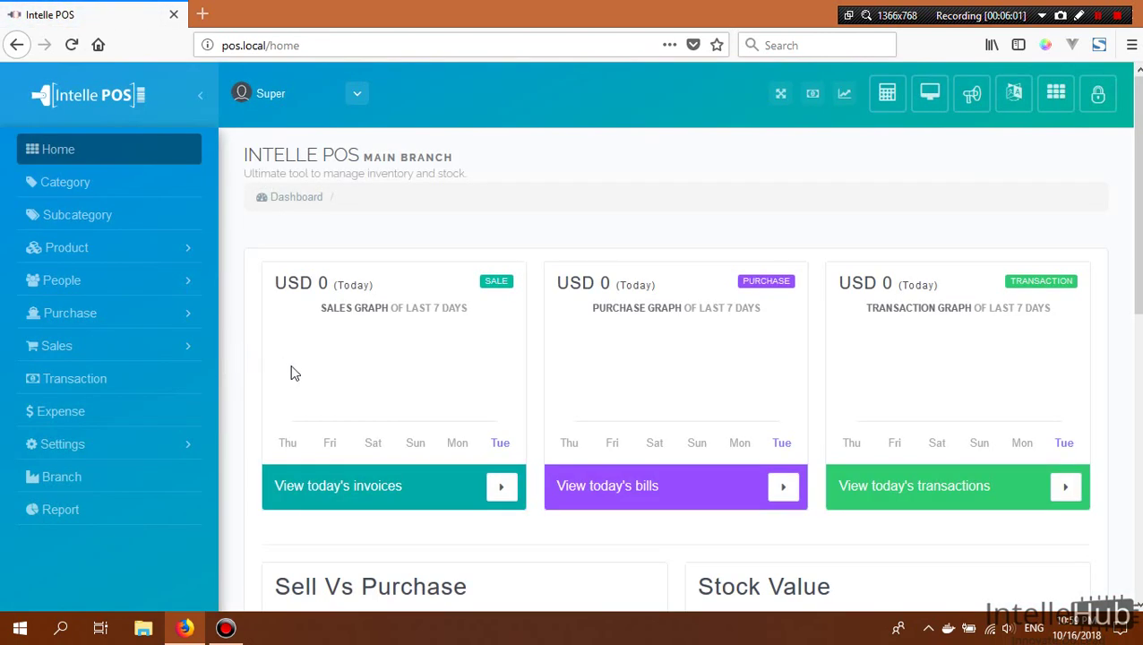
Scroll the dashboard and highlight the sales, purchase and transaction graph captions.
{"action": "scroll", "coordinate": [439, 298], "scroll_direction": "down", "scroll_amount": 1}
{"action": "scroll", "coordinate": [439, 298], "scroll_direction": "up", "scroll_amount": 1}
{"action": "left_click", "coordinate": [476, 212]}
{"action": "left_click_drag", "start_coordinate": [321, 307], "coordinate": [362, 308]}
{"action": "left_click_drag", "start_coordinate": [581, 307], "coordinate": [623, 307]}
{"action": "left_click_drag", "start_coordinate": [852, 307], "coordinate": [899, 307]}
{"action": "scroll", "coordinate": [553, 477], "scroll_direction": "down", "scroll_amount": 3}
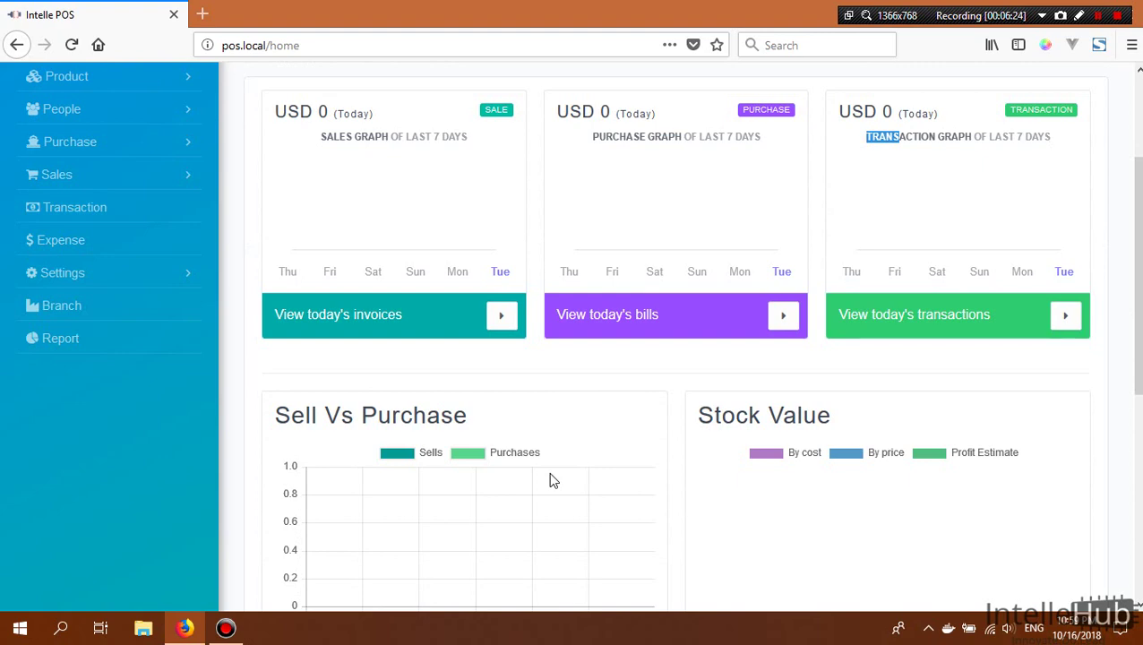
{"action": "scroll", "coordinate": [553, 481], "scroll_direction": "up", "scroll_amount": 2}
Highlight today's USD 0 sales total and open today's invoices from the Sale card.
{"action": "mouse_move", "coordinate": [323, 304]}
{"action": "scroll", "coordinate": [475, 429], "scroll_direction": "down", "scroll_amount": 4}
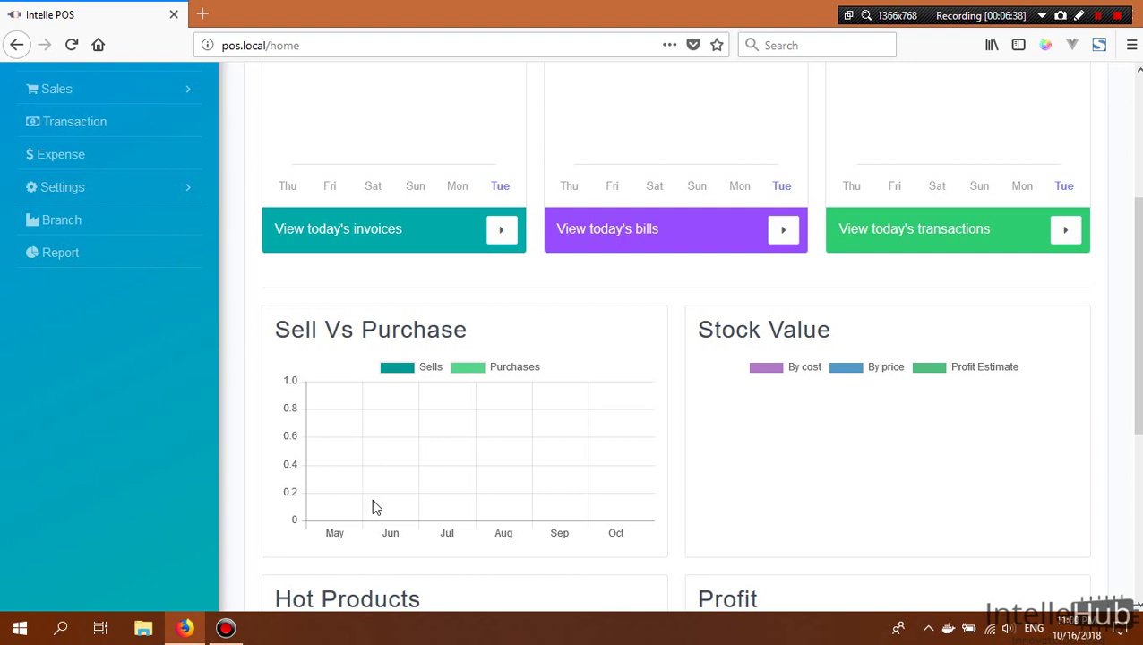
{"action": "scroll", "coordinate": [373, 504], "scroll_direction": "up", "scroll_amount": 3}
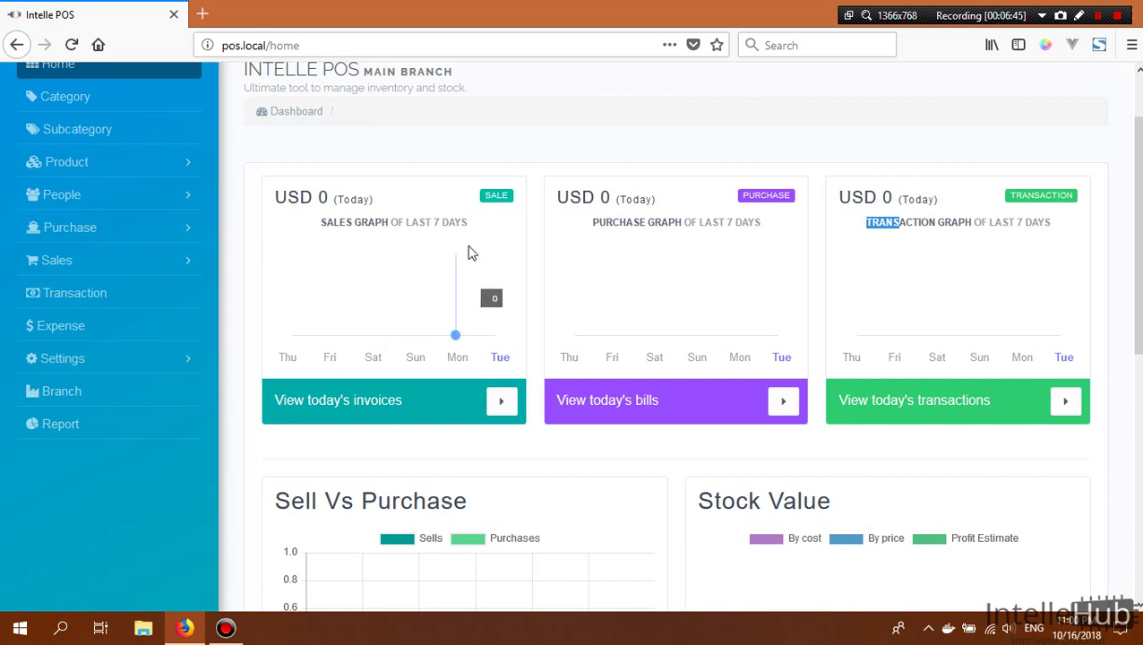
{"action": "left_click", "coordinate": [369, 221]}
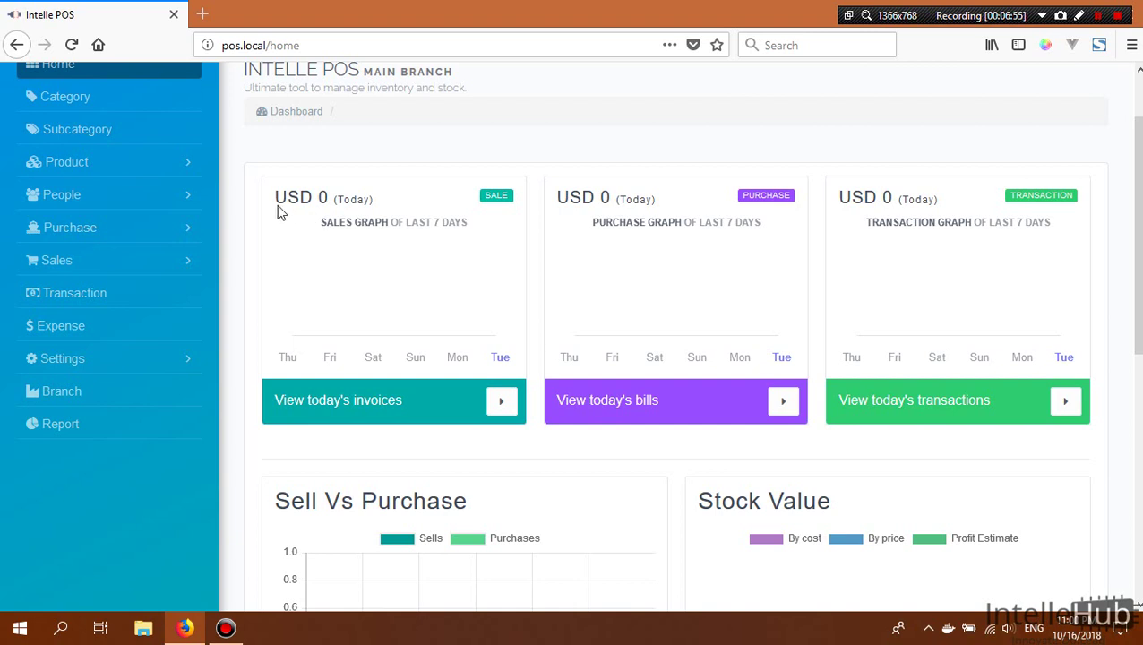
{"action": "left_click_drag", "start_coordinate": [276, 197], "coordinate": [328, 198]}
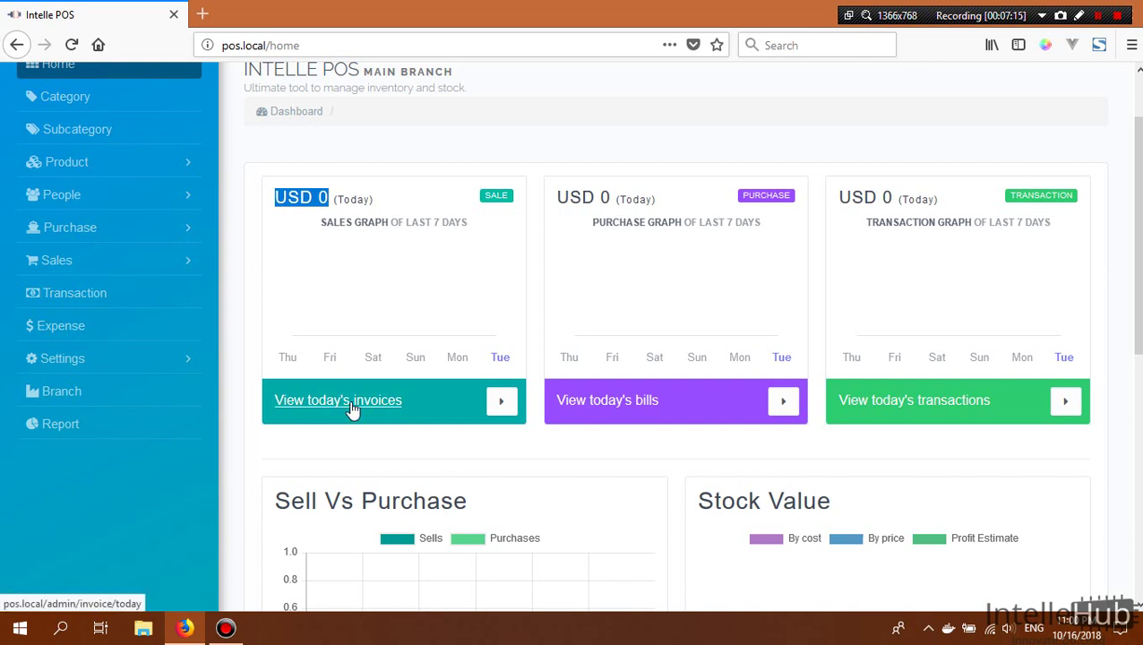
{"action": "left_click", "coordinate": [352, 408]}
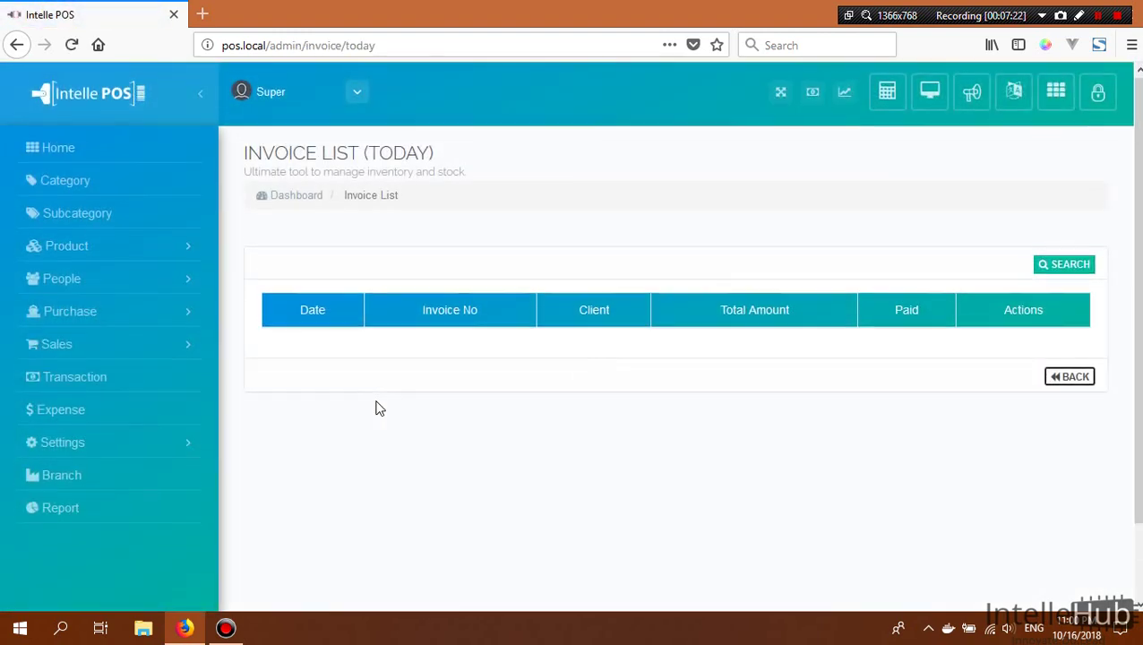
Confirm today's Invoice List has no invoices, then go back to the dashboard.
{"action": "scroll", "coordinate": [829, 446], "scroll_direction": "up", "scroll_amount": 2}
{"action": "left_click", "coordinate": [1064, 378]}
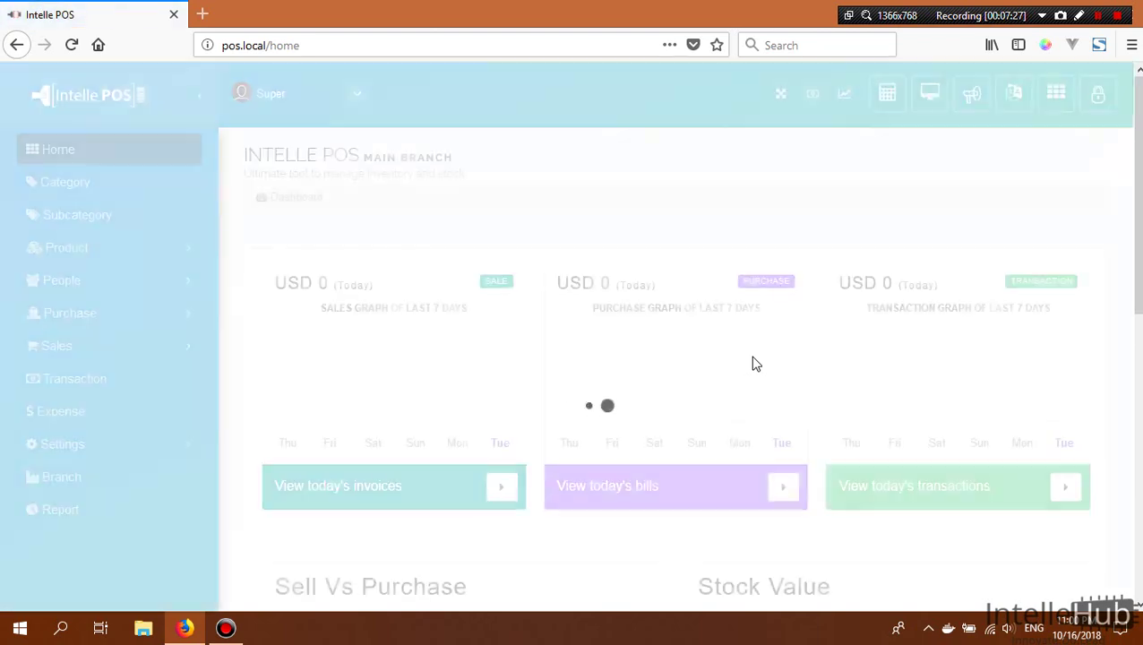
{"action": "scroll", "coordinate": [636, 463], "scroll_direction": "down", "scroll_amount": 2}
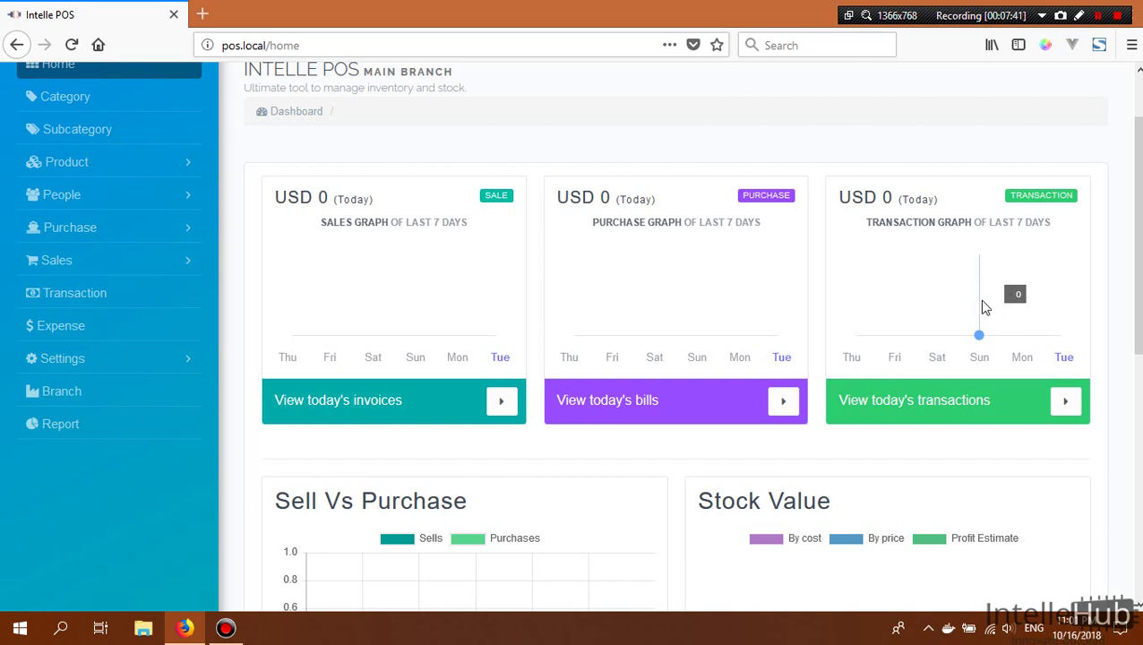
{"action": "left_click", "coordinate": [842, 197]}
{"action": "left_click_drag", "start_coordinate": [842, 197], "coordinate": [935, 198]}
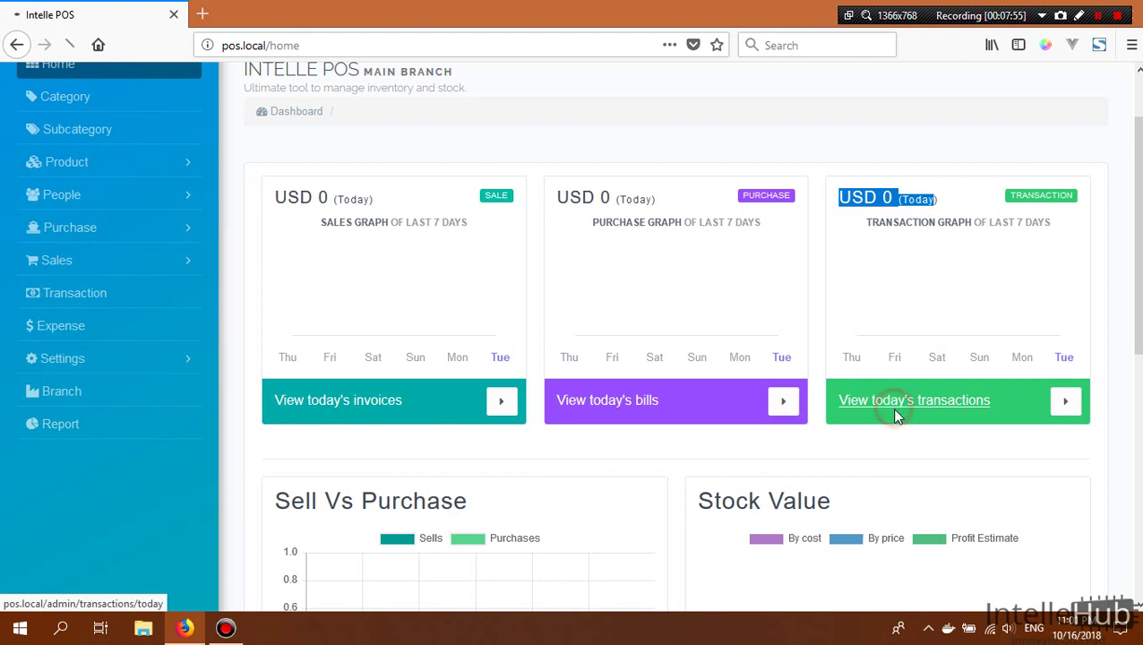
Open today's transactions and check the CREDIT Received Today page showing 0 USD.
{"action": "left_click", "coordinate": [896, 417]}
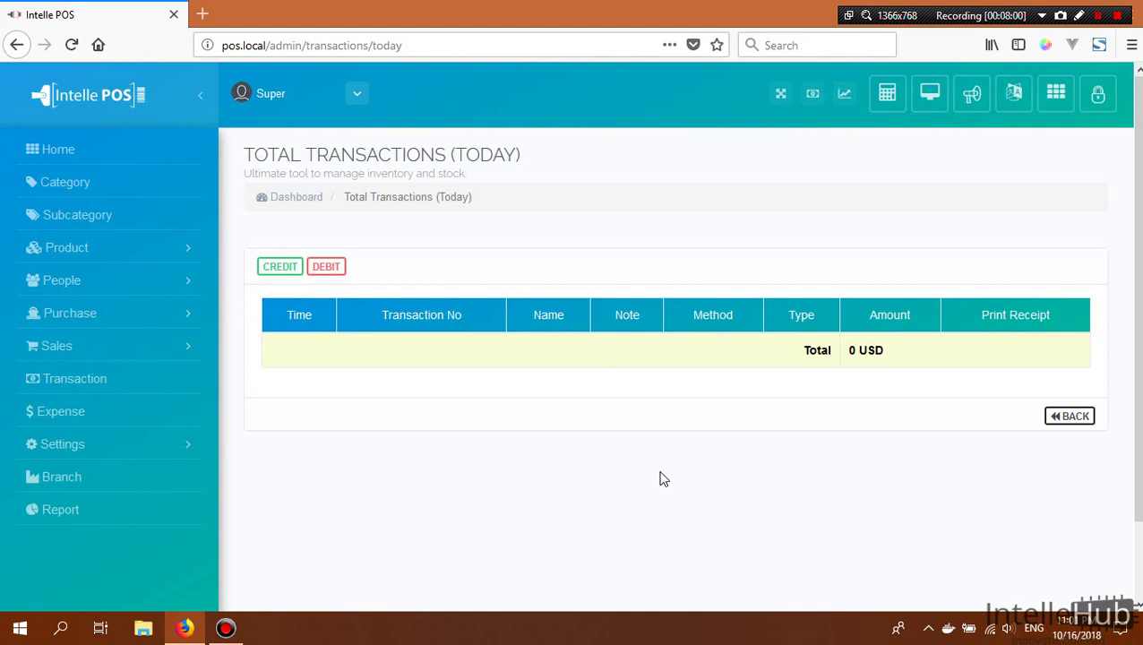
{"action": "scroll", "coordinate": [660, 480], "scroll_direction": "down", "scroll_amount": 2}
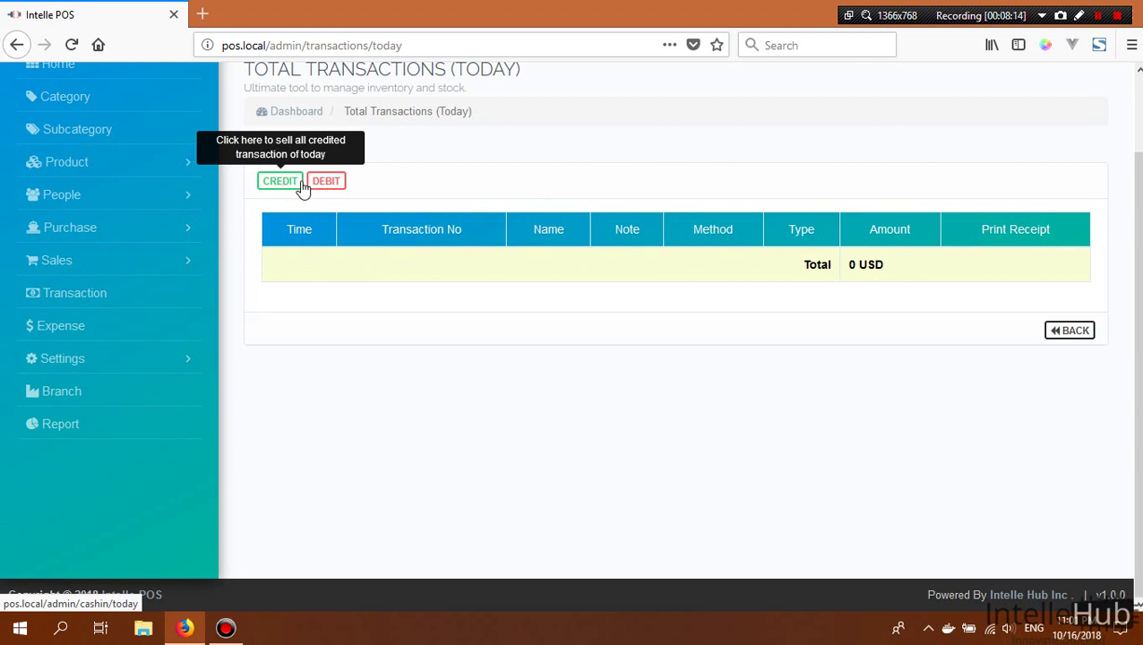
{"action": "left_click", "coordinate": [290, 184]}
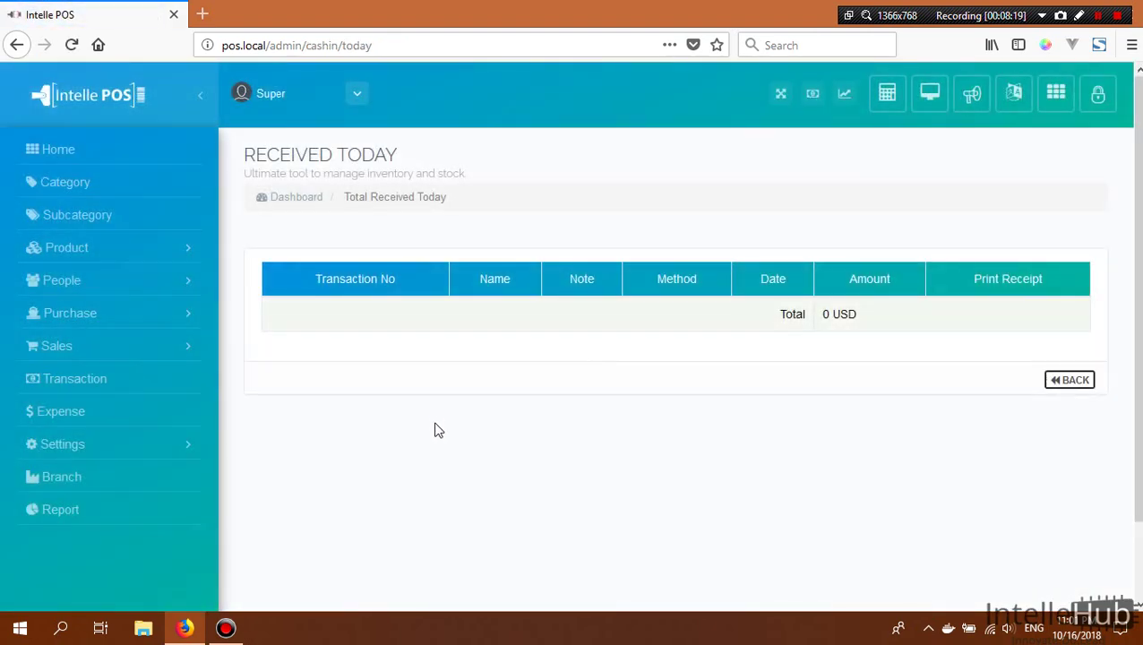
{"action": "scroll", "coordinate": [436, 428], "scroll_direction": "down", "scroll_amount": 1}
{"action": "scroll", "coordinate": [378, 378], "scroll_direction": "up", "scroll_amount": 1}
{"action": "left_click_drag", "start_coordinate": [243, 154], "coordinate": [332, 154]}
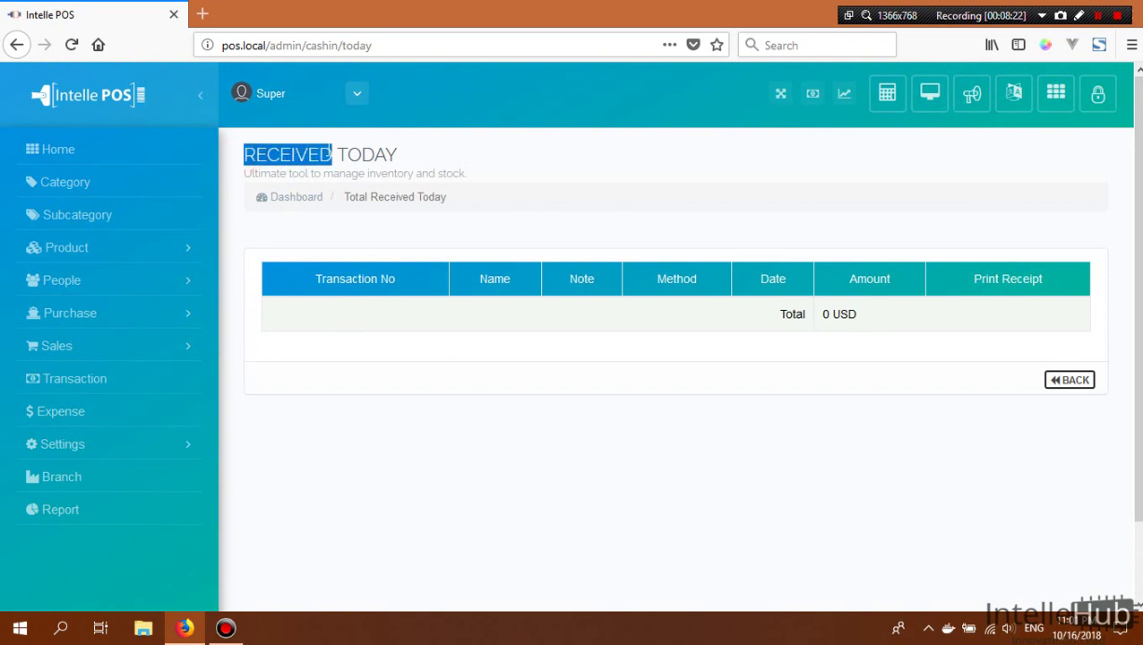
{"action": "left_click", "coordinate": [423, 304]}
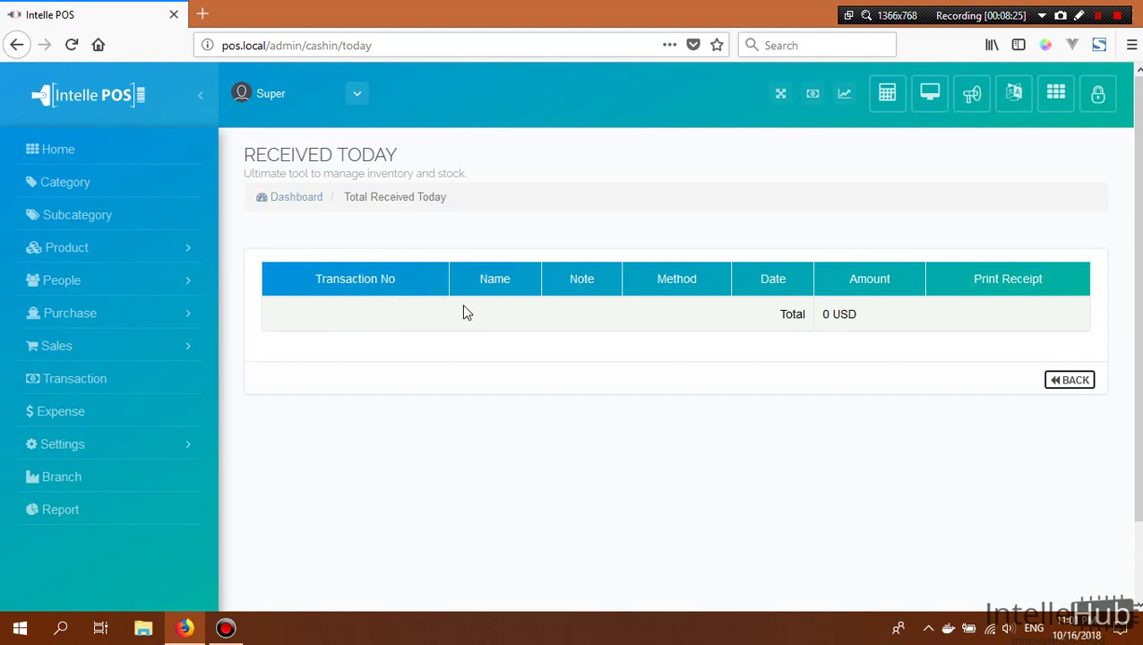
Go back to the Total Transactions (Today) list, which is empty at 0 USD.
{"action": "left_click", "coordinate": [1071, 381]}
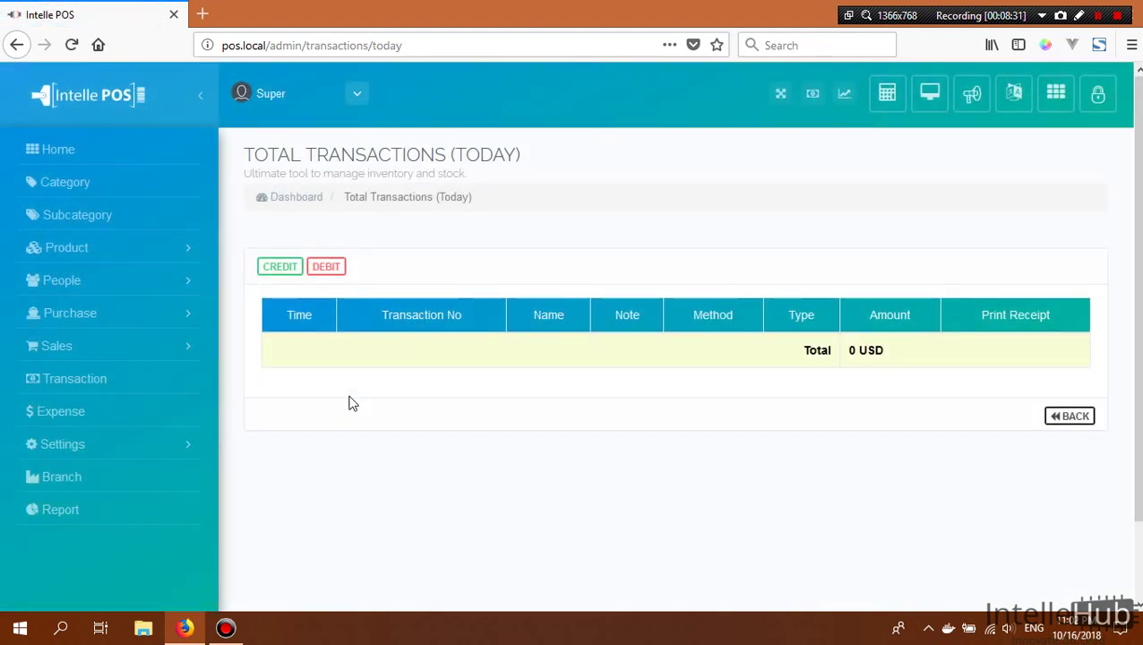
{"action": "scroll", "coordinate": [233, 316], "scroll_direction": "down", "scroll_amount": 2}
{"action": "scroll", "coordinate": [134, 233], "scroll_direction": "up", "scroll_amount": 2}
Return home and scroll through the Sell Vs Purchase, Stock Value, Hot Products and Profit charts.
{"action": "left_click", "coordinate": [51, 149]}
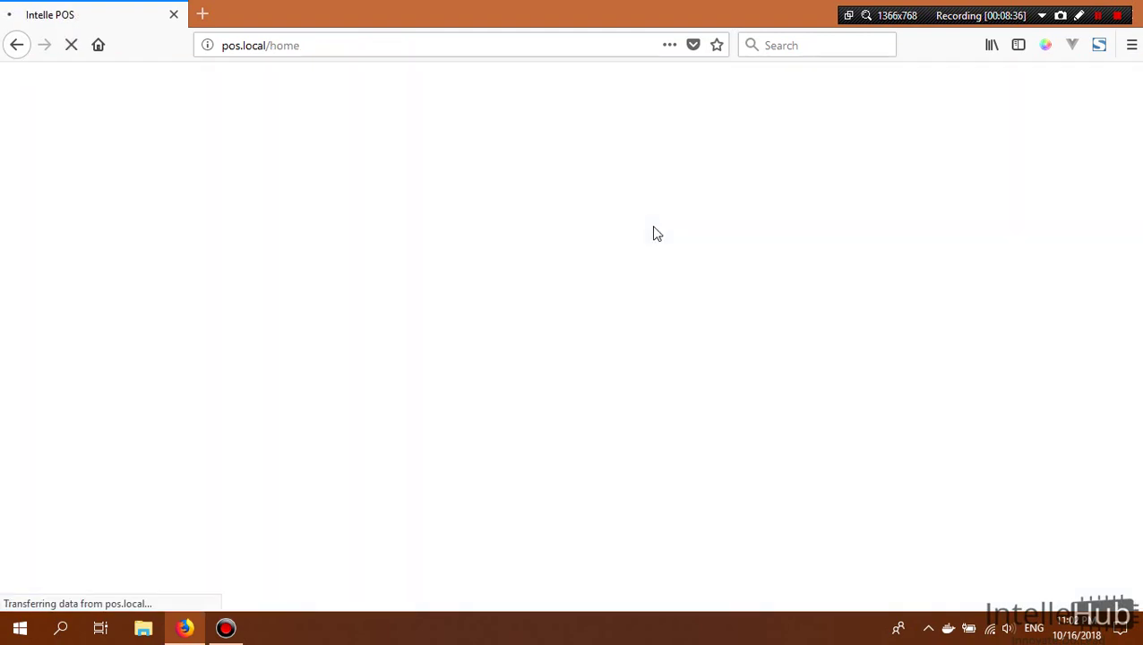
{"action": "scroll", "coordinate": [656, 309], "scroll_direction": "down", "scroll_amount": 7}
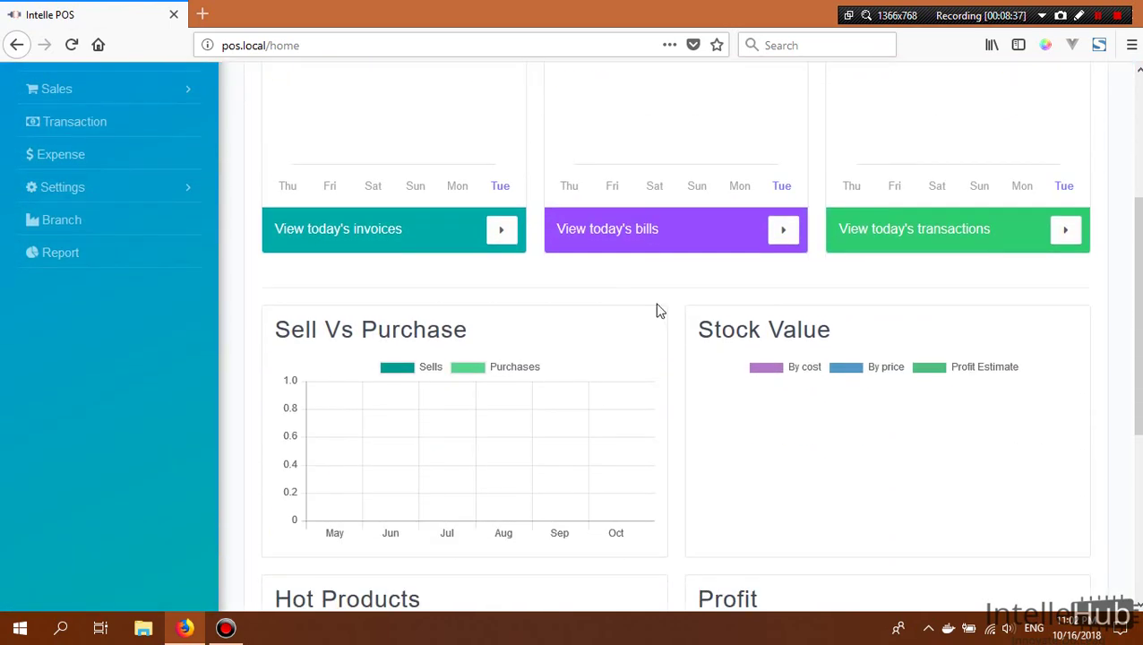
{"action": "scroll", "coordinate": [656, 309], "scroll_direction": "down", "scroll_amount": 1}
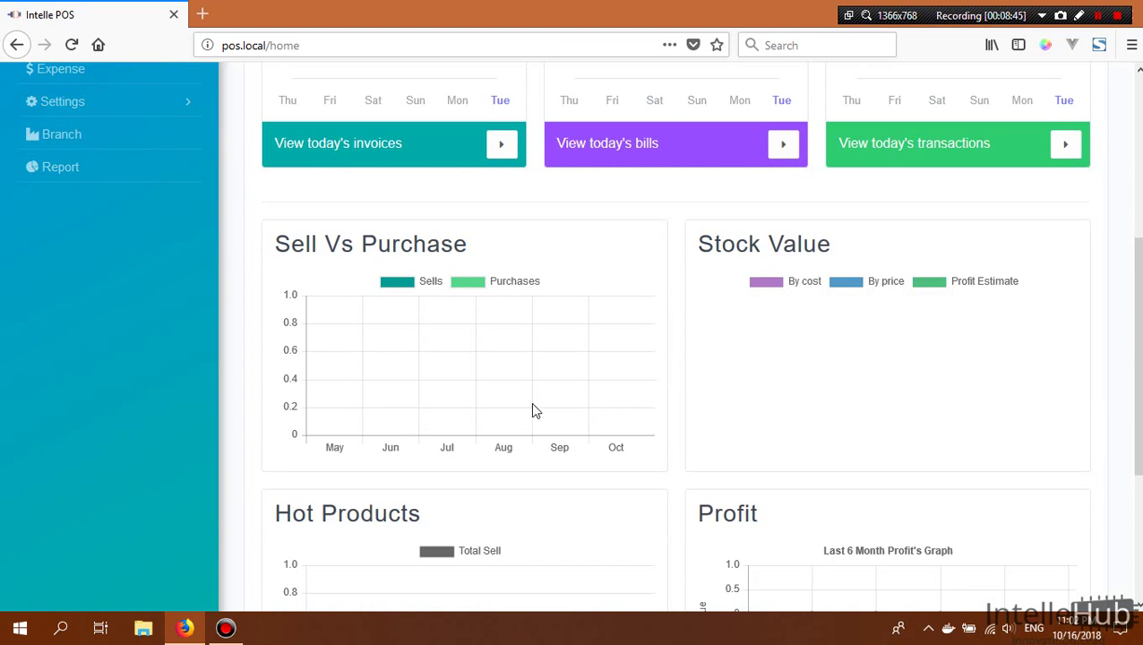
{"action": "scroll", "coordinate": [551, 412], "scroll_direction": "down", "scroll_amount": 2}
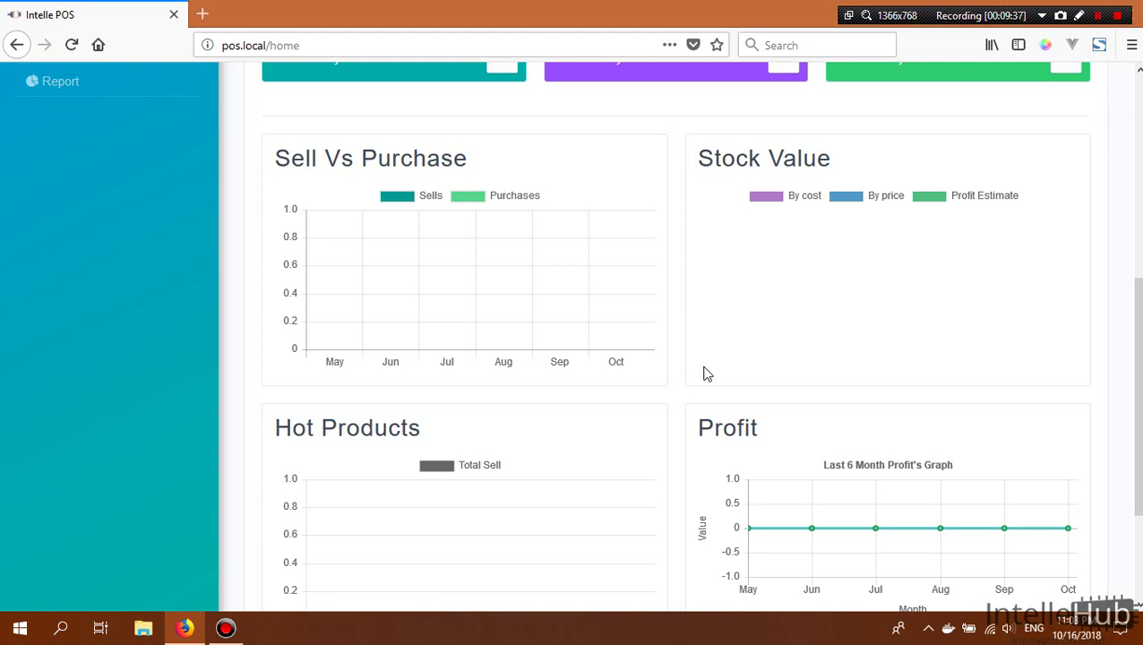
{"action": "scroll", "coordinate": [449, 405], "scroll_direction": "down", "scroll_amount": 3}
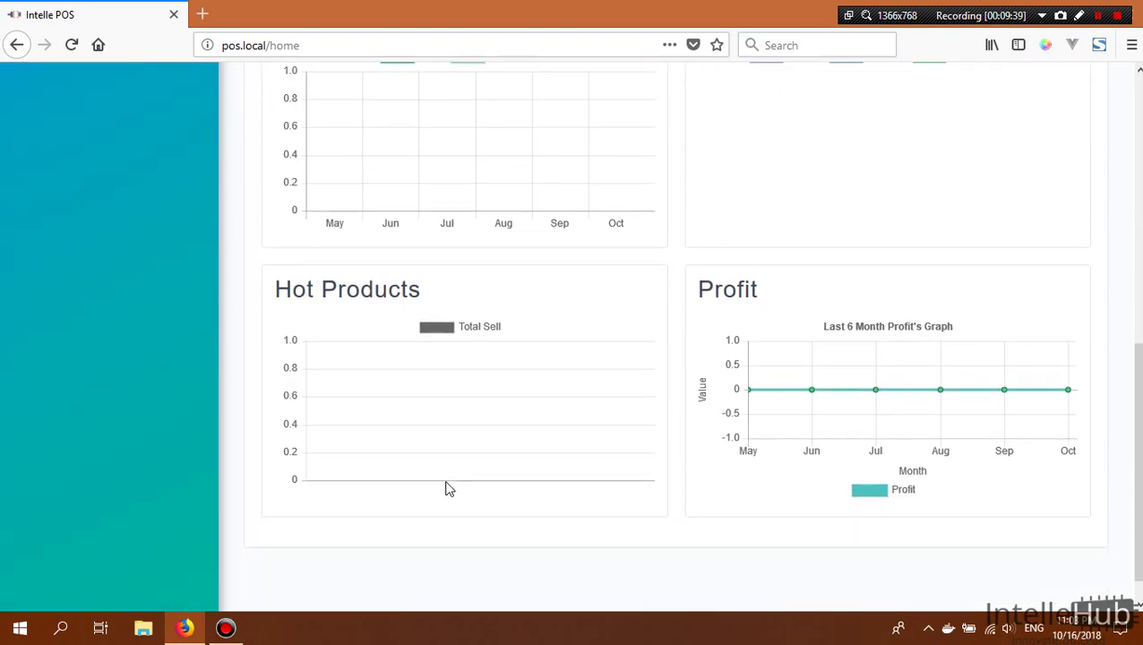
{"action": "scroll", "coordinate": [449, 488], "scroll_direction": "down", "scroll_amount": 1}
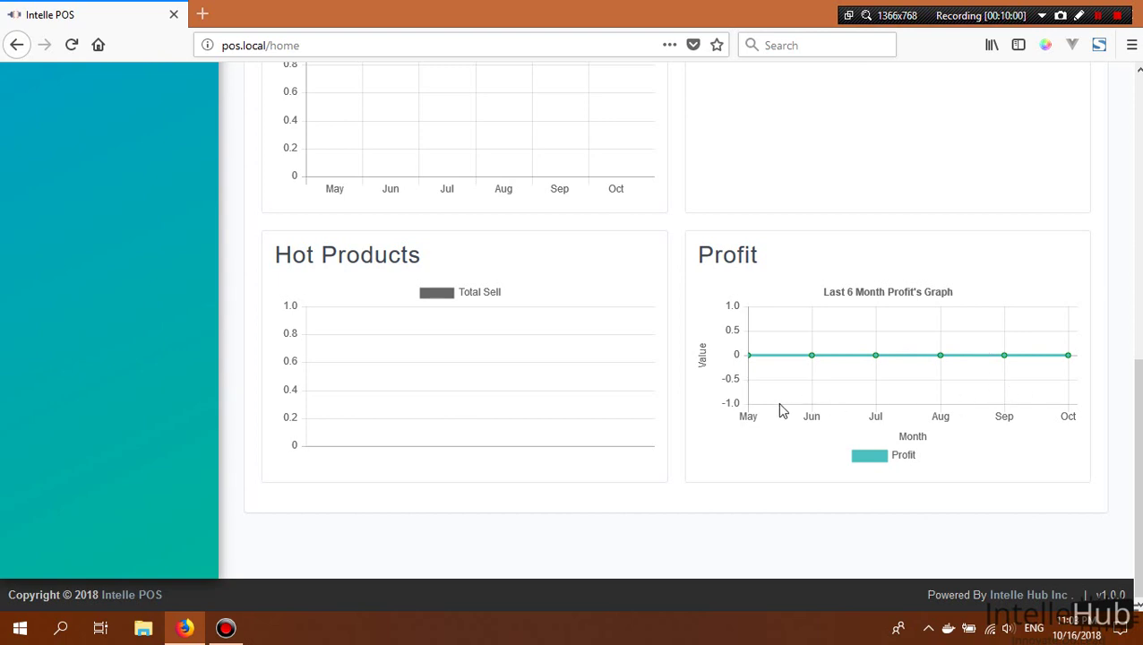
{"action": "scroll", "coordinate": [339, 442], "scroll_direction": "up", "scroll_amount": 5}
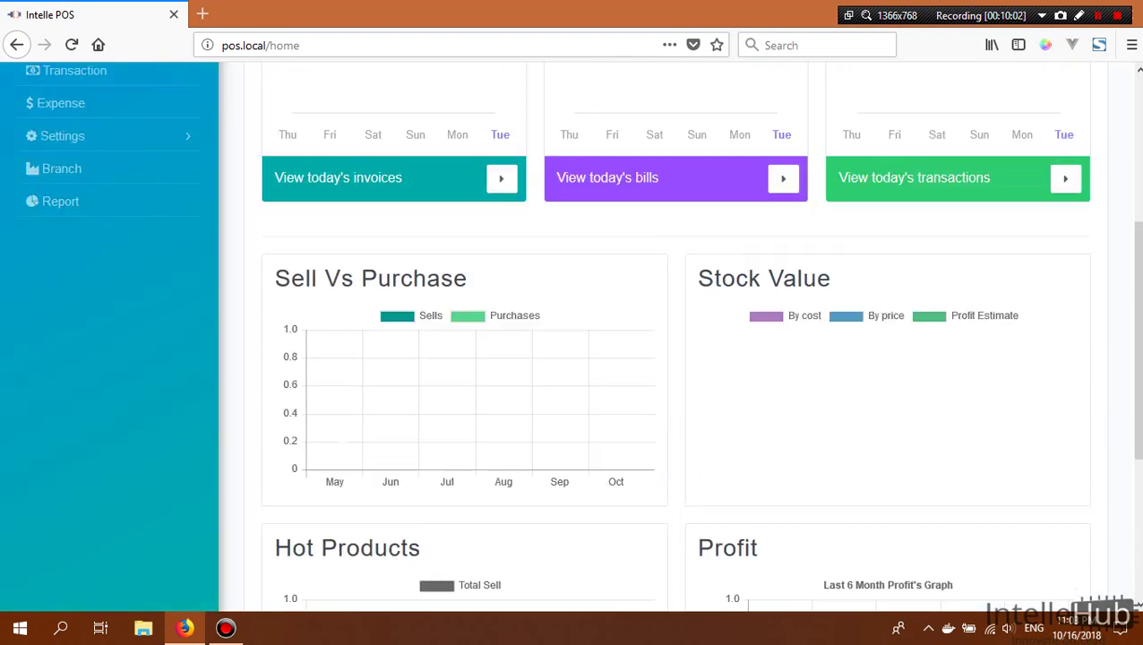
Open General Settings and review the shop name Intelle POS, phone number and address.
{"action": "left_click", "coordinate": [93, 284]}
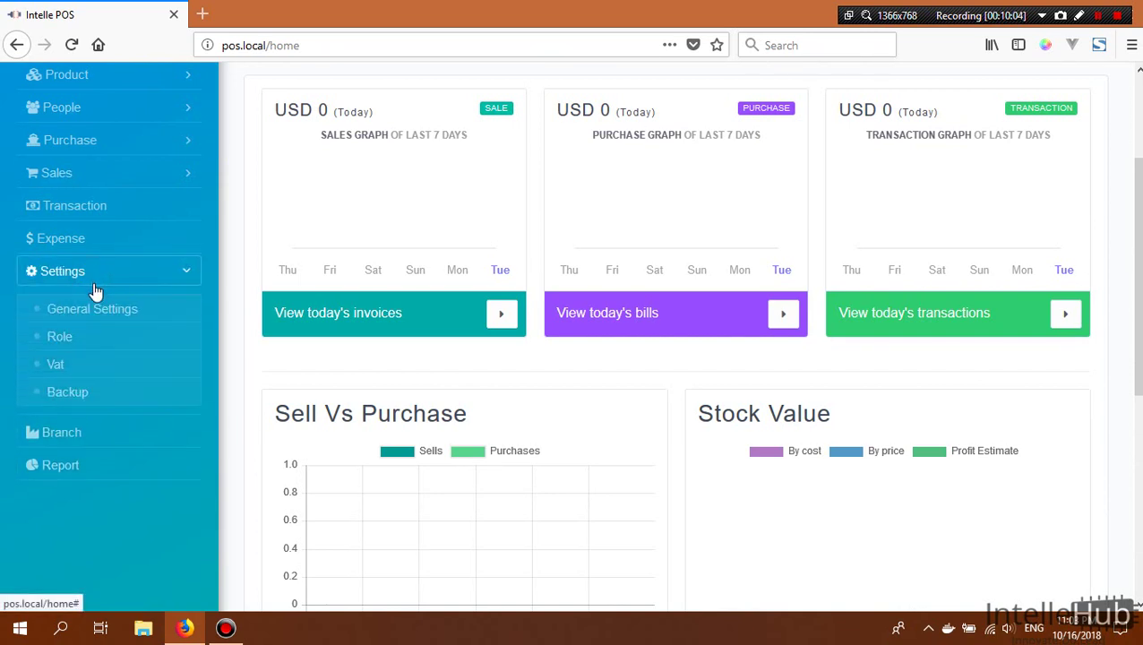
{"action": "left_click", "coordinate": [106, 316]}
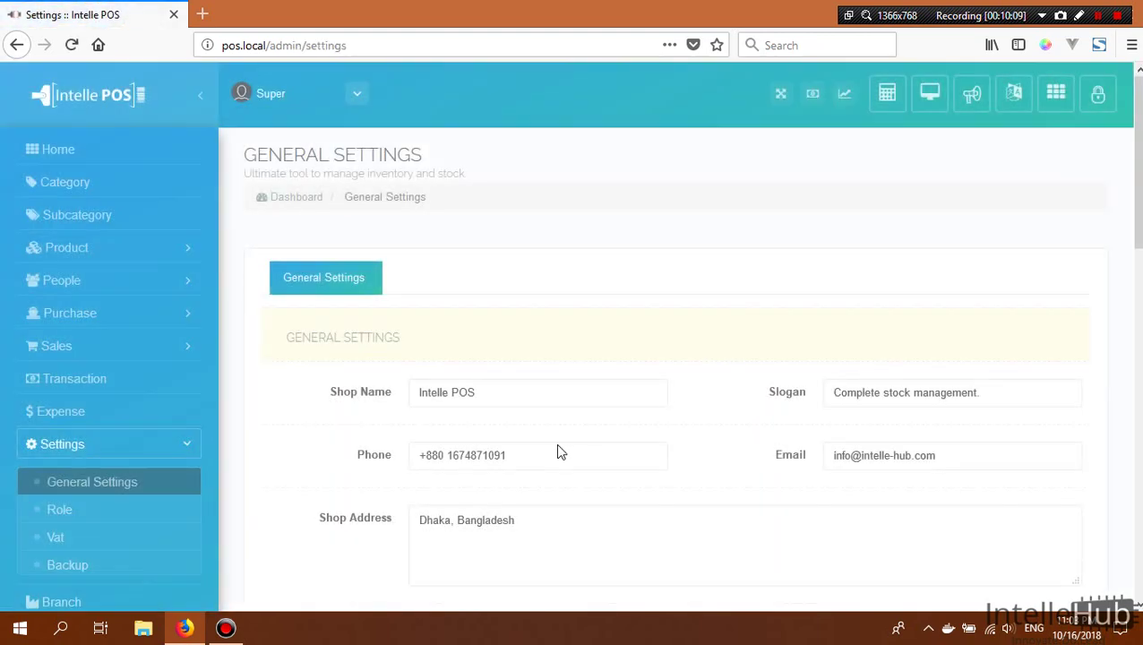
{"action": "scroll", "coordinate": [461, 420], "scroll_direction": "down", "scroll_amount": 3}
{"action": "left_click", "coordinate": [348, 225]}
{"action": "left_click_drag", "start_coordinate": [348, 225], "coordinate": [385, 224]}
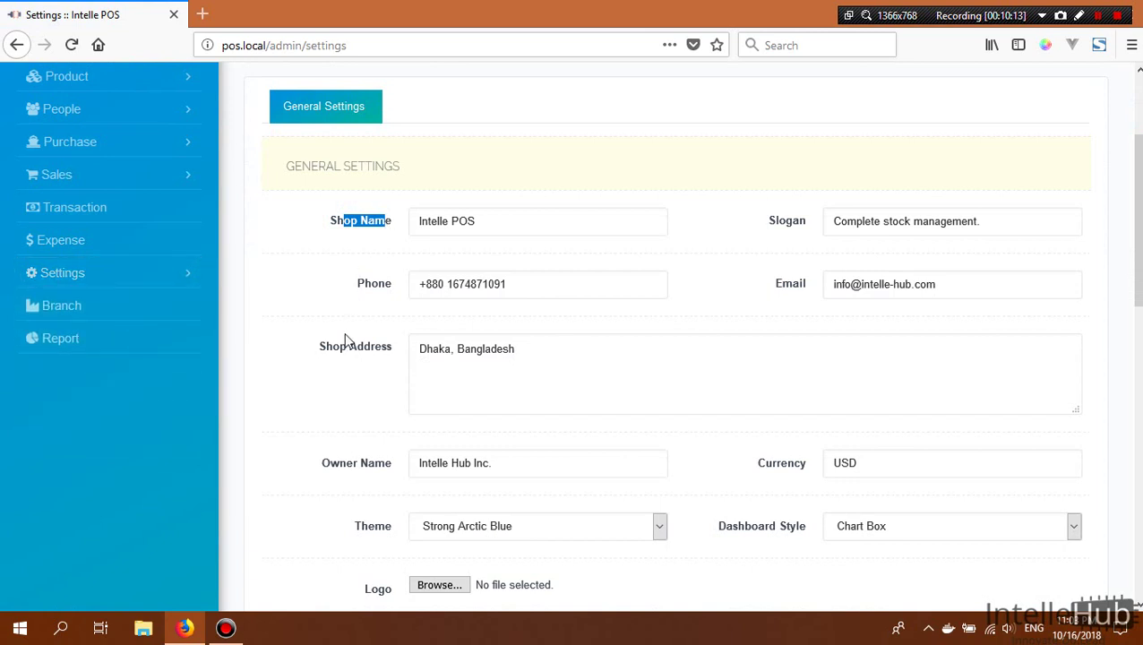
{"action": "left_click_drag", "start_coordinate": [482, 222], "coordinate": [418, 222]}
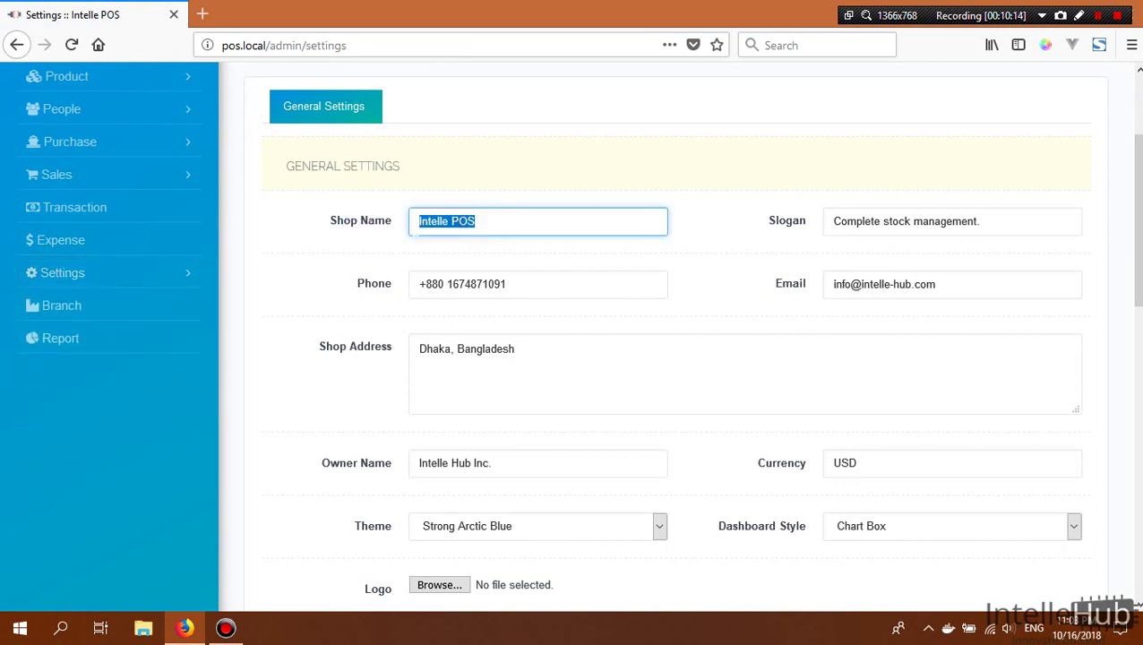
{"action": "left_click", "coordinate": [351, 253]}
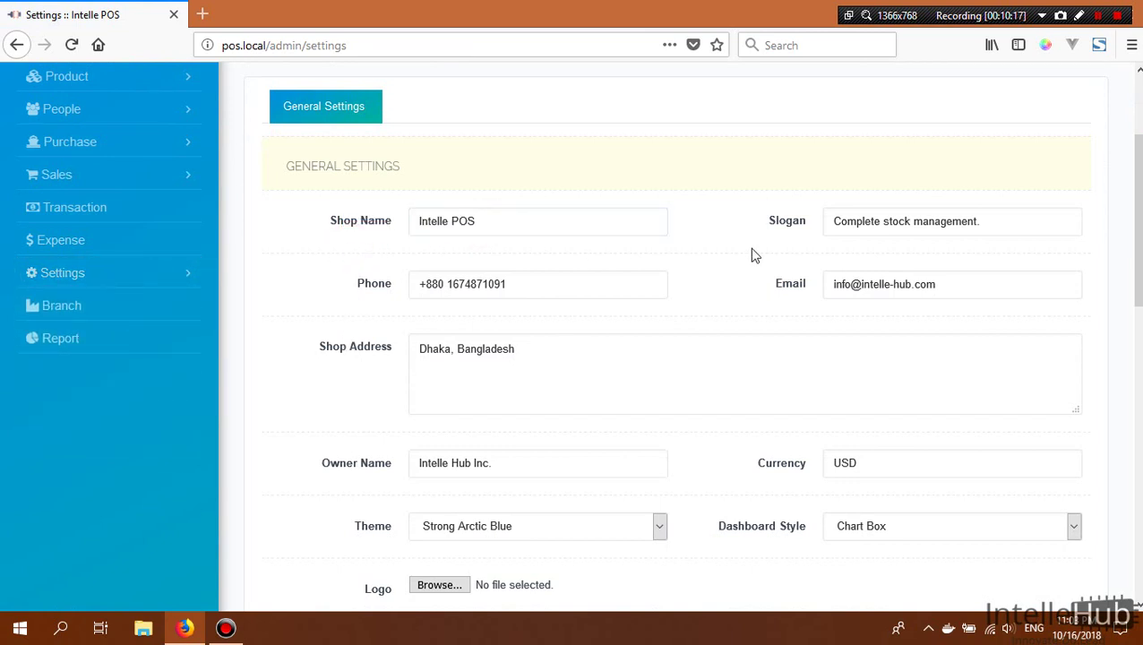
{"action": "left_click_drag", "start_coordinate": [507, 284], "coordinate": [418, 284]}
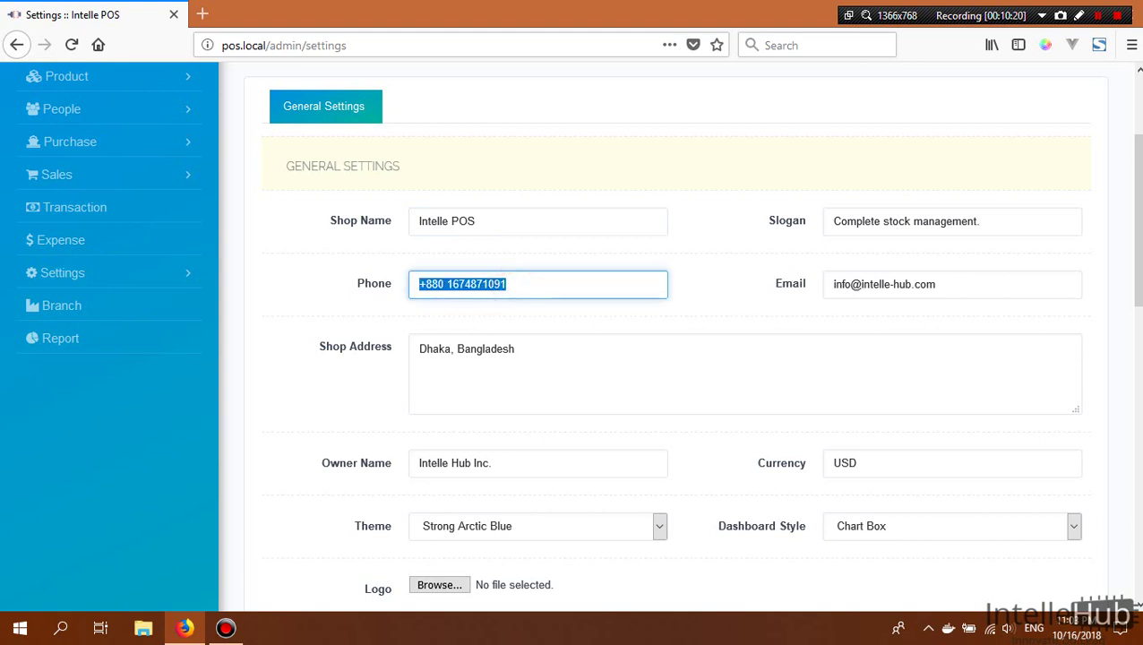
{"action": "left_click_drag", "start_coordinate": [562, 344], "coordinate": [495, 348]}
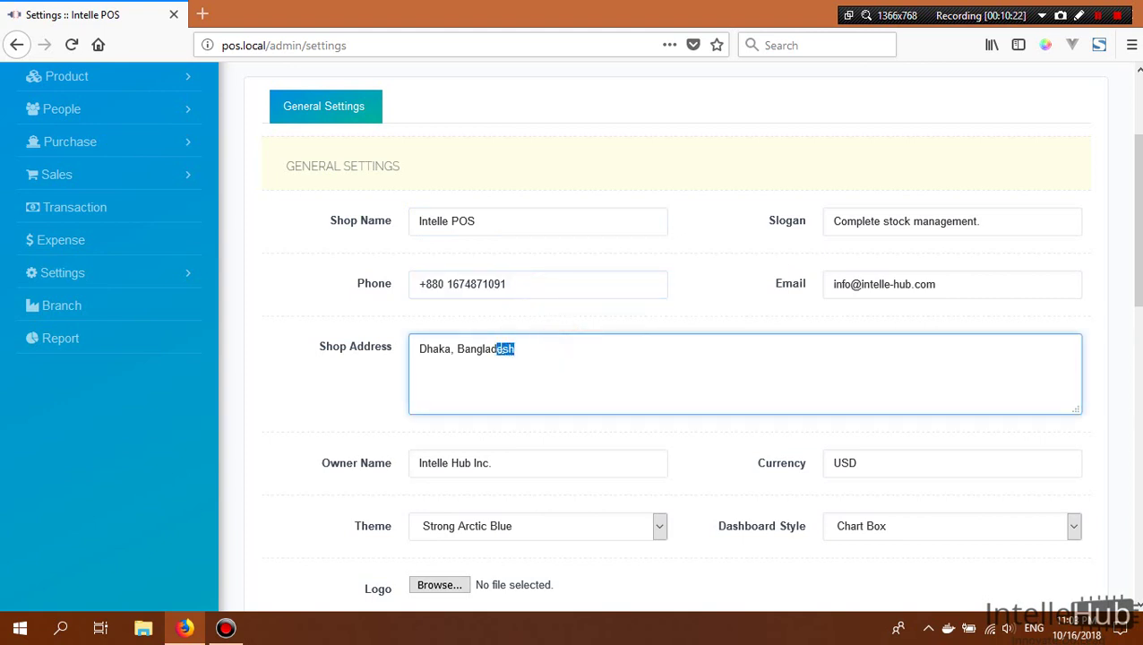
Review the USD currency and the list of available colour themes.
{"action": "scroll", "coordinate": [596, 354], "scroll_direction": "down", "scroll_amount": 2}
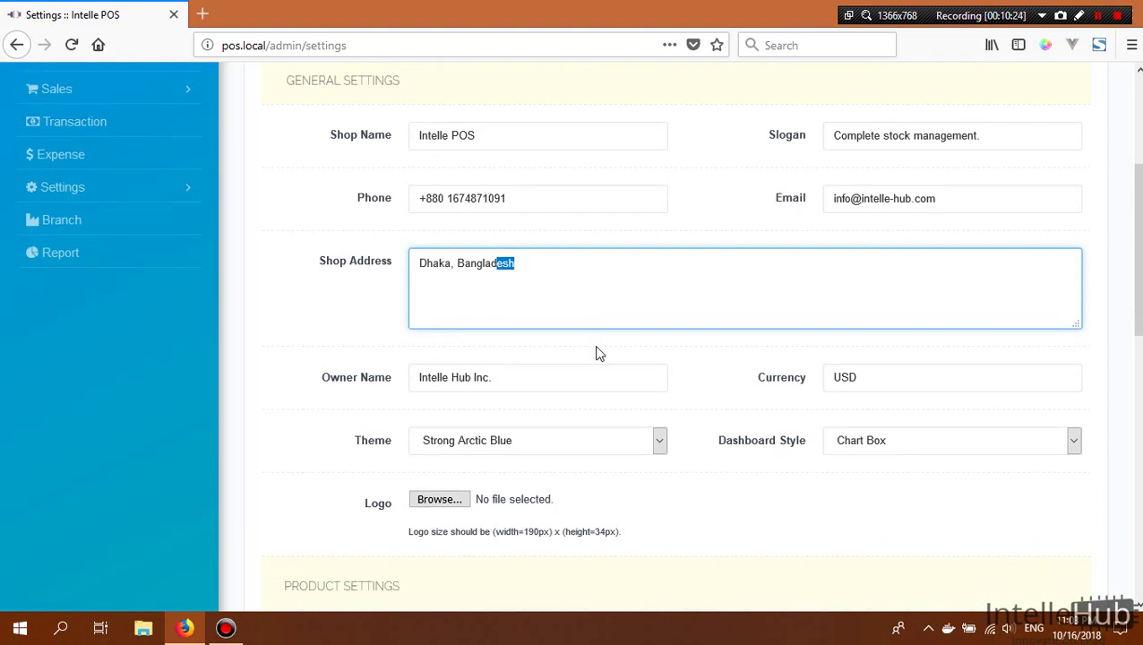
{"action": "scroll", "coordinate": [588, 403], "scroll_direction": "down", "scroll_amount": 2}
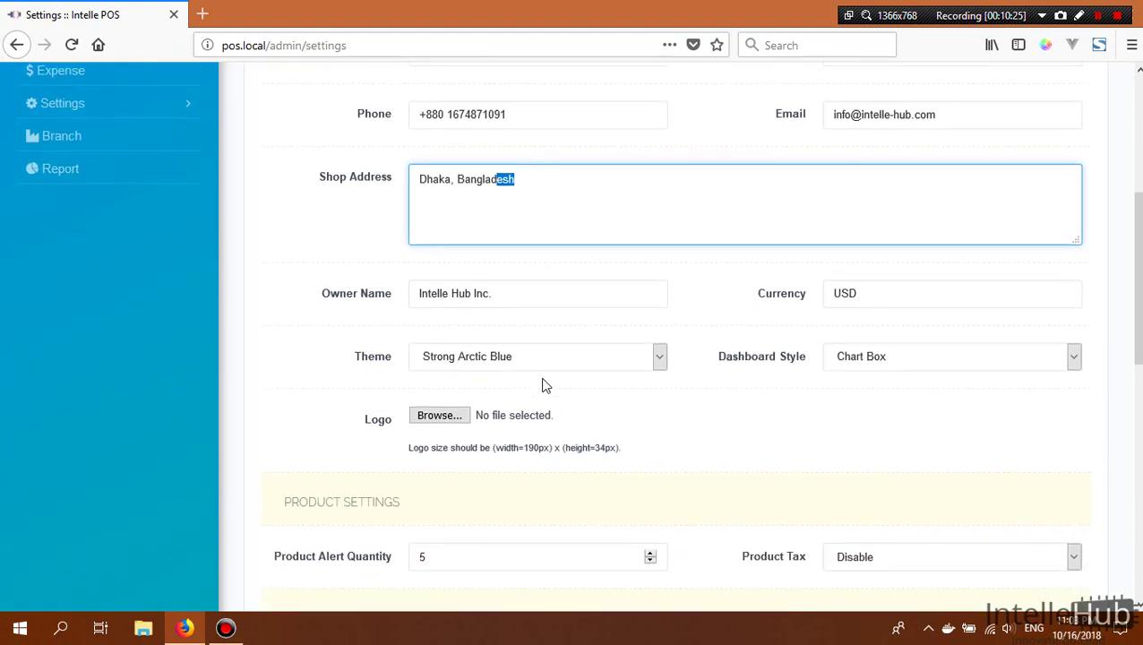
{"action": "left_click", "coordinate": [480, 369]}
{"action": "left_click", "coordinate": [478, 370]}
{"action": "double_click", "coordinate": [873, 294]}
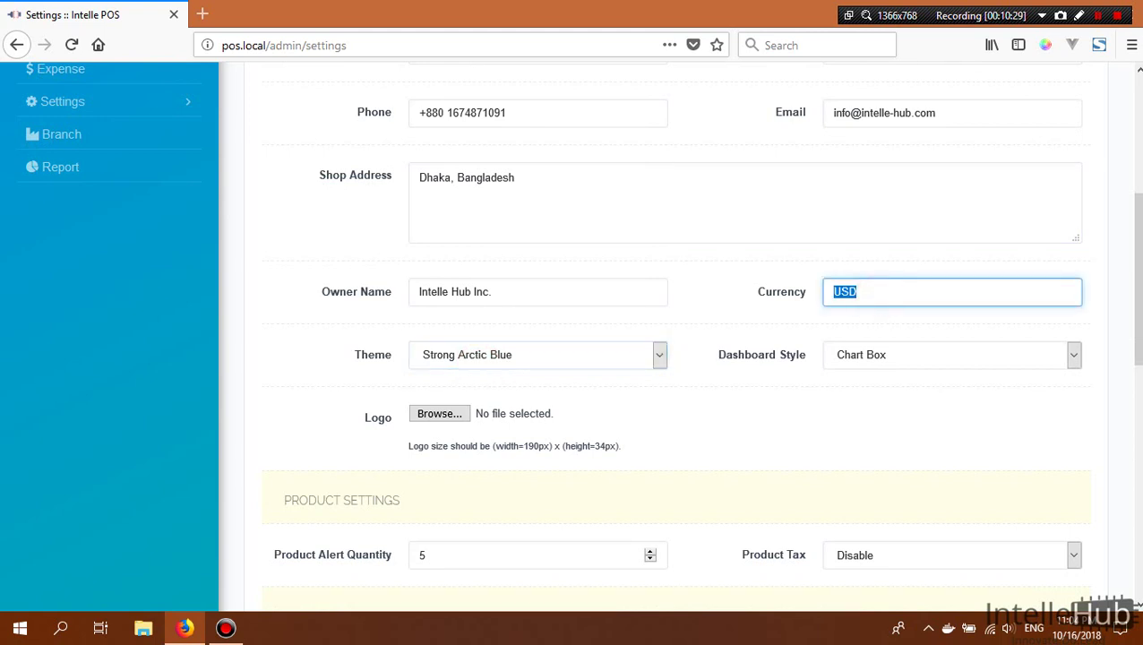
{"action": "left_click", "coordinate": [600, 354]}
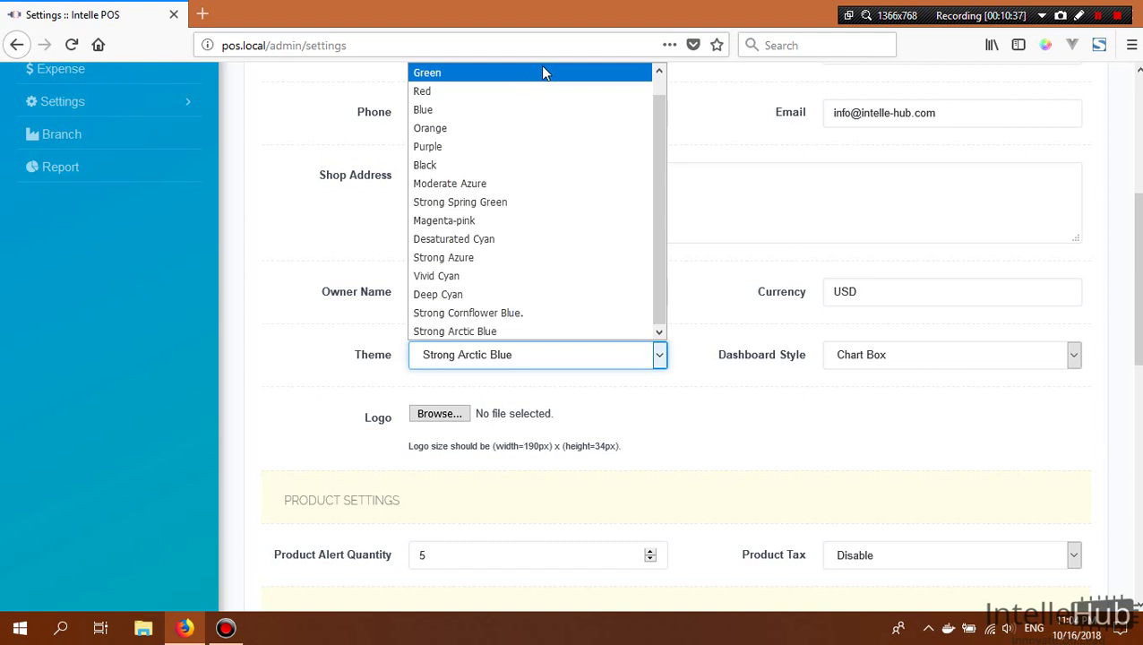
Keep the current theme, set Dashboard Style to Tile Box, and save the general settings.
{"action": "left_click", "coordinate": [338, 334]}
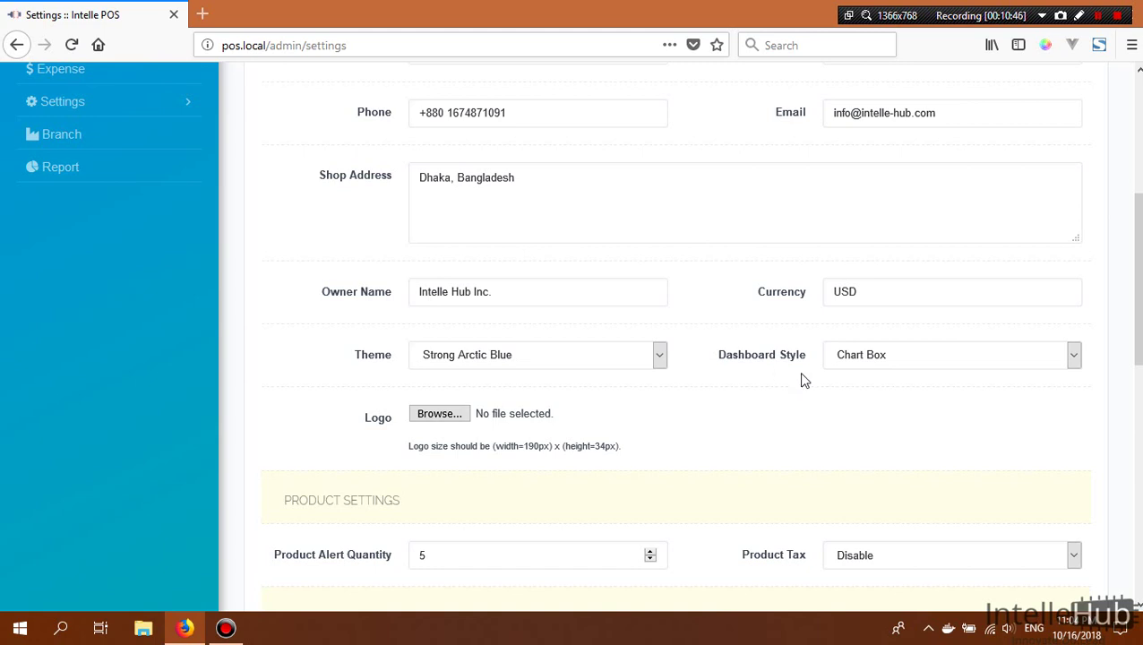
{"action": "left_click", "coordinate": [911, 362]}
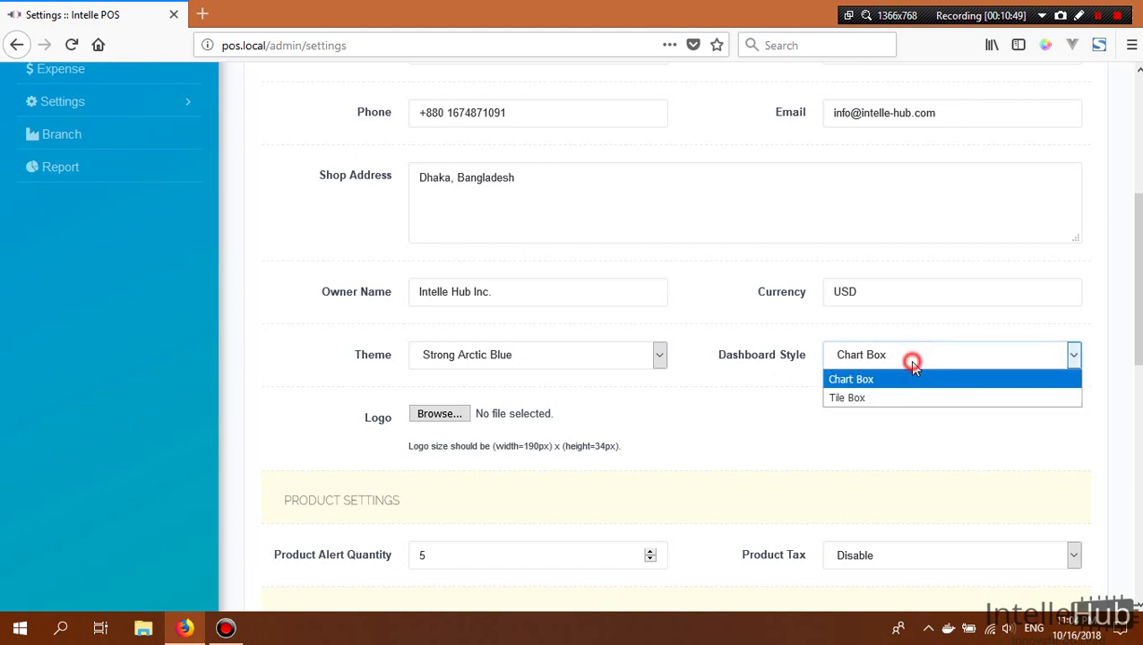
{"action": "left_click", "coordinate": [880, 405]}
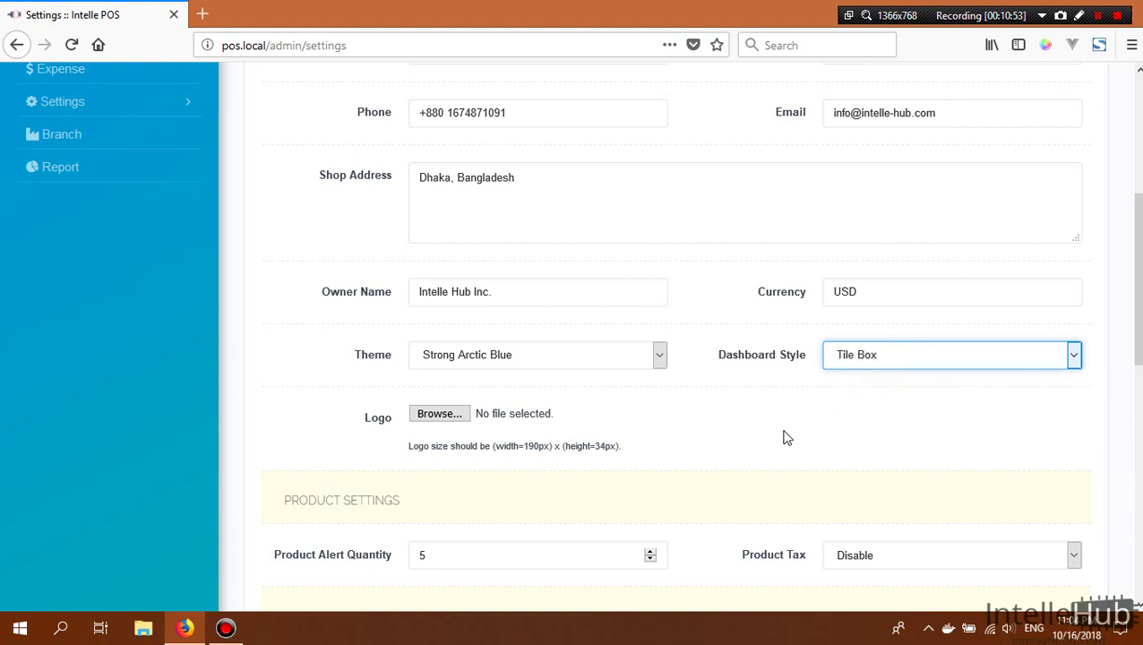
{"action": "scroll", "coordinate": [806, 429], "scroll_direction": "down", "scroll_amount": 8}
{"action": "left_click", "coordinate": [696, 434]}
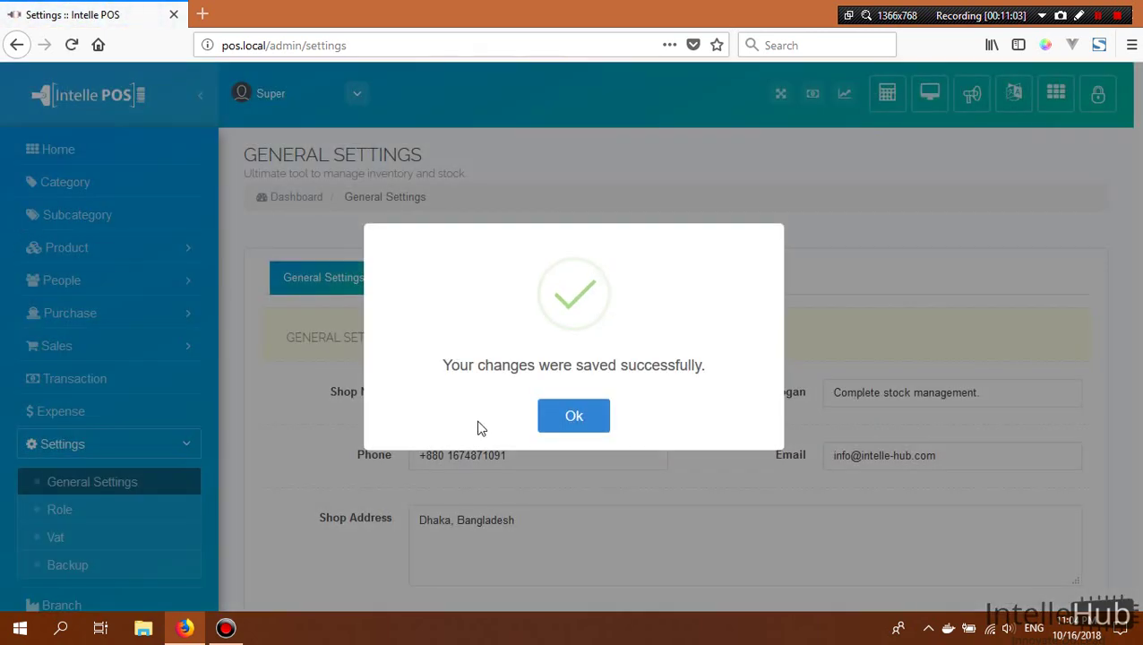
Dismiss the save confirmation and return to the dashboard's today tiles for sales, purchases and transactions.
{"action": "left_click", "coordinate": [560, 422]}
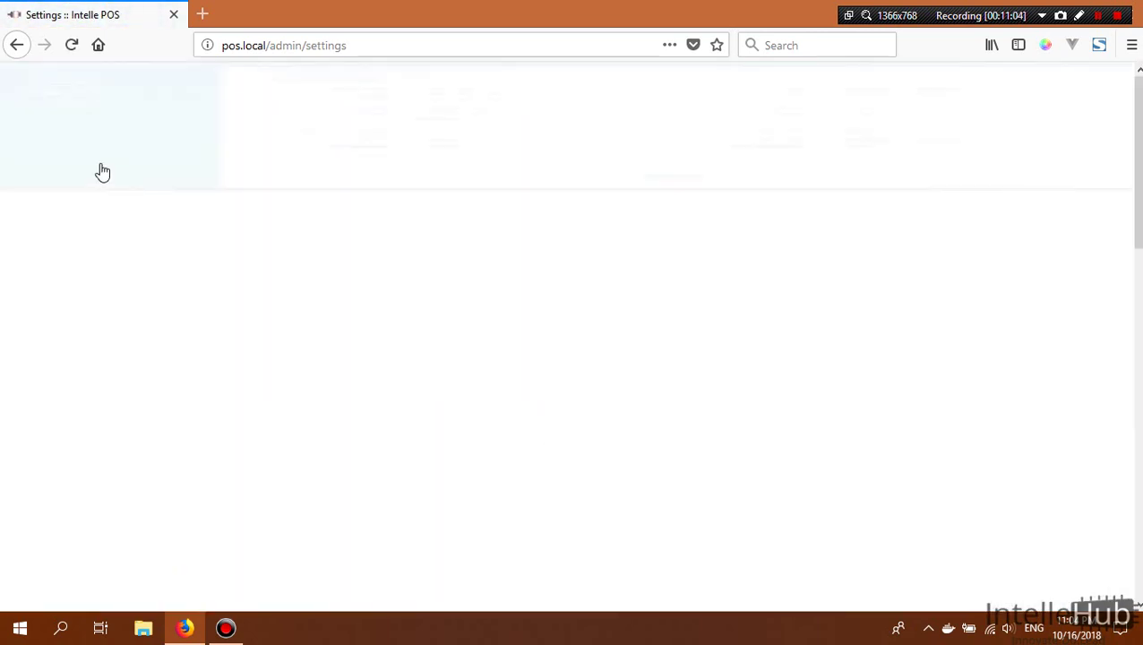
{"action": "left_click", "coordinate": [73, 156]}
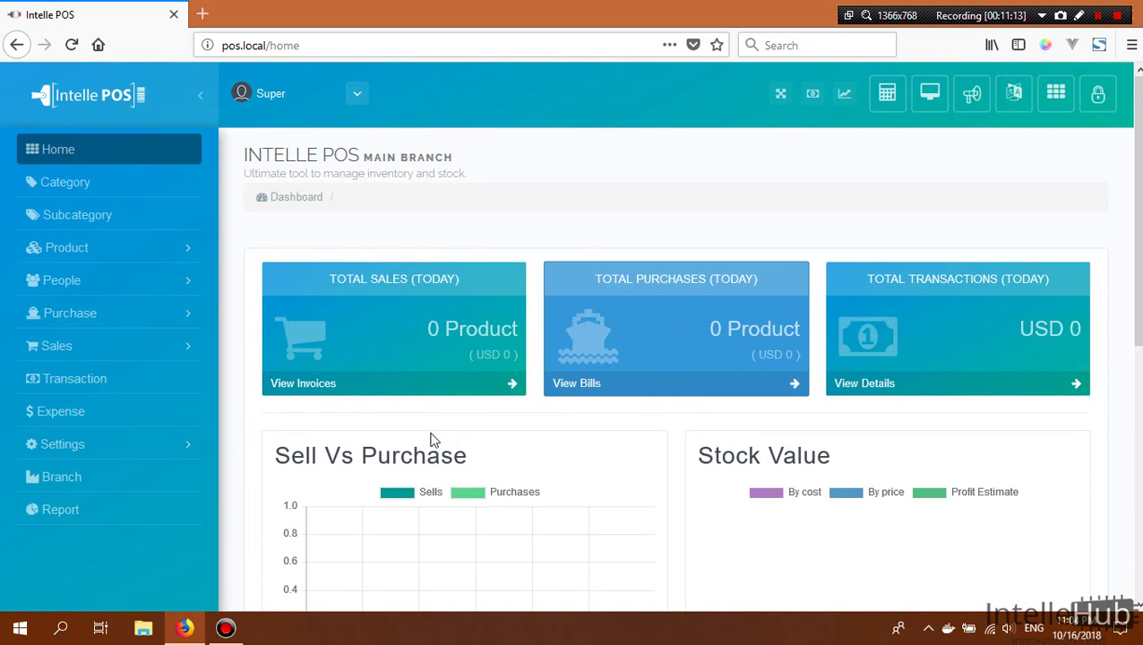
{"action": "left_click", "coordinate": [125, 445]}
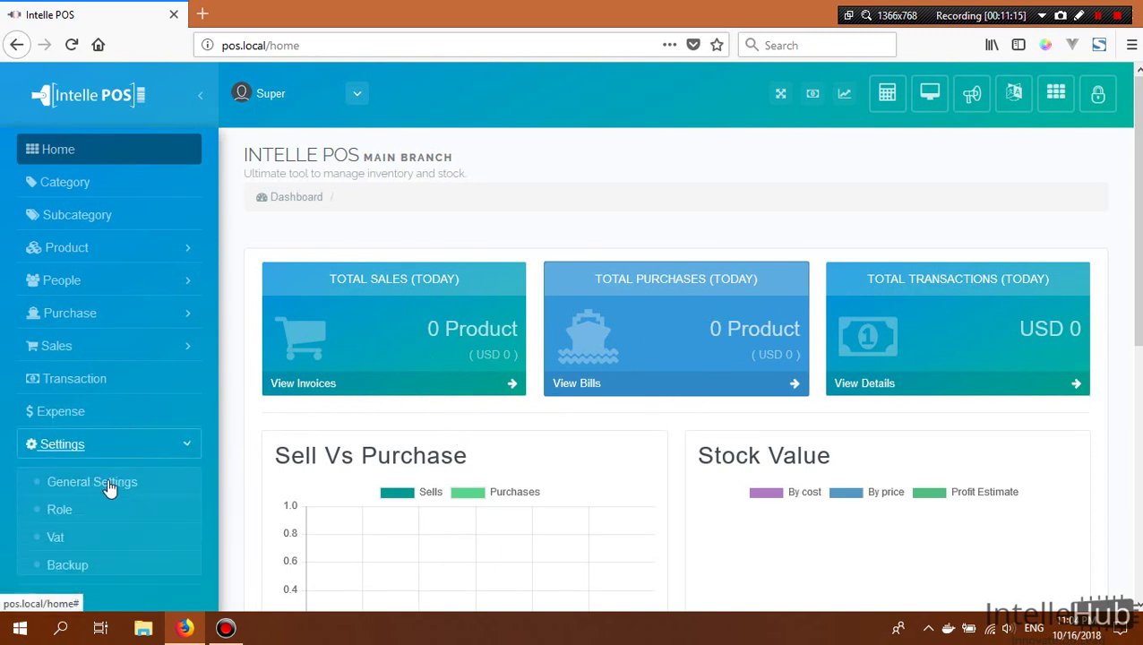
Reopen General Settings, note the 190px × 34px logo size, and start choosing a logo file.
{"action": "left_click", "coordinate": [106, 482]}
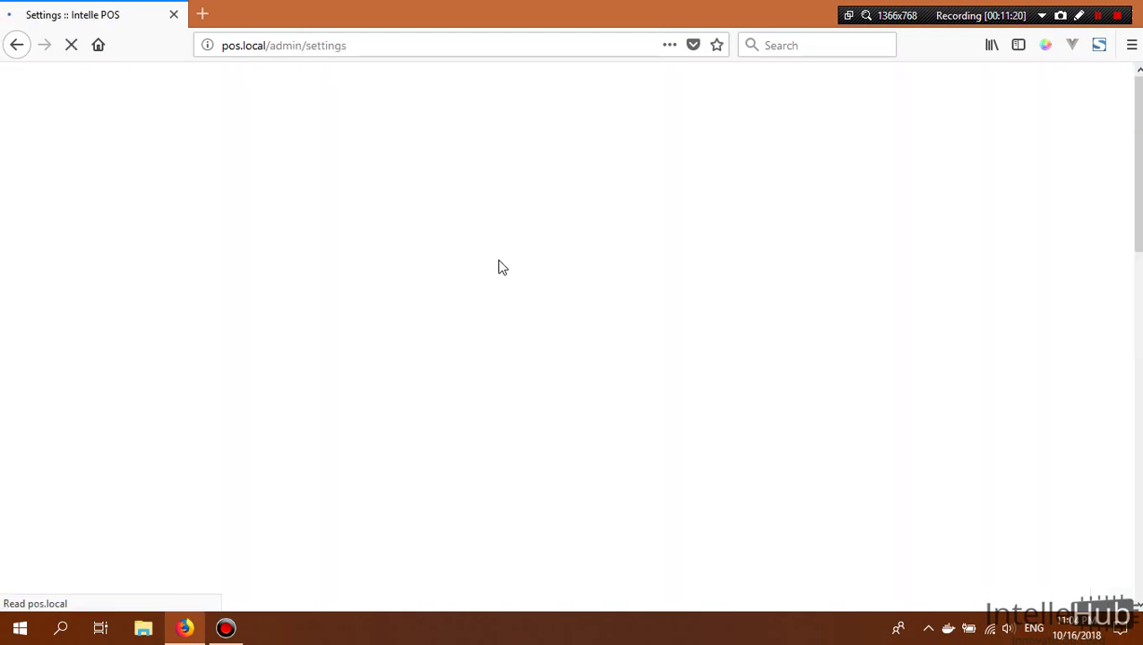
{"action": "scroll", "coordinate": [694, 368], "scroll_direction": "down", "scroll_amount": 3}
{"action": "scroll", "coordinate": [663, 394], "scroll_direction": "down", "scroll_amount": 2}
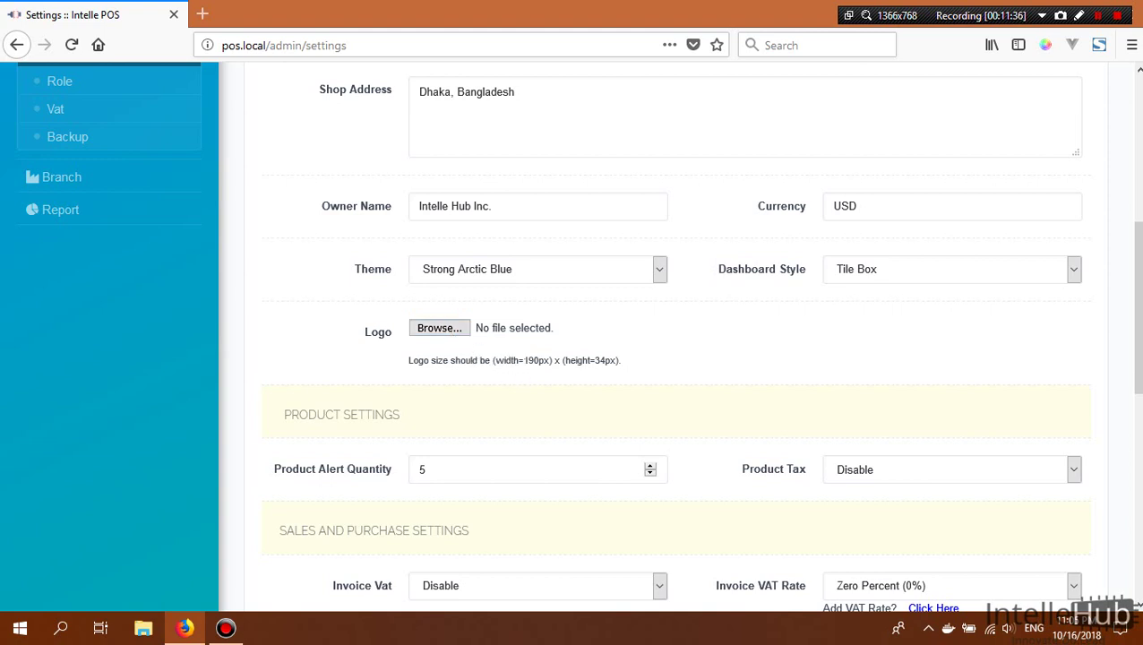
{"action": "left_click_drag", "start_coordinate": [523, 360], "coordinate": [552, 360]}
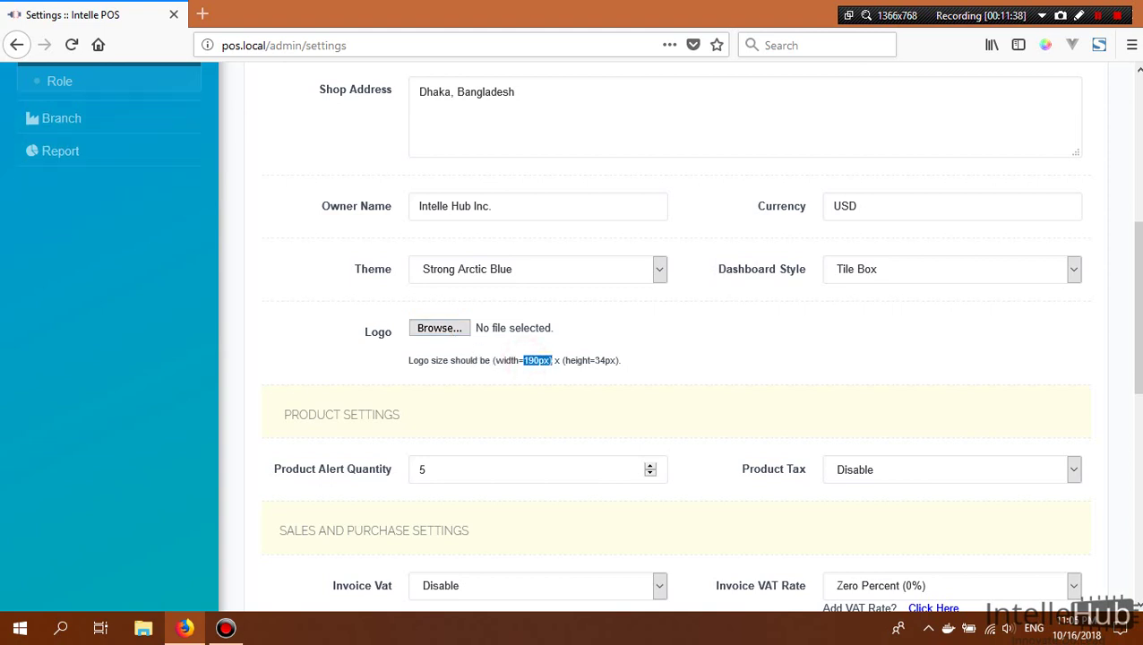
{"action": "double_click", "coordinate": [600, 361]}
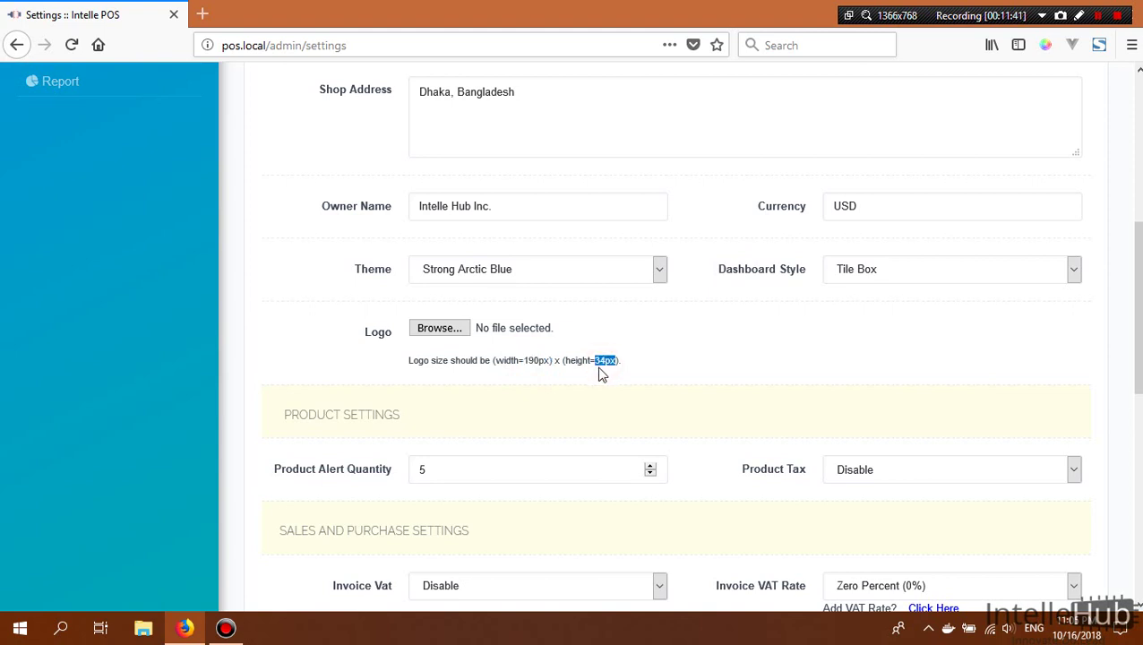
{"action": "left_click", "coordinate": [439, 328]}
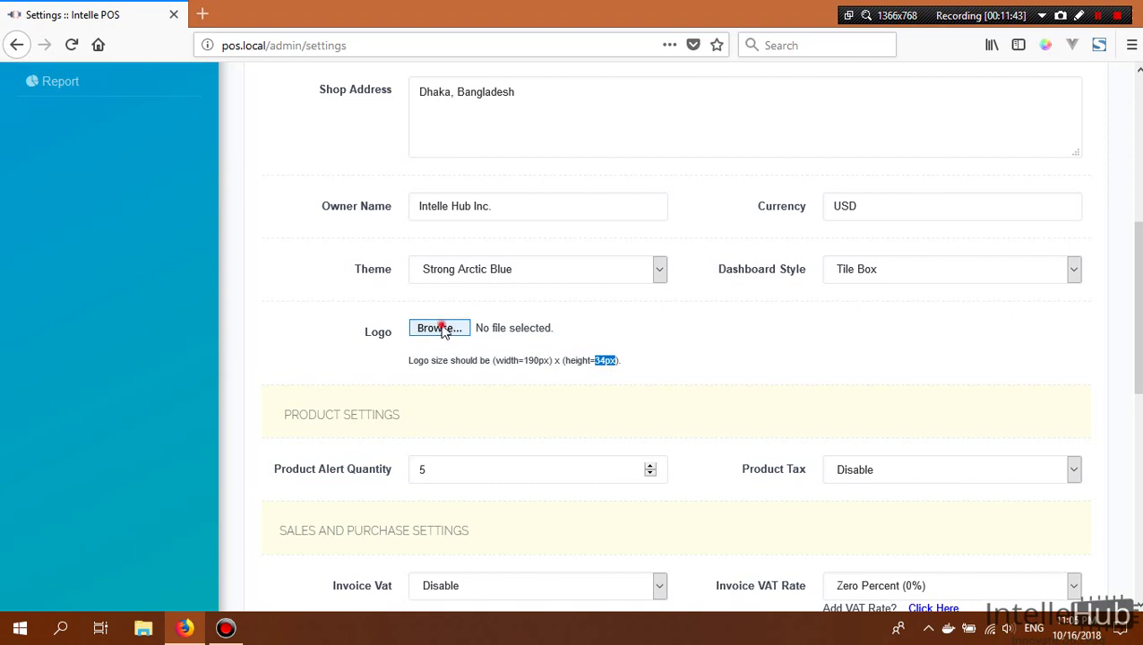
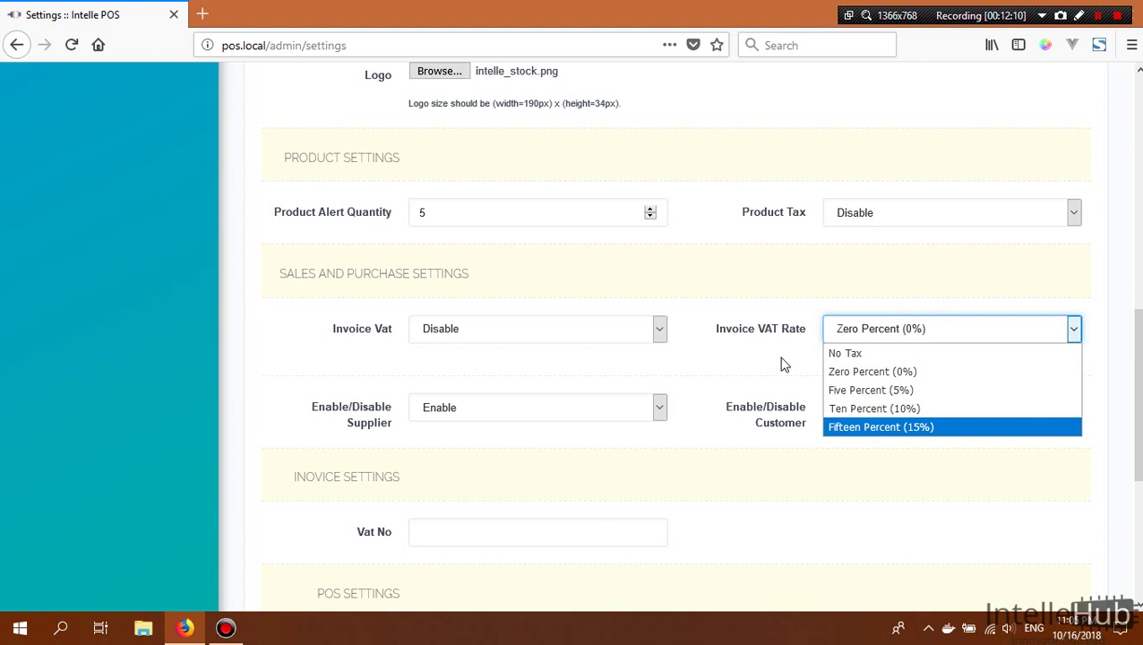
Check the invoice VAT Rate choices, keep Zero Percent, and go to the VAT rates page.
{"action": "left_click", "coordinate": [780, 363]}
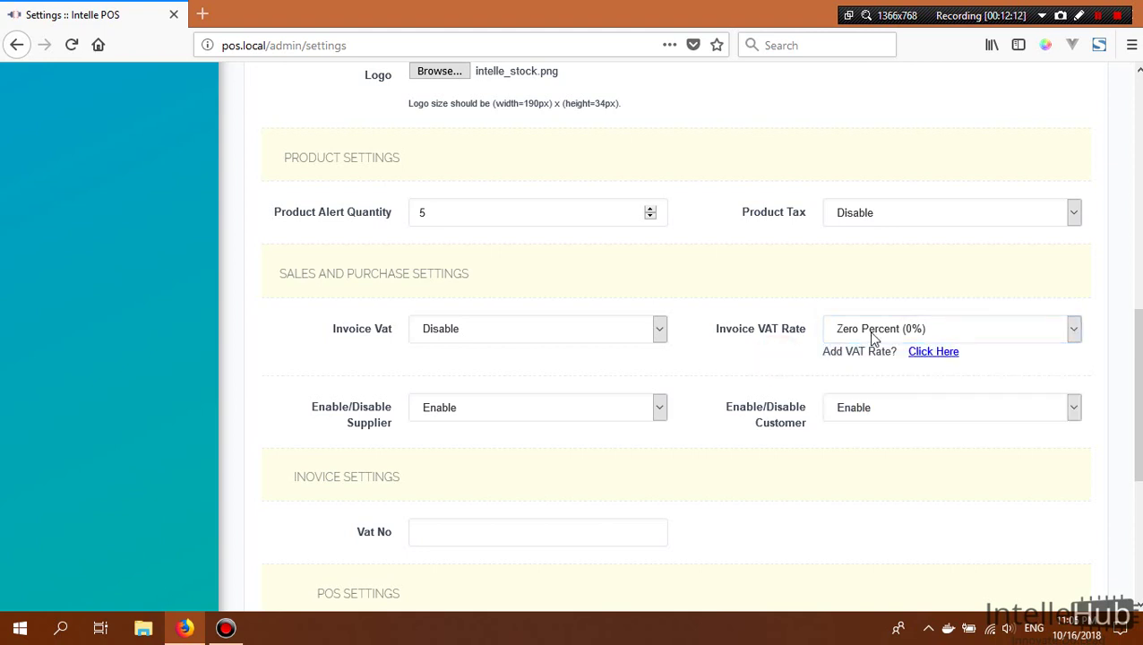
{"action": "left_click", "coordinate": [871, 331]}
{"action": "left_click", "coordinate": [869, 332]}
{"action": "left_click", "coordinate": [789, 351]}
{"action": "left_click", "coordinate": [873, 331]}
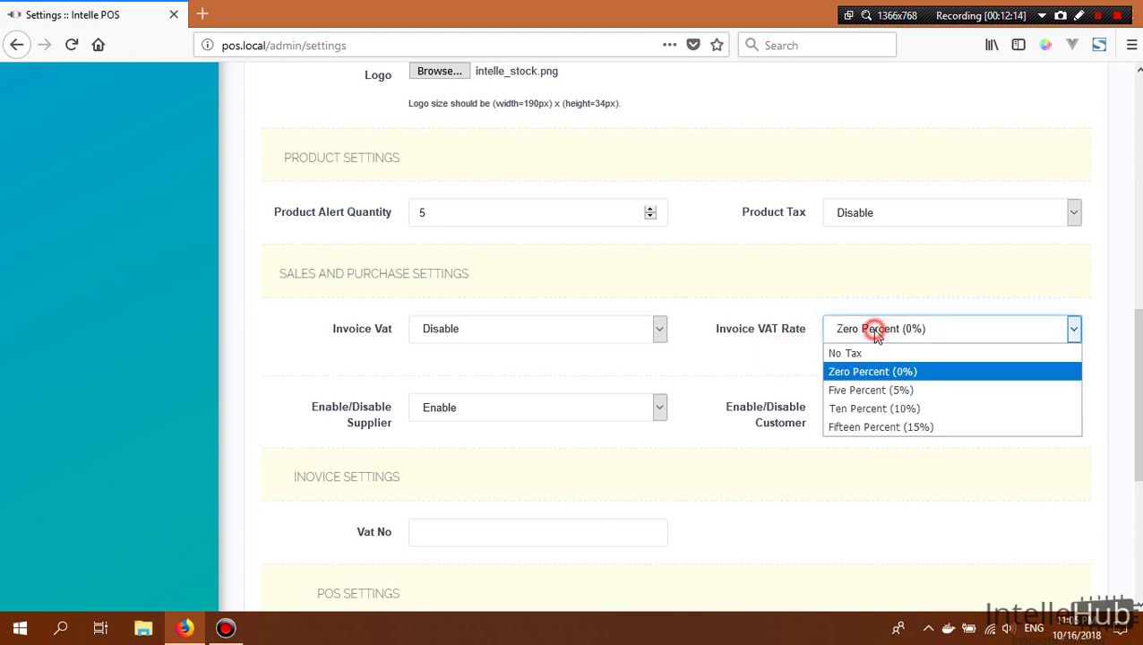
{"action": "left_click", "coordinate": [764, 354]}
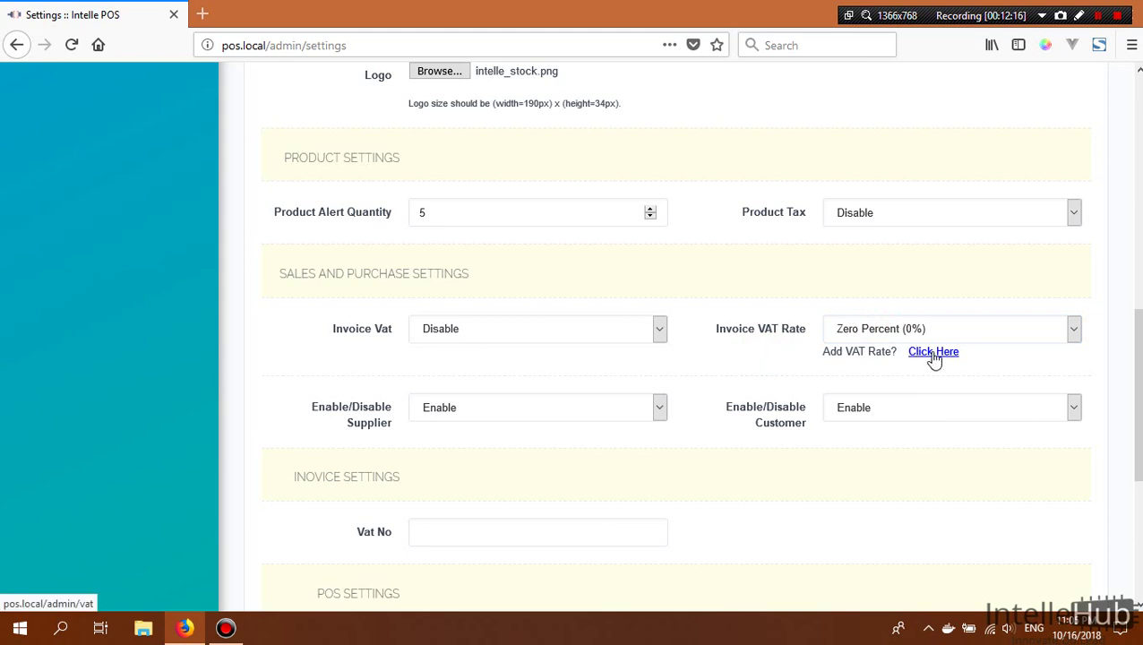
{"action": "left_click", "coordinate": [933, 354]}
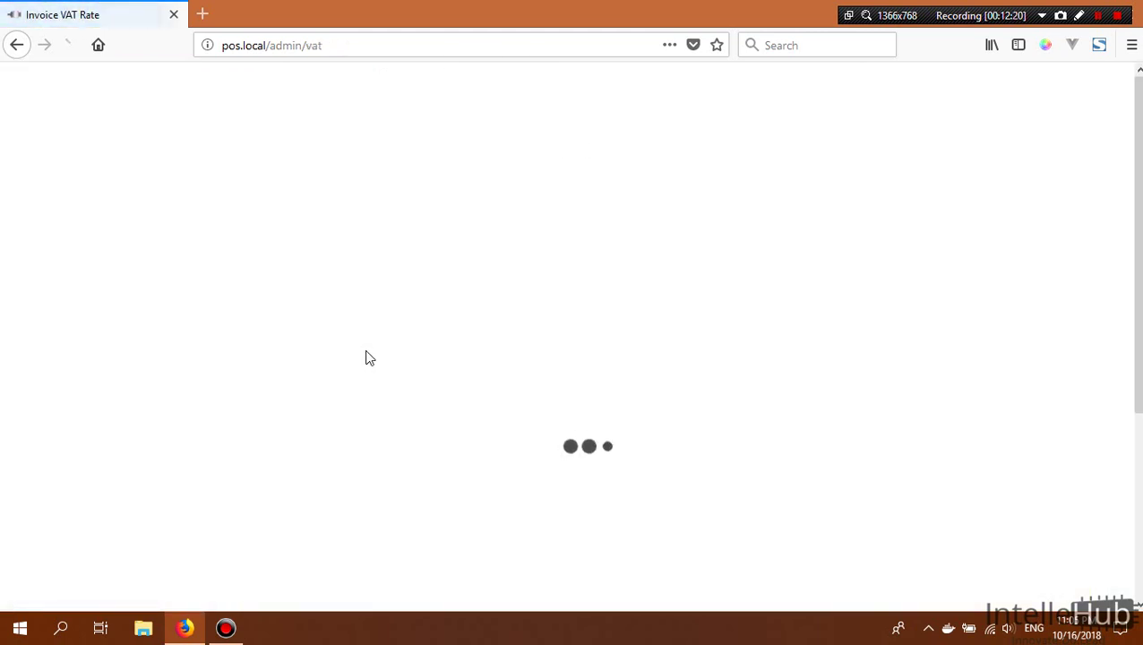
Review the five VAT rates, dismiss Add VAT Rate unsaved, and return to general settings.
{"action": "scroll", "coordinate": [391, 431], "scroll_direction": "down", "scroll_amount": 1}
{"action": "scroll", "coordinate": [393, 394], "scroll_direction": "down", "scroll_amount": 3}
{"action": "scroll", "coordinate": [439, 349], "scroll_direction": "up", "scroll_amount": 3}
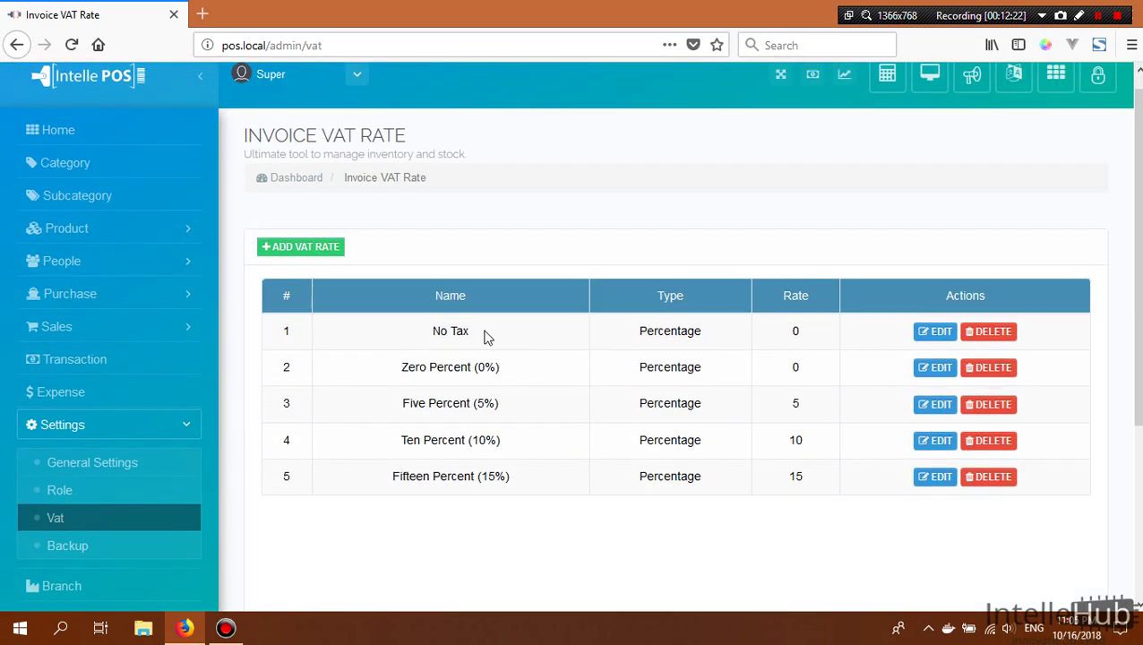
{"action": "left_click", "coordinate": [315, 247]}
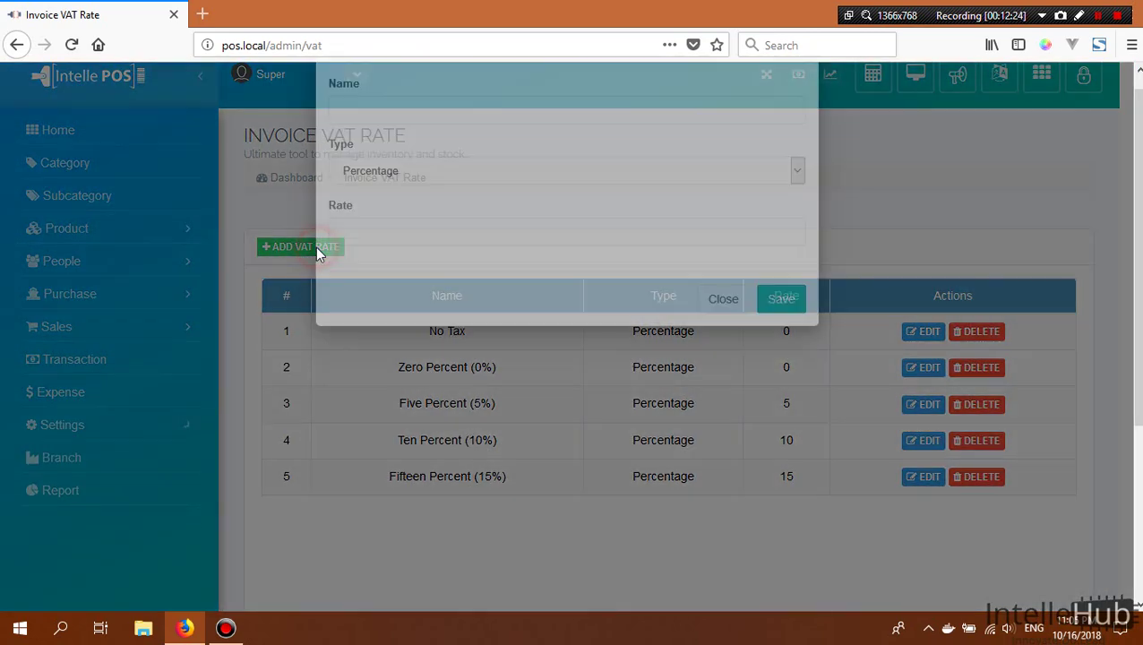
{"action": "left_click", "coordinate": [905, 231]}
{"action": "left_click", "coordinate": [16, 45]}
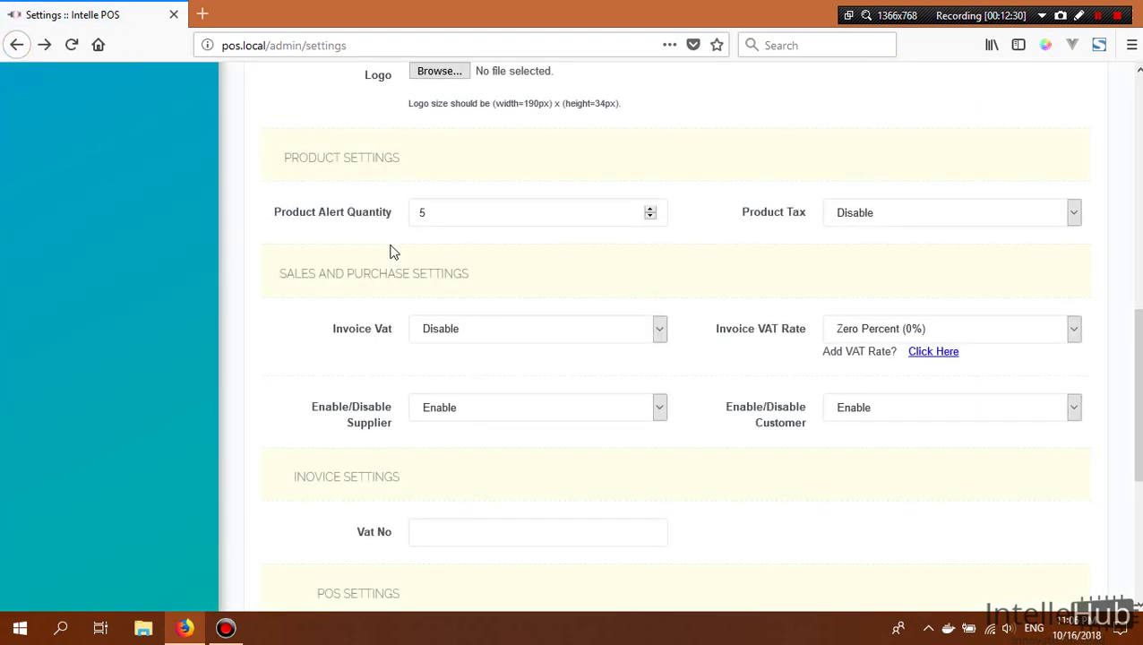
Set the Dashboard Style to Chart Box.
{"action": "scroll", "coordinate": [477, 377], "scroll_direction": "down", "scroll_amount": 3}
{"action": "scroll", "coordinate": [777, 350], "scroll_direction": "up", "scroll_amount": 5}
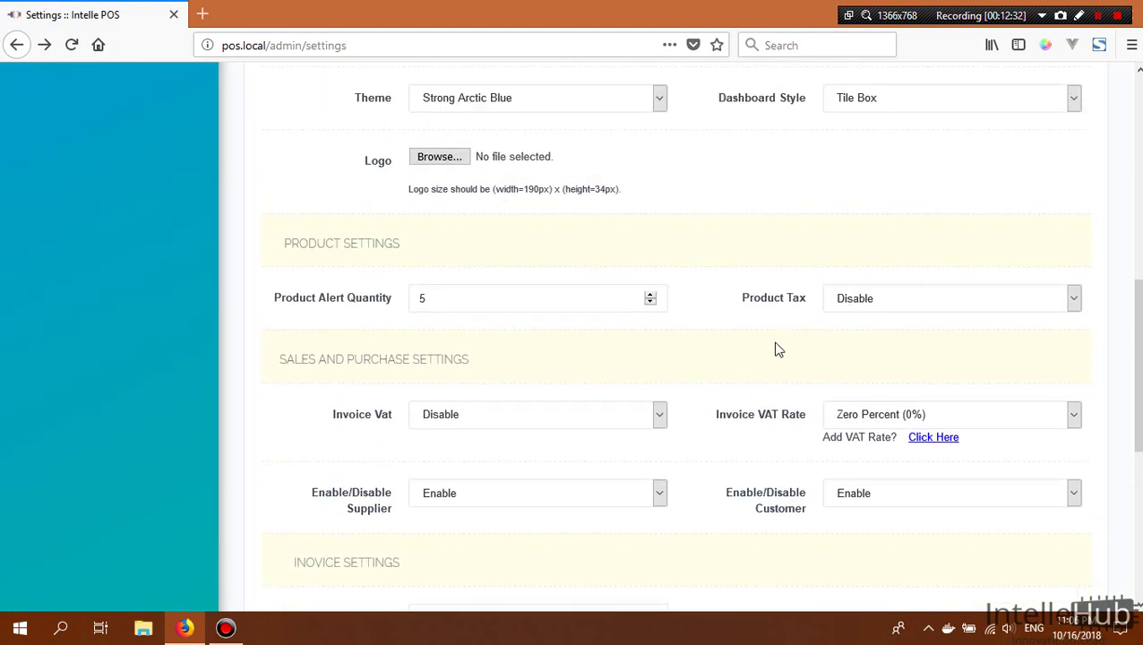
{"action": "left_click", "coordinate": [875, 98]}
{"action": "left_click", "coordinate": [875, 123]}
Highlight the Vat No, POS SETTINGS and POS Footer Text labels.
{"action": "scroll", "coordinate": [651, 332], "scroll_direction": "down", "scroll_amount": 1}
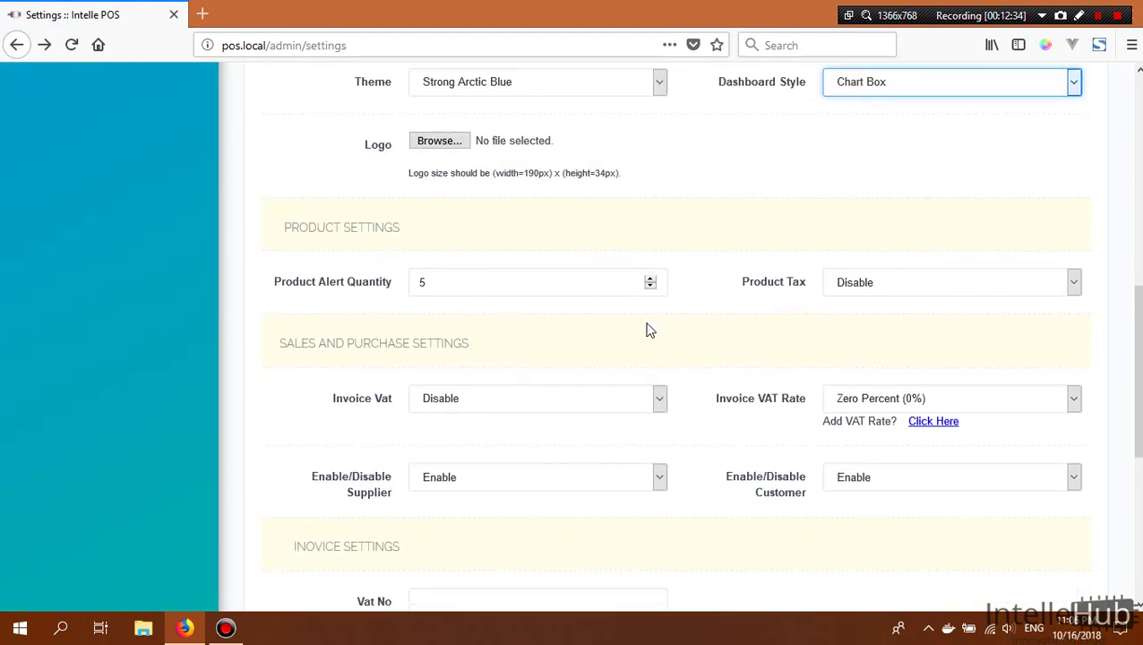
{"action": "scroll", "coordinate": [646, 333], "scroll_direction": "down", "scroll_amount": 5}
{"action": "left_click_drag", "start_coordinate": [295, 222], "coordinate": [404, 224]}
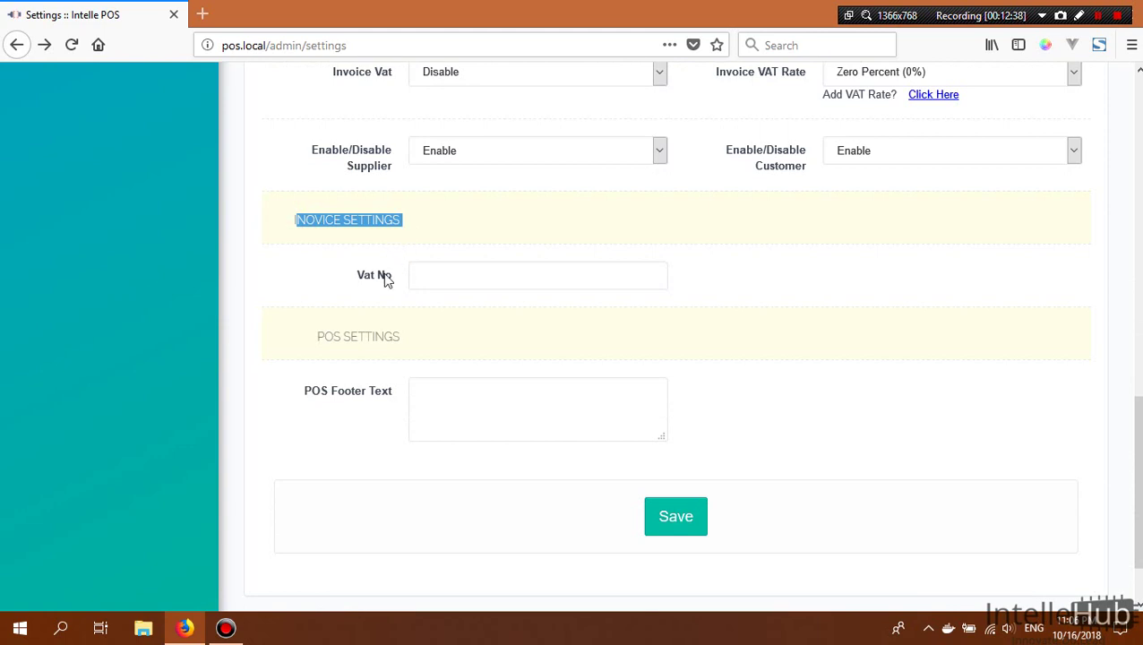
{"action": "left_click_drag", "start_coordinate": [368, 278], "coordinate": [392, 281]}
{"action": "left_click_drag", "start_coordinate": [301, 345], "coordinate": [373, 340]}
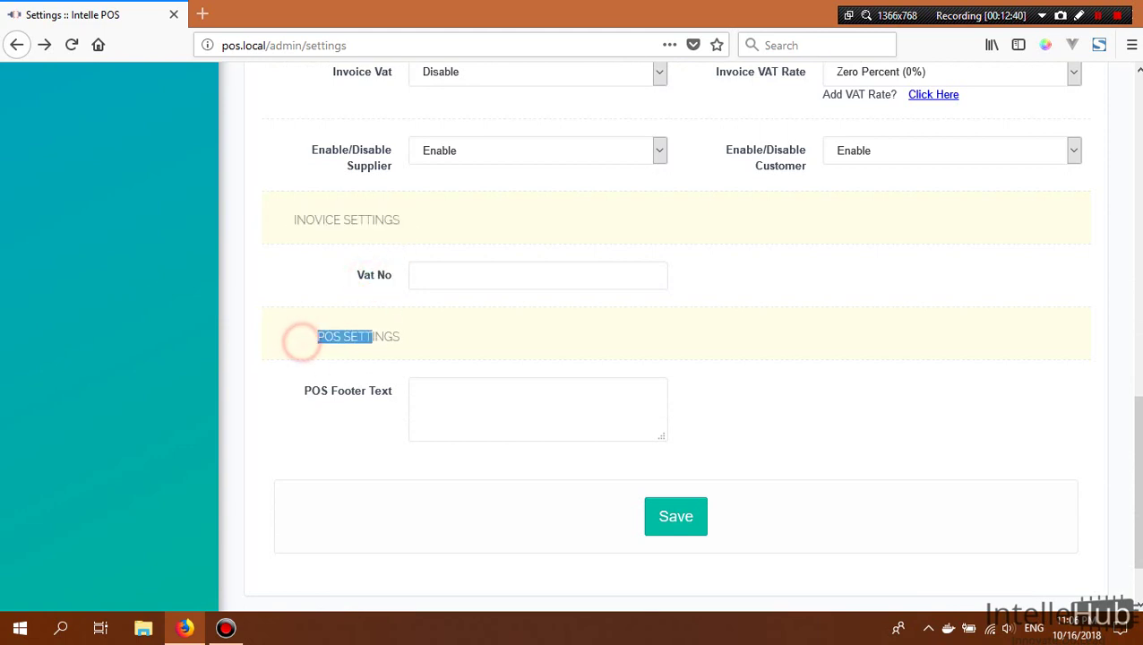
{"action": "left_click_drag", "start_coordinate": [324, 399], "coordinate": [365, 400]}
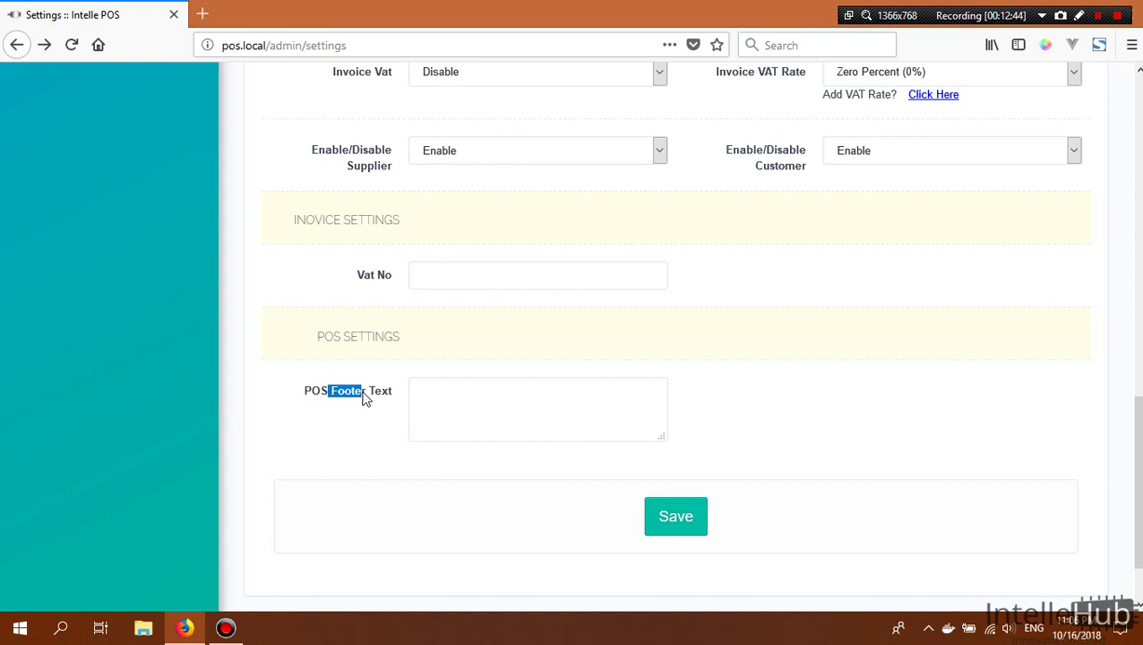
Enter the POS footer text 'Thank you for shopping.' and save the general settings.
{"action": "left_click", "coordinate": [474, 407]}
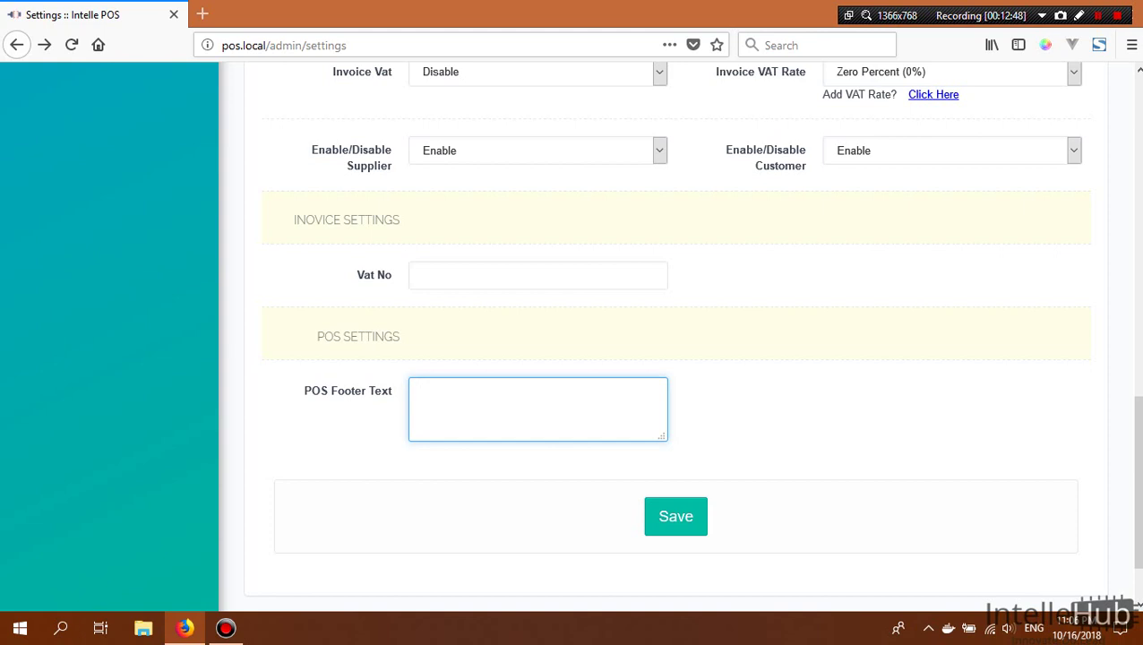
{"action": "left_click", "coordinate": [740, 391]}
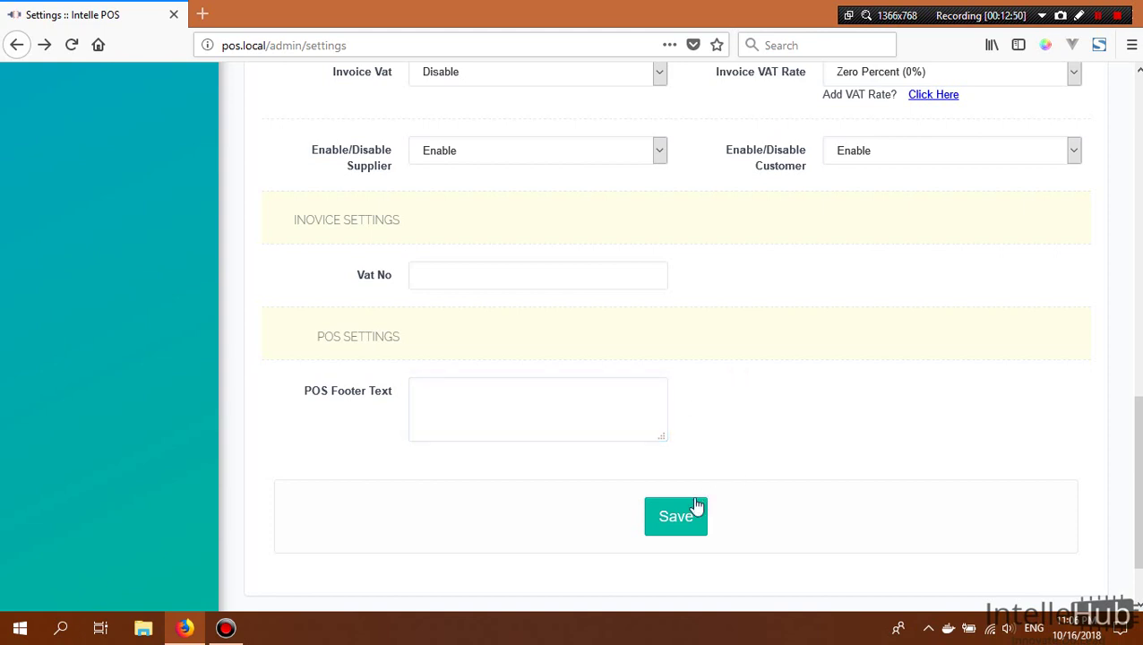
{"action": "left_click", "coordinate": [458, 424]}
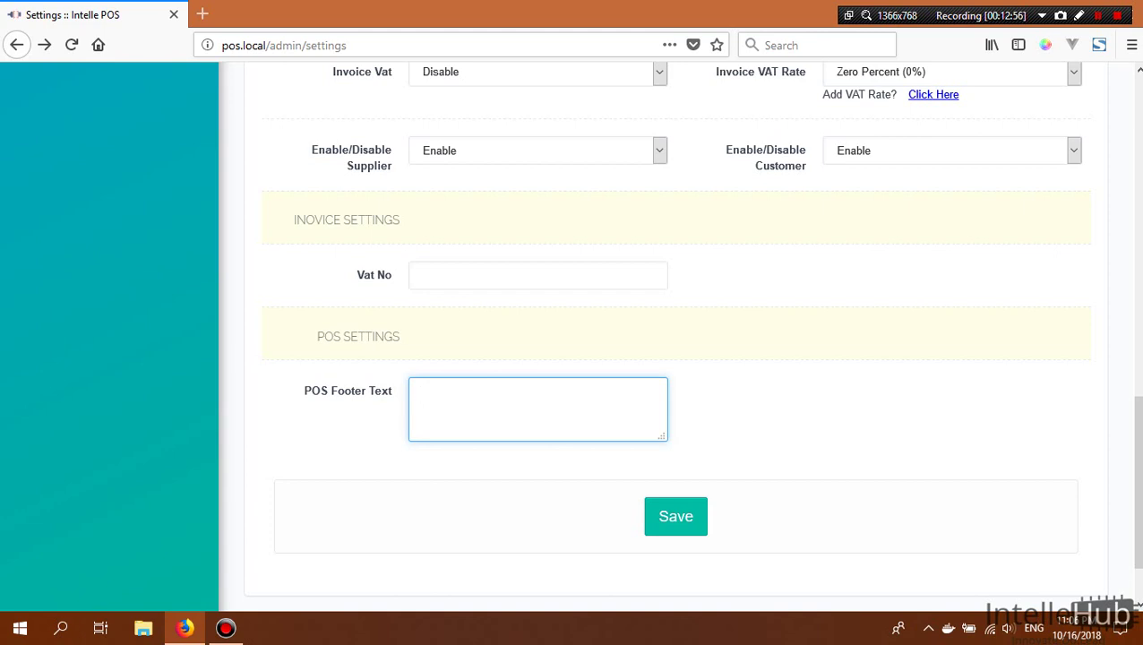
{"action": "type", "text": "Thanks"}
{"action": "type", "text": "for shopping."}
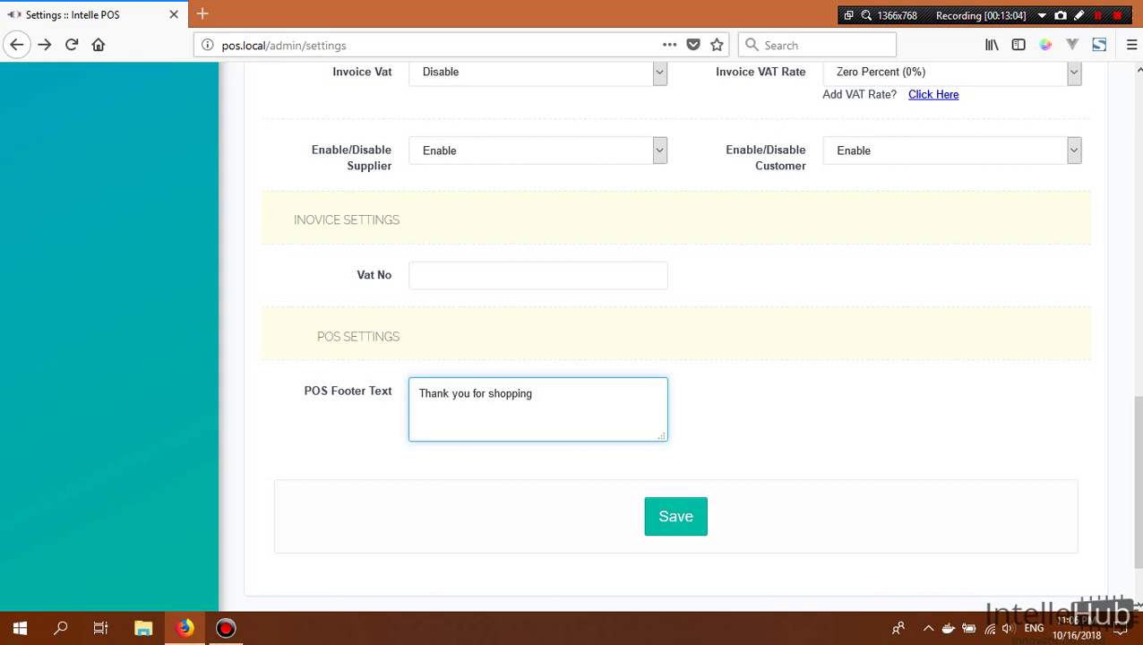
{"action": "left_click", "coordinate": [676, 530]}
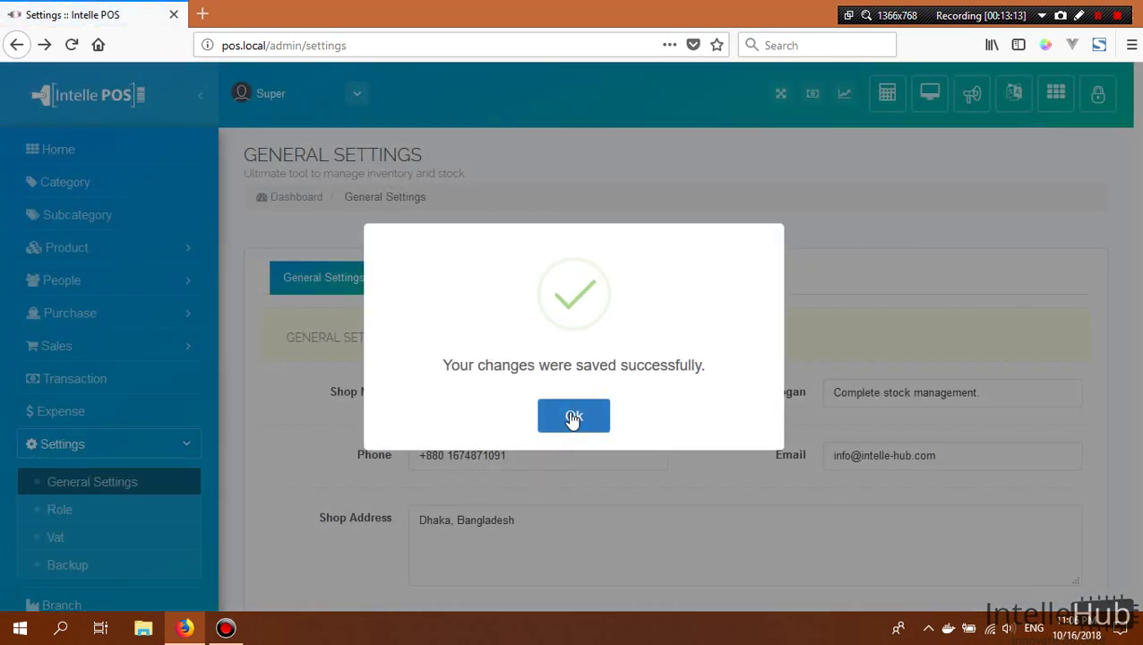
Confirm the saved dialog and open Create New Product from Product > Product List.
{"action": "left_click", "coordinate": [573, 415]}
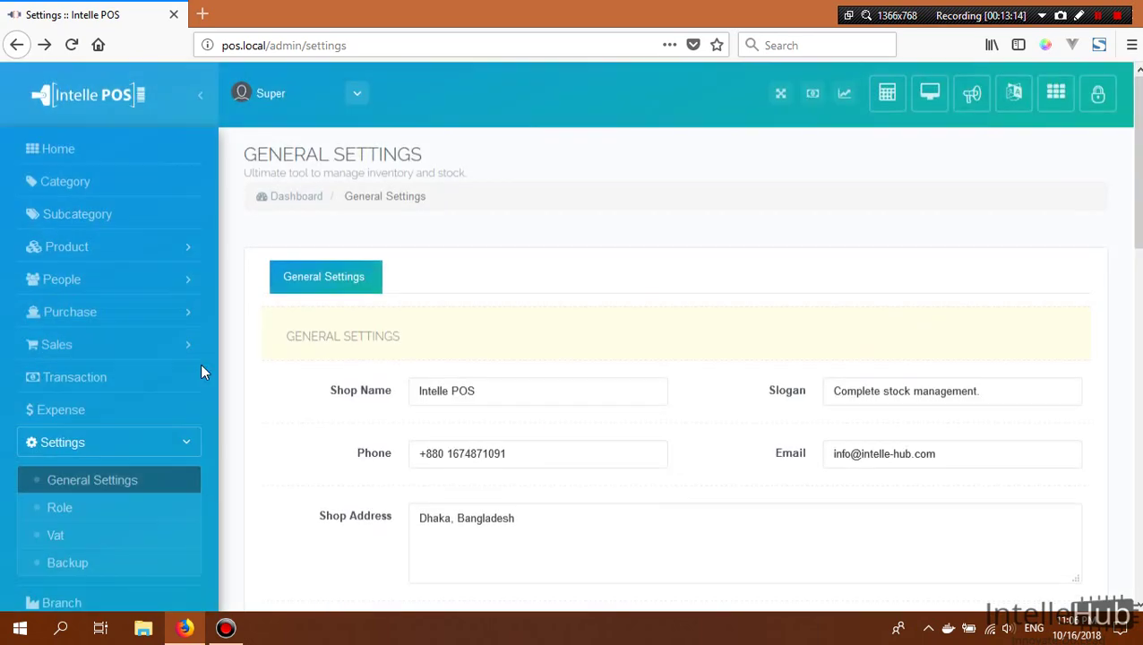
{"action": "left_click", "coordinate": [88, 257]}
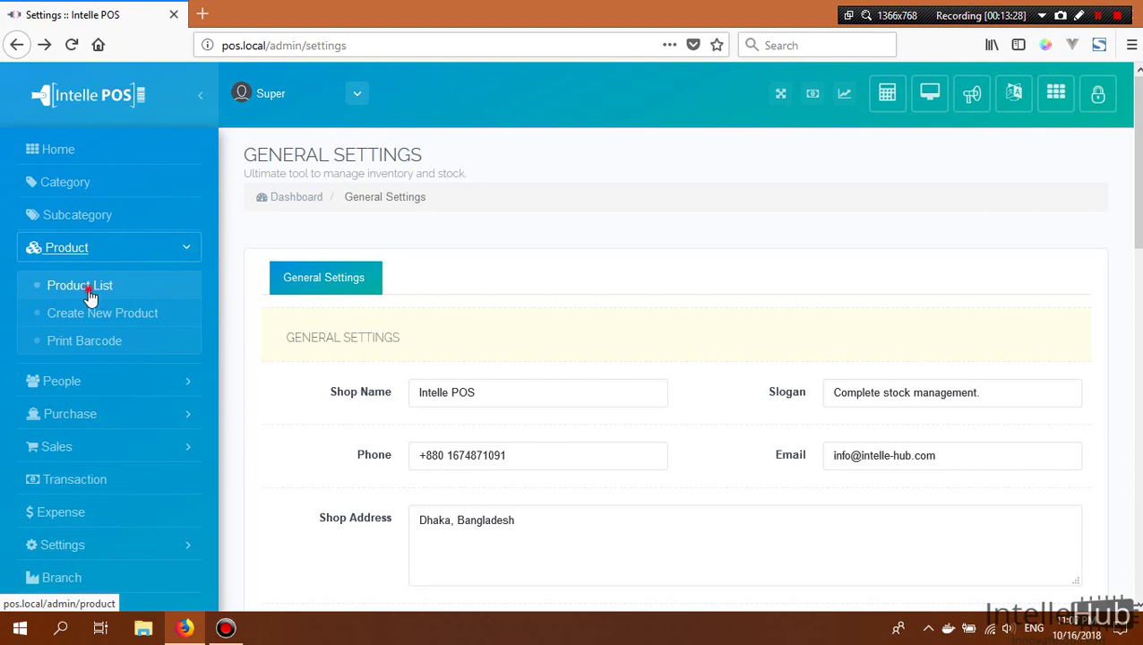
{"action": "left_click", "coordinate": [92, 295]}
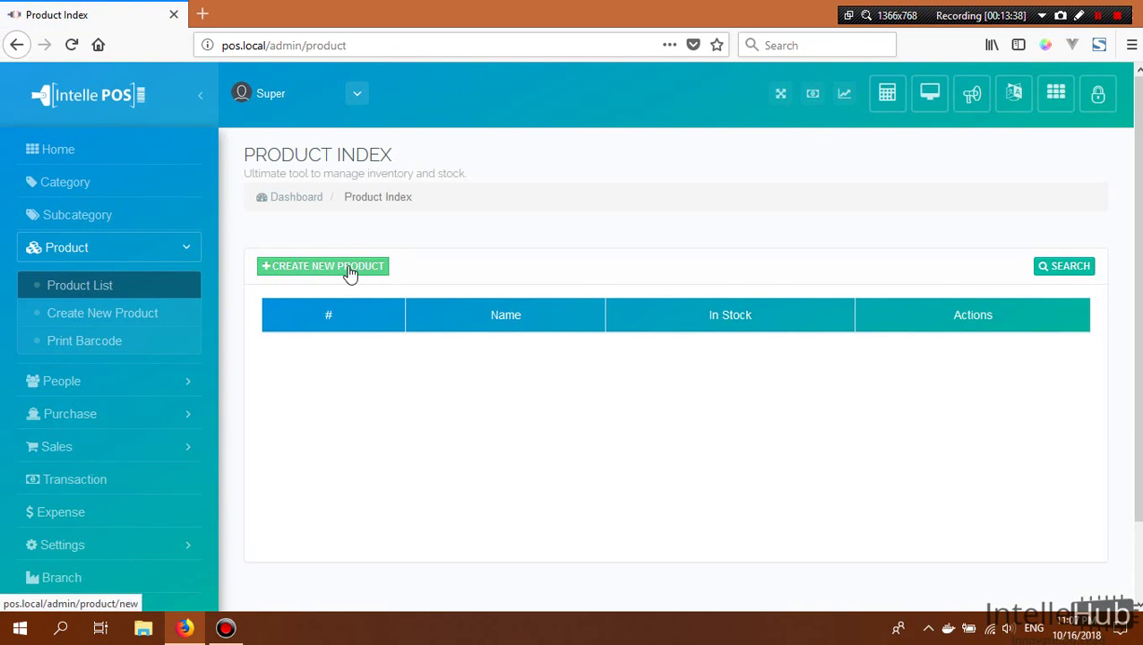
{"action": "left_click", "coordinate": [349, 271]}
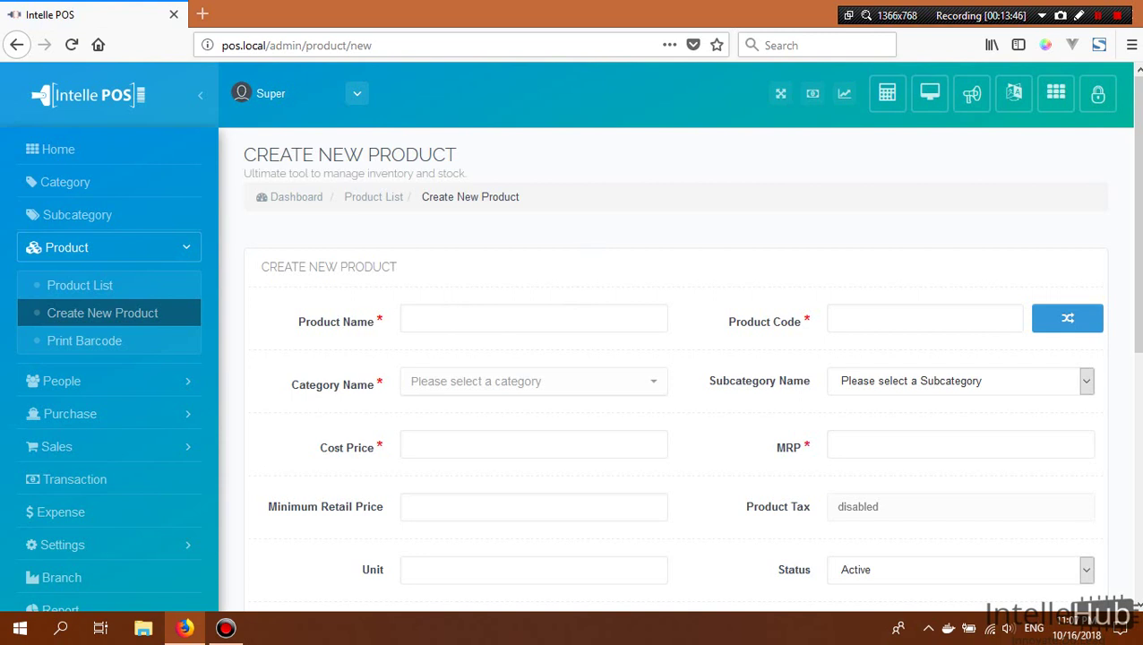
{"action": "left_click", "coordinate": [427, 317]}
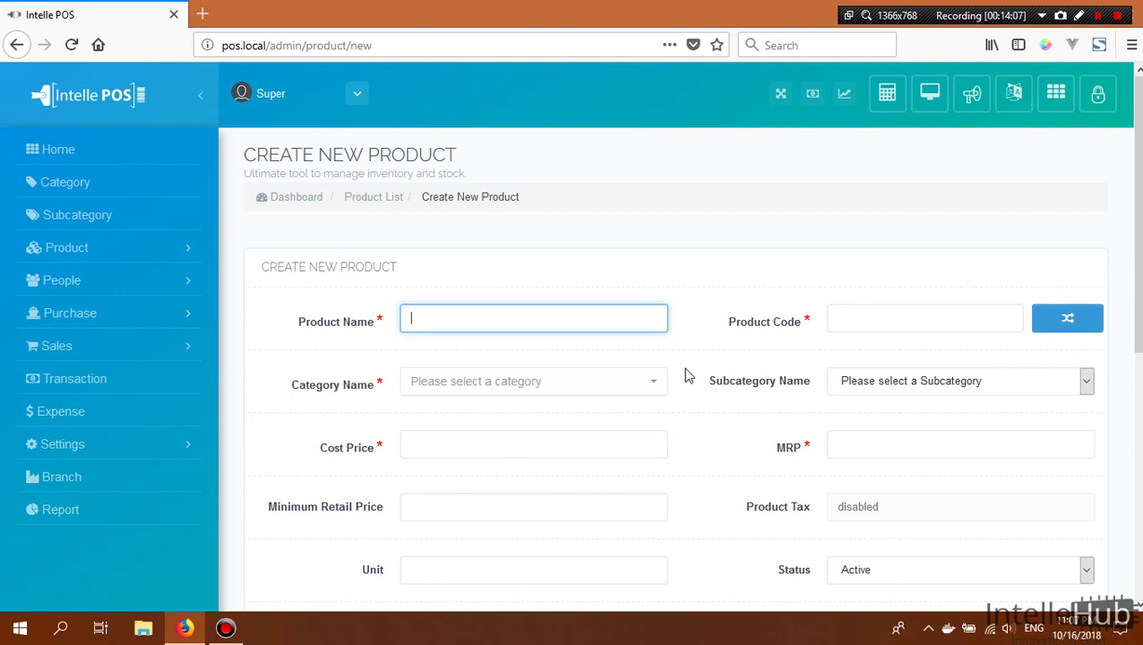
{"action": "left_click", "coordinate": [518, 385]}
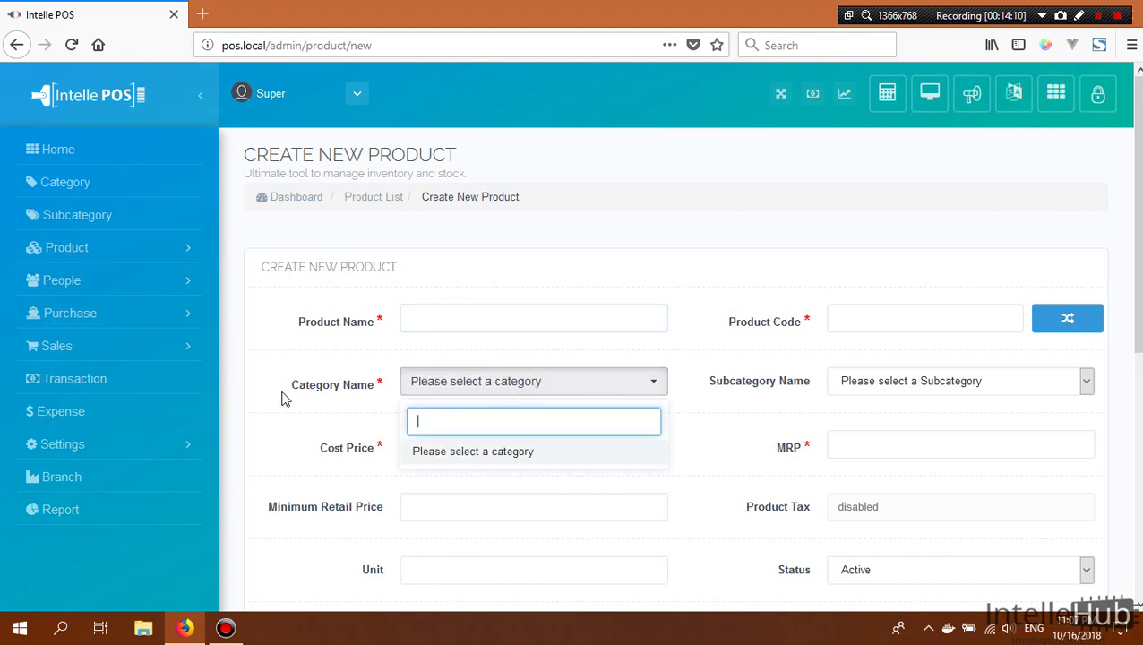
{"action": "left_click_drag", "start_coordinate": [296, 387], "coordinate": [368, 390]}
{"action": "left_click", "coordinate": [842, 377]}
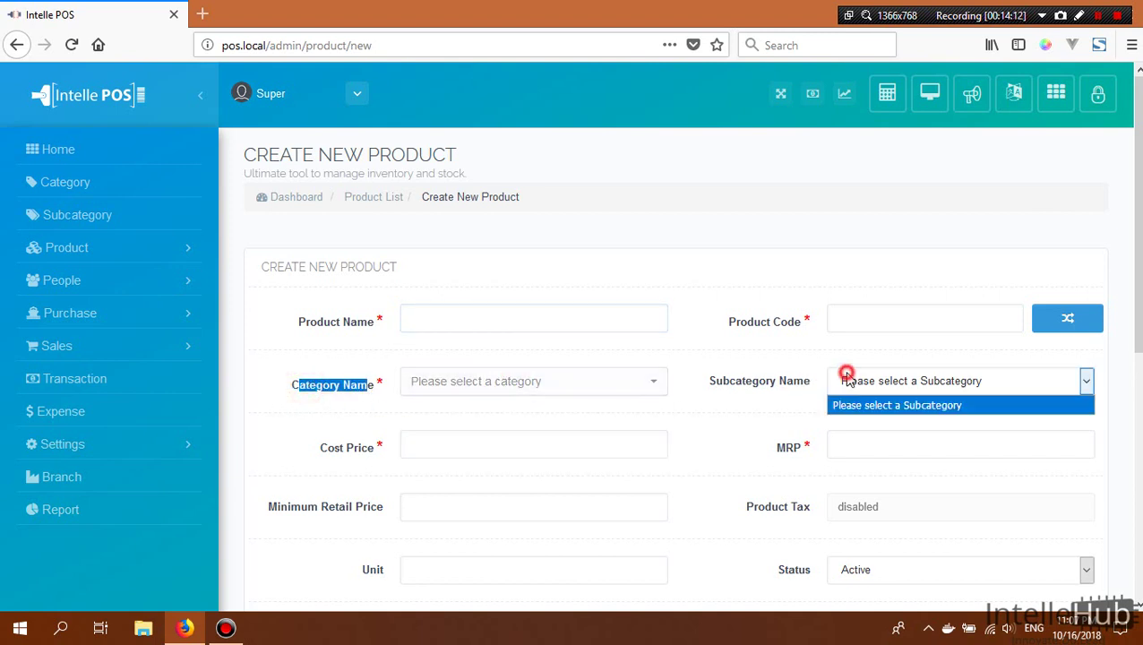
{"action": "left_click", "coordinate": [844, 376]}
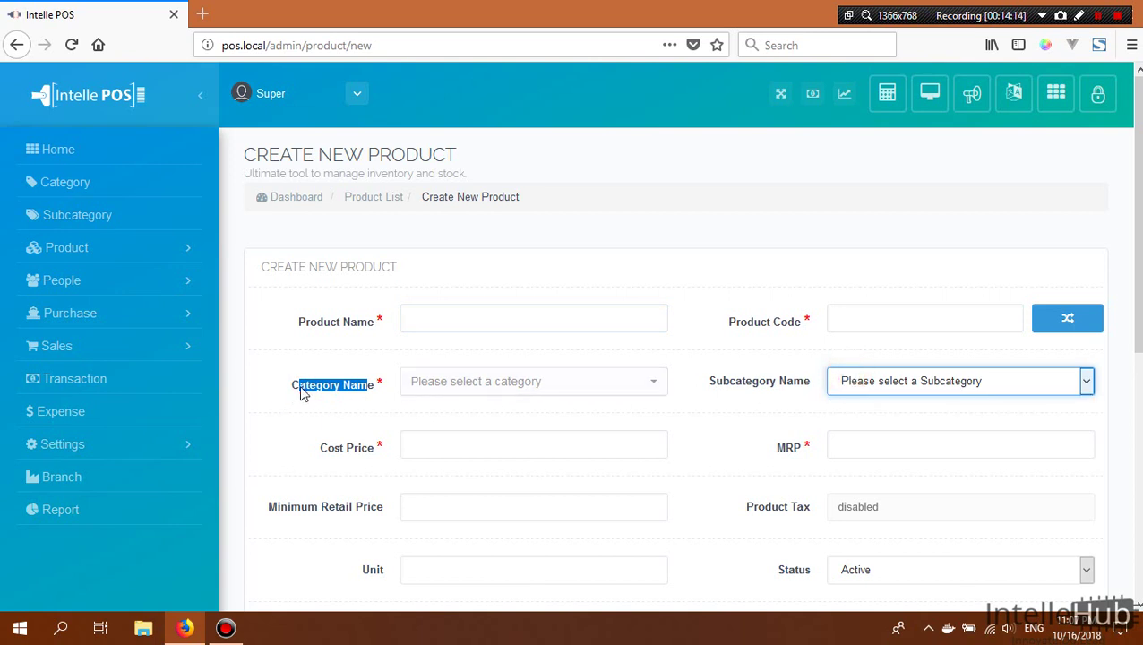
{"action": "left_click_drag", "start_coordinate": [288, 387], "coordinate": [374, 392]}
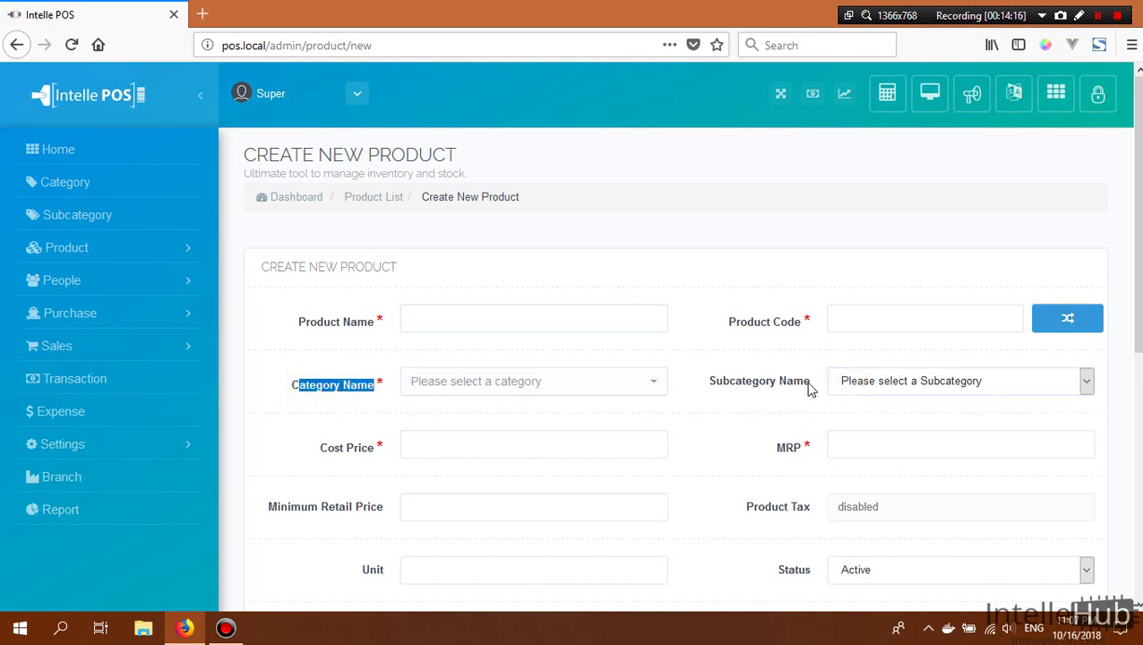
{"action": "left_click_drag", "start_coordinate": [812, 387], "coordinate": [732, 392]}
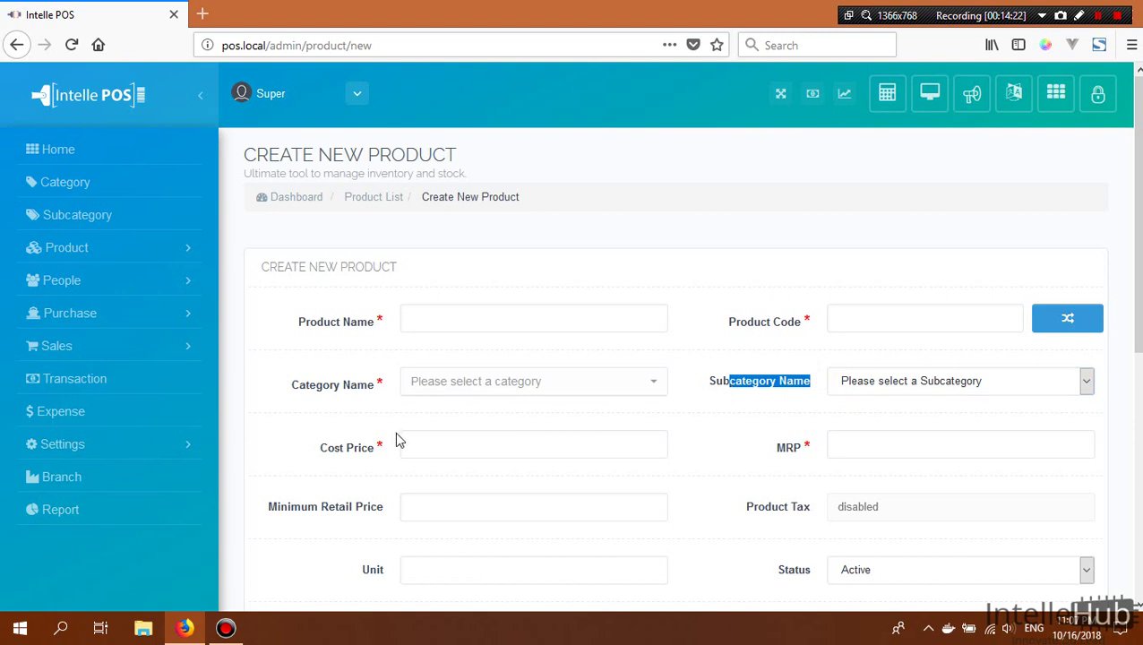
{"action": "left_click", "coordinate": [324, 391]}
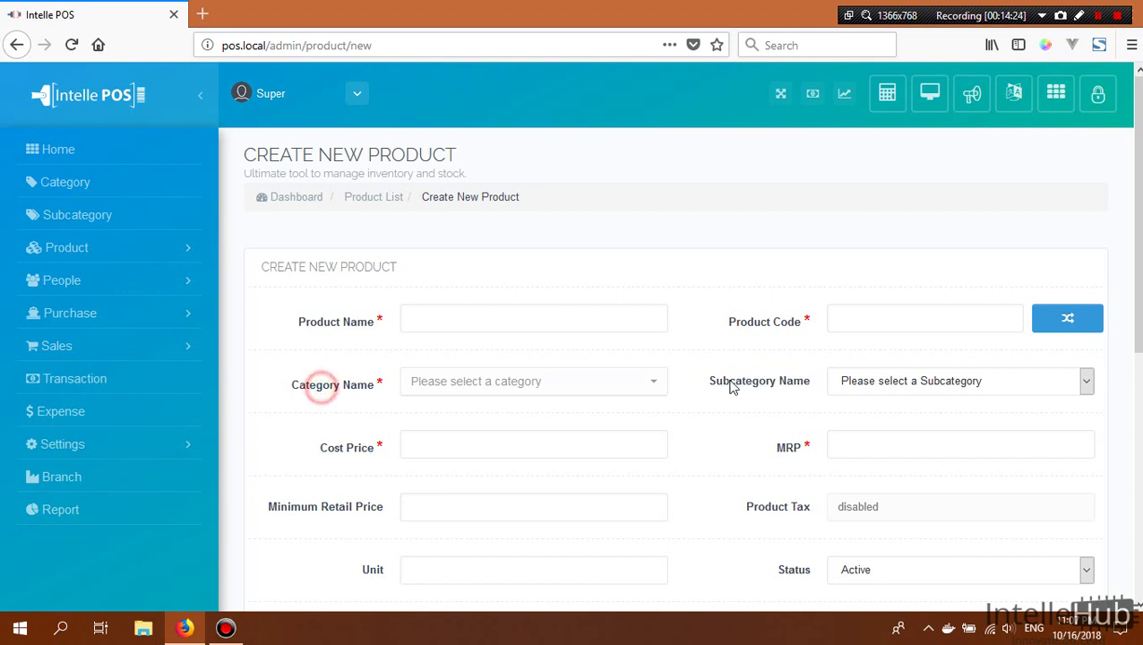
{"action": "left_click", "coordinate": [766, 376]}
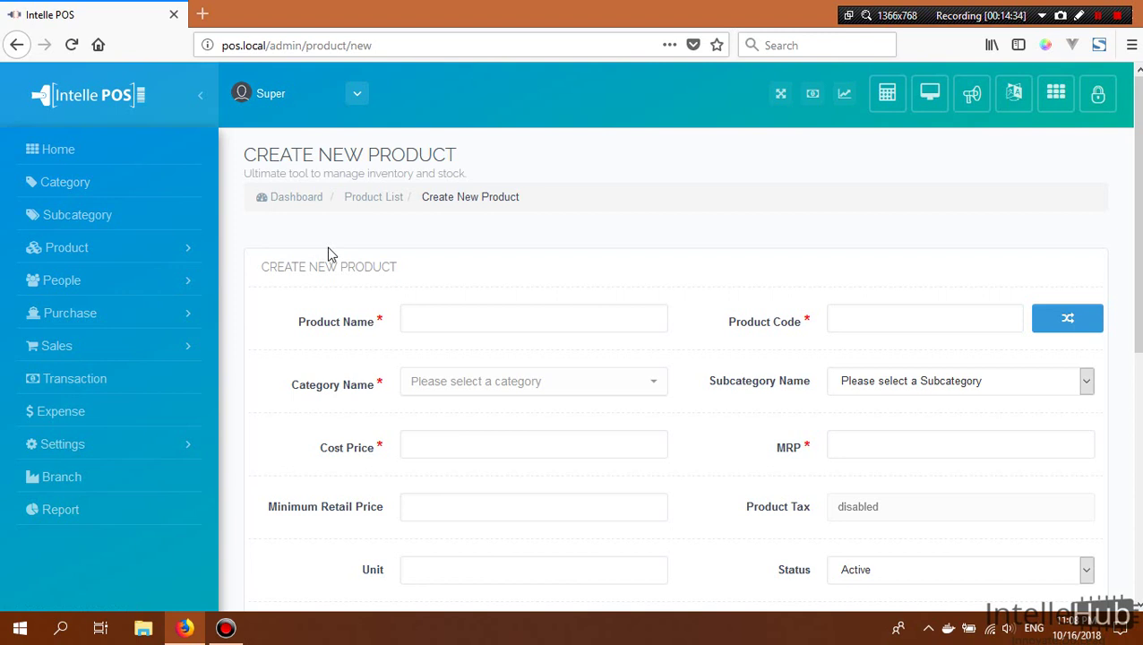
Create and save a product category named Cosmetics, confirming the success dialog.
{"action": "left_click", "coordinate": [82, 194]}
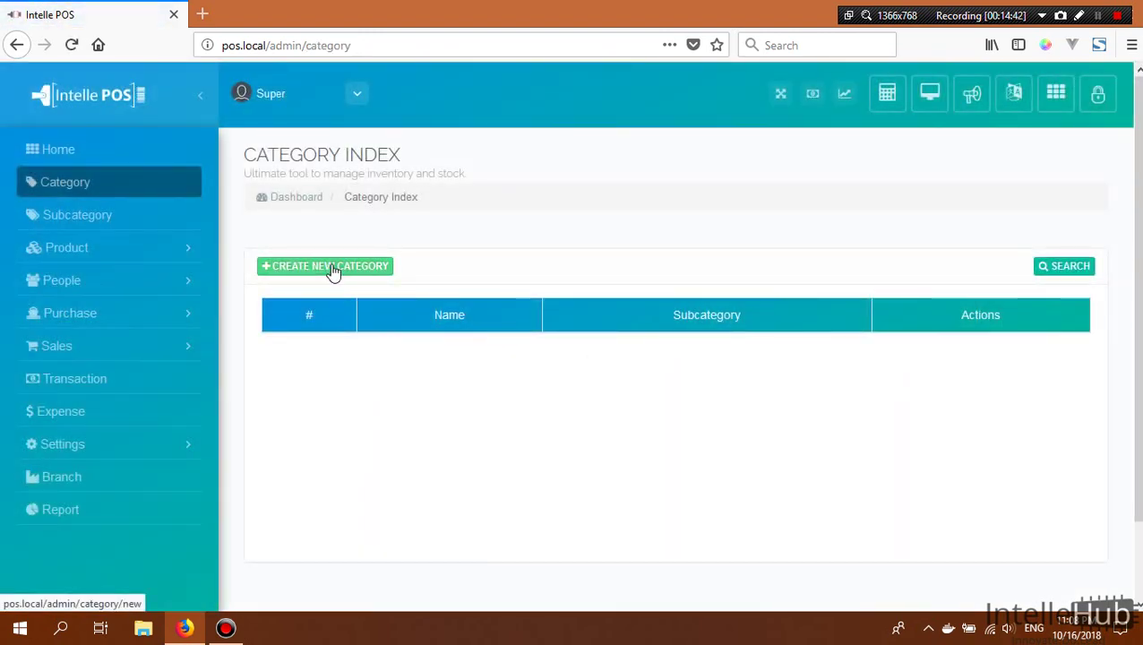
{"action": "left_click", "coordinate": [334, 269]}
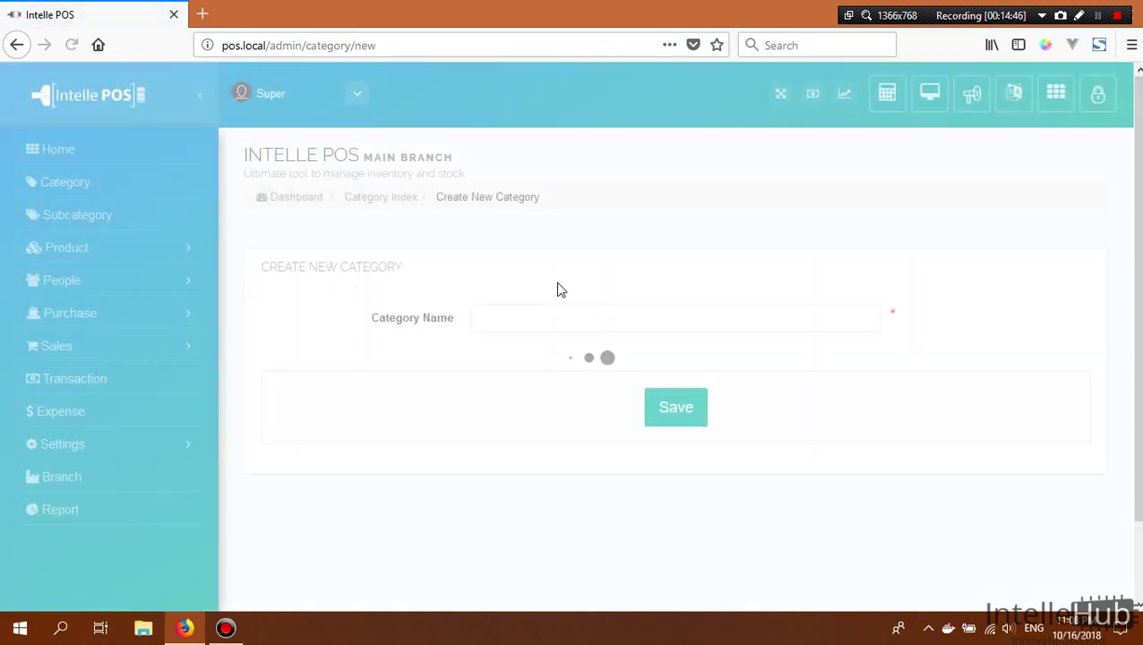
{"action": "left_click", "coordinate": [479, 318]}
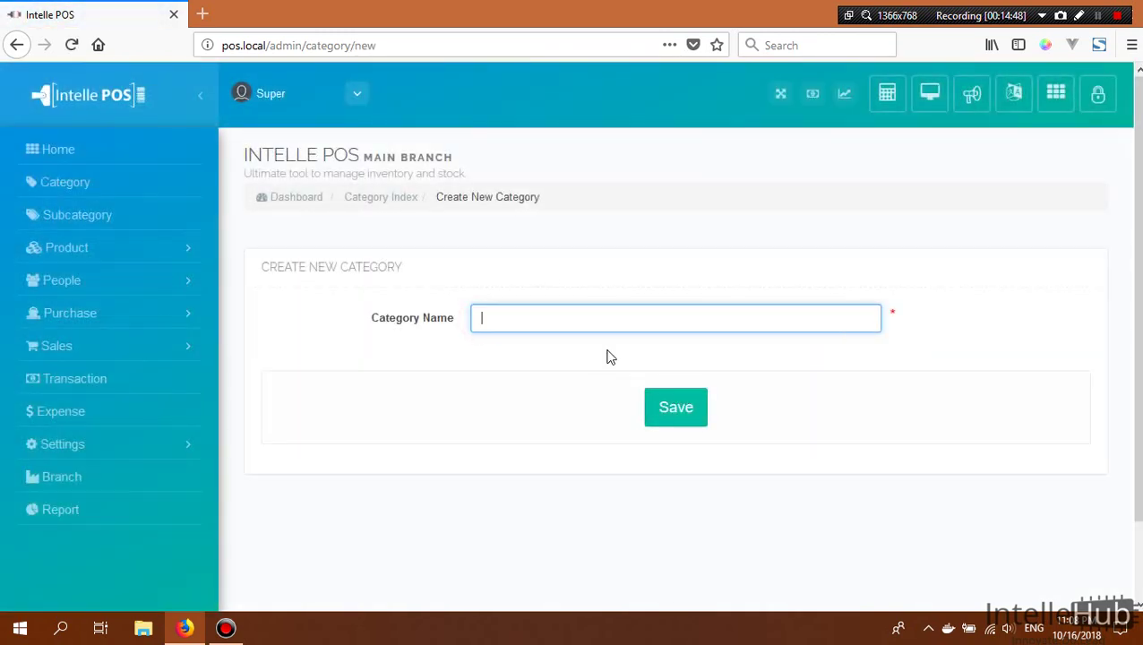
{"action": "type", "text": "Co"}
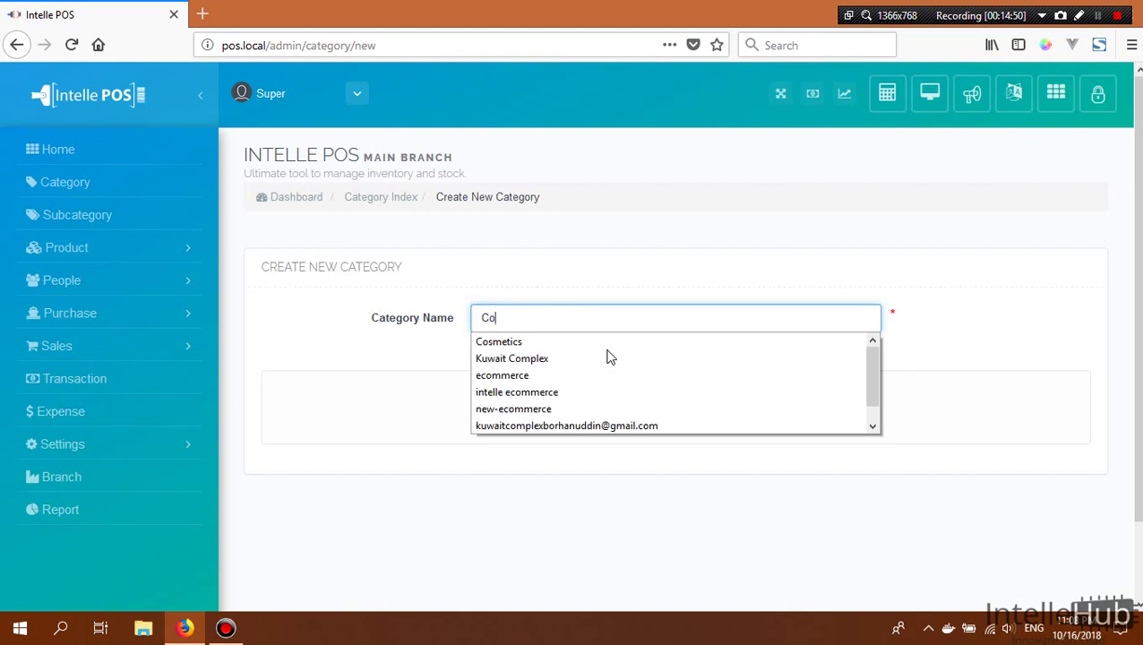
{"action": "type", "text": "smetics"}
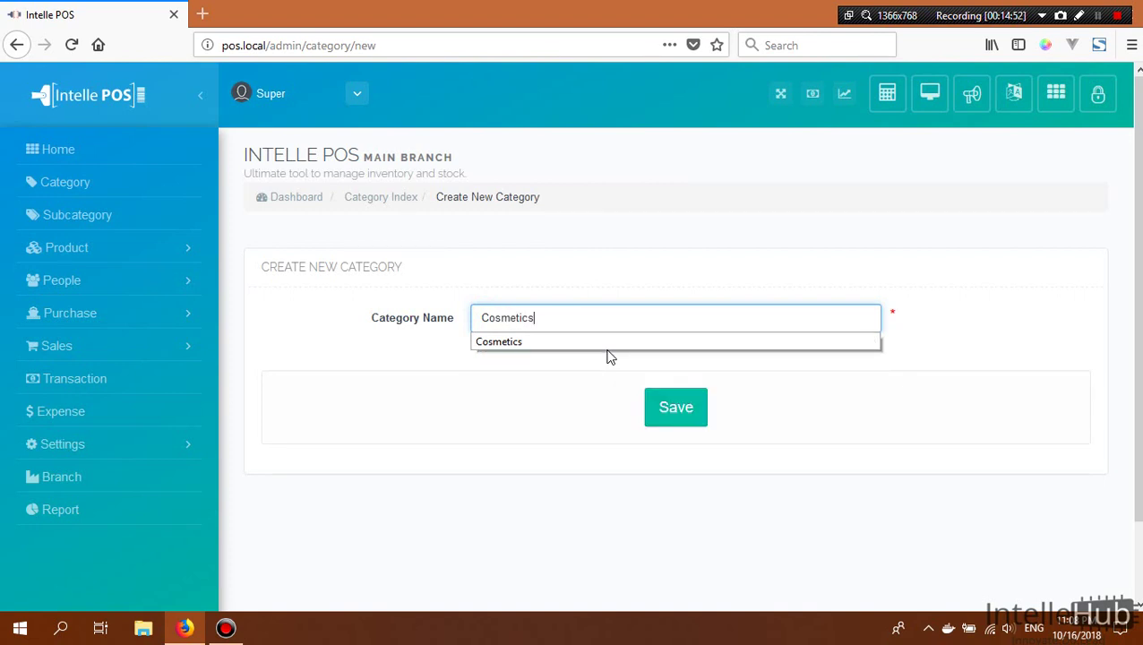
{"action": "left_click", "coordinate": [467, 445]}
{"action": "left_click", "coordinate": [679, 419]}
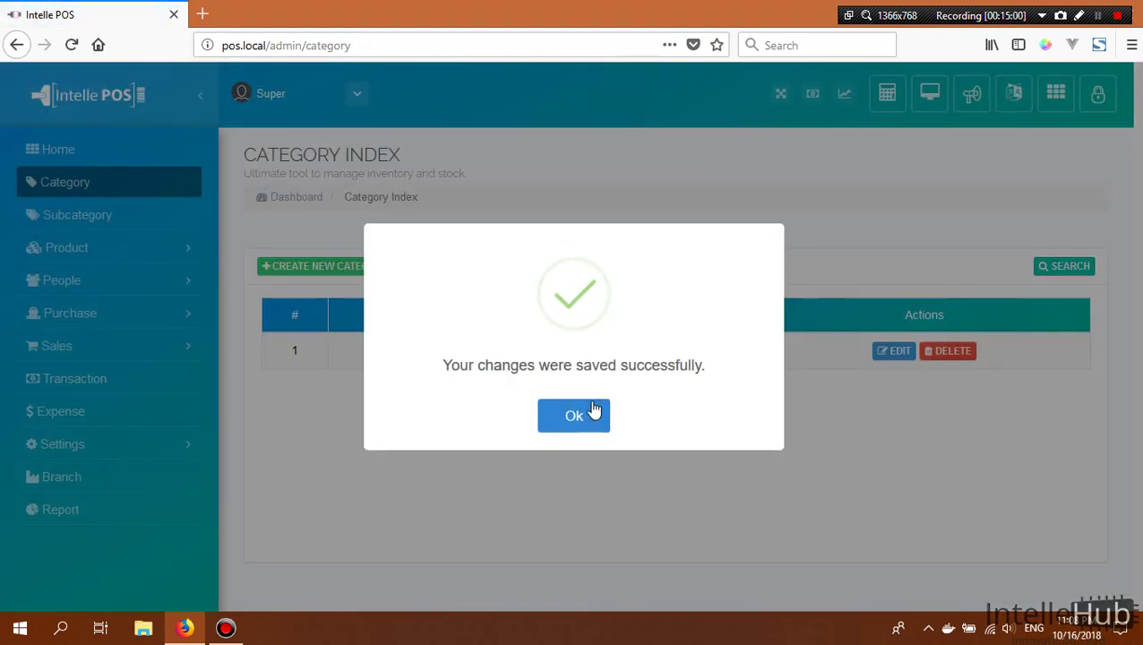
{"action": "left_click", "coordinate": [573, 414]}
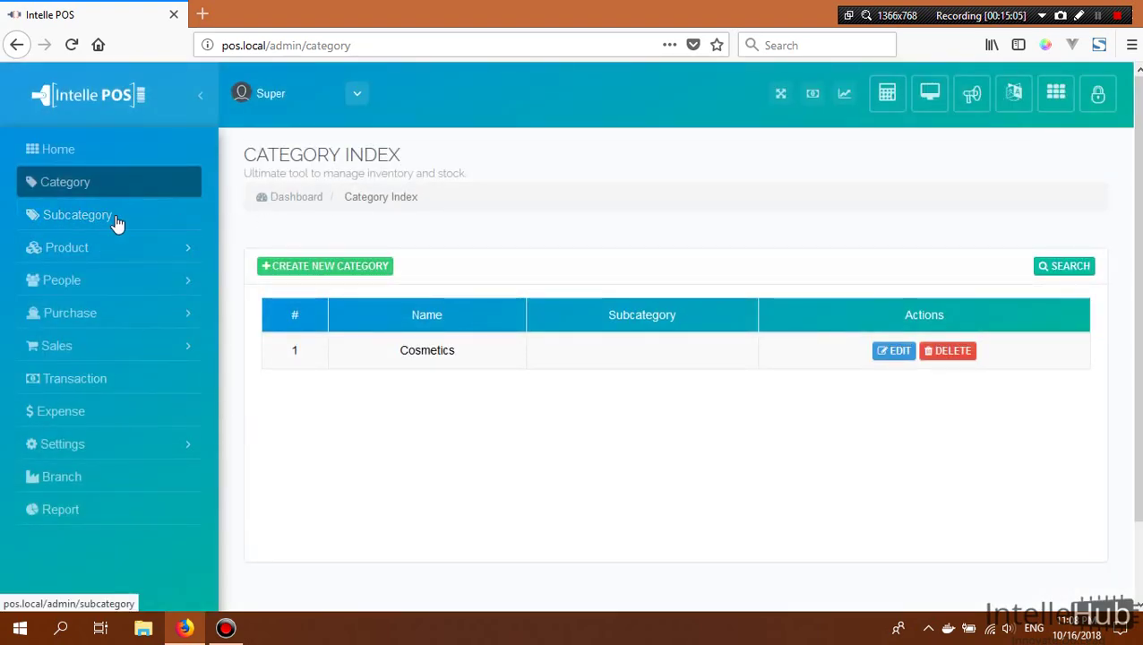
Start a new subcategory named Shampoo.
{"action": "left_click", "coordinate": [40, 219]}
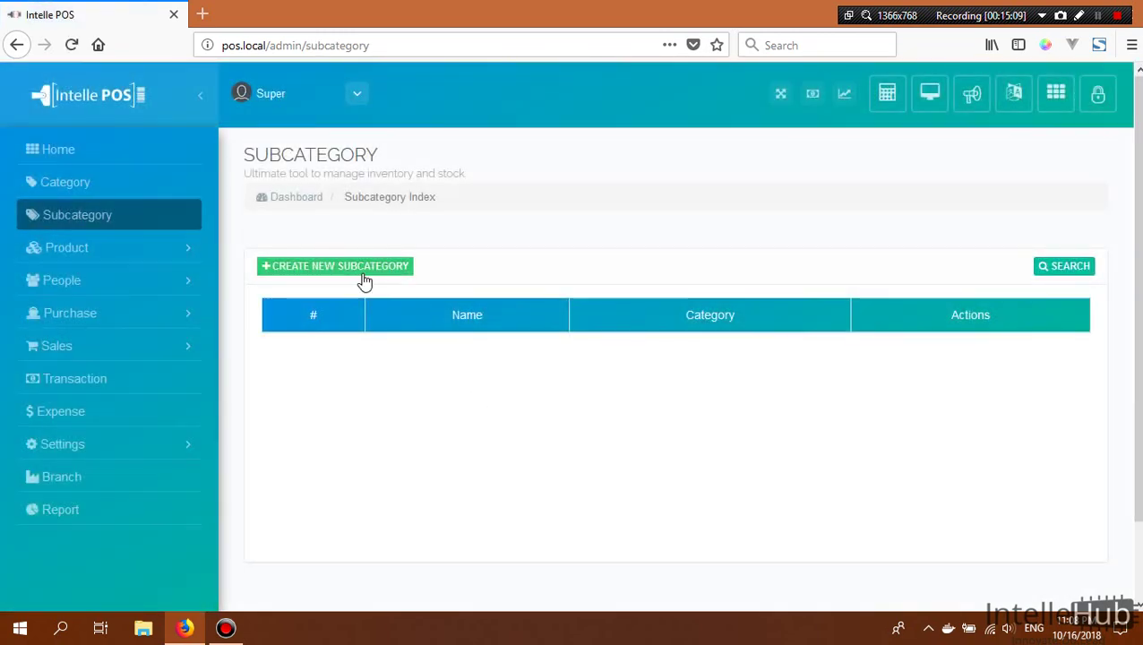
{"action": "left_click", "coordinate": [363, 277]}
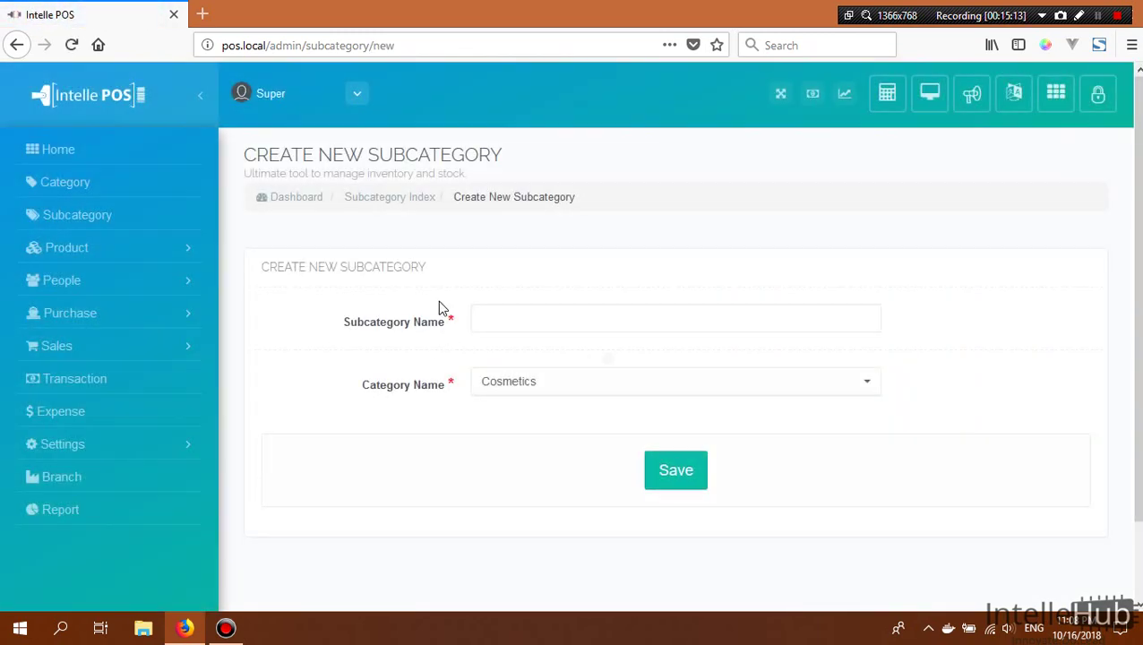
{"action": "left_click", "coordinate": [547, 322]}
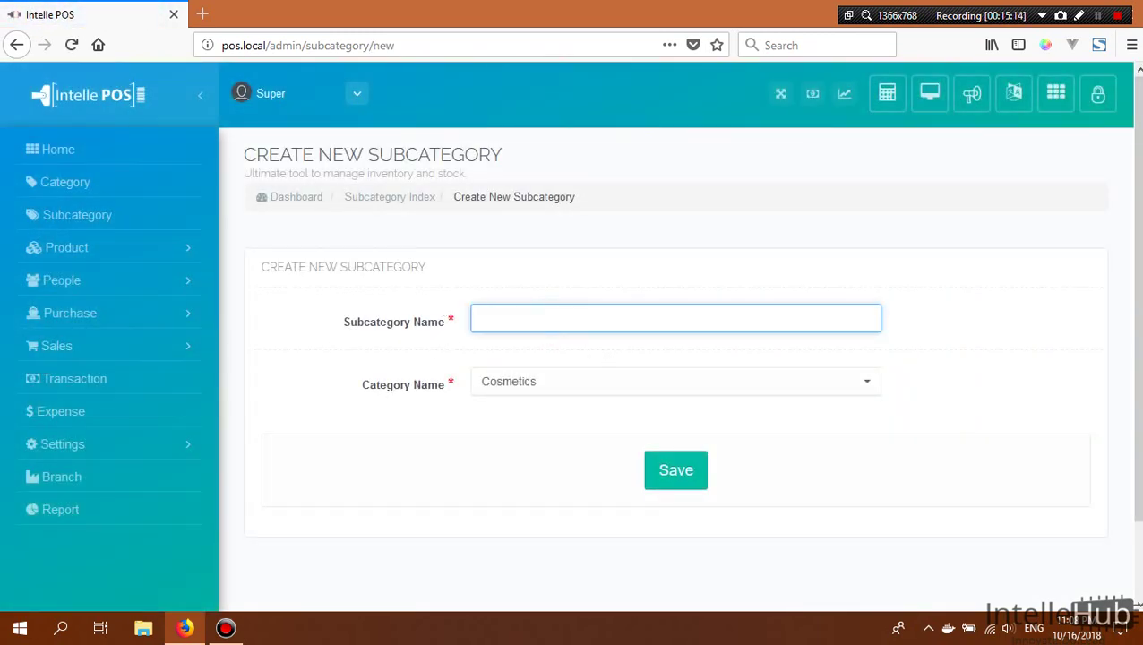
{"action": "type", "text": "Shampoo"}
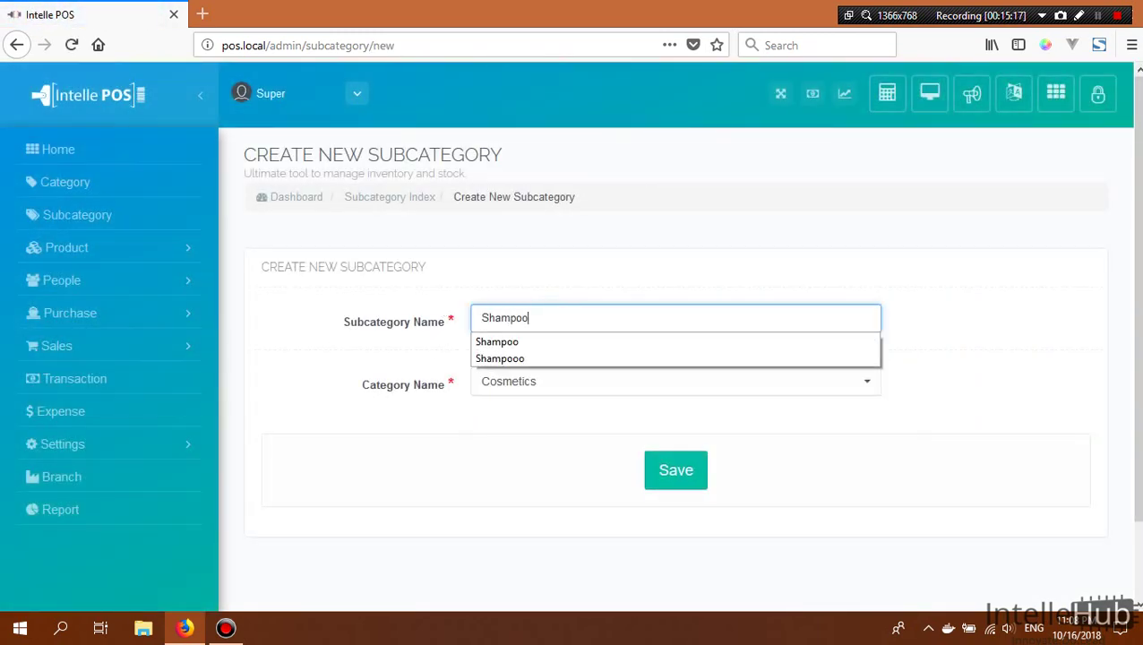
{"action": "left_click", "coordinate": [439, 258]}
Assign Shampoo to the Cosmetics category, save it, and open the new product form.
{"action": "left_click", "coordinate": [523, 382]}
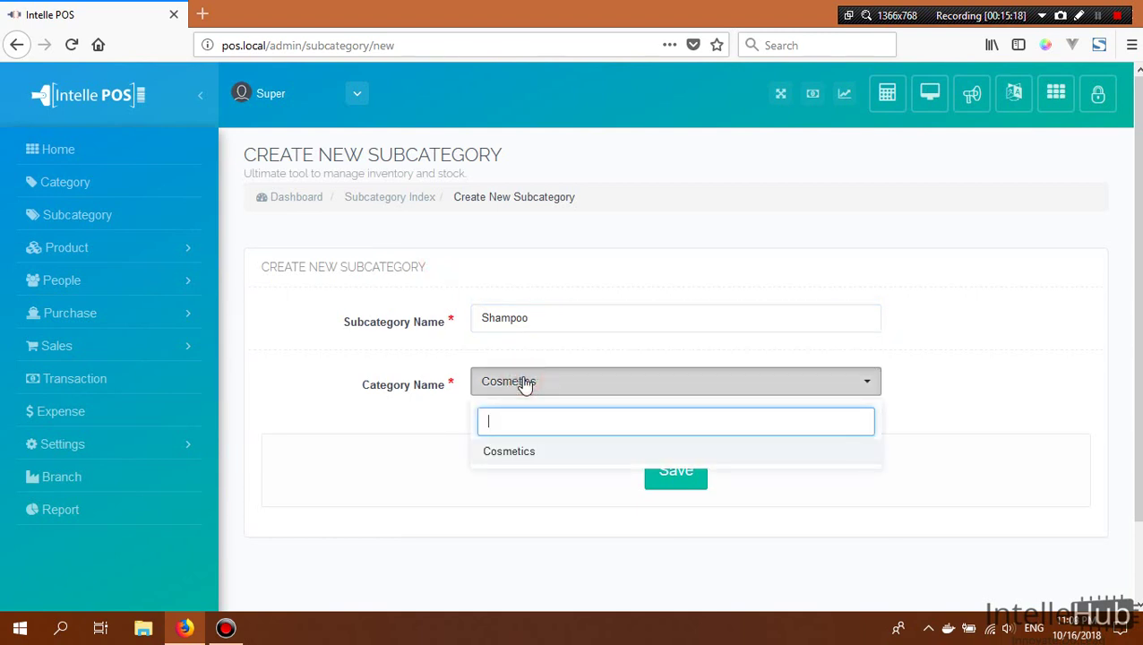
{"action": "left_click", "coordinate": [511, 455]}
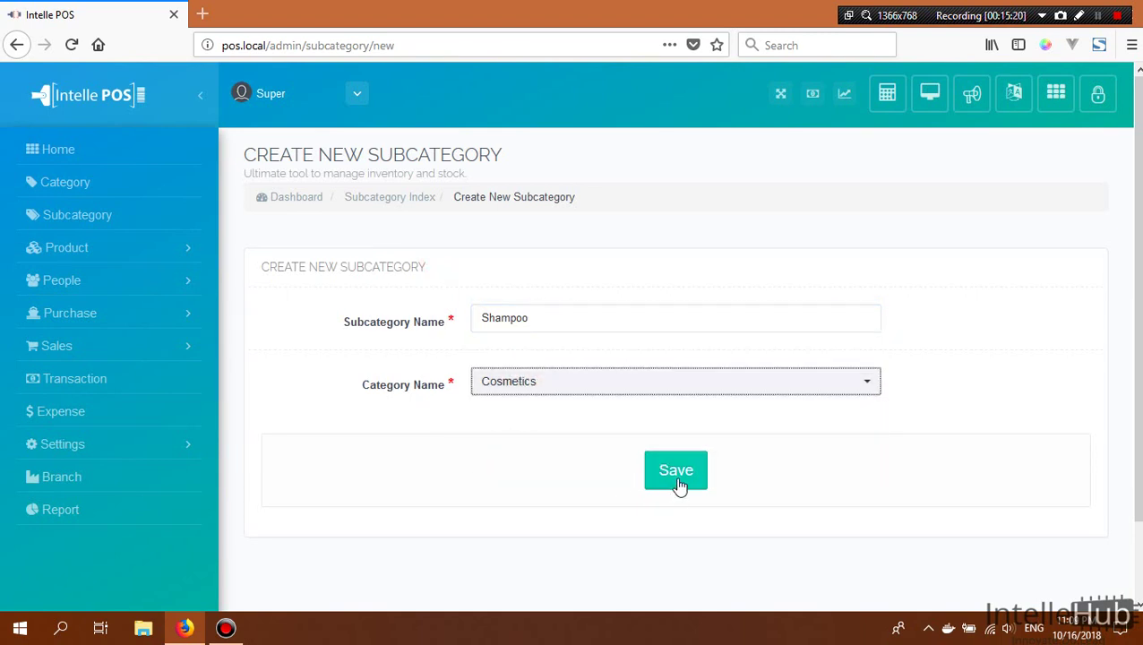
{"action": "left_click", "coordinate": [678, 484]}
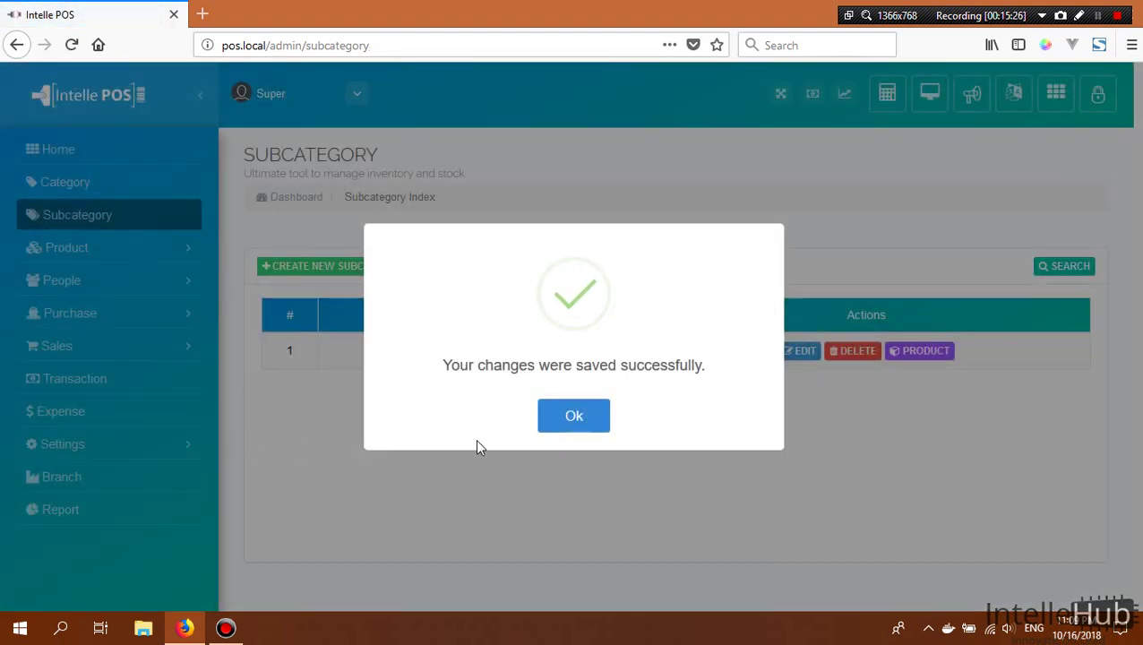
{"action": "left_click", "coordinate": [570, 415]}
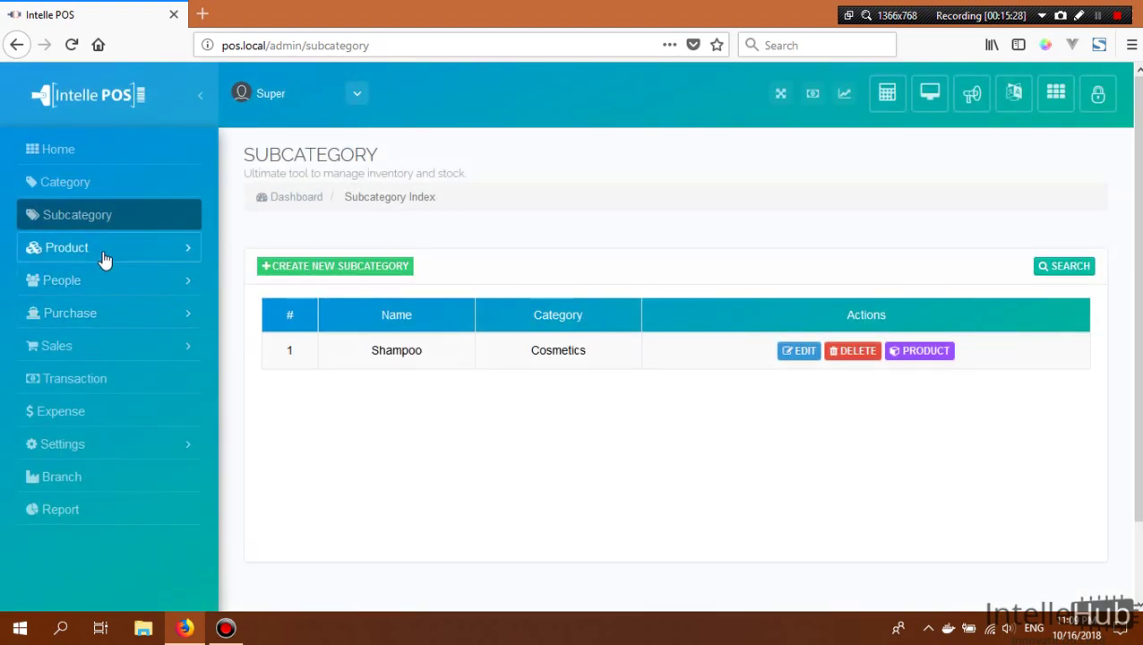
{"action": "left_click", "coordinate": [105, 256]}
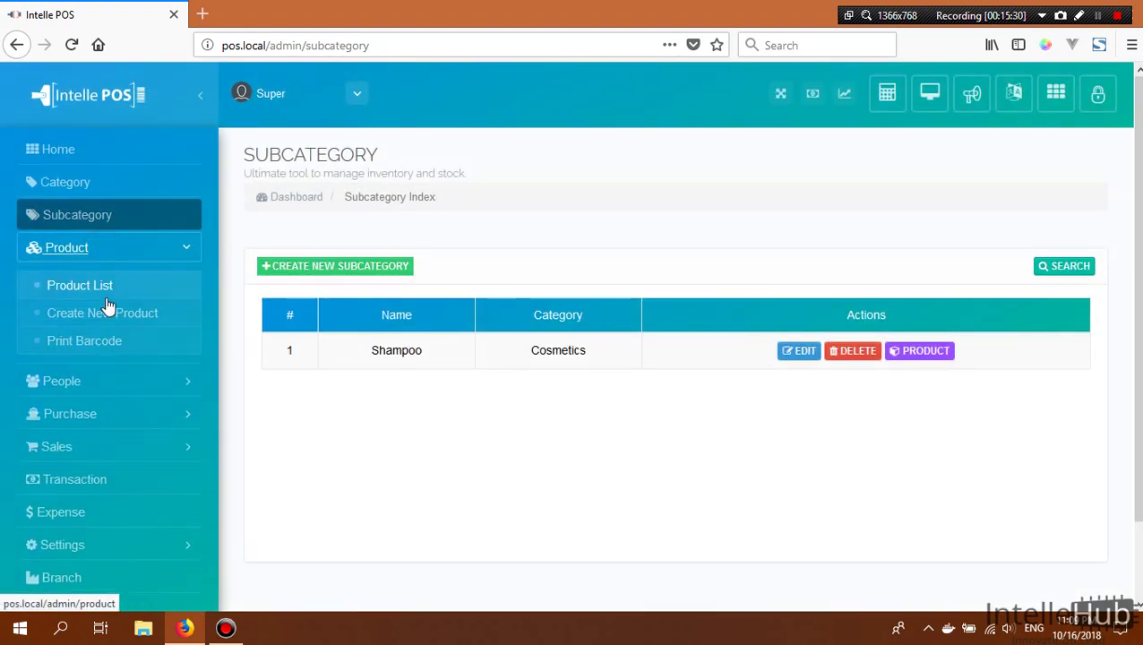
{"action": "left_click", "coordinate": [104, 321]}
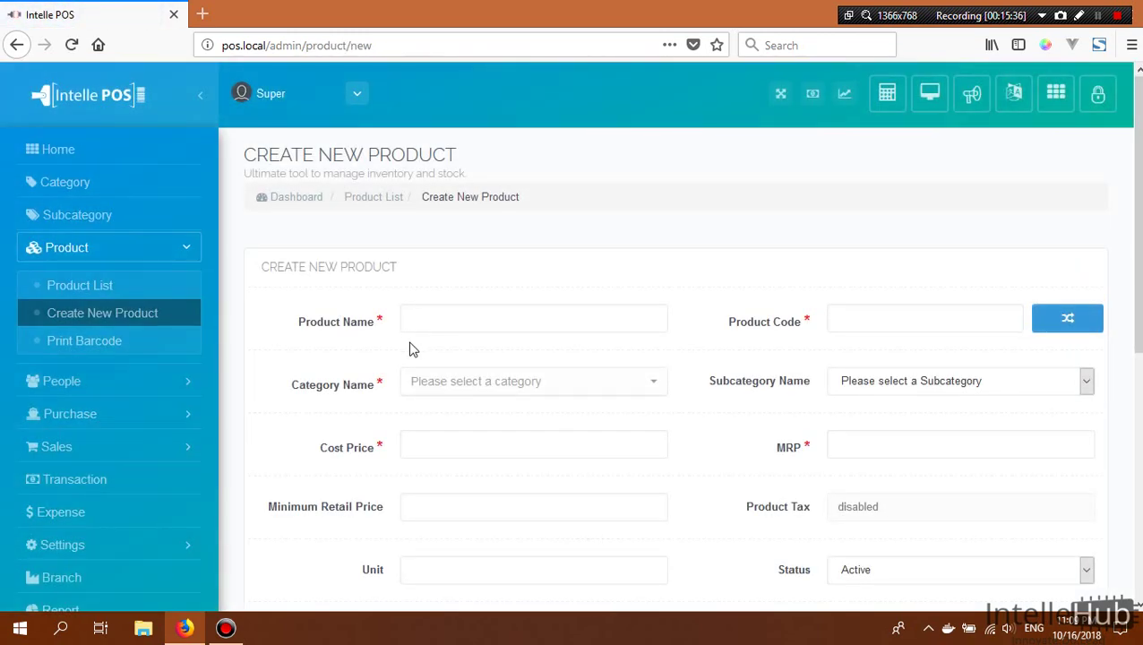
Name the product 'Sunsilk 200ml' and generate the random code SU1908.
{"action": "left_click", "coordinate": [409, 322]}
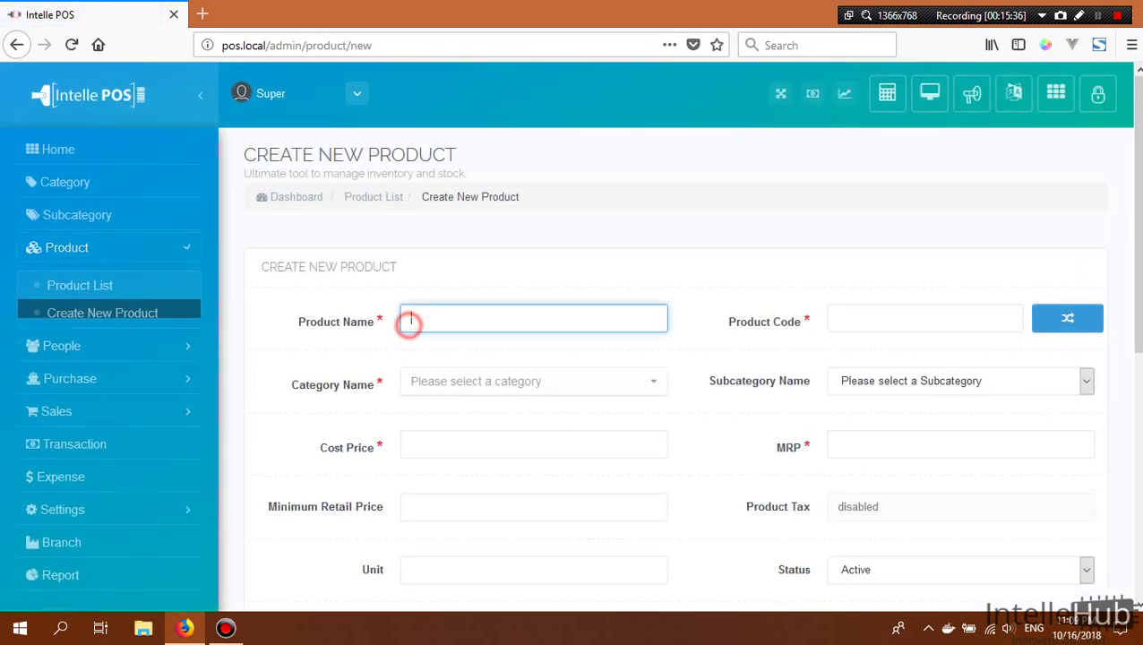
{"action": "type", "text": "Sunsilk"}
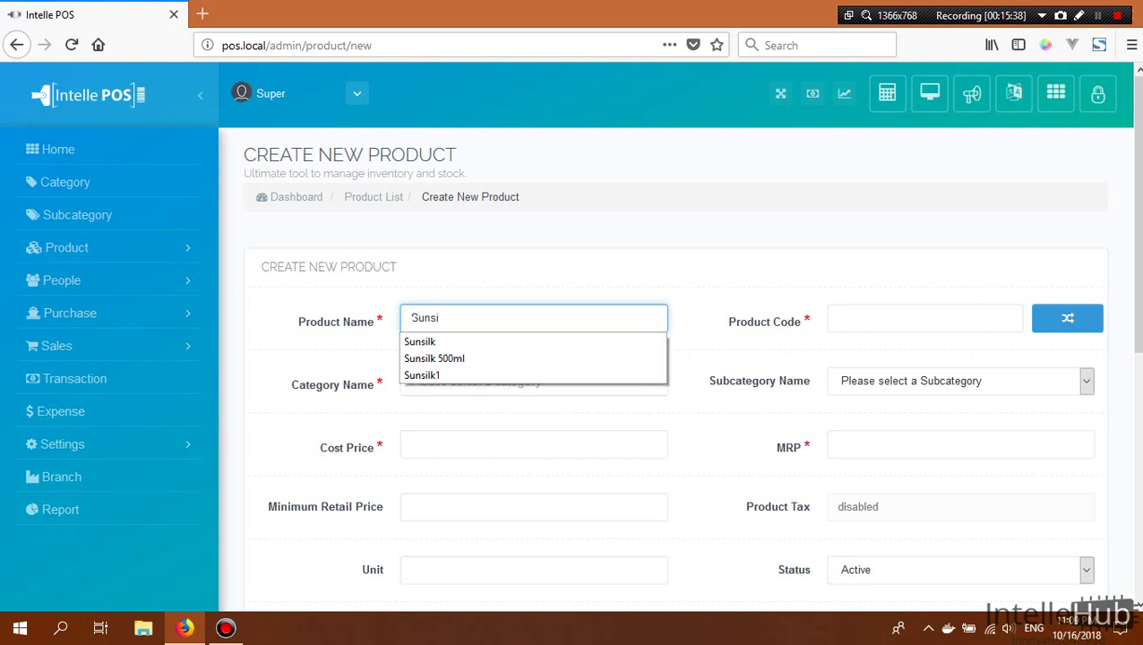
{"action": "left_click", "coordinate": [568, 260]}
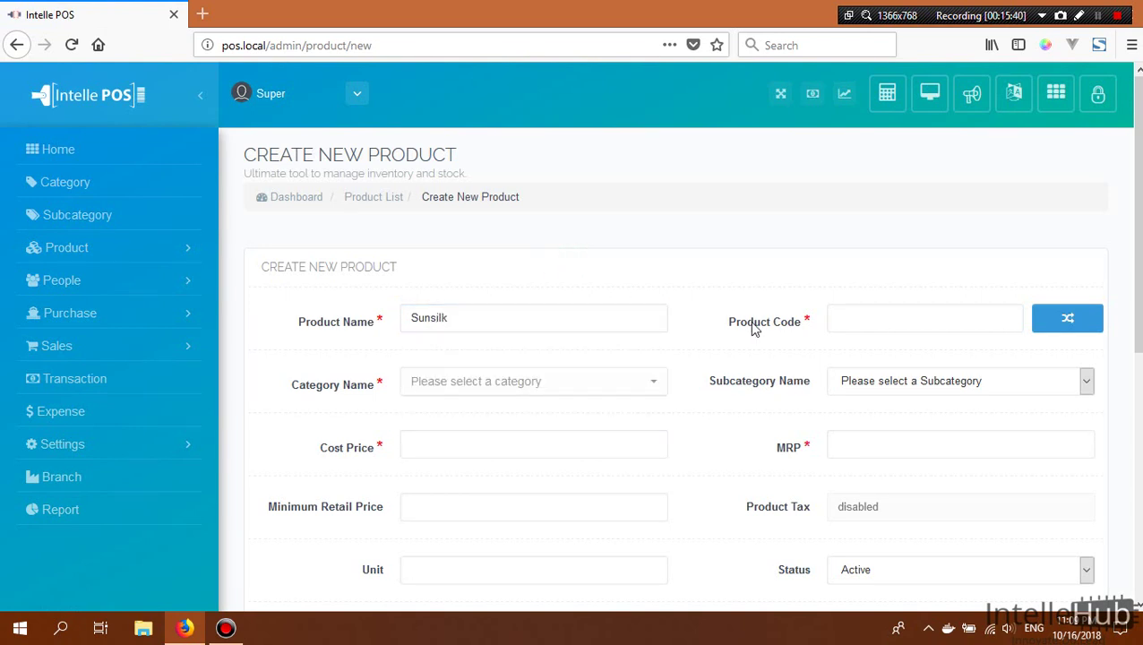
{"action": "left_click", "coordinate": [560, 319]}
{"action": "type", "text": "200ml"}
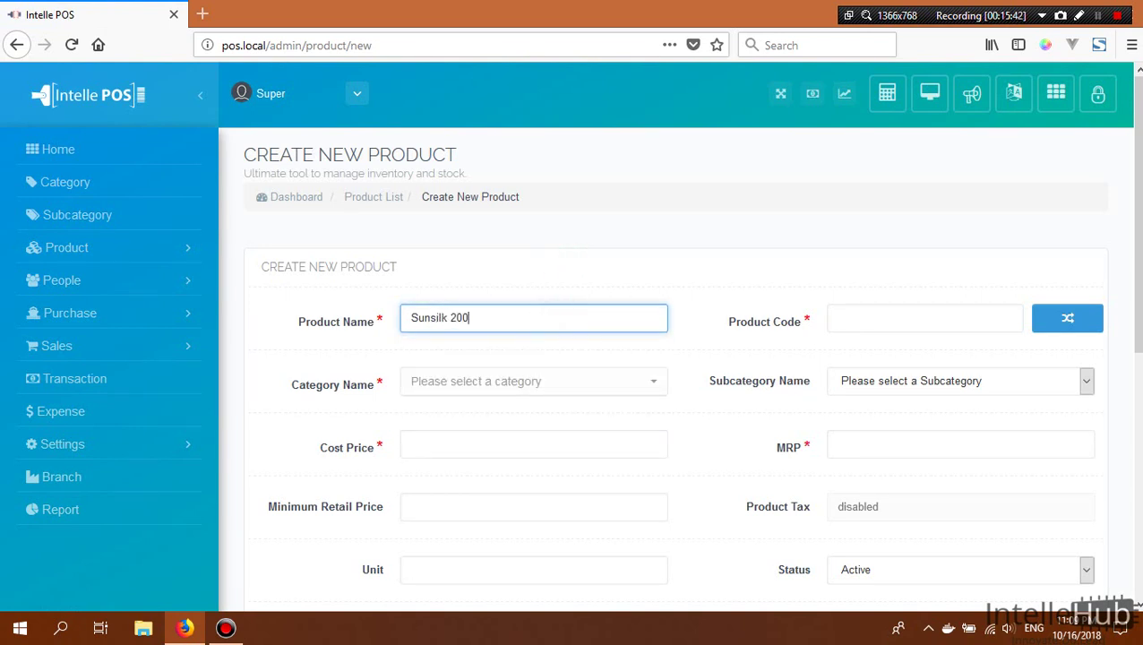
{"action": "left_click", "coordinate": [599, 265]}
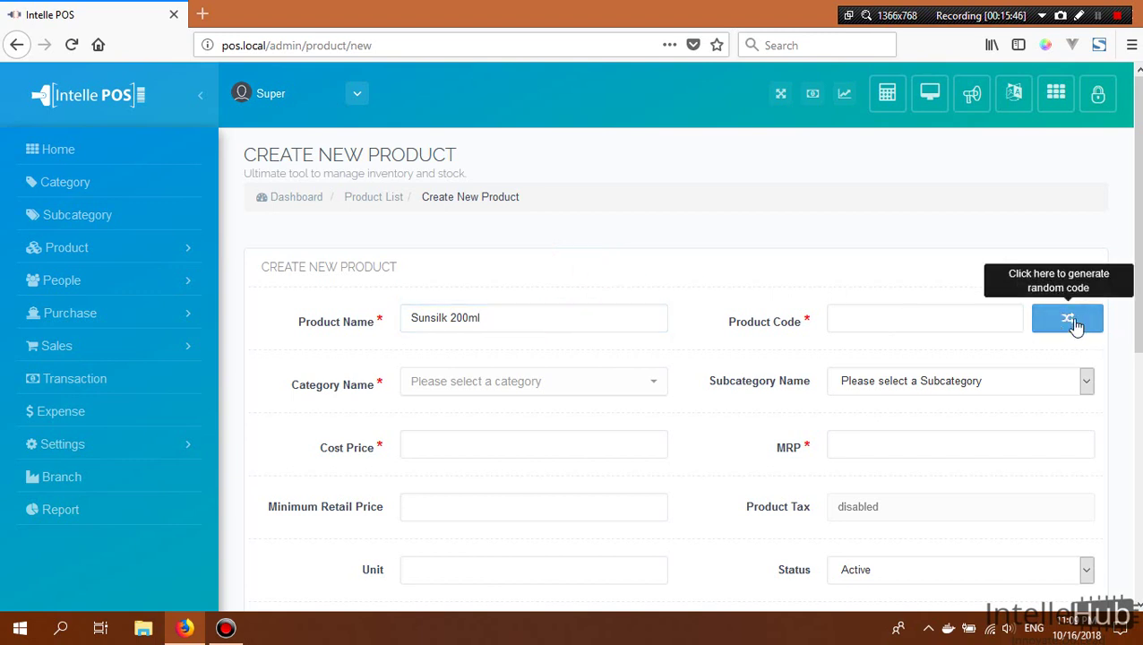
{"action": "left_click", "coordinate": [1076, 326]}
Set the product category to Cosmetics and subcategory to Shampoo.
{"action": "left_click", "coordinate": [540, 387]}
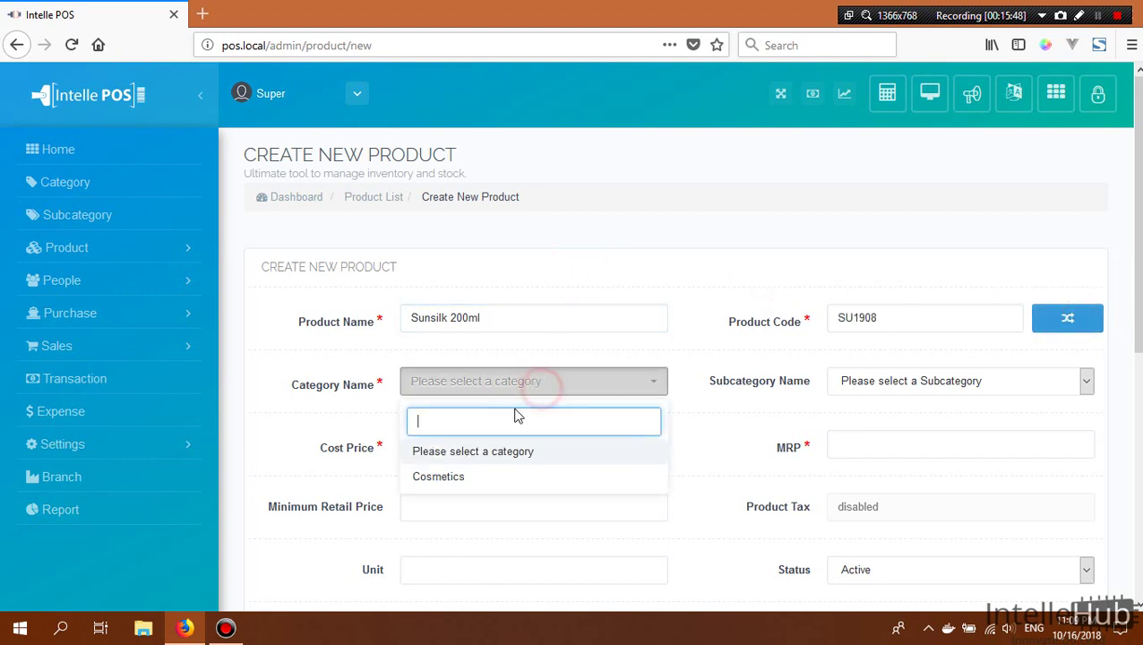
{"action": "left_click", "coordinate": [466, 477]}
{"action": "left_click", "coordinate": [636, 299]}
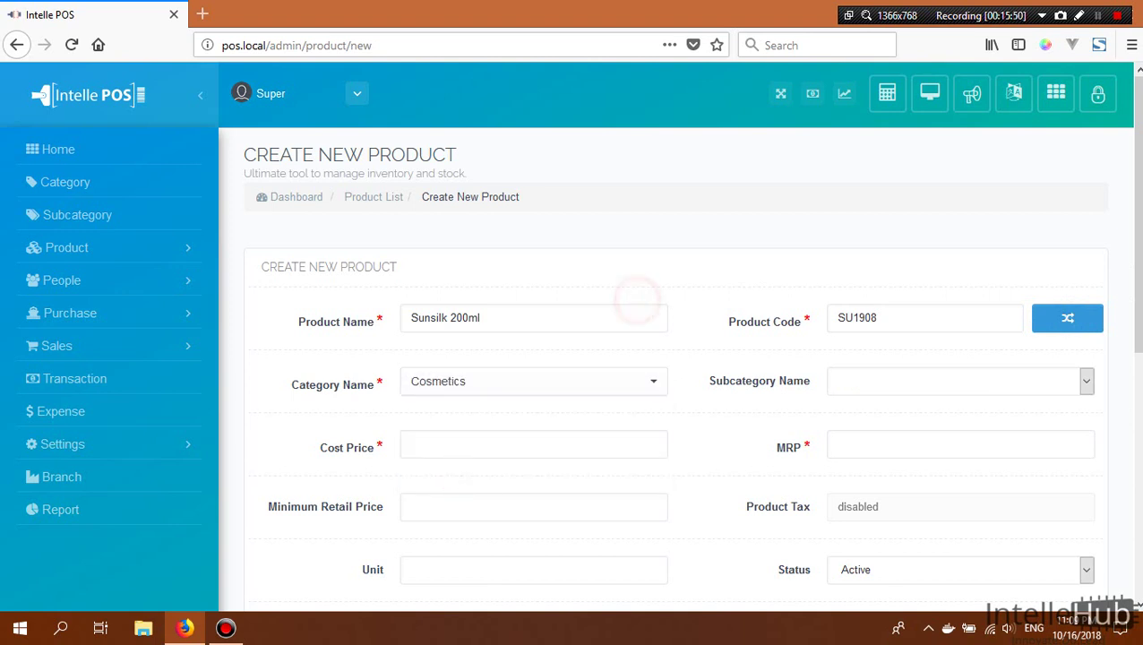
{"action": "scroll", "coordinate": [893, 258], "scroll_direction": "down", "scroll_amount": 2}
{"action": "left_click", "coordinate": [899, 209]}
{"action": "left_click", "coordinate": [903, 217]}
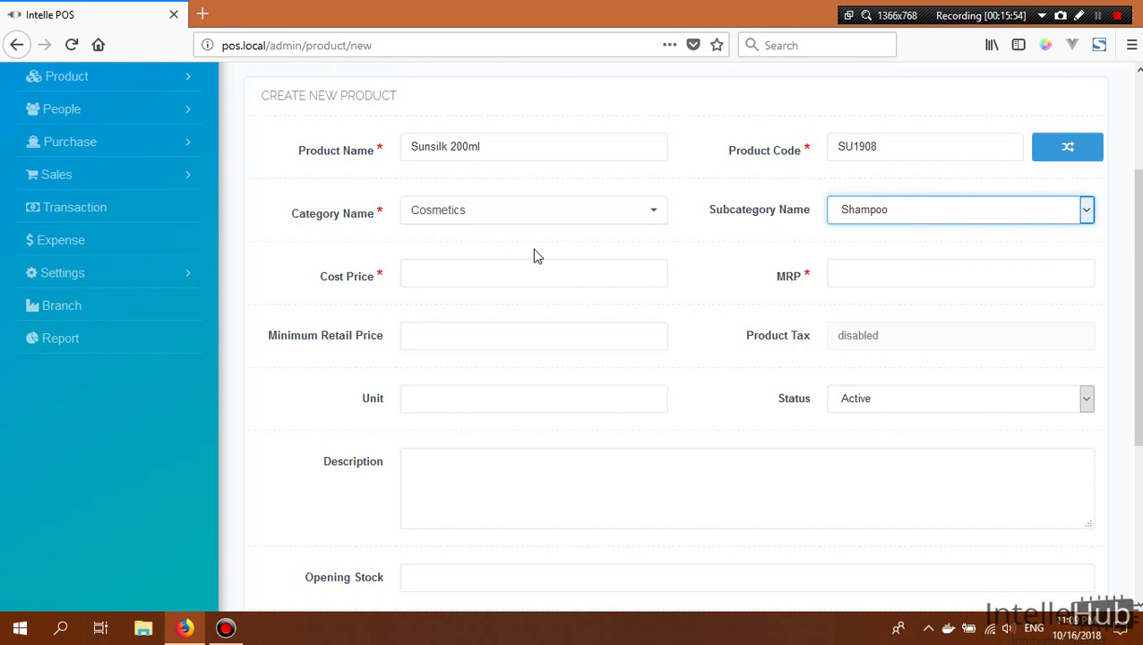
Enter cost price 200, MRP 250 and minimum retail price 230.
{"action": "left_click", "coordinate": [438, 275]}
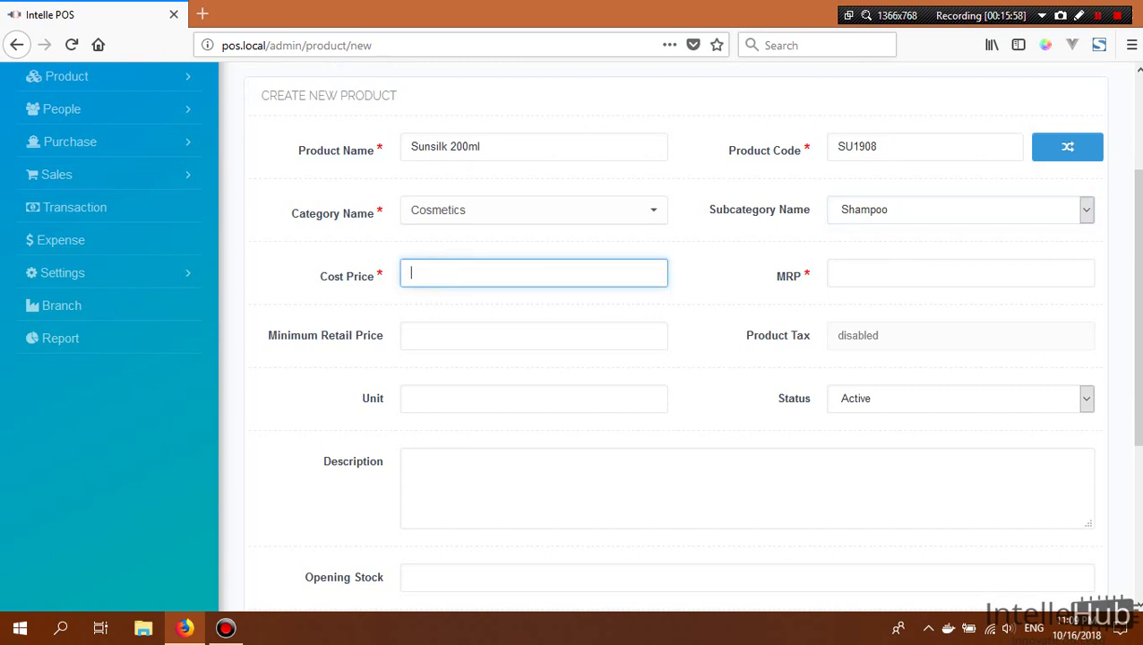
{"action": "type", "text": "200"}
{"action": "left_click", "coordinate": [348, 257]}
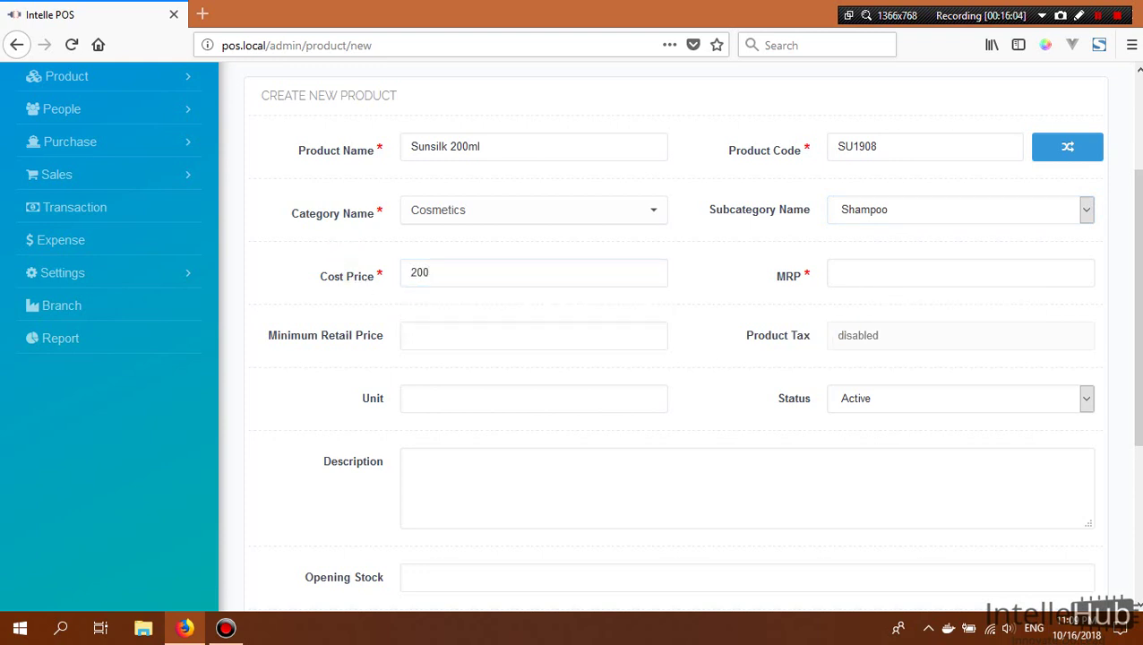
{"action": "left_click", "coordinate": [862, 275]}
{"action": "type", "text": "250"}
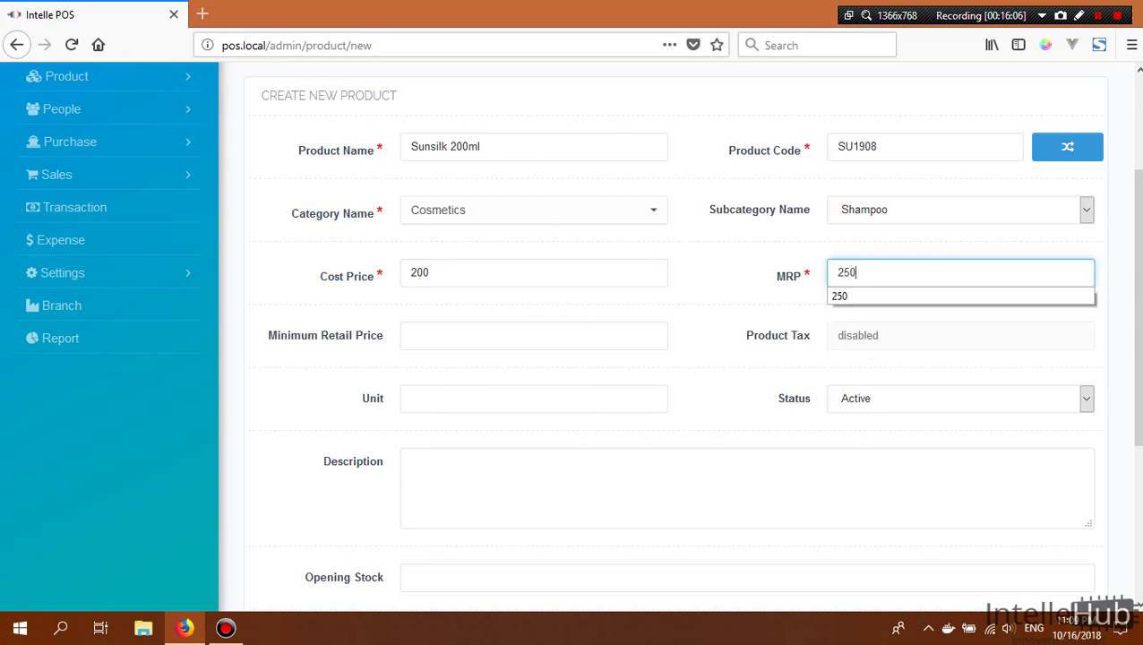
{"action": "left_click", "coordinate": [434, 334]}
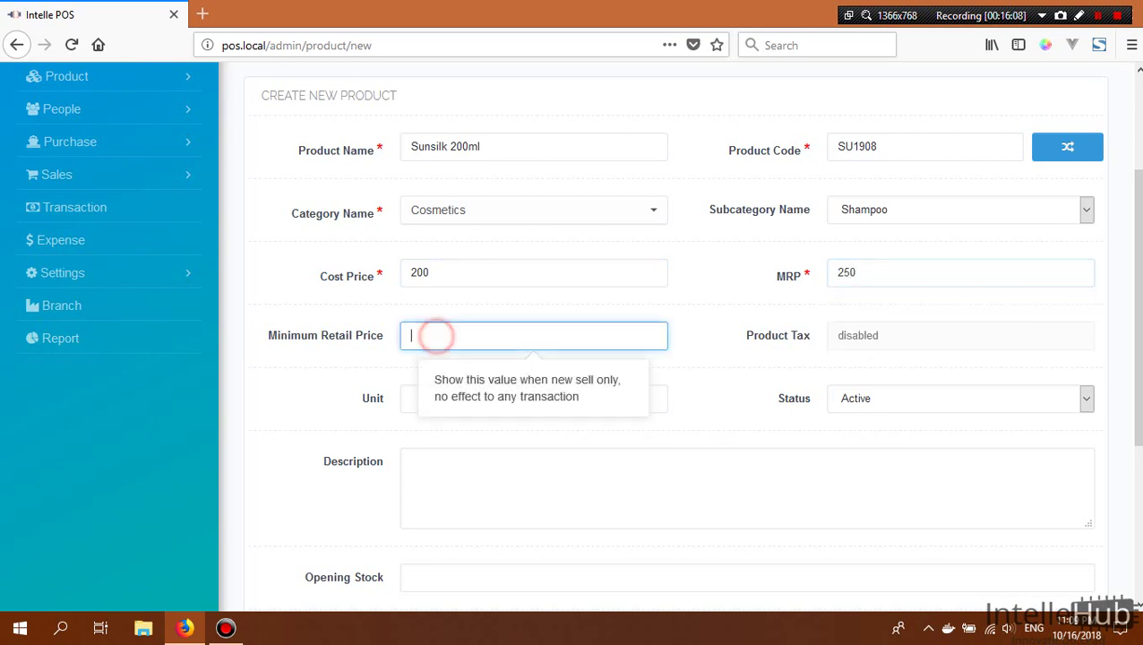
{"action": "left_click", "coordinate": [294, 335]}
{"action": "left_click", "coordinate": [428, 334]}
{"action": "type", "text": "230"}
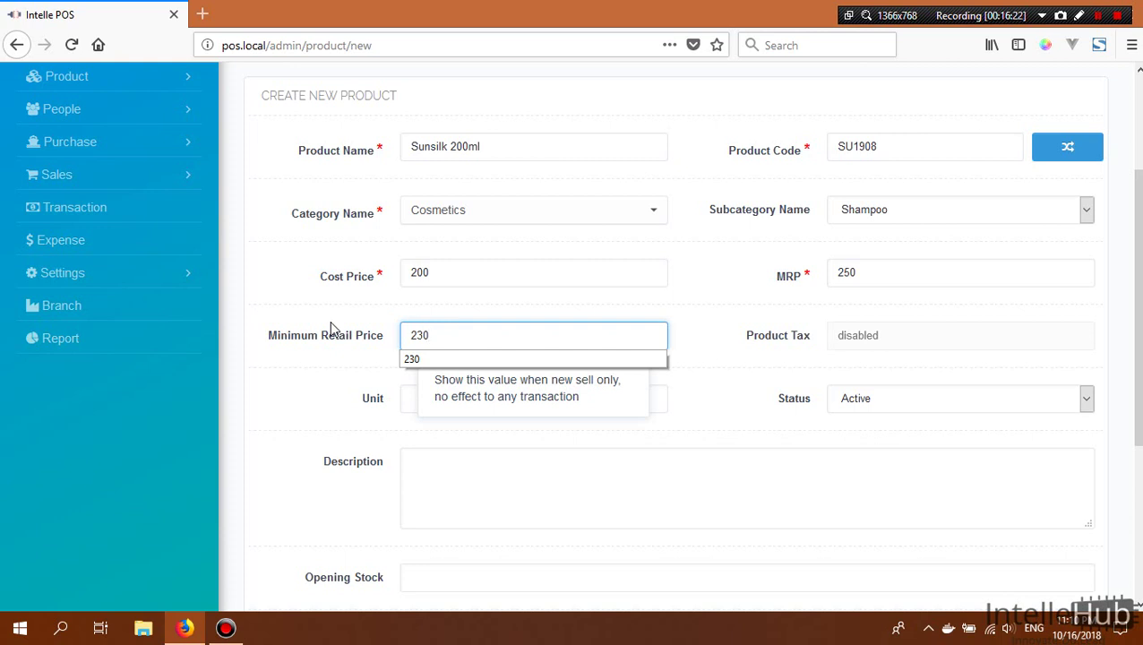
{"action": "left_click", "coordinate": [382, 319]}
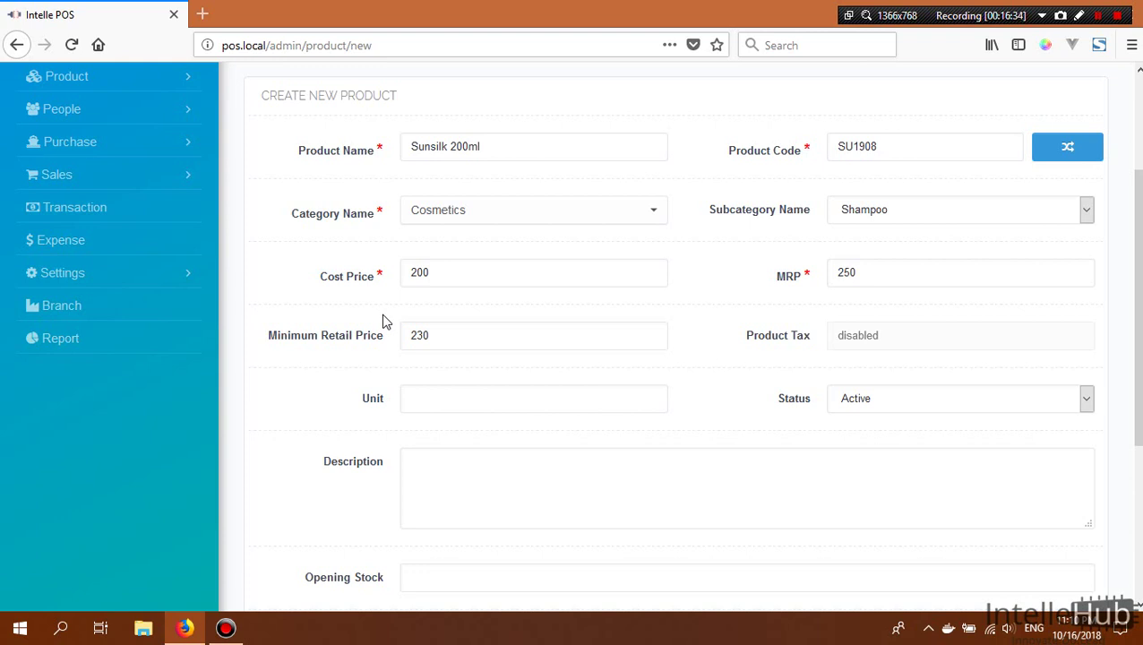
{"action": "mouse_move", "coordinate": [858, 331]}
{"action": "left_click", "coordinate": [485, 397]}
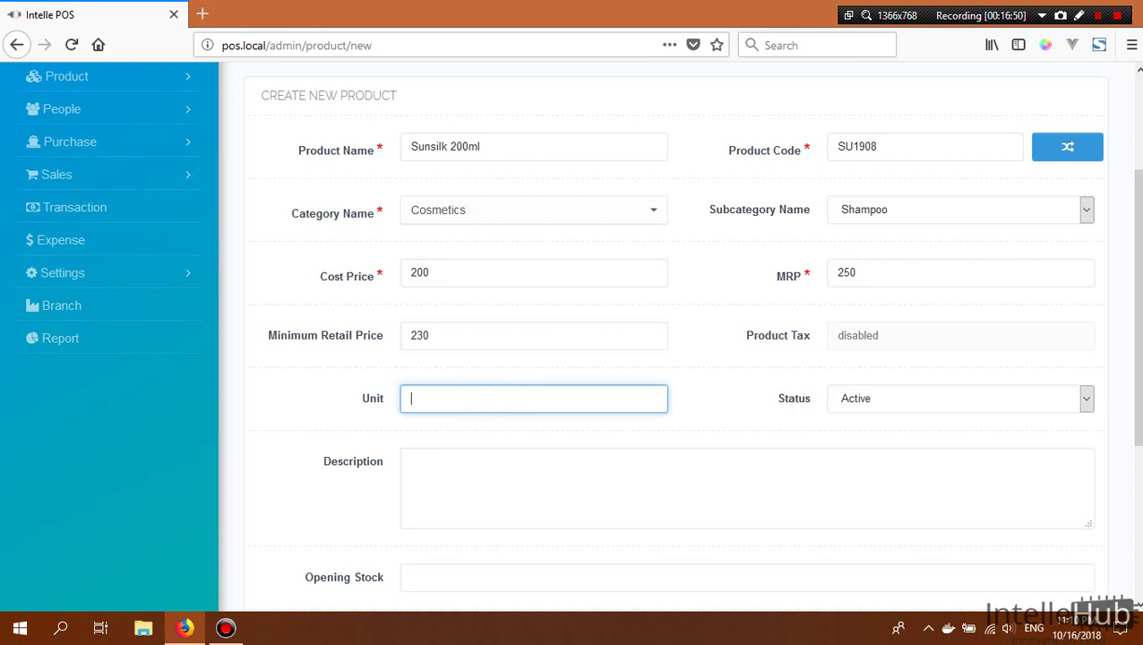
Set the unit to Piece and keep the status Active.
{"action": "scroll", "coordinate": [467, 281], "scroll_direction": "up", "scroll_amount": 3}
{"action": "scroll", "coordinate": [477, 427], "scroll_direction": "down", "scroll_amount": 5}
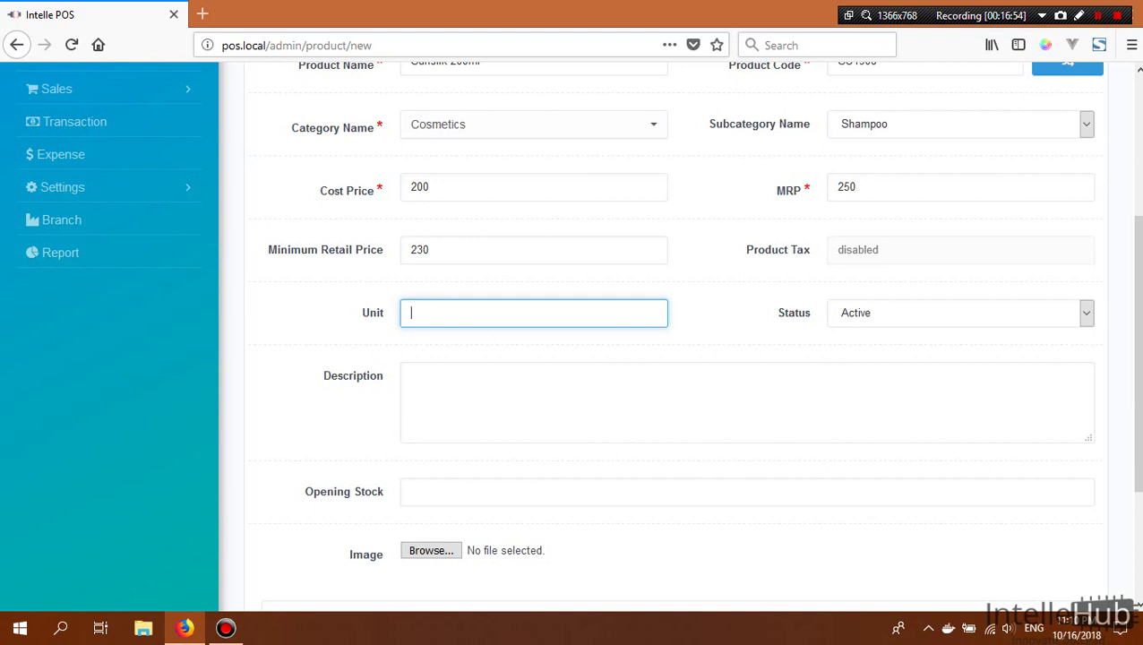
{"action": "type", "text": "Piece"}
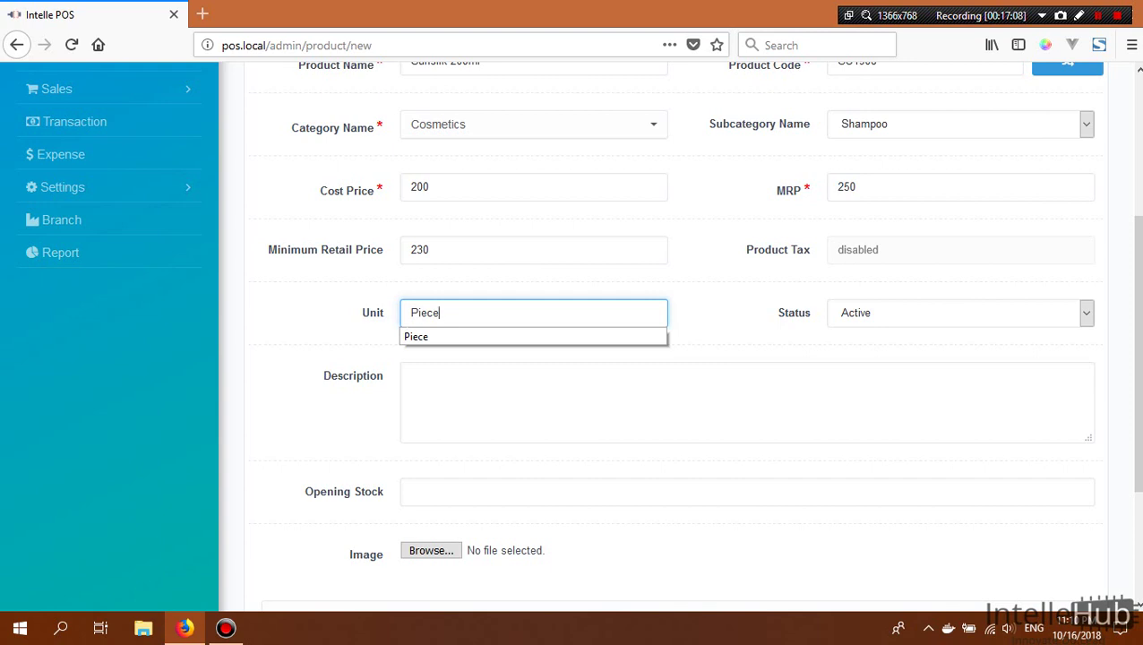
{"action": "left_click", "coordinate": [651, 279]}
{"action": "left_click", "coordinate": [877, 314]}
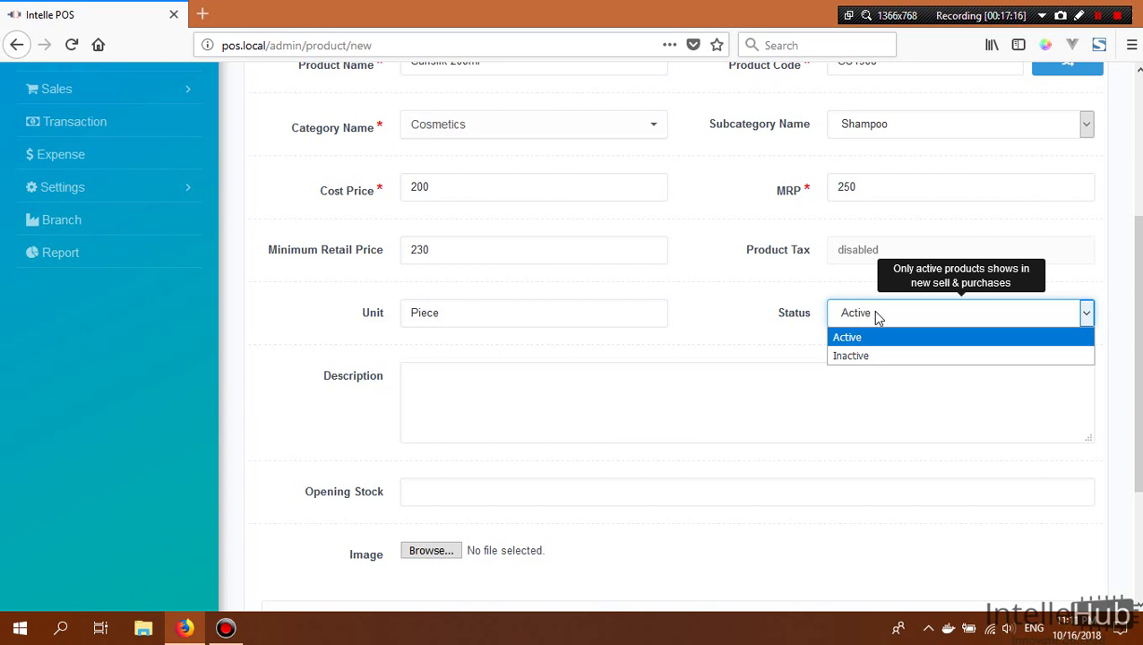
{"action": "left_click", "coordinate": [877, 315]}
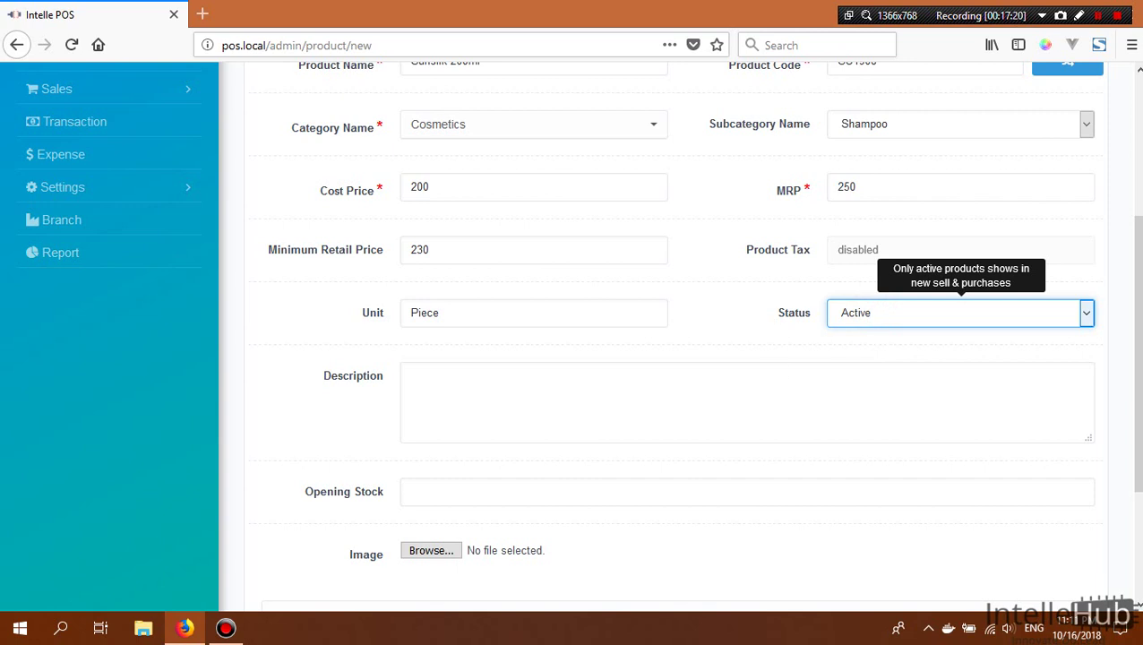
Leave description and opening stock empty, and try Browse for an image without choosing one.
{"action": "left_click", "coordinate": [431, 405]}
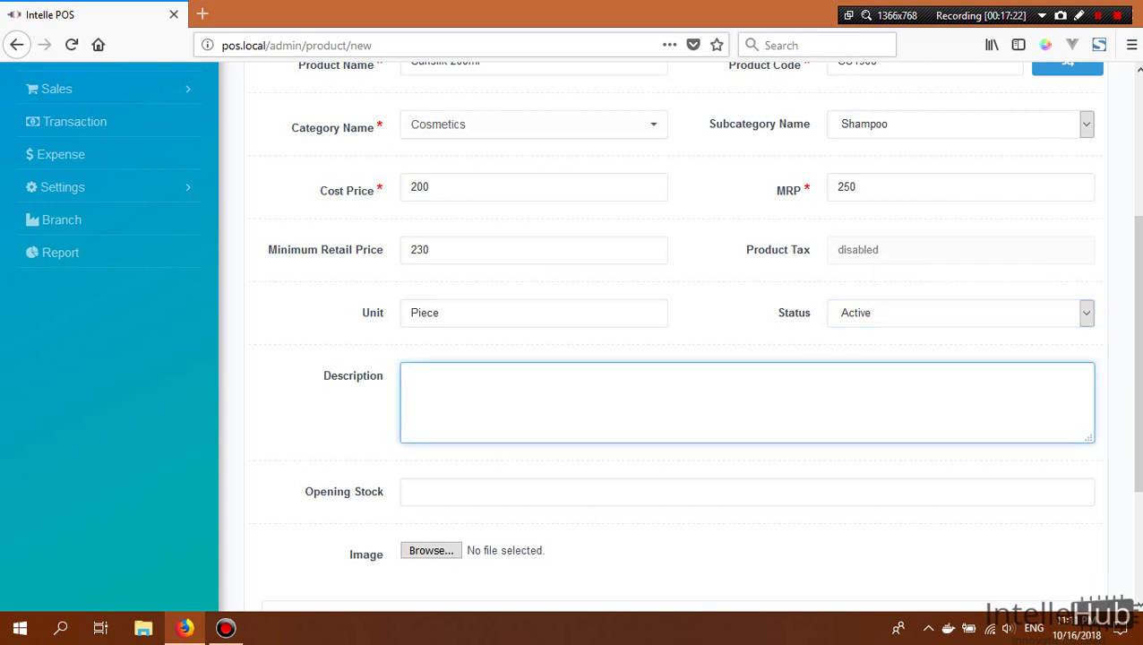
{"action": "scroll", "coordinate": [431, 409], "scroll_direction": "down", "scroll_amount": 2}
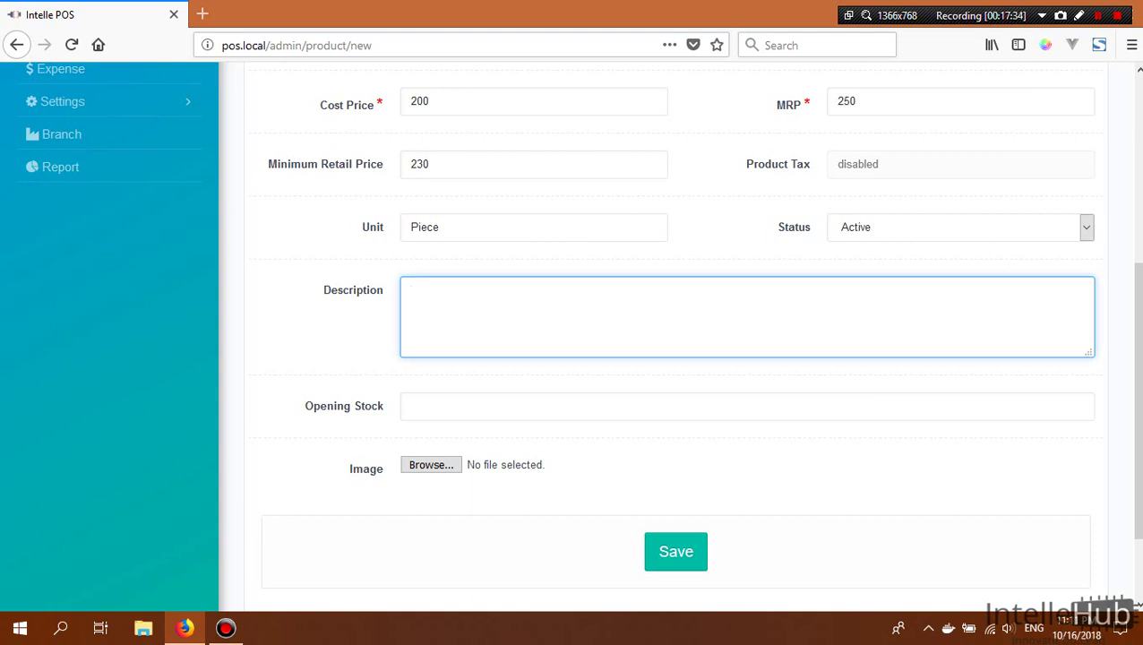
{"action": "left_click", "coordinate": [408, 405]}
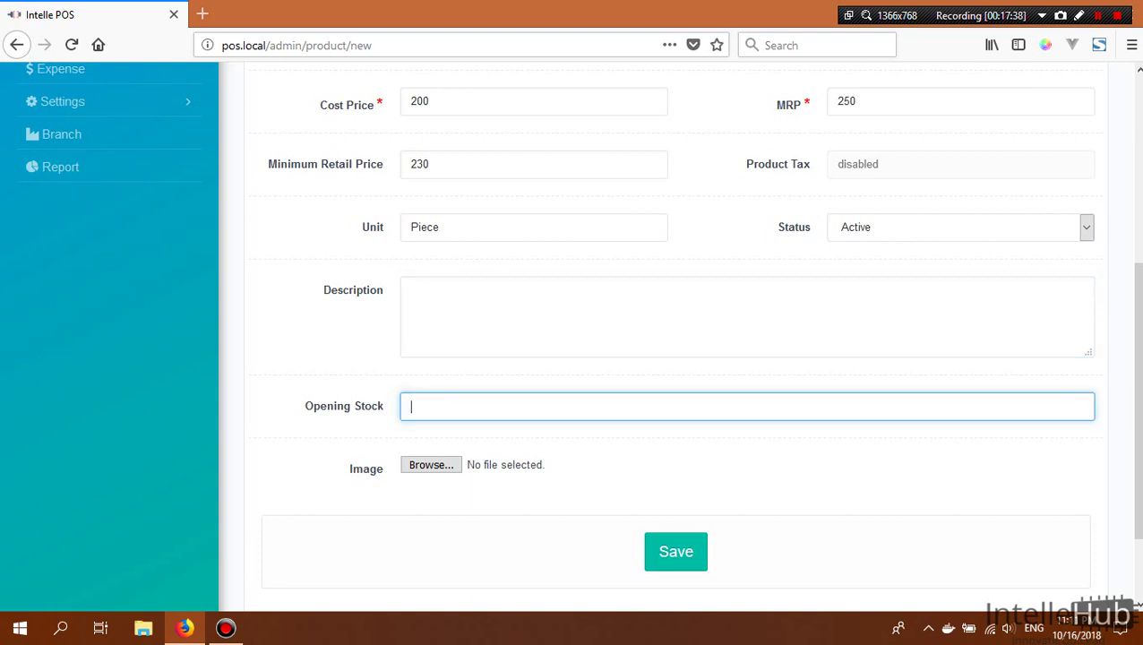
{"action": "type", "text": "0"}
{"action": "left_click", "coordinate": [424, 405]}
{"action": "key", "text": "BackSpace"}
{"action": "mouse_move", "coordinate": [377, 401]}
{"action": "left_click", "coordinate": [334, 446]}
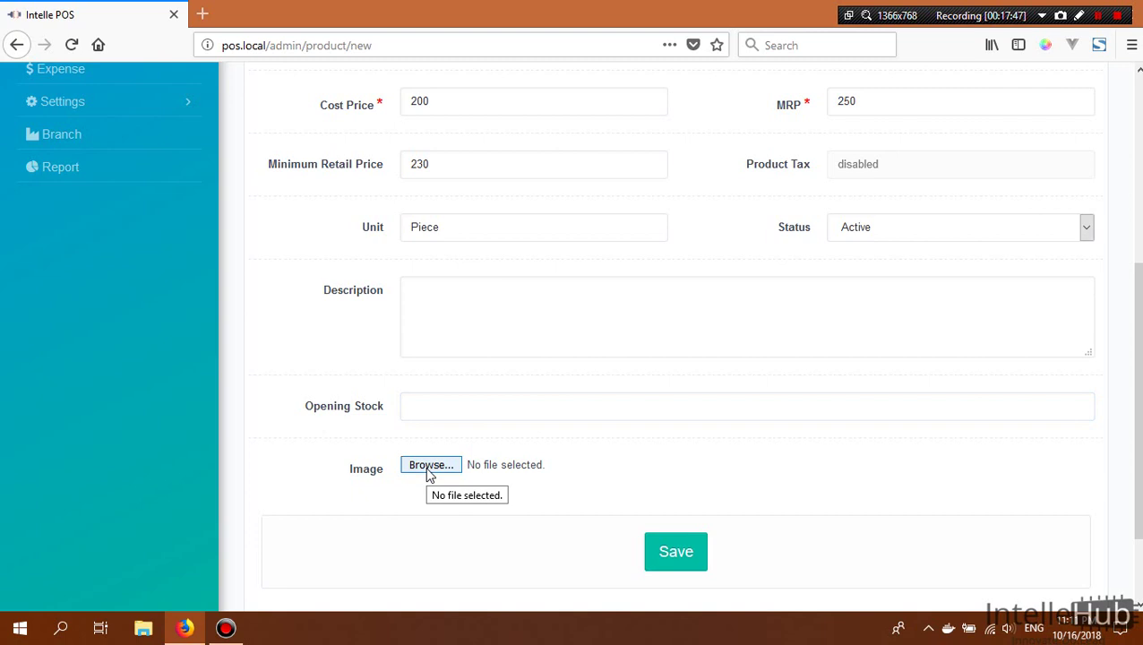
{"action": "left_click", "coordinate": [429, 470]}
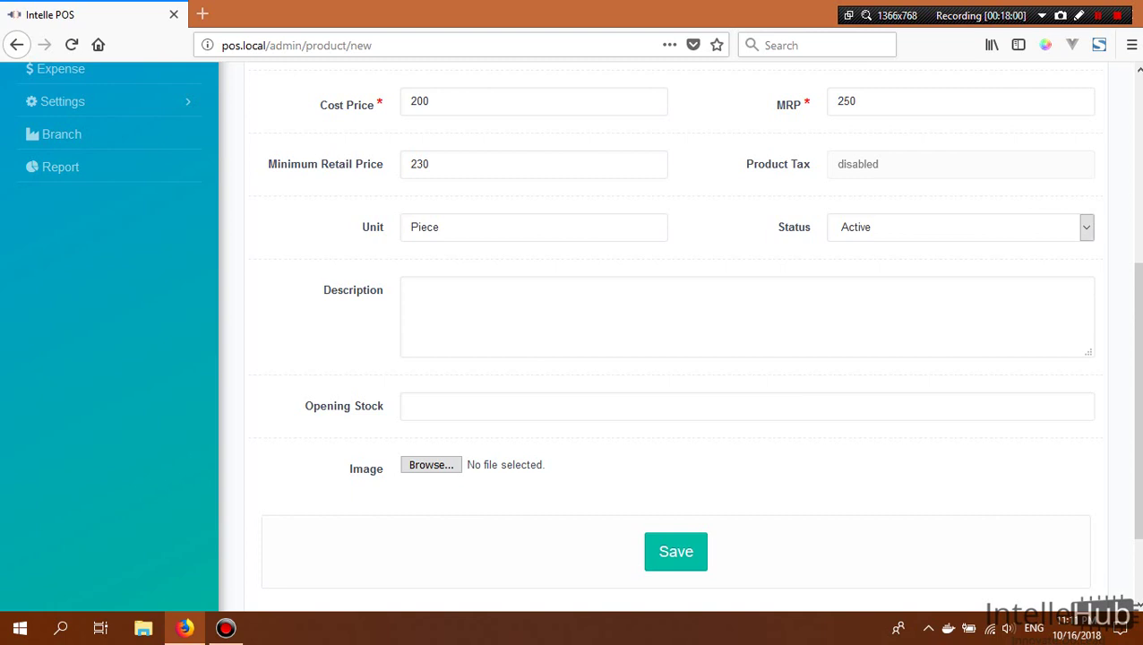
Save the Sunsilk 200ml product and acknowledge the success message.
{"action": "left_click", "coordinate": [685, 560]}
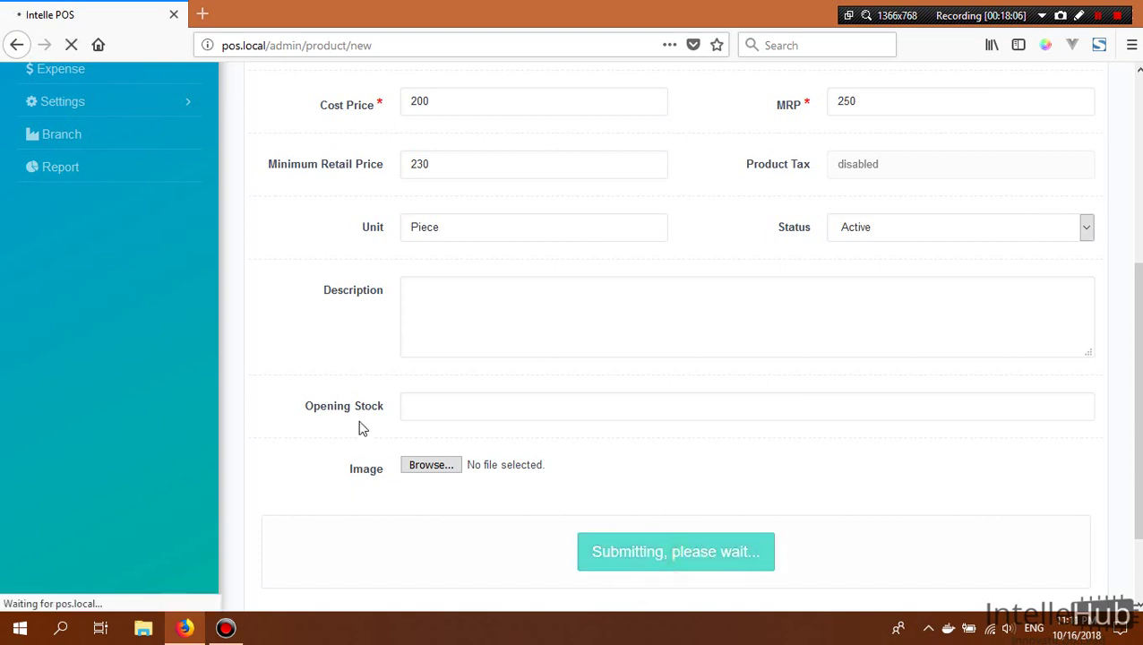
{"action": "scroll", "coordinate": [350, 459], "scroll_direction": "up", "scroll_amount": 2}
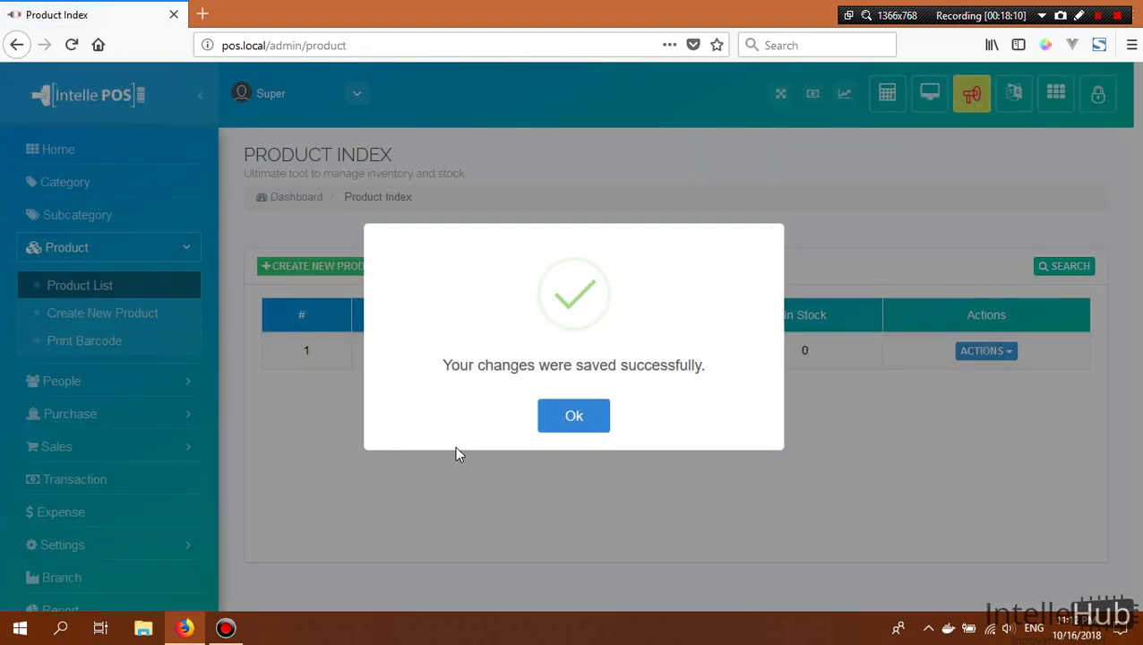
{"action": "left_click", "coordinate": [565, 418]}
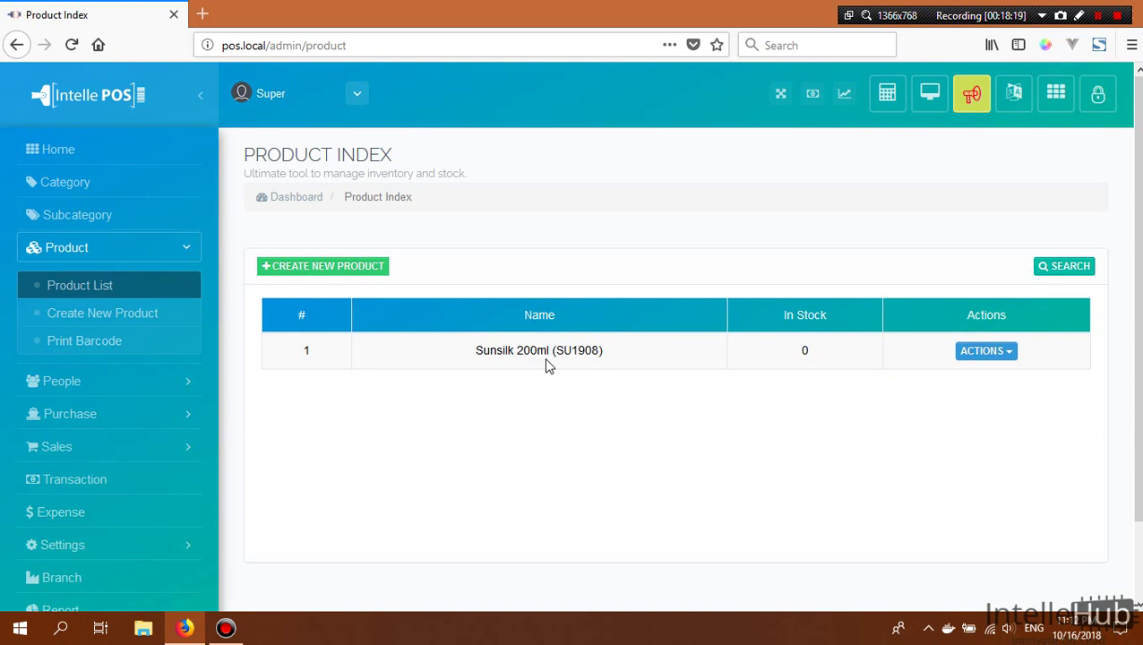
{"action": "left_click", "coordinate": [981, 359]}
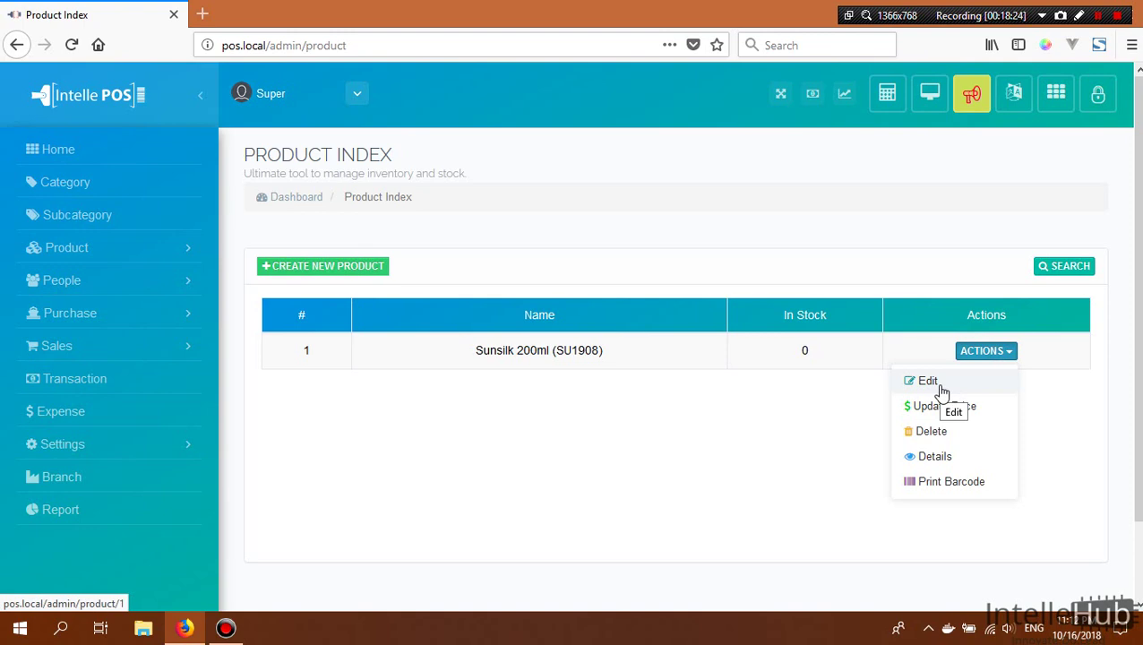
{"action": "left_click", "coordinate": [958, 408]}
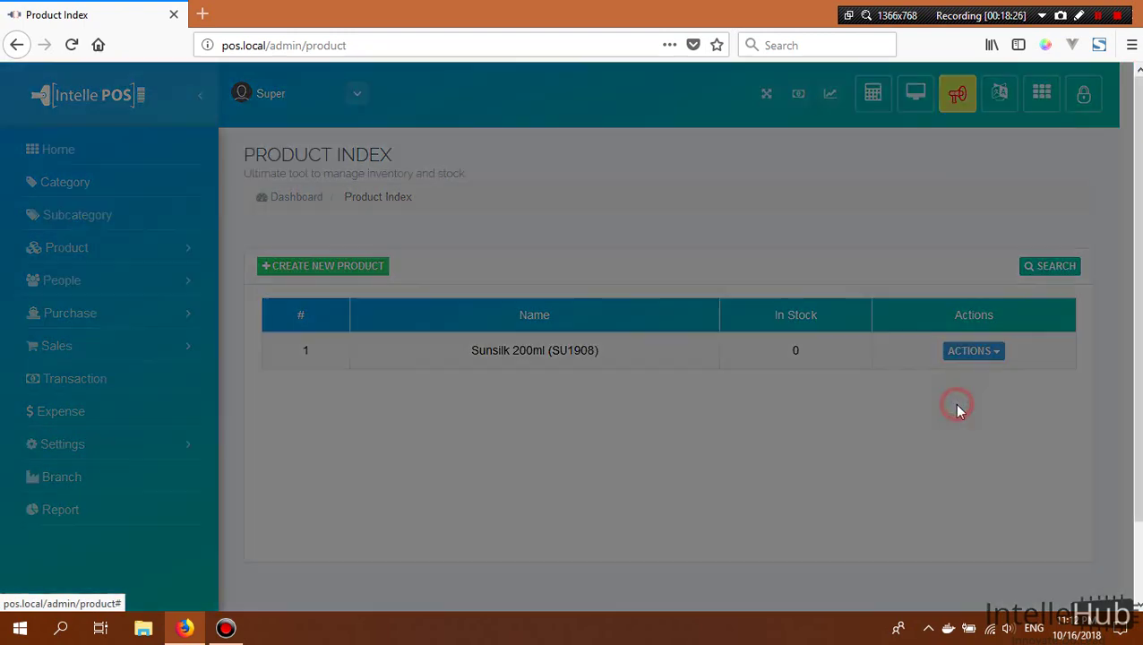
{"action": "left_click", "coordinate": [726, 314]}
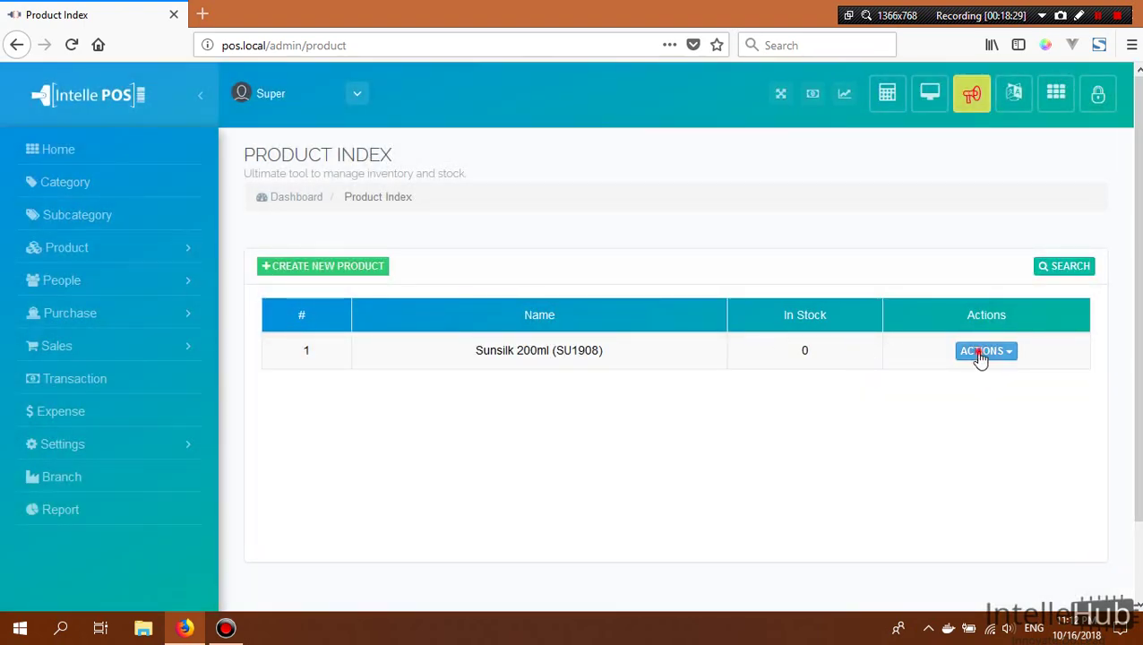
{"action": "left_click", "coordinate": [978, 353]}
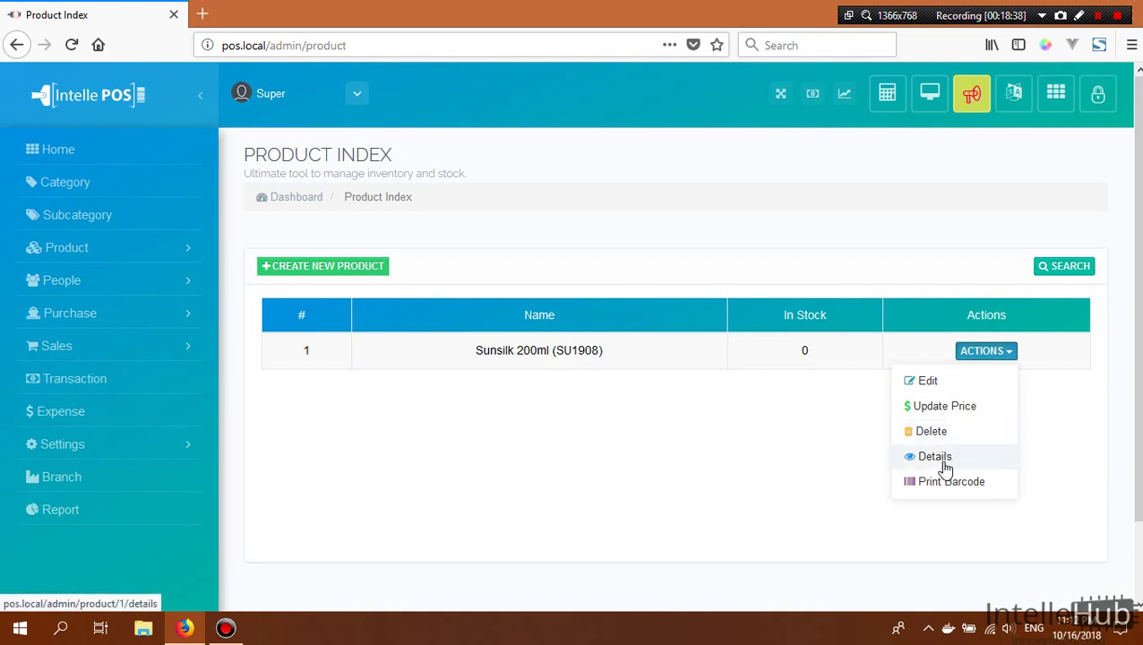
Open the Sunsilk 200ml details and view its Purchase History, Sales History and Details tabs.
{"action": "left_click", "coordinate": [934, 458]}
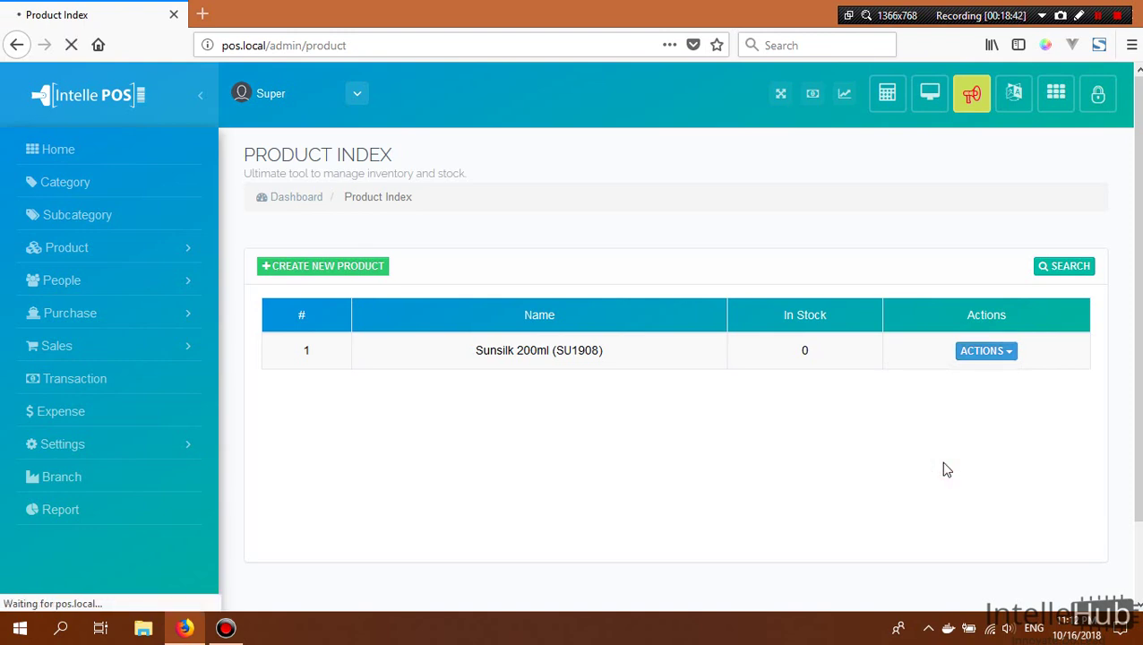
{"action": "scroll", "coordinate": [774, 457], "scroll_direction": "down", "scroll_amount": 3}
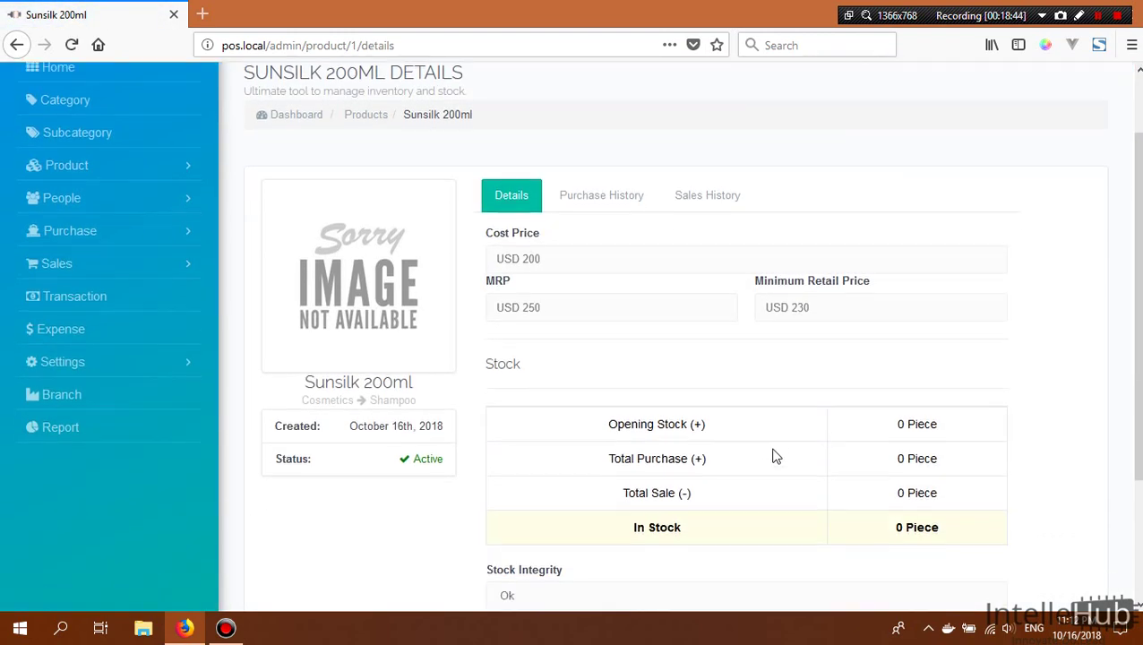
{"action": "scroll", "coordinate": [774, 457], "scroll_direction": "up", "scroll_amount": 3}
{"action": "scroll", "coordinate": [776, 457], "scroll_direction": "down", "scroll_amount": 3}
{"action": "scroll", "coordinate": [775, 457], "scroll_direction": "up", "scroll_amount": 1}
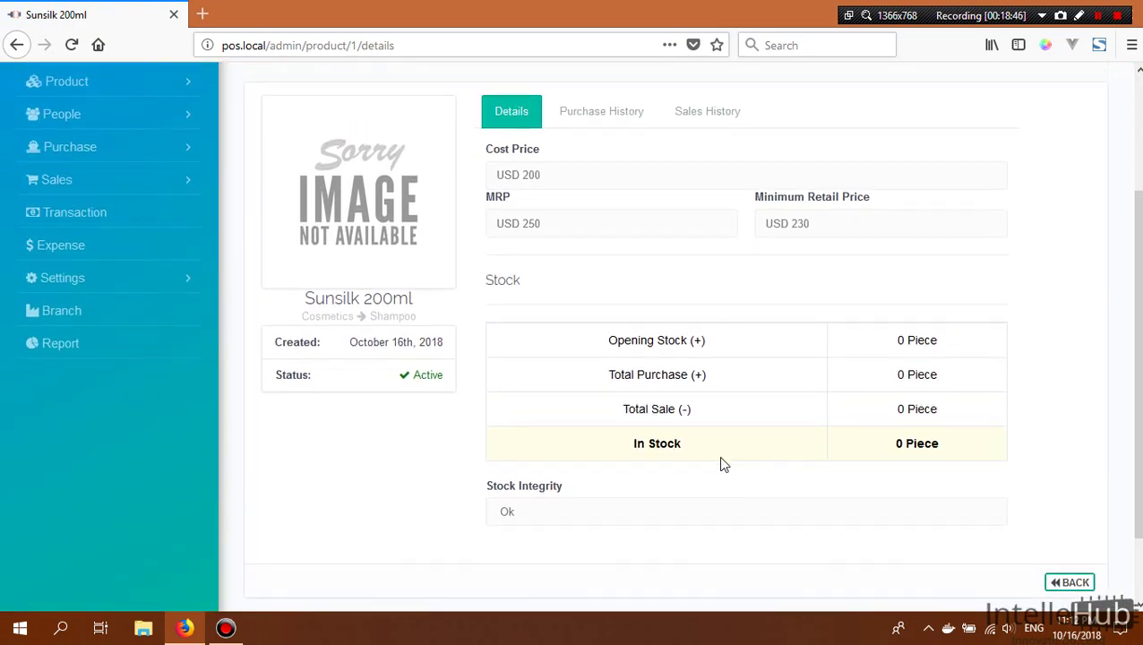
{"action": "left_click_drag", "start_coordinate": [629, 444], "coordinate": [938, 443]}
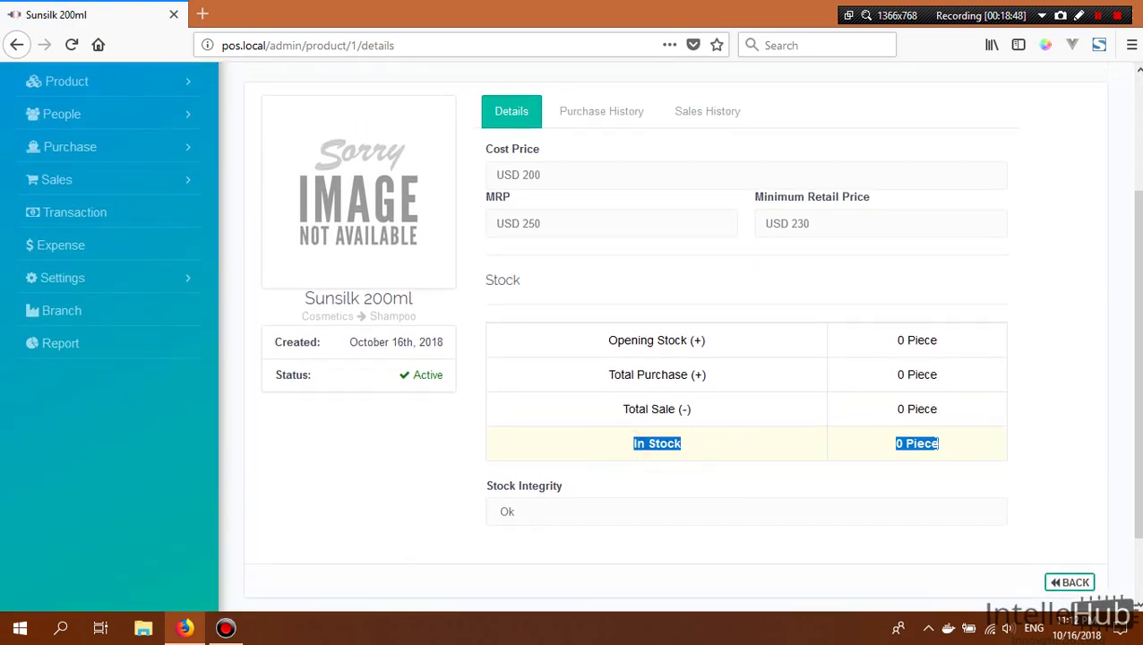
{"action": "scroll", "coordinate": [627, 442], "scroll_direction": "up", "scroll_amount": 1}
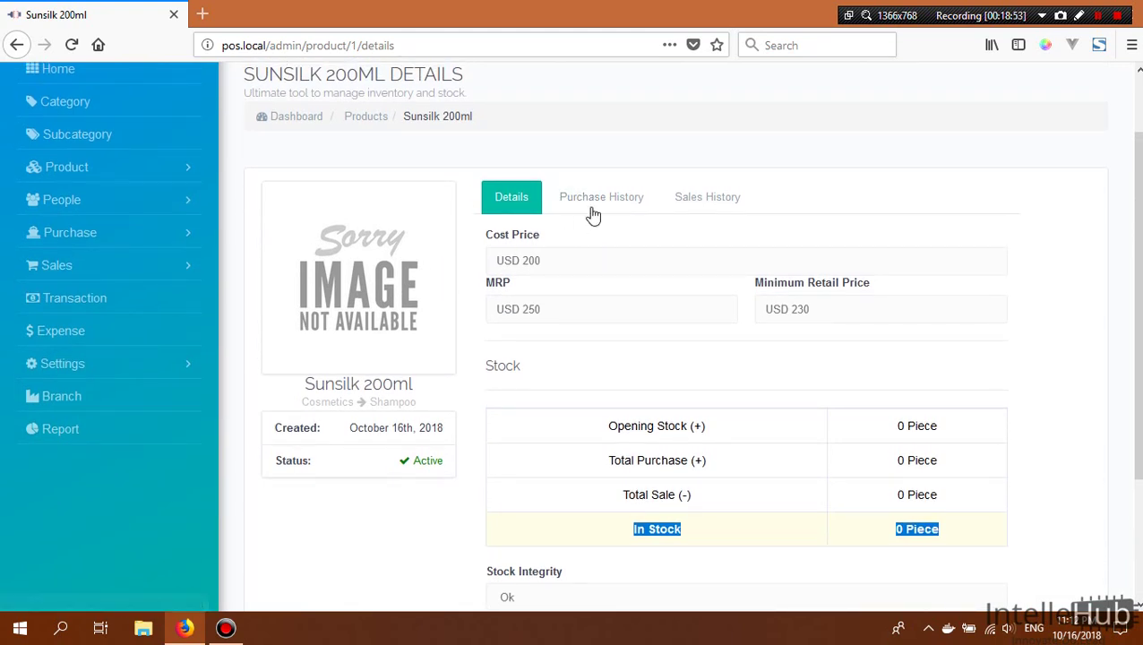
{"action": "left_click", "coordinate": [606, 197]}
{"action": "left_click", "coordinate": [722, 201]}
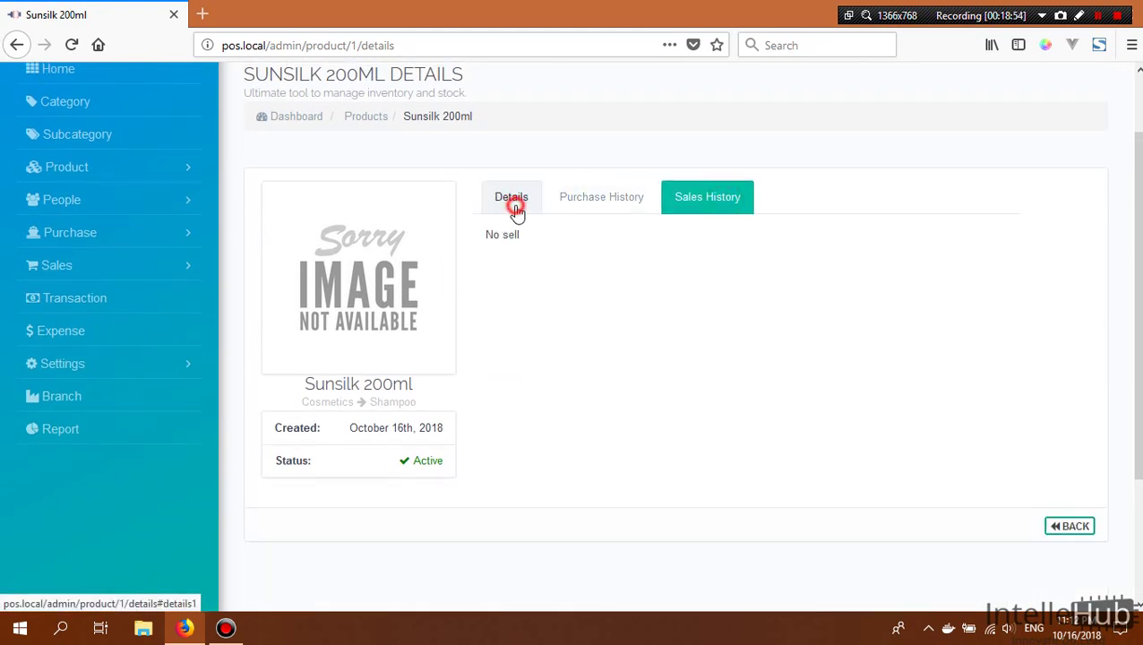
{"action": "left_click", "coordinate": [516, 206]}
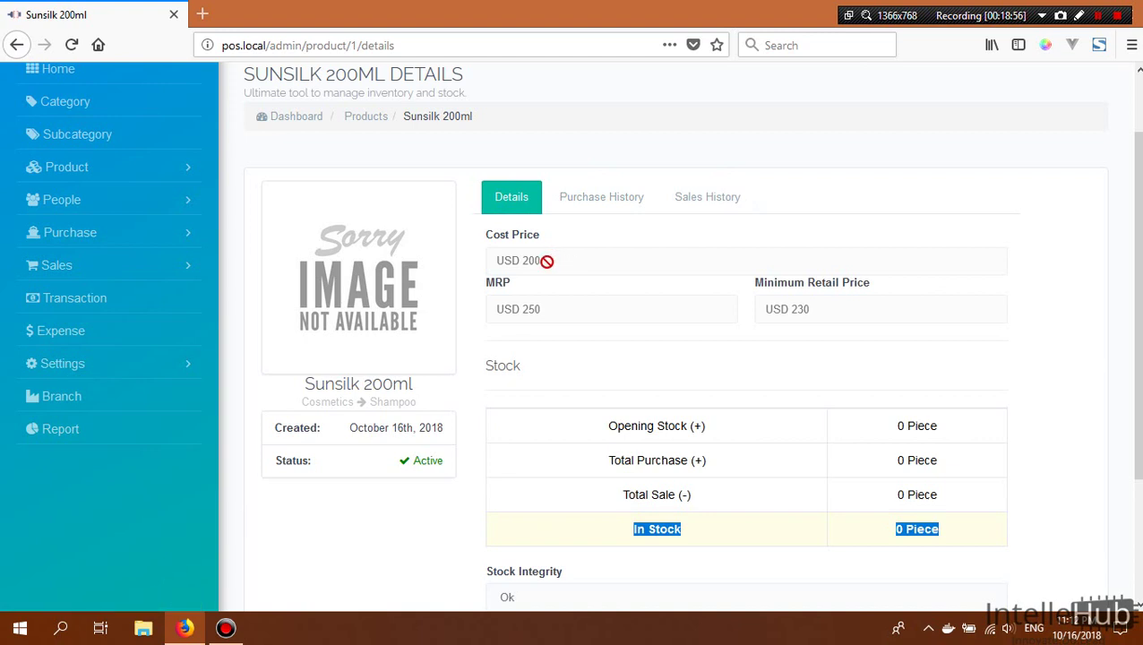
Point out the Stock Integrity label, then return to the Product Index.
{"action": "scroll", "coordinate": [537, 377], "scroll_direction": "down", "scroll_amount": 2}
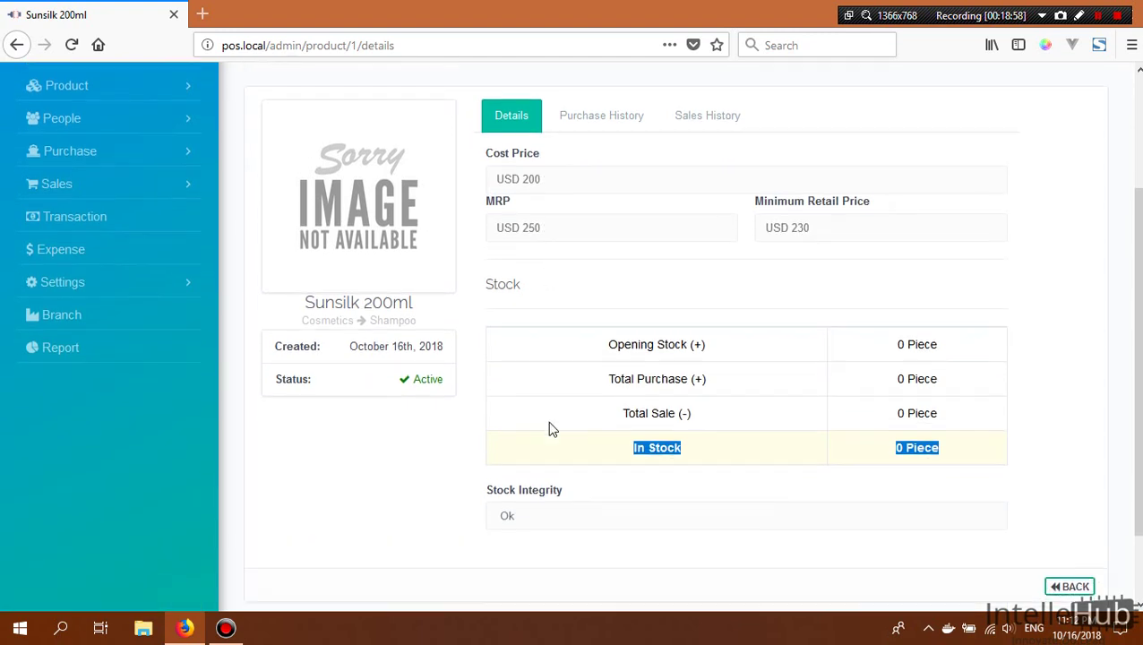
{"action": "mouse_move", "coordinate": [498, 491]}
{"action": "left_click_drag", "start_coordinate": [494, 489], "coordinate": [559, 492]}
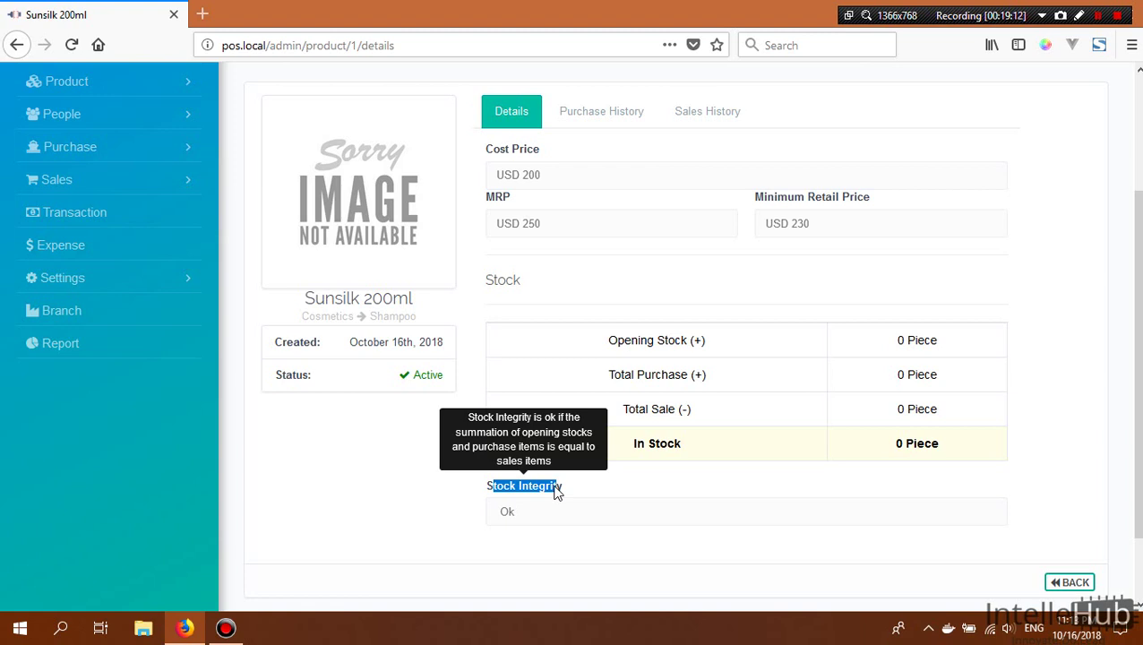
{"action": "left_click", "coordinate": [651, 437]}
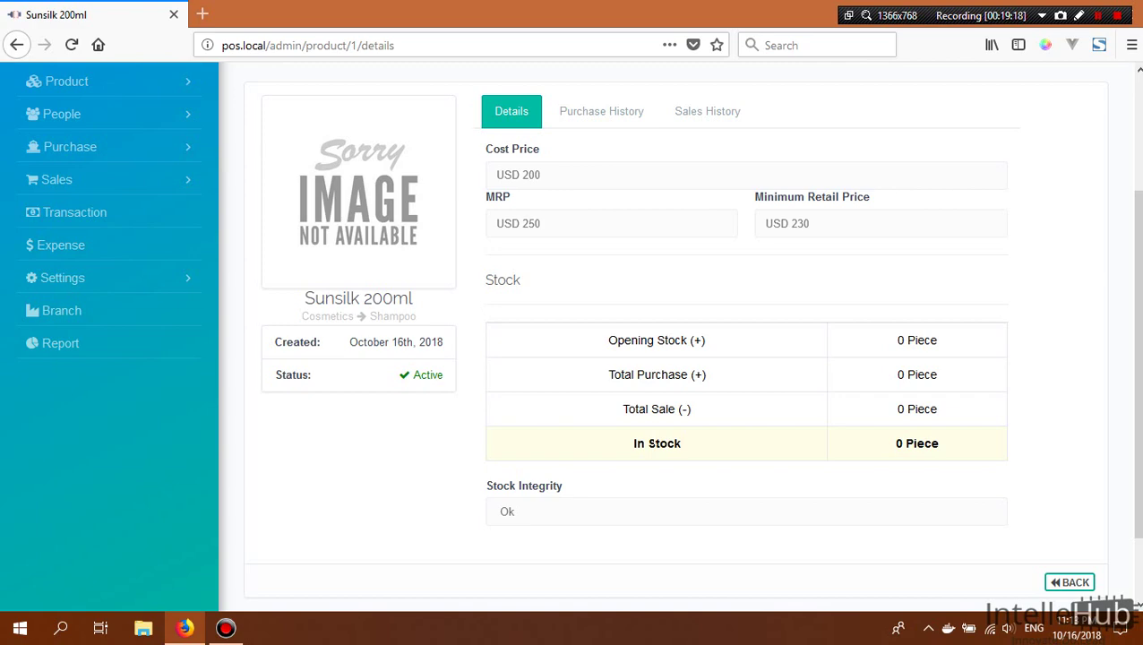
{"action": "scroll", "coordinate": [654, 443], "scroll_direction": "up", "scroll_amount": 2}
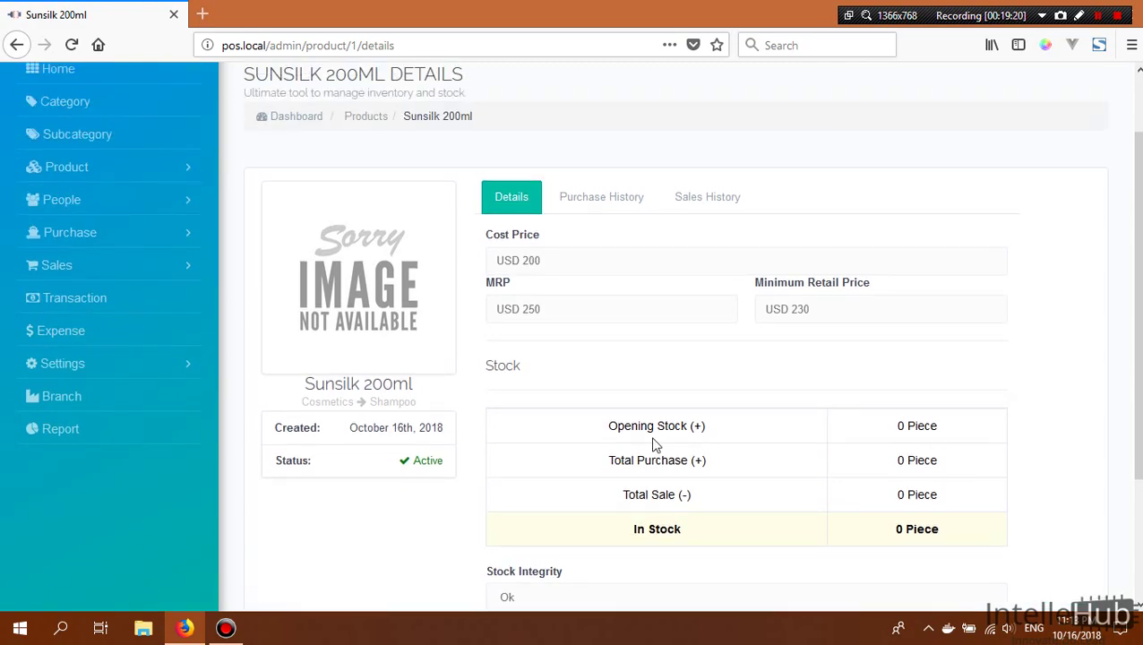
{"action": "scroll", "coordinate": [655, 444], "scroll_direction": "up", "scroll_amount": 1}
{"action": "scroll", "coordinate": [655, 443], "scroll_direction": "down", "scroll_amount": 5}
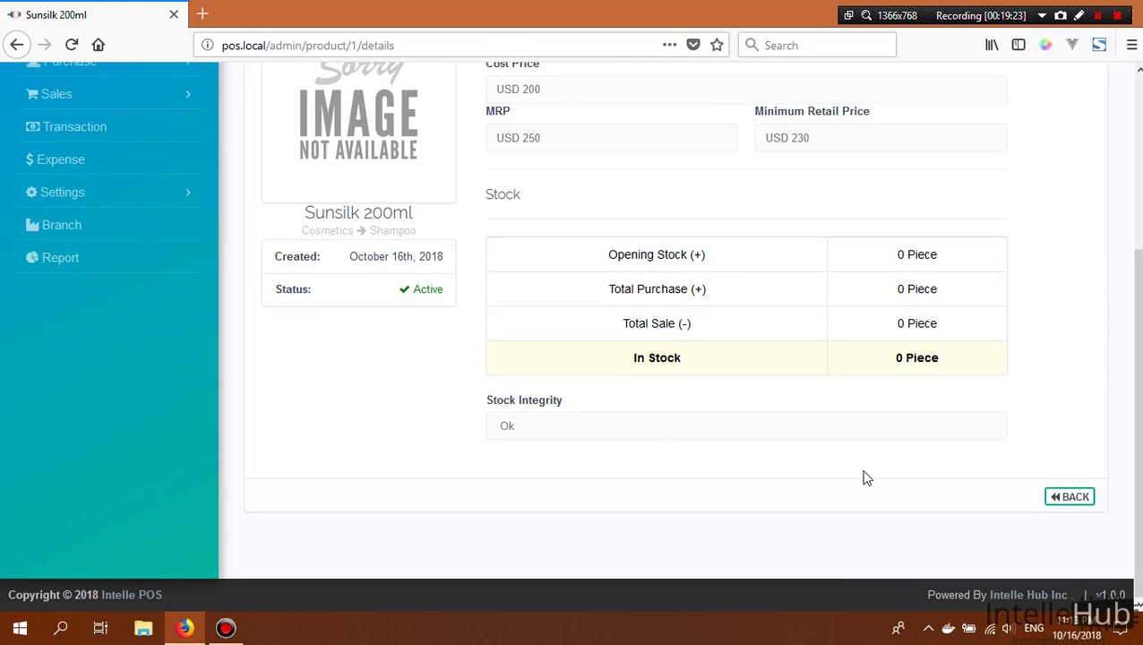
{"action": "left_click", "coordinate": [1076, 499]}
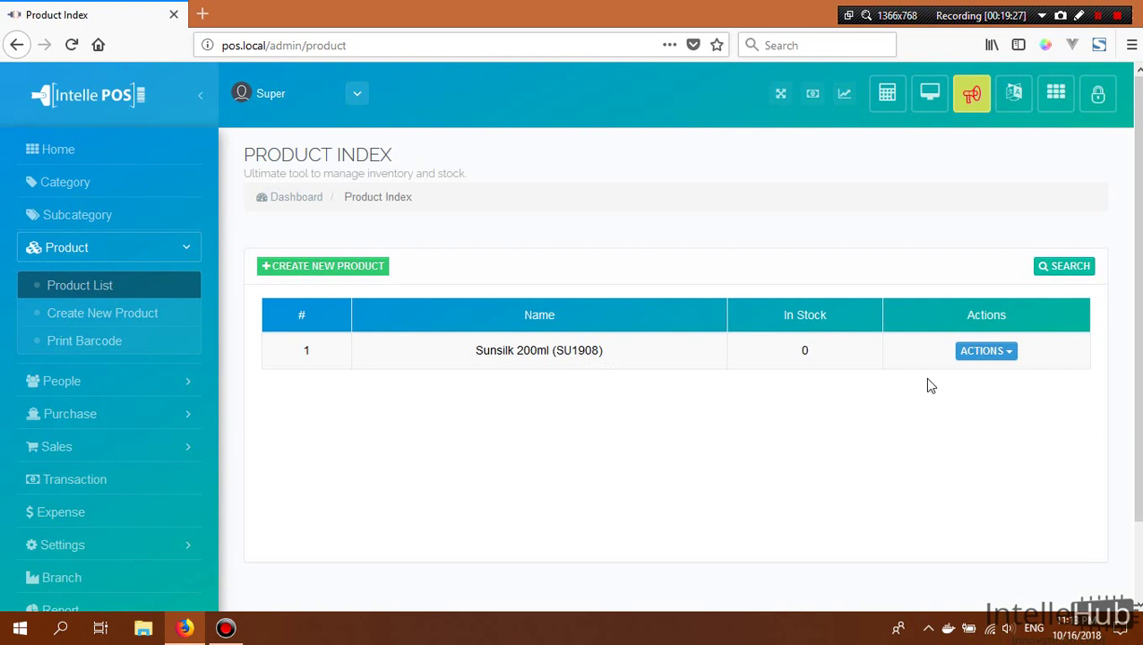
Choose Print Barcode from the Sunsilk 200ml row's ACTIONS menu.
{"action": "left_click", "coordinate": [985, 354]}
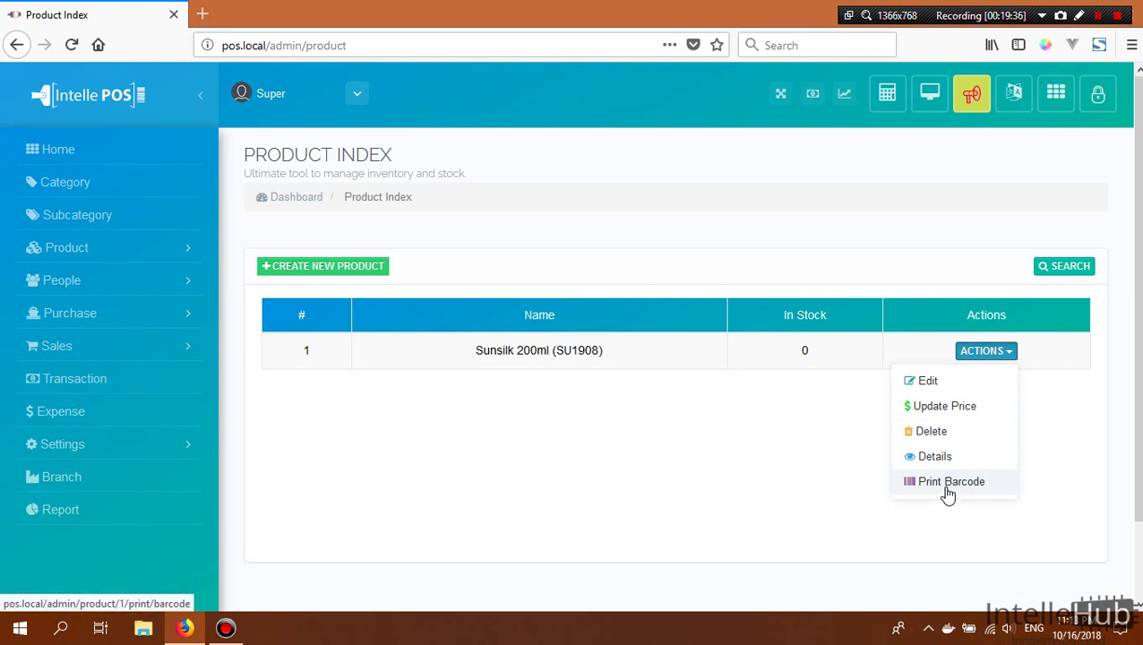
{"action": "left_click", "coordinate": [946, 490]}
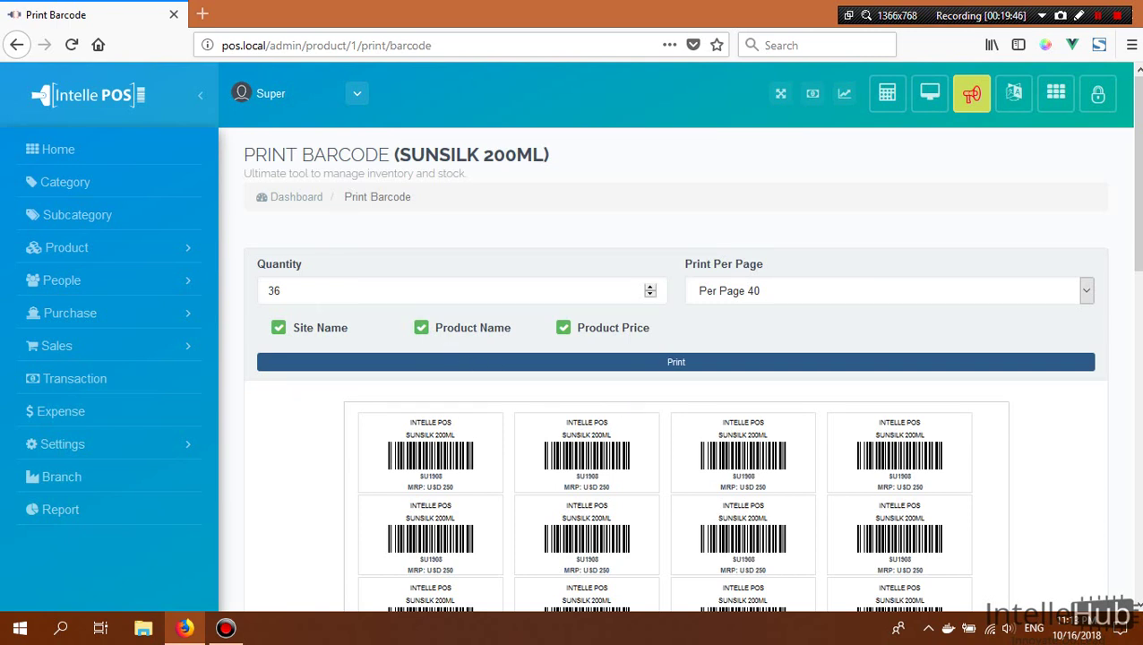
{"action": "double_click", "coordinate": [306, 296]}
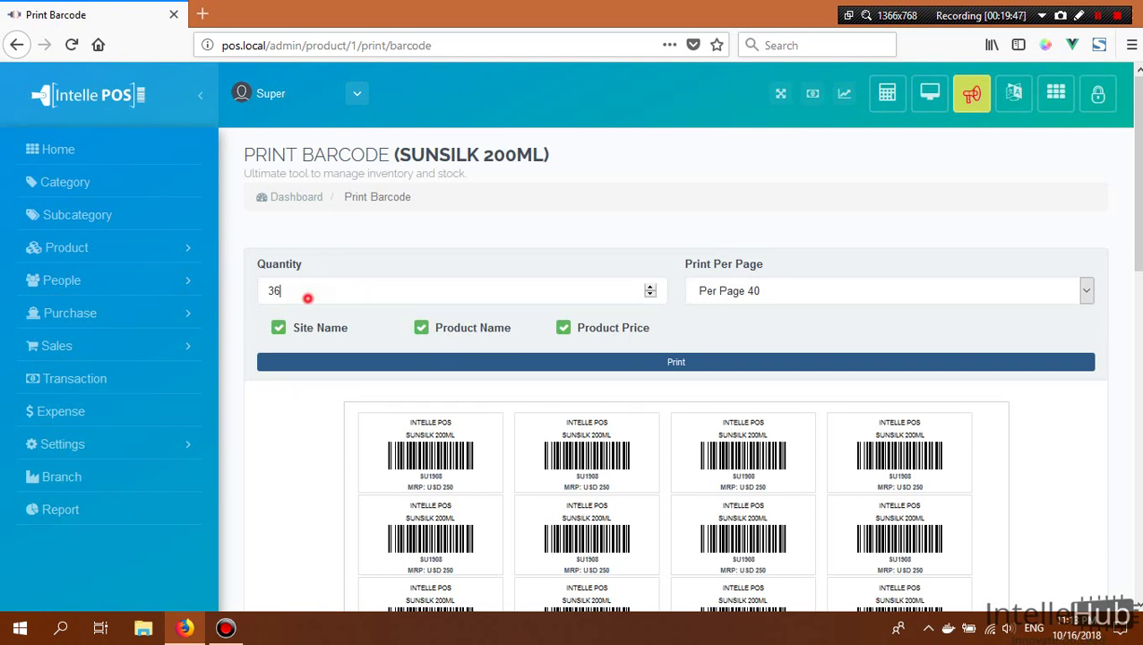
{"action": "left_click", "coordinate": [254, 451]}
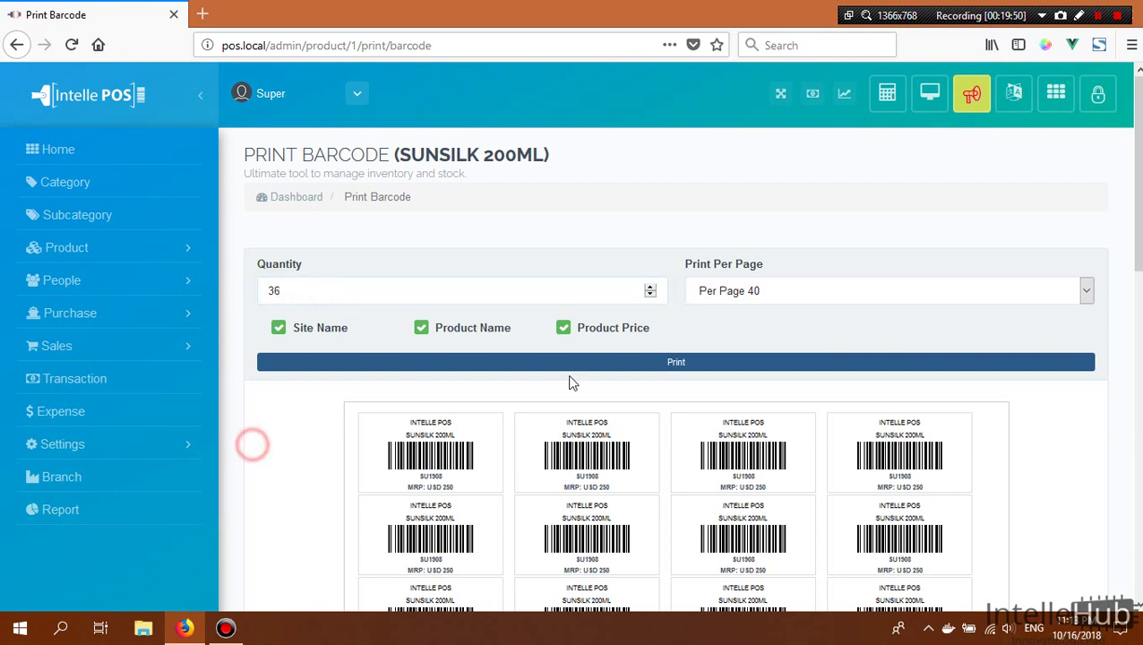
{"action": "left_click", "coordinate": [777, 293]}
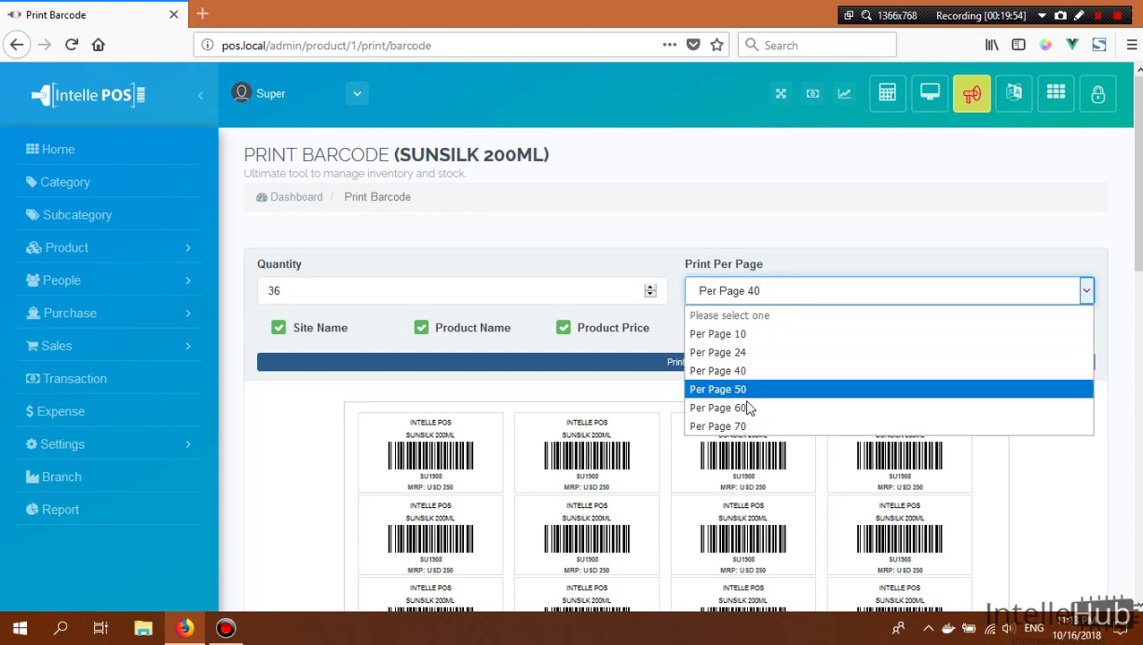
{"action": "left_click", "coordinate": [750, 371]}
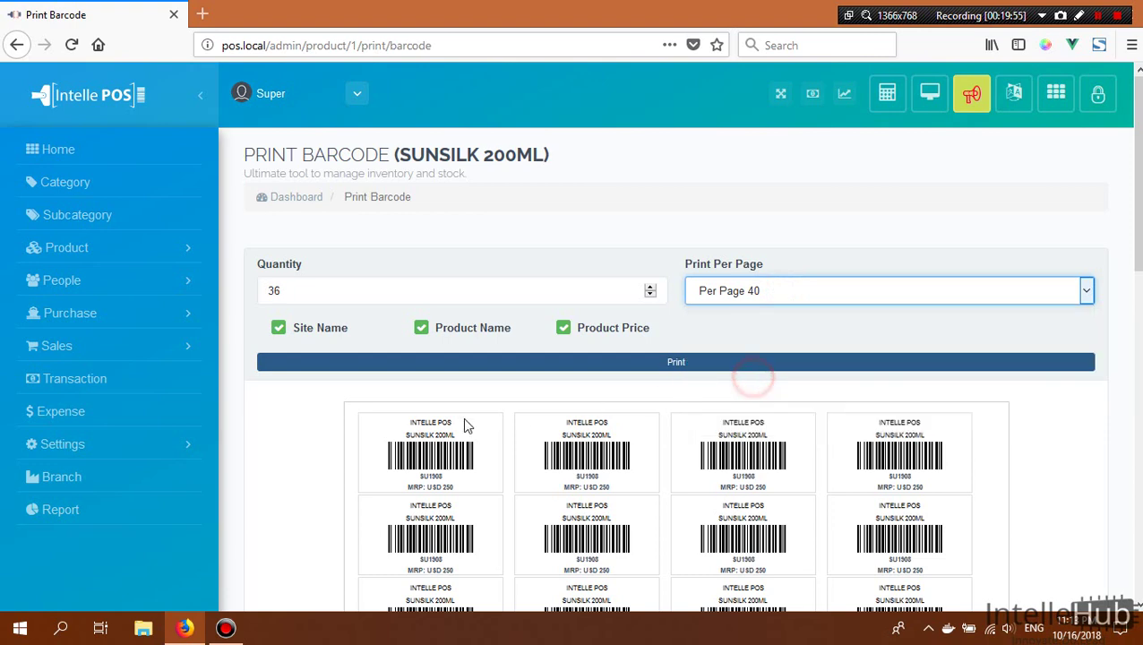
{"action": "left_click", "coordinate": [320, 469]}
{"action": "scroll", "coordinate": [314, 305], "scroll_direction": "down", "scroll_amount": 2}
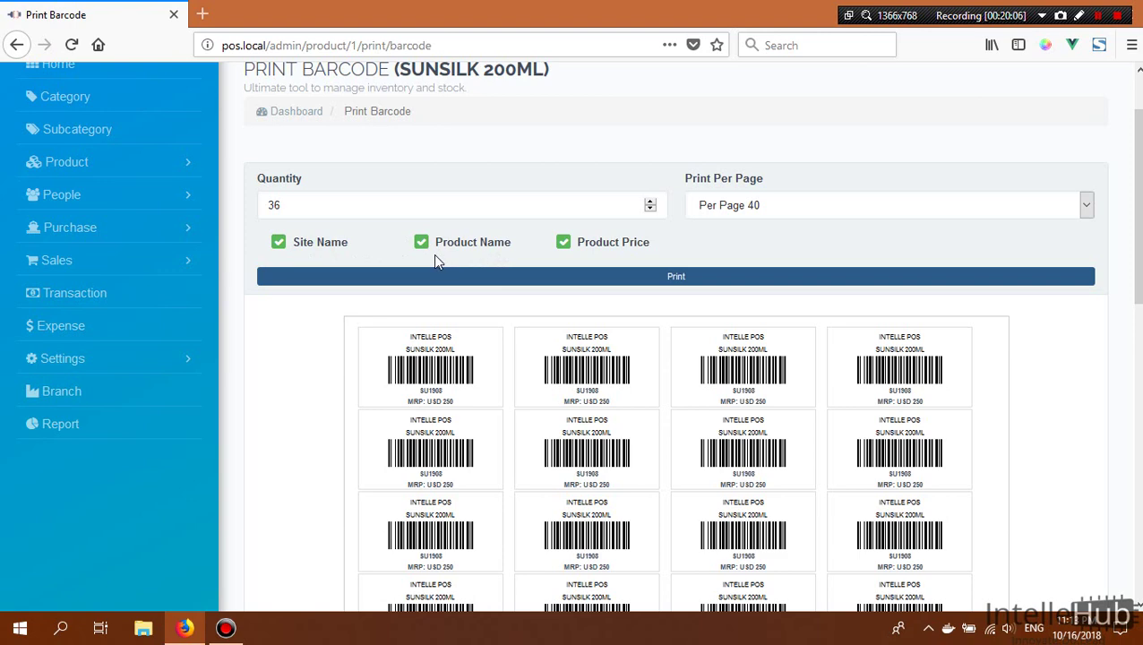
{"action": "left_click", "coordinate": [659, 278]}
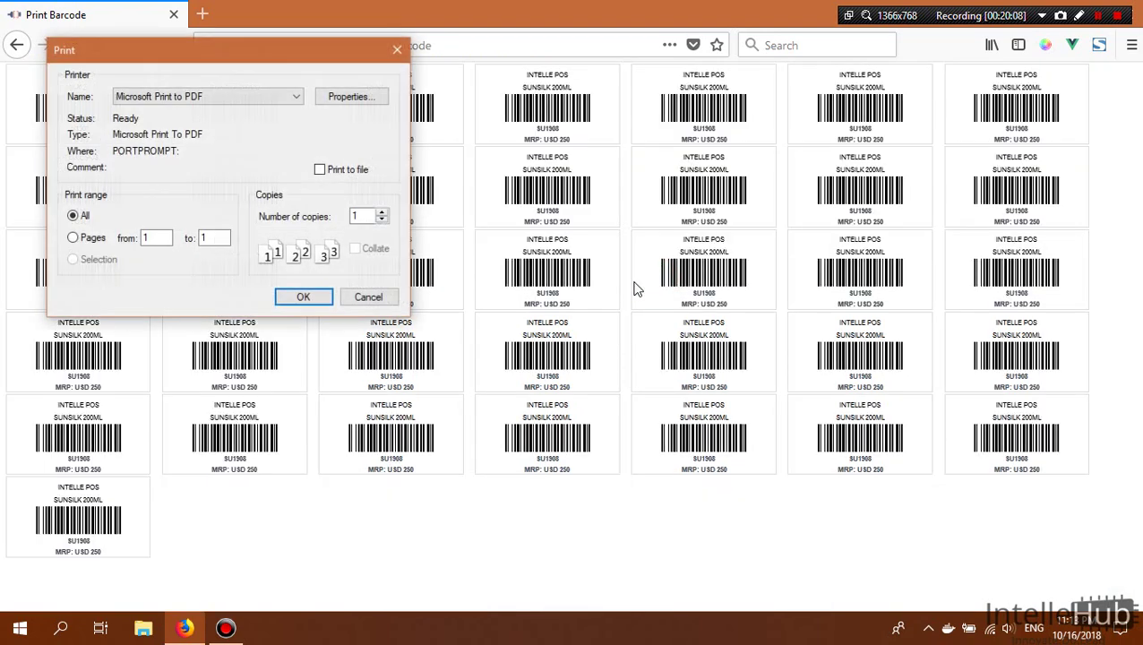
{"action": "left_click", "coordinate": [369, 298]}
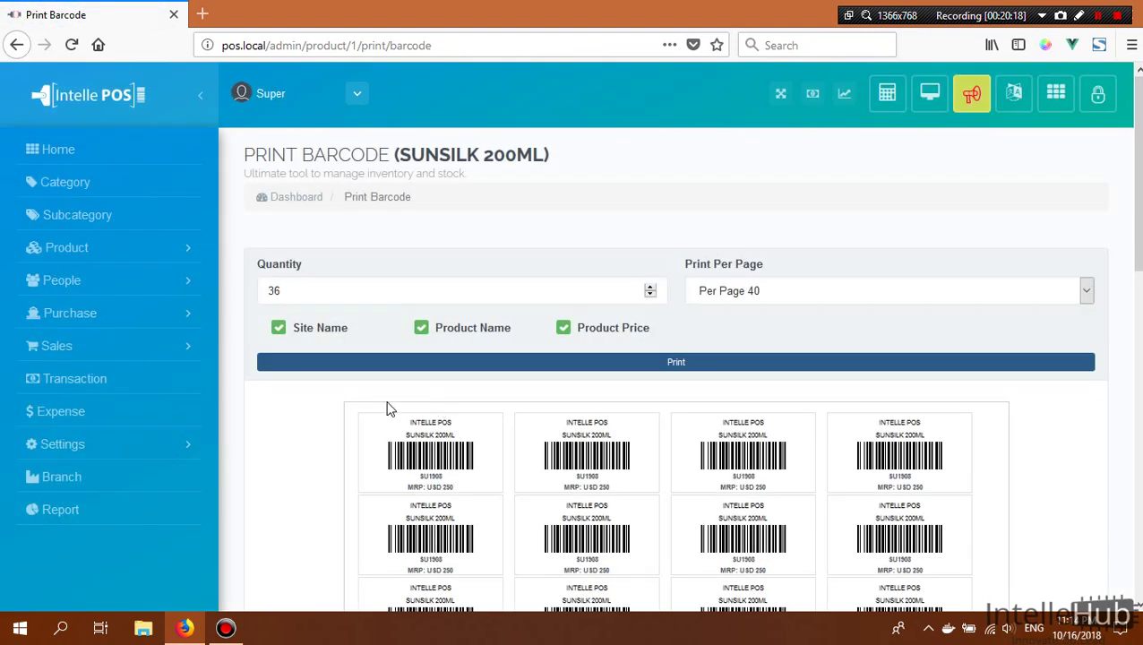
Open the general Print Barcode page from the Product menu, then expand the Product menu again.
{"action": "left_click", "coordinate": [97, 256]}
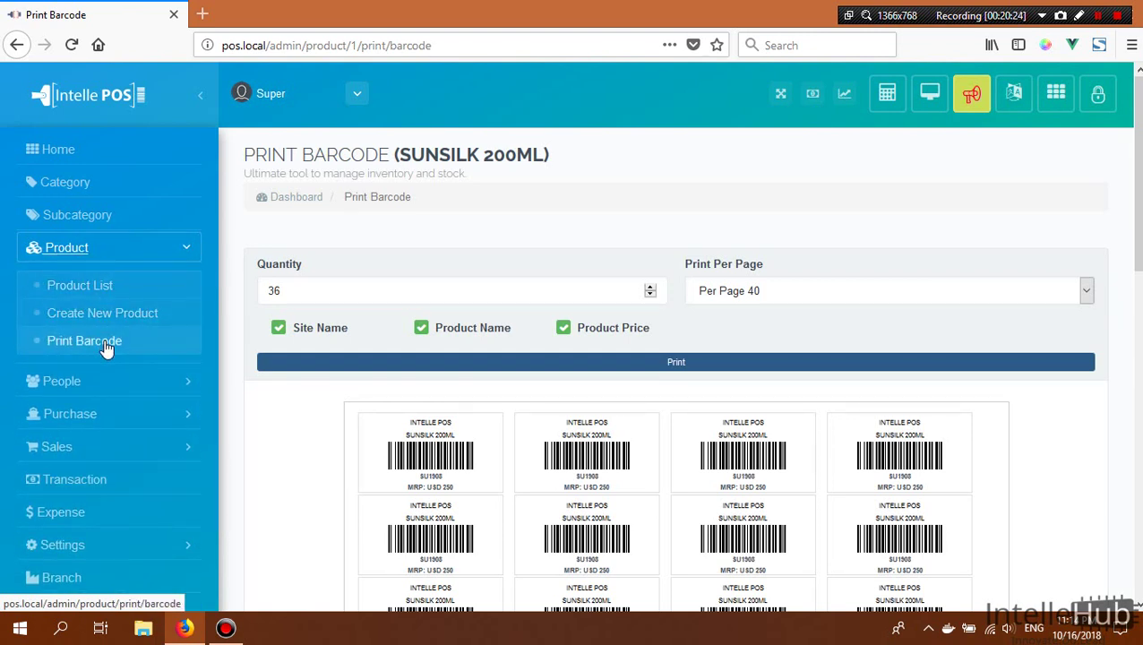
{"action": "left_click", "coordinate": [106, 348]}
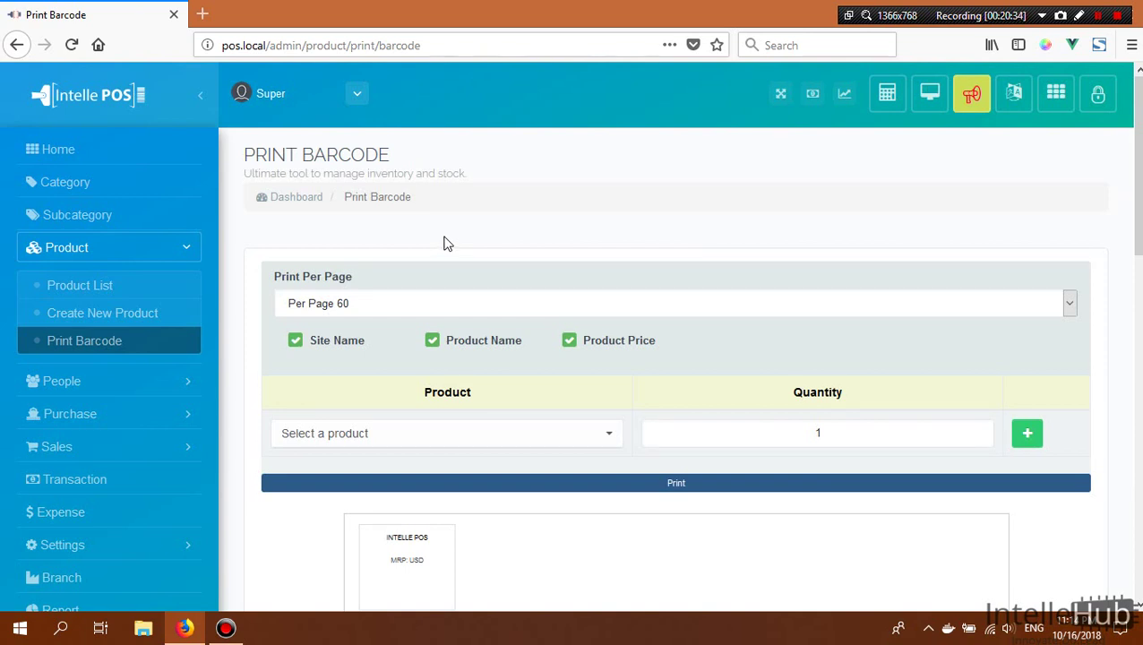
{"action": "left_click", "coordinate": [495, 213]}
{"action": "left_click", "coordinate": [366, 237]}
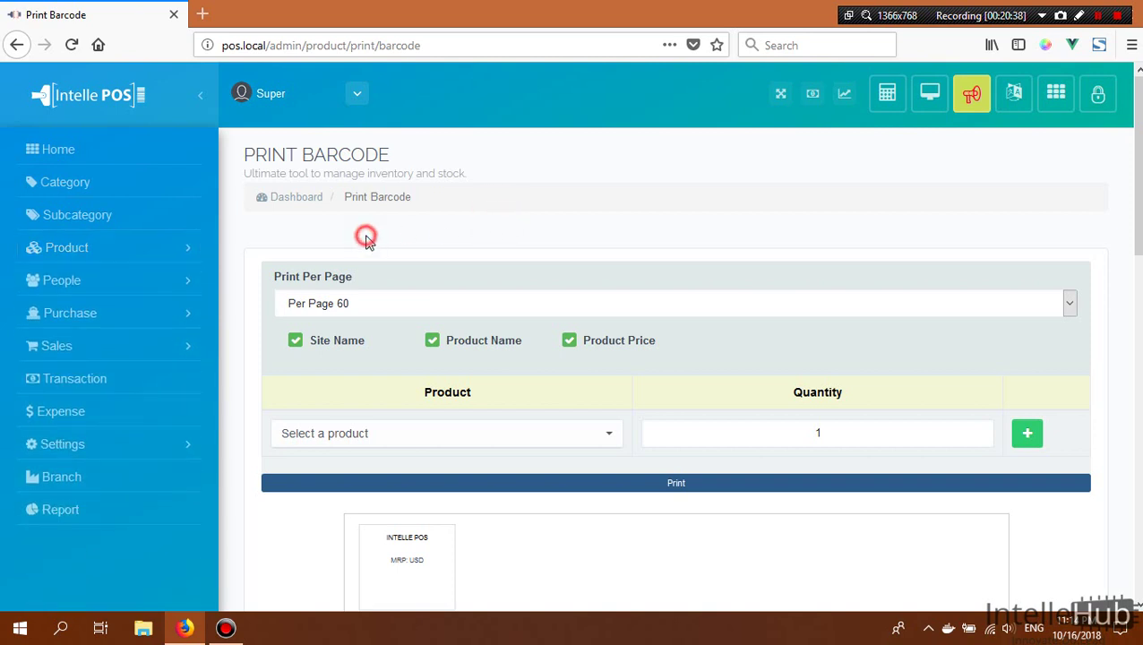
{"action": "left_click", "coordinate": [102, 248]}
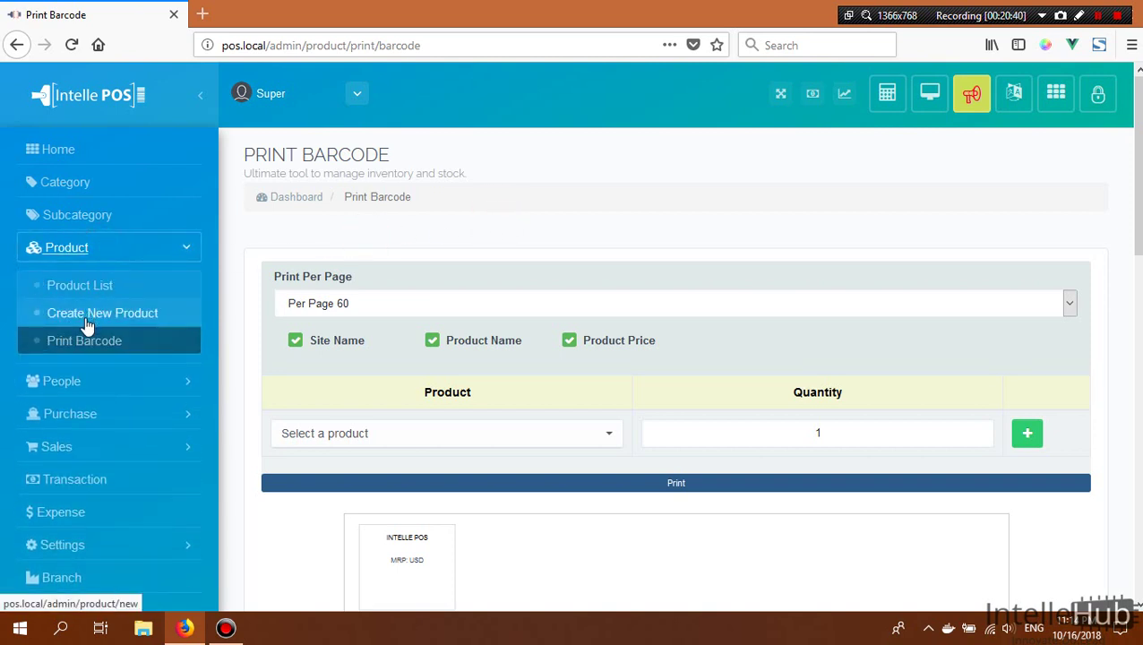
Start a new product named Tresemme with a random code, category Cosmetics and subcategory Shampoo.
{"action": "left_click", "coordinate": [86, 313]}
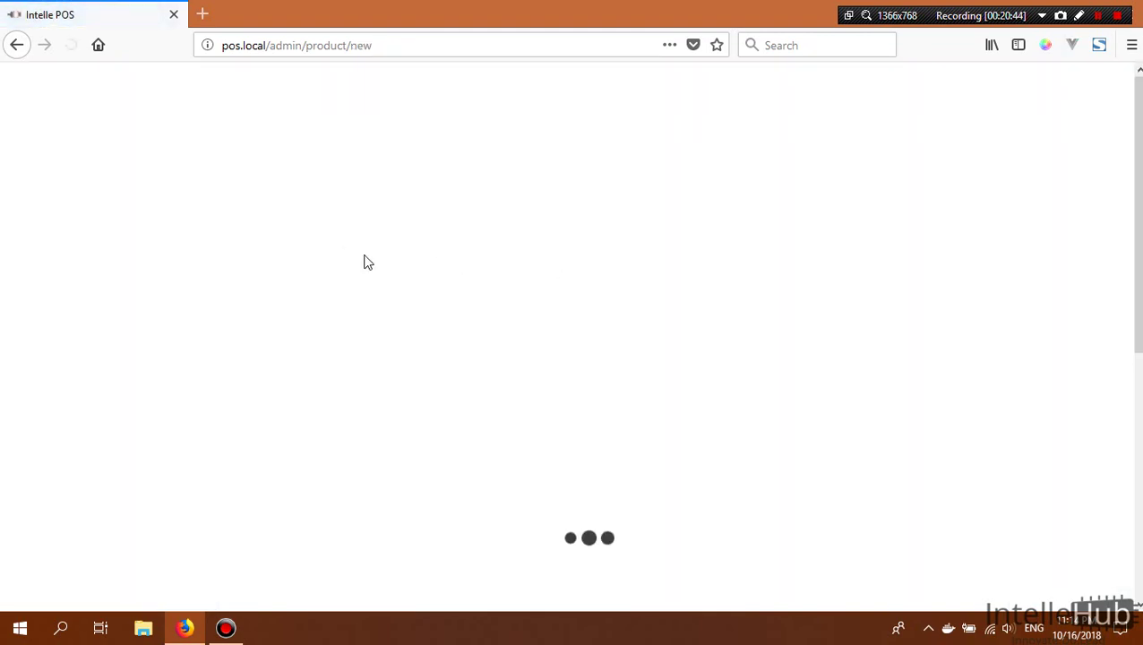
{"action": "left_click", "coordinate": [452, 326]}
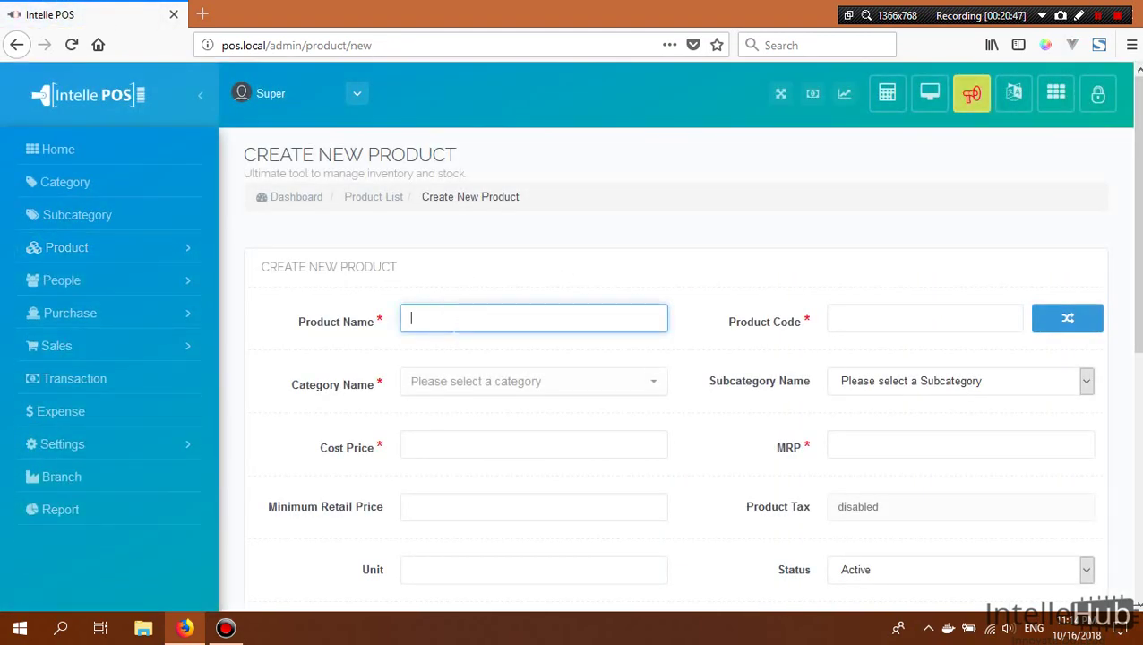
{"action": "type", "text": "Tre"}
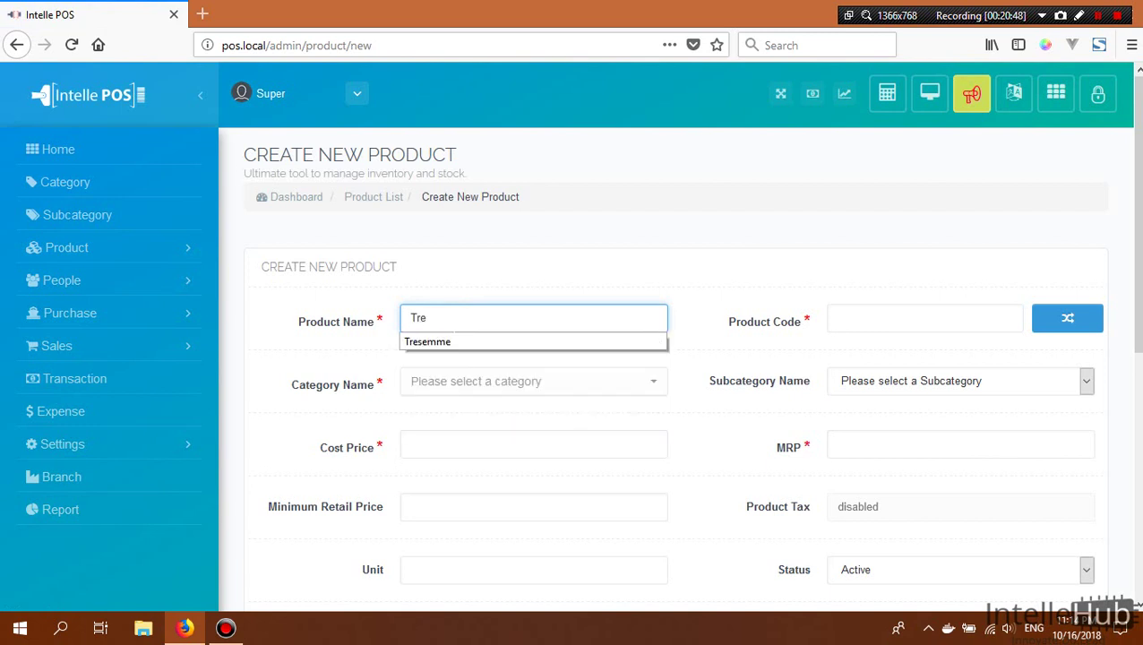
{"action": "type", "text": "semme"}
{"action": "left_click", "coordinate": [753, 234]}
{"action": "left_click", "coordinate": [1046, 332]}
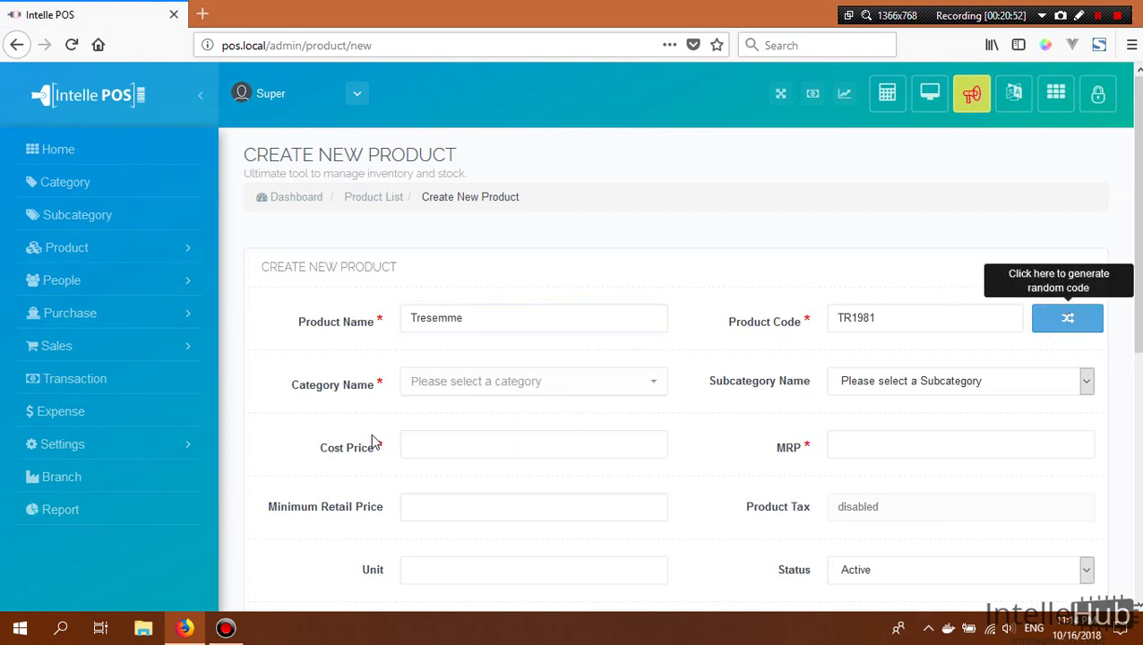
{"action": "left_click", "coordinate": [520, 392]}
{"action": "left_click", "coordinate": [466, 477]}
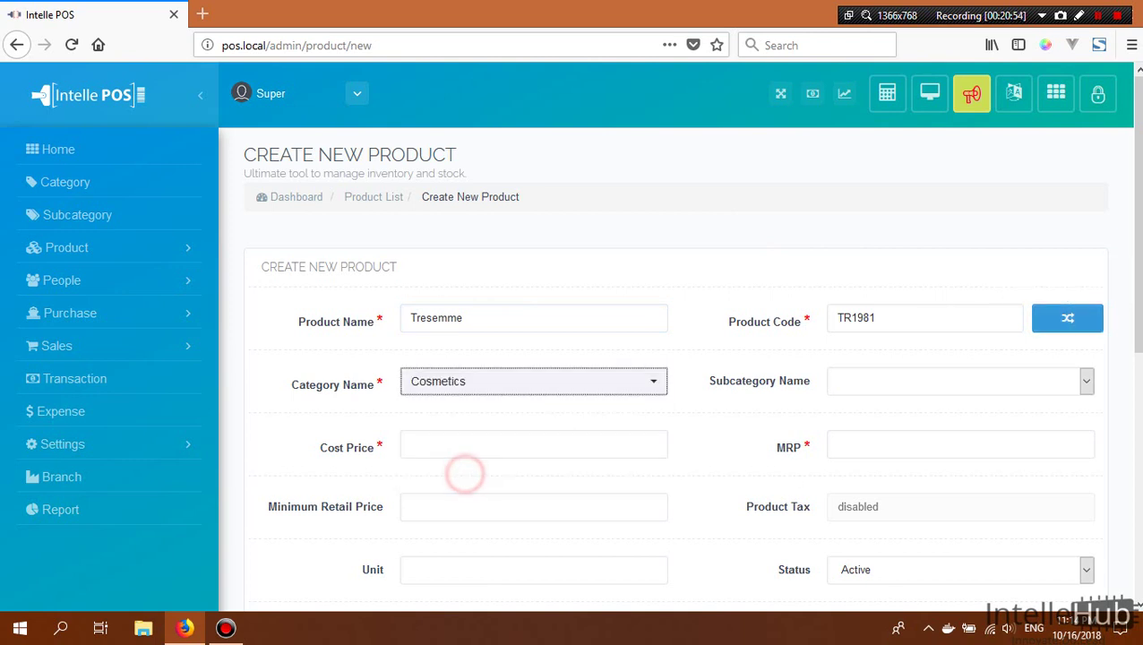
{"action": "left_click", "coordinate": [909, 390]}
{"action": "left_click", "coordinate": [719, 395]}
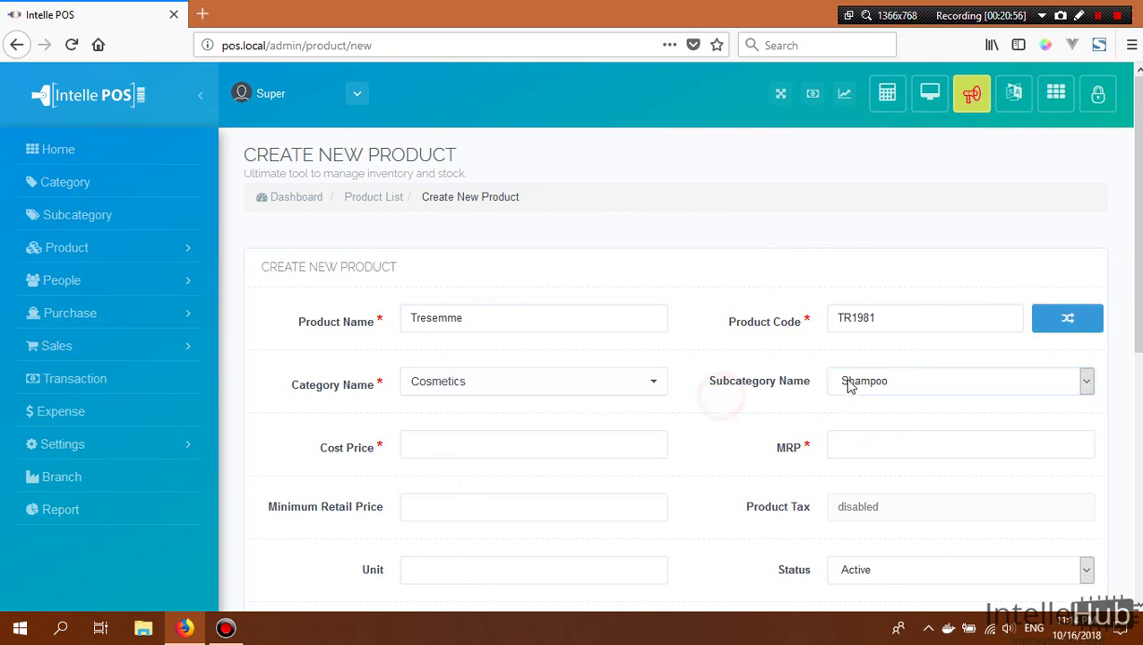
{"action": "left_click", "coordinate": [850, 386]}
Enter cost 280, MRP 330, minimum retail 300 and unit Piece, then save the product.
{"action": "left_click", "coordinate": [424, 442]}
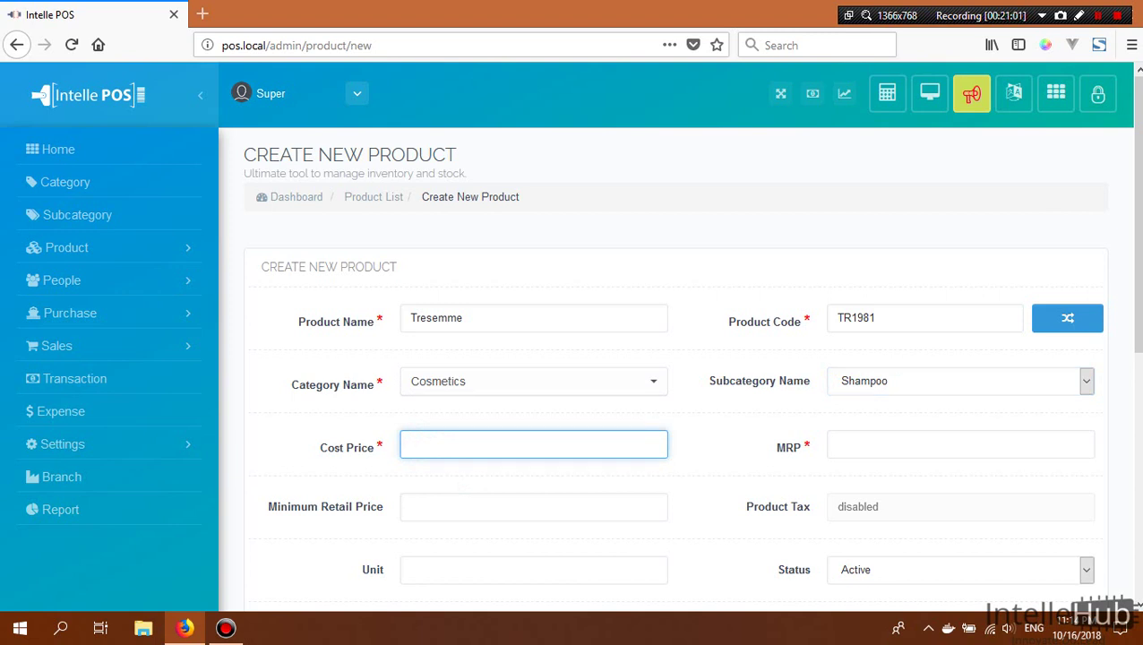
{"action": "type", "text": "280"}
{"action": "left_click", "coordinate": [896, 444]}
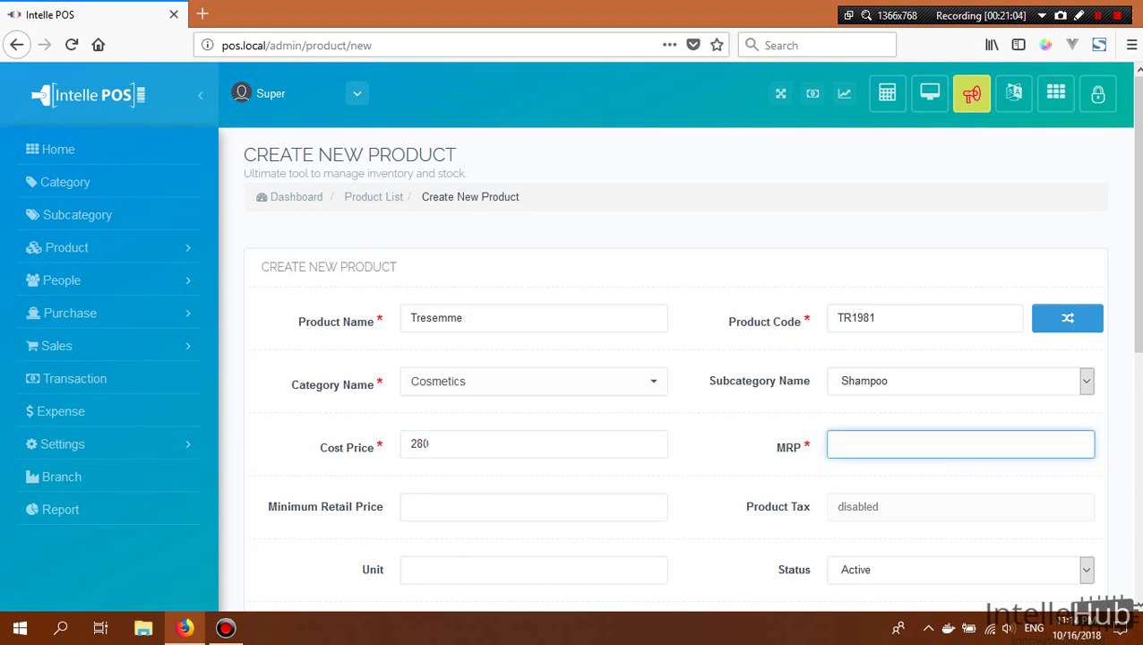
{"action": "type", "text": "3"}
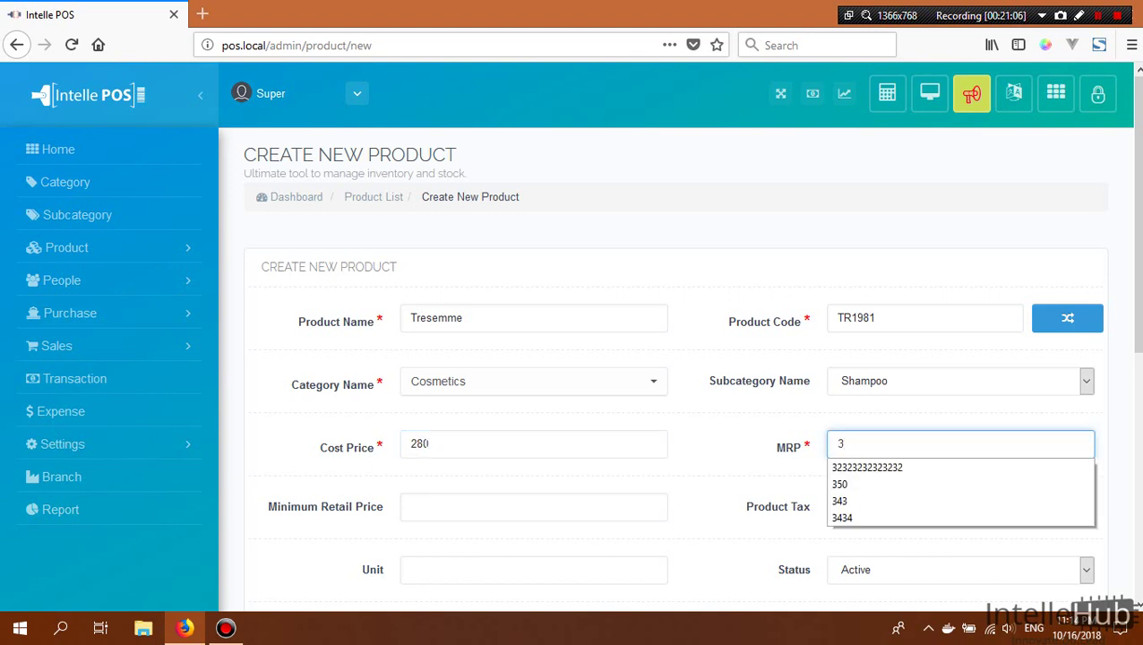
{"action": "type", "text": "30"}
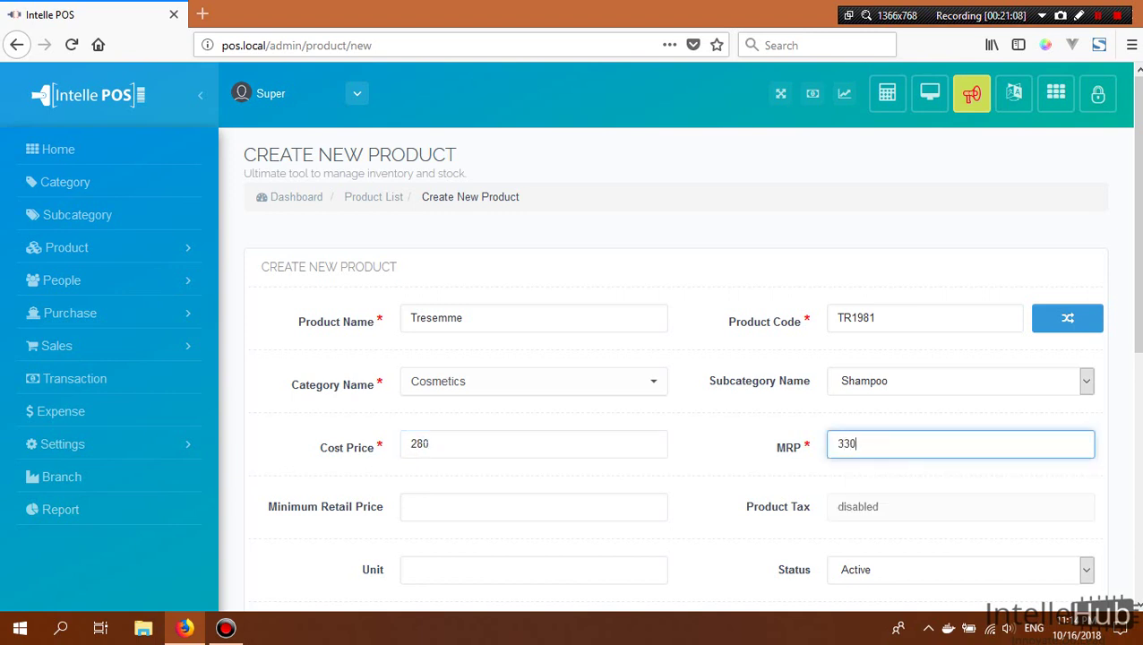
{"action": "left_click", "coordinate": [433, 504]}
{"action": "type", "text": "300"}
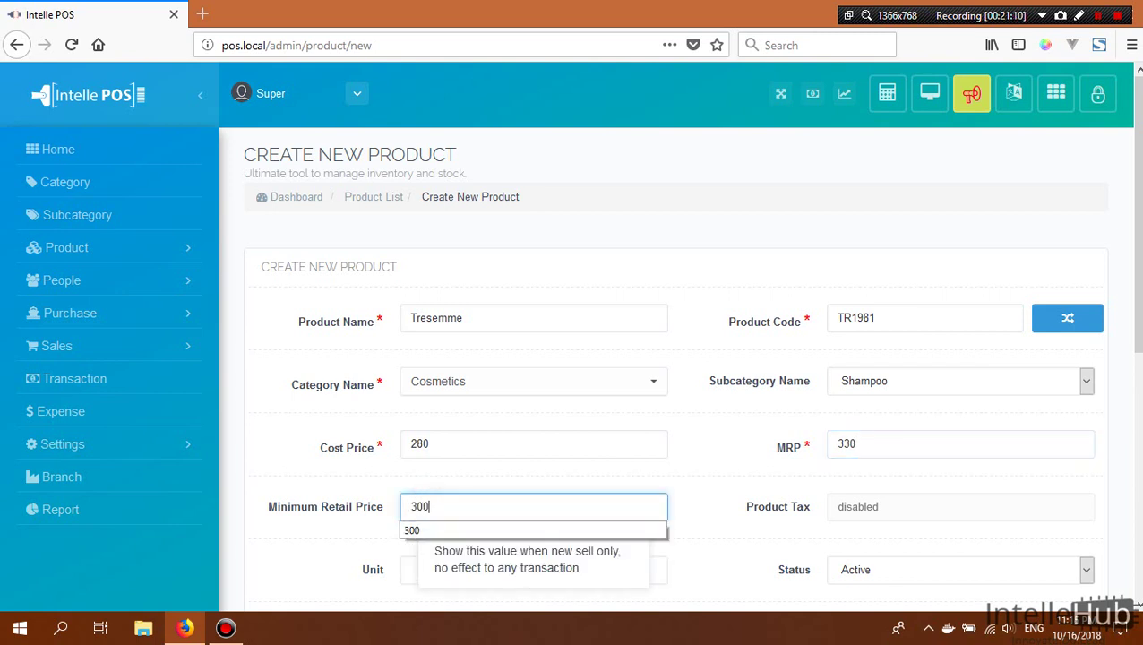
{"action": "left_click", "coordinate": [590, 487]}
{"action": "scroll", "coordinate": [538, 466], "scroll_direction": "down", "scroll_amount": 2}
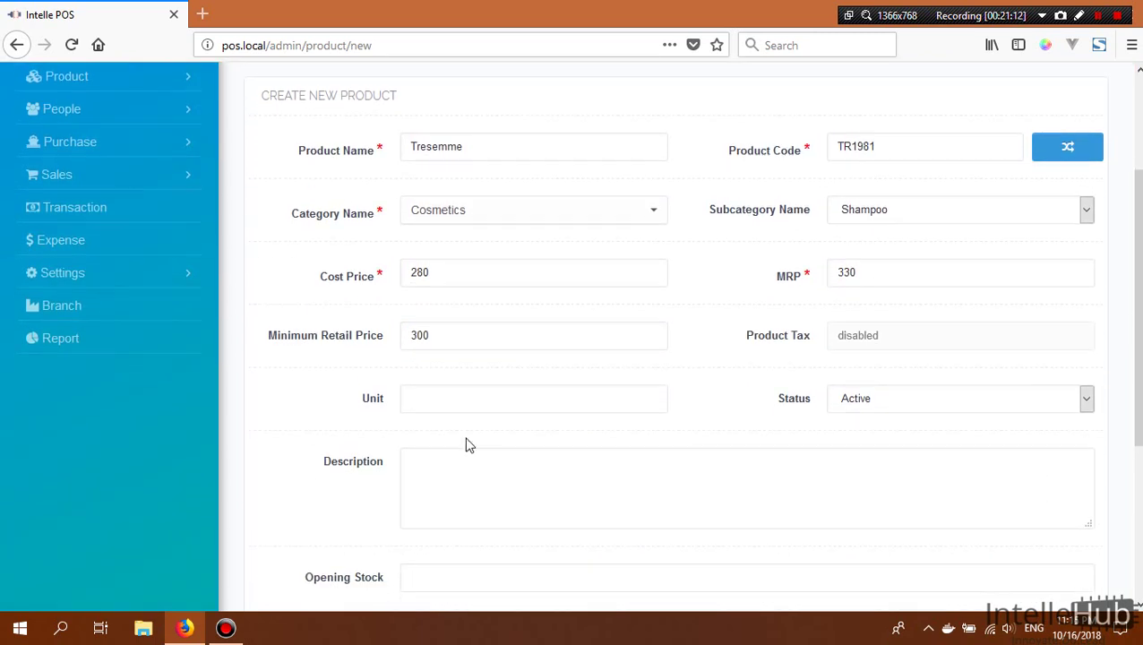
{"action": "left_click", "coordinate": [436, 410]}
{"action": "type", "text": "Piece"}
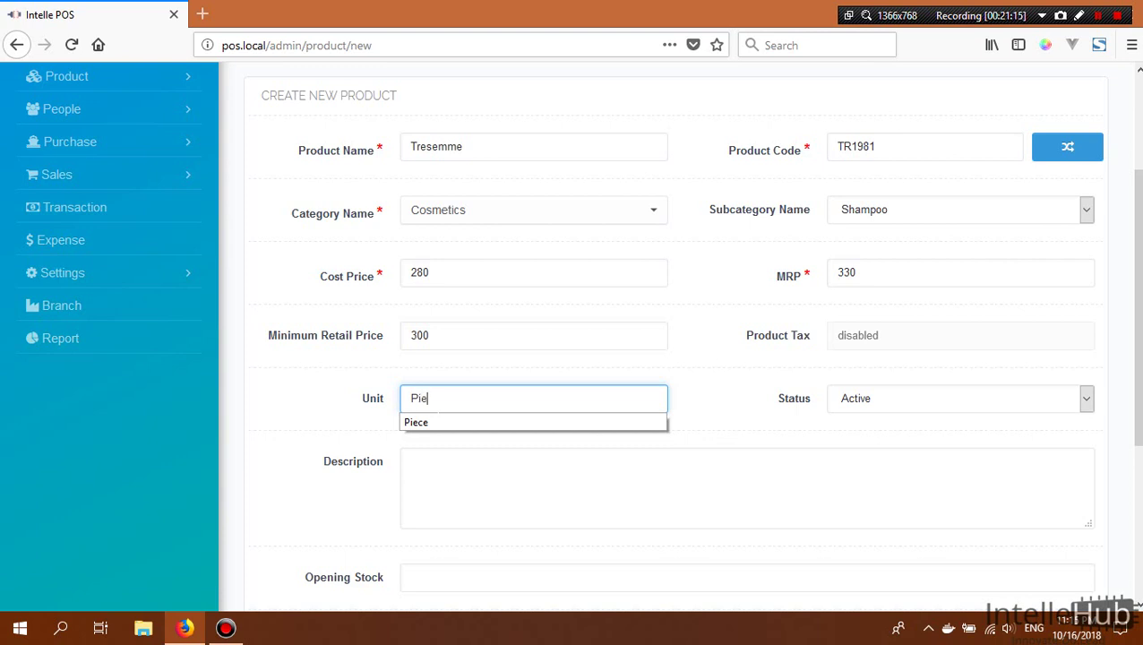
{"action": "left_click", "coordinate": [377, 451]}
{"action": "scroll", "coordinate": [377, 451], "scroll_direction": "down", "scroll_amount": 3}
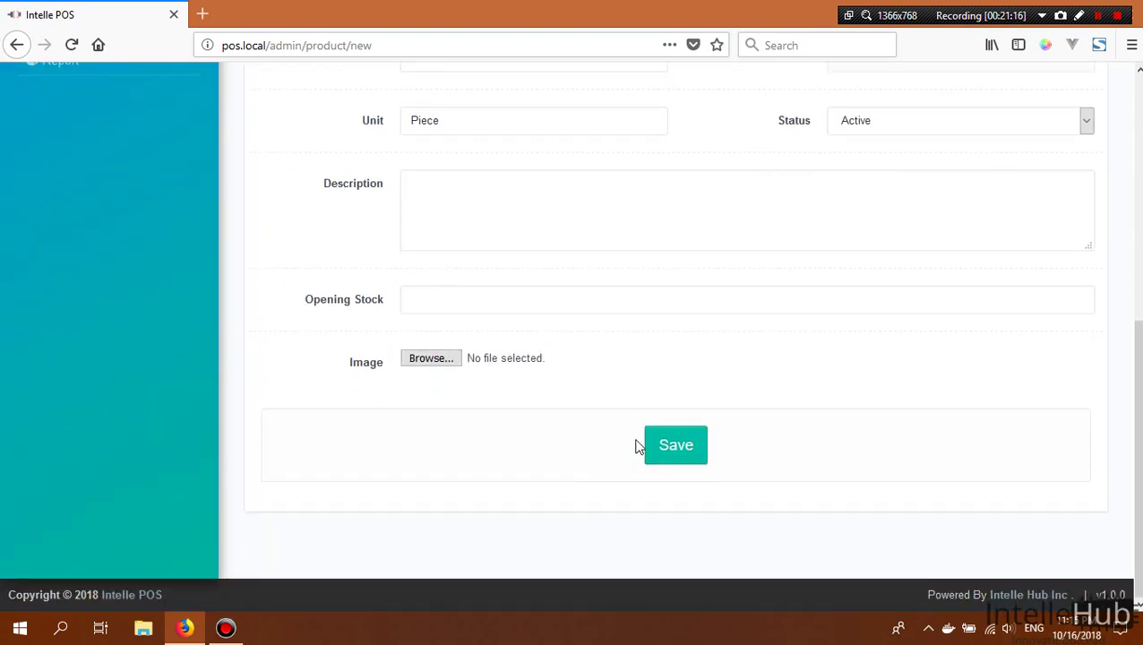
{"action": "left_click", "coordinate": [667, 447]}
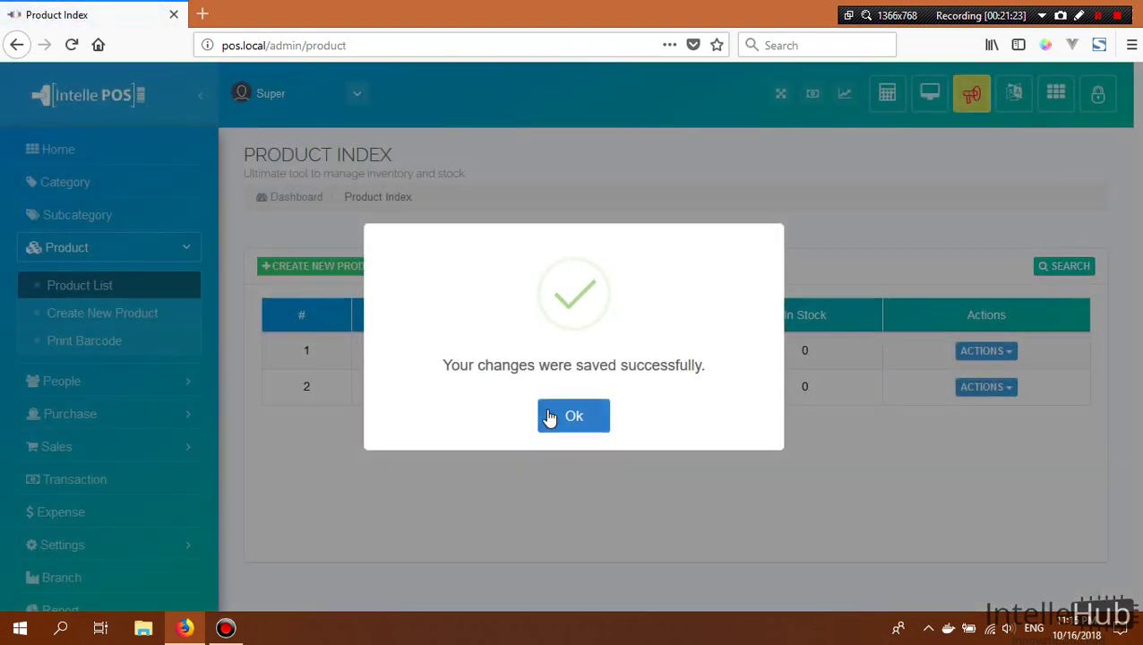
Dismiss the save confirmation and highlight the Sunsilk 200ml and Tresemme names in the Product Index.
{"action": "left_click", "coordinate": [549, 417]}
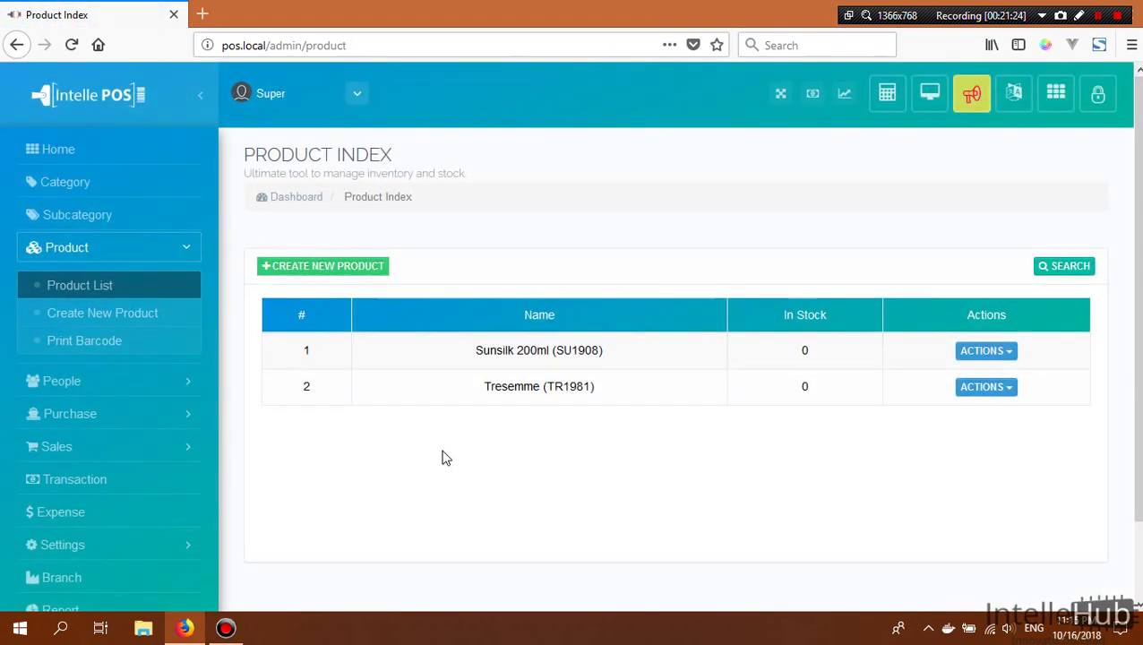
{"action": "left_click_drag", "start_coordinate": [472, 356], "coordinate": [548, 351]}
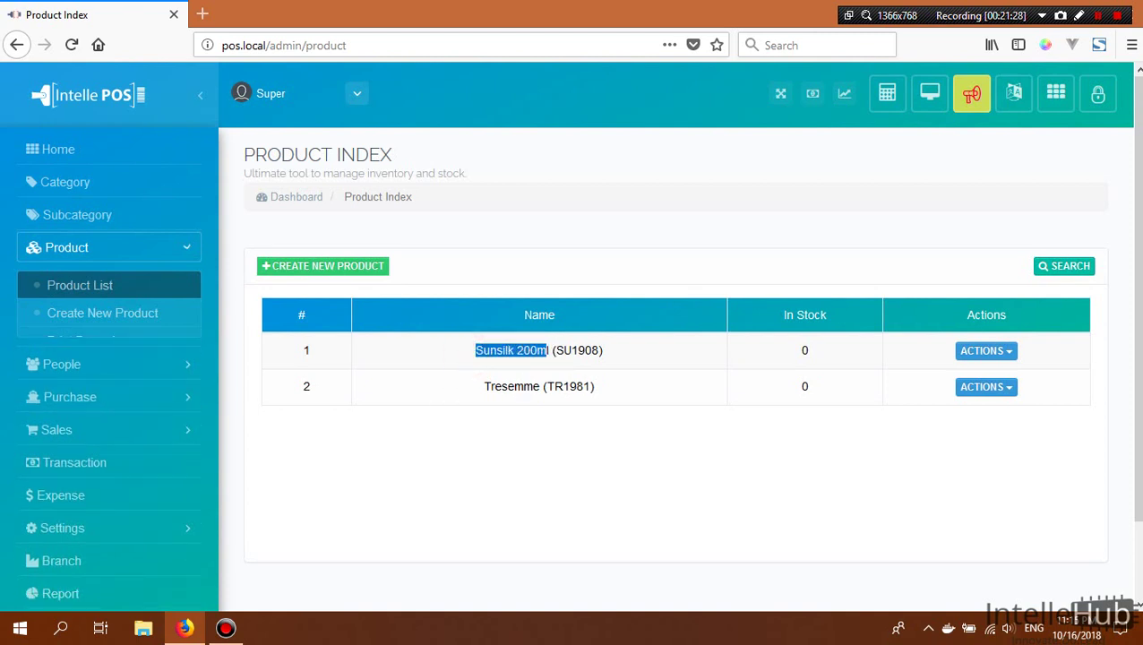
{"action": "left_click_drag", "start_coordinate": [482, 386], "coordinate": [540, 386]}
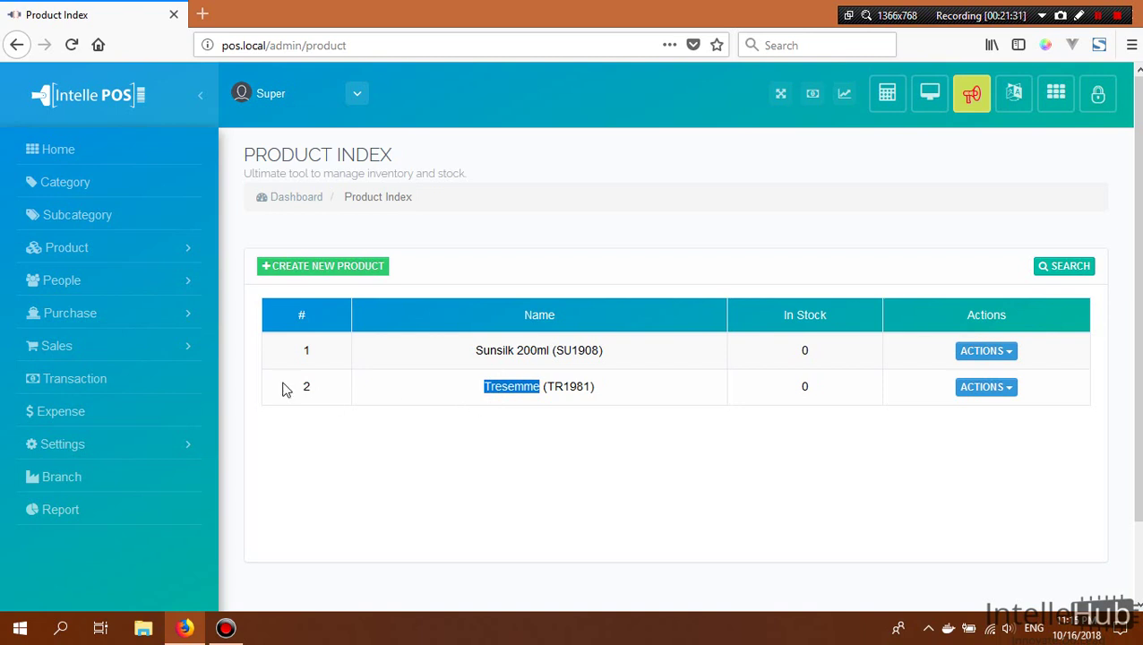
{"action": "left_click", "coordinate": [159, 251]}
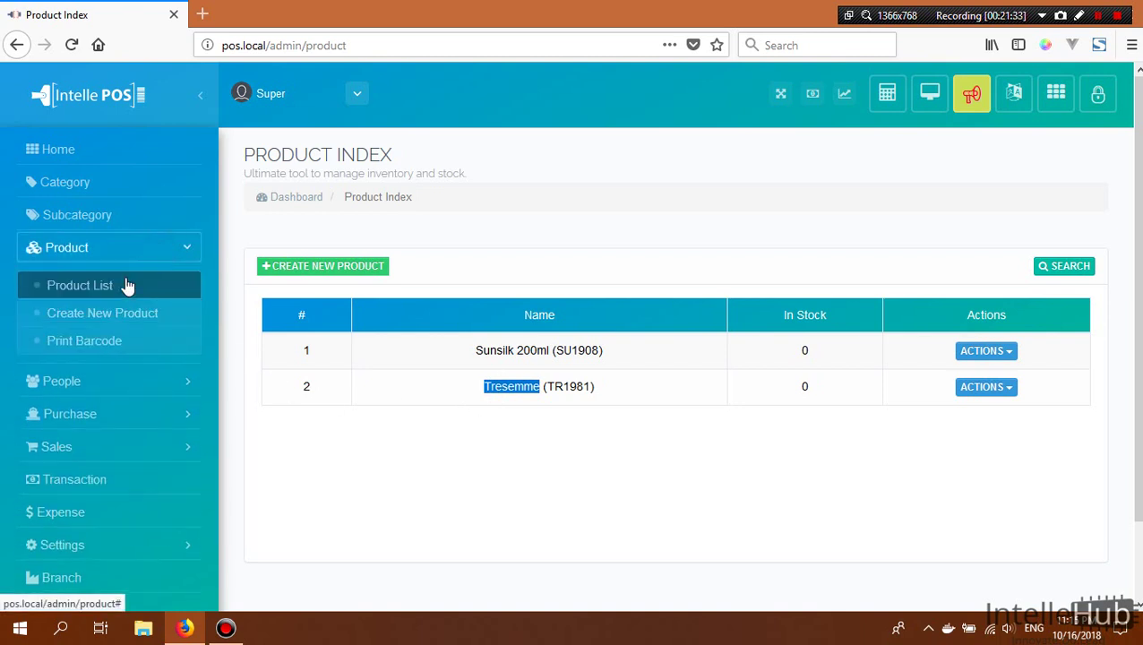
Set the barcode sheet to 40 per page with 5 Sunsilk 200ml labels.
{"action": "left_click", "coordinate": [100, 353]}
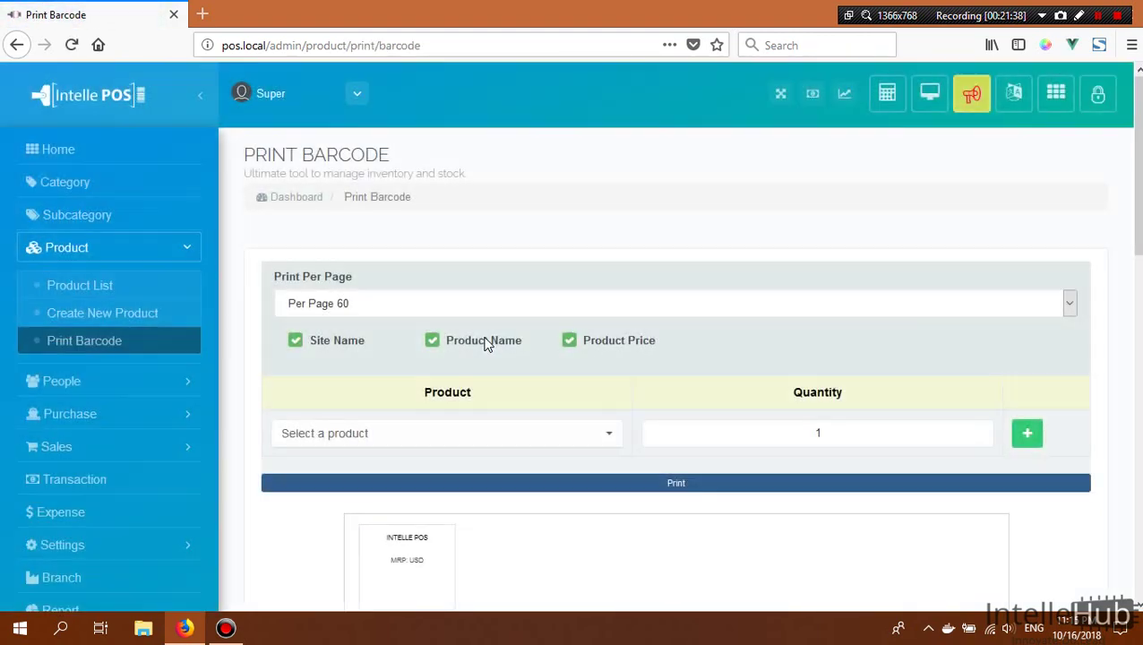
{"action": "left_click", "coordinate": [420, 307]}
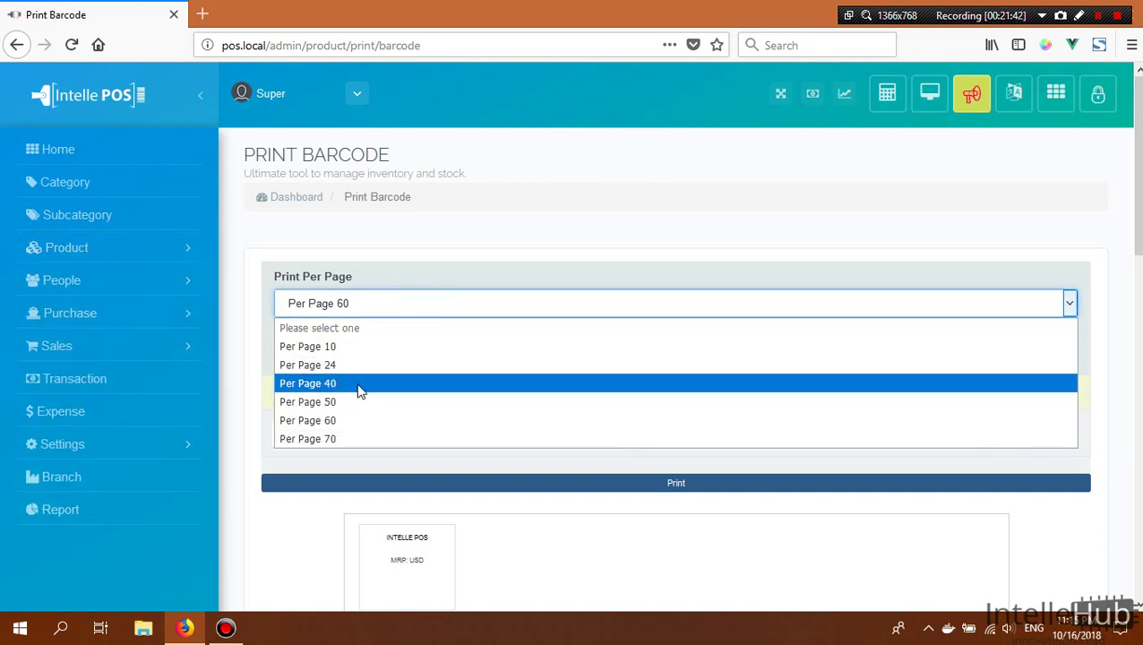
{"action": "left_click", "coordinate": [359, 387]}
{"action": "scroll", "coordinate": [459, 296], "scroll_direction": "down", "scroll_amount": 3}
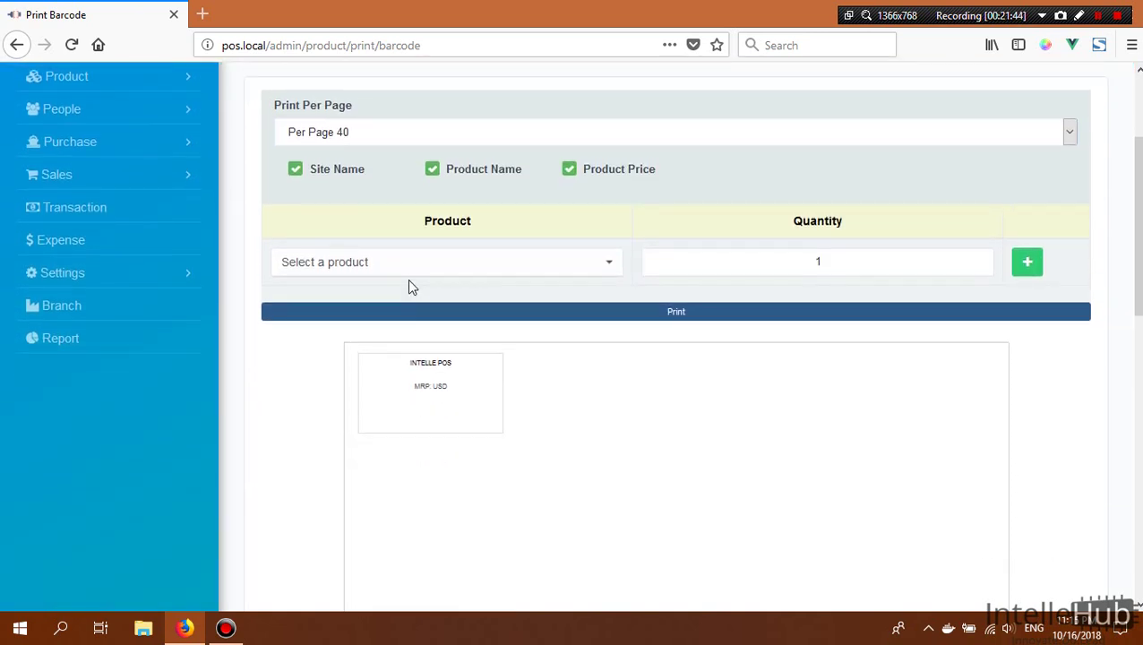
{"action": "left_click", "coordinate": [413, 270]}
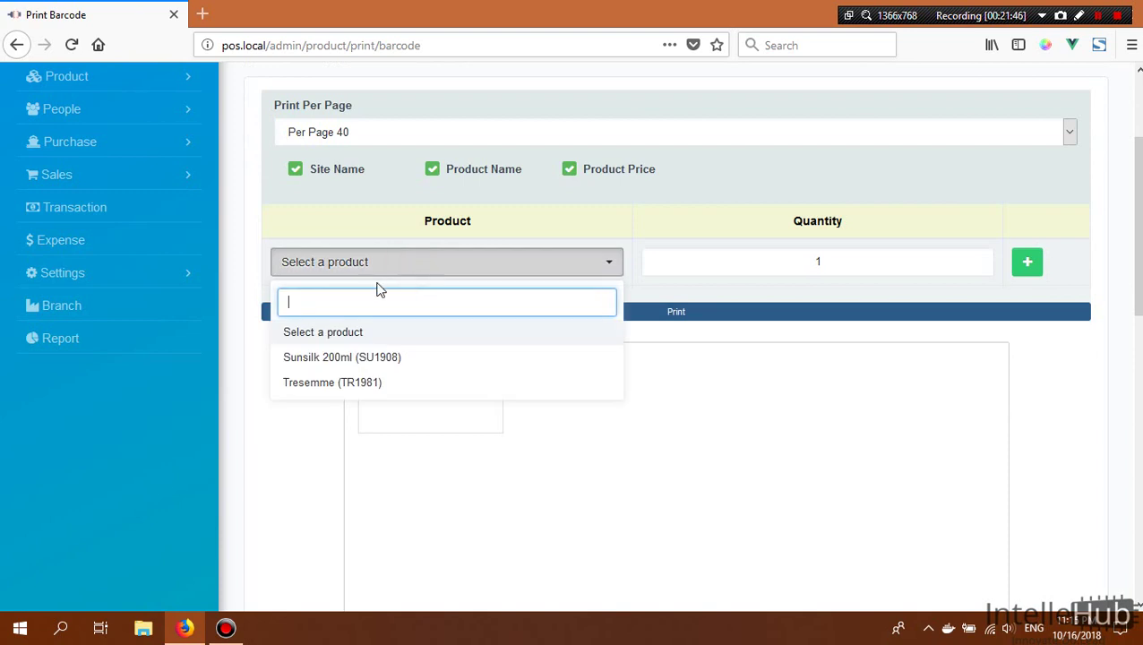
{"action": "left_click", "coordinate": [341, 356]}
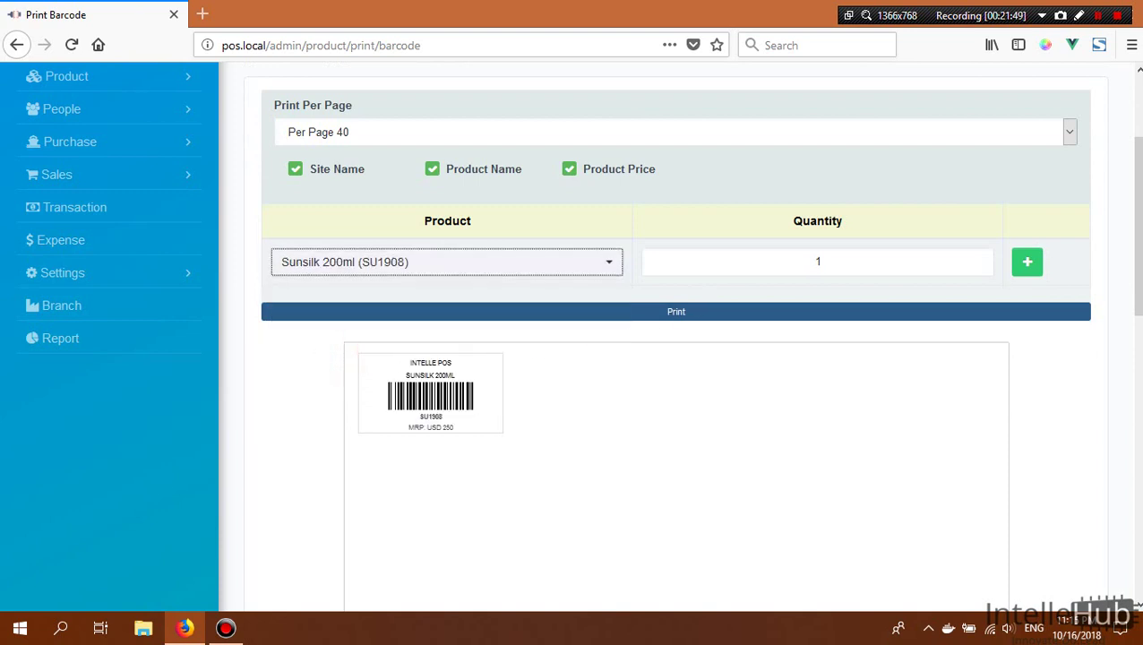
{"action": "double_click", "coordinate": [837, 261]}
{"action": "type", "text": "5"}
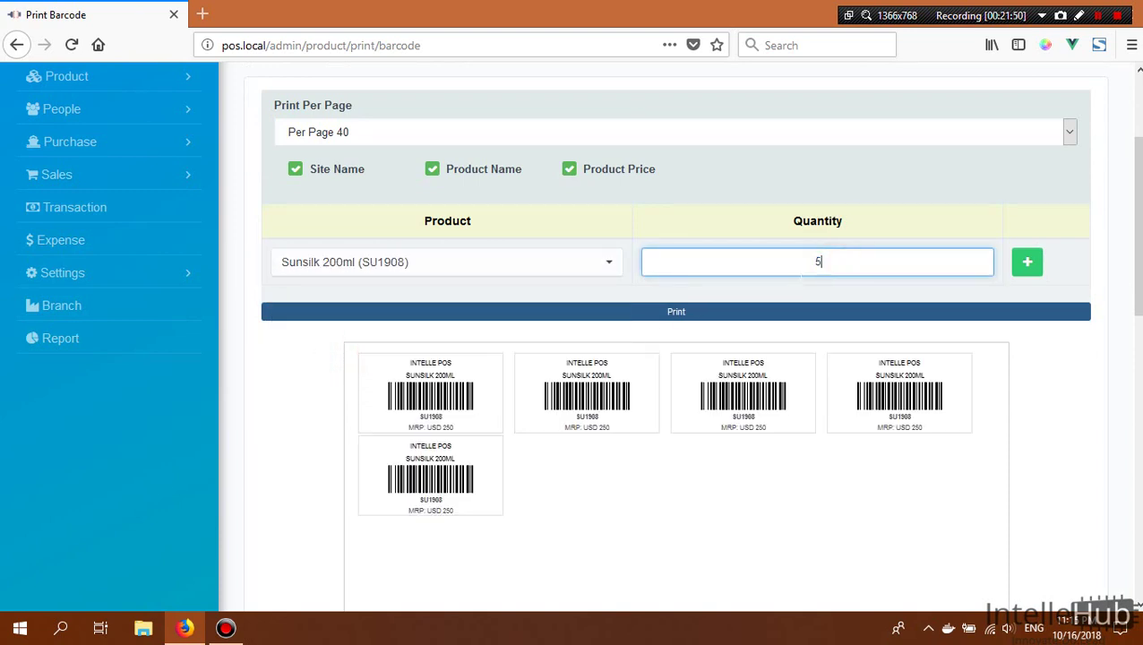
Add a second row of 7 Tresemme labels and send the sheet to print.
{"action": "left_click", "coordinate": [1025, 263]}
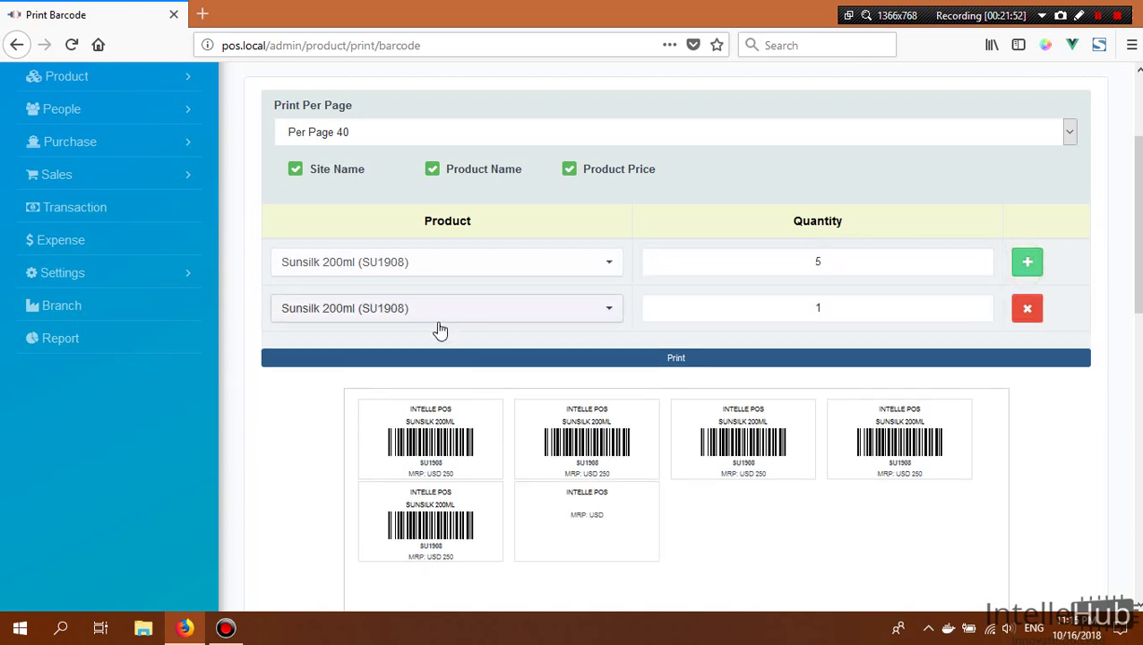
{"action": "left_click", "coordinate": [438, 308]}
{"action": "left_click", "coordinate": [352, 428]}
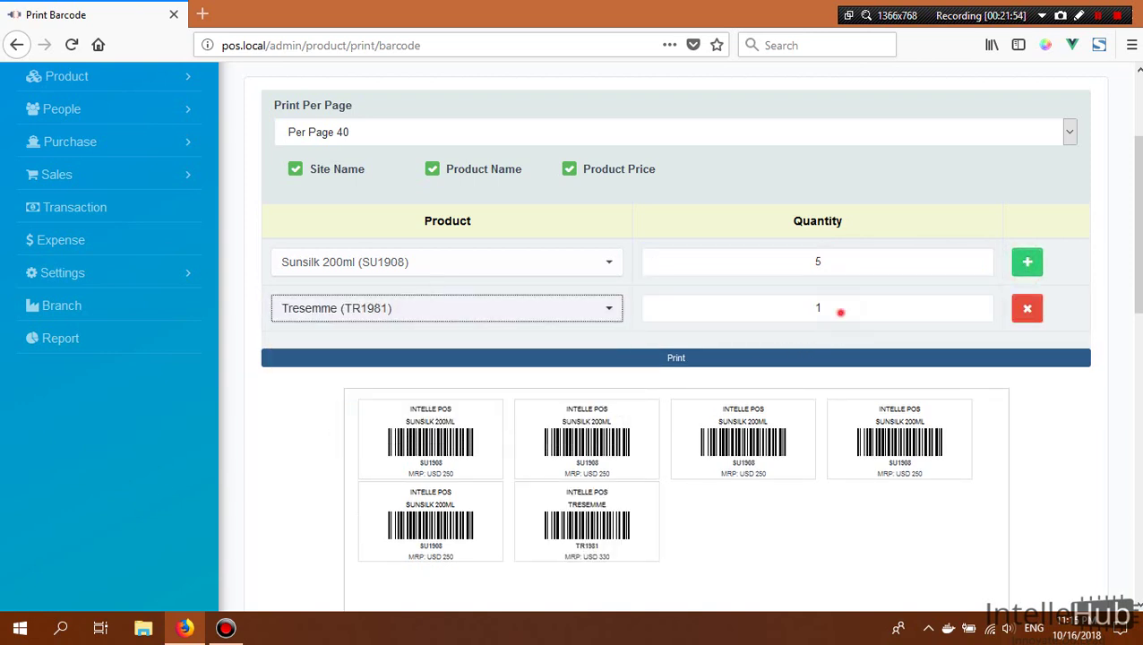
{"action": "double_click", "coordinate": [837, 308]}
{"action": "type", "text": "7"}
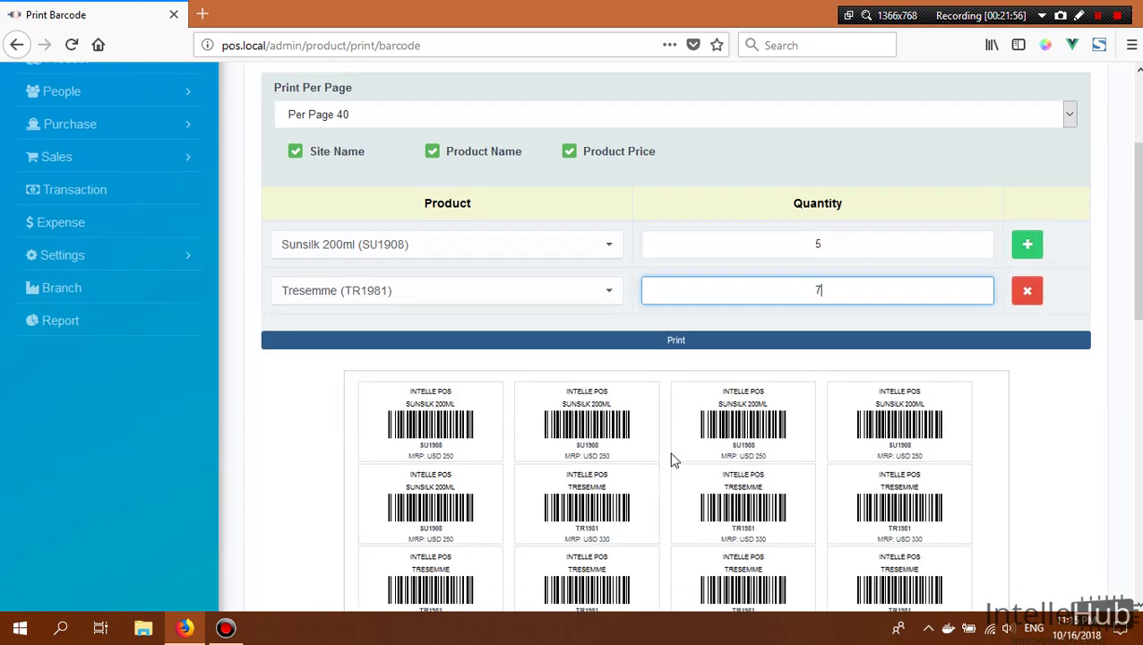
{"action": "scroll", "coordinate": [677, 459], "scroll_direction": "down", "scroll_amount": 3}
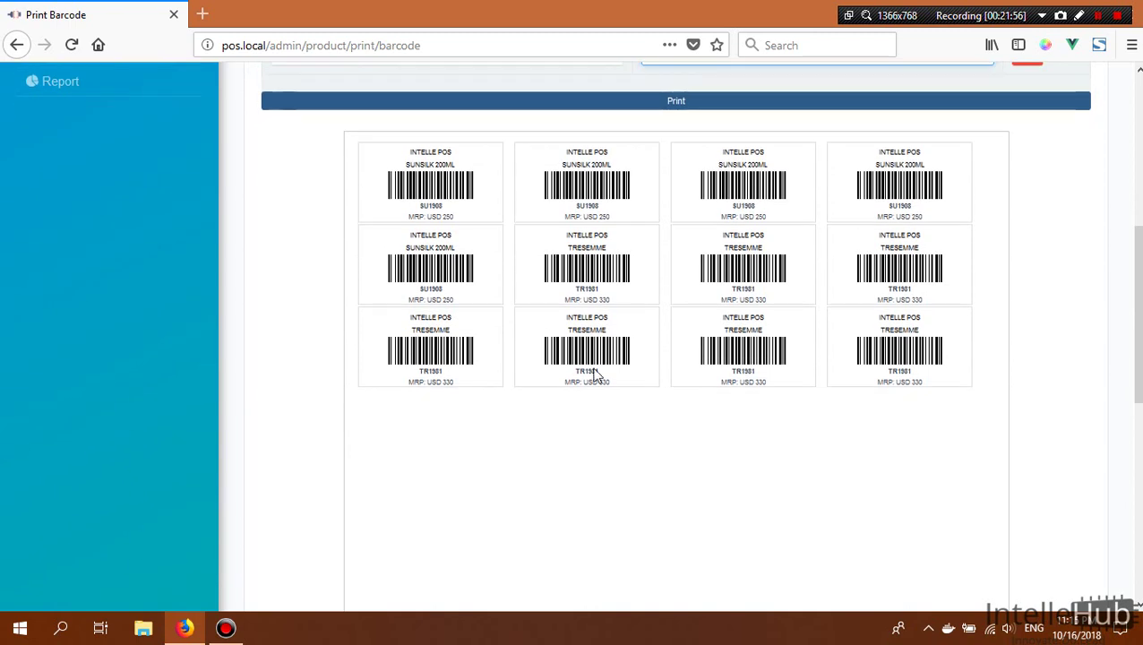
{"action": "left_click", "coordinate": [666, 111]}
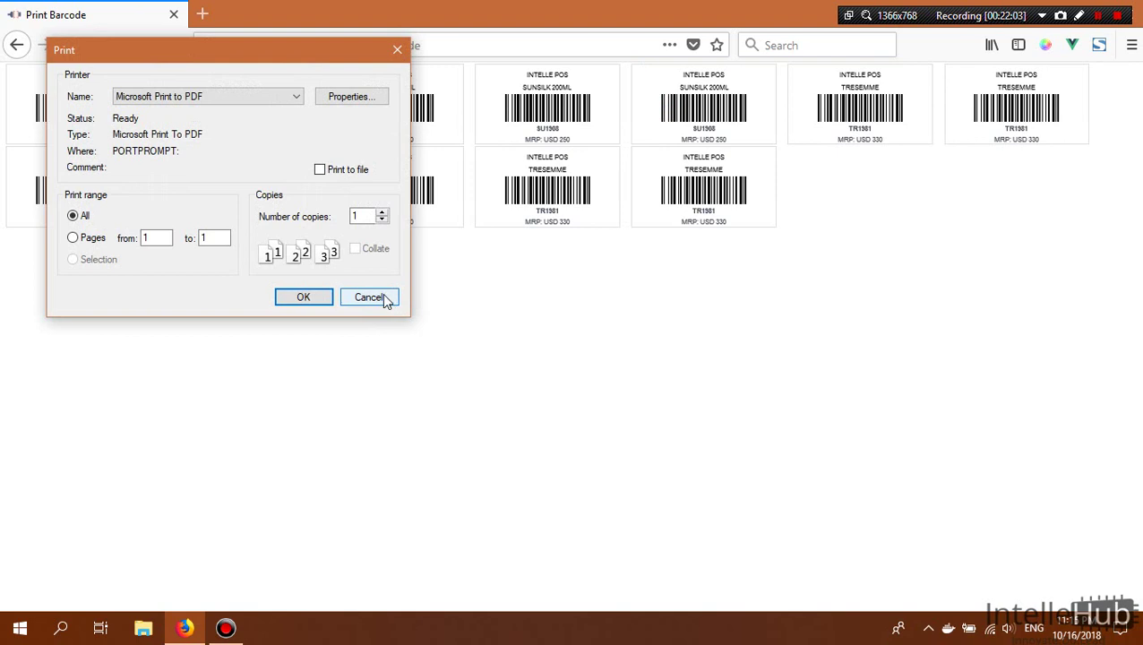
Cancel the print job so the Print Barcode page reloads empty at 60 per page.
{"action": "left_click", "coordinate": [382, 298]}
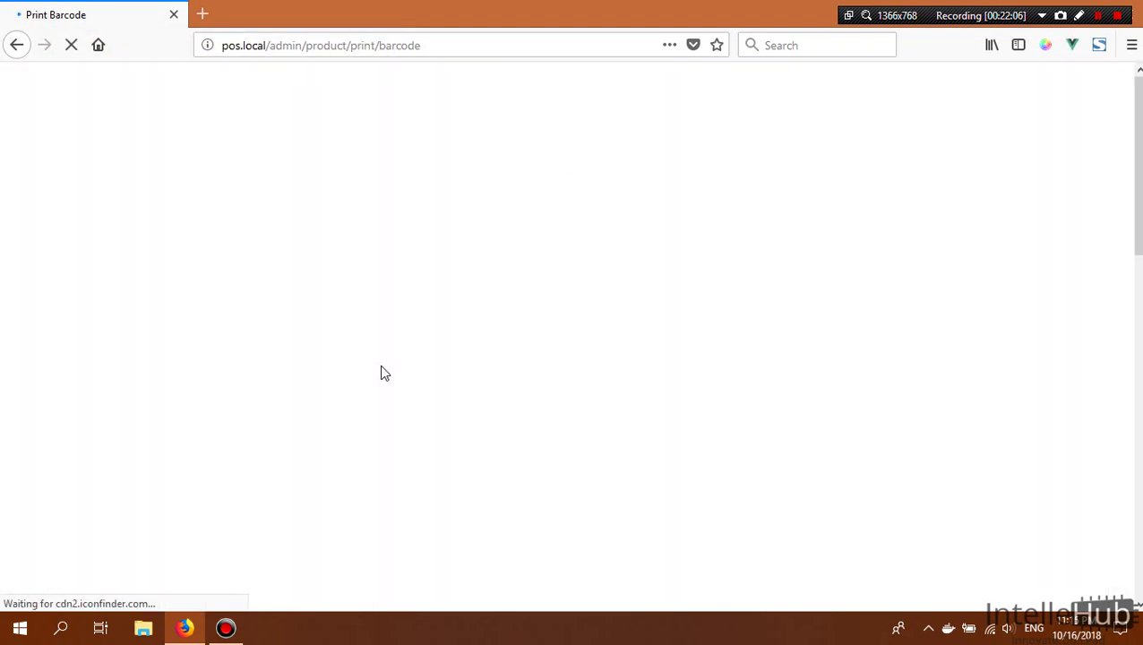
{"action": "scroll", "coordinate": [405, 280], "scroll_direction": "down", "scroll_amount": 3}
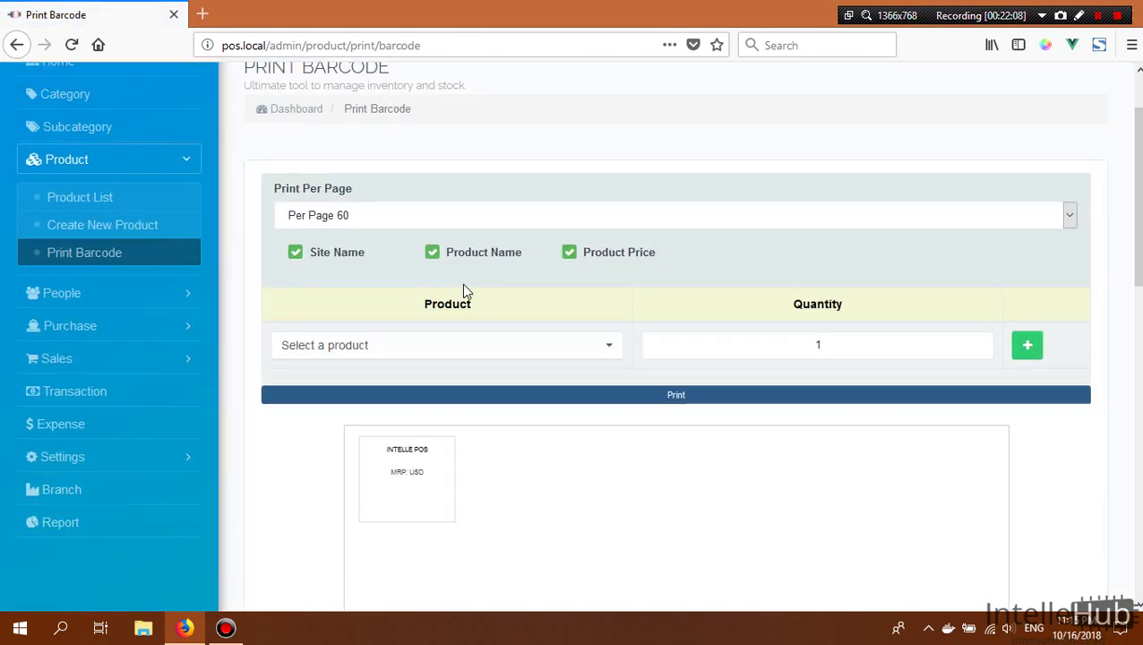
{"action": "scroll", "coordinate": [349, 352], "scroll_direction": "up", "scroll_amount": 3}
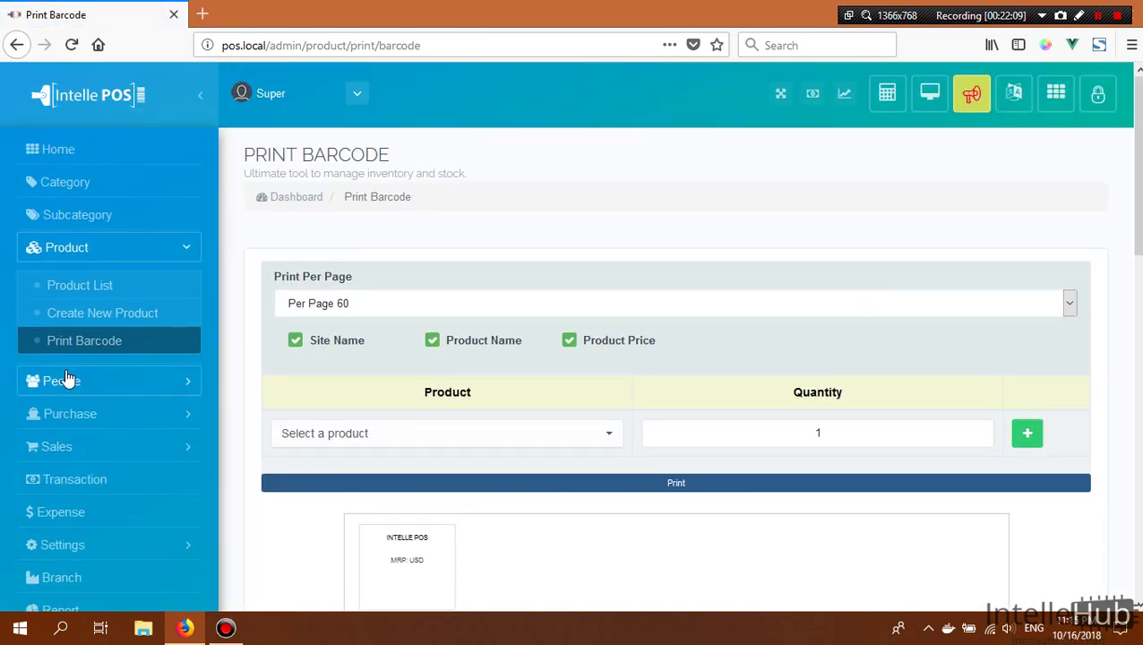
Open an extra browser tab, go to People > Customer and point out the Walk-In-Customer entry.
{"action": "middle_click", "coordinate": [121, 310]}
{"action": "scroll", "coordinate": [626, 153], "scroll_direction": "down", "scroll_amount": 1}
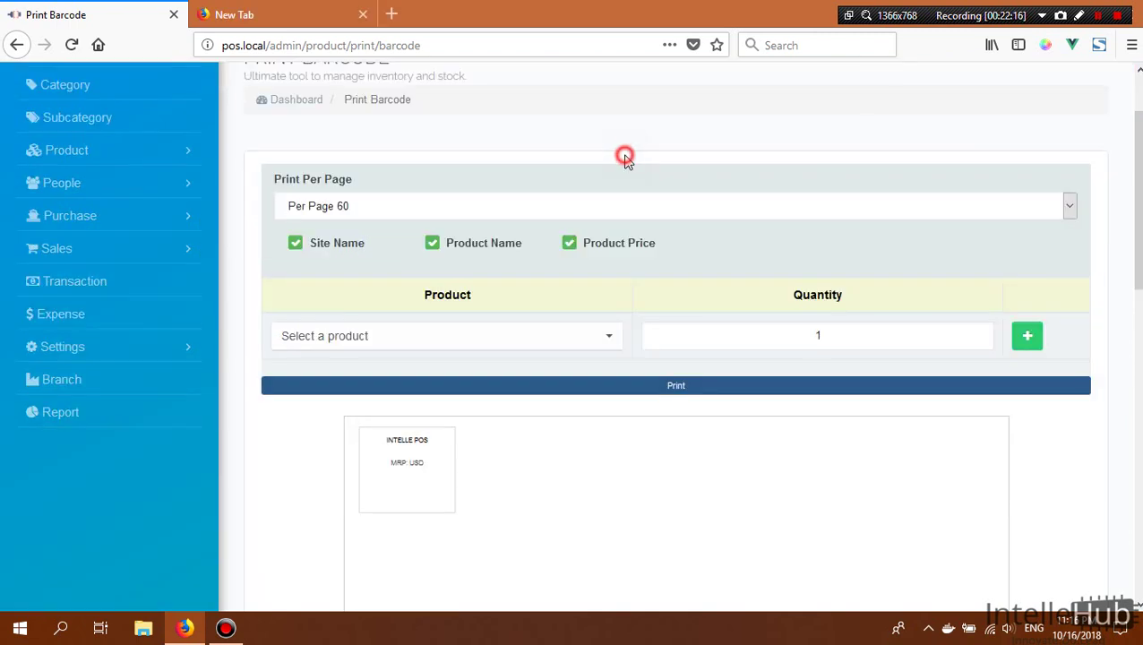
{"action": "left_click", "coordinate": [136, 185]}
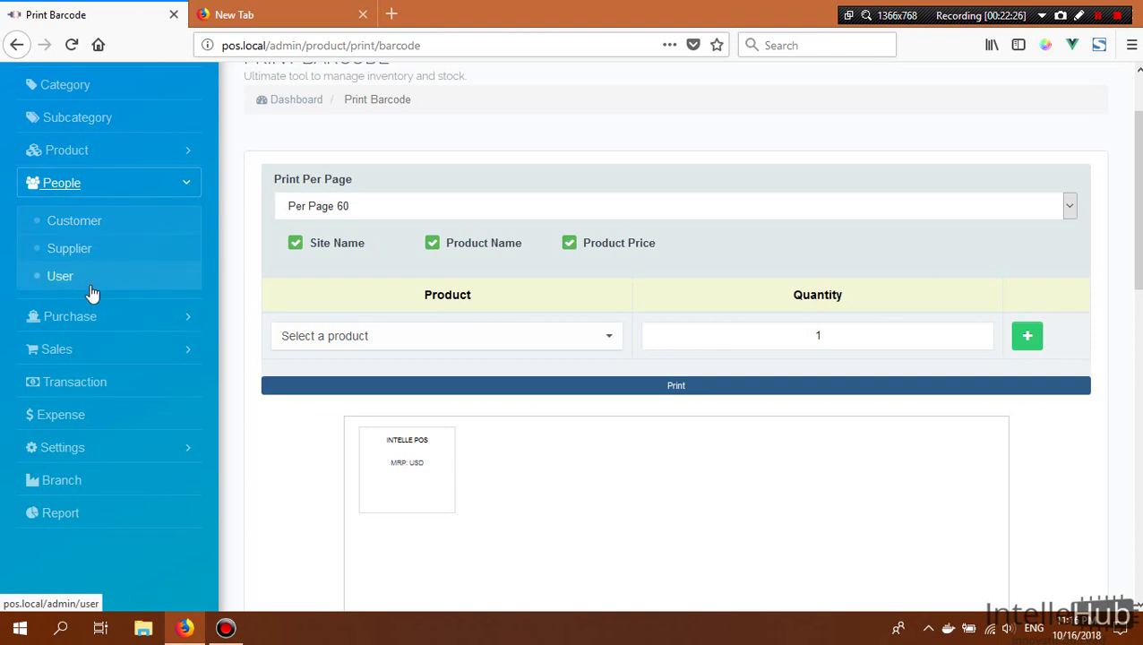
{"action": "left_click", "coordinate": [103, 226]}
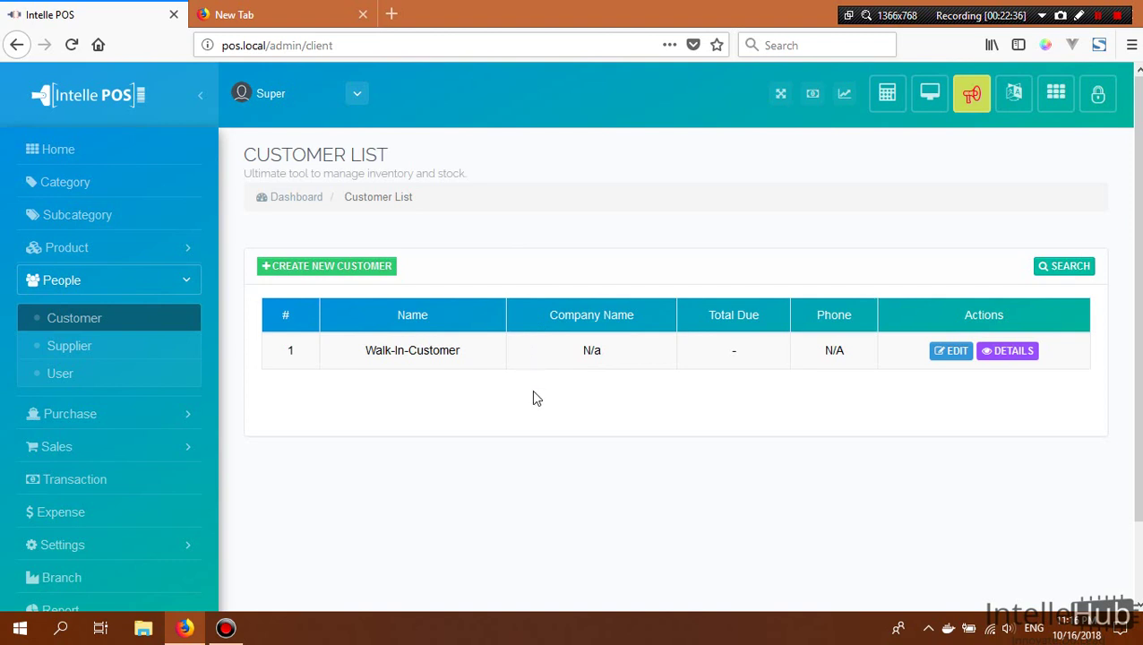
{"action": "left_click_drag", "start_coordinate": [368, 350], "coordinate": [461, 351]}
{"action": "left_click", "coordinate": [429, 371]}
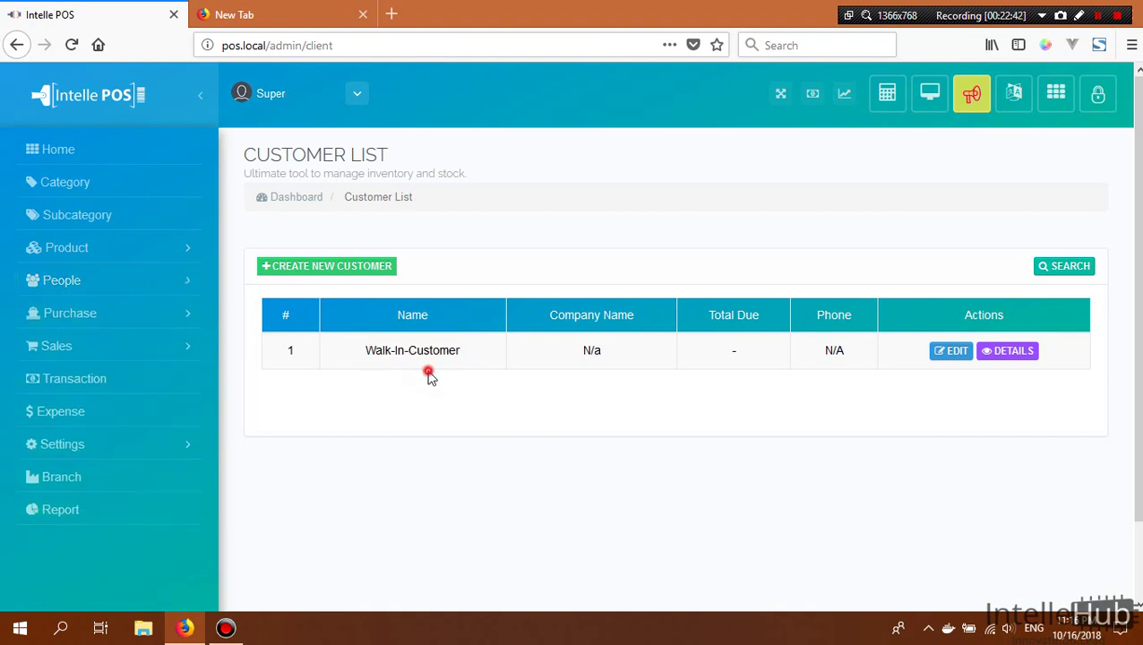
Open the Create New Customer form and step through the First Name, Phone and Address fields.
{"action": "left_click", "coordinate": [358, 269]}
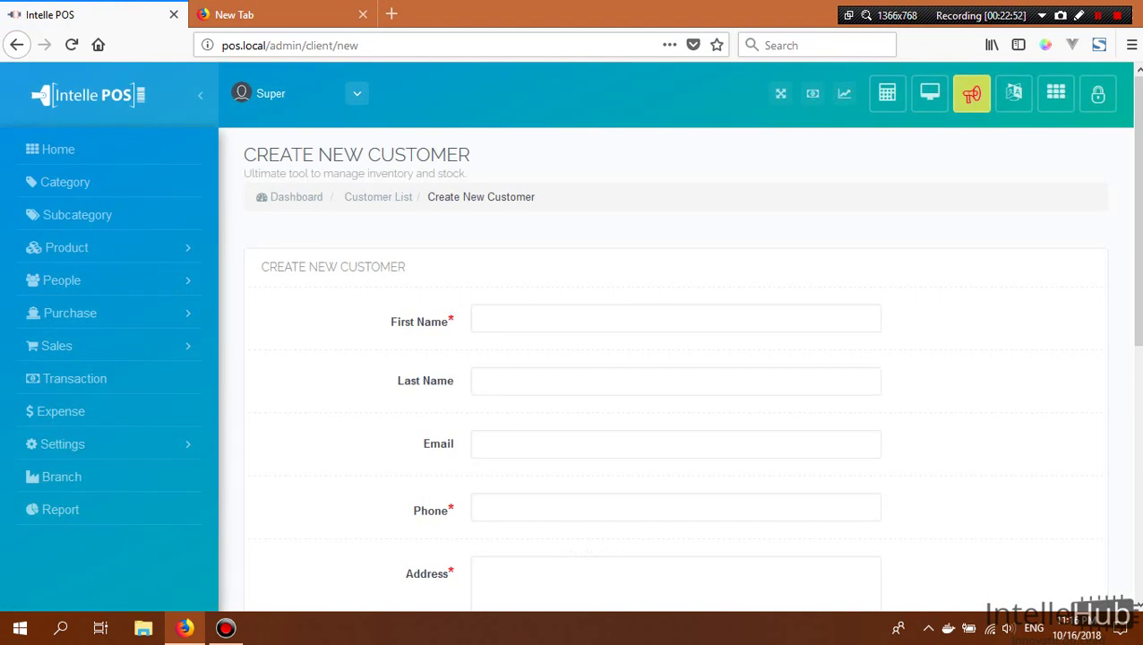
{"action": "left_click", "coordinate": [505, 313]}
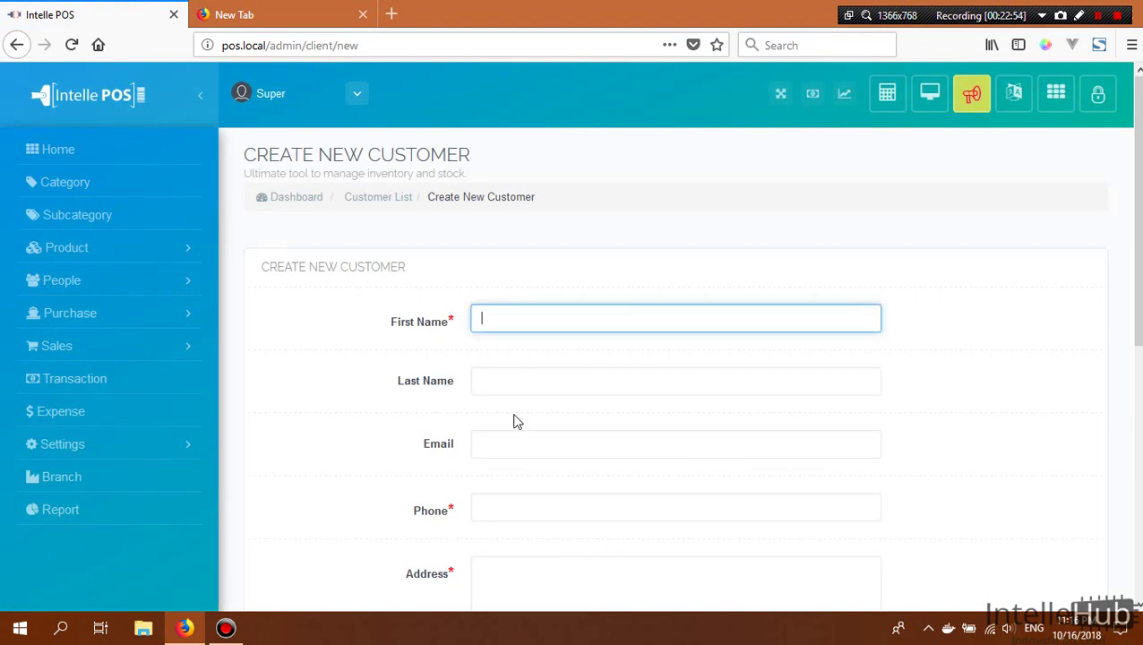
{"action": "scroll", "coordinate": [500, 467], "scroll_direction": "down", "scroll_amount": 2}
{"action": "left_click", "coordinate": [502, 340]}
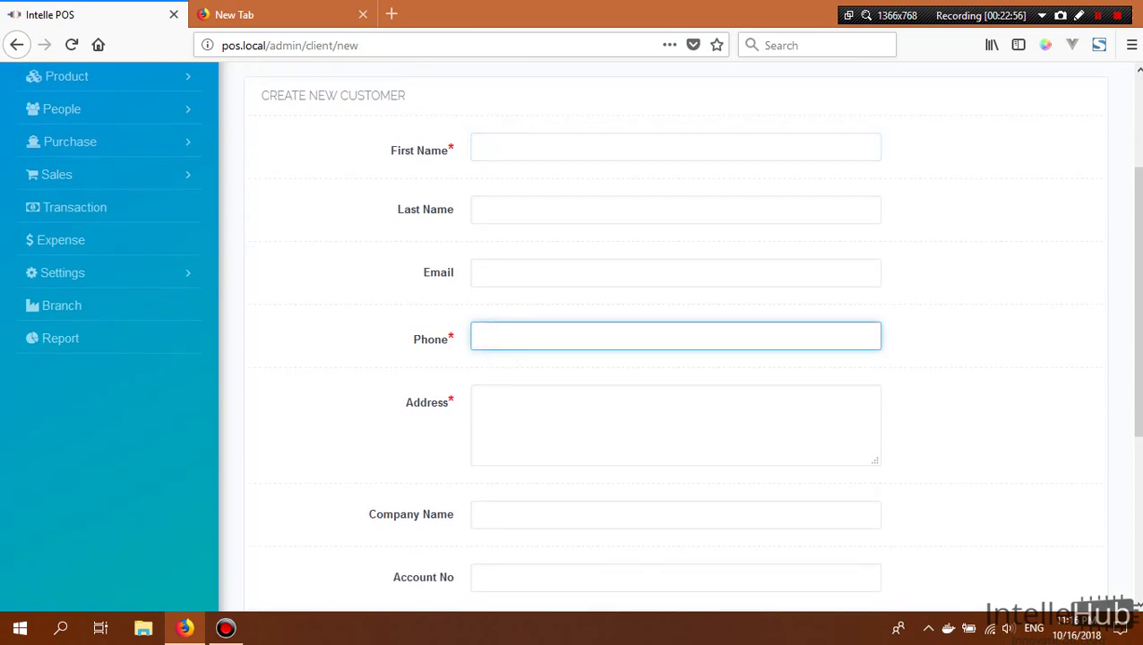
{"action": "left_click", "coordinate": [498, 425]}
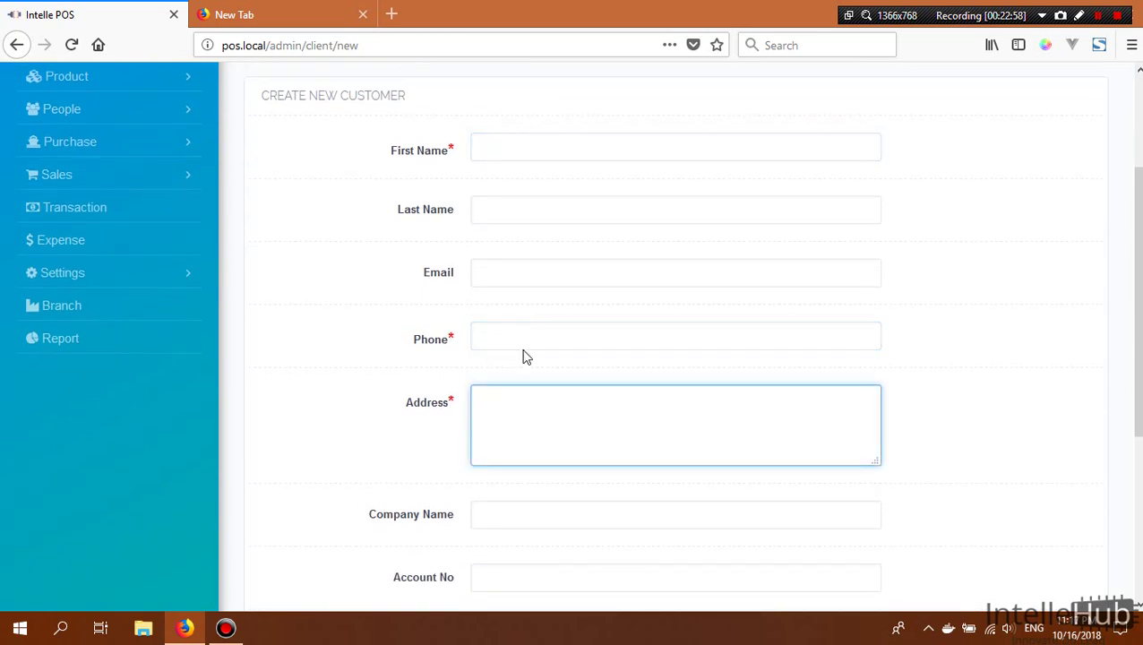
Point out the Opening Balance field, then return to the First Name field.
{"action": "scroll", "coordinate": [375, 407], "scroll_direction": "down", "scroll_amount": 3}
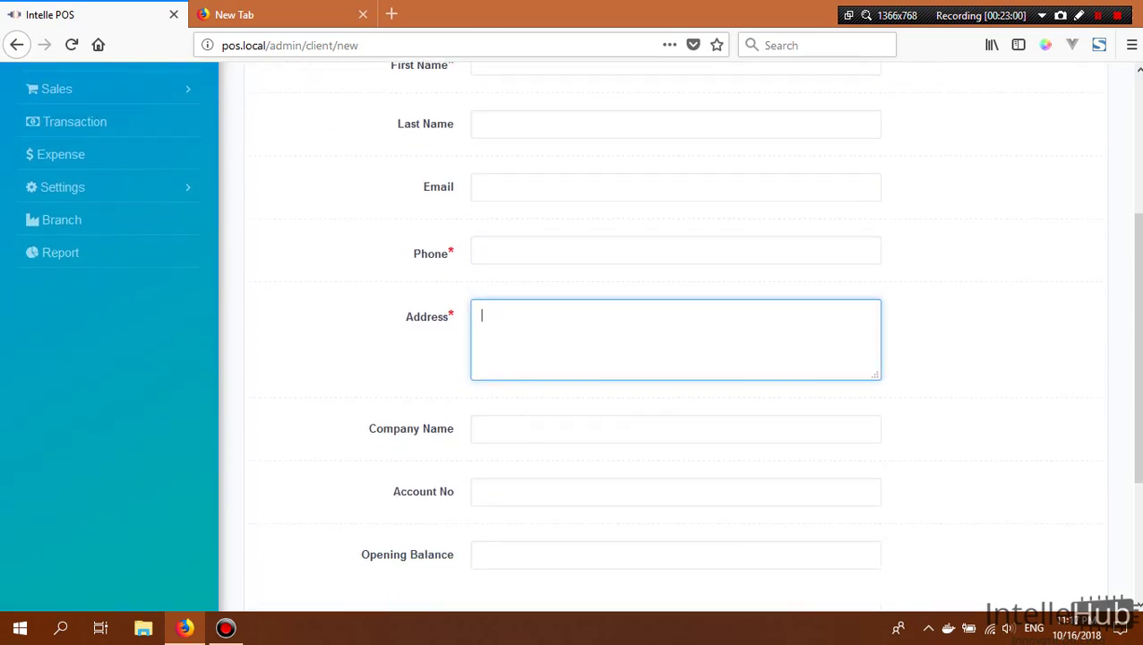
{"action": "left_click_drag", "start_coordinate": [361, 390], "coordinate": [458, 391]}
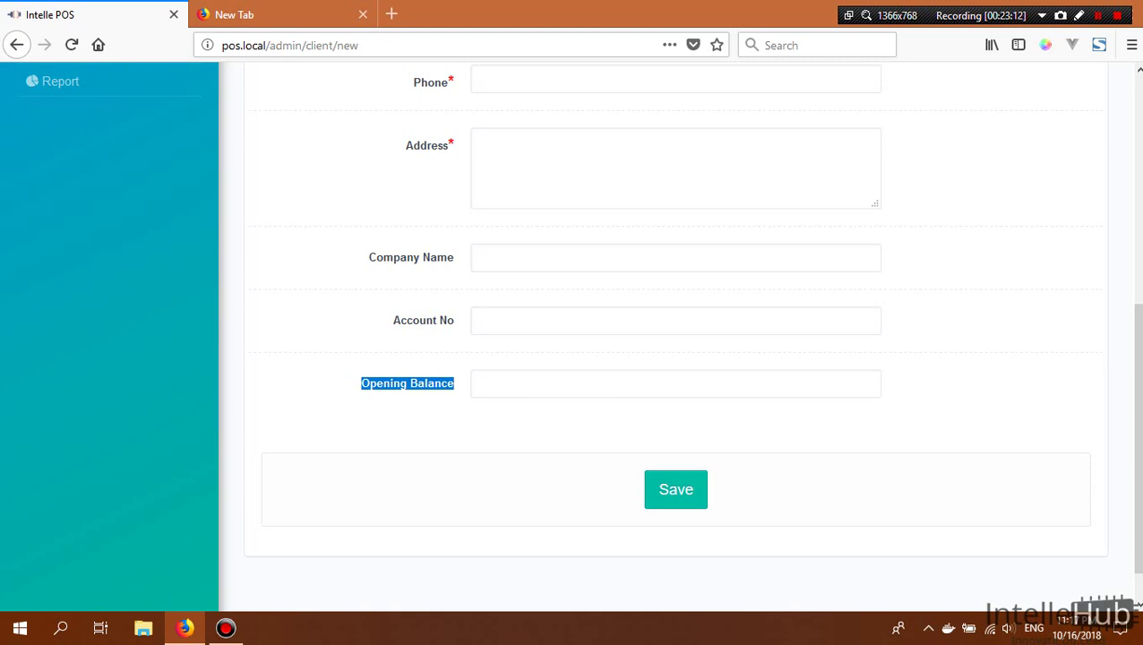
{"action": "left_click", "coordinate": [612, 385]}
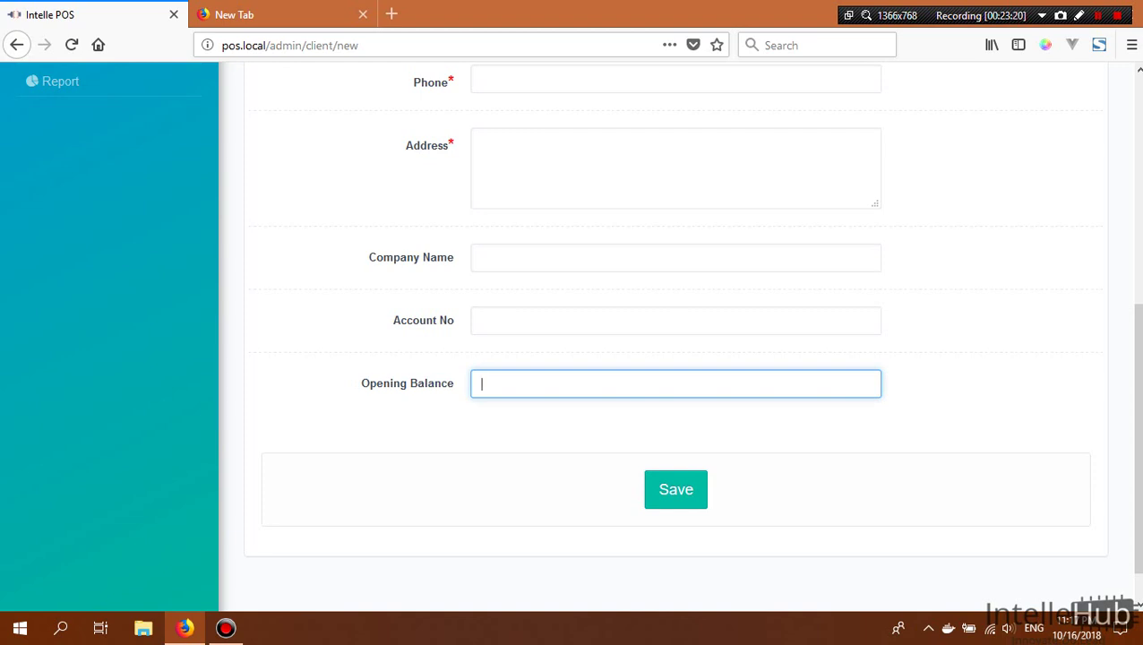
{"action": "left_click", "coordinate": [484, 419]}
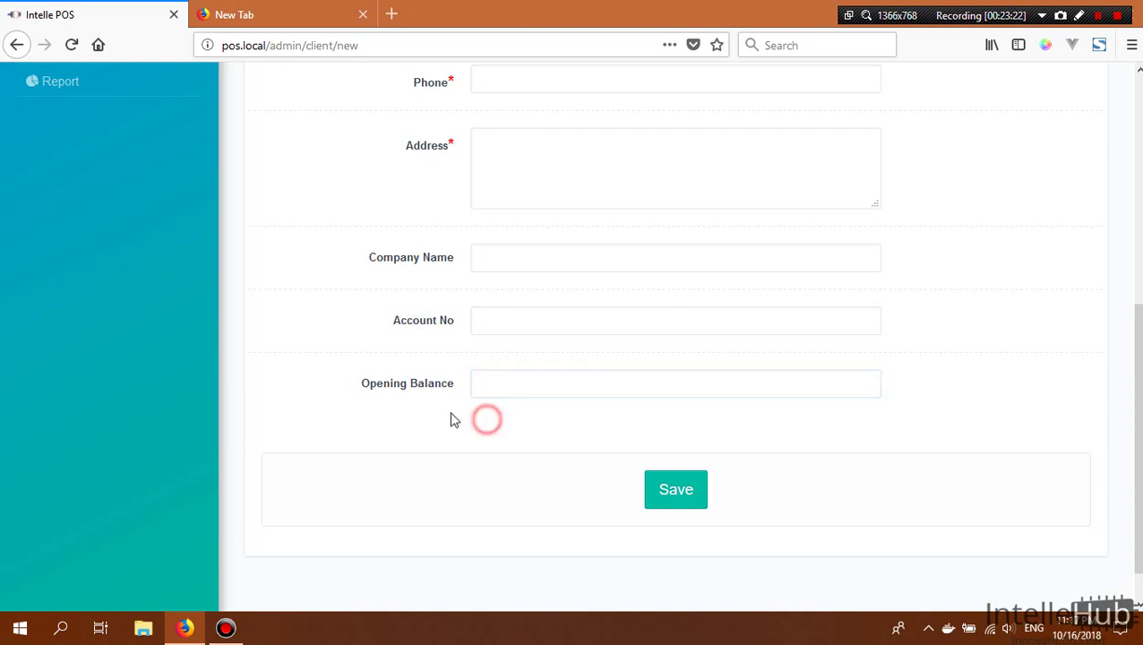
{"action": "double_click", "coordinate": [365, 386]}
{"action": "left_click_drag", "start_coordinate": [417, 385], "coordinate": [451, 383]}
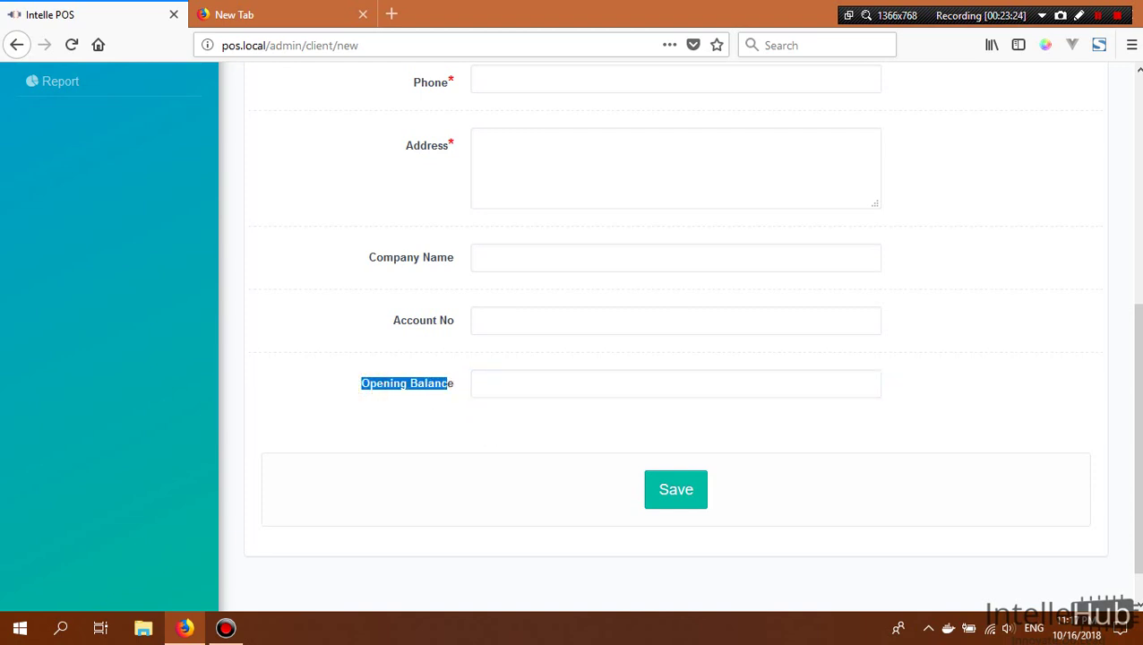
{"action": "left_click", "coordinate": [502, 385]}
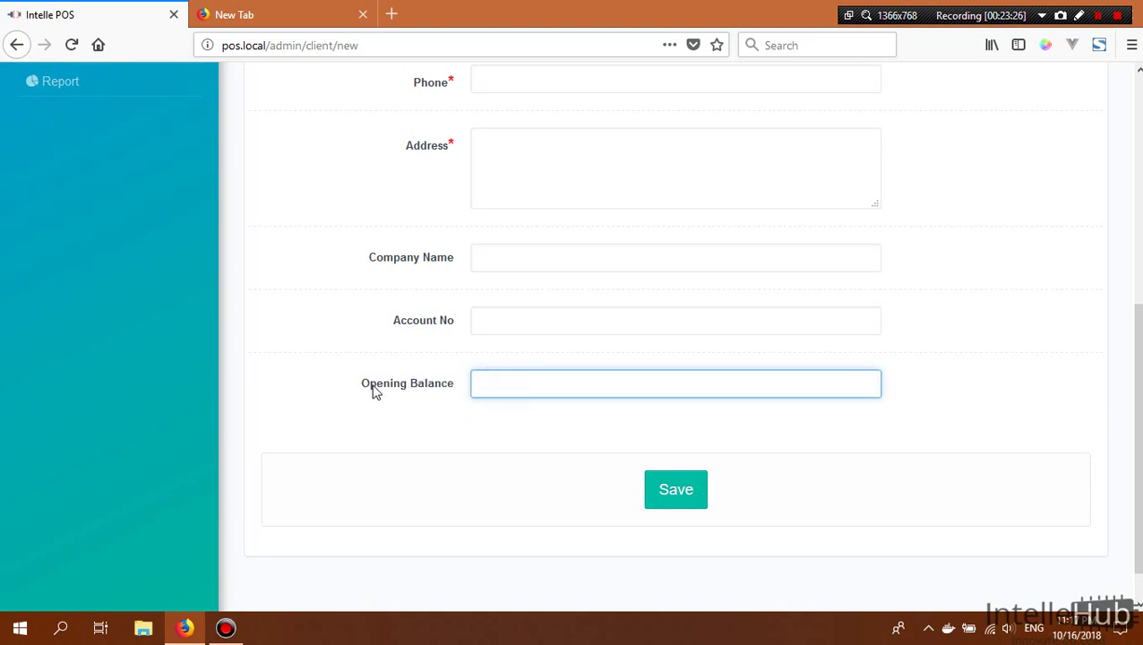
{"action": "scroll", "coordinate": [376, 391], "scroll_direction": "up", "scroll_amount": 8}
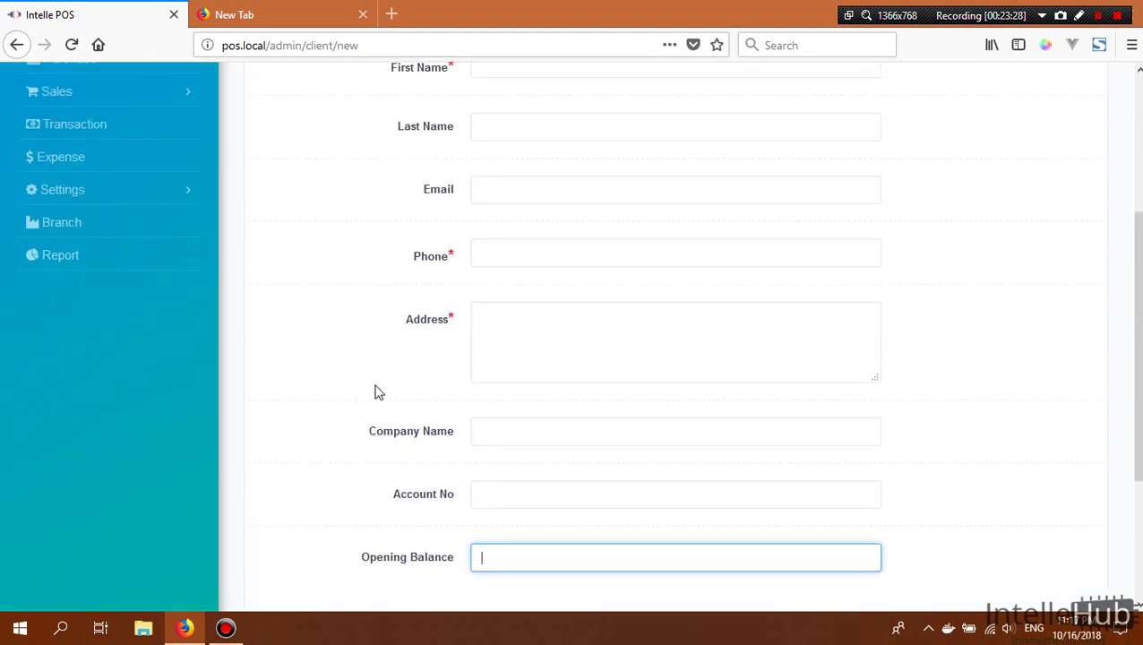
{"action": "left_click", "coordinate": [502, 324]}
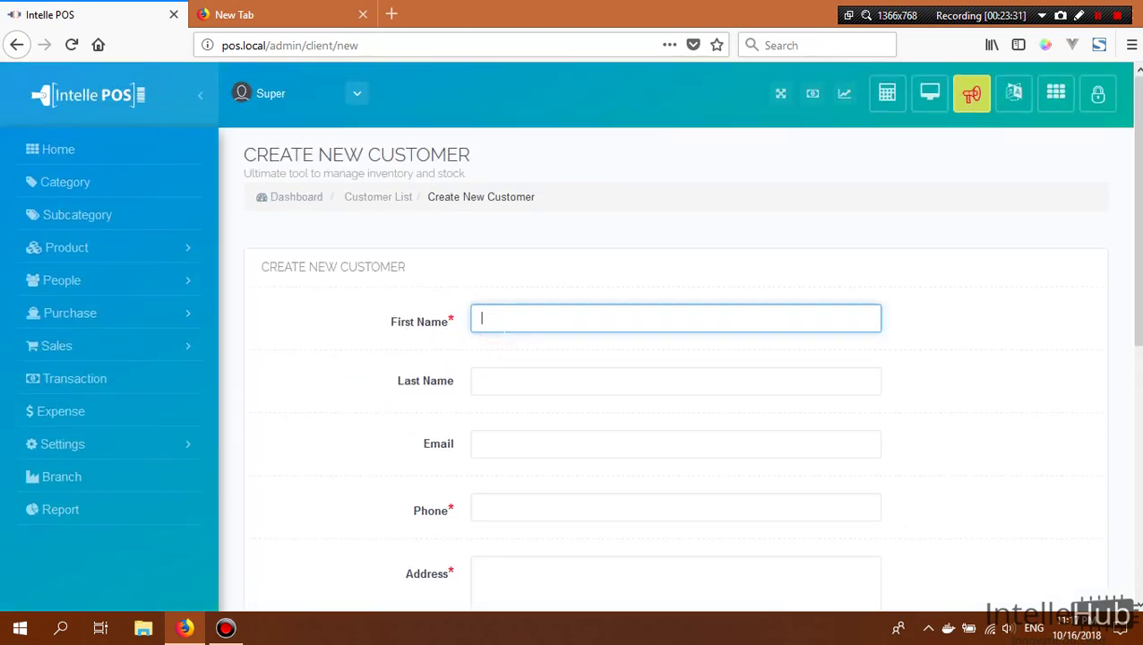
Enter first name Test Customer, the customer's phone number and address 'Dhaka, Bangladesh', then save.
{"action": "type", "text": "Test Customer"}
{"action": "left_click", "coordinate": [505, 507]}
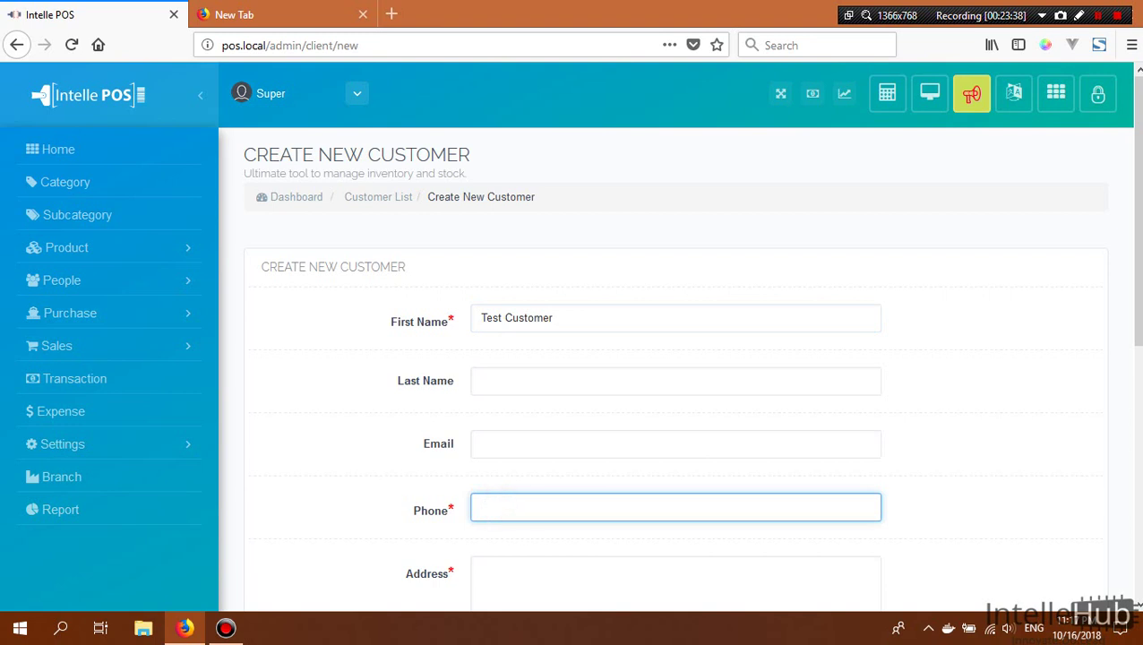
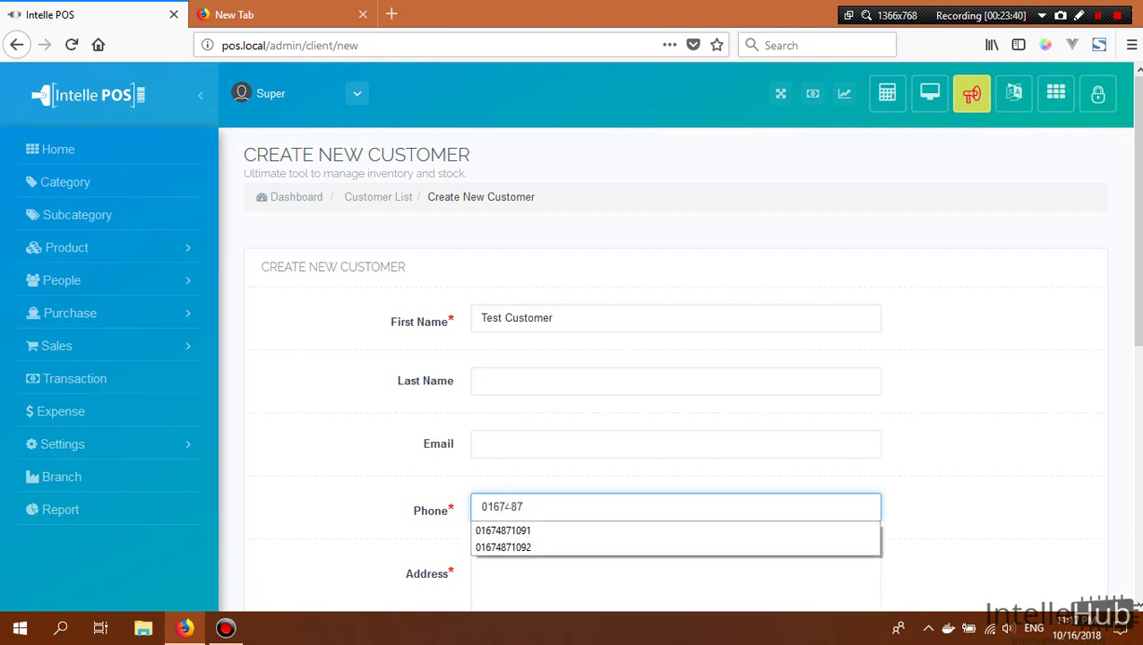
{"action": "left_click", "coordinate": [337, 475]}
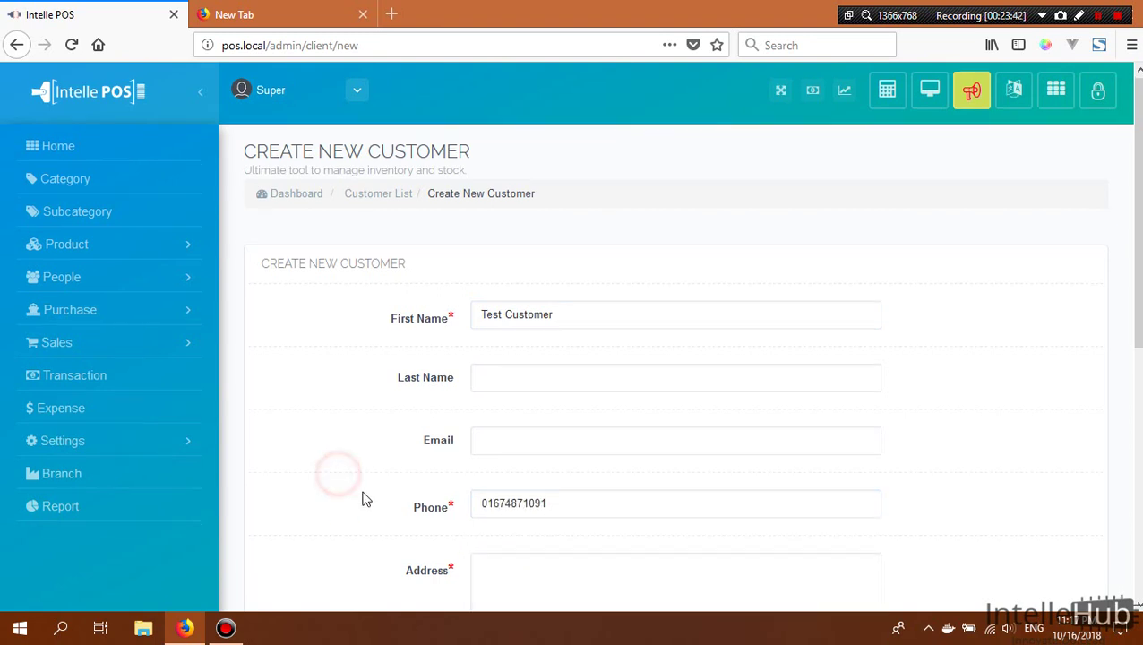
{"action": "scroll", "coordinate": [365, 497], "scroll_direction": "down", "scroll_amount": 2}
{"action": "left_click", "coordinate": [506, 424]}
{"action": "type", "text": "Dhaka,"}
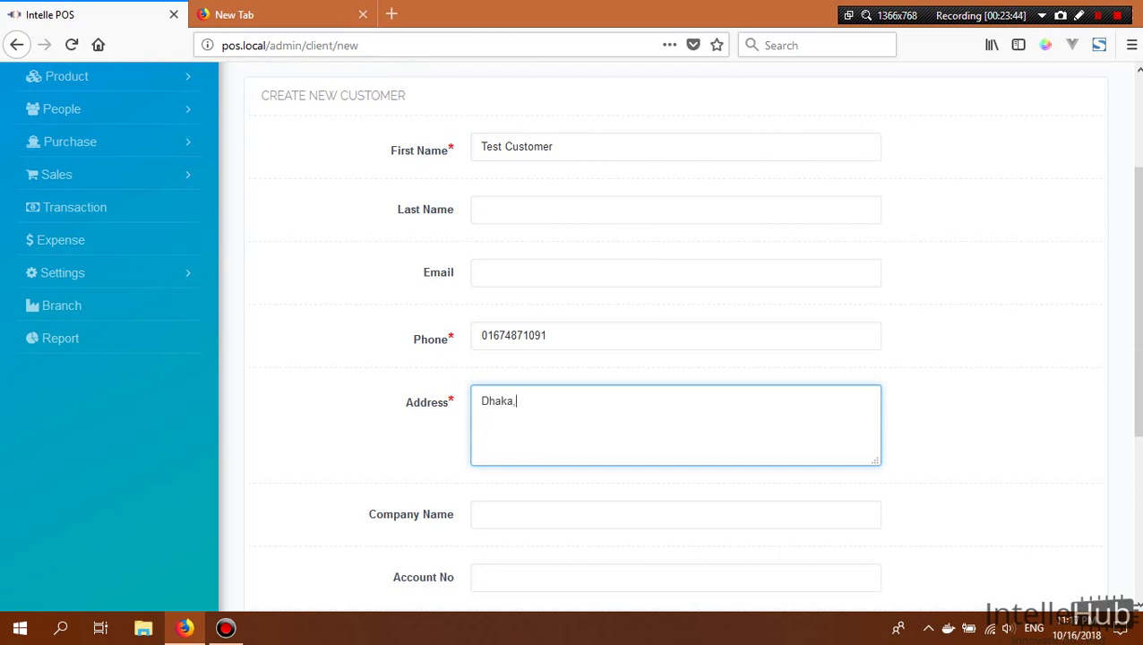
{"action": "type", "text": " Bangladesh"}
{"action": "left_click", "coordinate": [358, 422]}
{"action": "scroll", "coordinate": [439, 457], "scroll_direction": "down", "scroll_amount": 3}
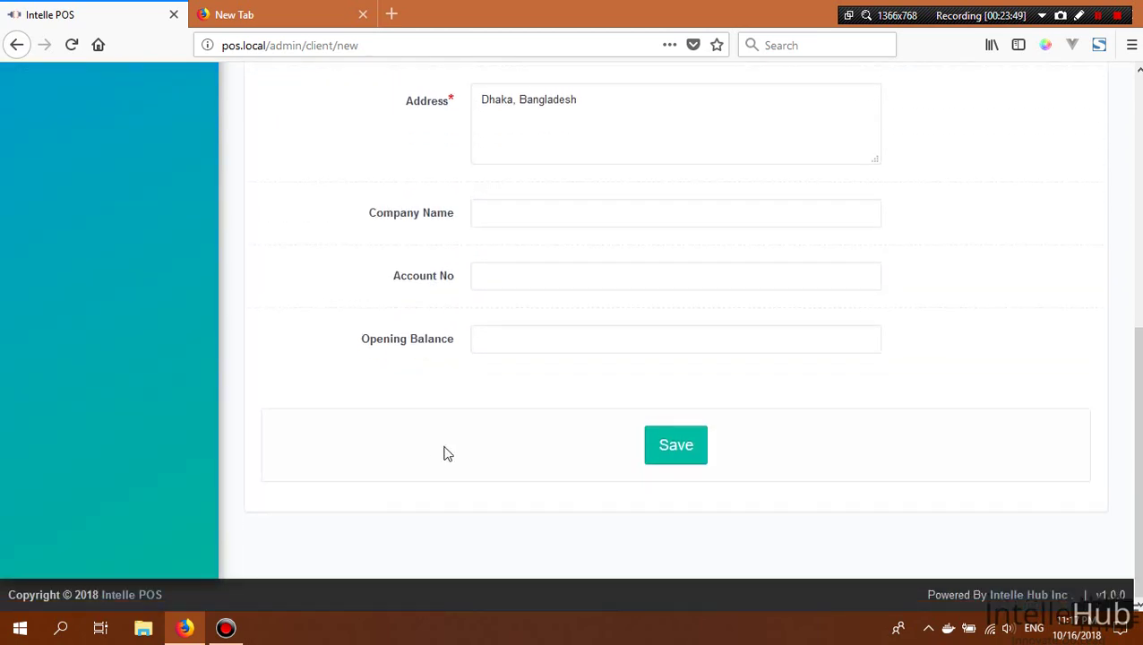
{"action": "left_click", "coordinate": [677, 448]}
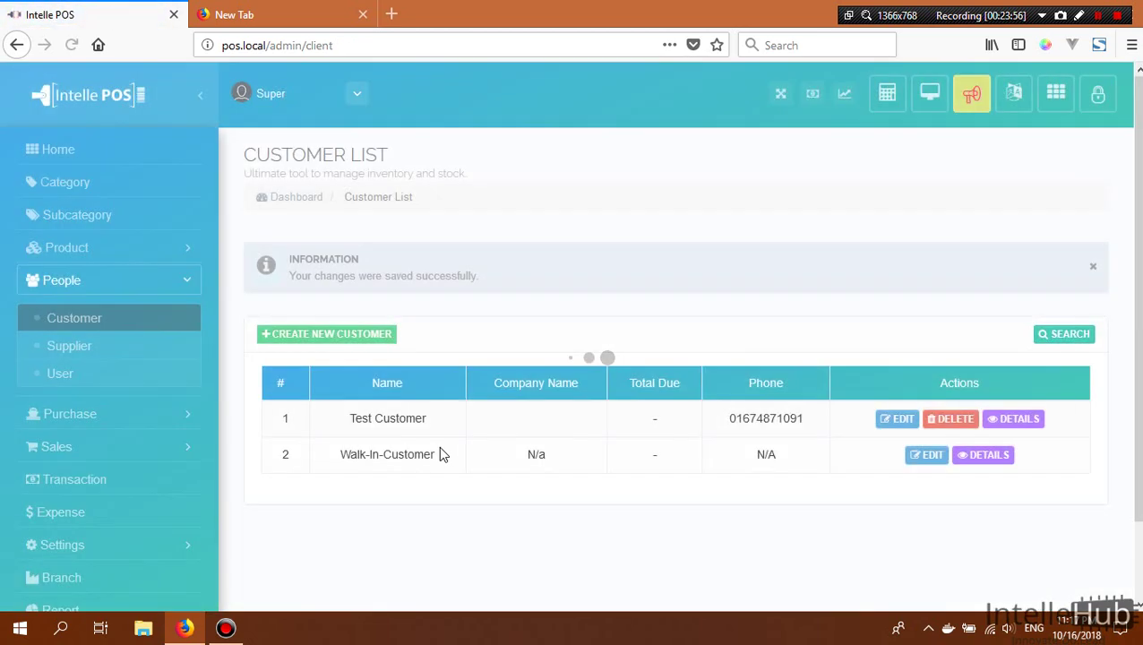
Highlight Test Customer's name and Total Due in the list, then open the customer's details.
{"action": "scroll", "coordinate": [433, 454], "scroll_direction": "down", "scroll_amount": 2}
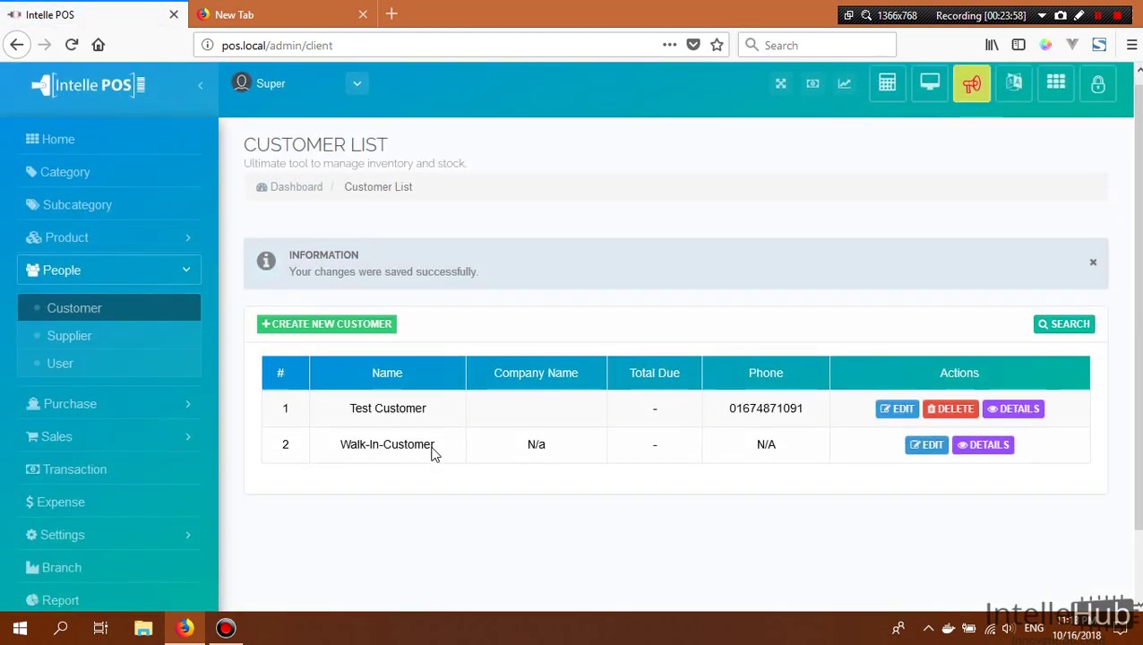
{"action": "left_click", "coordinate": [344, 341]}
{"action": "left_click_drag", "start_coordinate": [344, 340], "coordinate": [430, 344]}
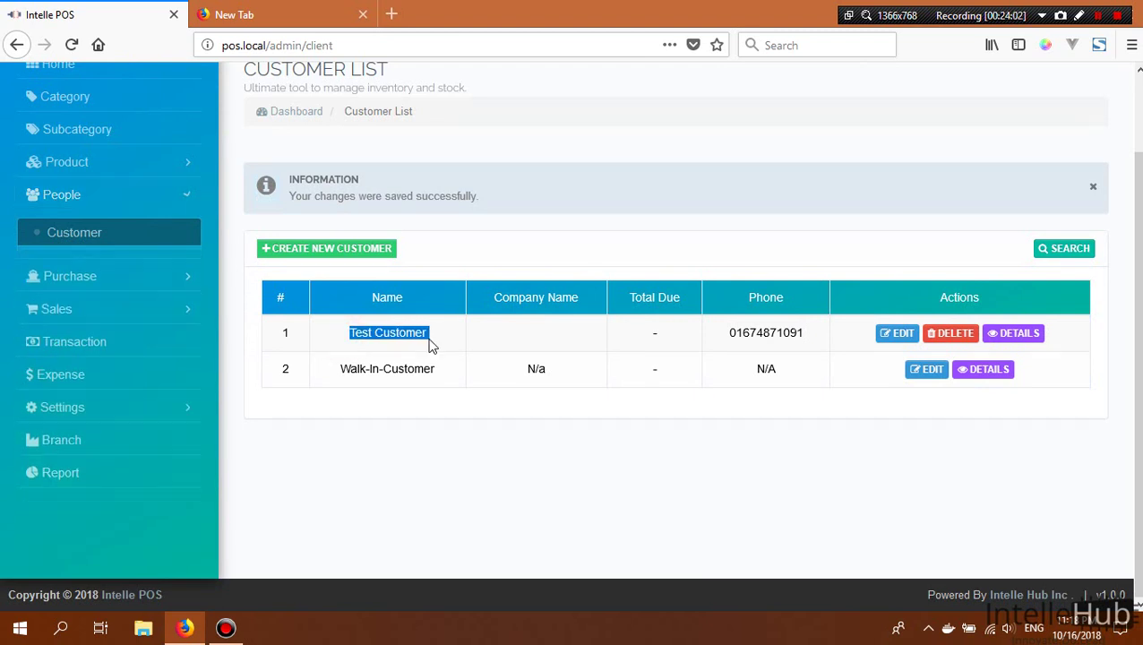
{"action": "left_click", "coordinate": [670, 330]}
{"action": "left_click_drag", "start_coordinate": [658, 332], "coordinate": [652, 338]}
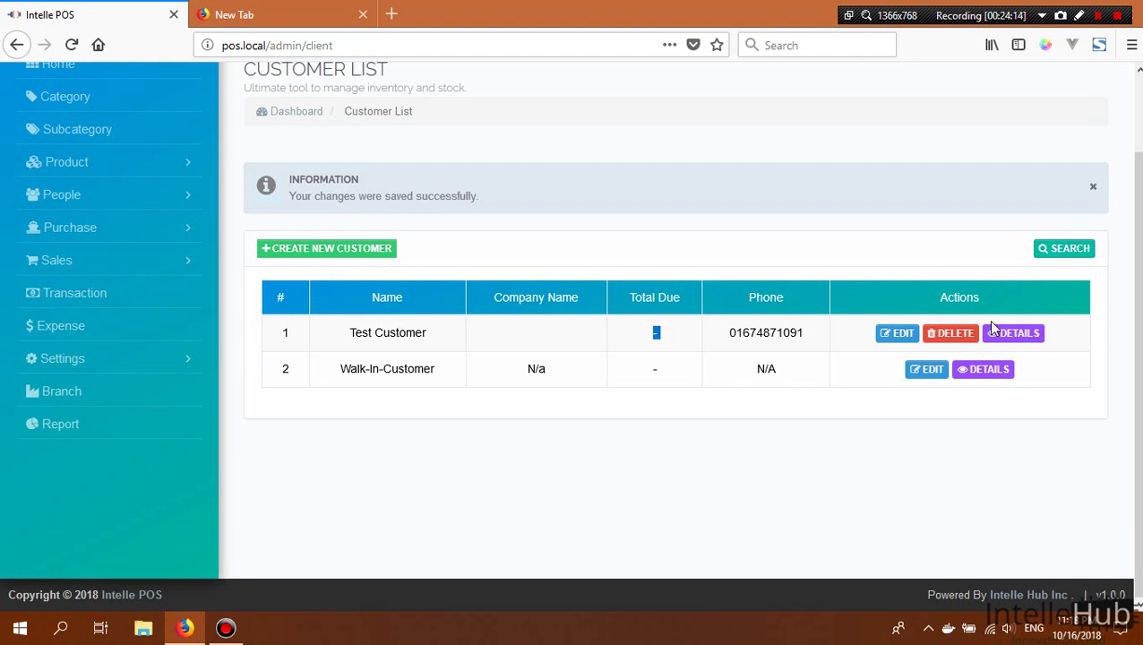
{"action": "left_click", "coordinate": [1012, 337]}
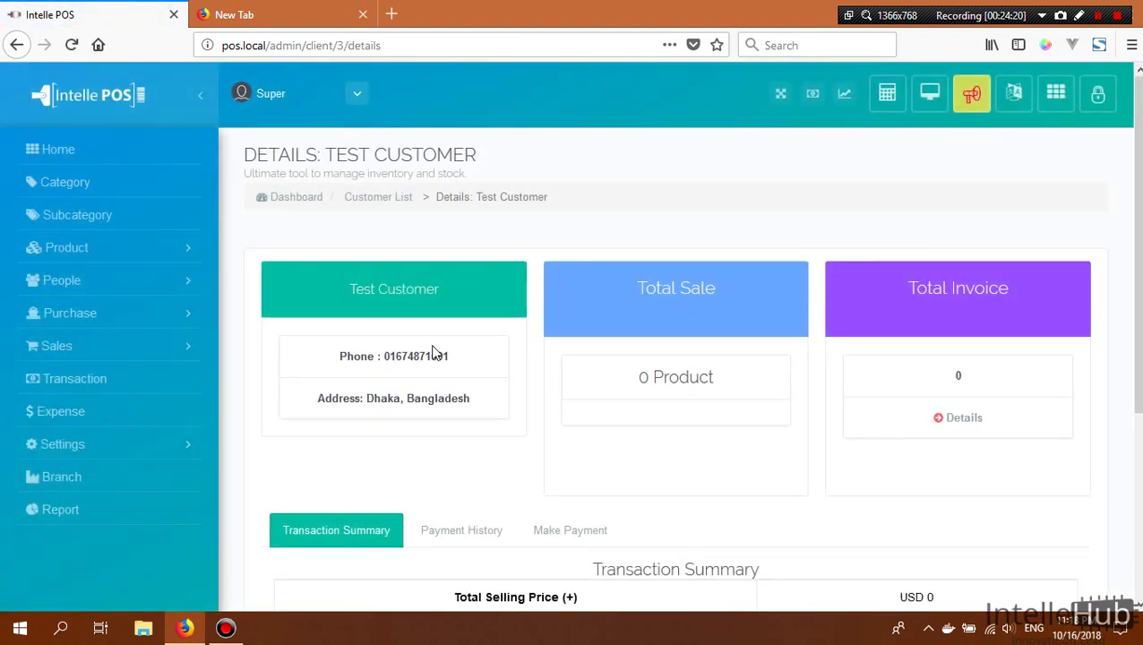
{"action": "left_click_drag", "start_coordinate": [313, 360], "coordinate": [421, 397]}
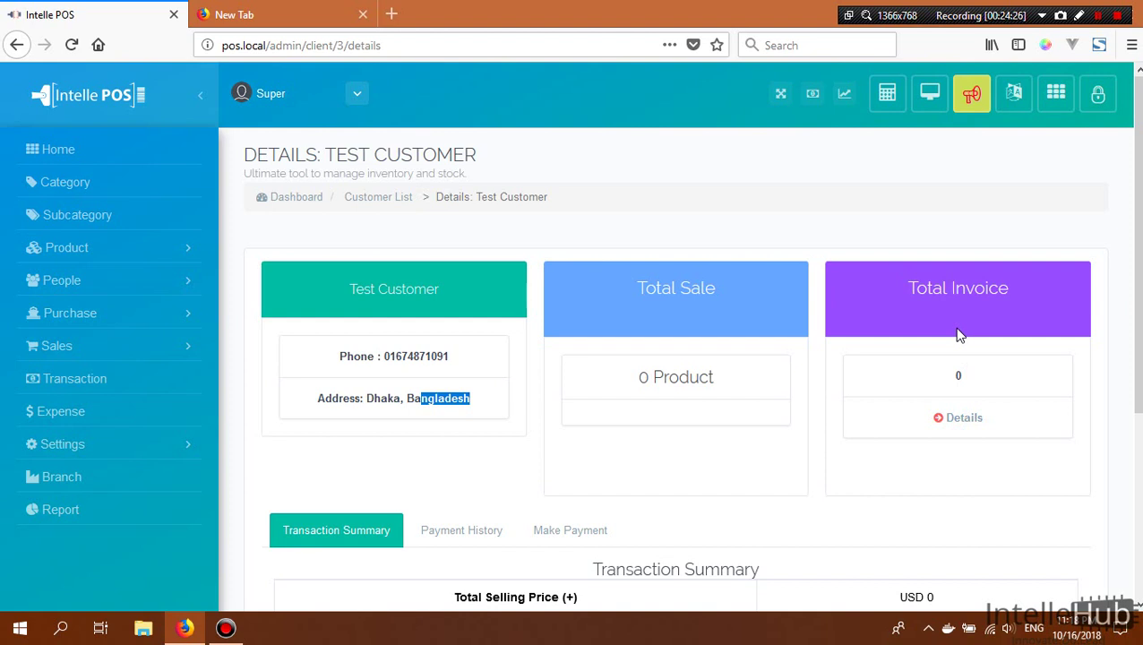
{"action": "scroll", "coordinate": [799, 448], "scroll_direction": "down", "scroll_amount": 3}
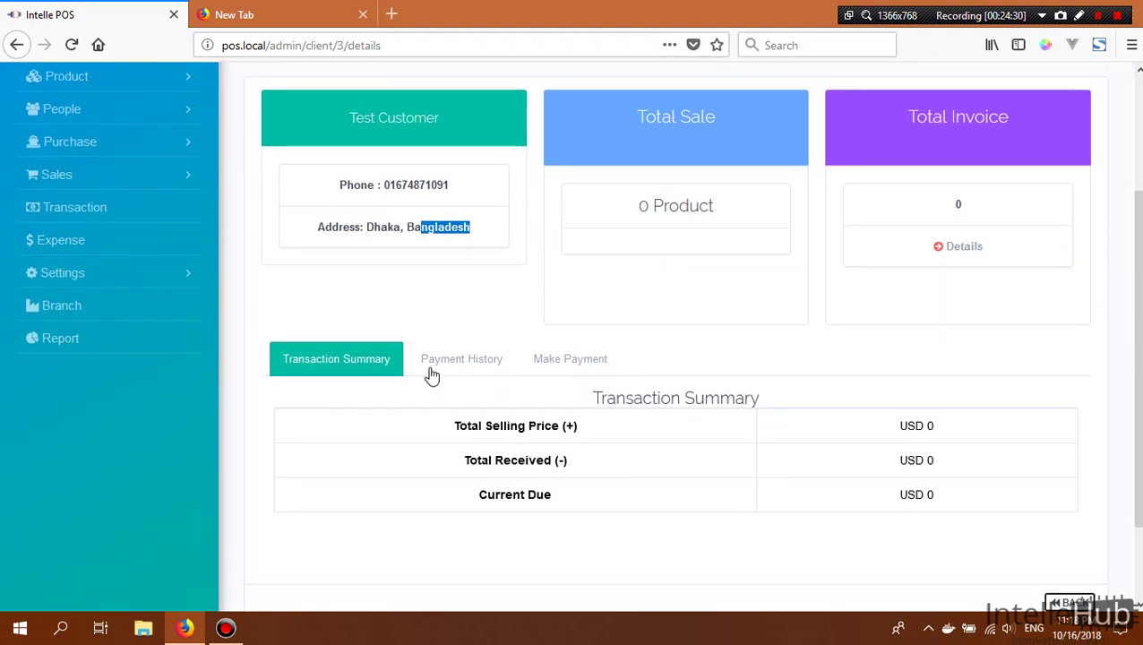
{"action": "left_click", "coordinate": [460, 366]}
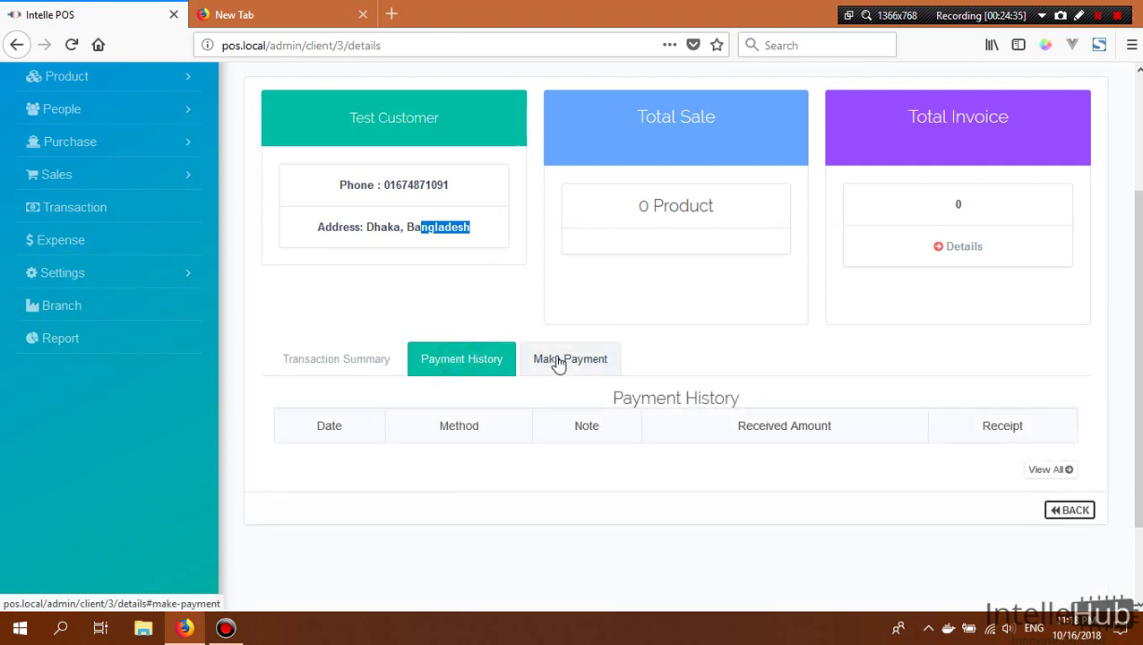
{"action": "left_click", "coordinate": [560, 361]}
{"action": "scroll", "coordinate": [557, 363], "scroll_direction": "down", "scroll_amount": 2}
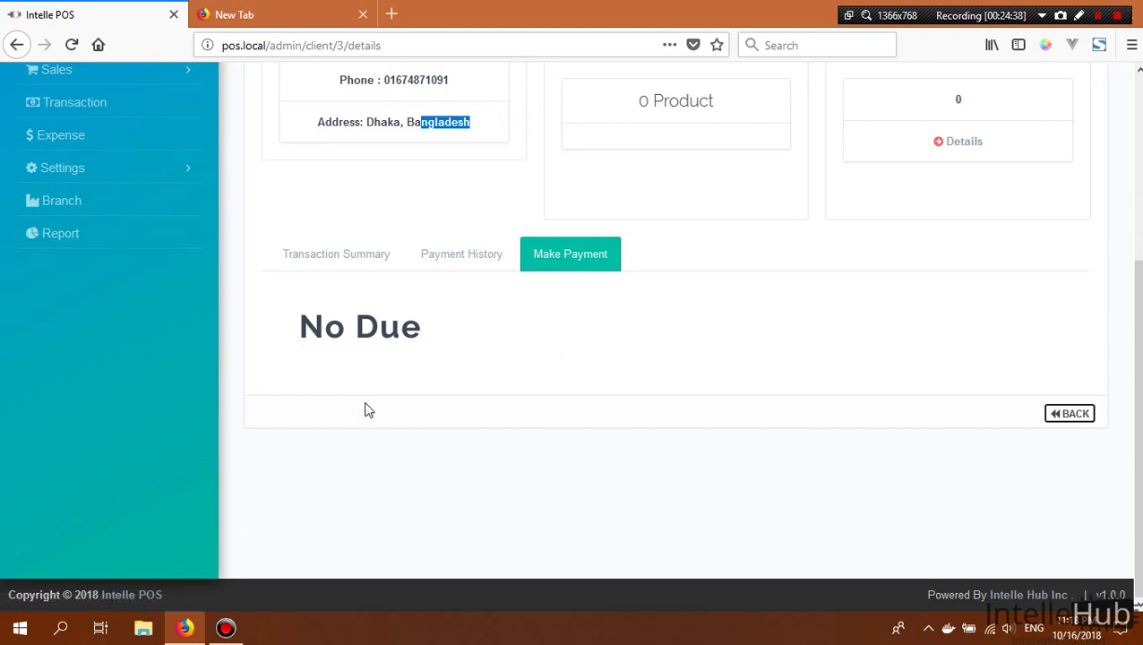
{"action": "mouse_move", "coordinate": [300, 327]}
{"action": "left_mouse_down"}
{"action": "mouse_move", "coordinate": [428, 327]}
{"action": "mouse_move", "coordinate": [307, 331]}
{"action": "left_mouse_up"}
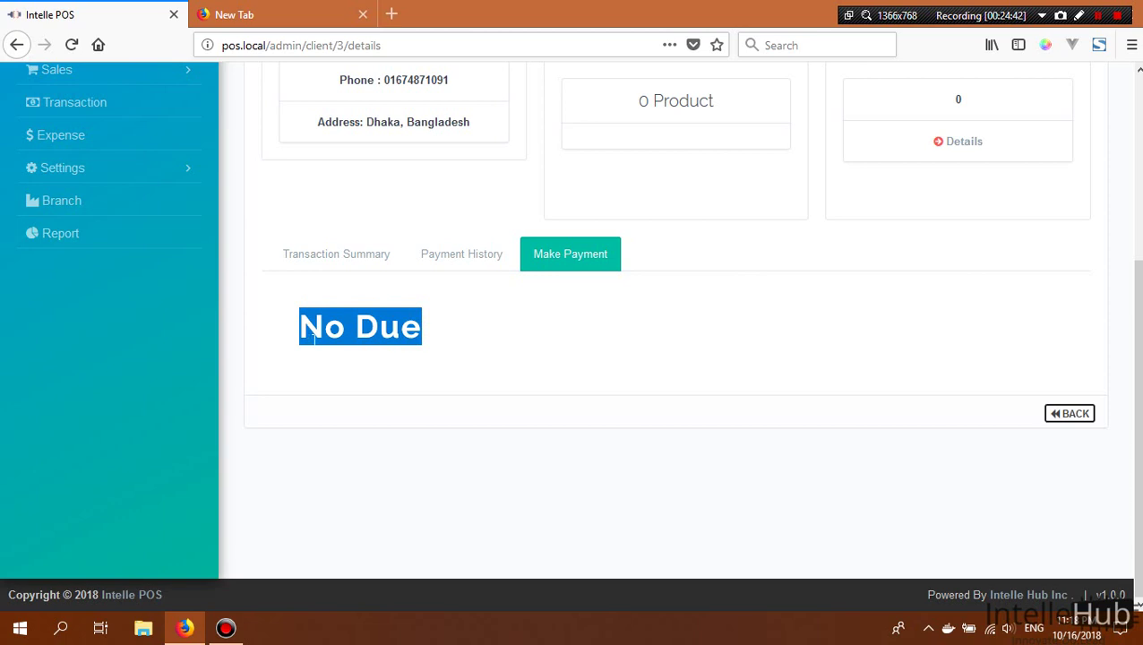
{"action": "scroll", "coordinate": [309, 338], "scroll_direction": "up", "scroll_amount": 3}
{"action": "scroll", "coordinate": [313, 346], "scroll_direction": "down", "scroll_amount": 3}
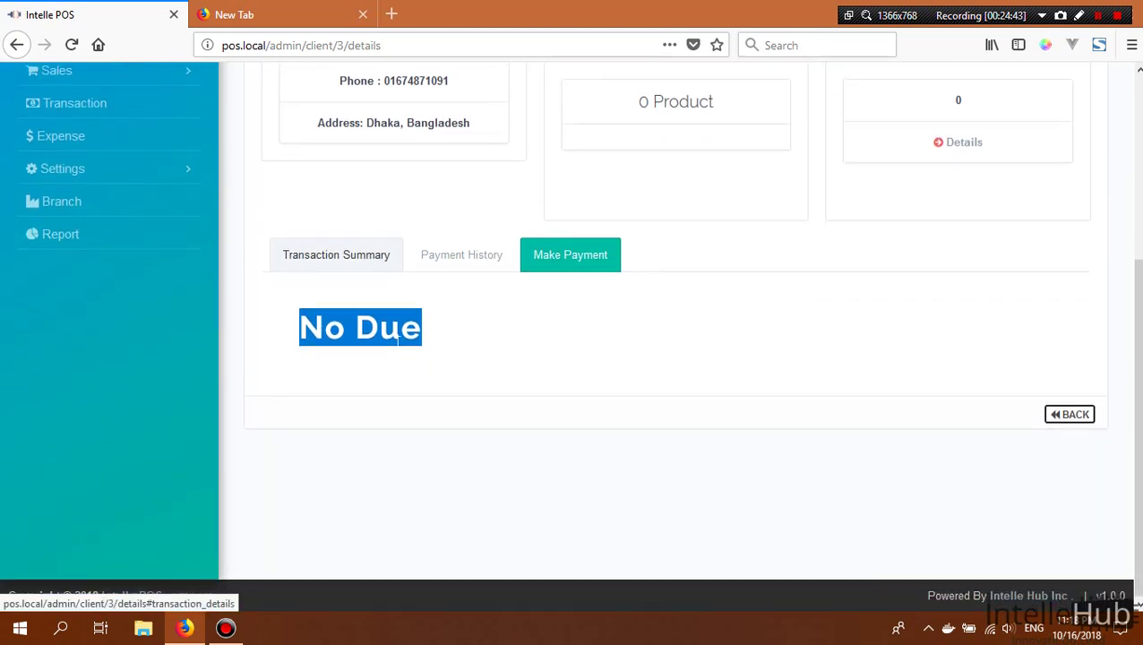
{"action": "left_click", "coordinate": [299, 327]}
{"action": "left_click_drag", "start_coordinate": [299, 327], "coordinate": [420, 326]}
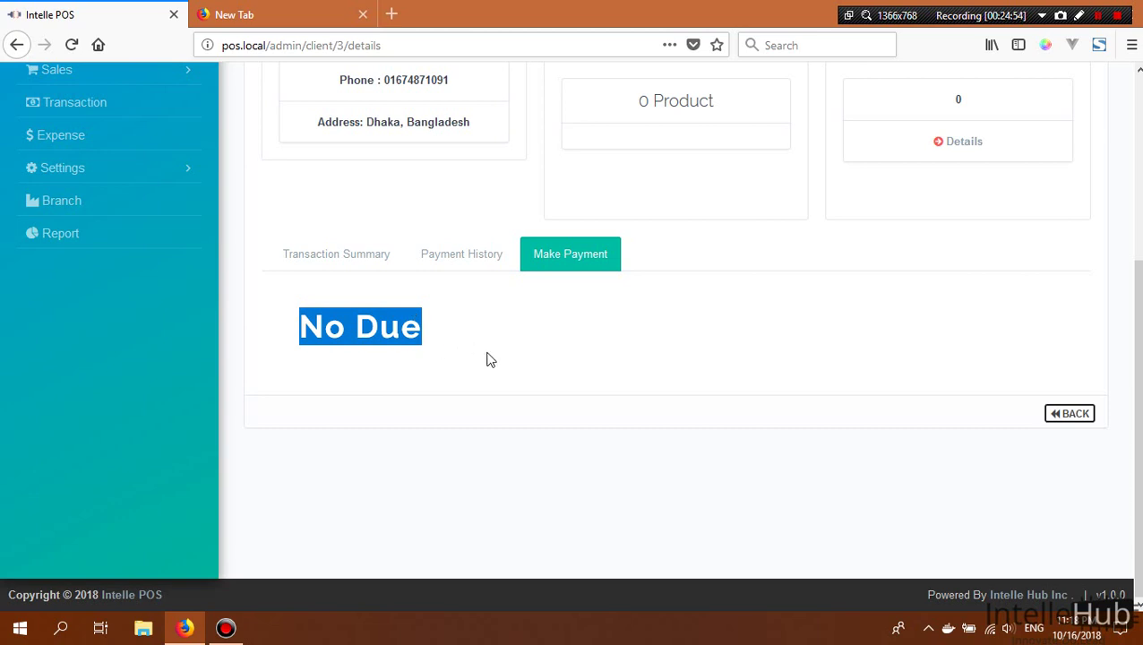
{"action": "scroll", "coordinate": [488, 359], "scroll_direction": "up", "scroll_amount": 5}
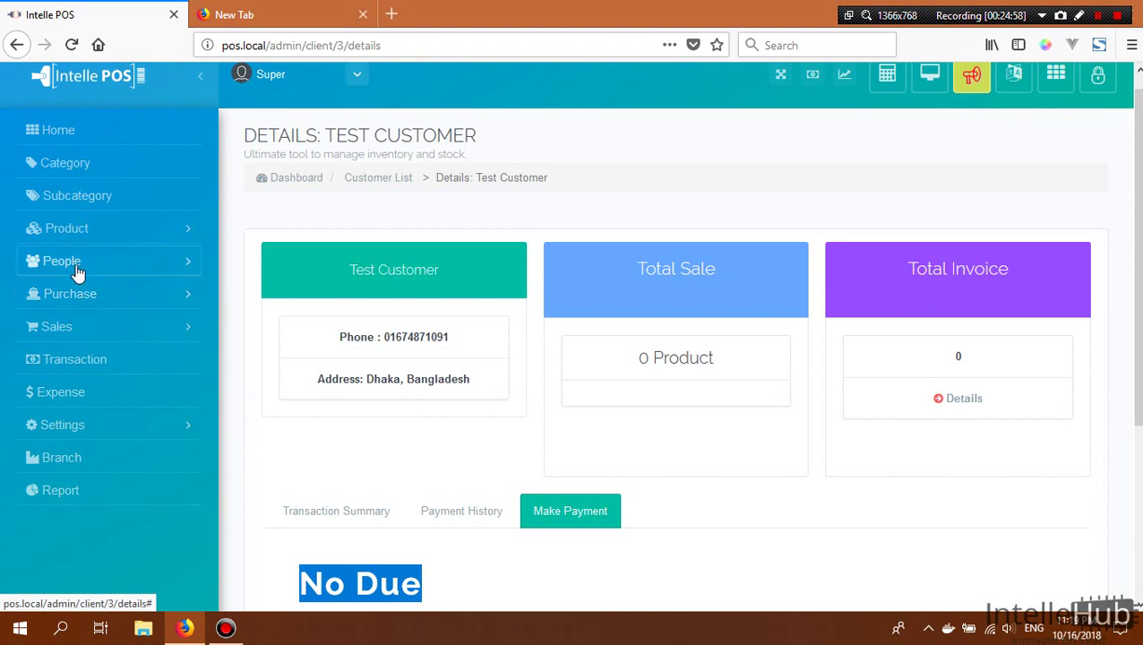
Go to People > Supplier, which lists only Default Supplier, and start a new supplier.
{"action": "left_click", "coordinate": [82, 255]}
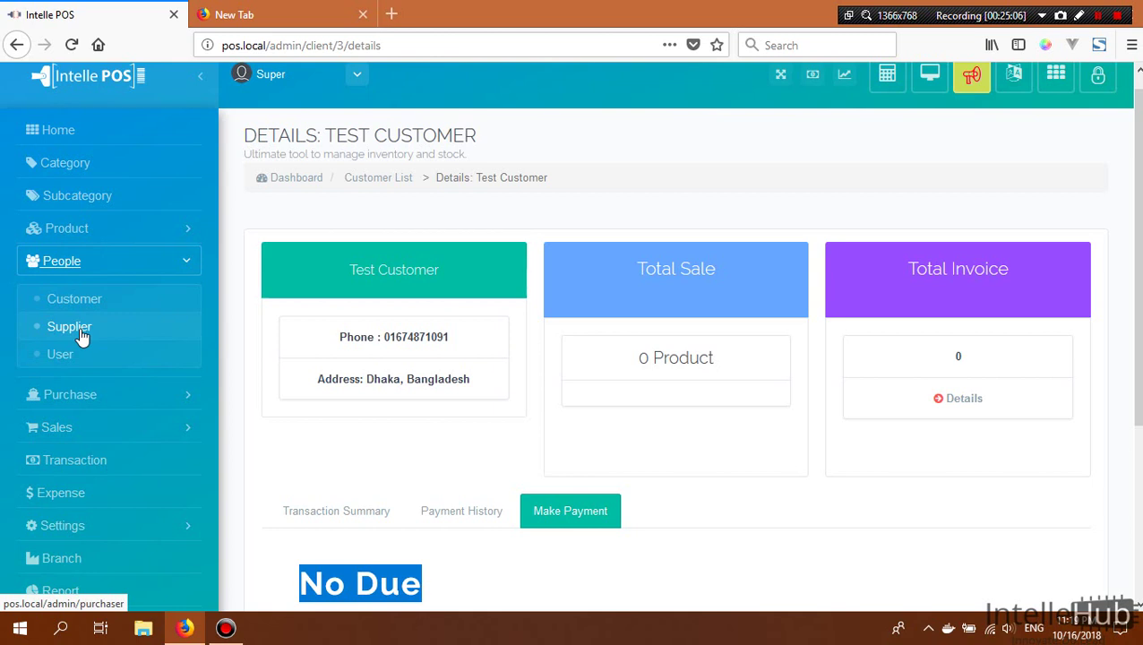
{"action": "left_click", "coordinate": [81, 335]}
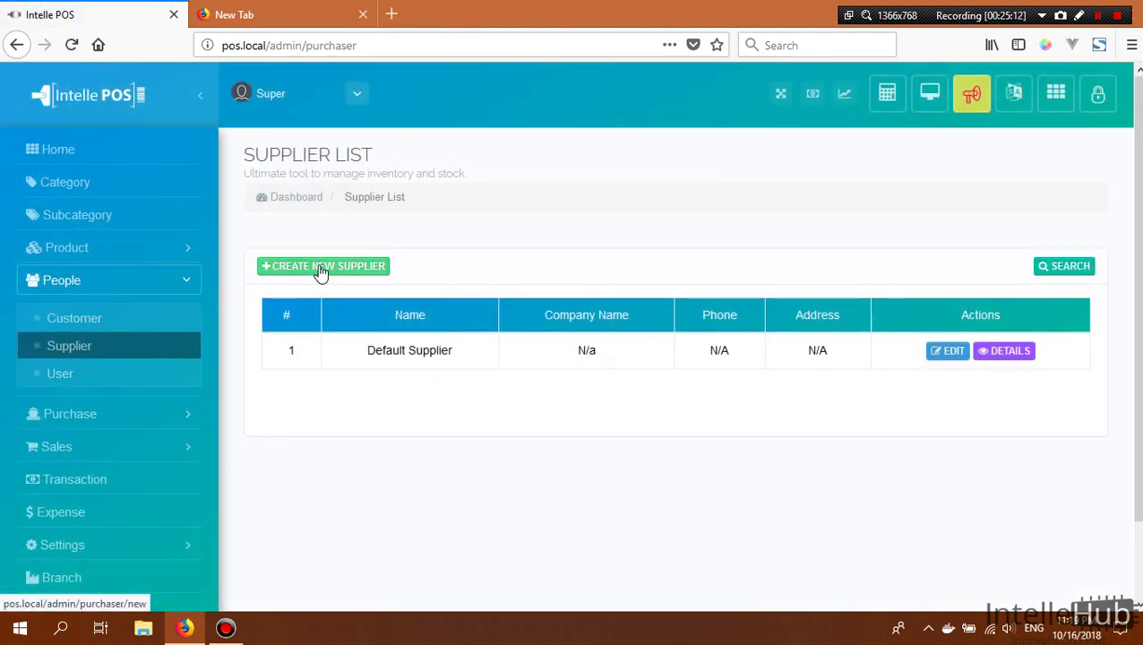
{"action": "left_click", "coordinate": [320, 267]}
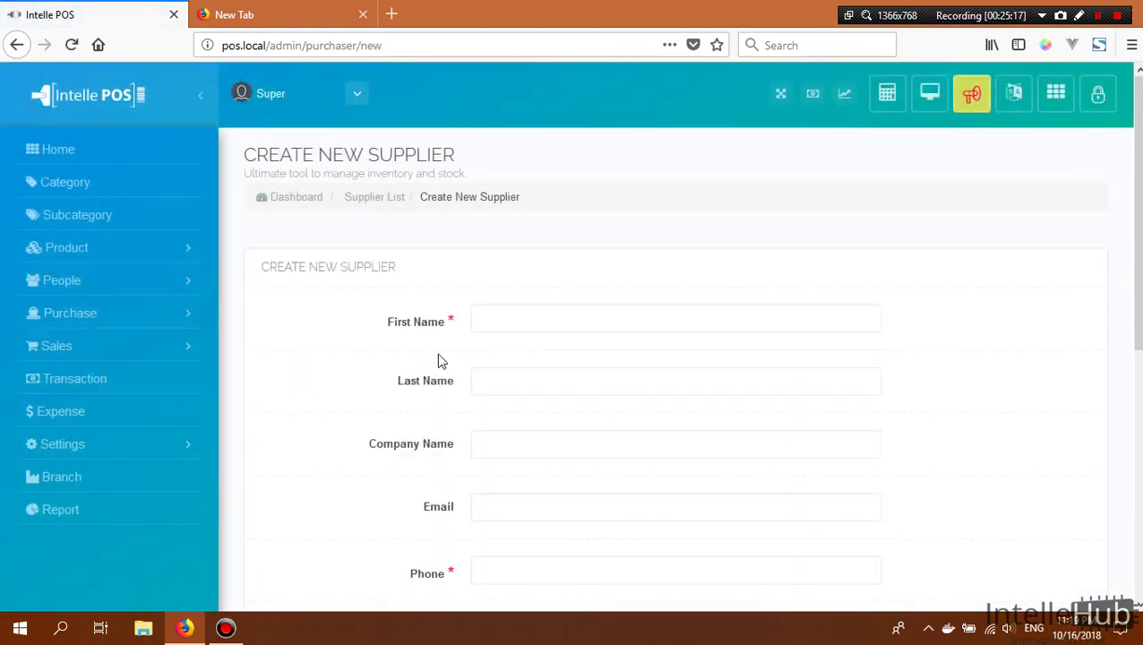
Name the supplier 'Test Supplier' and fill the phone with a suggested number.
{"action": "left_click", "coordinate": [527, 315]}
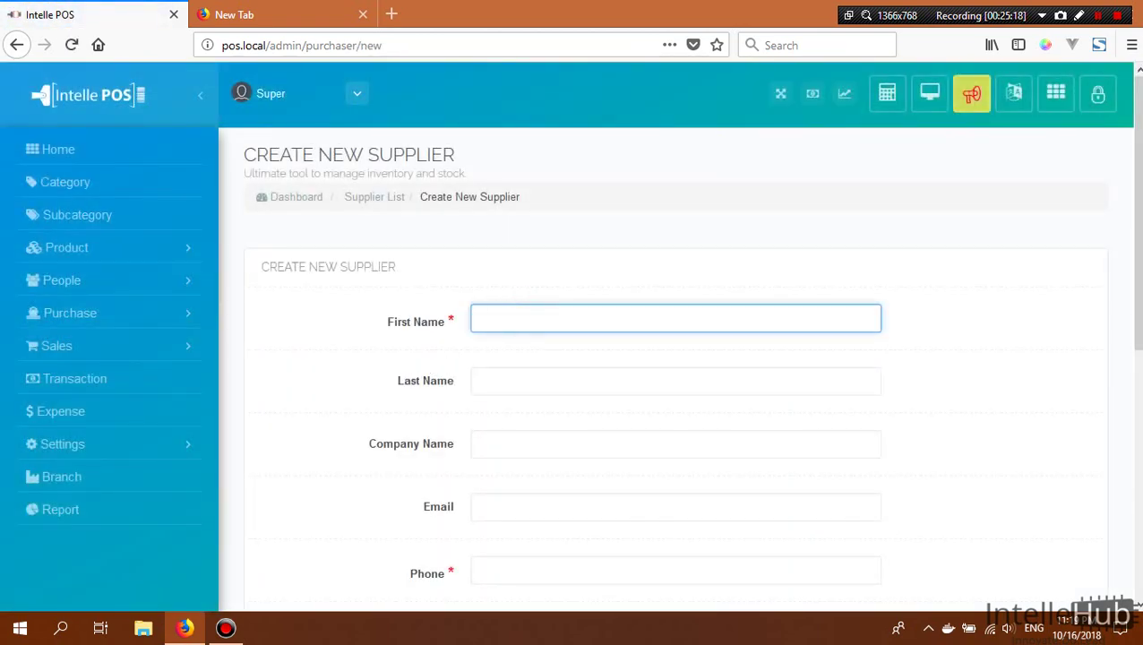
{"action": "type", "text": "Test Supplier"}
{"action": "left_click", "coordinate": [416, 444]}
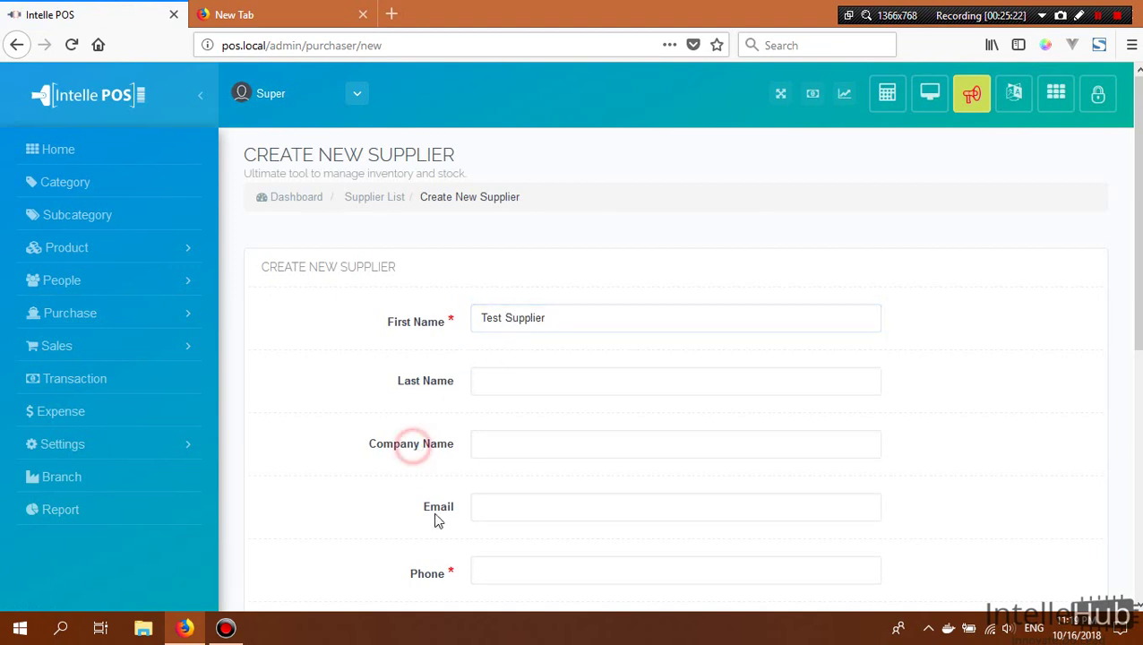
{"action": "scroll", "coordinate": [434, 517], "scroll_direction": "down", "scroll_amount": 3}
{"action": "left_click", "coordinate": [525, 311]}
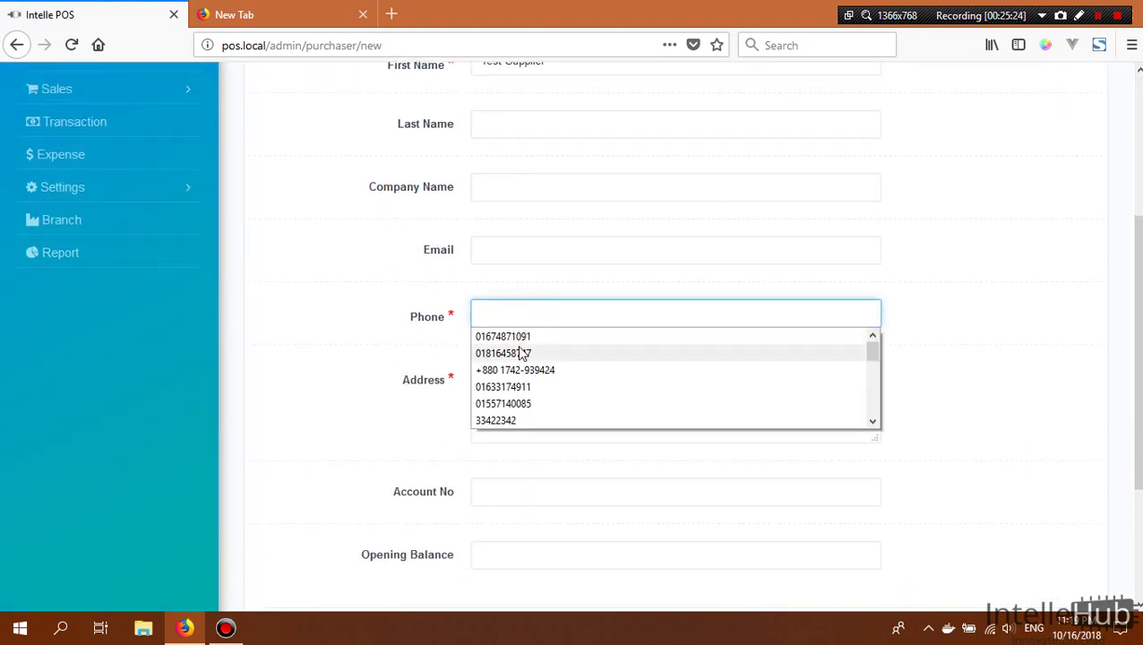
{"action": "left_click", "coordinate": [517, 352]}
Enter the address 'Dhaka, Bangldesh' with a capital B and save the supplier.
{"action": "left_click", "coordinate": [506, 403]}
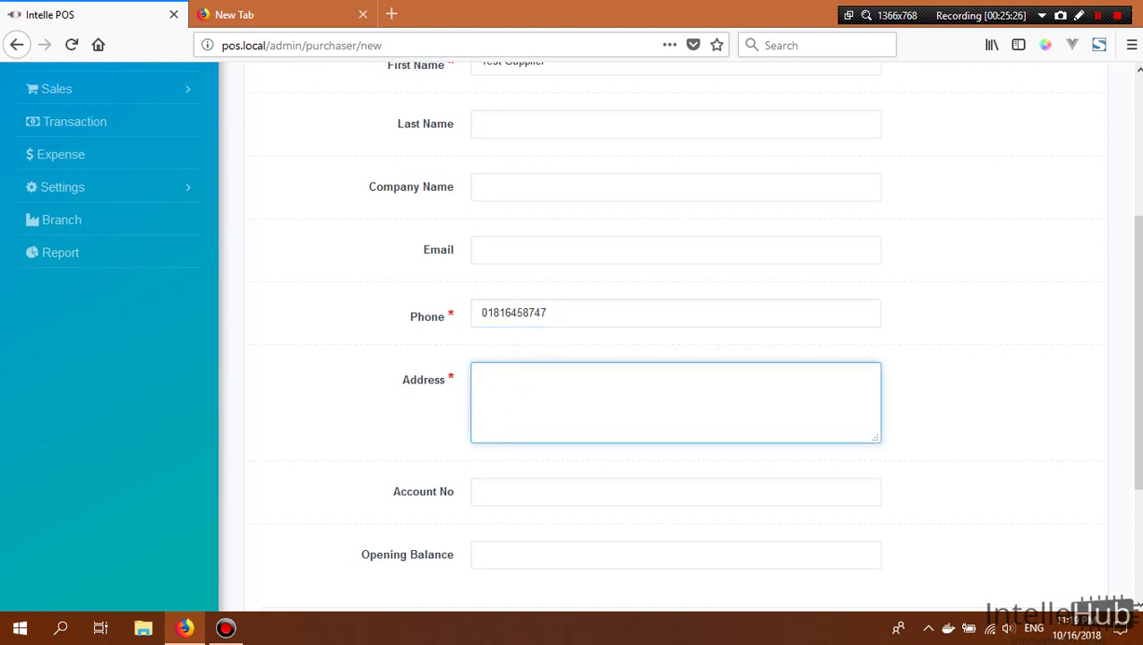
{"action": "type", "text": "Dhaka, bangldesh"}
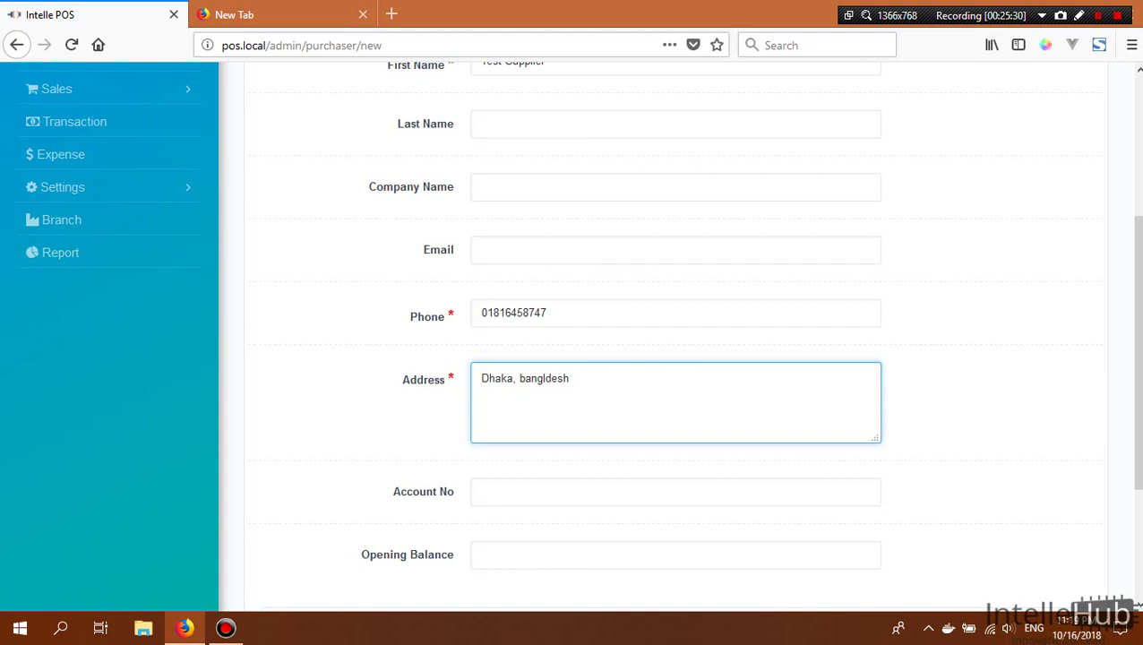
{"action": "left_click", "coordinate": [524, 377]}
{"action": "key", "text": "BackSpace"}
{"action": "type", "text": "B"}
{"action": "scroll", "coordinate": [524, 377], "scroll_direction": "down", "scroll_amount": 1}
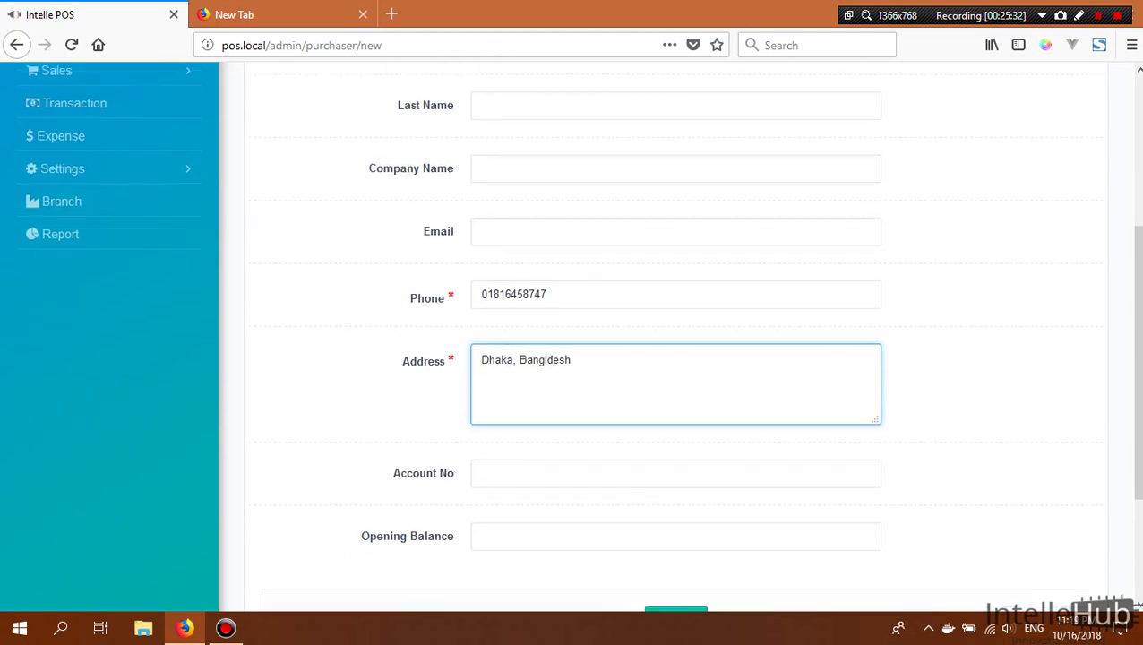
{"action": "scroll", "coordinate": [638, 454], "scroll_direction": "down", "scroll_amount": 3}
{"action": "left_click", "coordinate": [658, 445]}
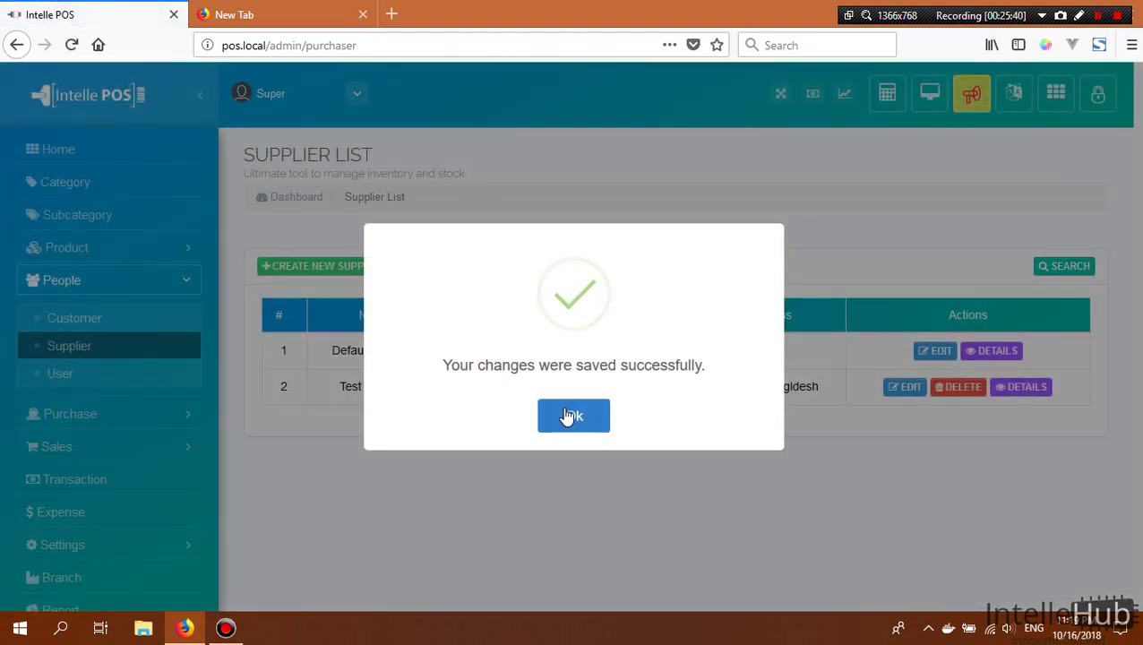
Dismiss the save confirmation and check Test Supplier as entry 2 in the Supplier List.
{"action": "left_click", "coordinate": [567, 416]}
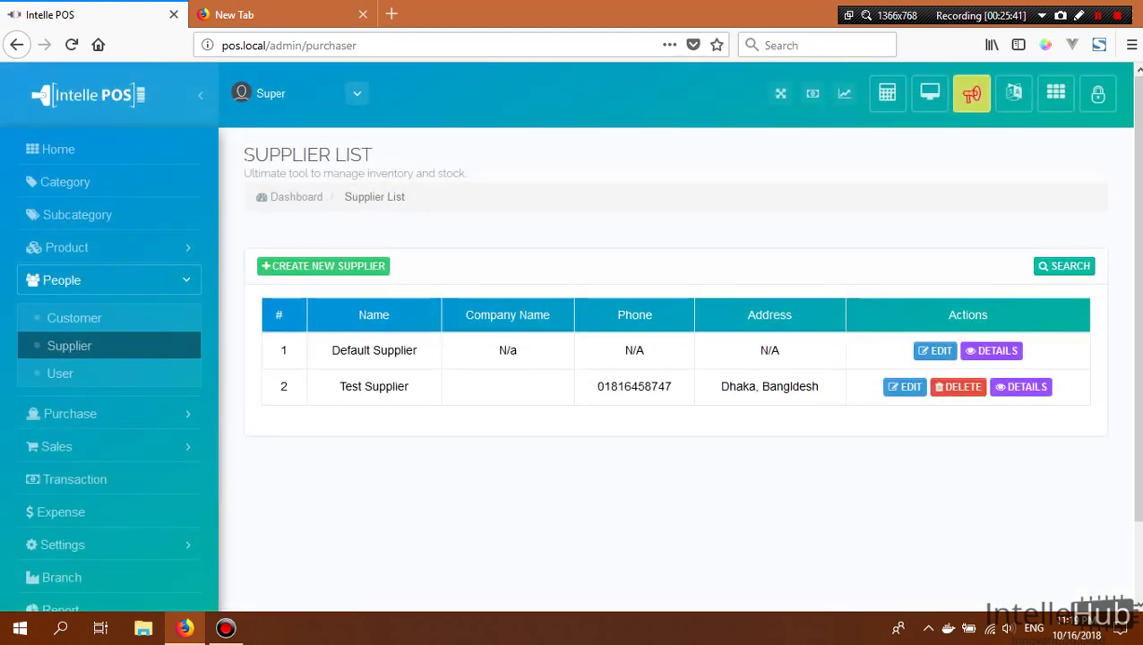
{"action": "left_click_drag", "start_coordinate": [235, 155], "coordinate": [347, 155]}
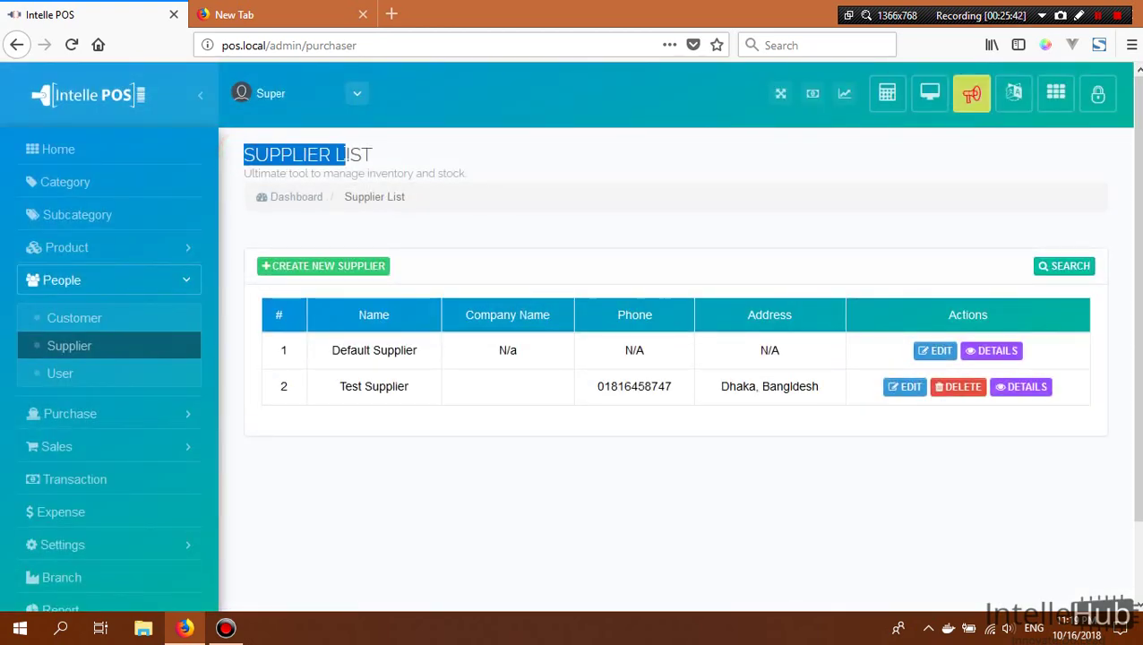
{"action": "scroll", "coordinate": [269, 452], "scroll_direction": "down", "scroll_amount": 2}
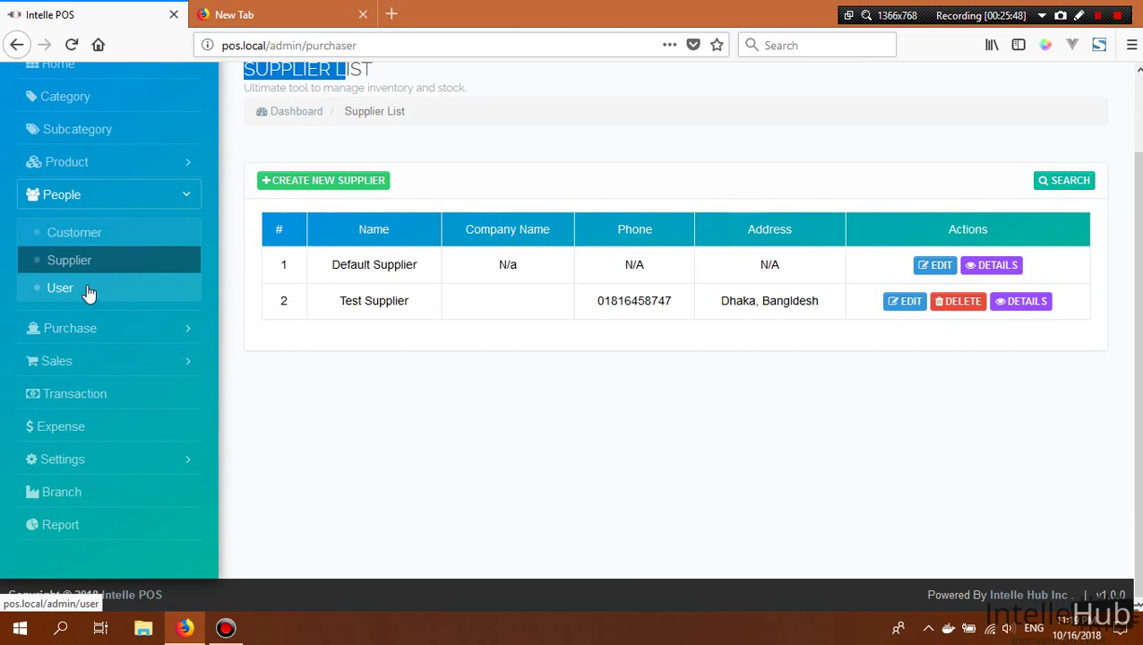
From the Users List, which holds only Super User, start a new user.
{"action": "left_click", "coordinate": [88, 291]}
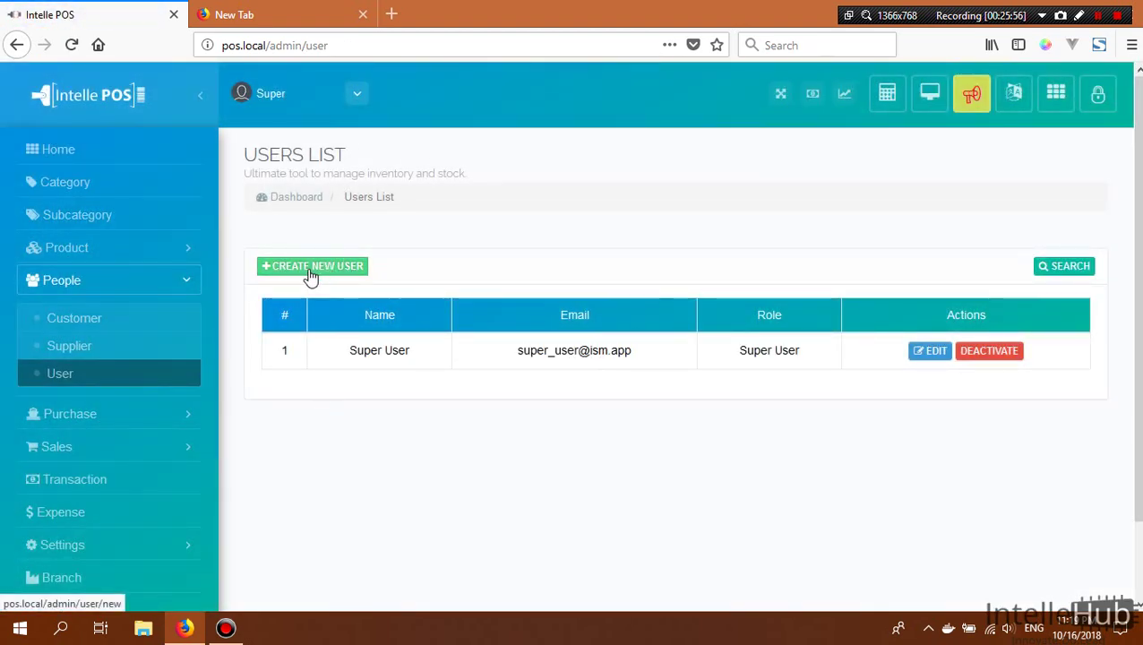
{"action": "left_click_drag", "start_coordinate": [363, 351], "coordinate": [405, 350]}
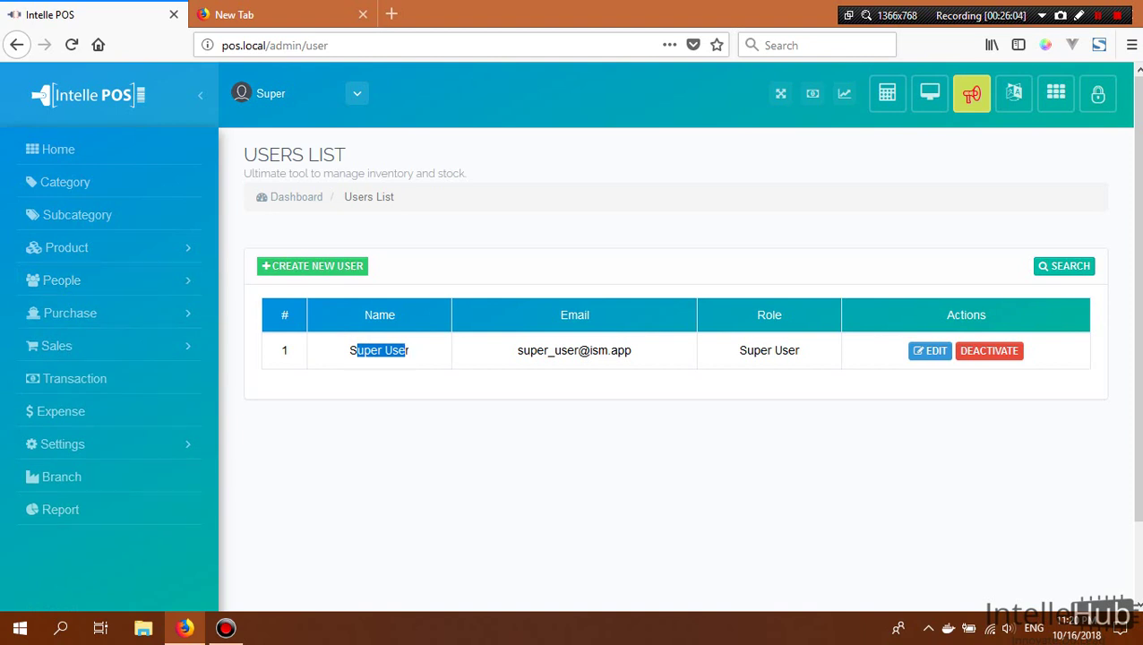
{"action": "left_click", "coordinate": [391, 352]}
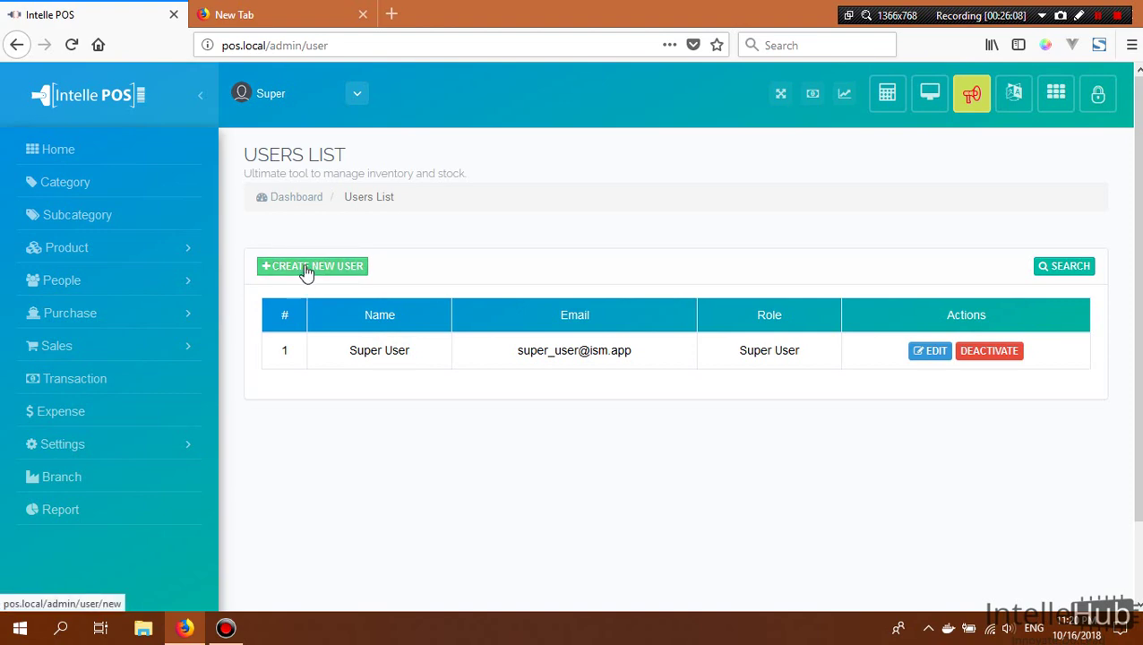
{"action": "left_click", "coordinate": [306, 271]}
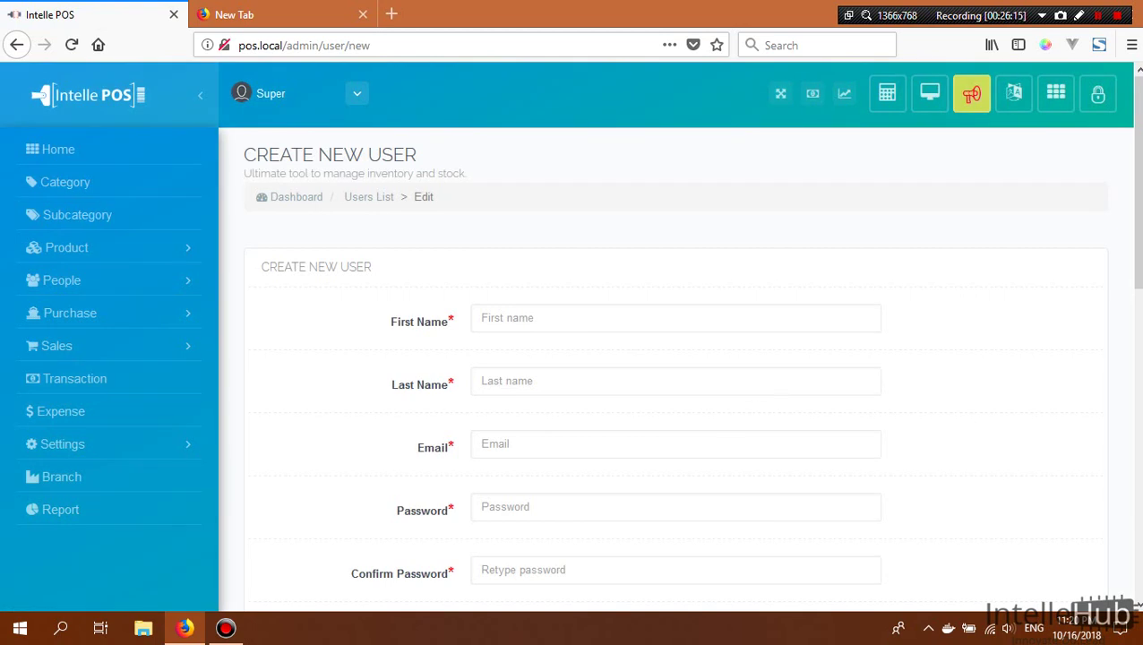
Enter first name 'Test' and last name 'Customer' for the new user.
{"action": "scroll", "coordinate": [498, 268], "scroll_direction": "down", "scroll_amount": 2}
{"action": "left_click", "coordinate": [492, 227]}
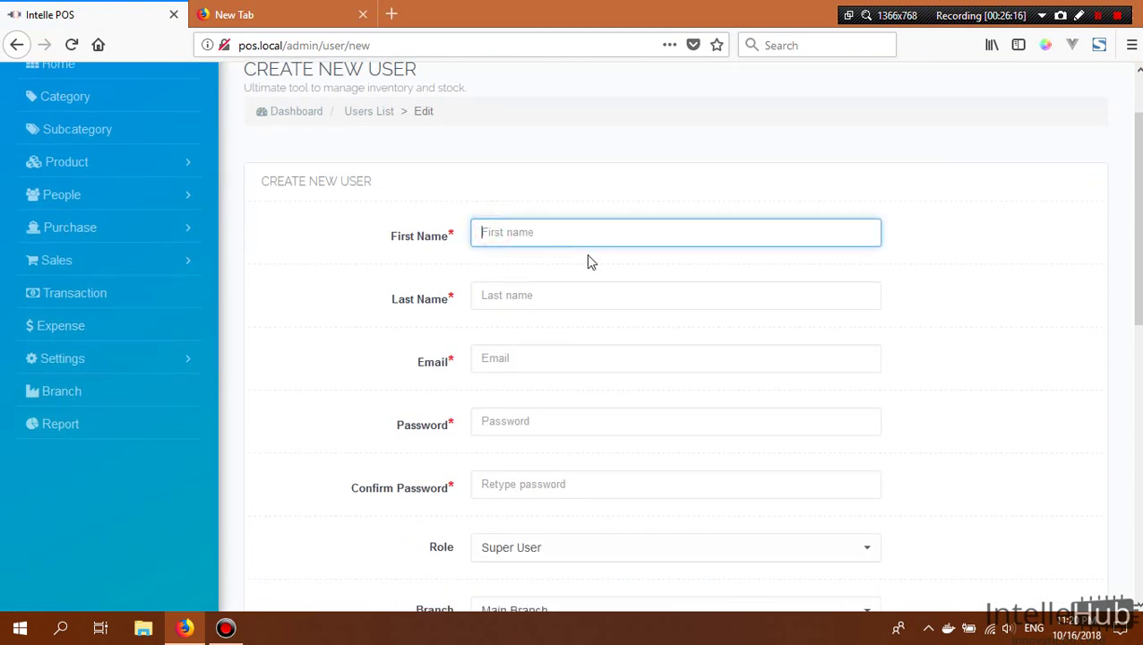
{"action": "type", "text": "Test"}
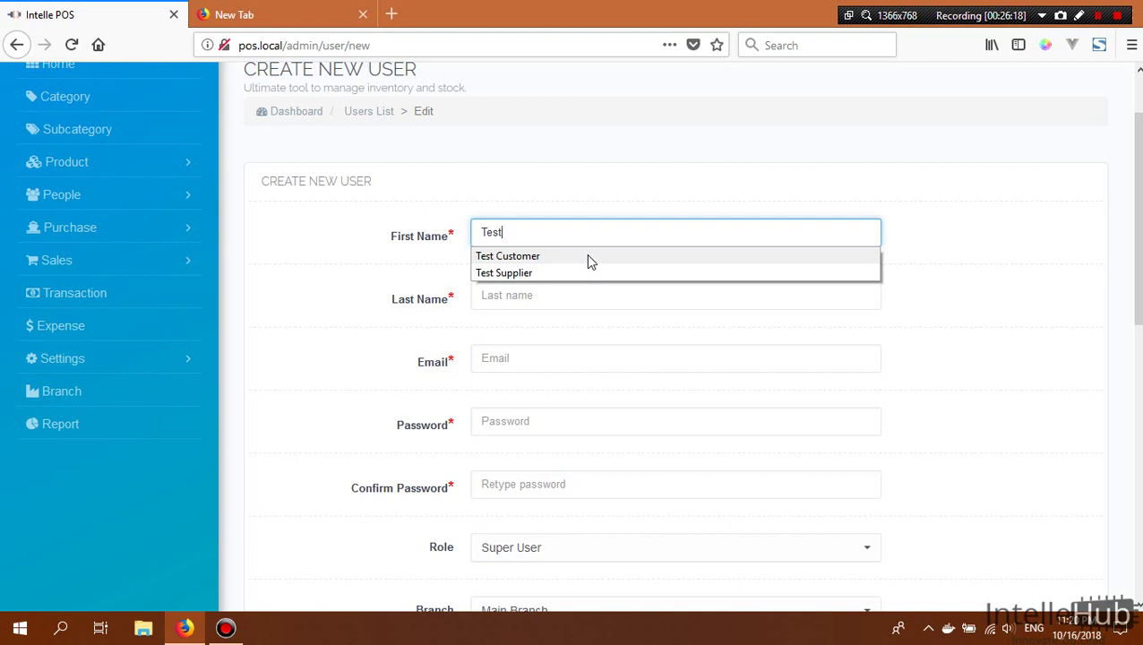
{"action": "key", "text": "Tab"}
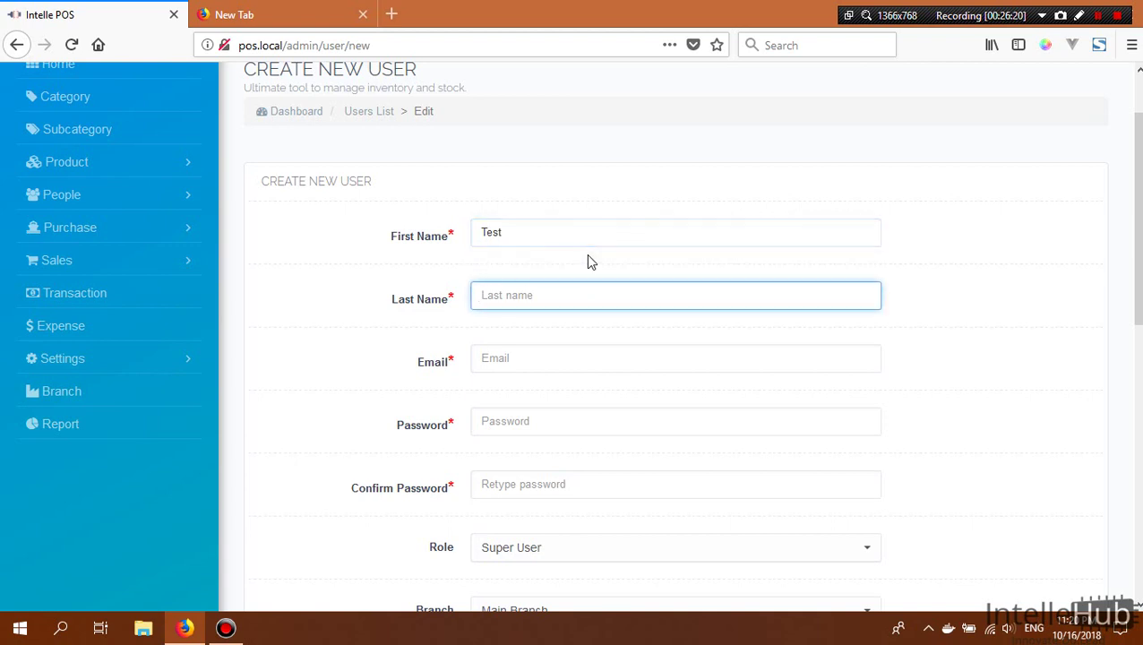
{"action": "type", "text": "Customer"}
Fill in the user's email address and a matching password and confirmation.
{"action": "left_click", "coordinate": [530, 365]}
{"action": "type", "text": "test"}
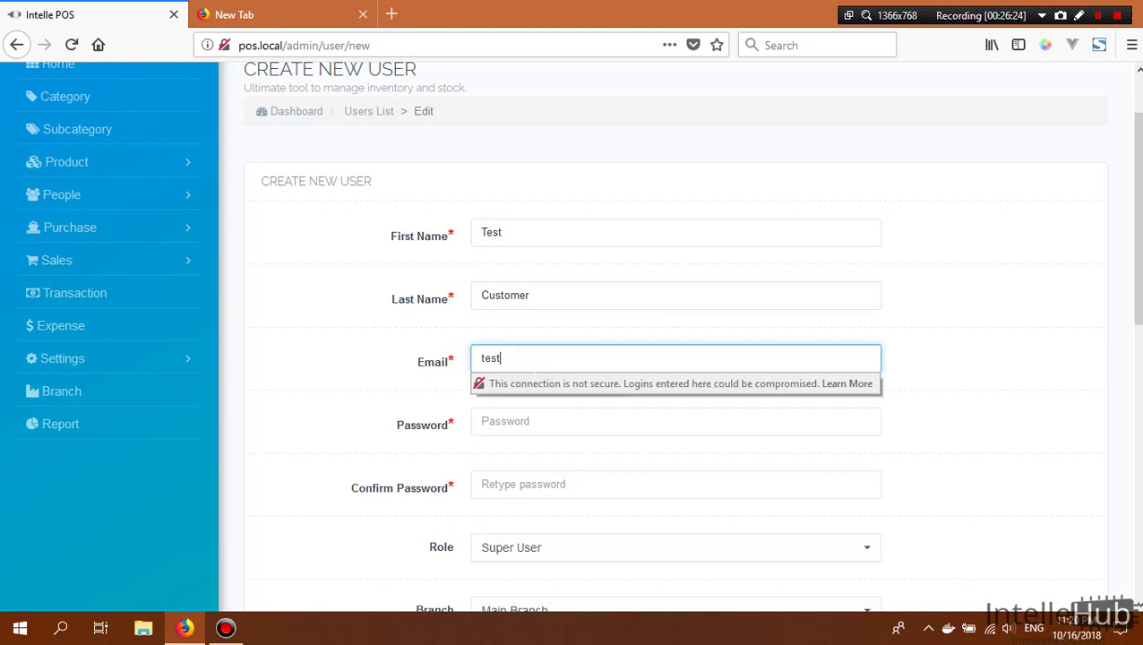
{"action": "type", "text": "@gmail.com"}
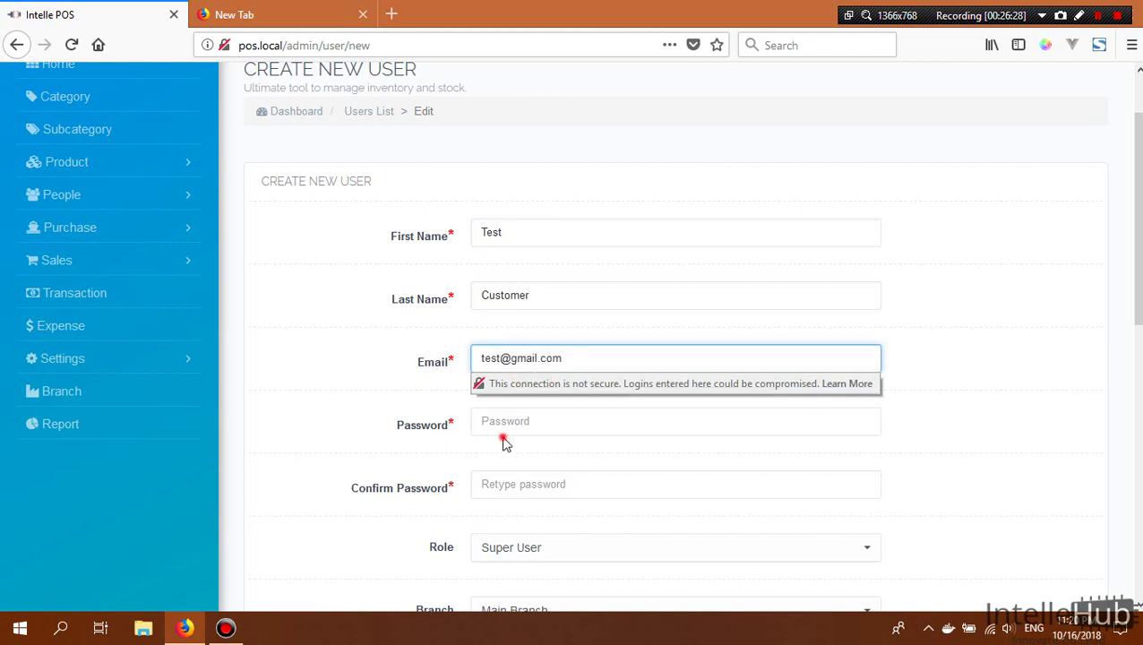
{"action": "left_click", "coordinate": [507, 425]}
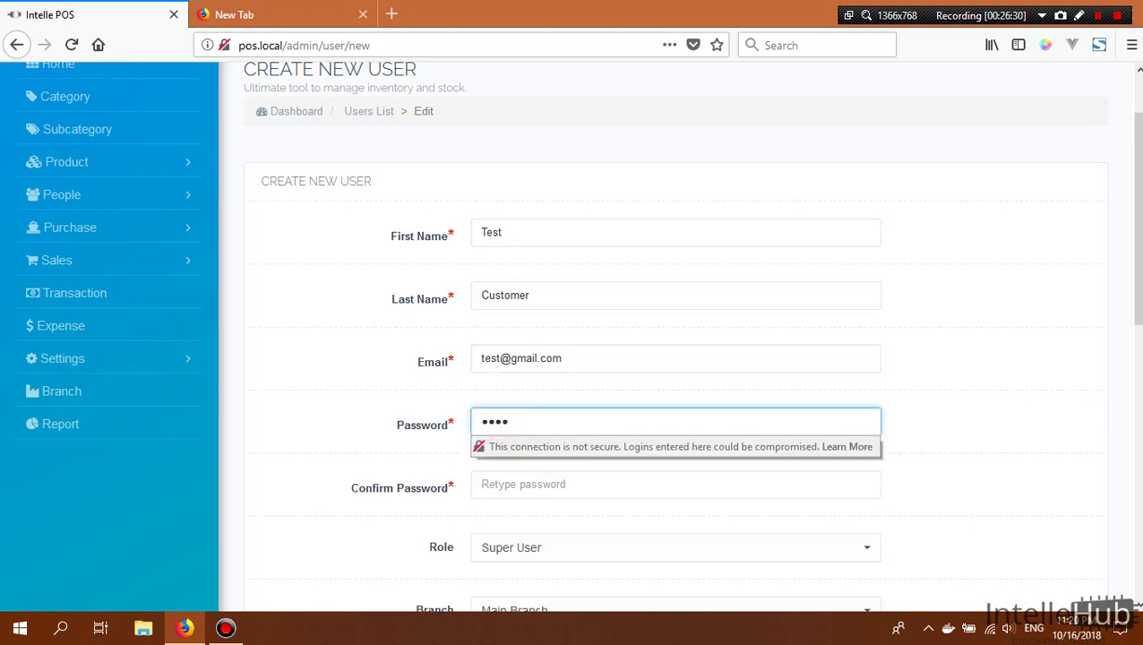
{"action": "key", "text": "Tab"}
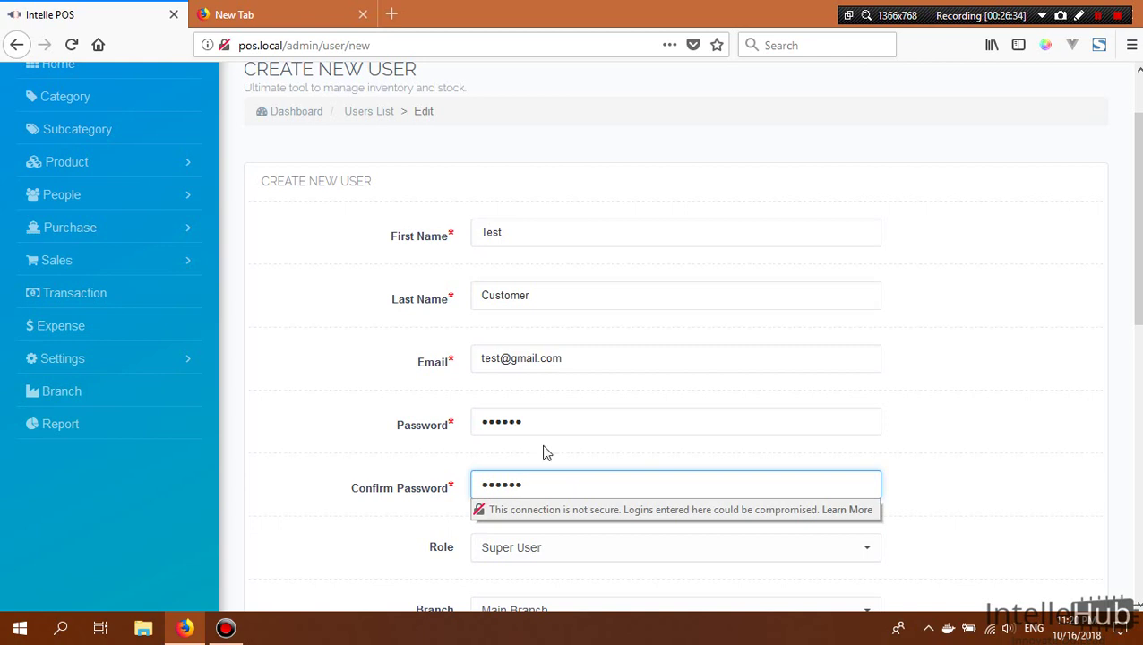
{"action": "left_click", "coordinate": [361, 465]}
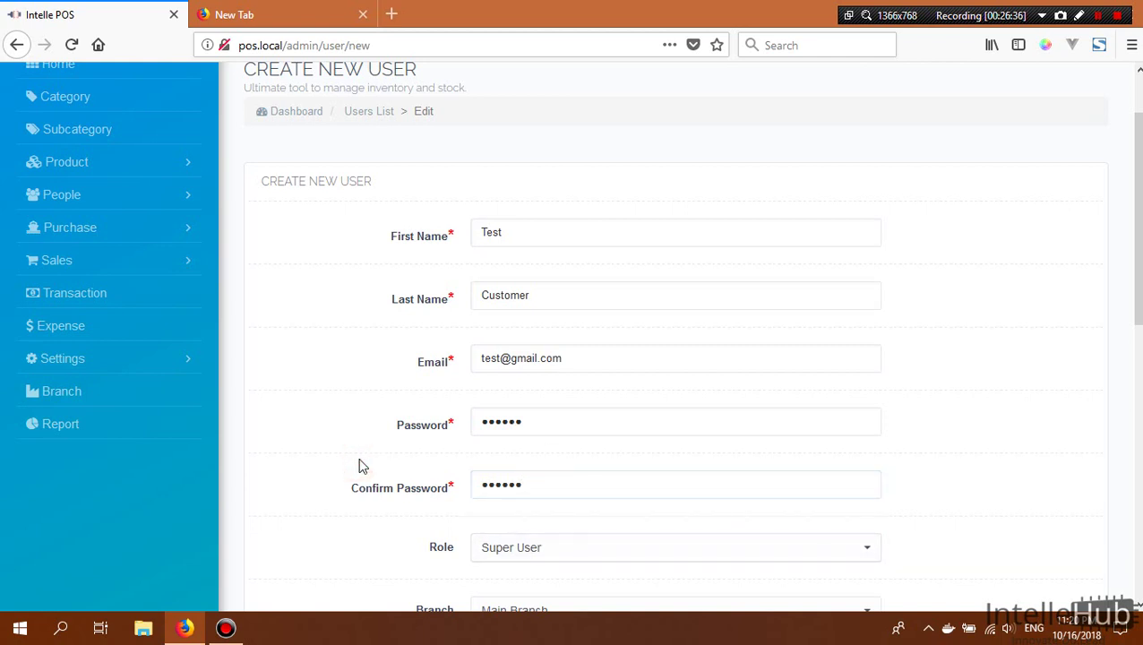
{"action": "scroll", "coordinate": [361, 465], "scroll_direction": "down", "scroll_amount": 2}
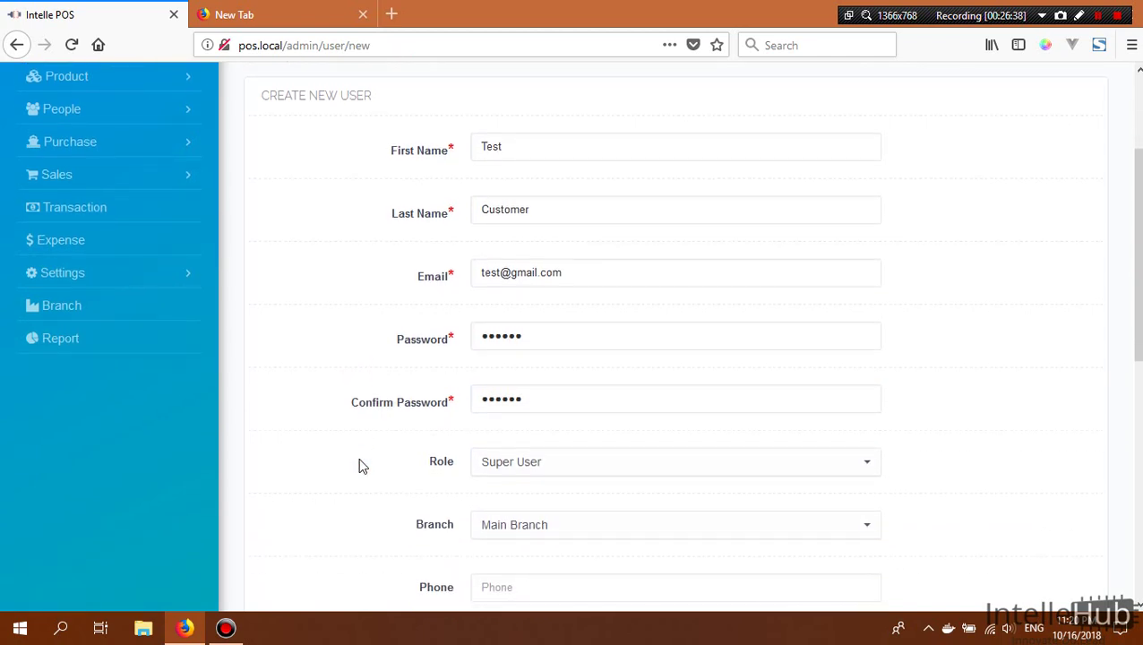
Set the user's role to Staff and keep the branch as Main Branch.
{"action": "left_click", "coordinate": [518, 475]}
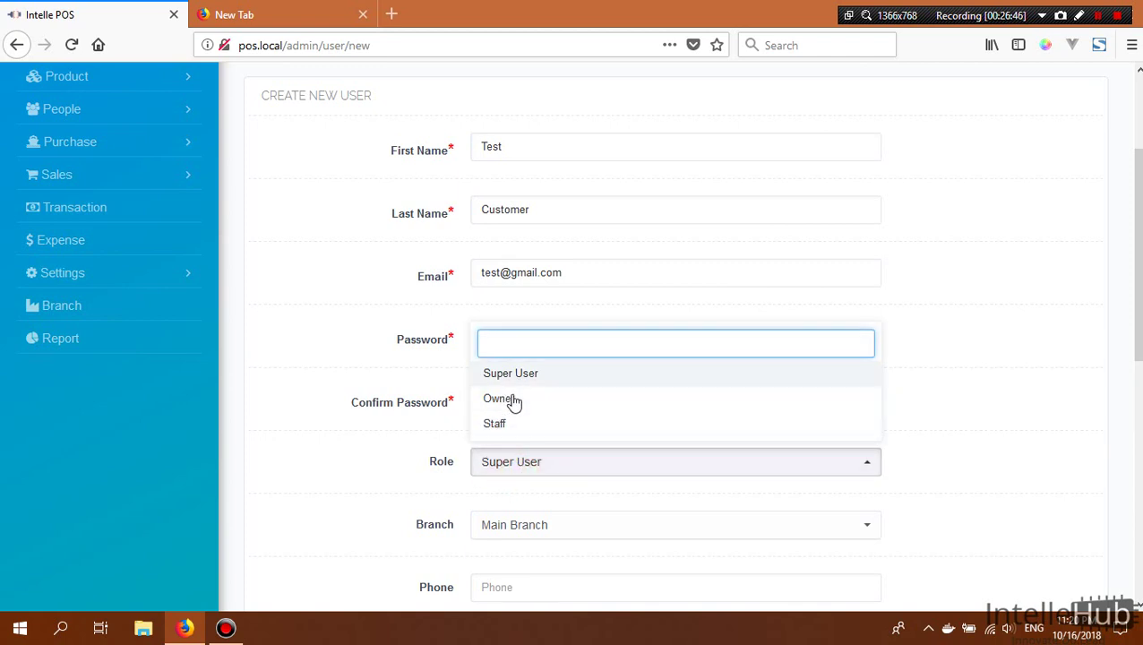
{"action": "left_click", "coordinate": [512, 427]}
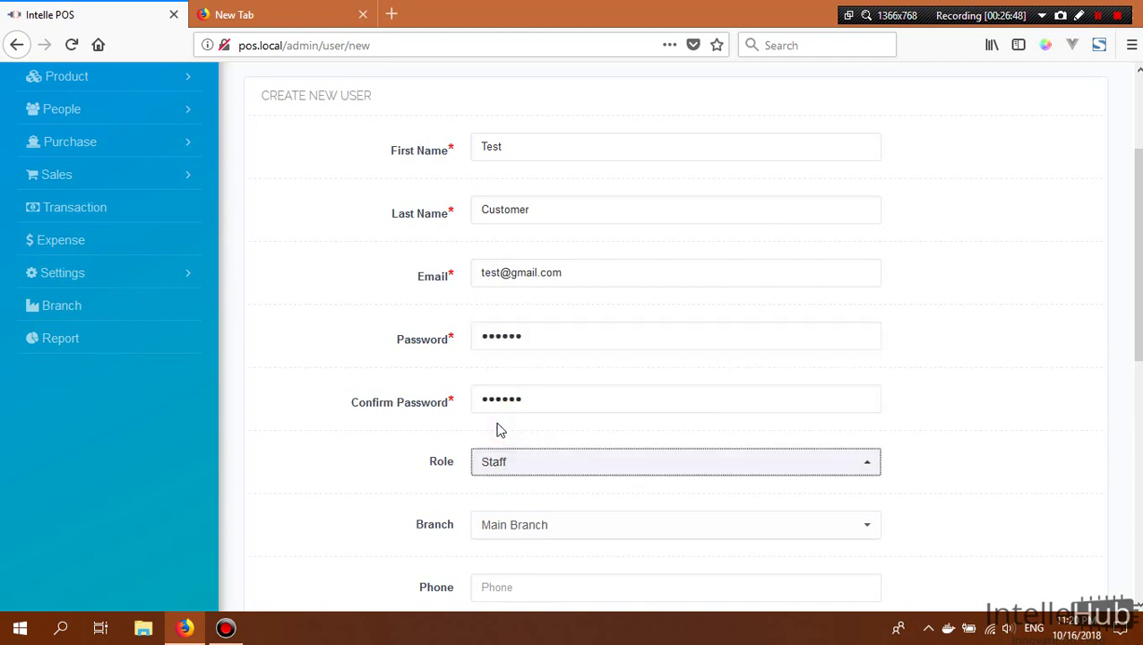
{"action": "scroll", "coordinate": [439, 434], "scroll_direction": "down", "scroll_amount": 2}
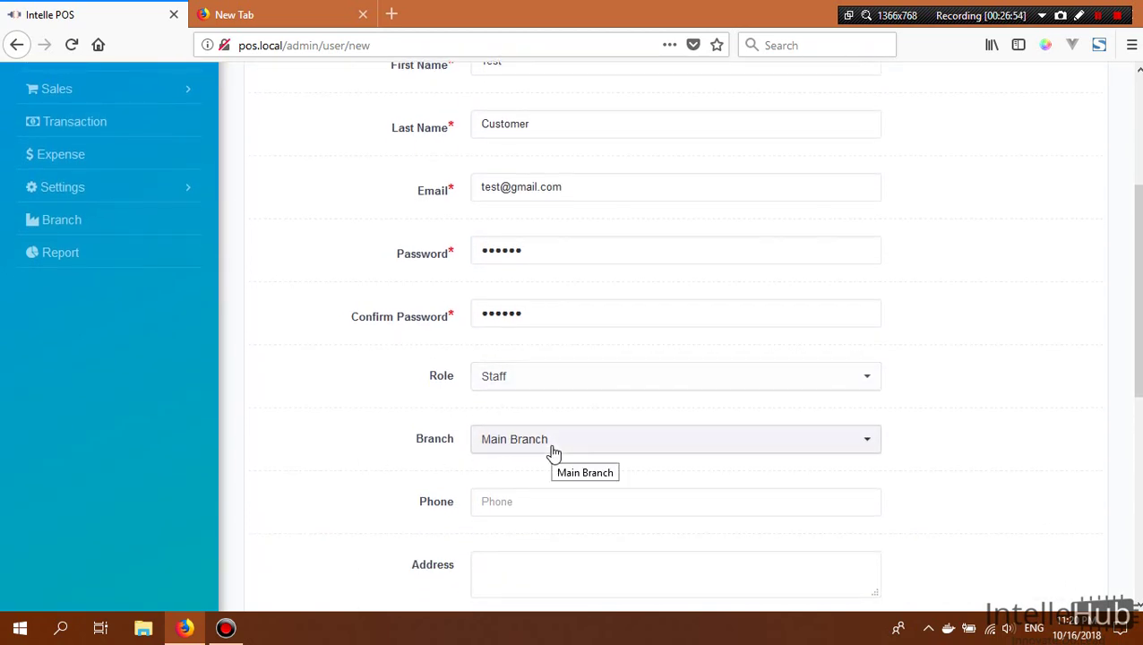
{"action": "left_click", "coordinate": [554, 452]}
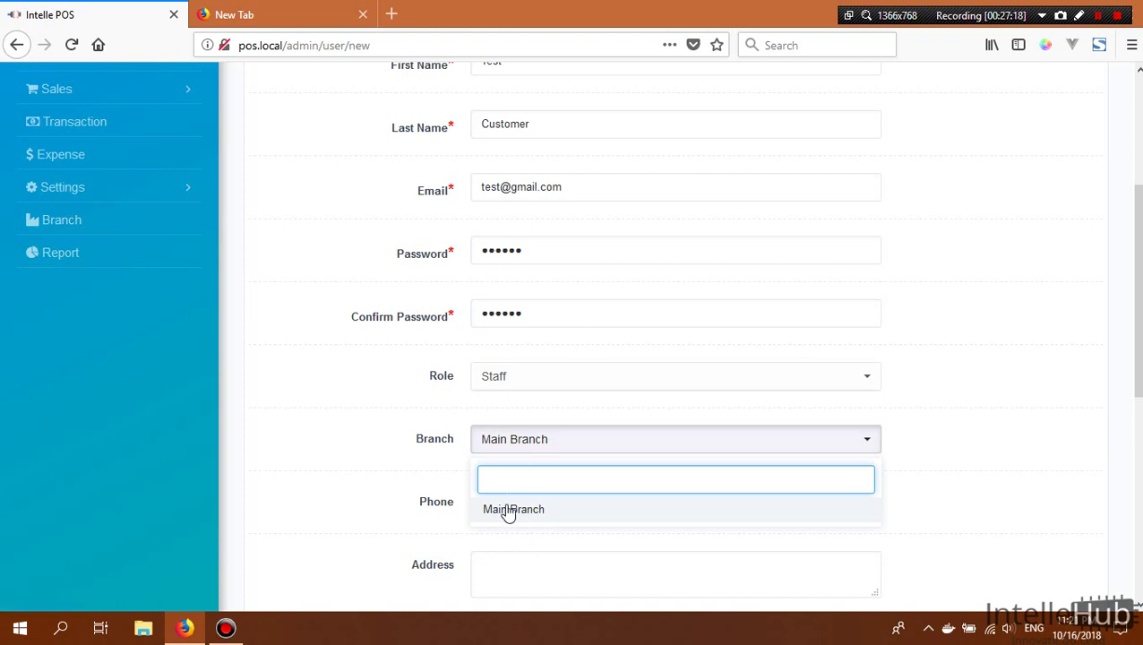
{"action": "left_click", "coordinate": [350, 497]}
{"action": "scroll", "coordinate": [416, 507], "scroll_direction": "down", "scroll_amount": 2}
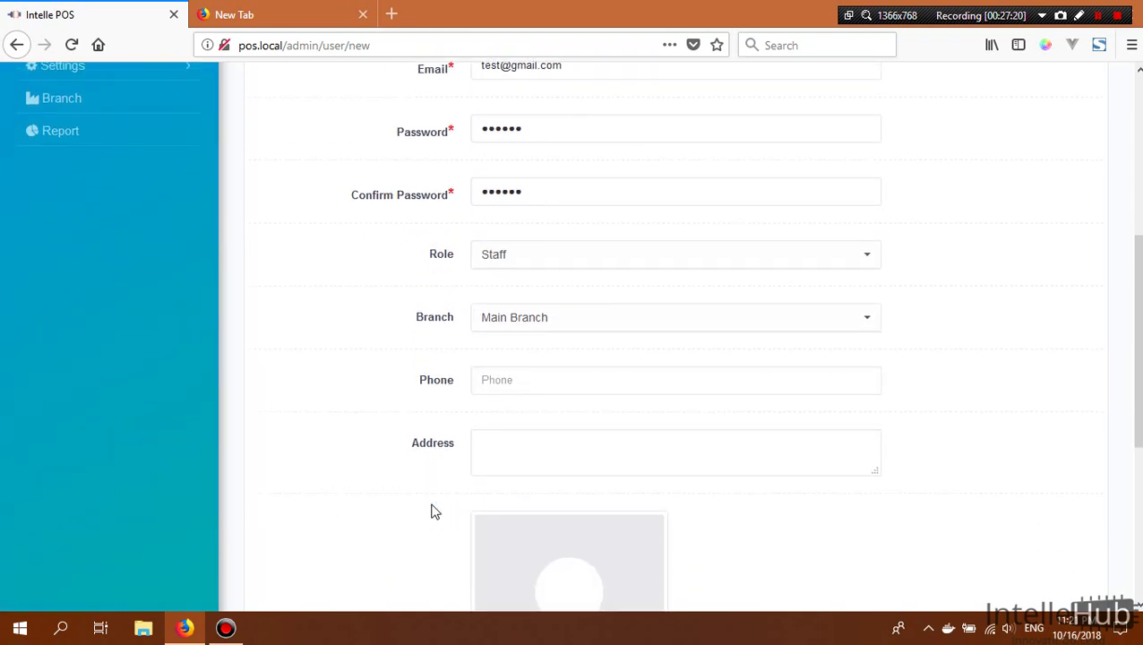
Fill the phone with a saved number and enter the address 'Bangladesh'.
{"action": "left_click", "coordinate": [499, 329]}
{"action": "left_click", "coordinate": [502, 330]}
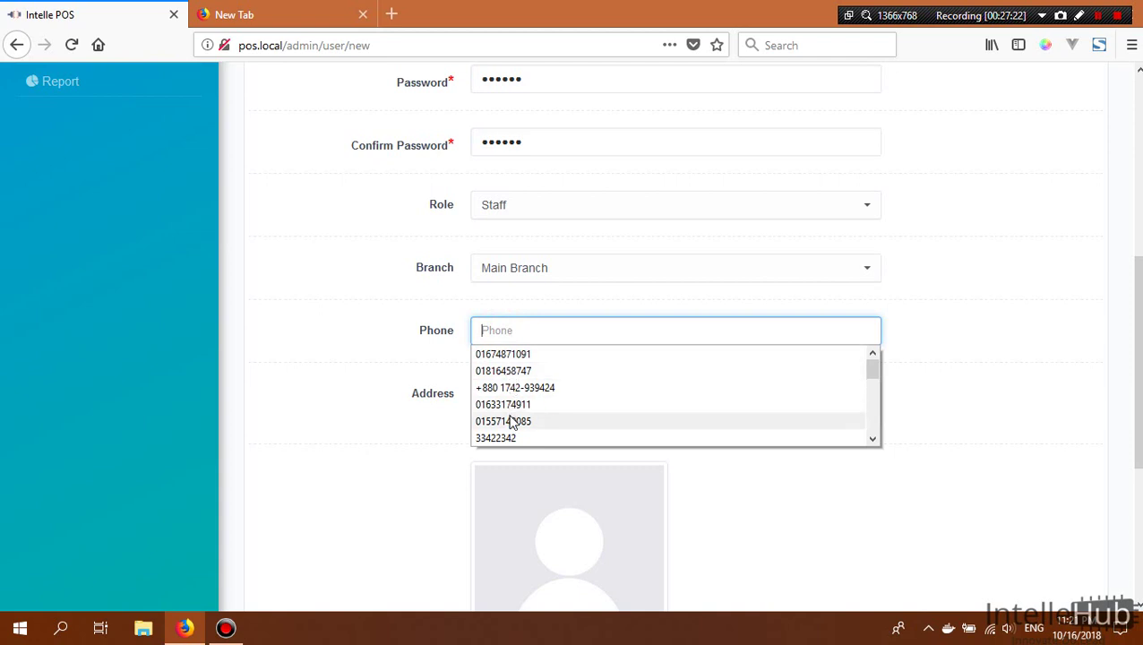
{"action": "left_click", "coordinate": [510, 421]}
{"action": "left_click", "coordinate": [497, 389]}
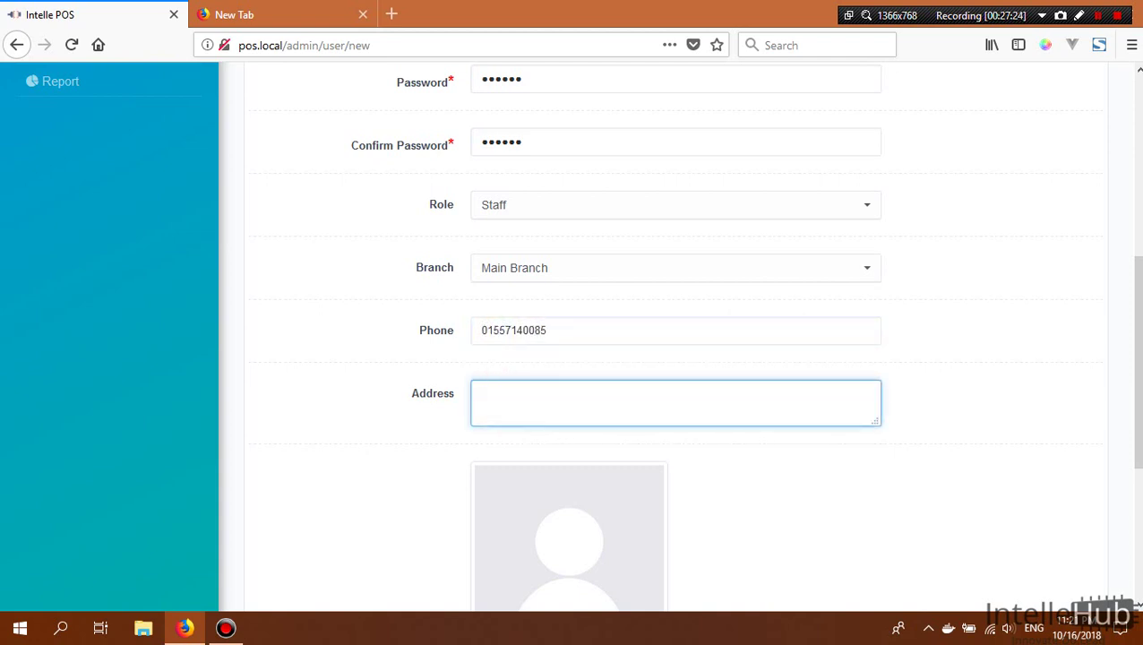
{"action": "type", "text": "Bangladesh"}
{"action": "scroll", "coordinate": [433, 479], "scroll_direction": "down", "scroll_amount": 4}
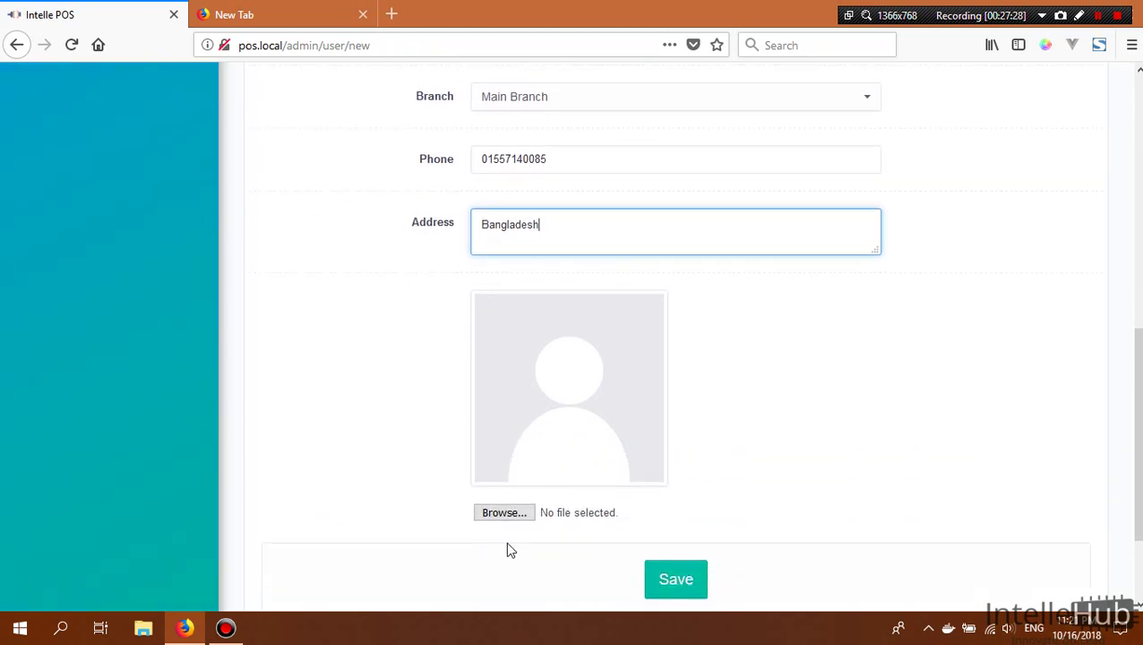
Save the new user, declining Firefox's offer to store the login.
{"action": "left_click", "coordinate": [703, 582]}
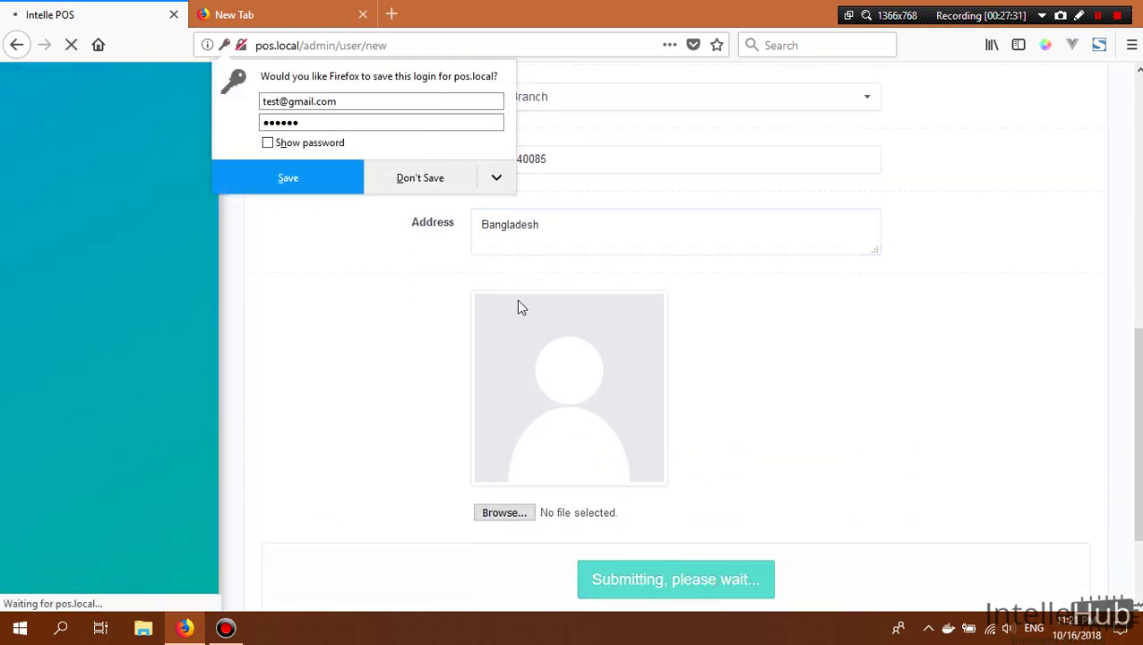
{"action": "left_click", "coordinate": [428, 183]}
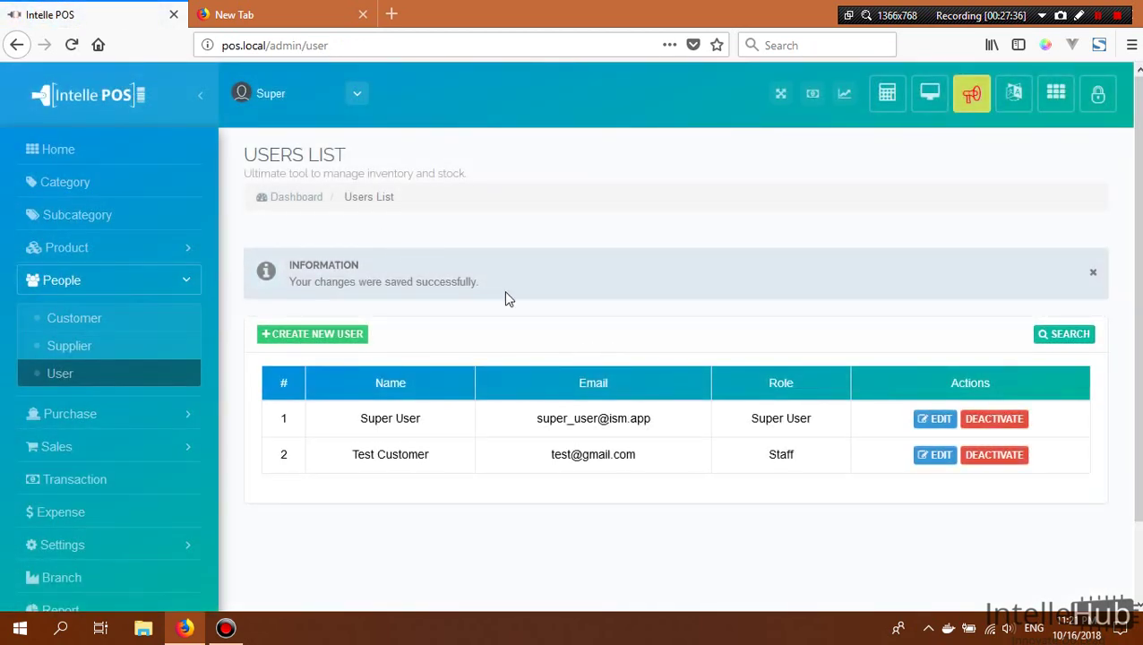
{"action": "scroll", "coordinate": [503, 291], "scroll_direction": "down", "scroll_amount": 2}
Check Test Customer's name and email in the Users List, then expand the Purchase section.
{"action": "left_click_drag", "start_coordinate": [403, 369], "coordinate": [356, 370]}
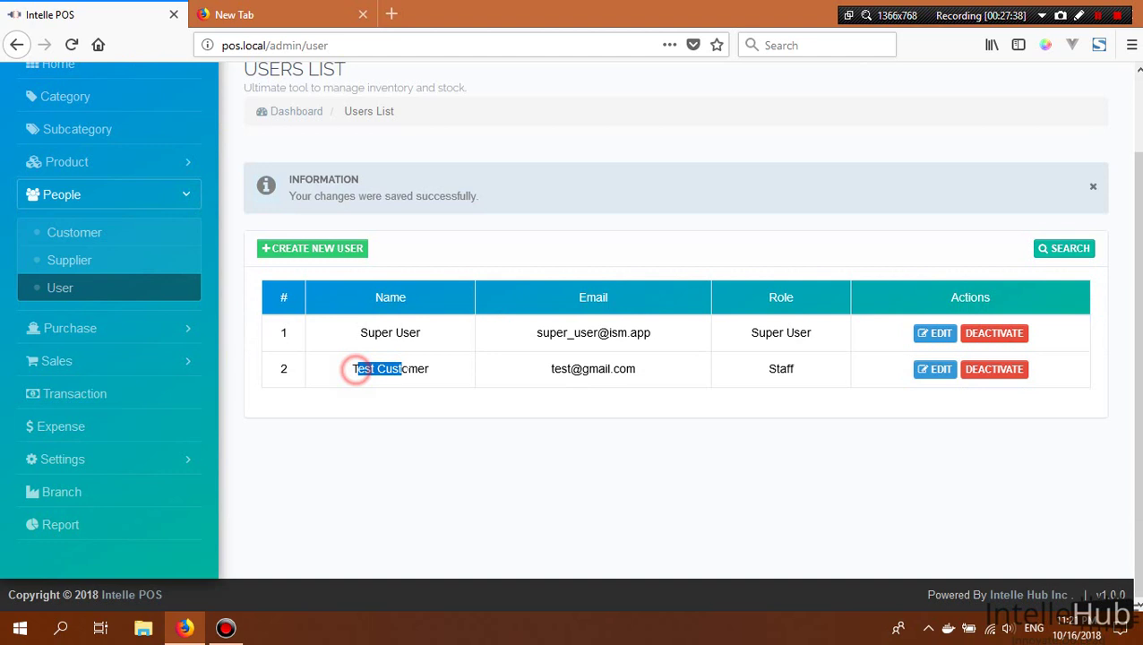
{"action": "left_click", "coordinate": [440, 374]}
{"action": "left_click", "coordinate": [546, 370]}
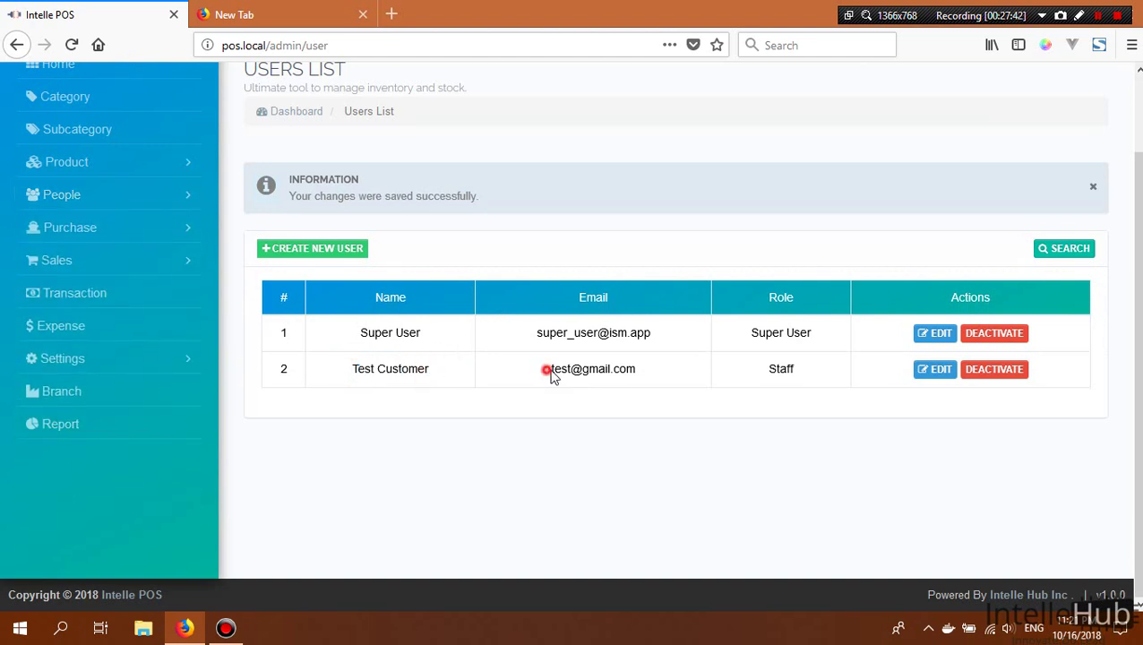
{"action": "left_click_drag", "start_coordinate": [548, 370], "coordinate": [641, 375]}
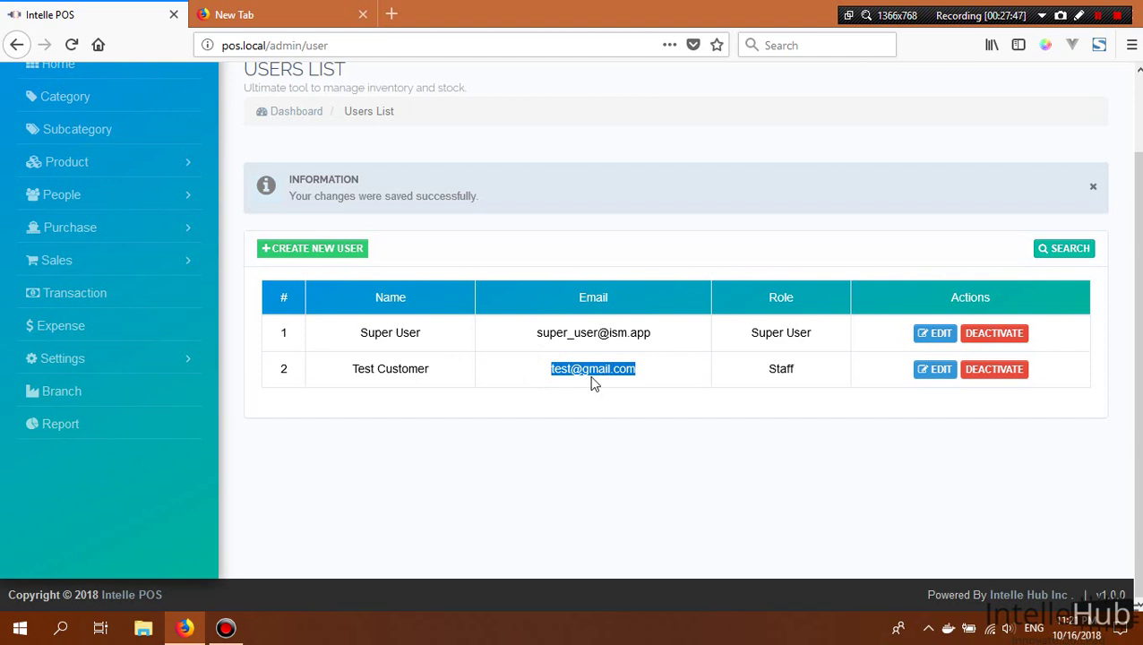
{"action": "left_click", "coordinate": [637, 266]}
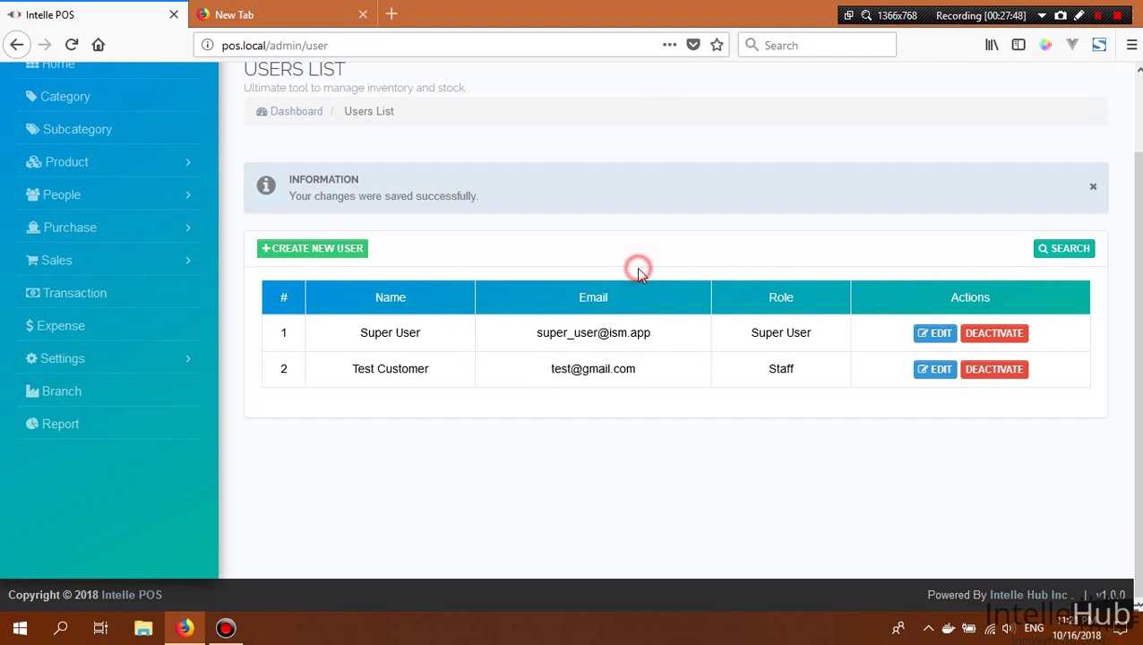
{"action": "scroll", "coordinate": [303, 417], "scroll_direction": "up", "scroll_amount": 2}
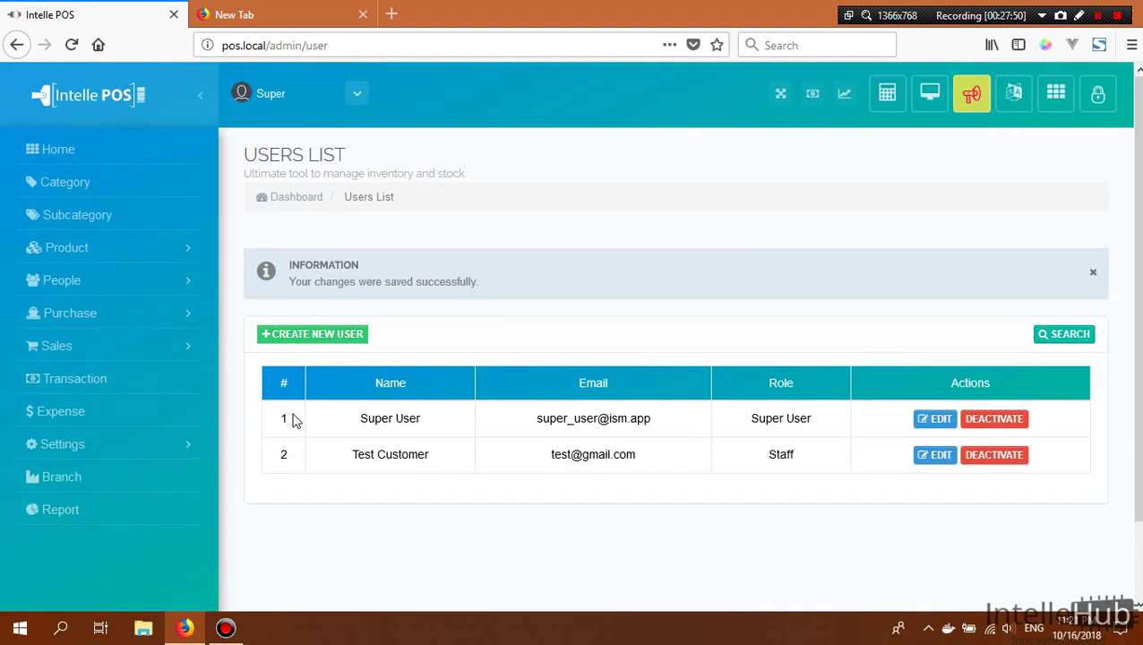
{"action": "left_click", "coordinate": [78, 315]}
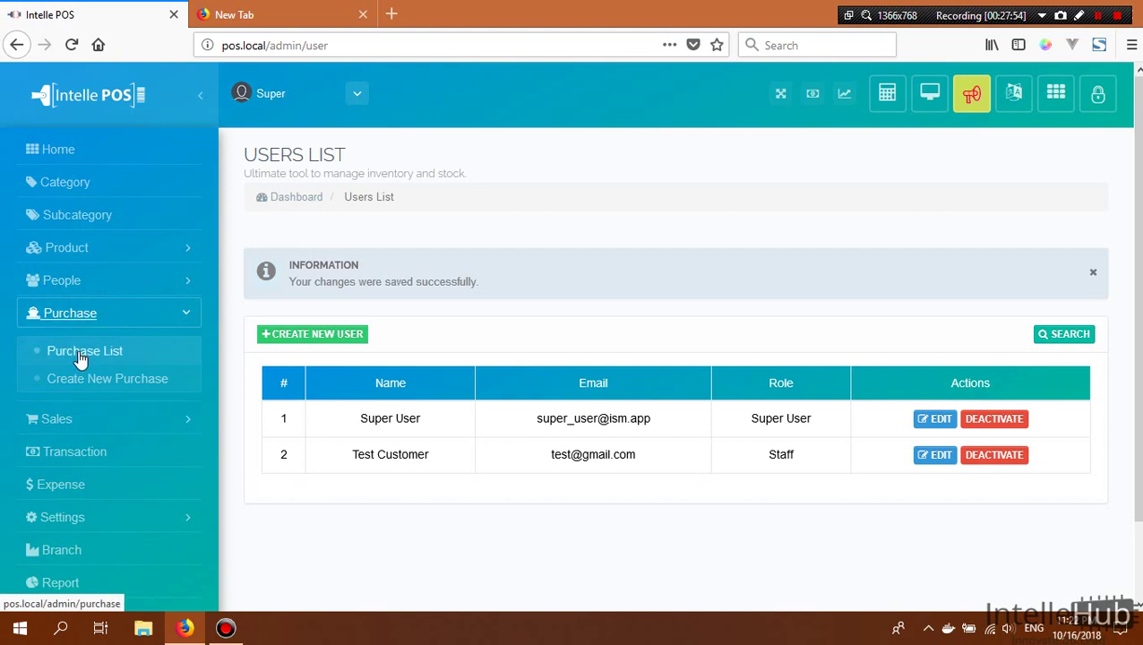
{"action": "left_click", "coordinate": [79, 353]}
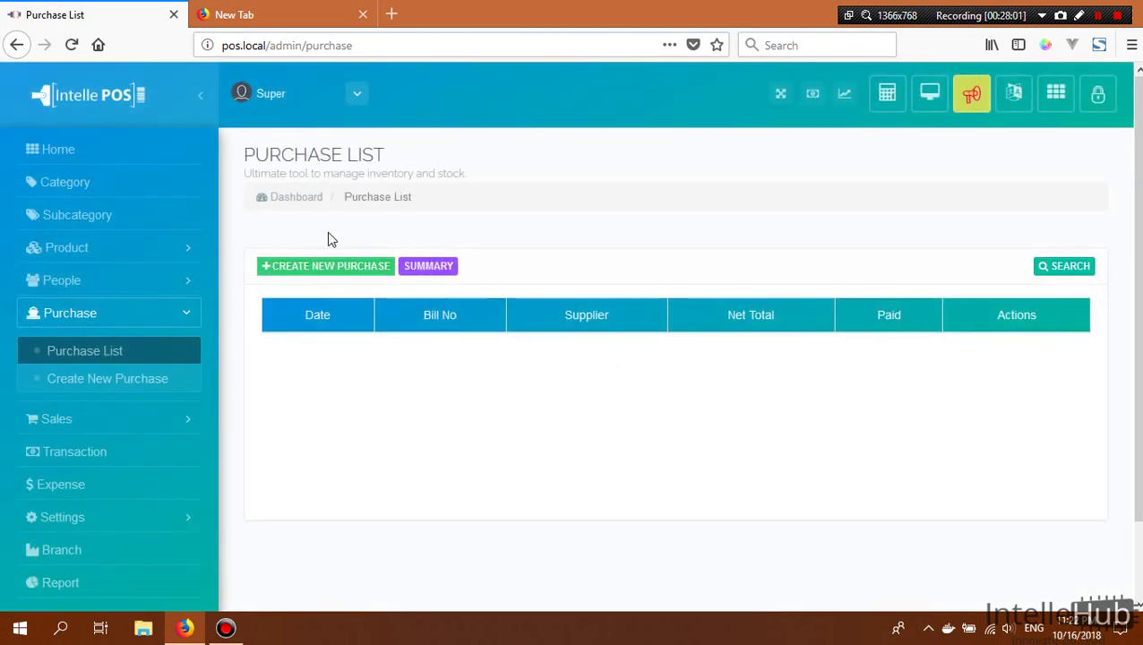
{"action": "left_click_drag", "start_coordinate": [261, 156], "coordinate": [388, 162]}
{"action": "left_click", "coordinate": [383, 447]}
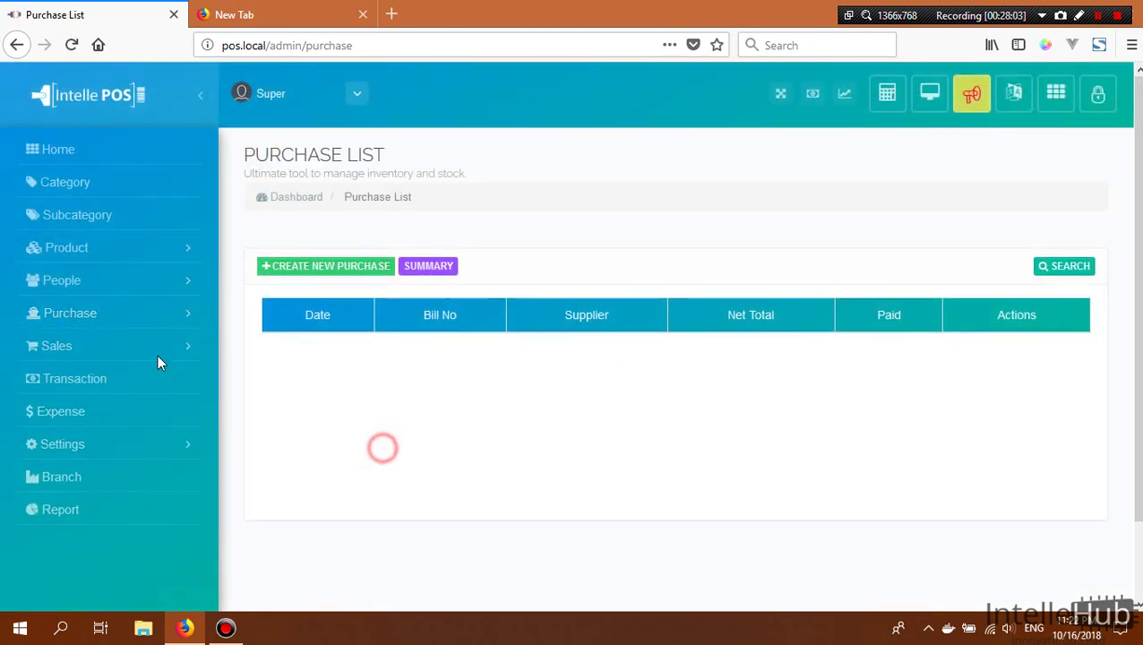
{"action": "left_click", "coordinate": [101, 251]}
{"action": "left_click", "coordinate": [84, 289]}
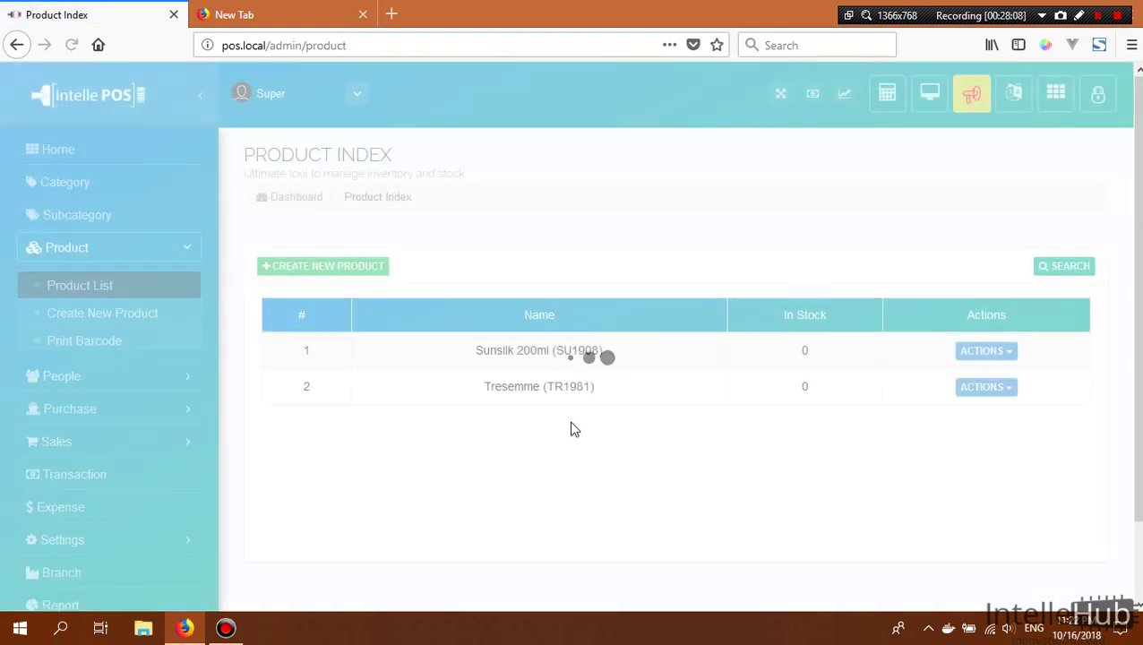
{"action": "scroll", "coordinate": [574, 430], "scroll_direction": "down", "scroll_amount": 1}
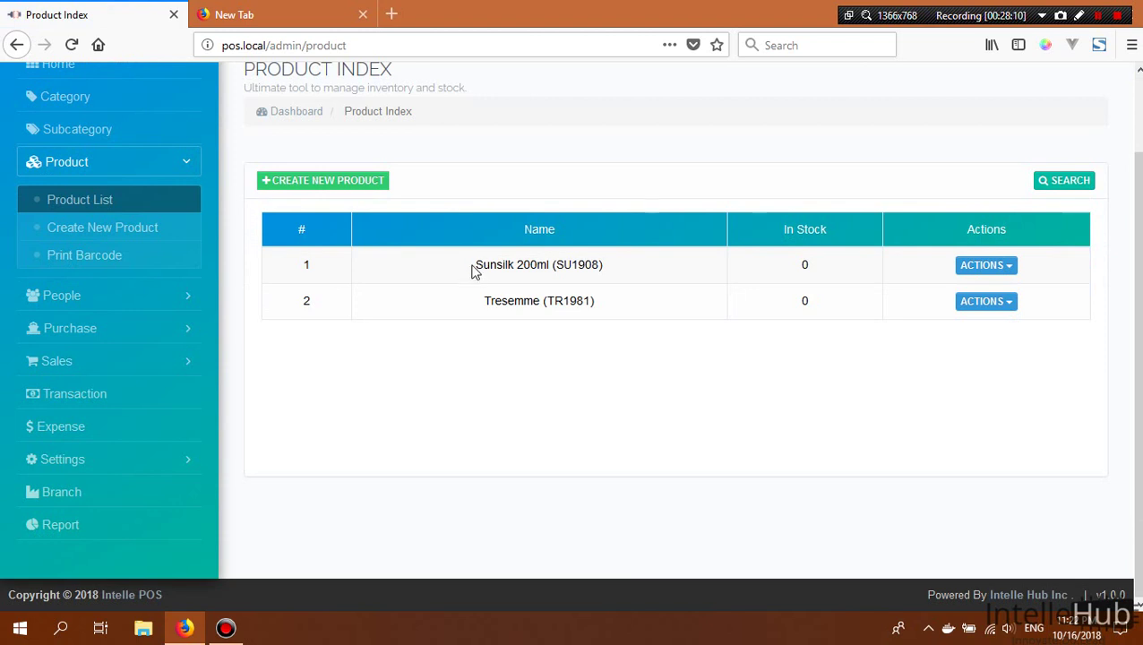
{"action": "left_click_drag", "start_coordinate": [471, 263], "coordinate": [620, 270]}
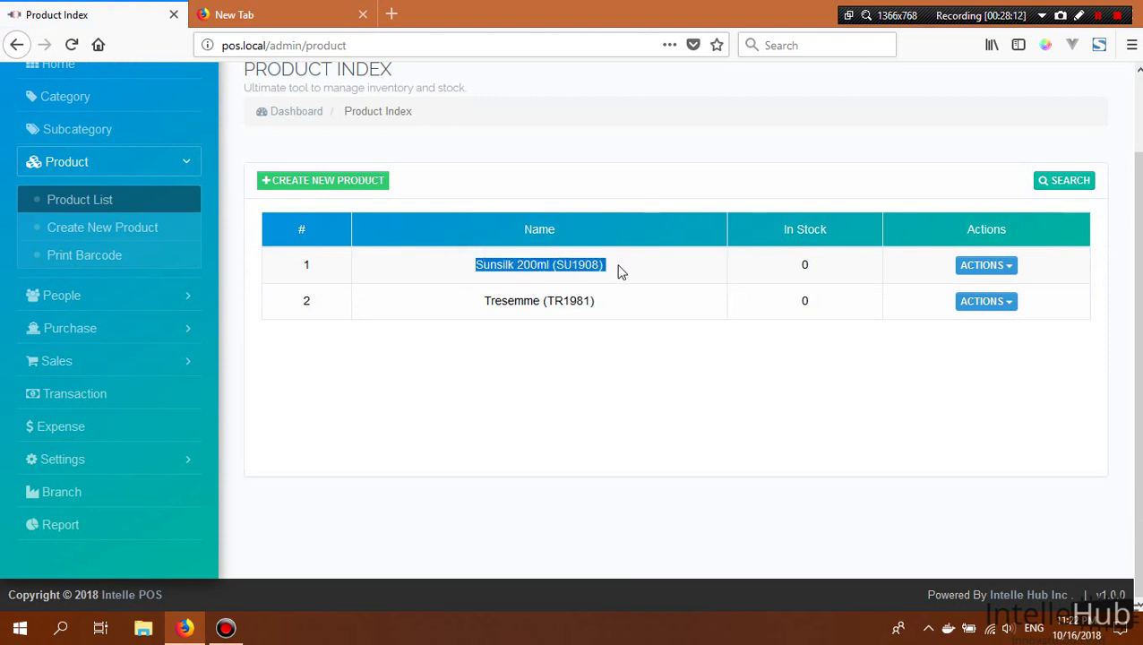
{"action": "left_click", "coordinate": [492, 262]}
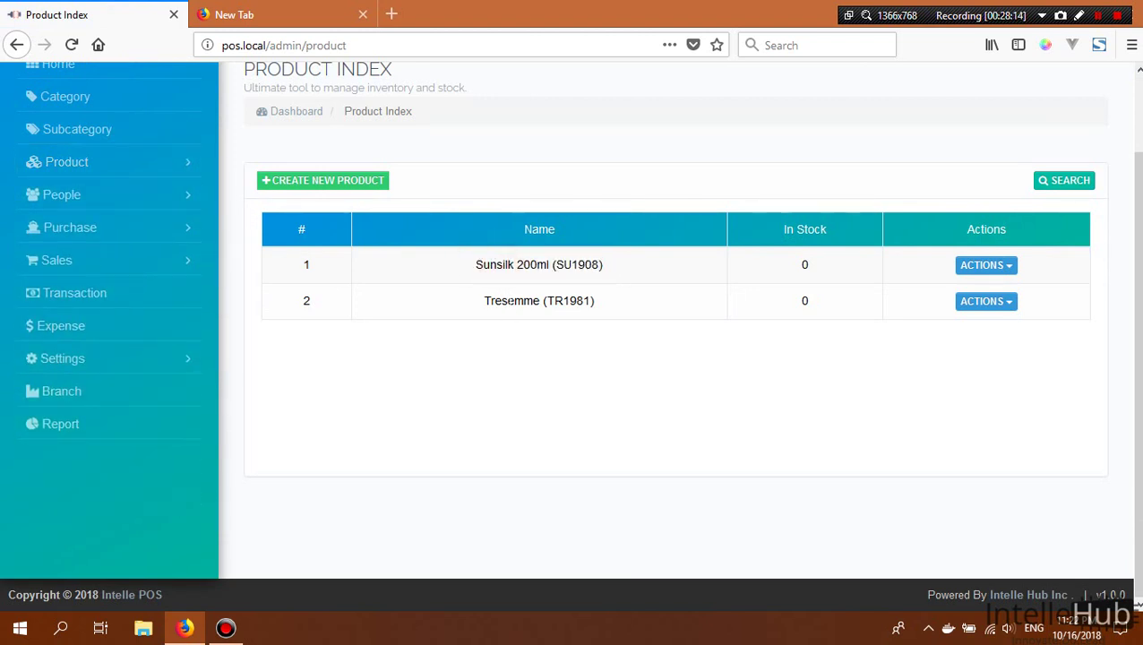
{"action": "left_click", "coordinate": [508, 301]}
{"action": "left_click", "coordinate": [790, 264]}
{"action": "left_click_drag", "start_coordinate": [465, 264], "coordinate": [497, 264]}
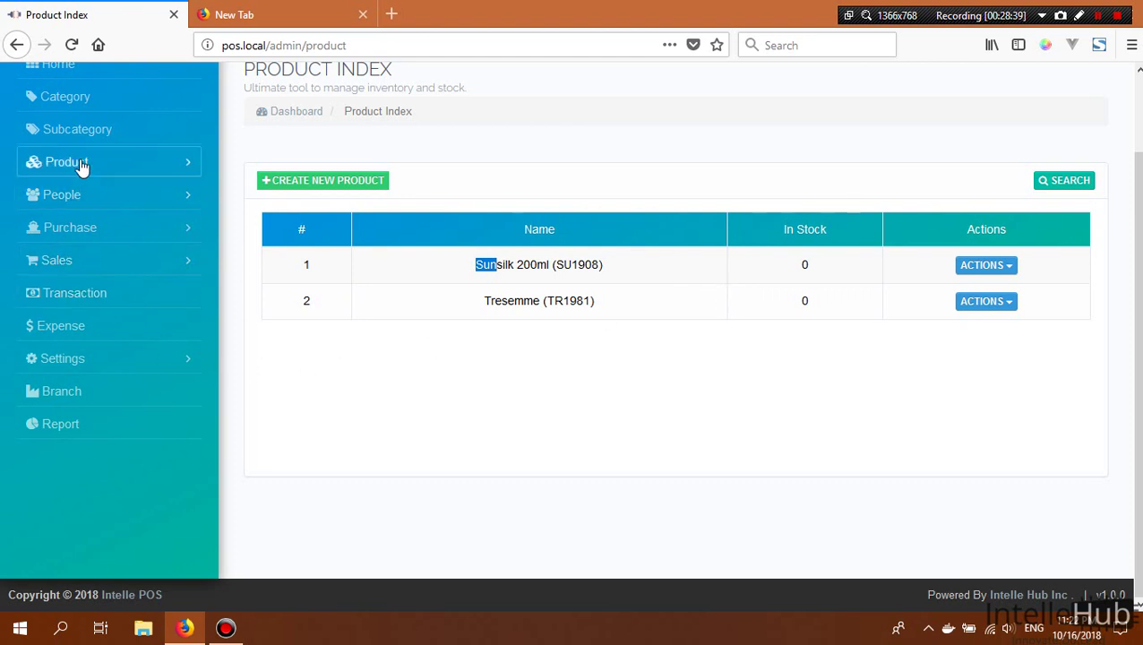
Start a new purchase via Purchase > Create New Purchase and choose Test Supplier as supplier.
{"action": "left_click", "coordinate": [104, 241]}
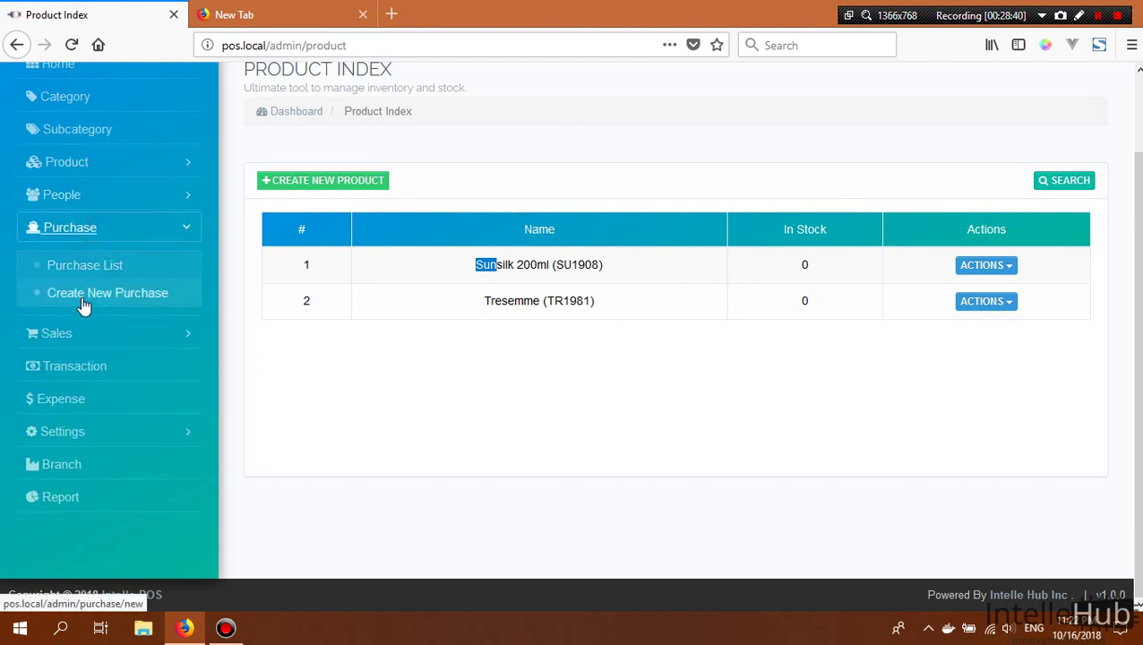
{"action": "left_click", "coordinate": [83, 306]}
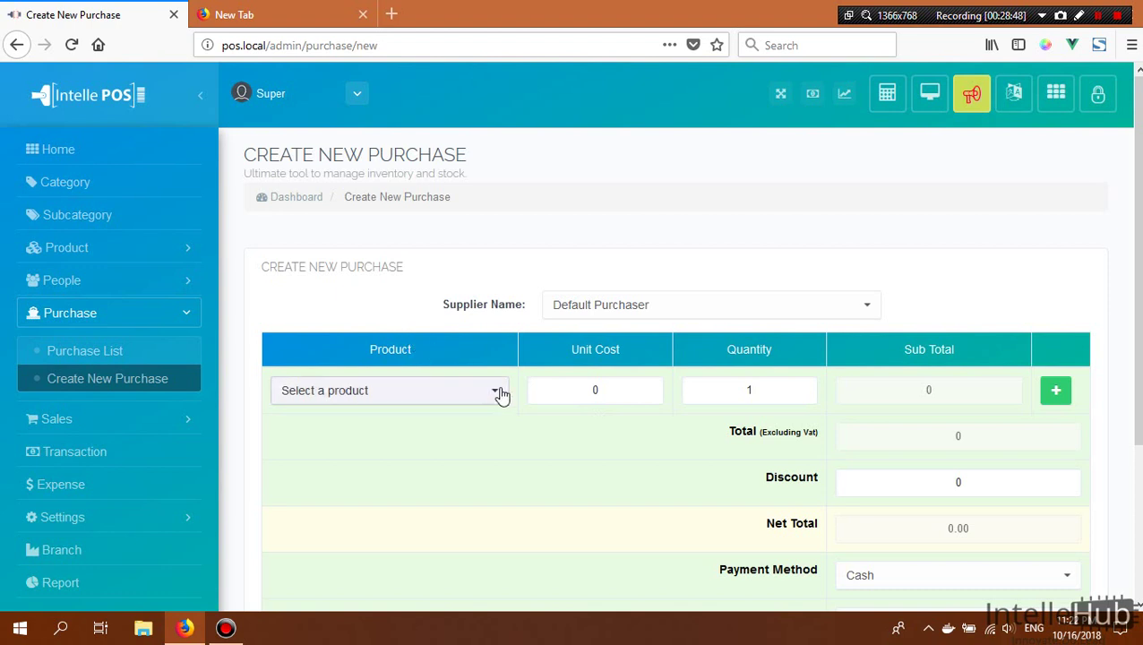
{"action": "left_click_drag", "start_coordinate": [456, 309], "coordinate": [515, 309]}
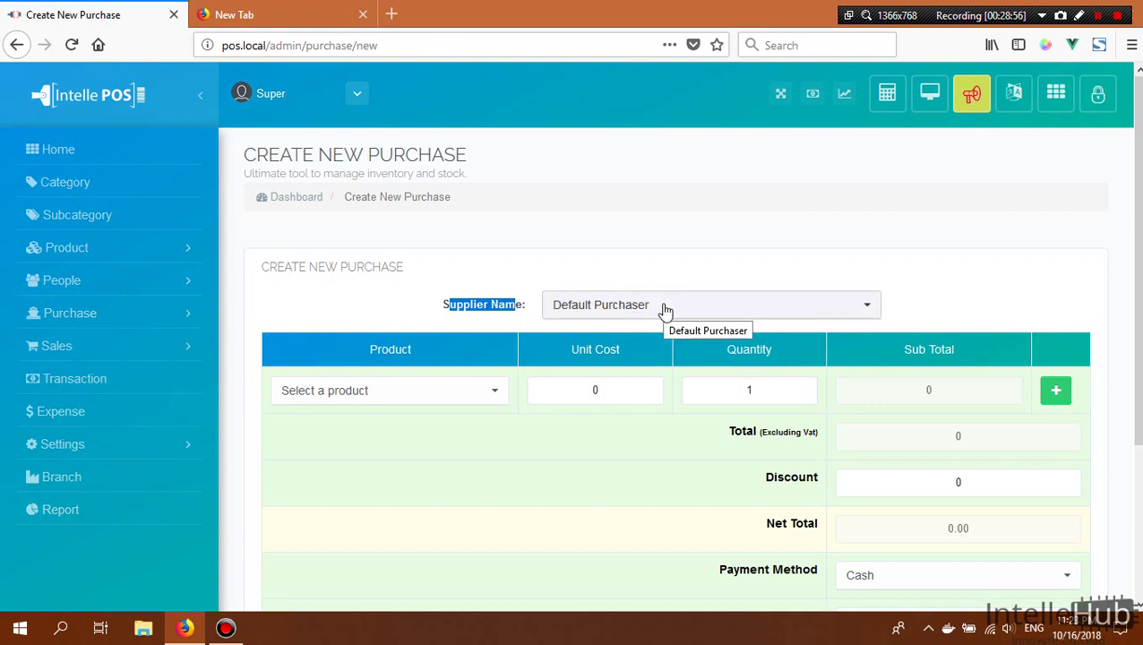
{"action": "left_click", "coordinate": [665, 310]}
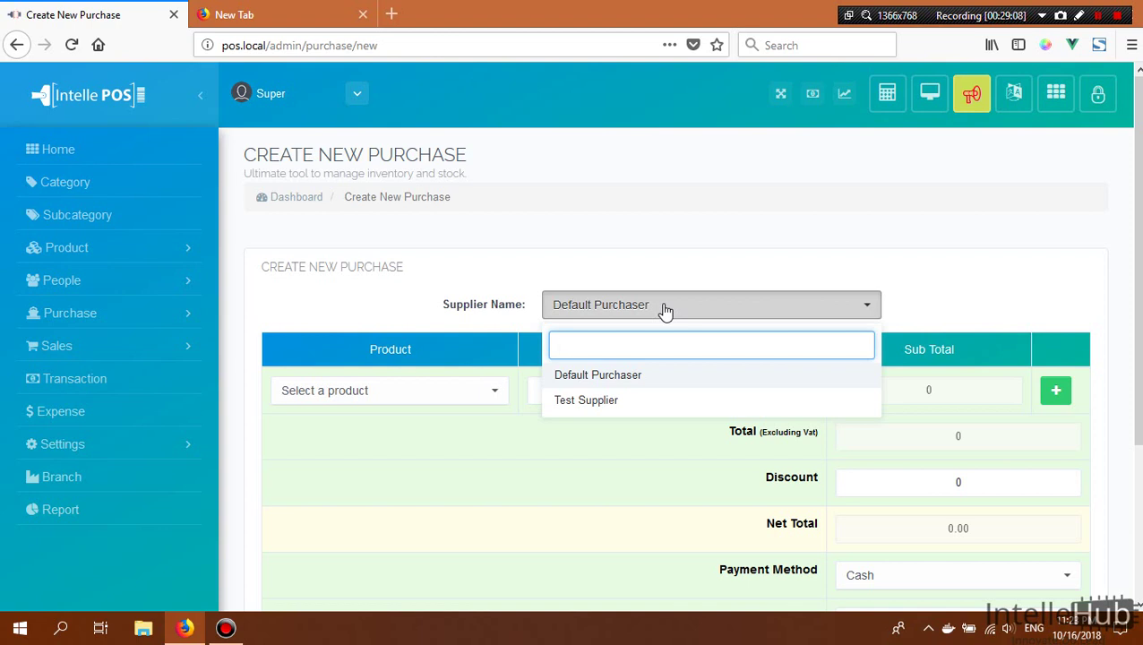
{"action": "left_click", "coordinate": [599, 411]}
{"action": "left_click", "coordinate": [473, 495]}
{"action": "scroll", "coordinate": [326, 386], "scroll_direction": "down", "scroll_amount": 2}
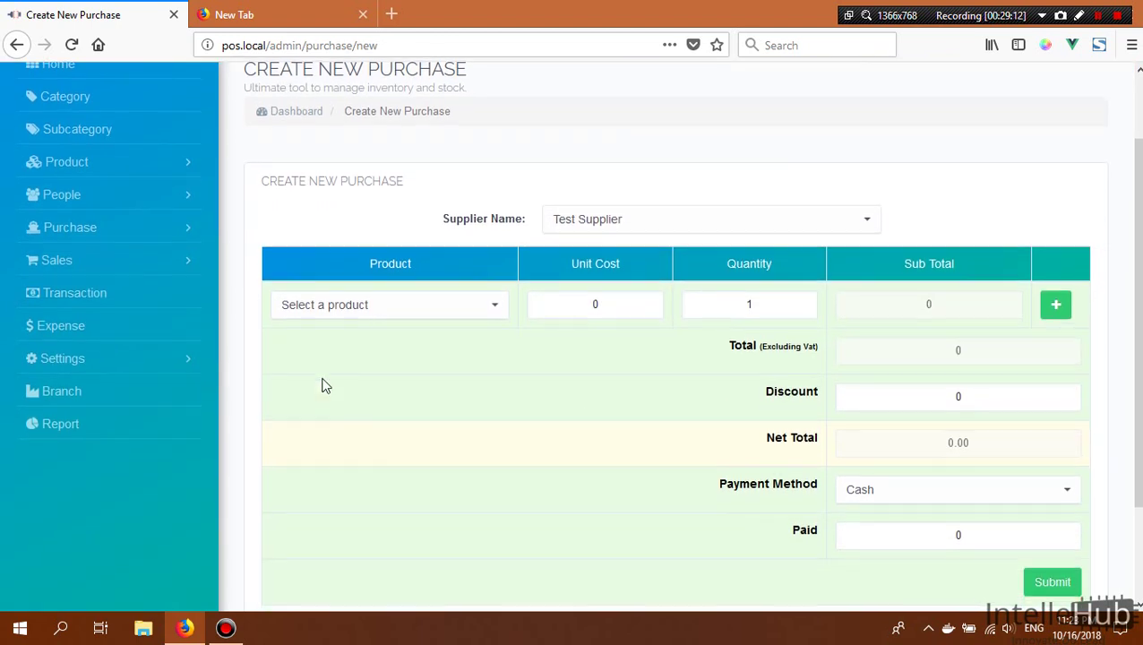
Add Sunsilk 200ml as the first line at unit cost 200 with quantity 10.
{"action": "left_click", "coordinate": [357, 307]}
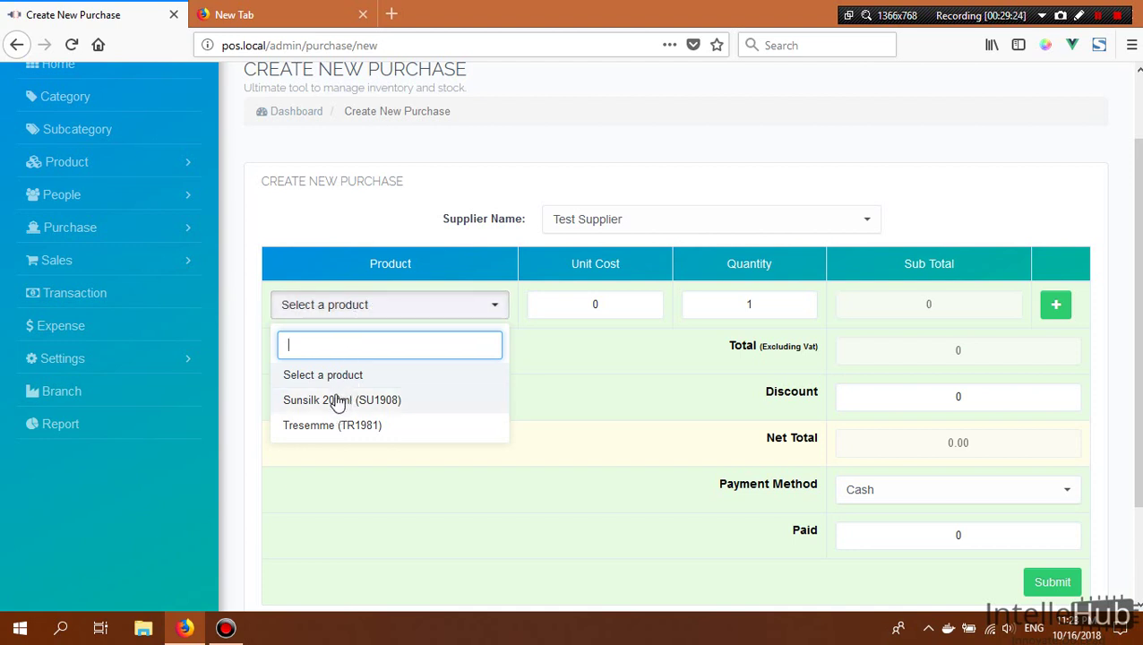
{"action": "left_click", "coordinate": [339, 403]}
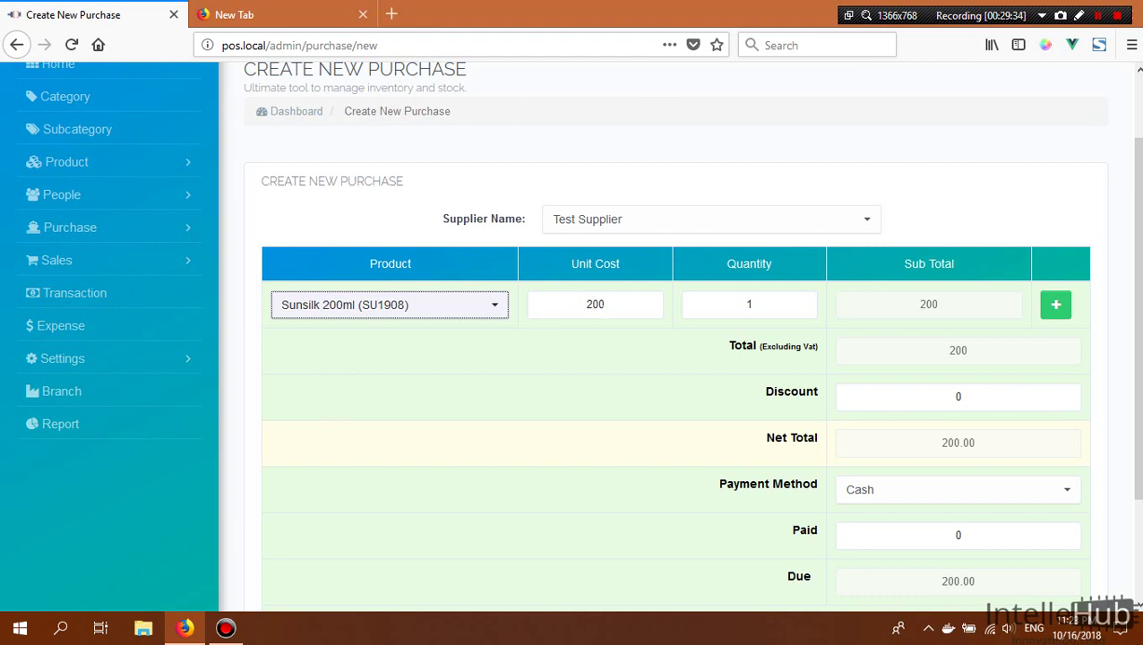
{"action": "double_click", "coordinate": [602, 307]}
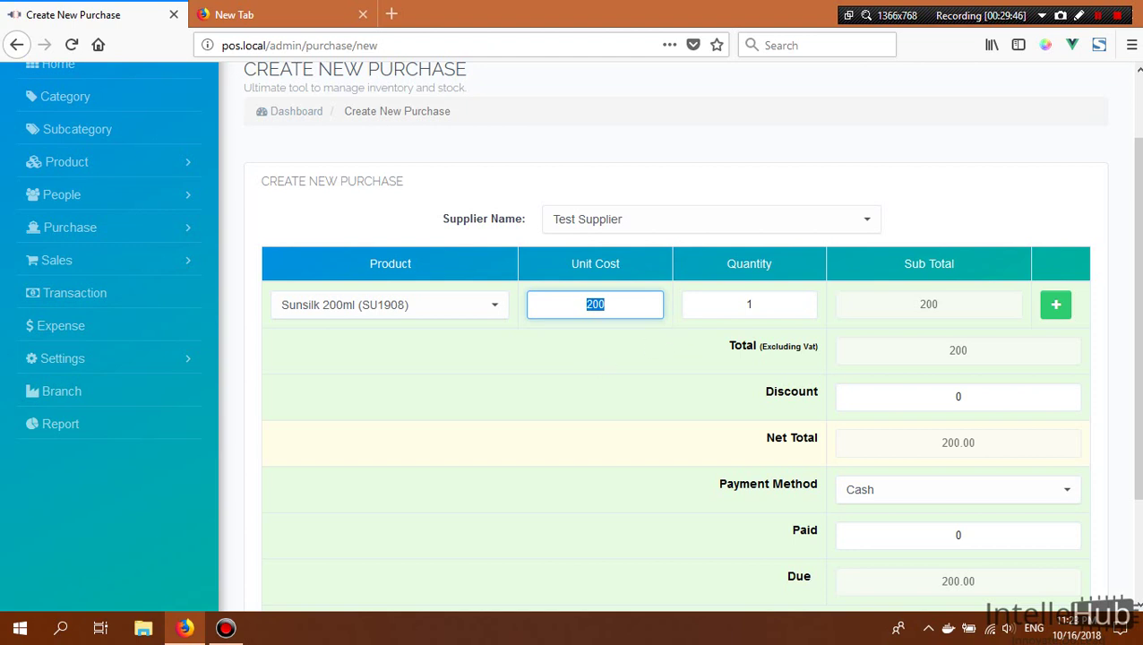
{"action": "left_click", "coordinate": [758, 303]}
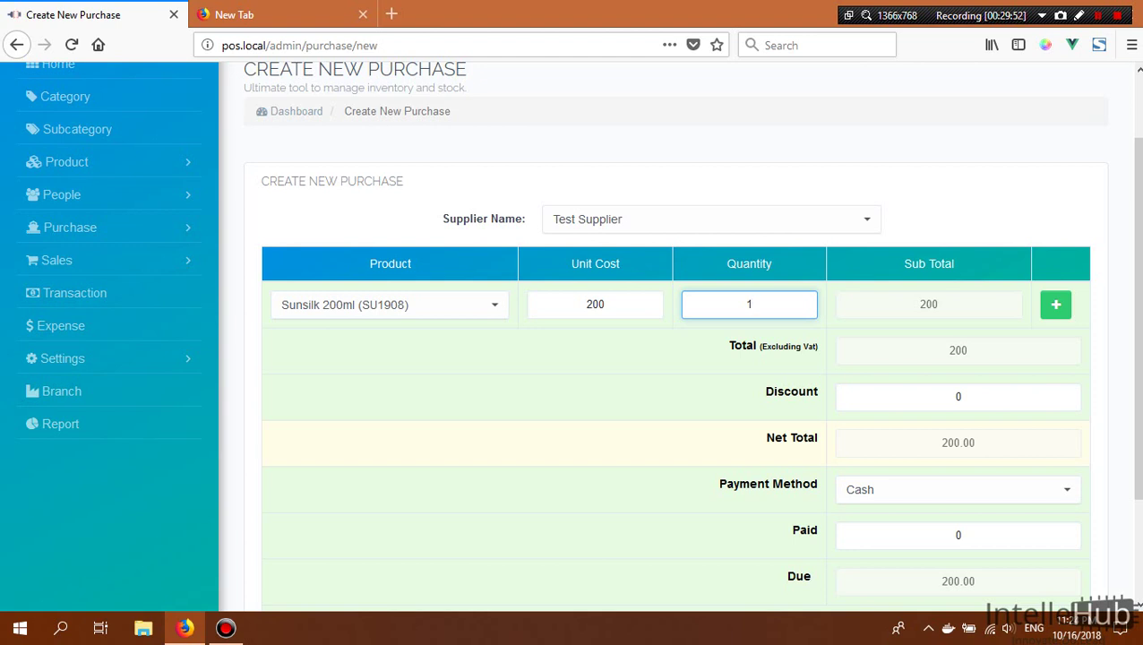
{"action": "left_click", "coordinate": [752, 304]}
{"action": "type", "text": "0"}
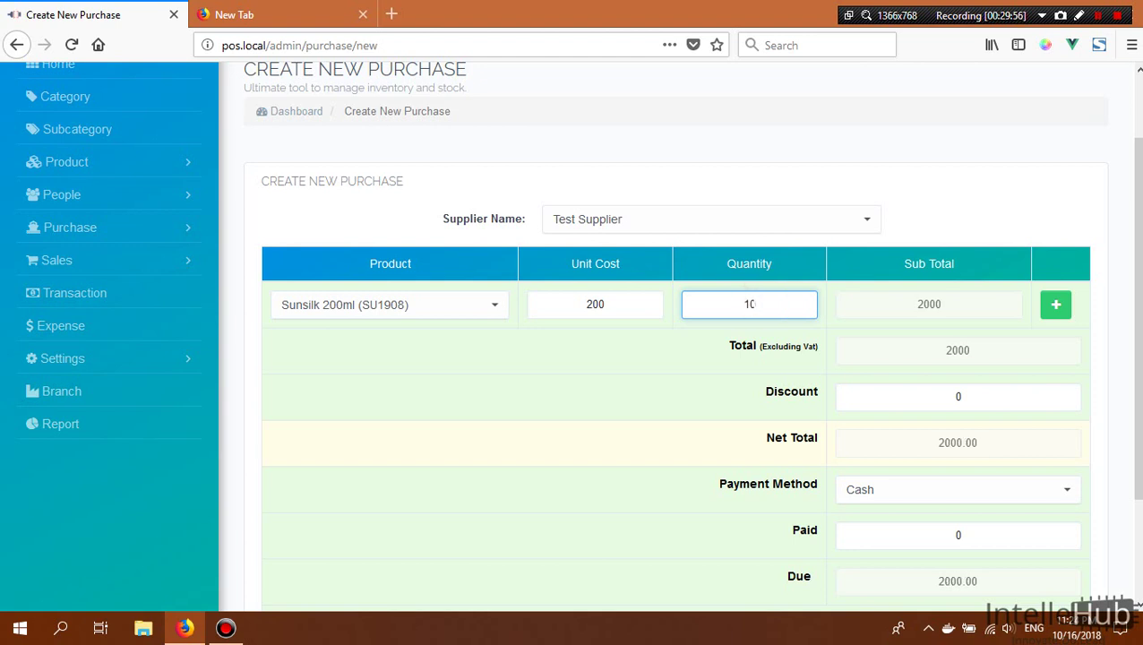
{"action": "left_click", "coordinate": [658, 374]}
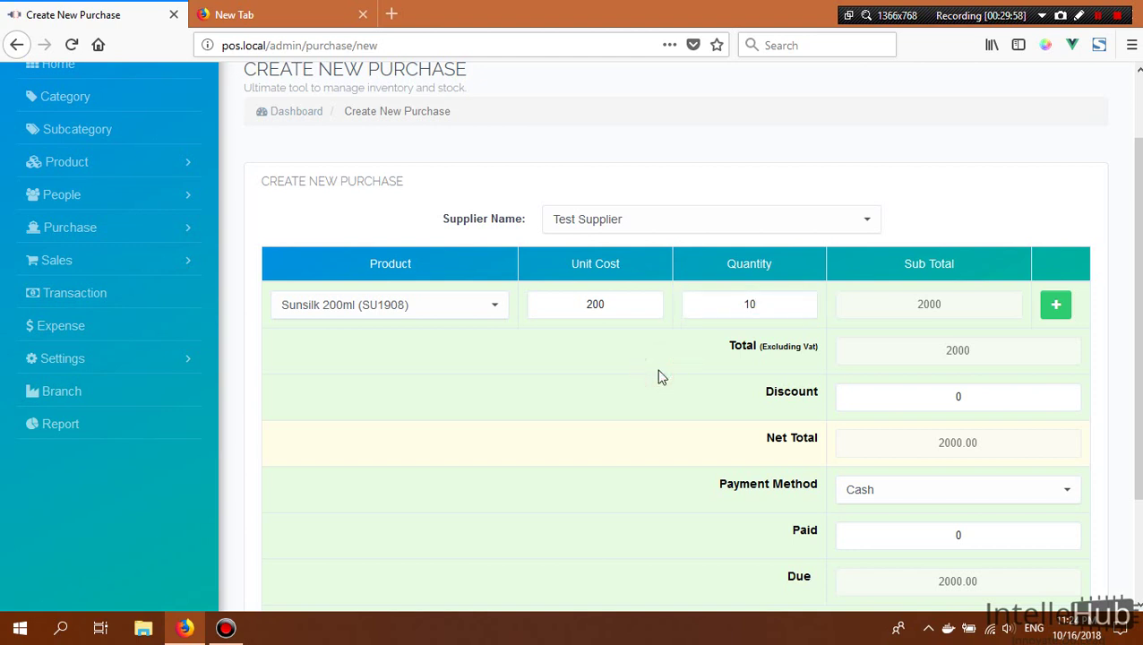
{"action": "left_click", "coordinate": [955, 310]}
Add a second line for Tresemme with quantity 5.
{"action": "left_click", "coordinate": [1055, 308]}
{"action": "left_click", "coordinate": [391, 358]}
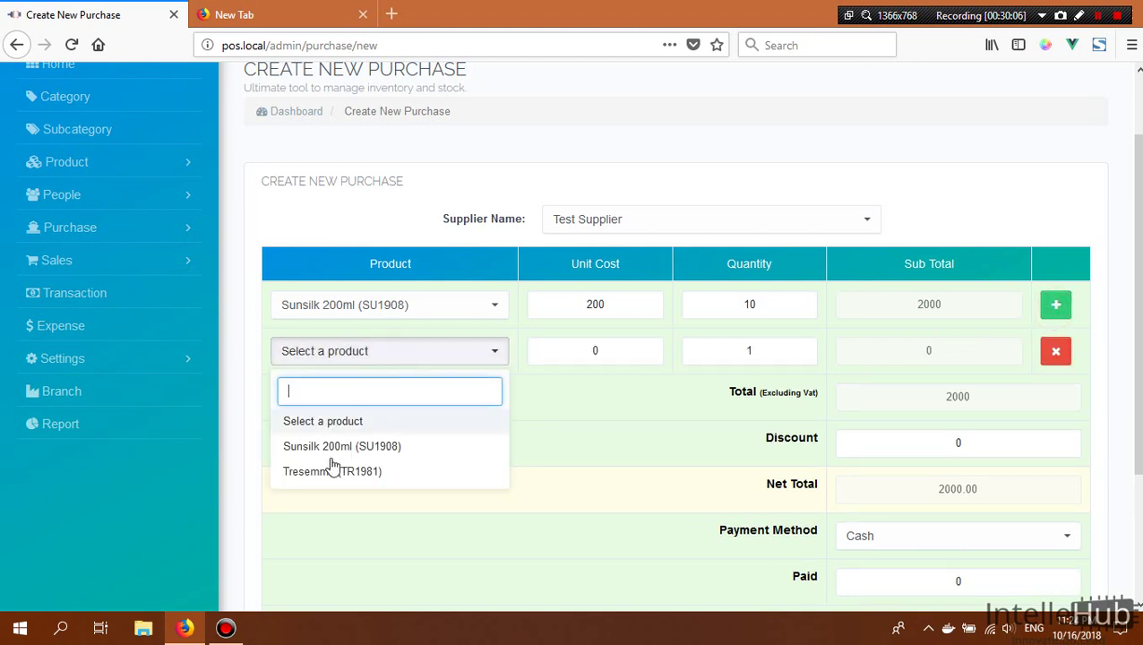
{"action": "left_click", "coordinate": [330, 473]}
{"action": "left_click", "coordinate": [768, 350]}
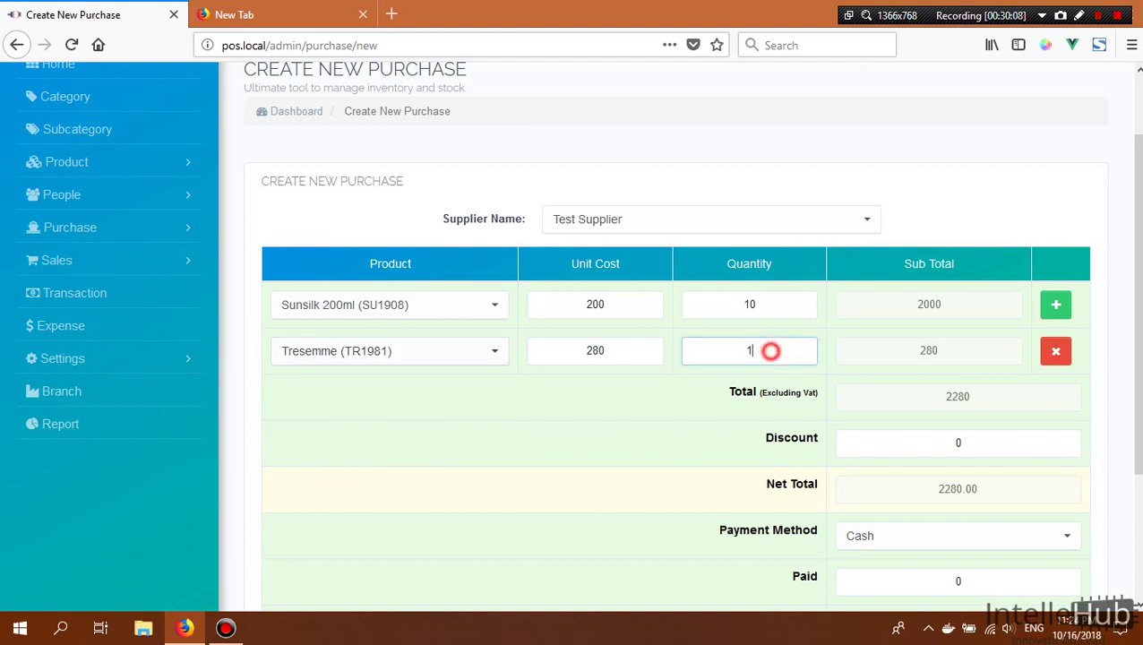
{"action": "type", "text": "5"}
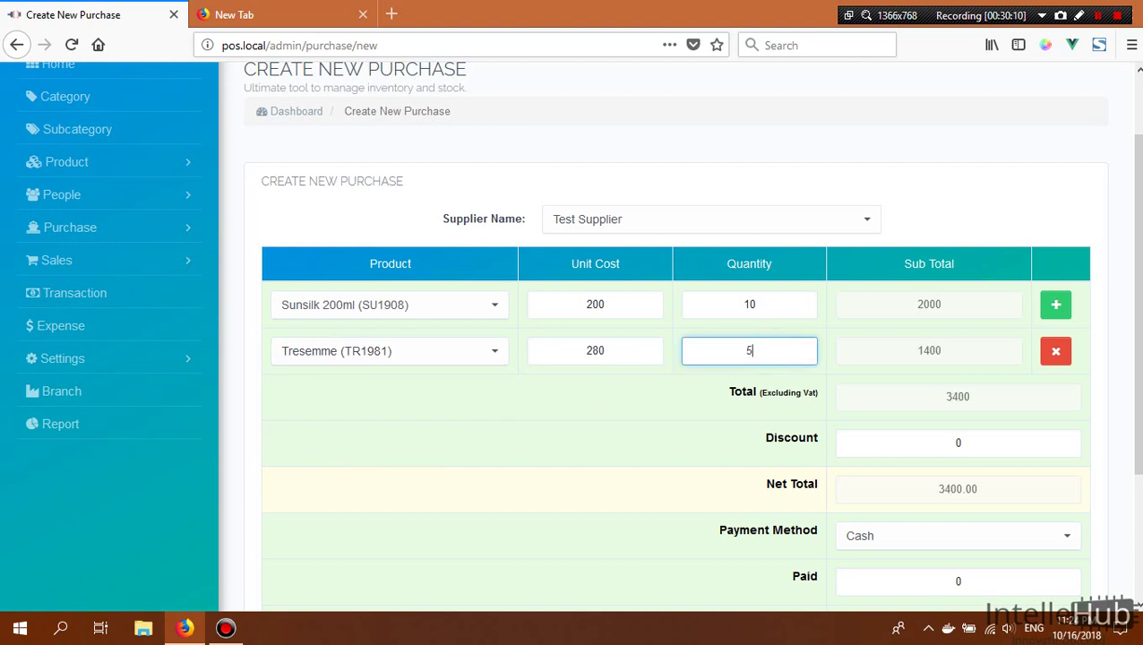
{"action": "left_click", "coordinate": [627, 467]}
{"action": "scroll", "coordinate": [624, 488], "scroll_direction": "down", "scroll_amount": 3}
{"action": "scroll", "coordinate": [626, 488], "scroll_direction": "down", "scroll_amount": 1}
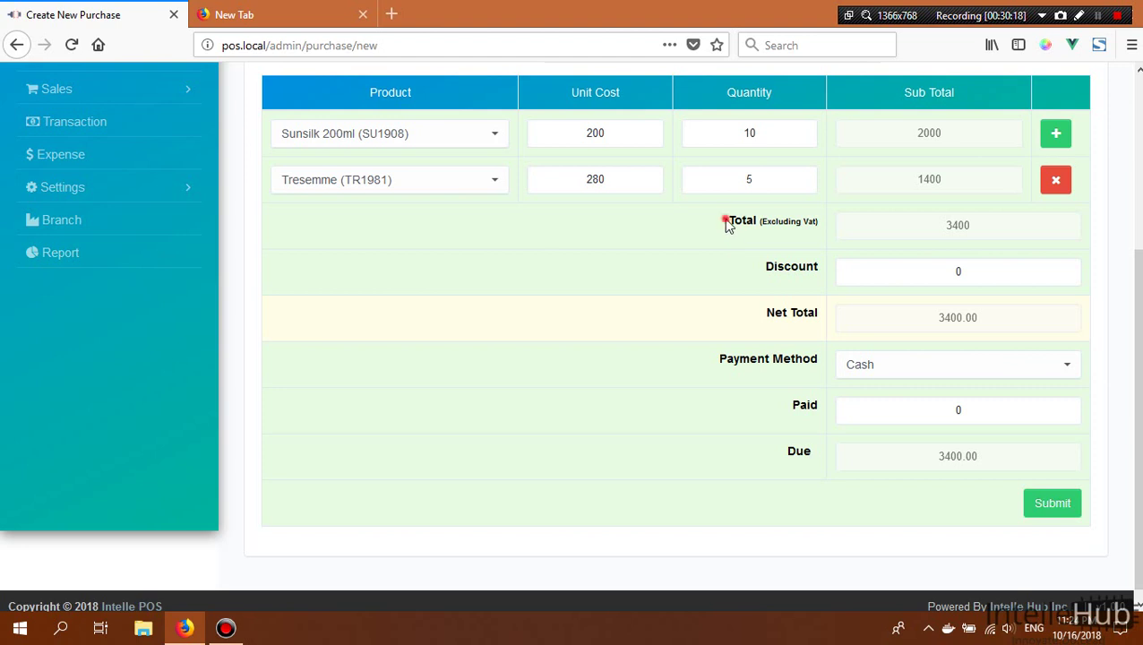
{"action": "left_click_drag", "start_coordinate": [727, 224], "coordinate": [779, 224]}
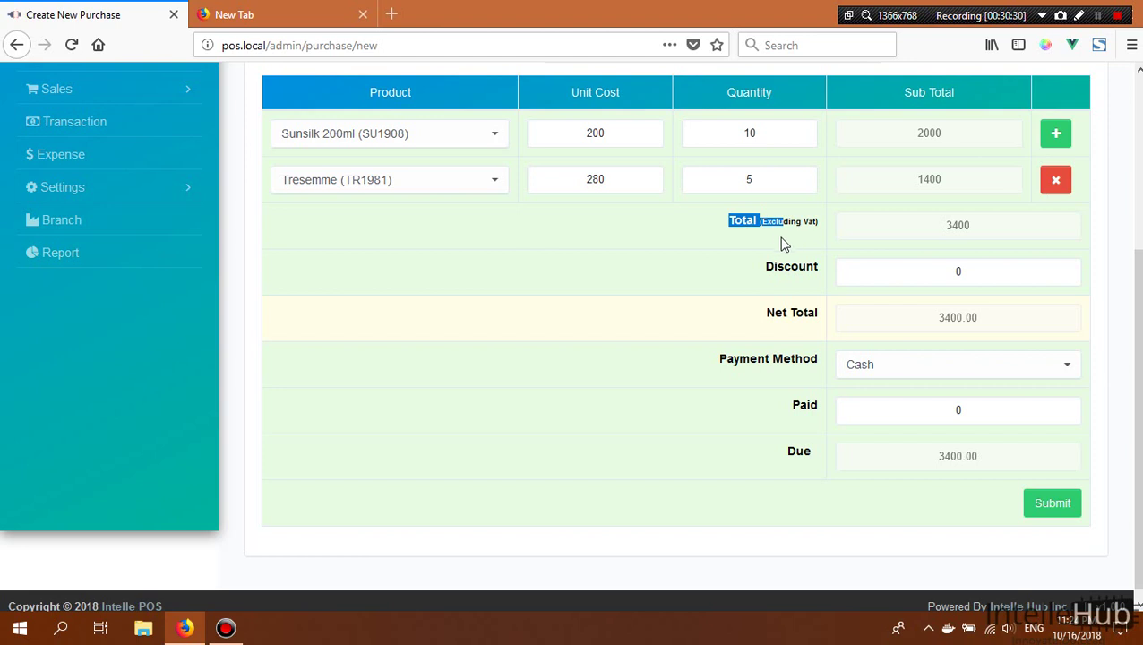
{"action": "left_click_drag", "start_coordinate": [778, 224], "coordinate": [755, 222]}
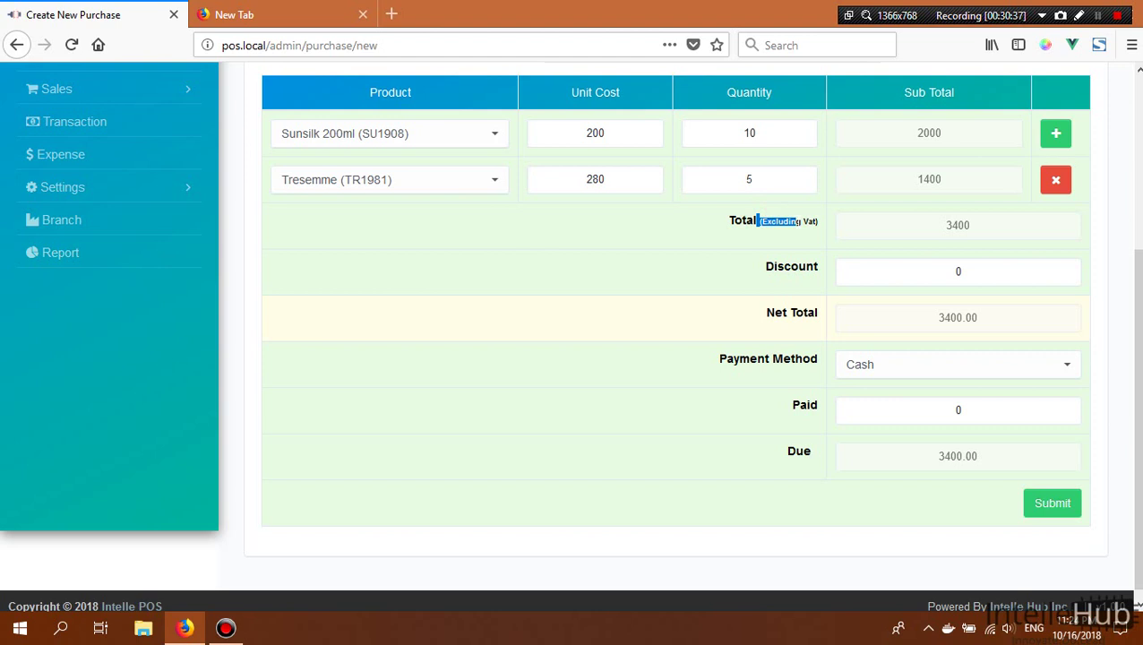
{"action": "left_click", "coordinate": [796, 222]}
Set the discount type to Percentage with a 0 discount, keeping net total 3400.00.
{"action": "left_click", "coordinate": [953, 266]}
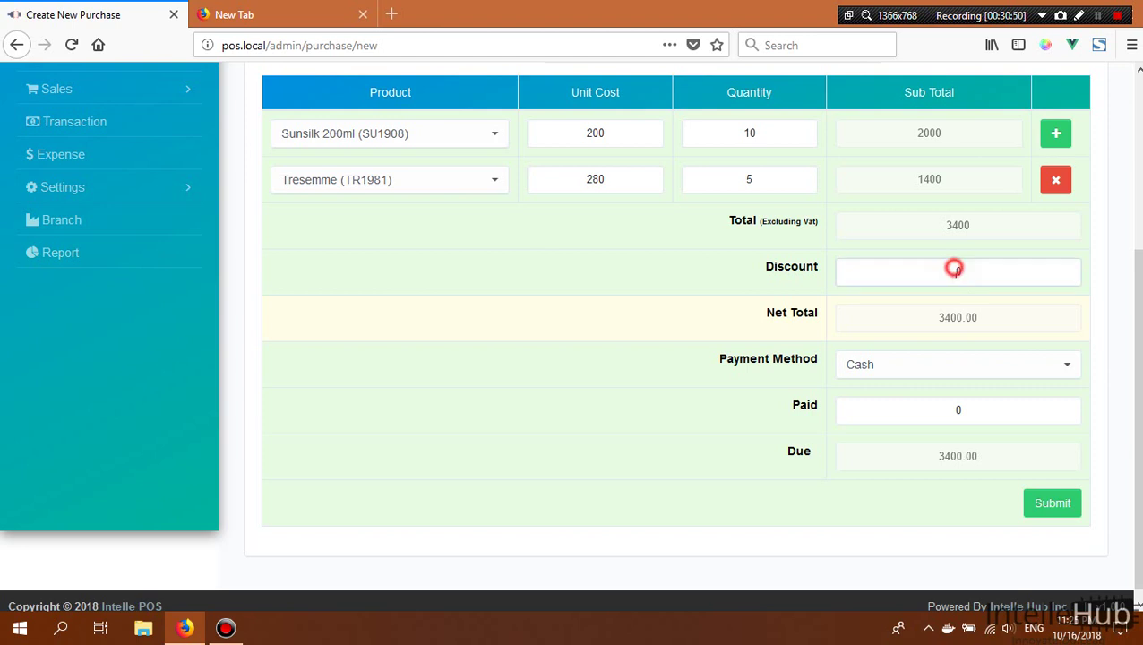
{"action": "type", "text": "1"}
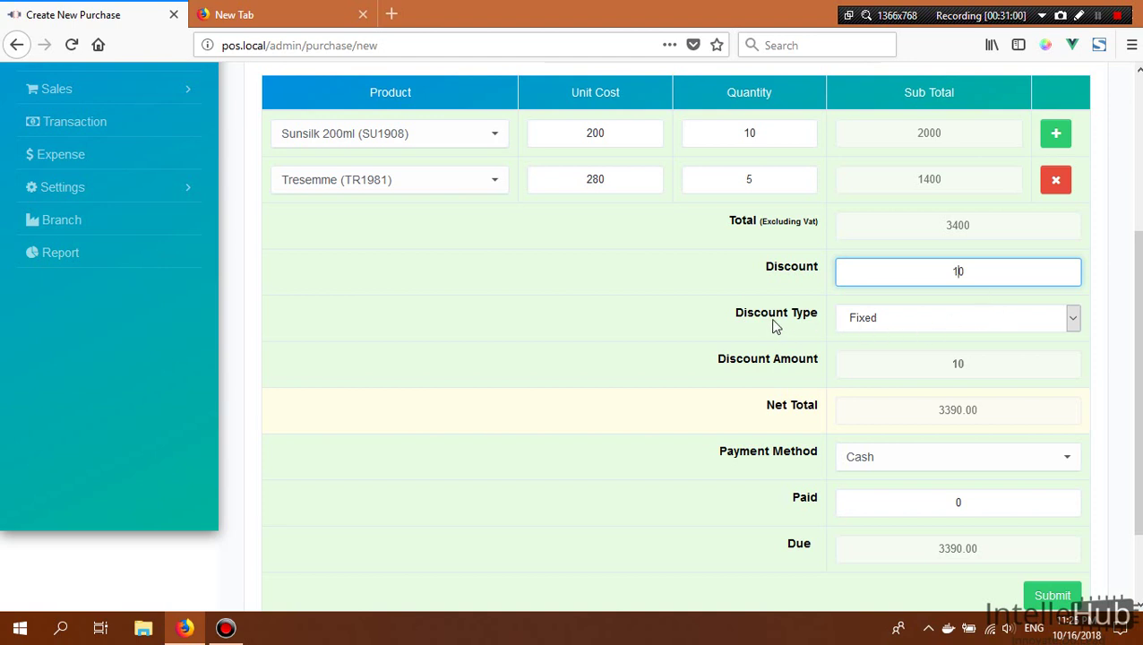
{"action": "left_click", "coordinate": [878, 322]}
{"action": "left_click", "coordinate": [878, 357]}
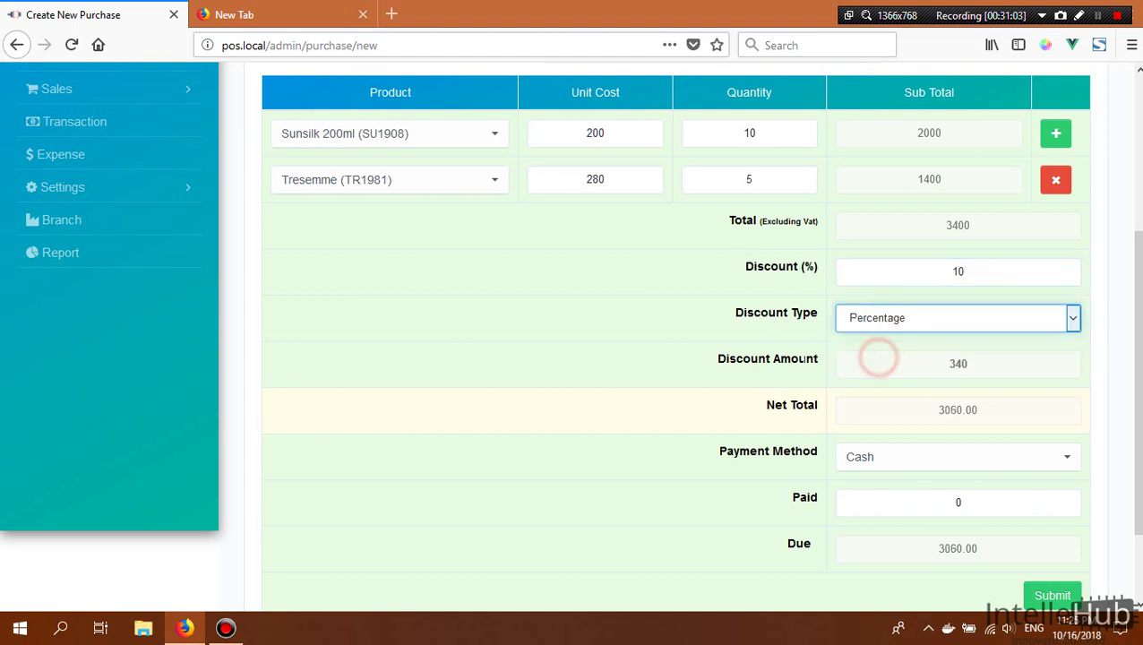
{"action": "left_click", "coordinate": [881, 321]}
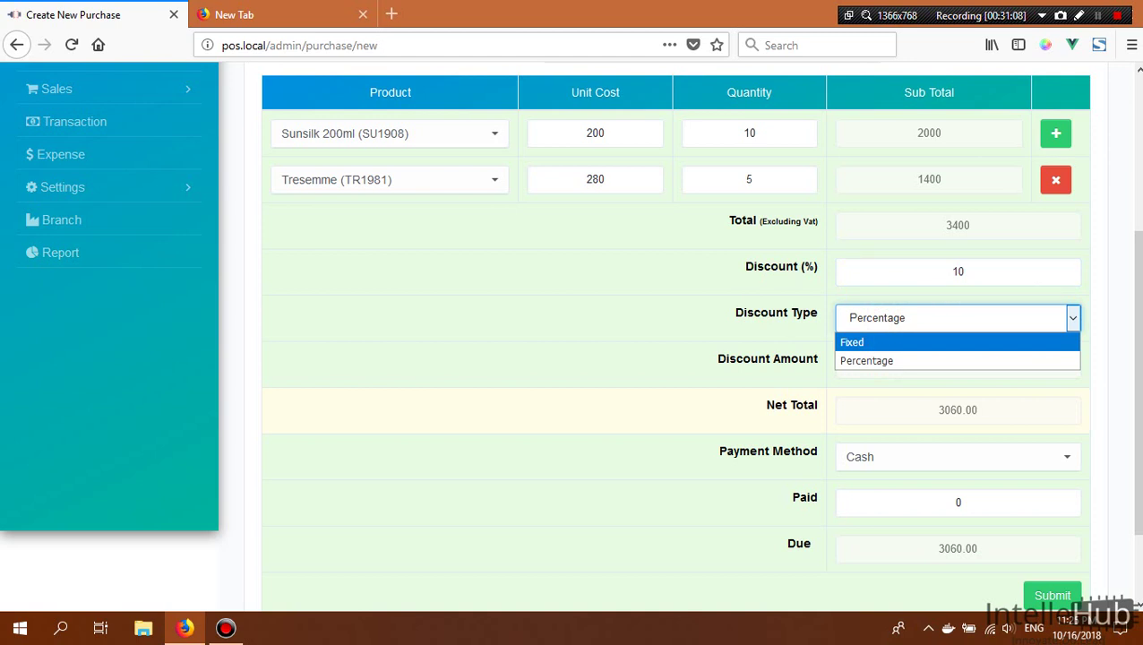
{"action": "left_click", "coordinate": [972, 273]}
{"action": "double_click", "coordinate": [958, 271]}
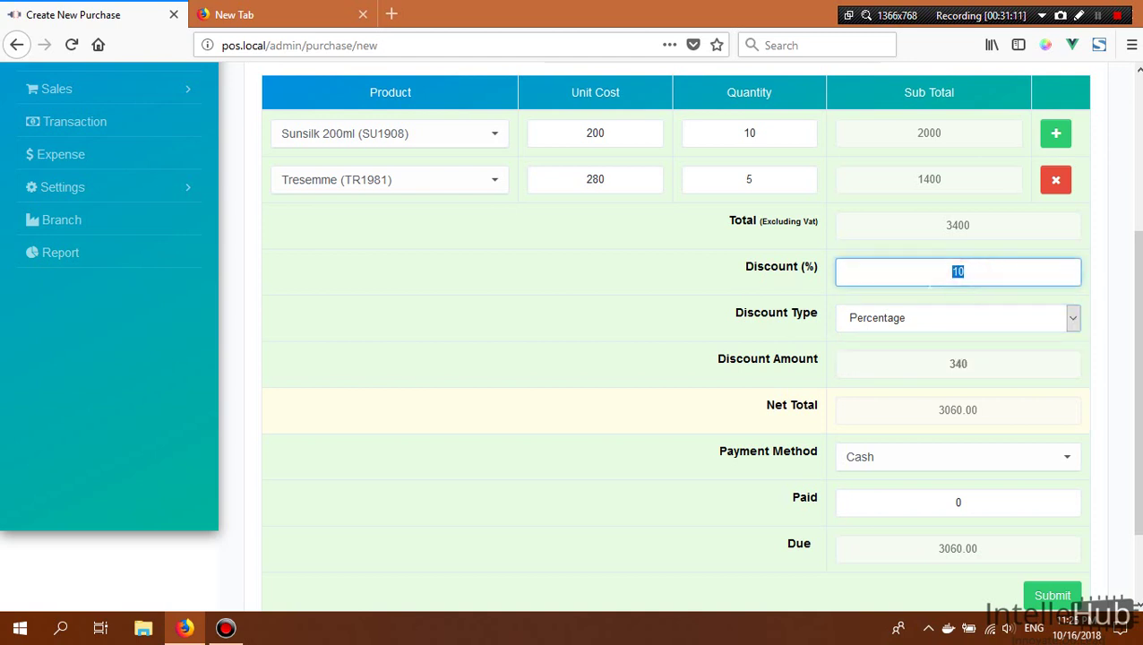
{"action": "type", "text": "0"}
{"action": "left_click", "coordinate": [658, 309]}
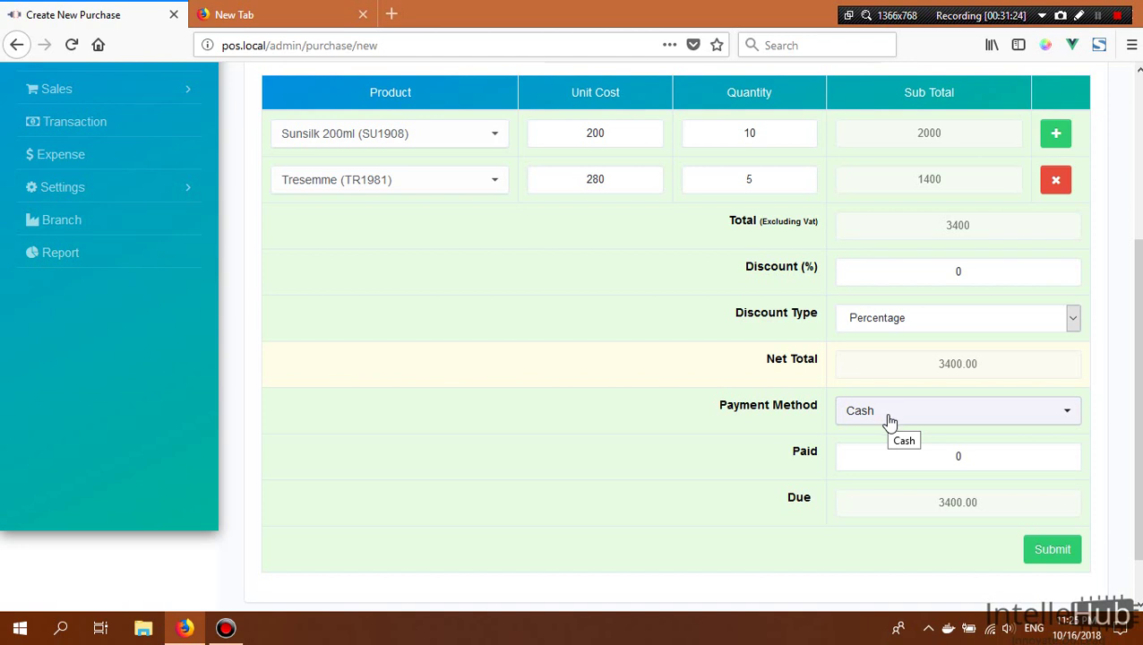
Leave the payment method as Cash, with 0 paid and 3400.00 due.
{"action": "left_click", "coordinate": [967, 428]}
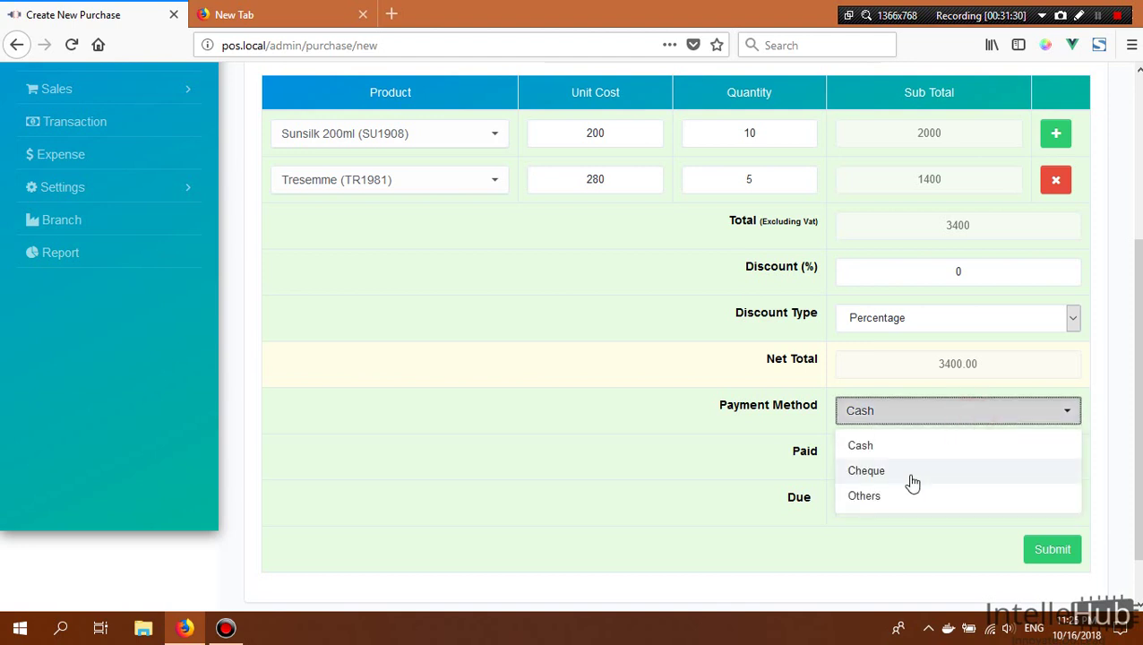
{"action": "left_click", "coordinate": [611, 459]}
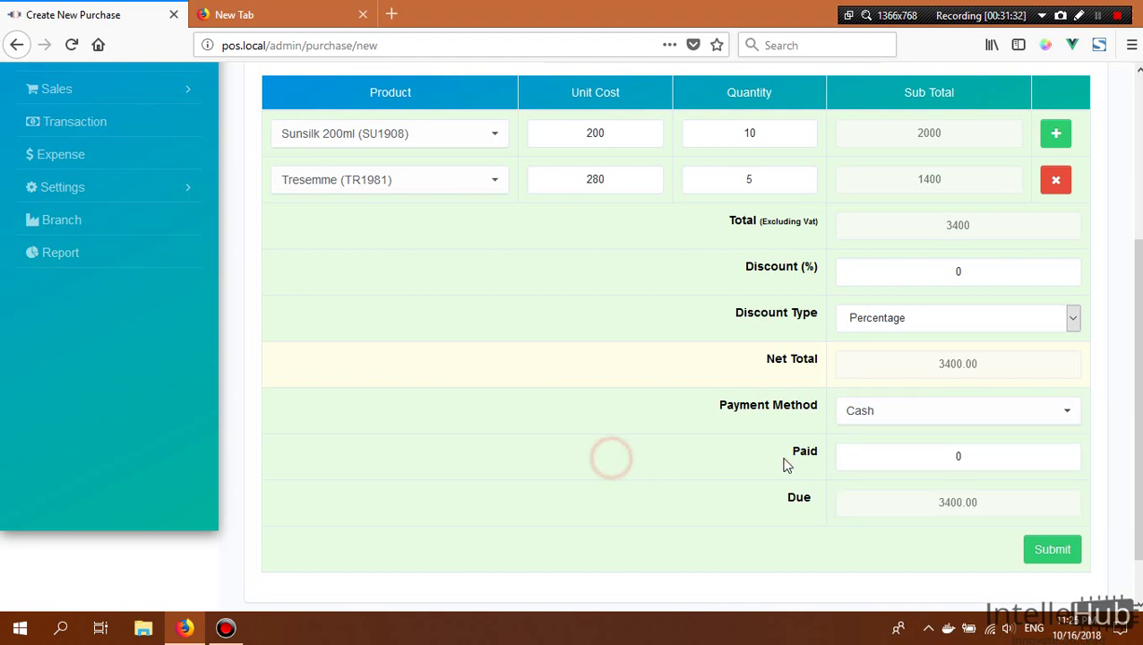
{"action": "double_click", "coordinate": [794, 453]}
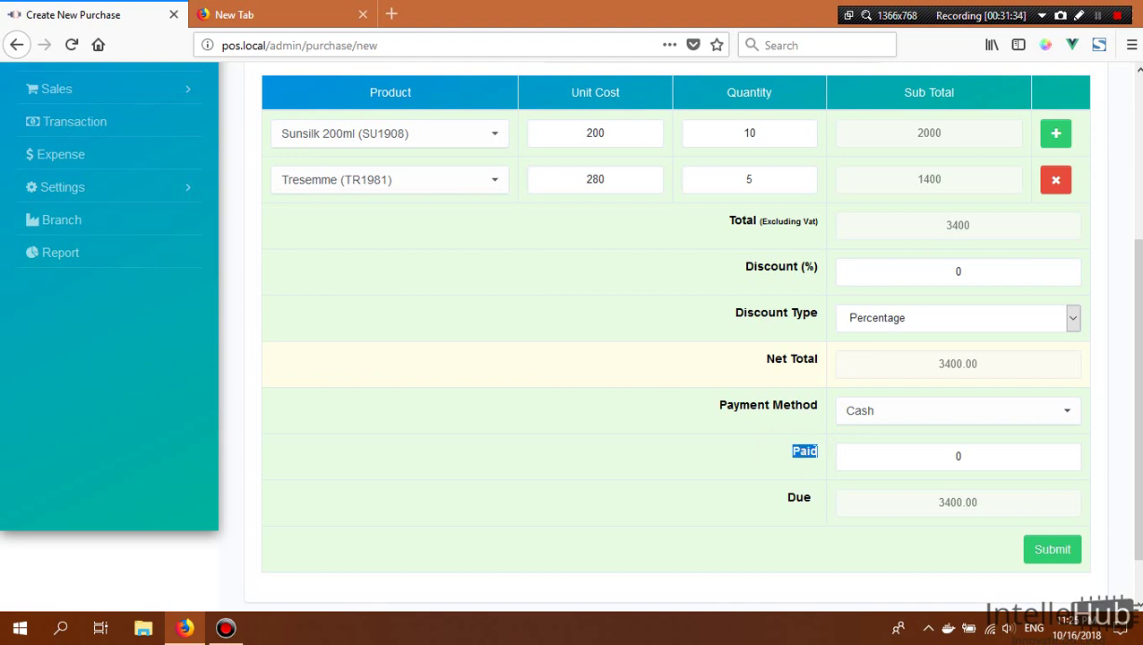
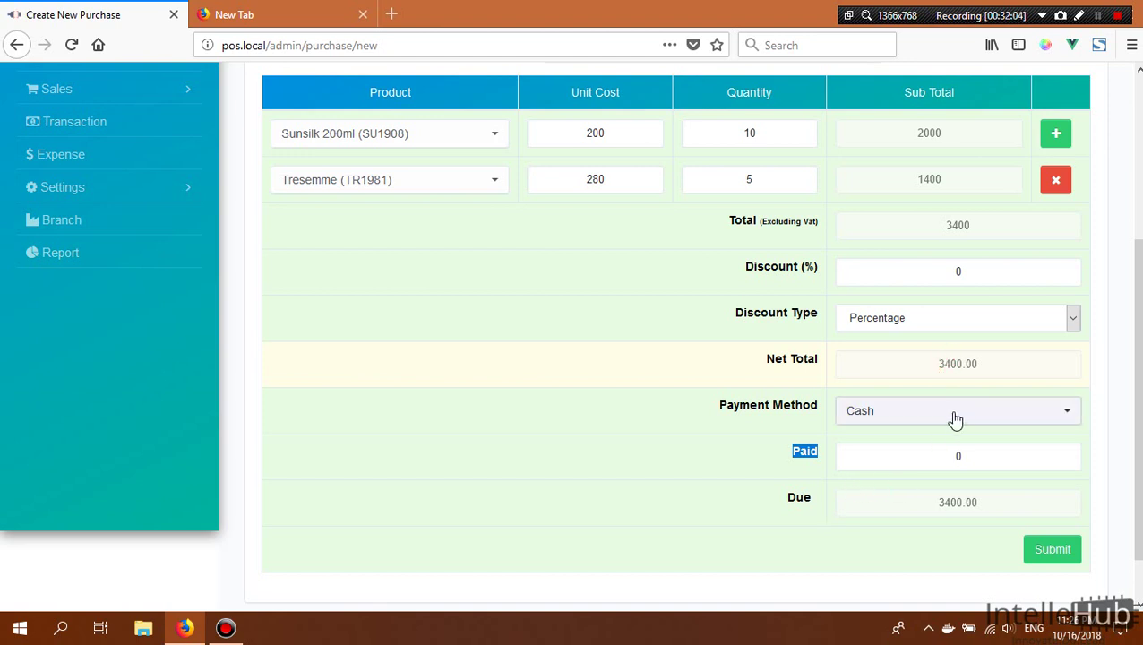
Enter 1400 as the amount paid on the Sunsilk and Tresemme purchase and submit it.
{"action": "left_click", "coordinate": [966, 456]}
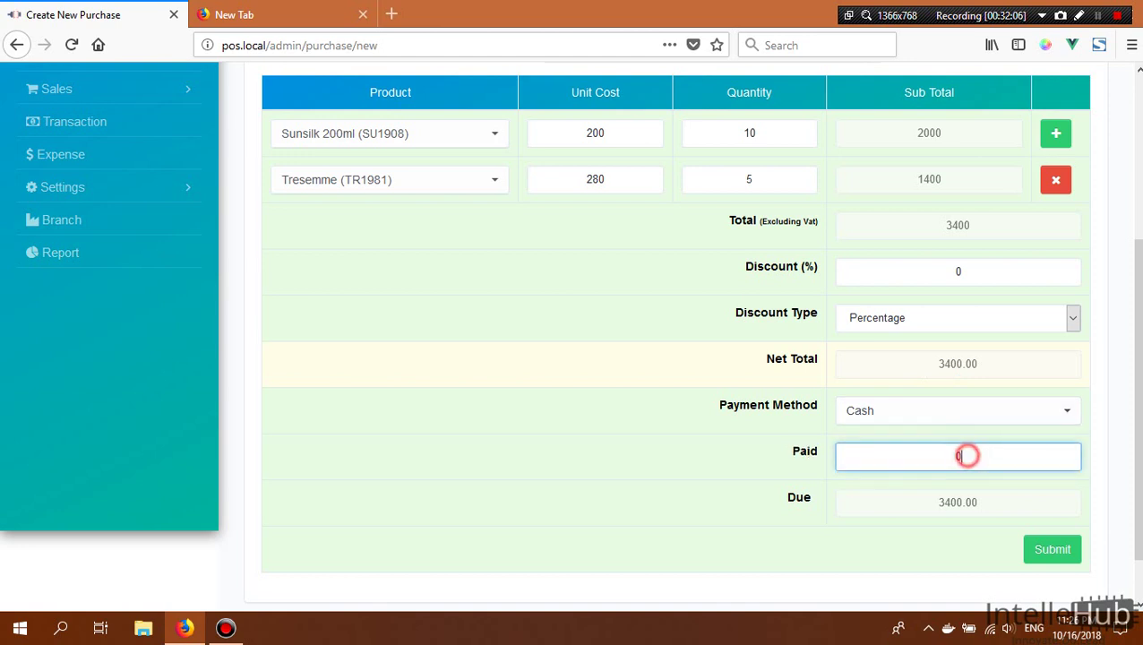
{"action": "double_click", "coordinate": [966, 456]}
{"action": "type", "text": "2"}
{"action": "type", "text": "1400"}
{"action": "left_click", "coordinate": [698, 466]}
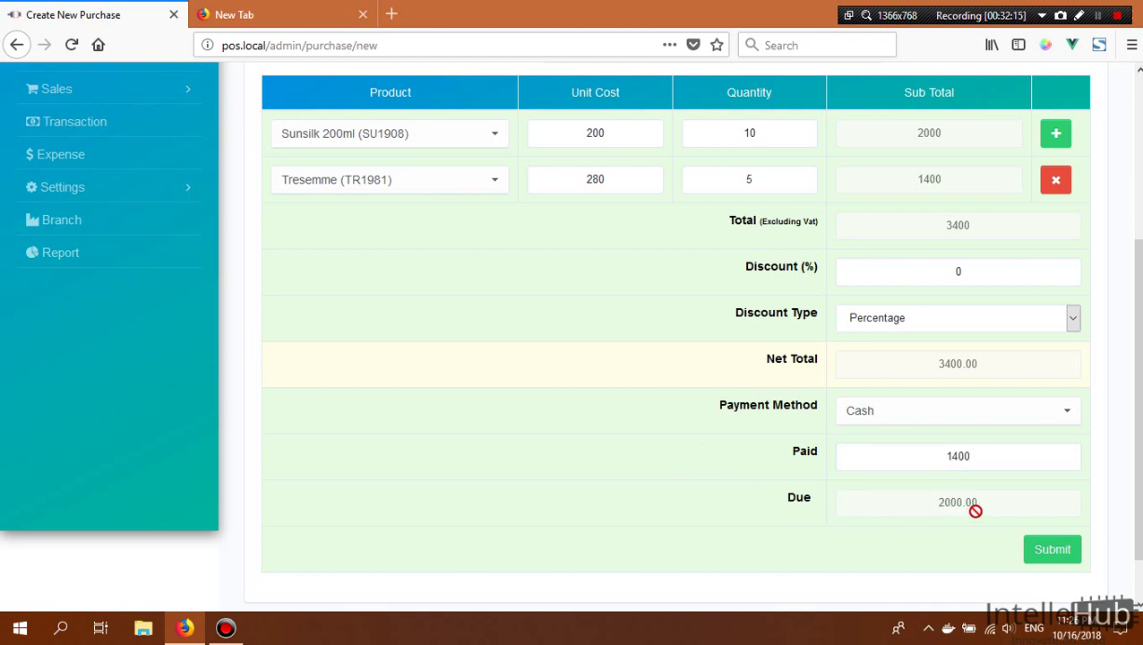
{"action": "left_click", "coordinate": [1055, 548]}
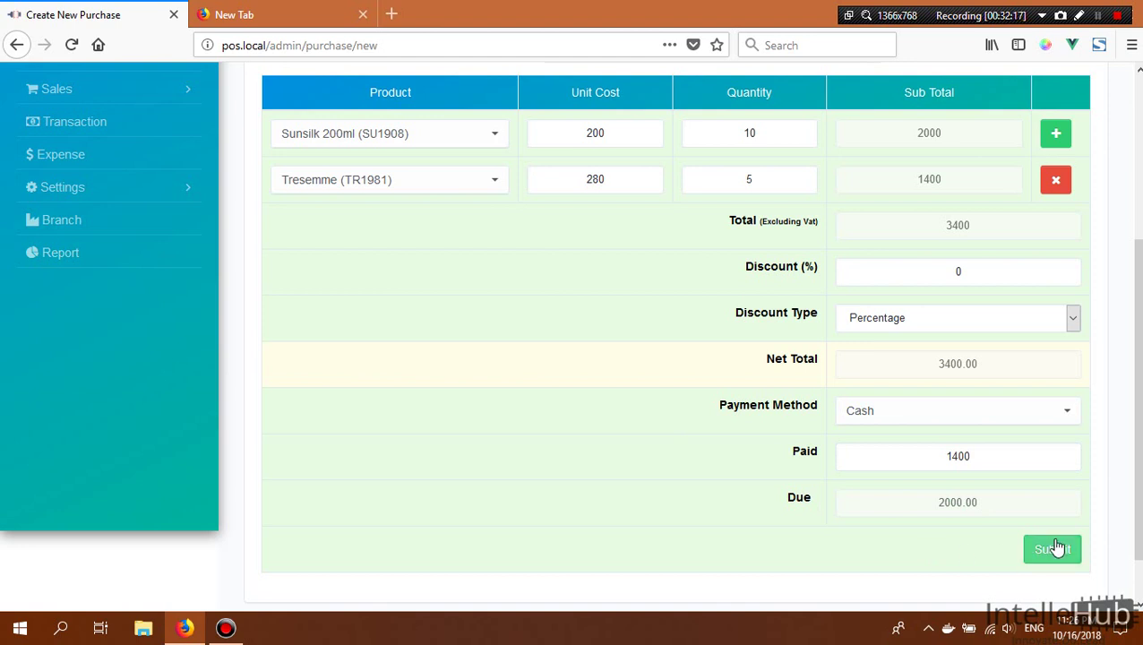
{"action": "left_click", "coordinate": [1055, 548]}
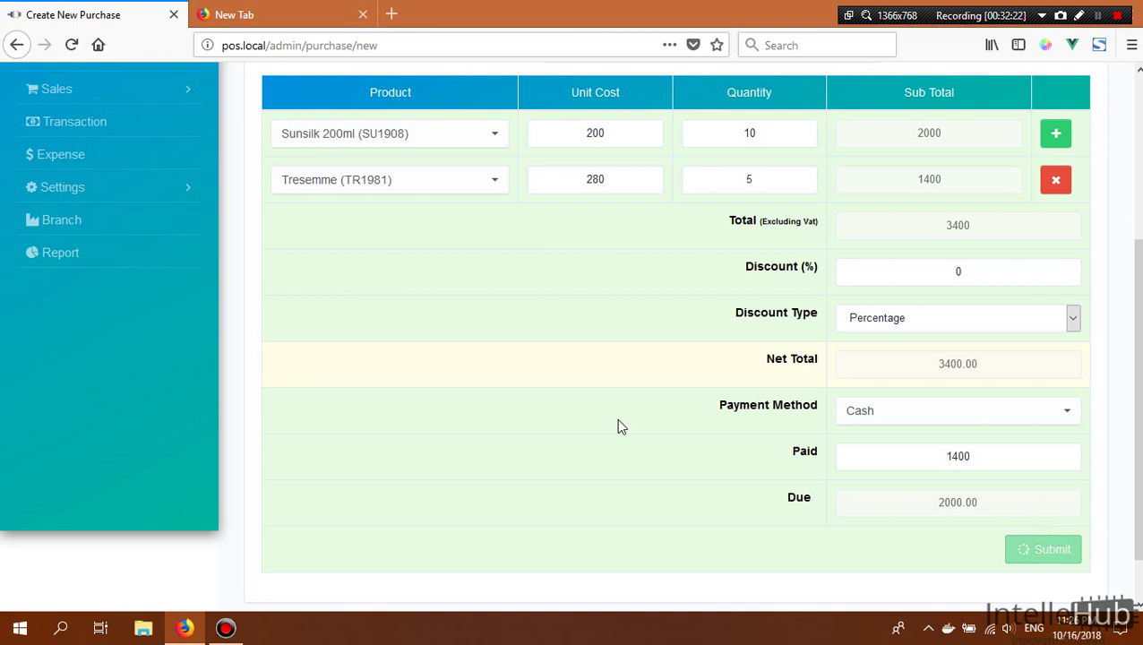
{"action": "left_click", "coordinate": [1011, 550]}
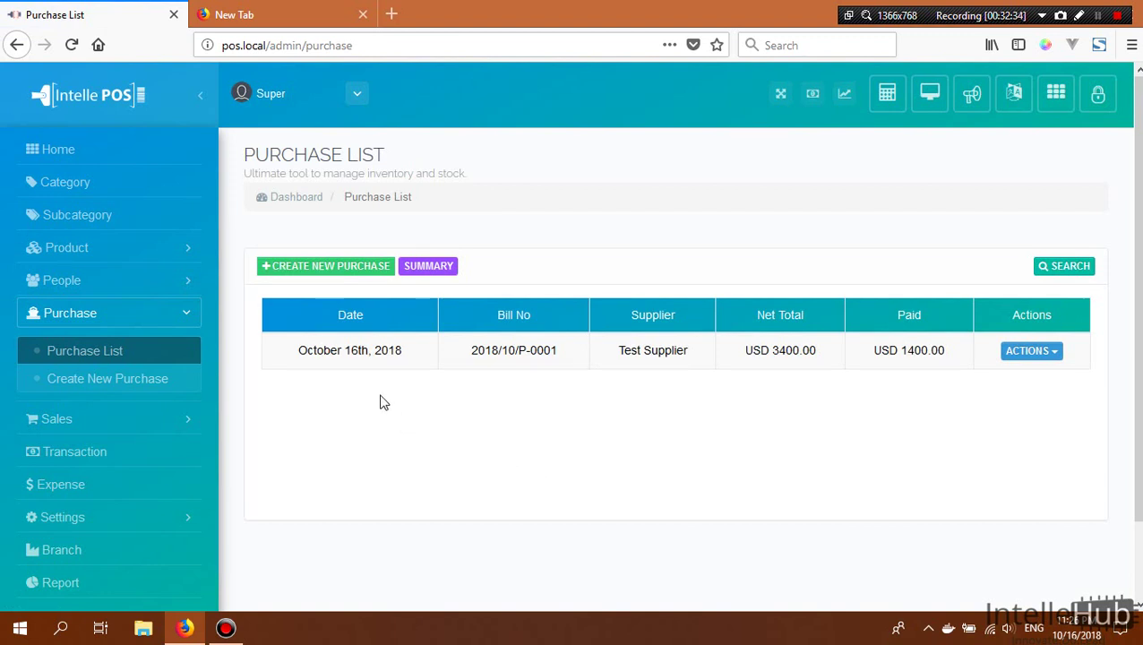
Check bill 2018/10/P-0001's 1400.00 paid and 3400.00 net, then list its actions.
{"action": "left_click_drag", "start_coordinate": [296, 355], "coordinate": [788, 365]}
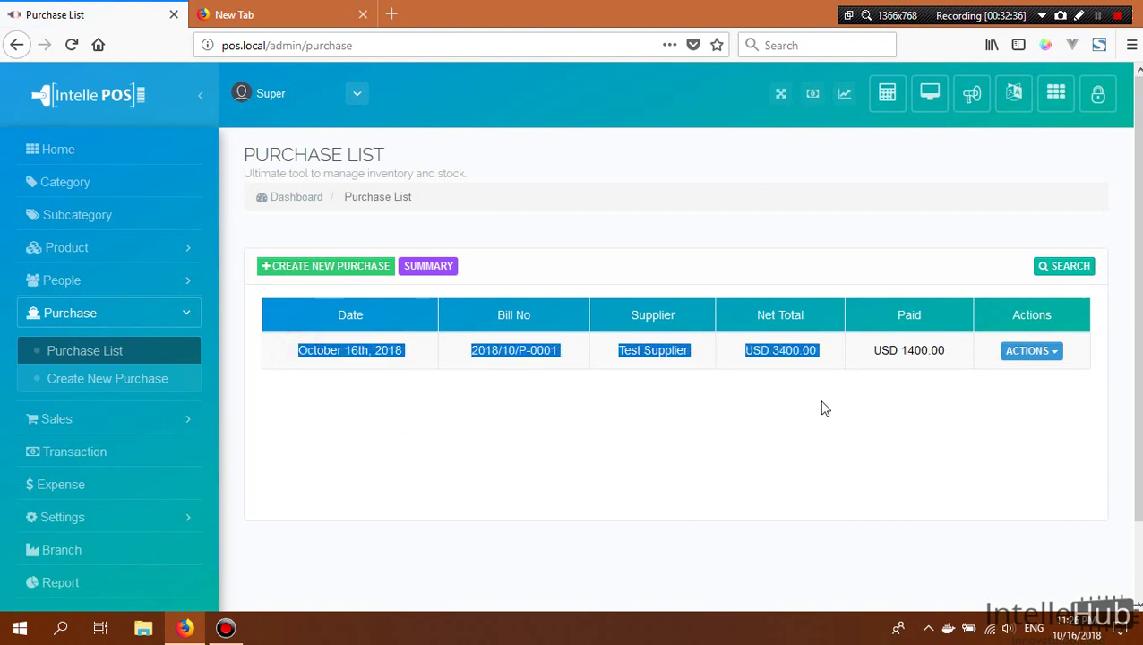
{"action": "left_click", "coordinate": [785, 429]}
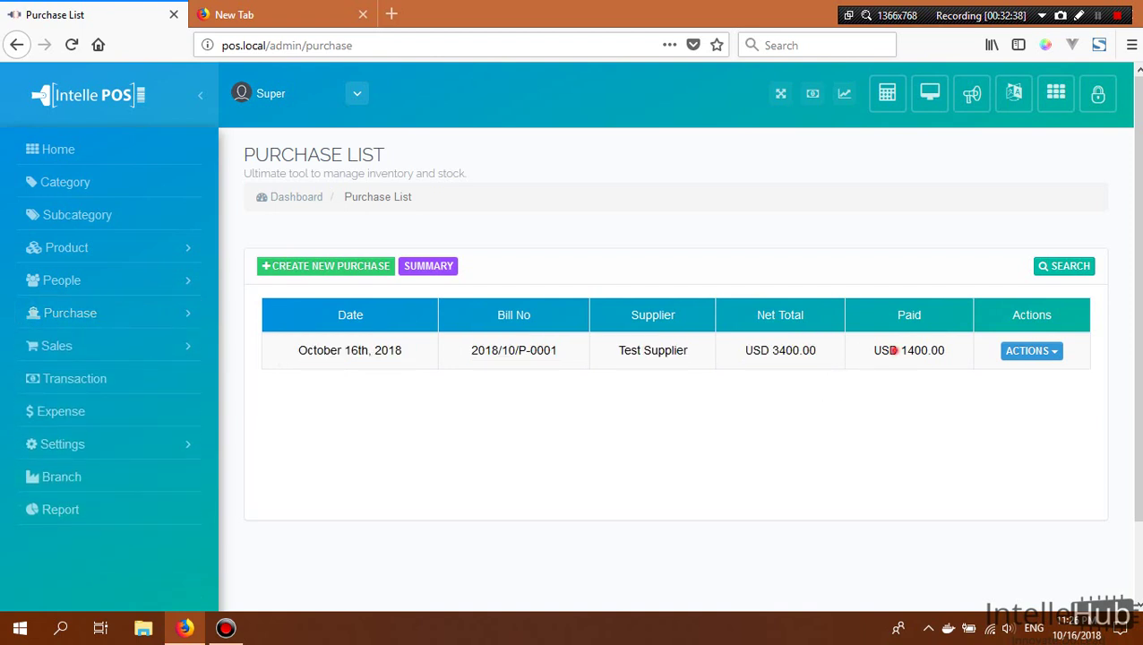
{"action": "left_click_drag", "start_coordinate": [890, 350], "coordinate": [938, 351]}
{"action": "left_click_drag", "start_coordinate": [821, 350], "coordinate": [772, 350]}
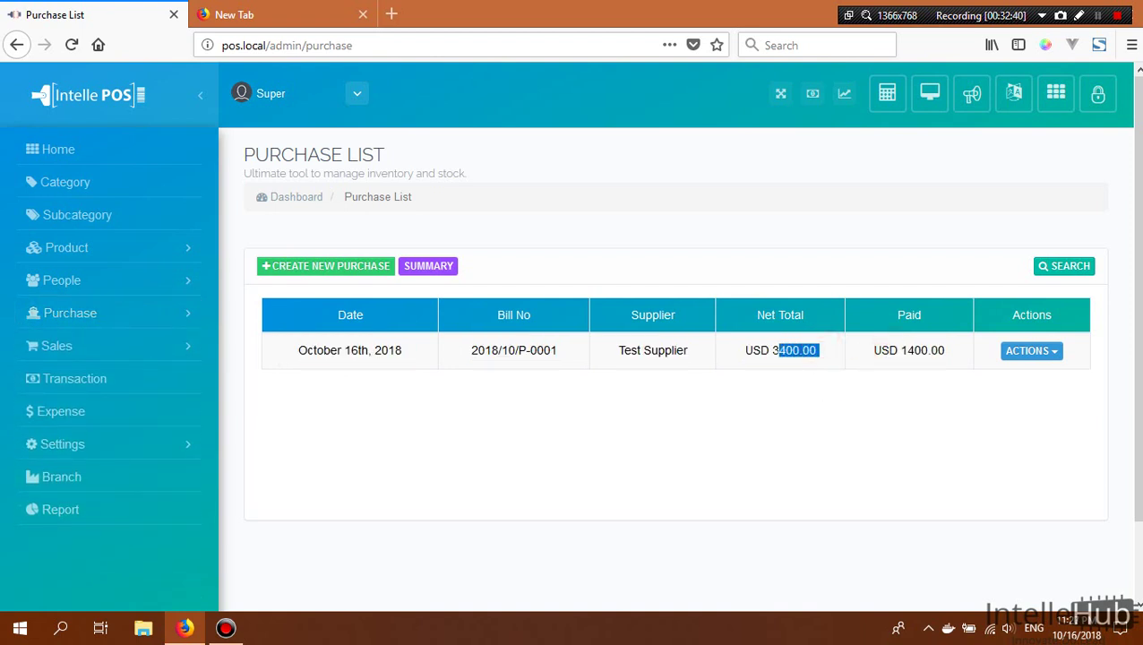
{"action": "left_click", "coordinate": [768, 417]}
{"action": "left_click", "coordinate": [1040, 358]}
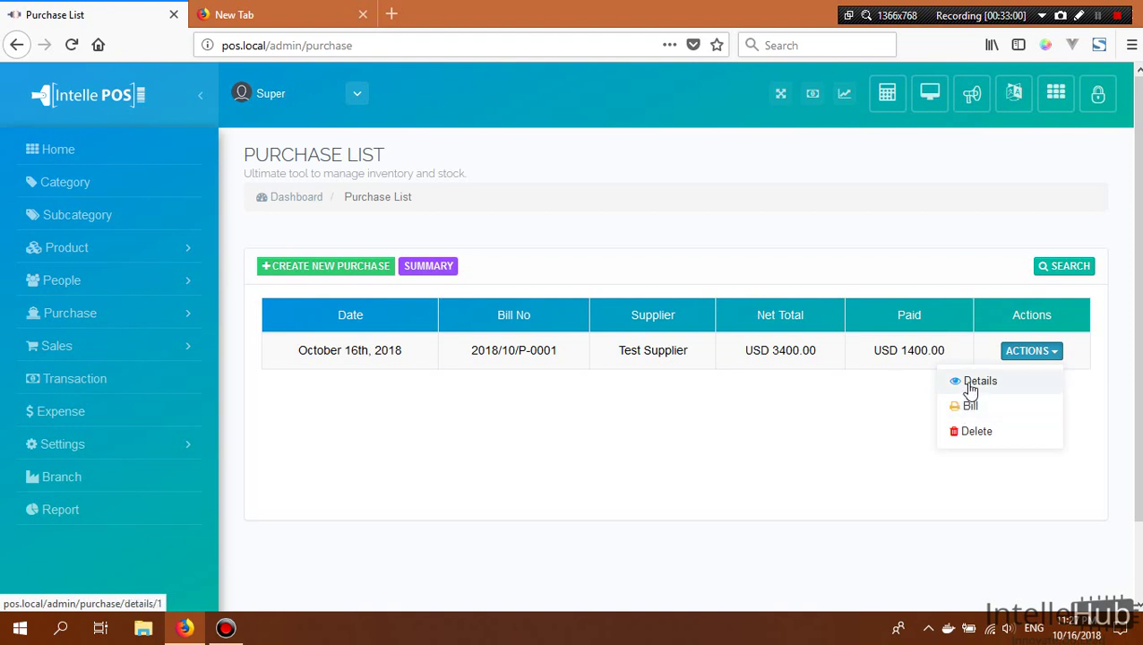
Open bill 2018/10/P-0001's details and review its net total and USD 2000.00 due.
{"action": "left_click", "coordinate": [975, 382]}
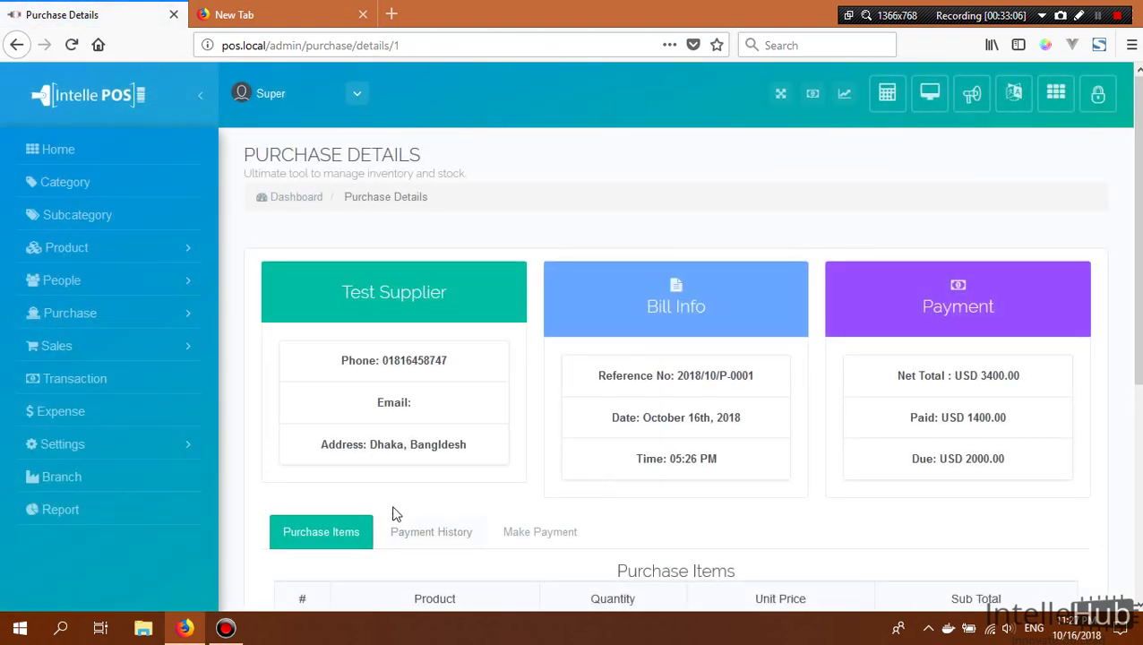
{"action": "scroll", "coordinate": [397, 513], "scroll_direction": "down", "scroll_amount": 3}
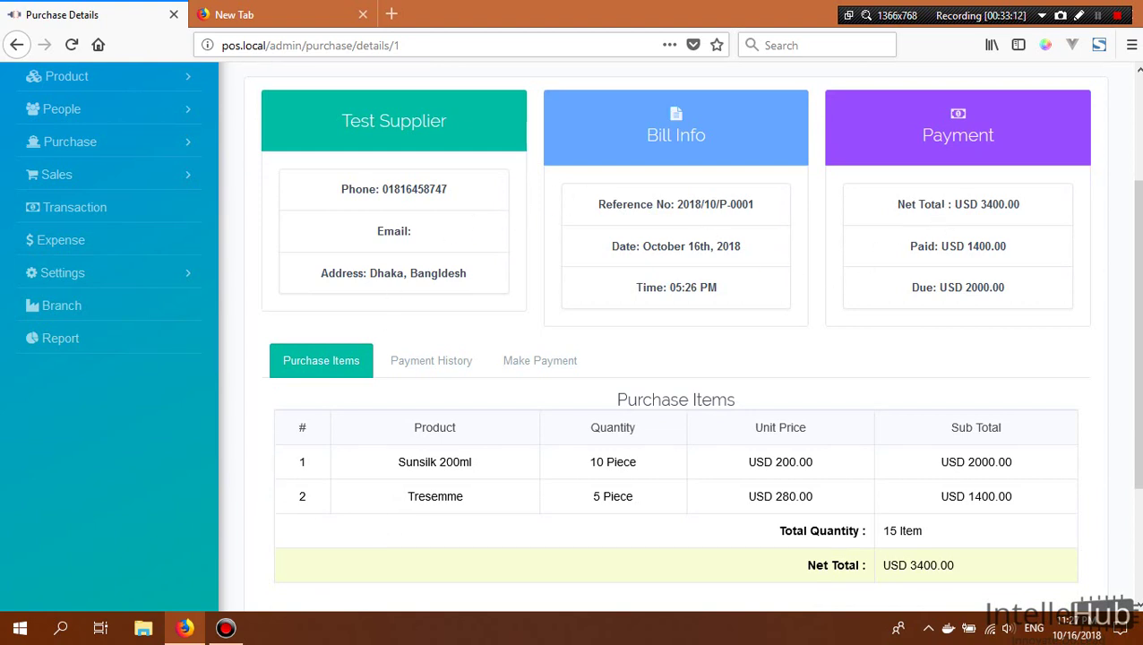
{"action": "left_click_drag", "start_coordinate": [979, 204], "coordinate": [946, 204]}
{"action": "left_click_drag", "start_coordinate": [976, 245], "coordinate": [951, 245]}
{"action": "left_click_drag", "start_coordinate": [982, 288], "coordinate": [913, 288]}
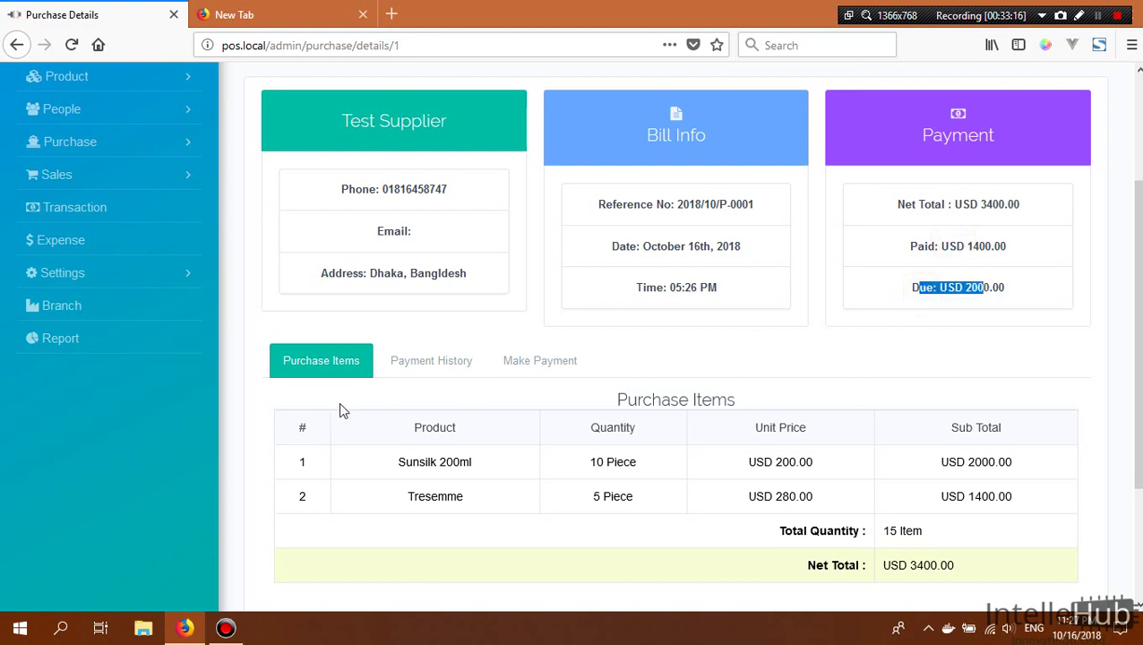
{"action": "scroll", "coordinate": [339, 402], "scroll_direction": "down", "scroll_amount": 3}
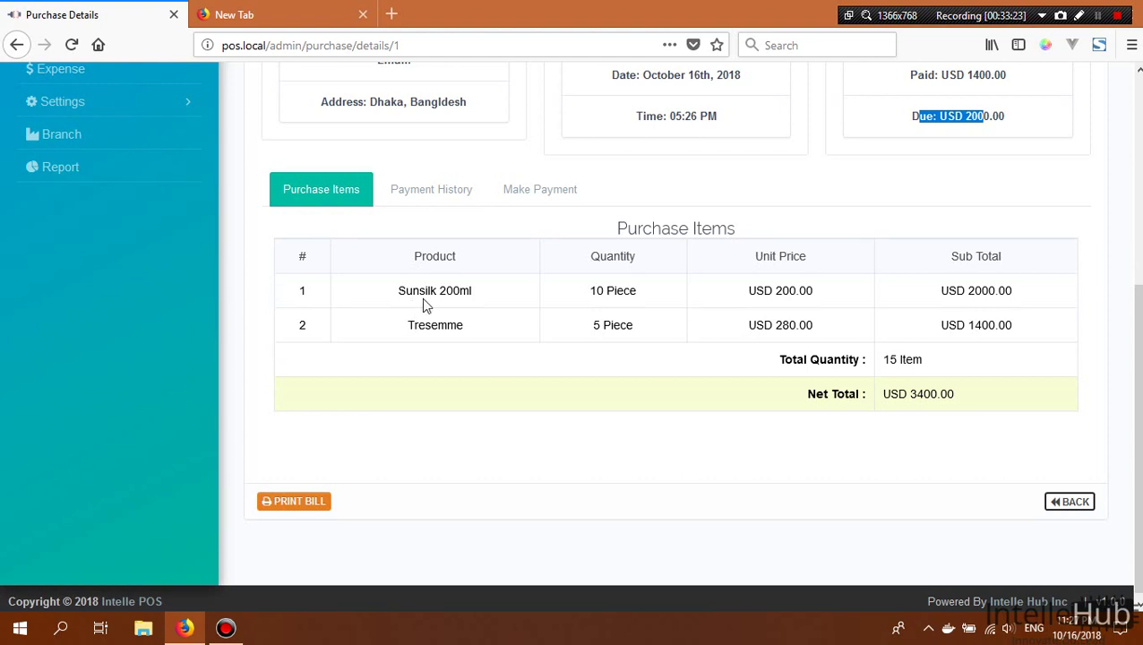
Review the single USD 1400.00 cash payment, cancel printing its receipt, and open Make Payment.
{"action": "left_click", "coordinate": [433, 195]}
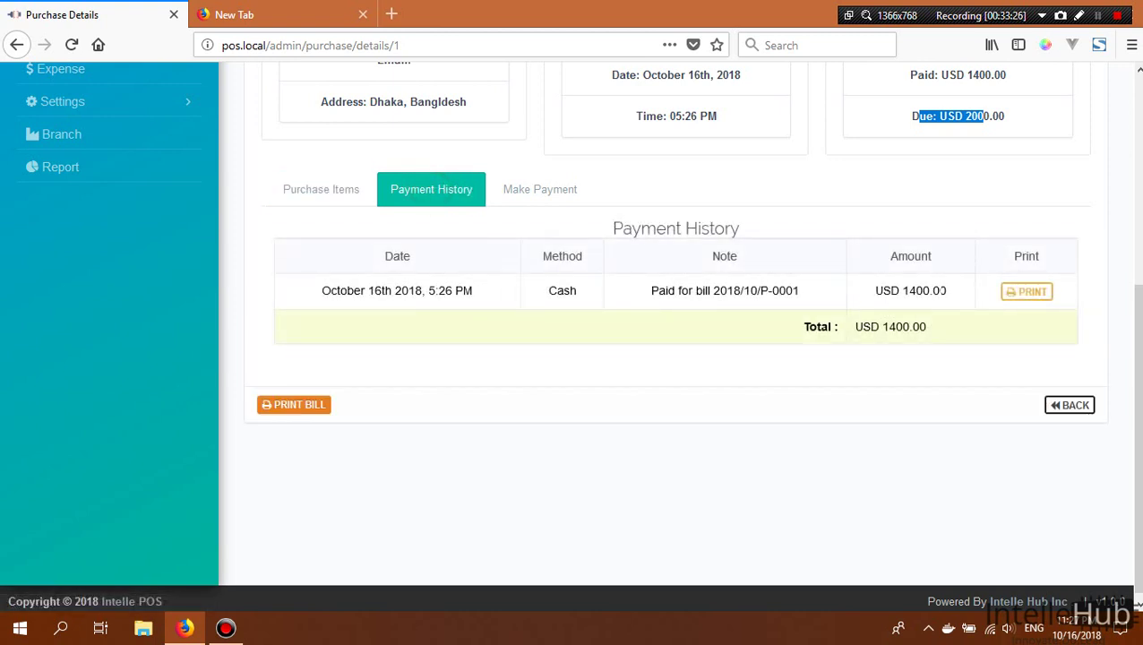
{"action": "left_click_drag", "start_coordinate": [946, 291], "coordinate": [874, 300]}
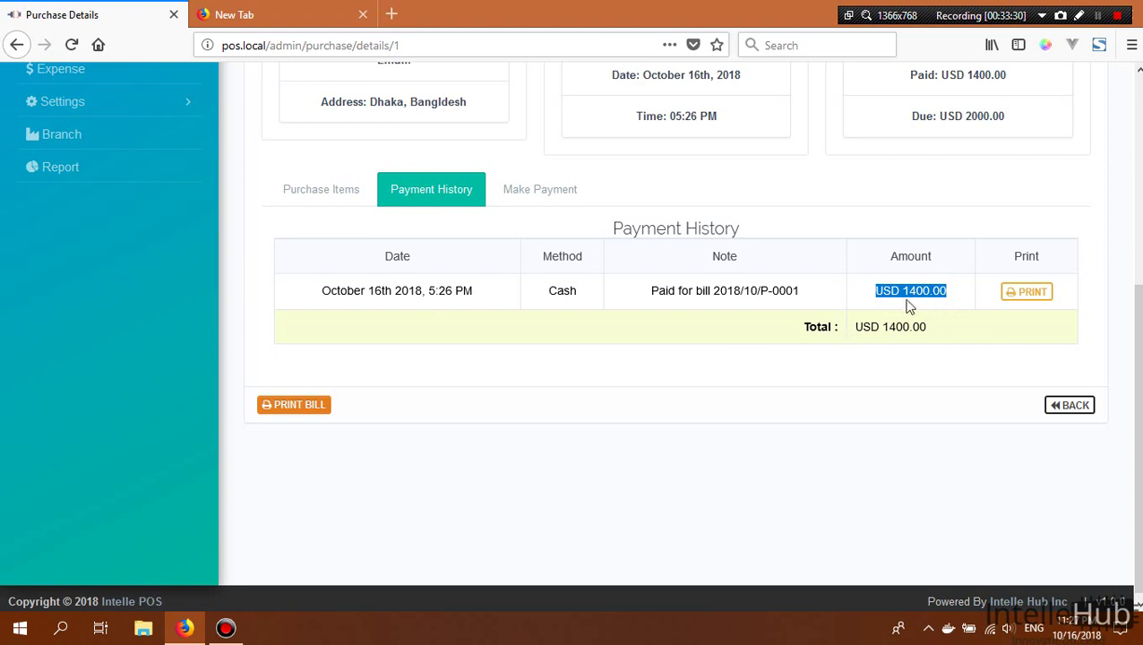
{"action": "left_click", "coordinate": [910, 292]}
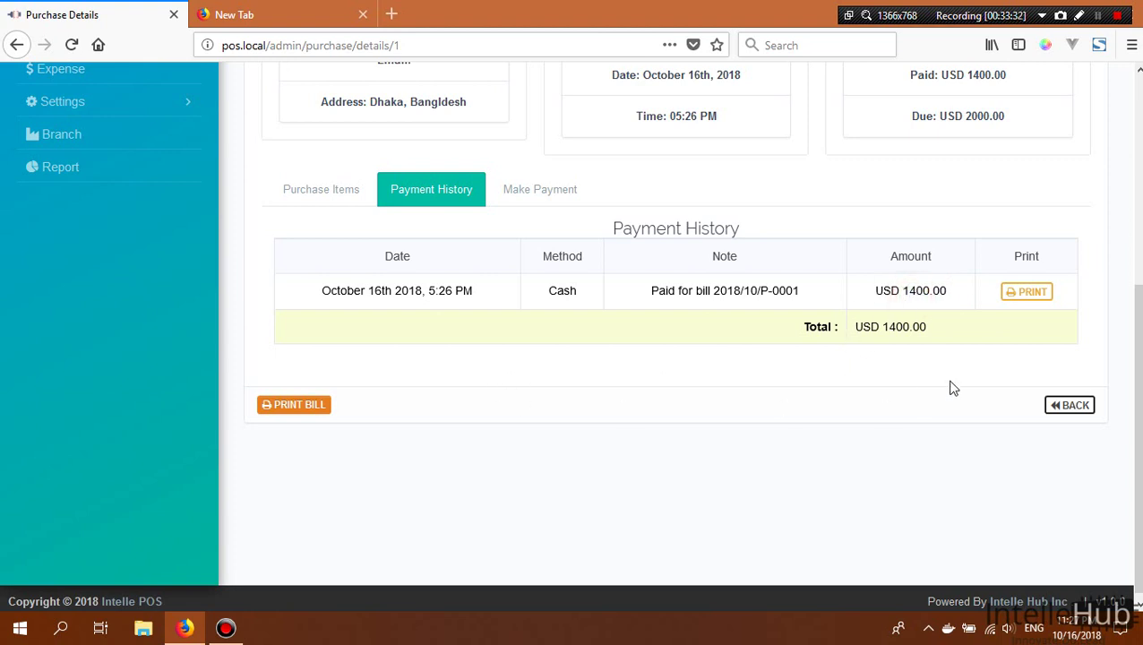
{"action": "left_click", "coordinate": [1023, 305]}
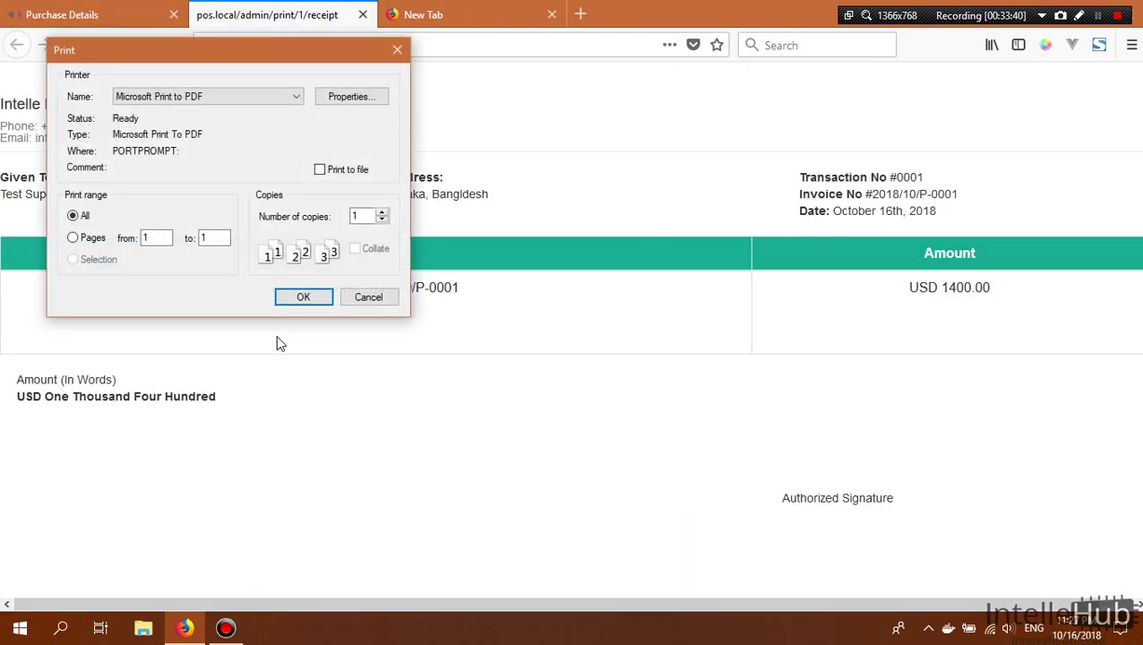
{"action": "left_click", "coordinate": [381, 300]}
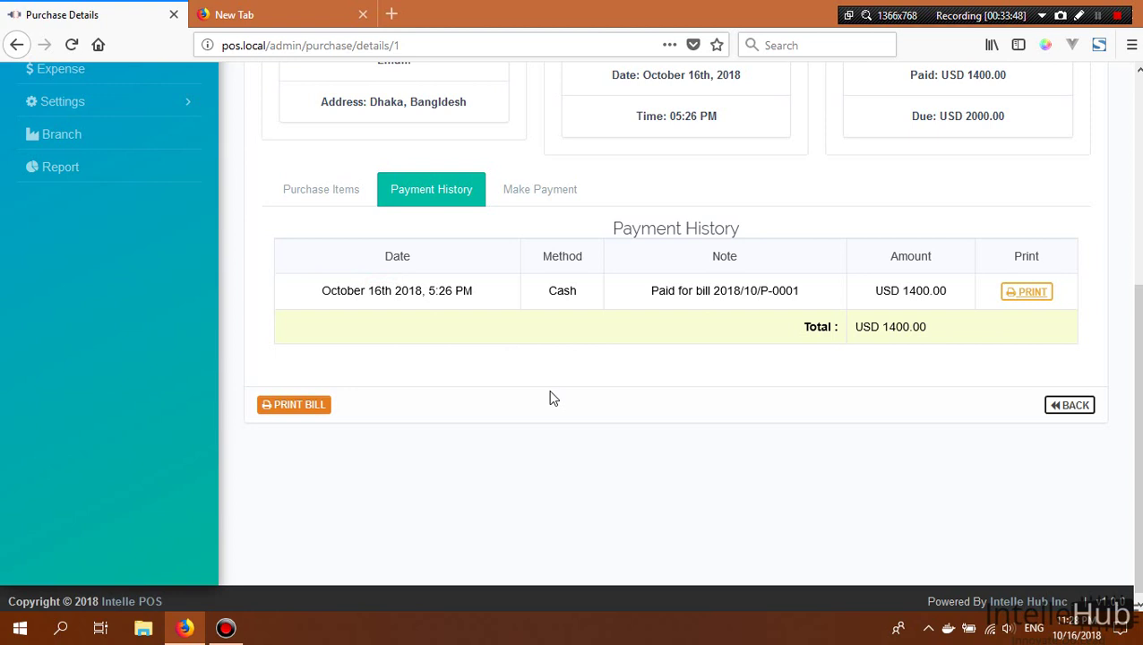
{"action": "left_click", "coordinate": [542, 195]}
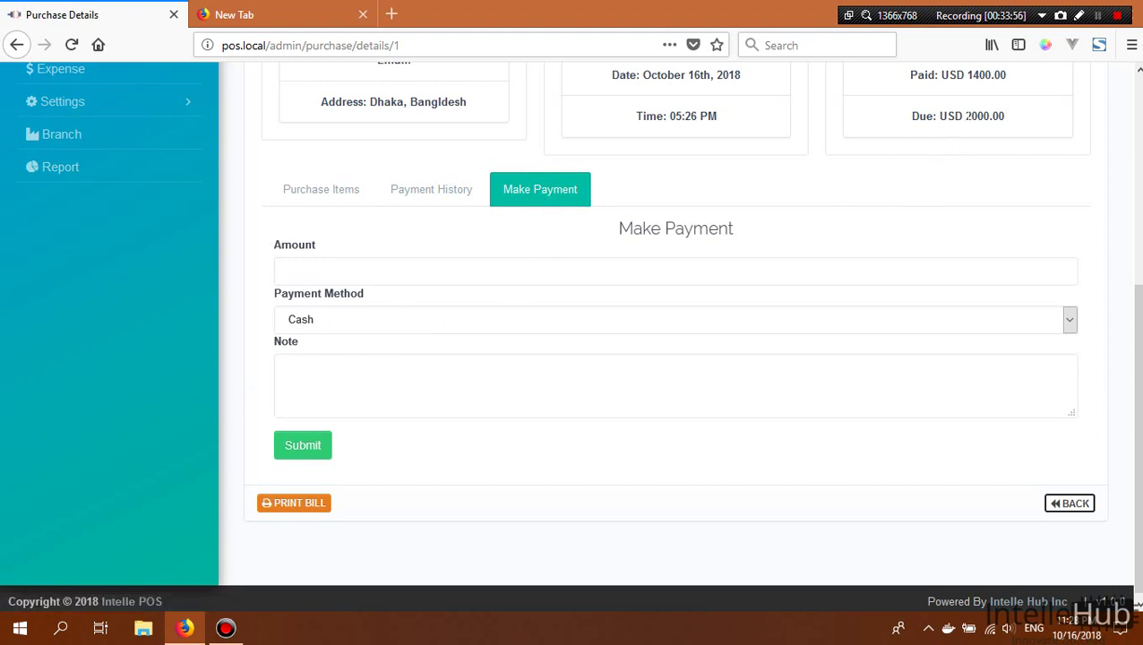
Try submitting a 2100 payment against the USD 2000 due and see the over-payment error.
{"action": "left_click_drag", "start_coordinate": [911, 120], "coordinate": [977, 127]}
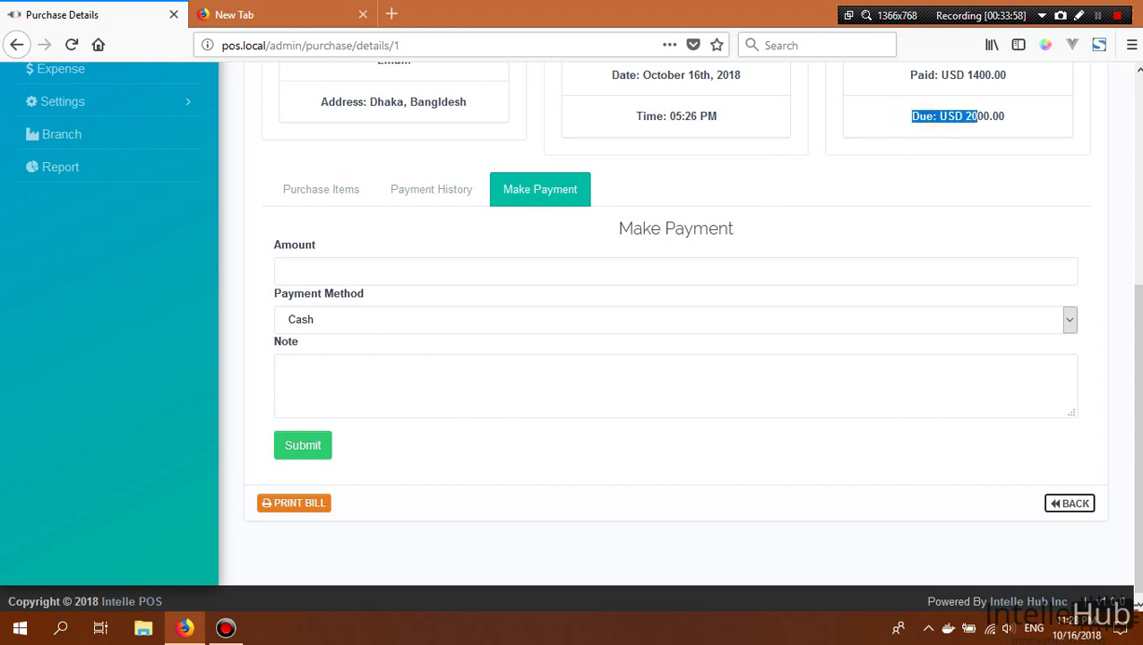
{"action": "left_click", "coordinate": [344, 271]}
{"action": "type", "text": "2100"}
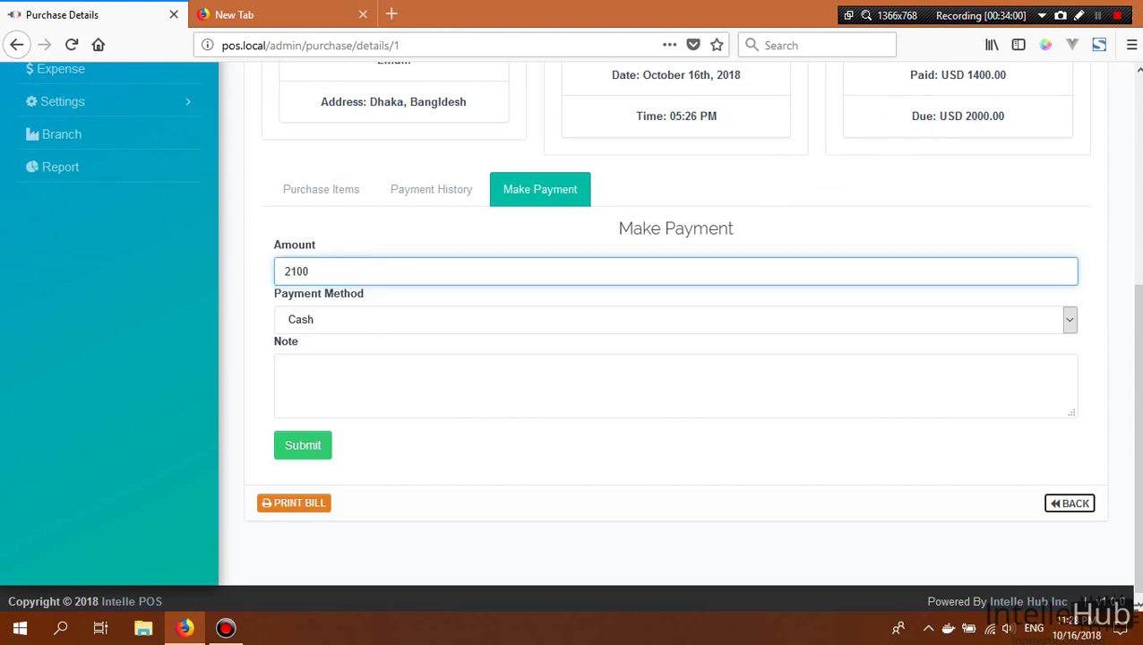
{"action": "left_click", "coordinate": [309, 446]}
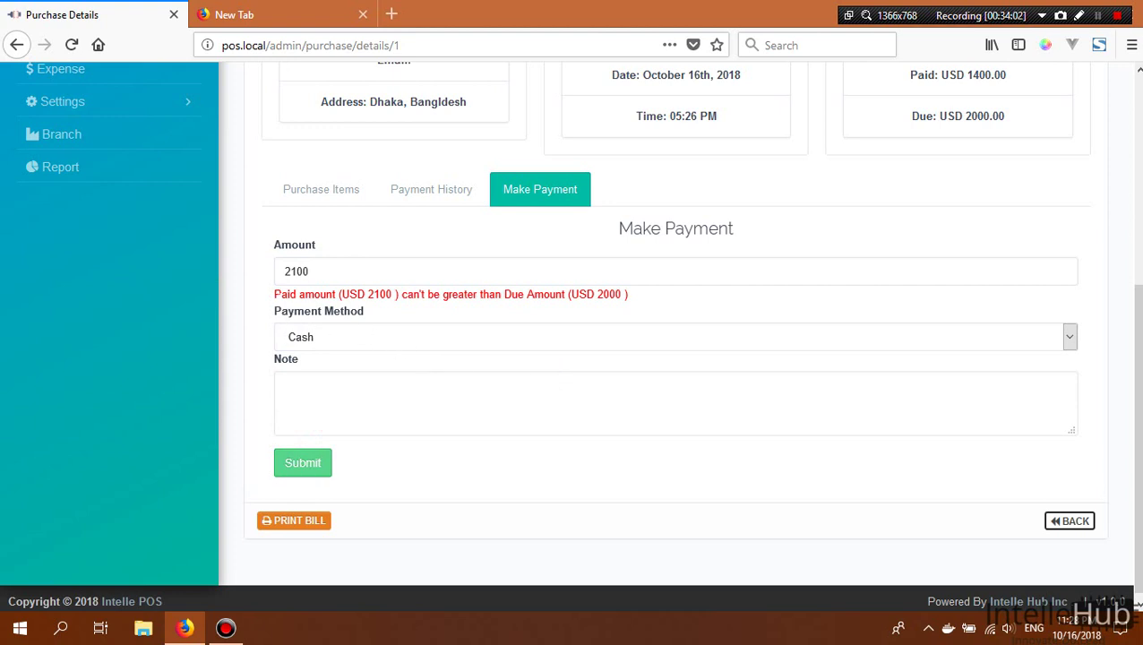
{"action": "left_click_drag", "start_coordinate": [274, 294], "coordinate": [438, 295]}
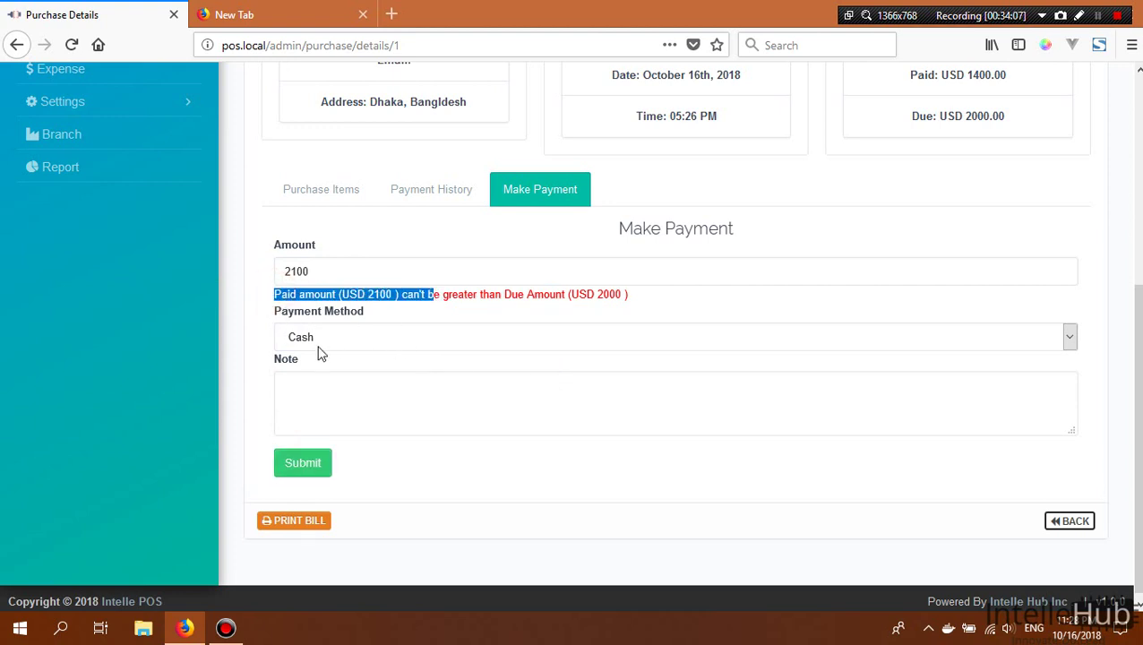
{"action": "left_click", "coordinate": [272, 397]}
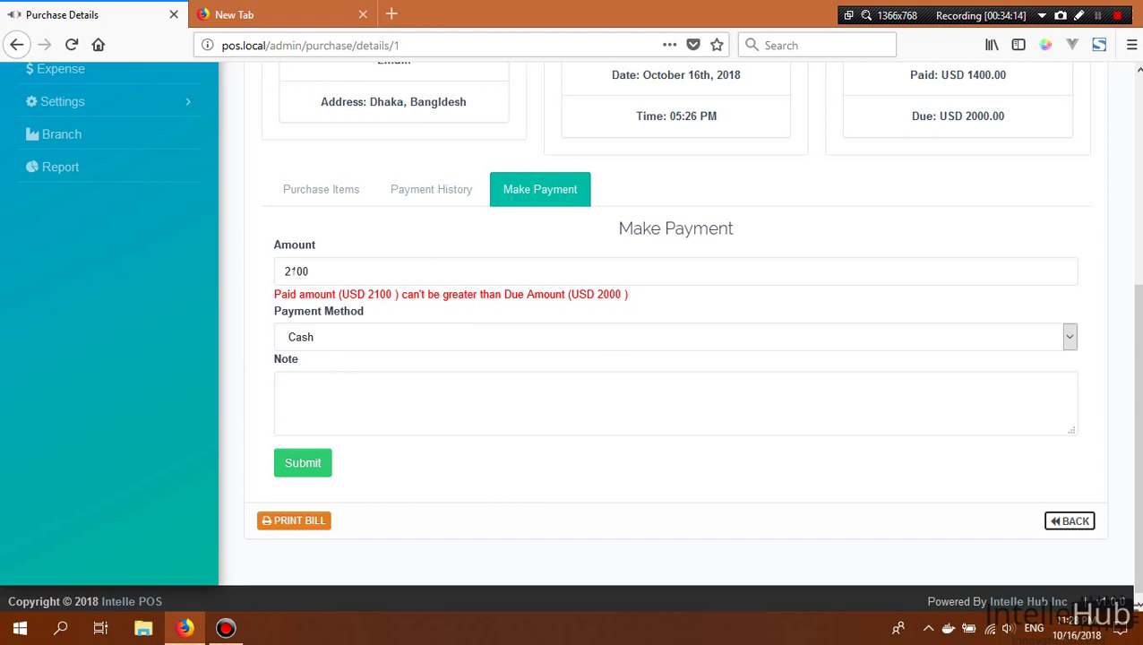
Change the amount to 1000, add the note 'Second payment', and submit it.
{"action": "left_click", "coordinate": [332, 269]}
{"action": "scroll", "coordinate": [212, 438], "scroll_direction": "up", "scroll_amount": 2}
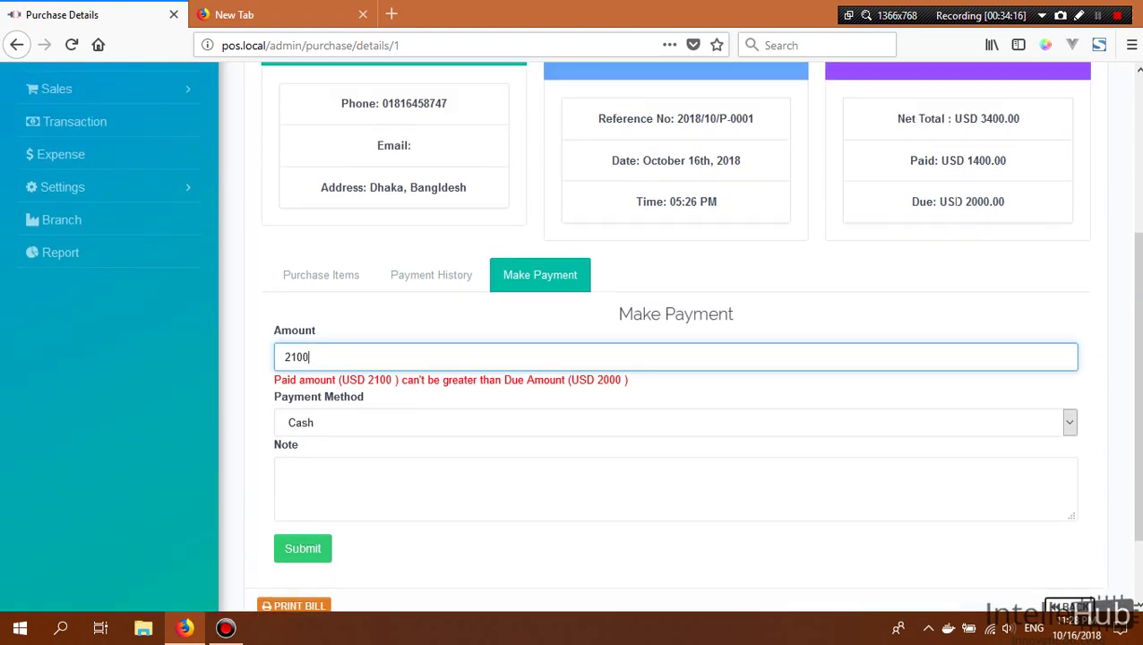
{"action": "double_click", "coordinate": [974, 202]}
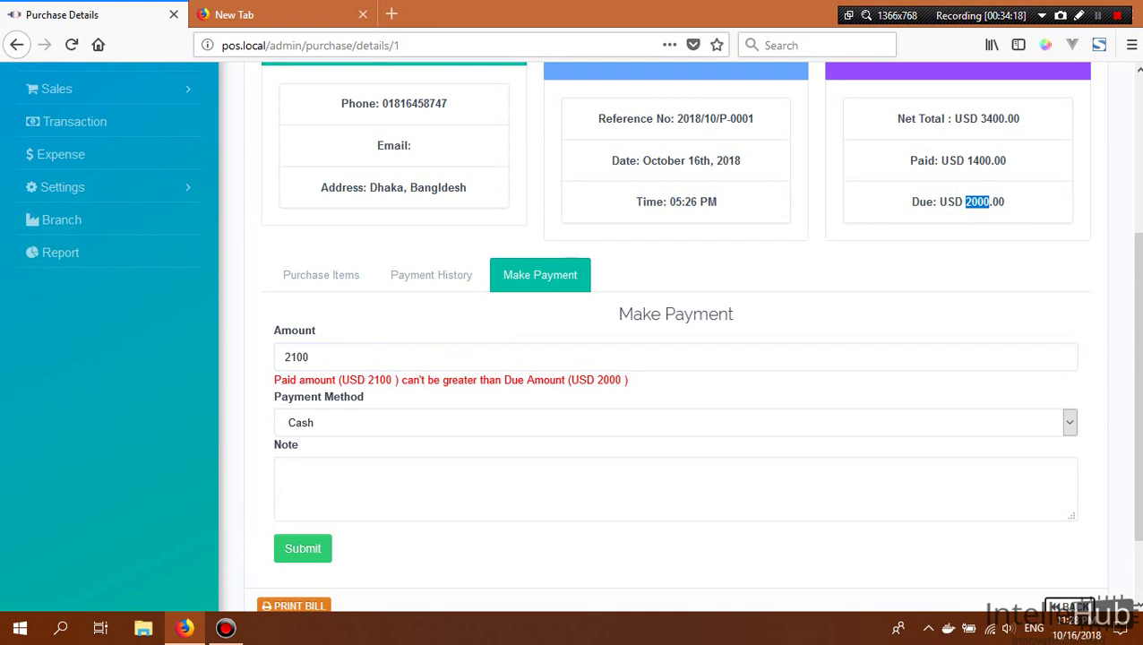
{"action": "double_click", "coordinate": [331, 357]}
{"action": "type", "text": "1000"}
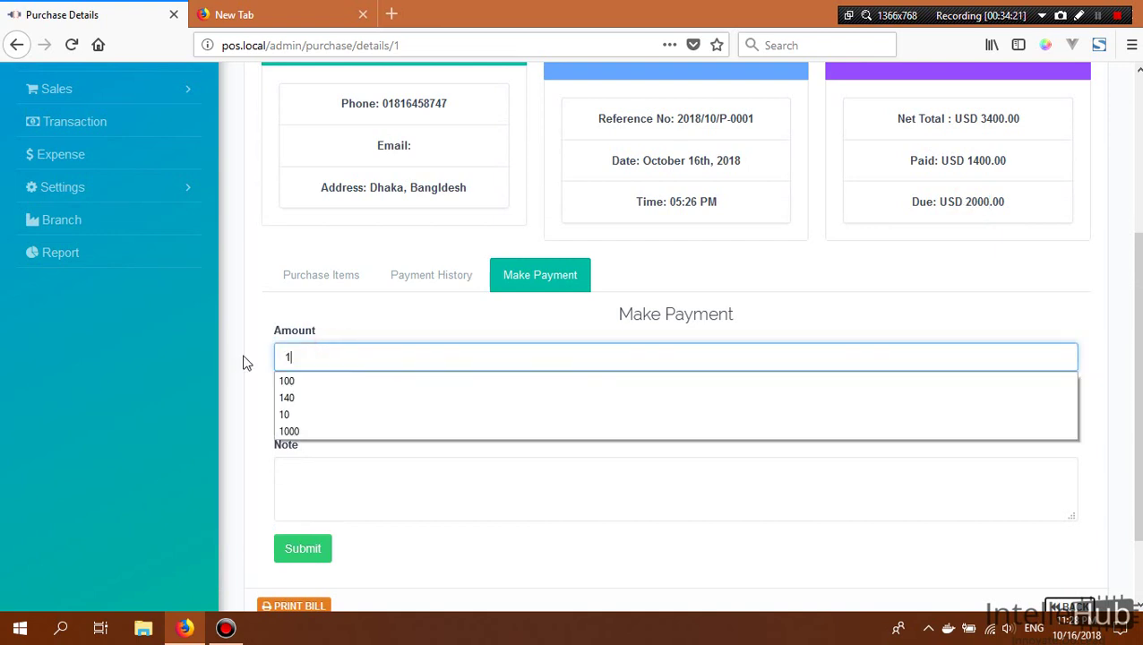
{"action": "left_click", "coordinate": [216, 332]}
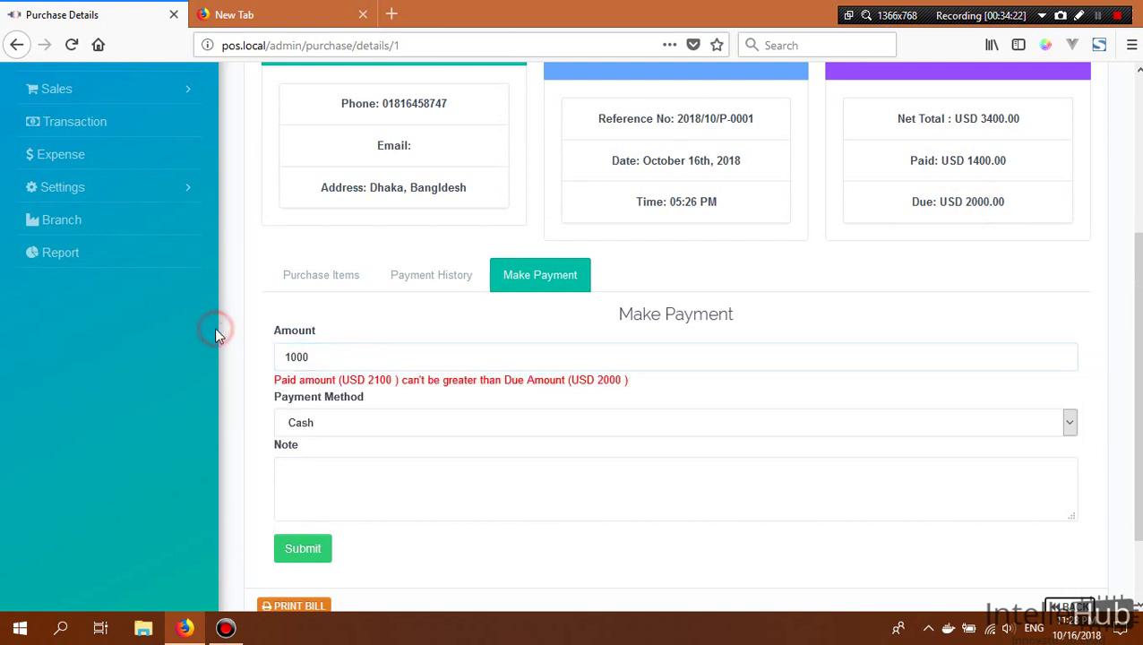
{"action": "left_click", "coordinate": [297, 491]}
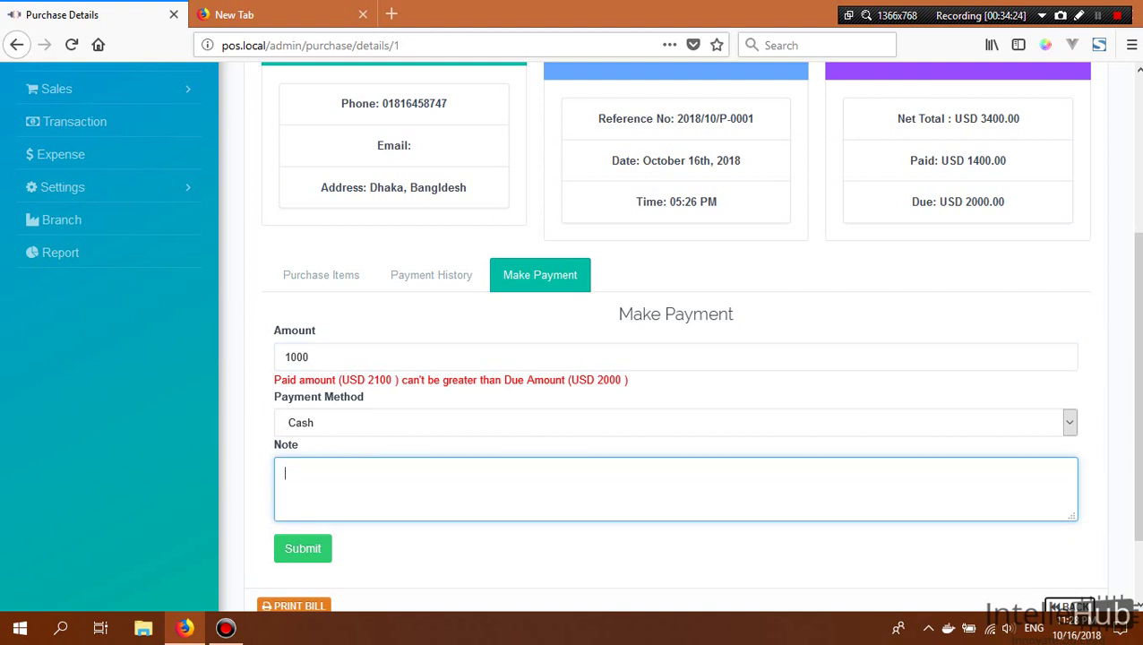
{"action": "type", "text": "Second payment"}
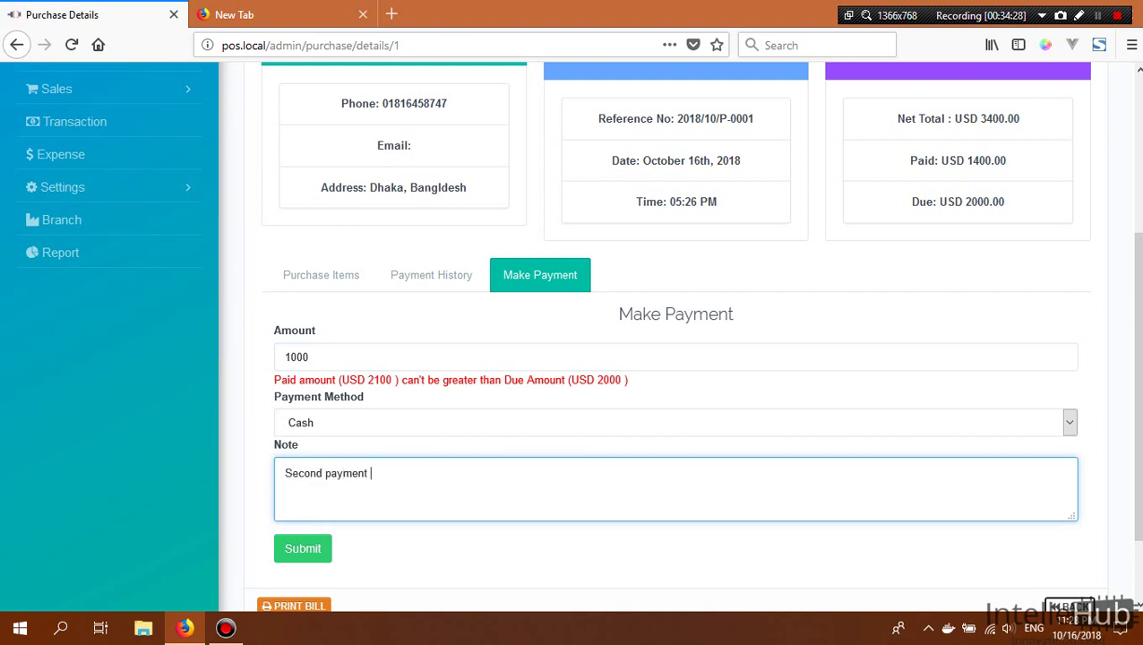
{"action": "left_click", "coordinate": [290, 546]}
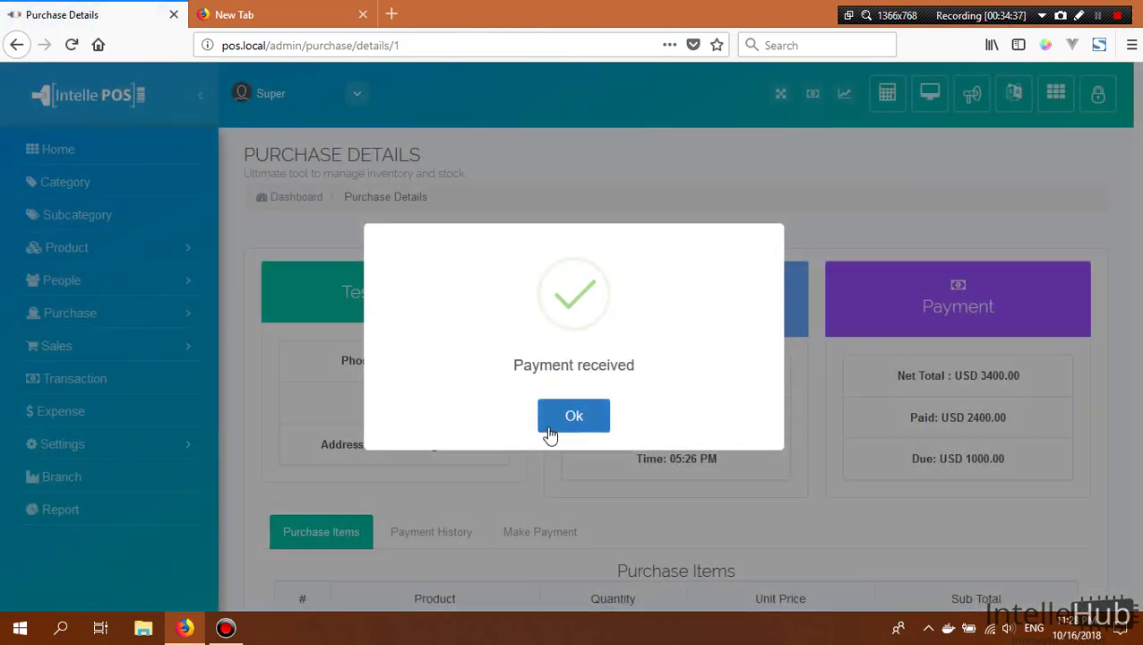
Dismiss the confirmation and find the USD 1000.00 'Second payment' in the payment history.
{"action": "left_click", "coordinate": [545, 421]}
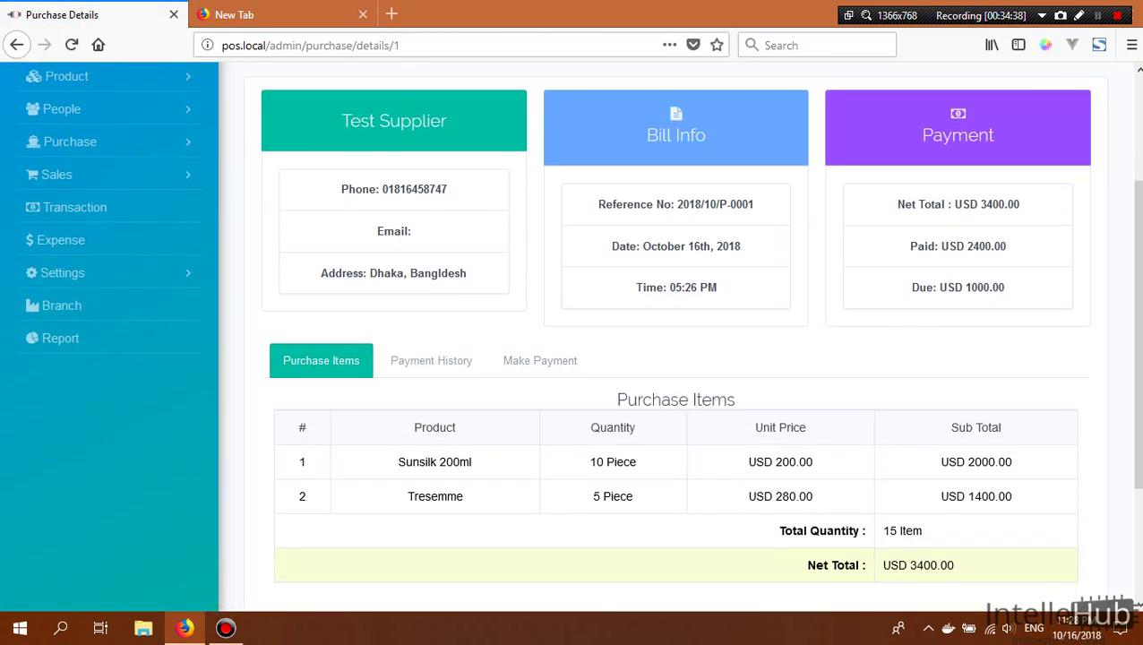
{"action": "left_click_drag", "start_coordinate": [968, 287], "coordinate": [1020, 301]}
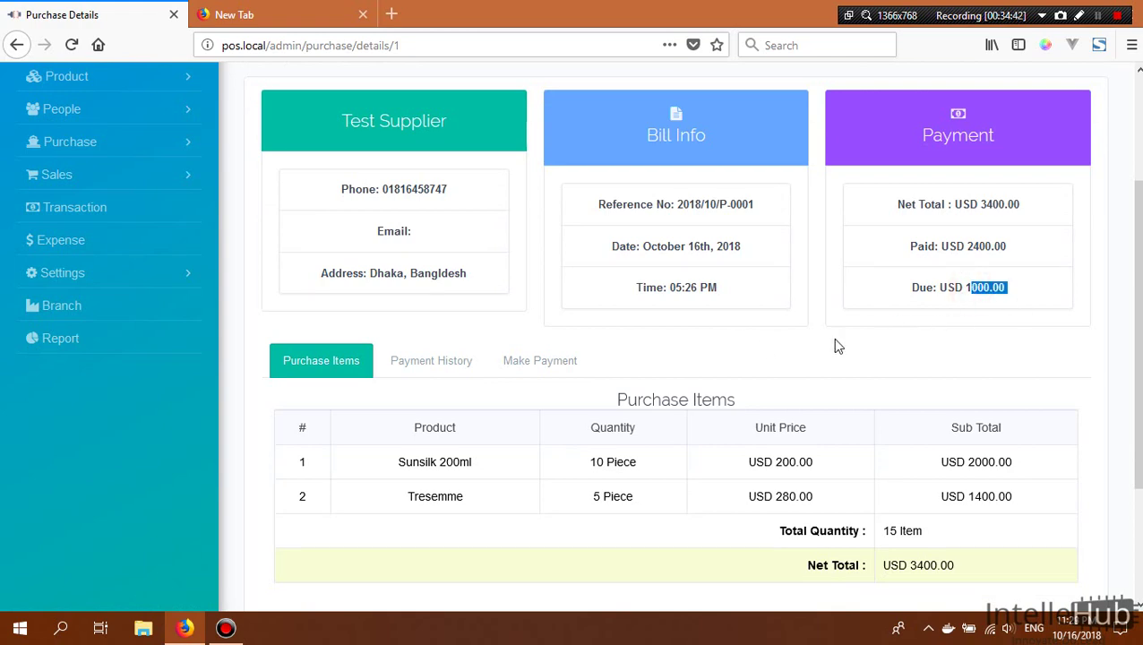
{"action": "left_click", "coordinate": [431, 360]}
{"action": "scroll", "coordinate": [538, 448], "scroll_direction": "down", "scroll_amount": 2}
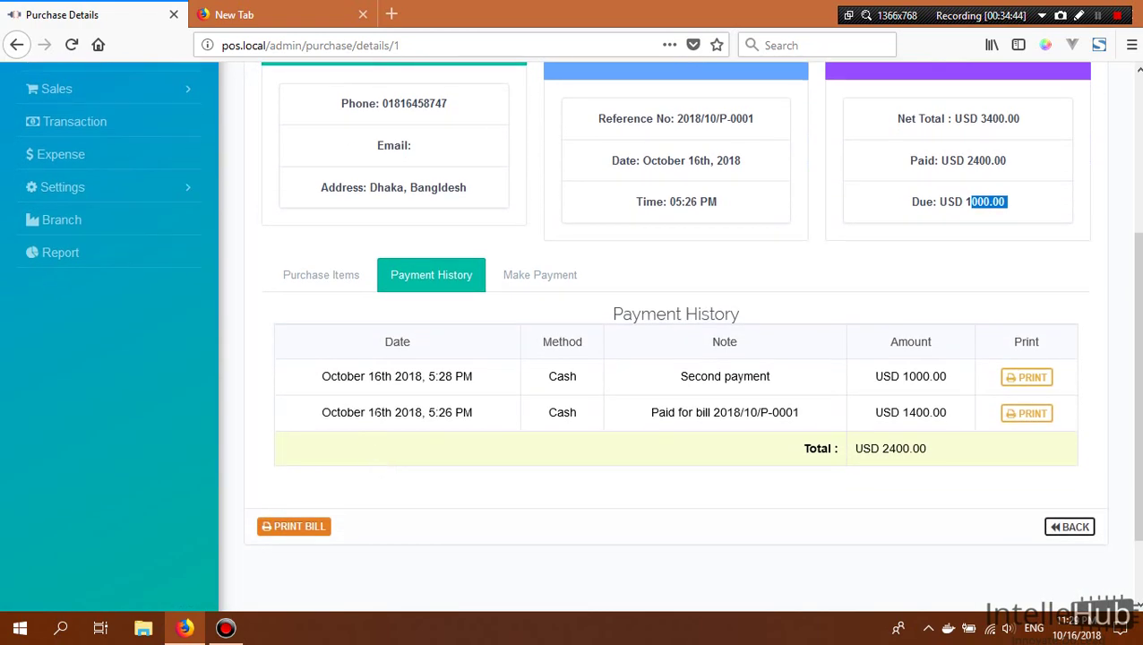
{"action": "left_click_drag", "start_coordinate": [681, 376], "coordinate": [772, 377]}
{"action": "left_click_drag", "start_coordinate": [882, 376], "coordinate": [953, 379]}
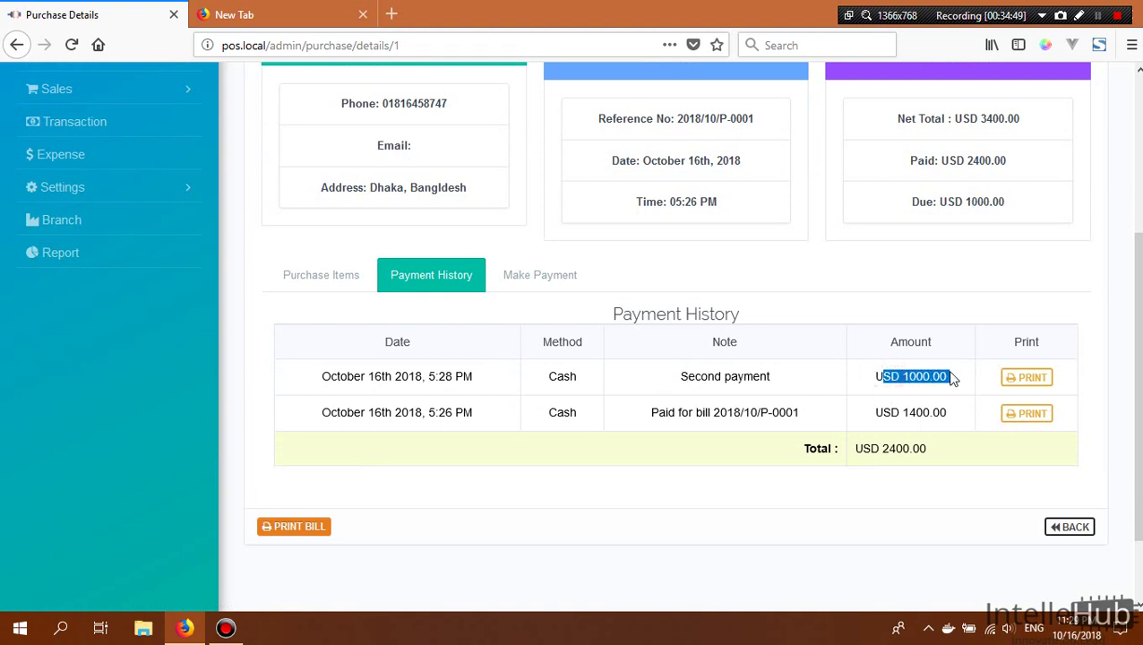
Bring up the empty Make Payment form with USD 1000.00 still due.
{"action": "left_click", "coordinate": [550, 278]}
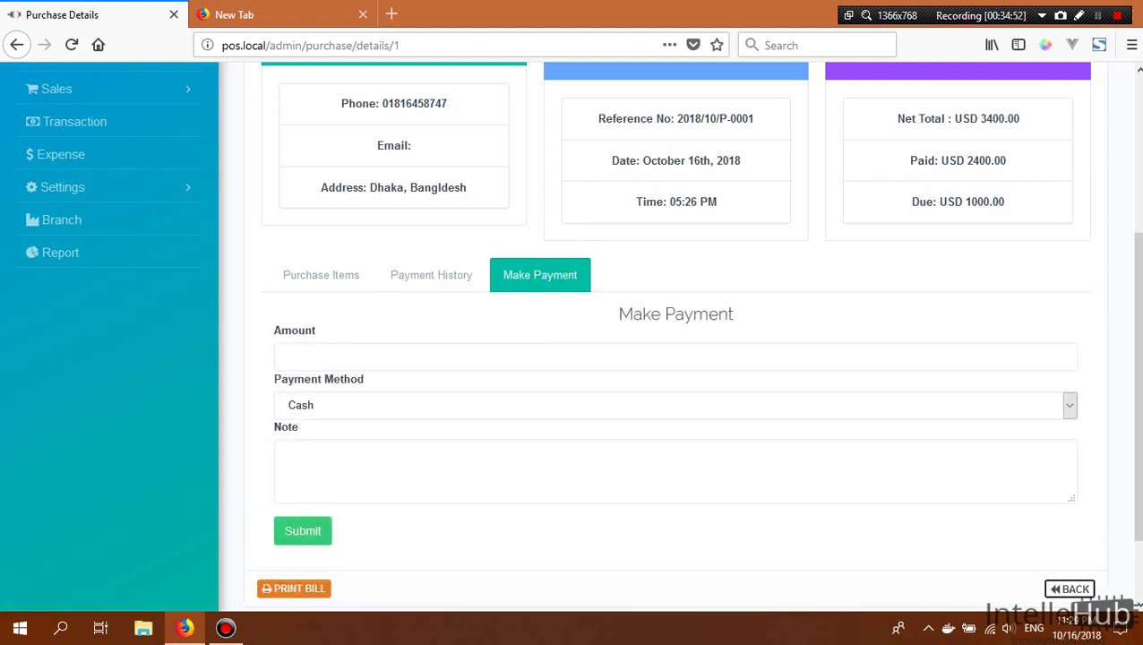
{"action": "left_click", "coordinate": [298, 354]}
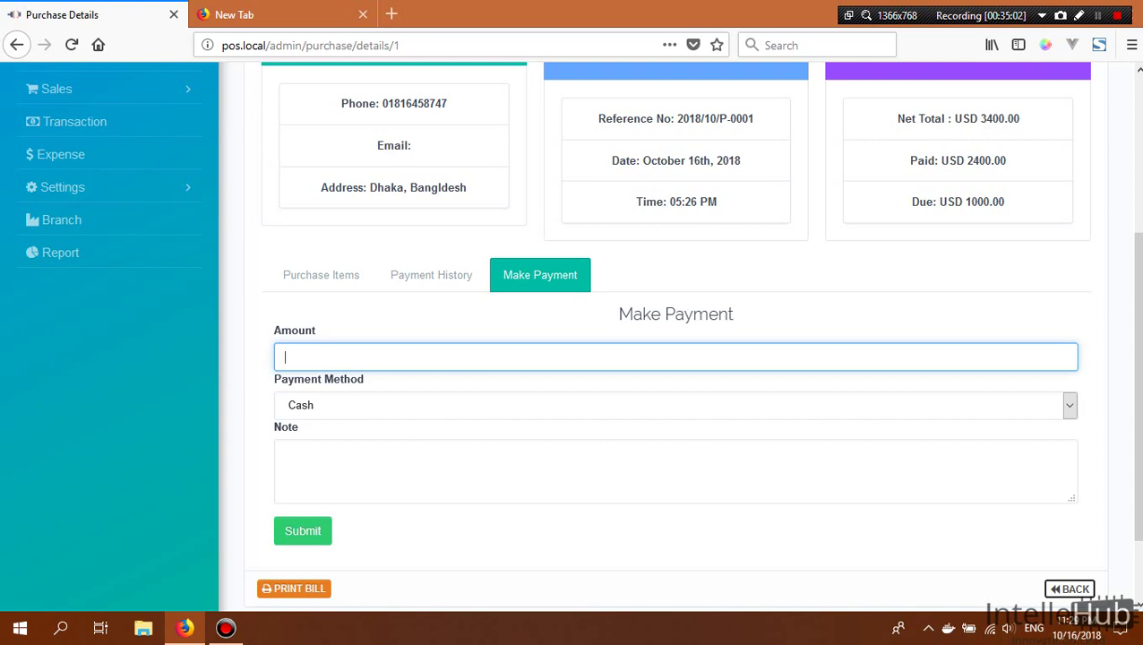
{"action": "scroll", "coordinate": [205, 411], "scroll_direction": "up", "scroll_amount": 2}
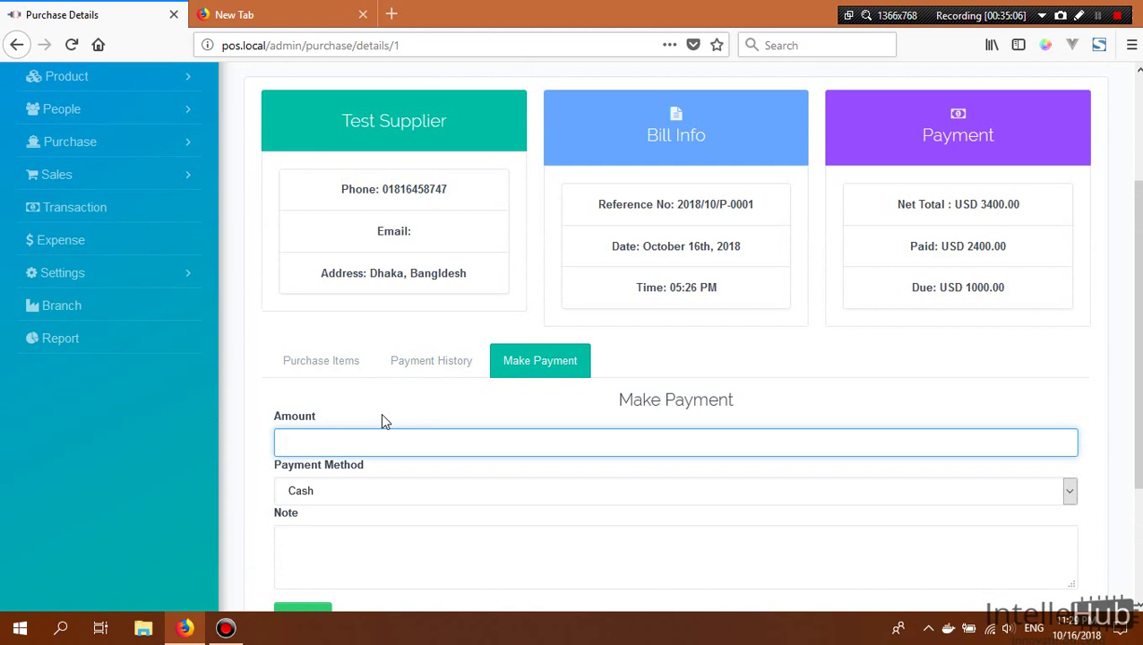
{"action": "scroll", "coordinate": [381, 417], "scroll_direction": "up", "scroll_amount": 4}
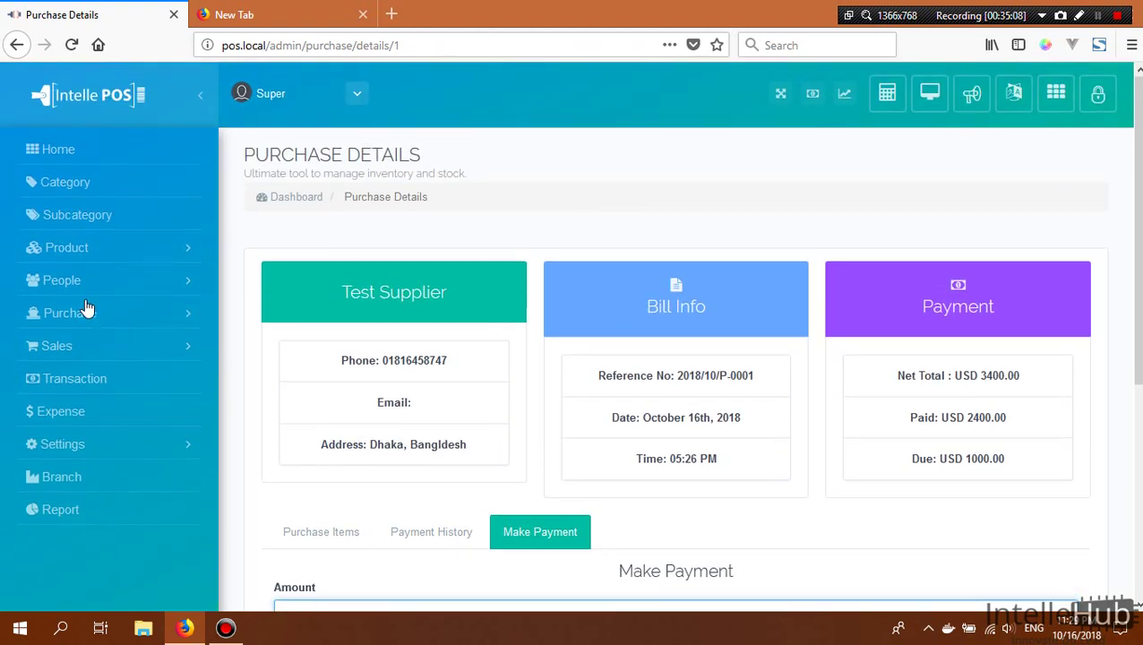
Open the Supplier List under People and point out Test Supplier beside Default Supplier.
{"action": "left_click", "coordinate": [92, 277]}
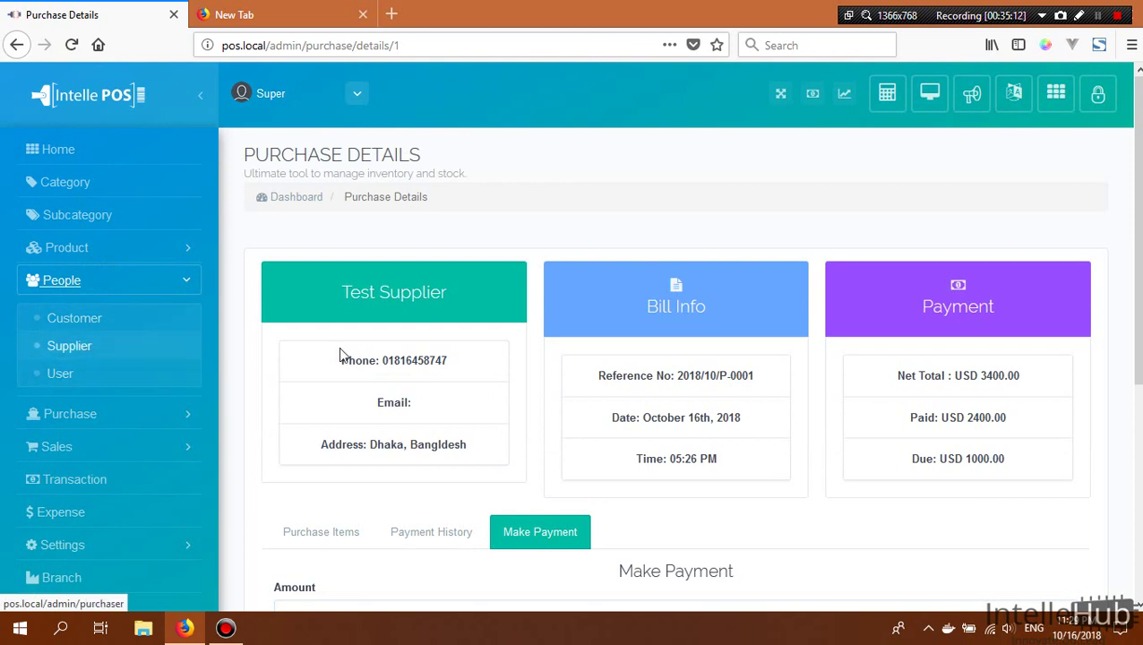
{"action": "left_click", "coordinate": [73, 348]}
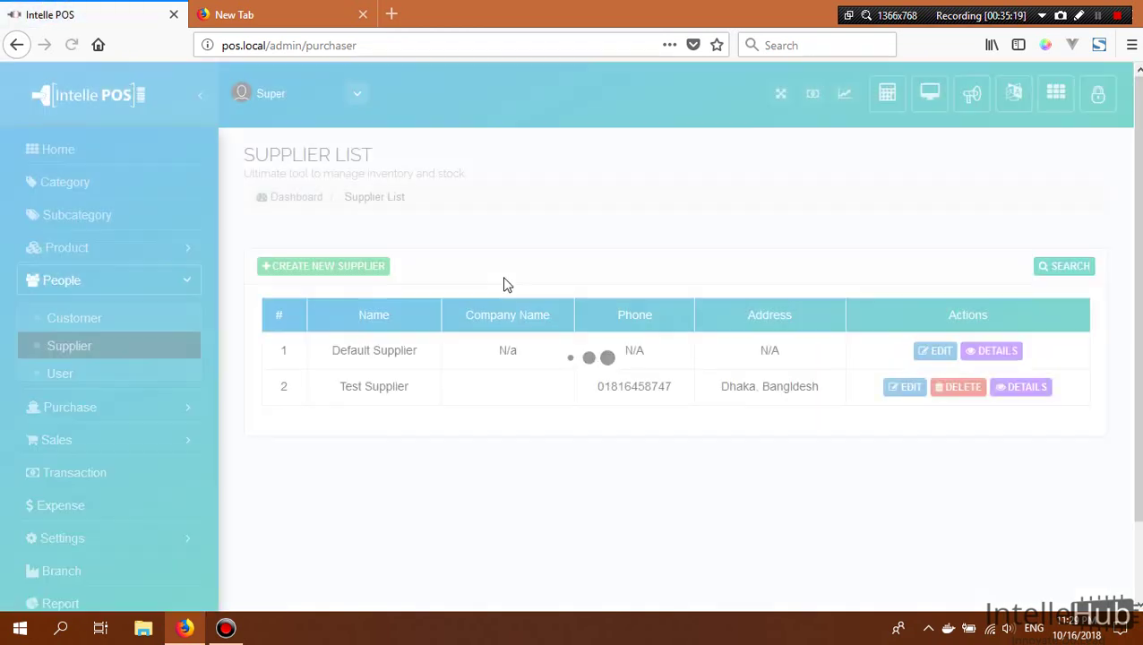
{"action": "scroll", "coordinate": [502, 286], "scroll_direction": "down", "scroll_amount": 2}
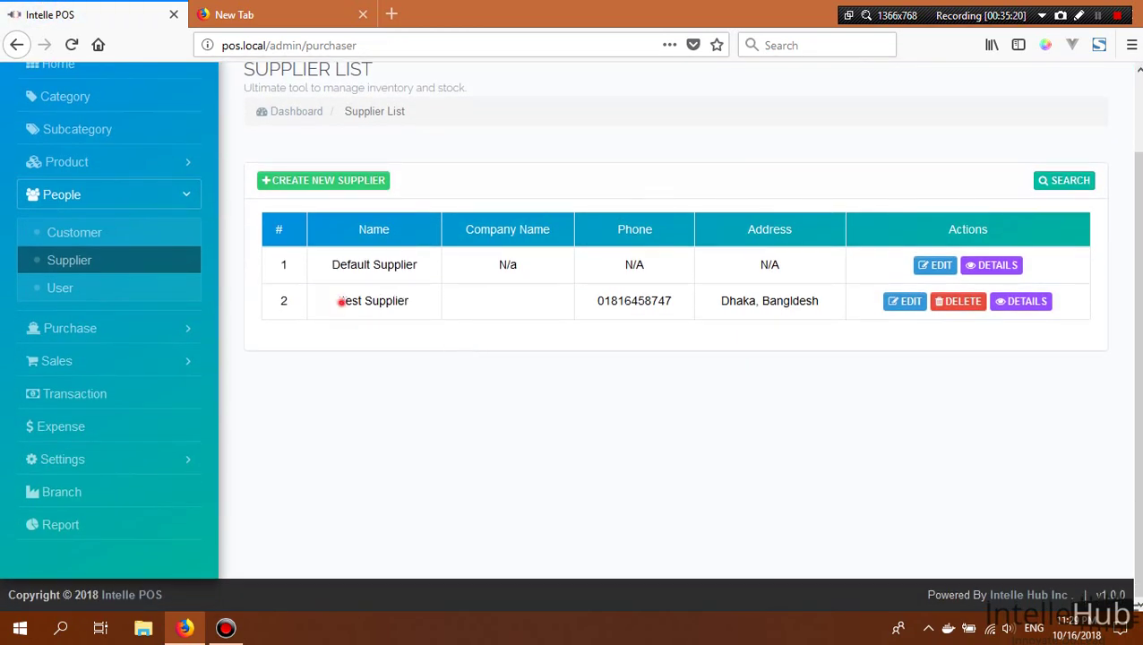
{"action": "left_click_drag", "start_coordinate": [339, 301], "coordinate": [410, 301]}
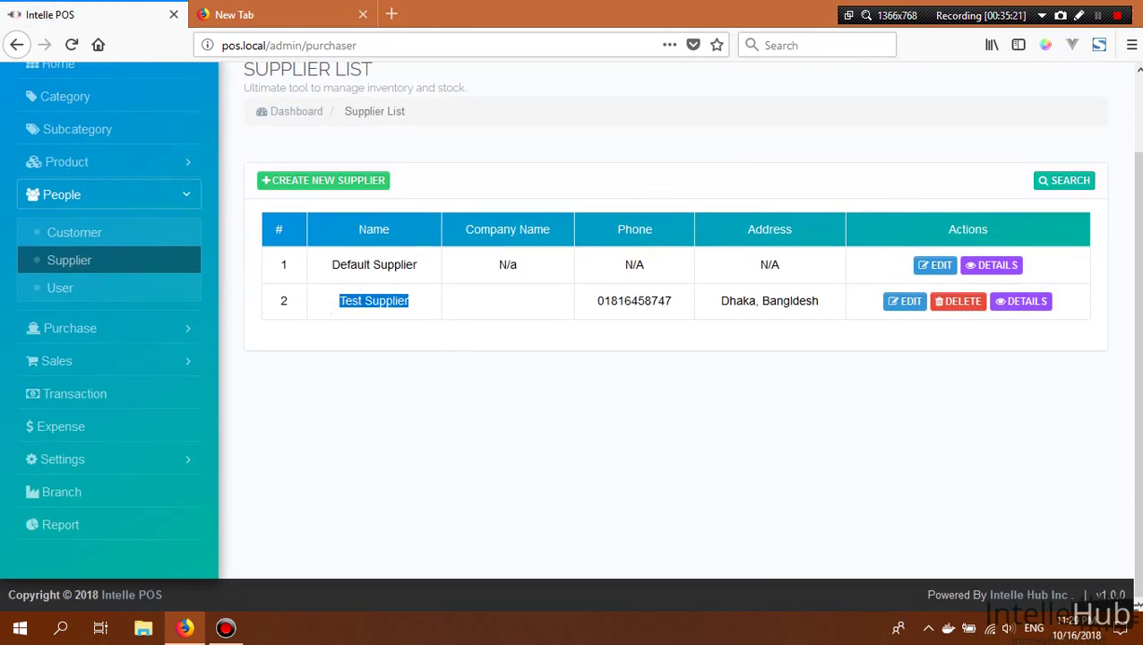
{"action": "left_click", "coordinate": [337, 304]}
{"action": "triple_click", "coordinate": [402, 302]}
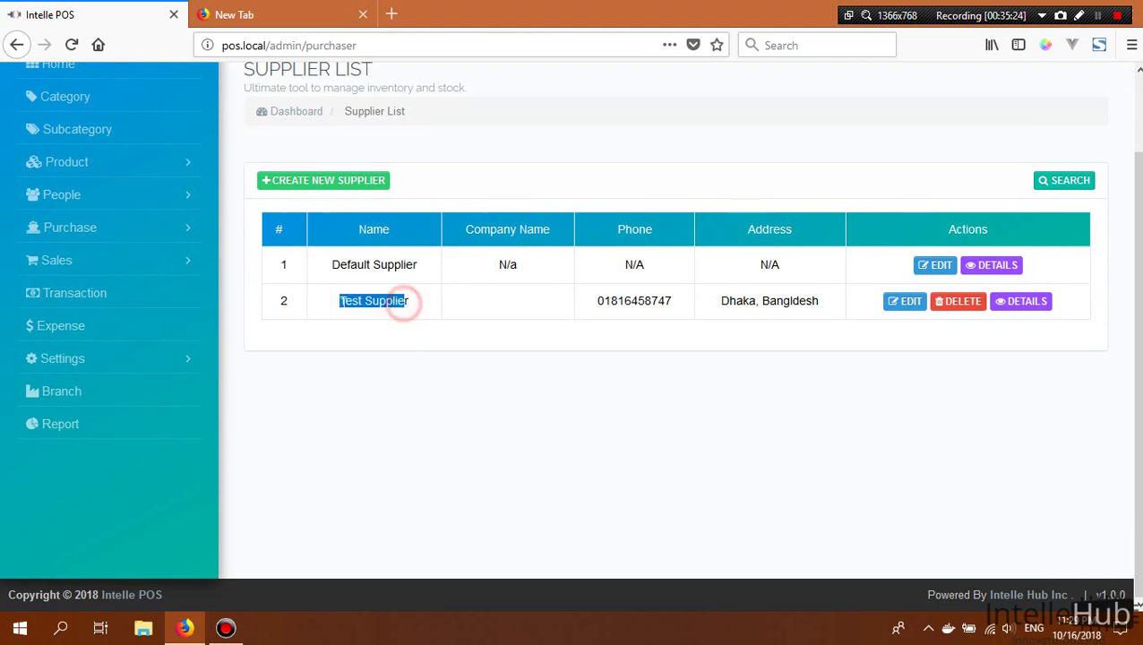
{"action": "left_click", "coordinate": [395, 366]}
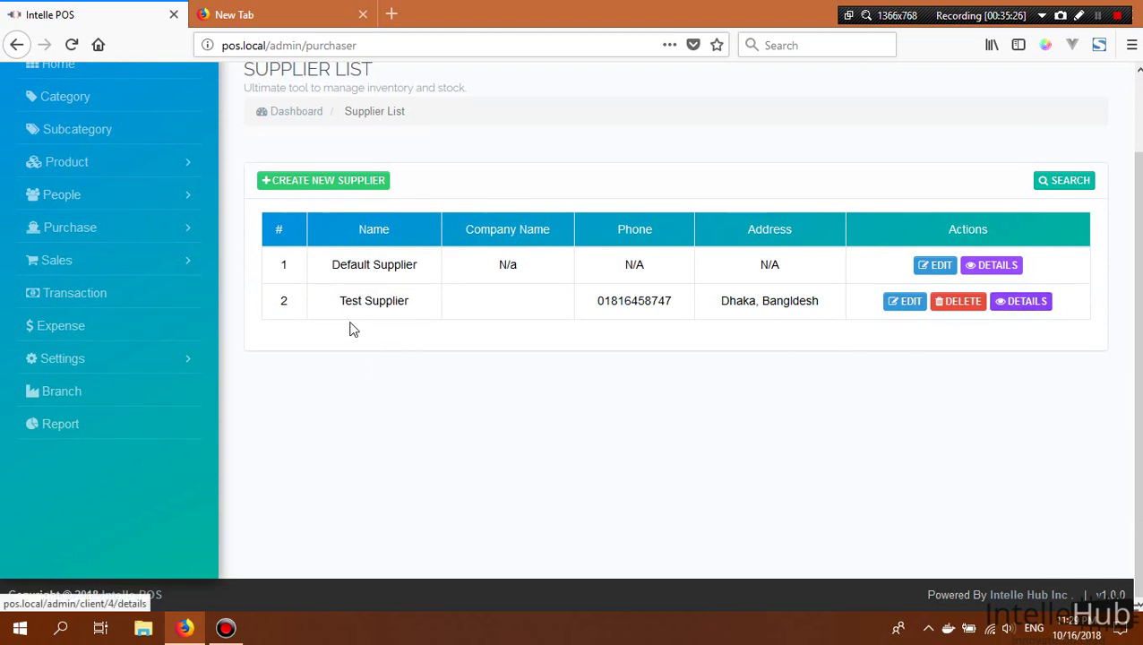
Open Test Supplier's details and review its summary: USD 3400 total, USD 2400 given, USD 1000 due.
{"action": "left_click", "coordinate": [1039, 305]}
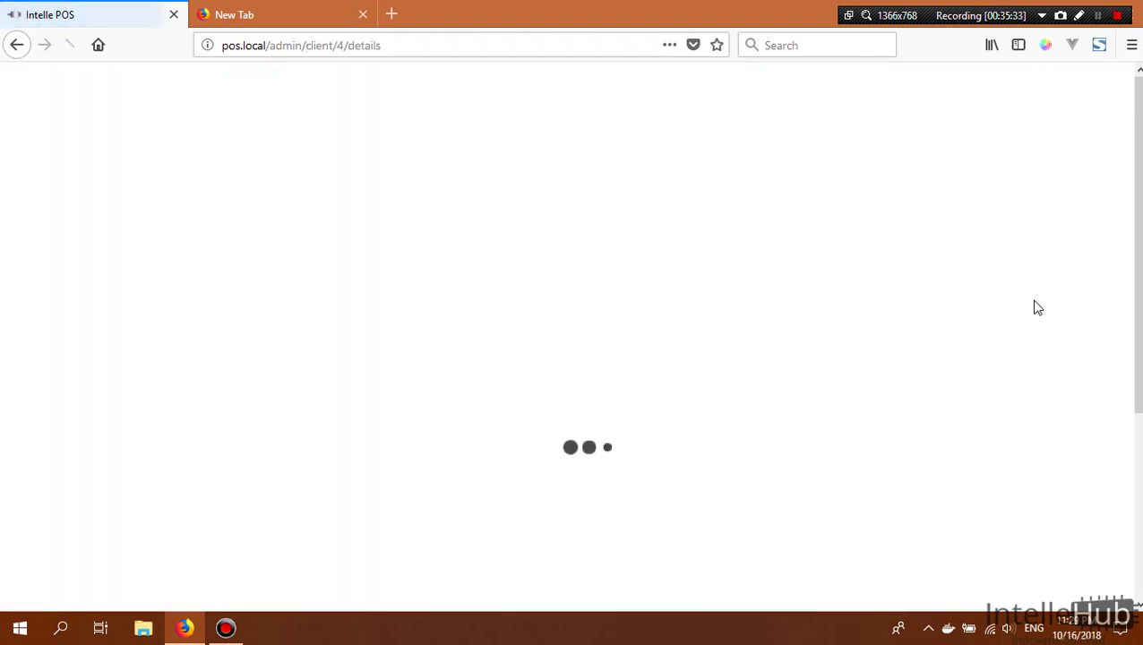
{"action": "scroll", "coordinate": [896, 310], "scroll_direction": "down", "scroll_amount": 2}
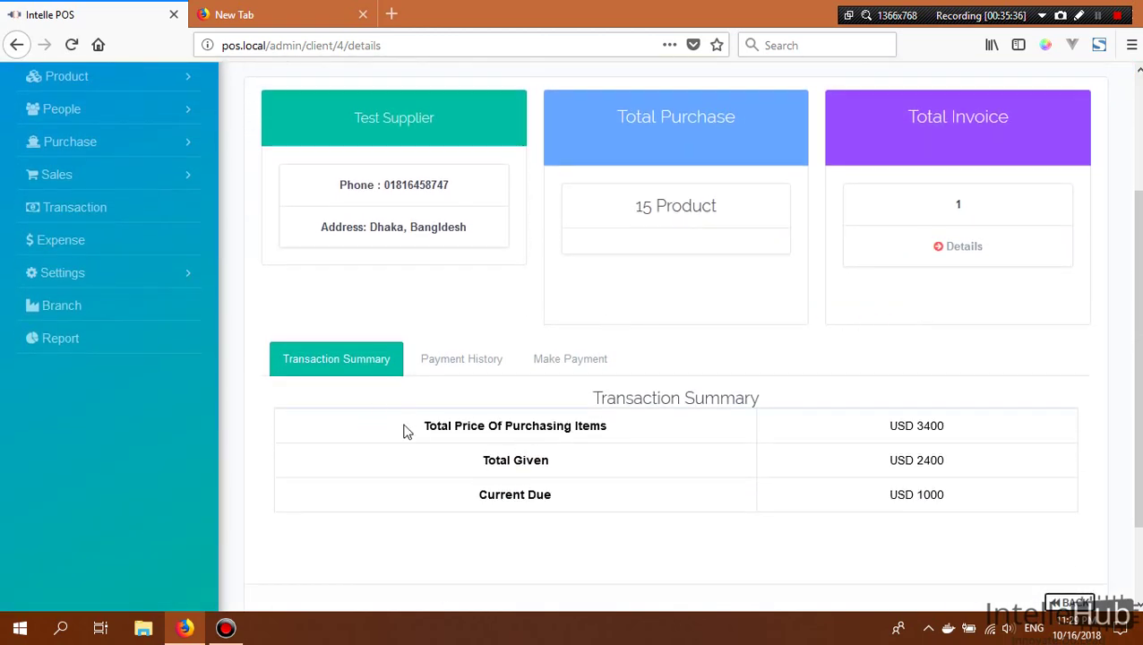
{"action": "scroll", "coordinate": [403, 431], "scroll_direction": "down", "scroll_amount": 1}
{"action": "left_click_drag", "start_coordinate": [449, 339], "coordinate": [566, 342]}
{"action": "left_click", "coordinate": [523, 340]}
{"action": "left_click_drag", "start_coordinate": [888, 339], "coordinate": [956, 341]}
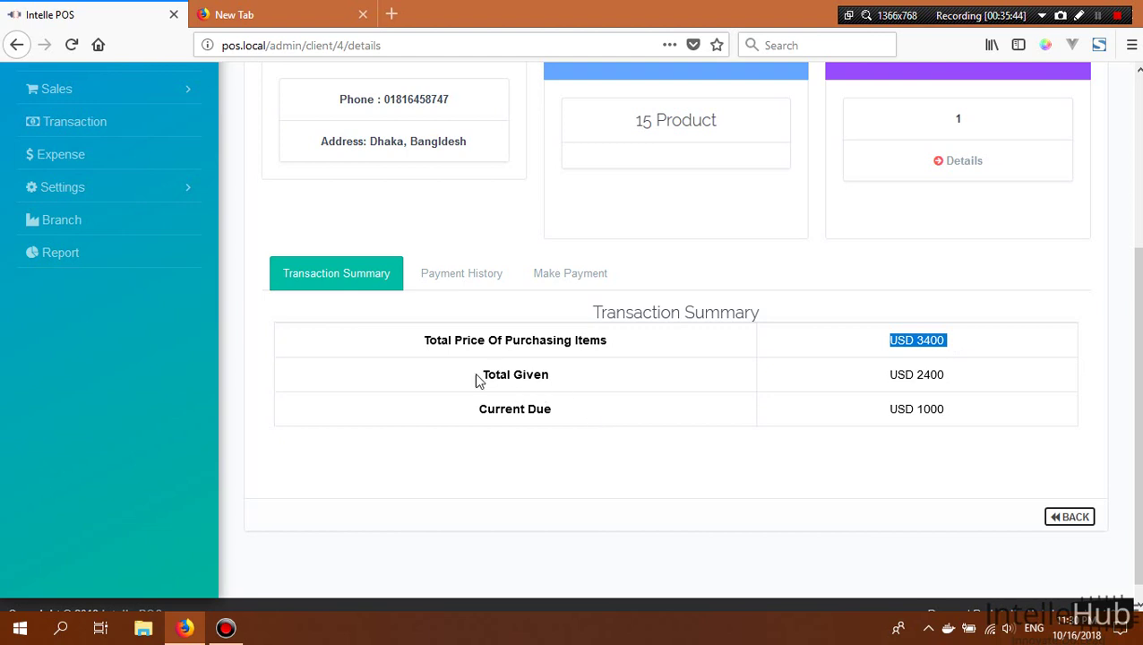
{"action": "left_click_drag", "start_coordinate": [476, 376], "coordinate": [563, 379]}
{"action": "left_click_drag", "start_coordinate": [962, 376], "coordinate": [892, 382]}
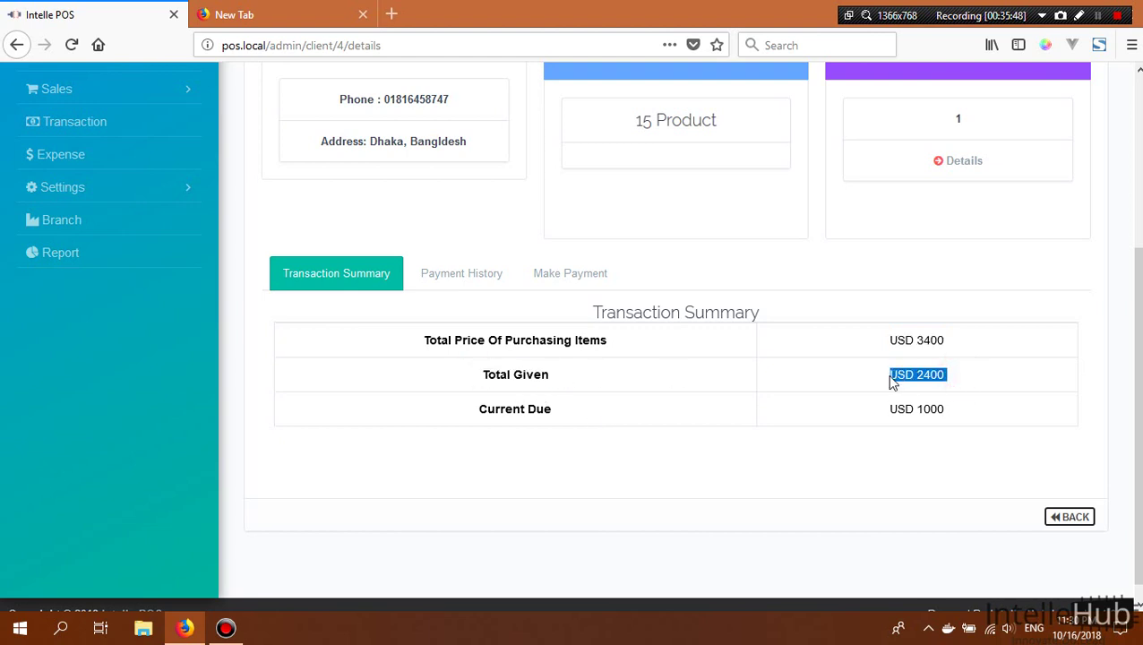
{"action": "left_click", "coordinate": [917, 375]}
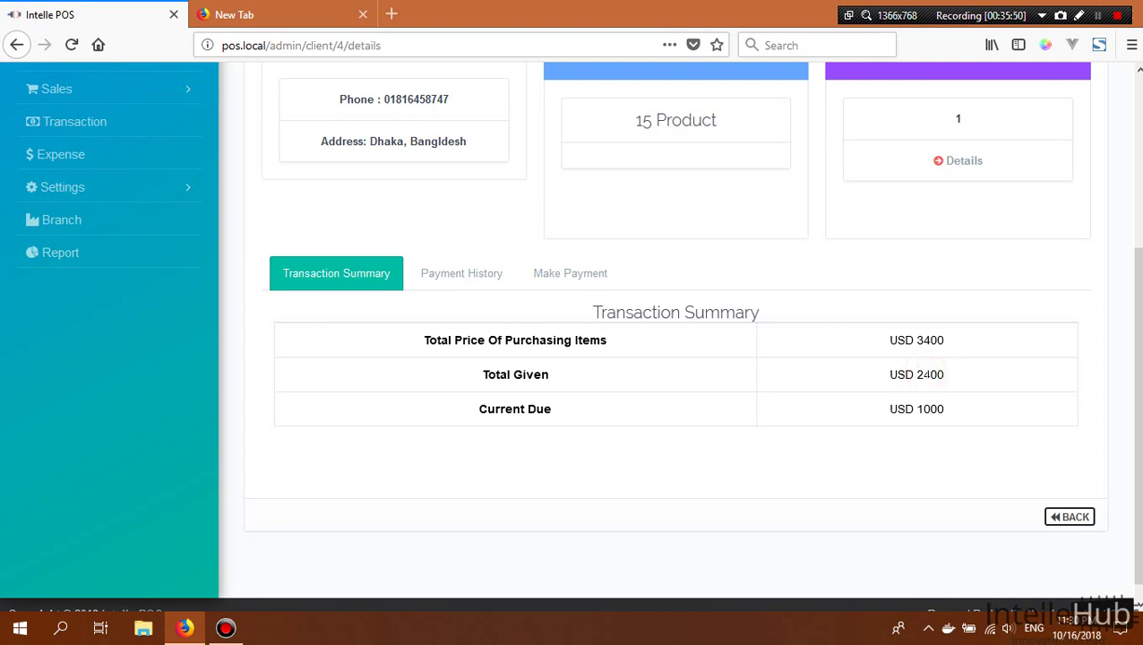
{"action": "left_click_drag", "start_coordinate": [478, 406], "coordinate": [556, 408]}
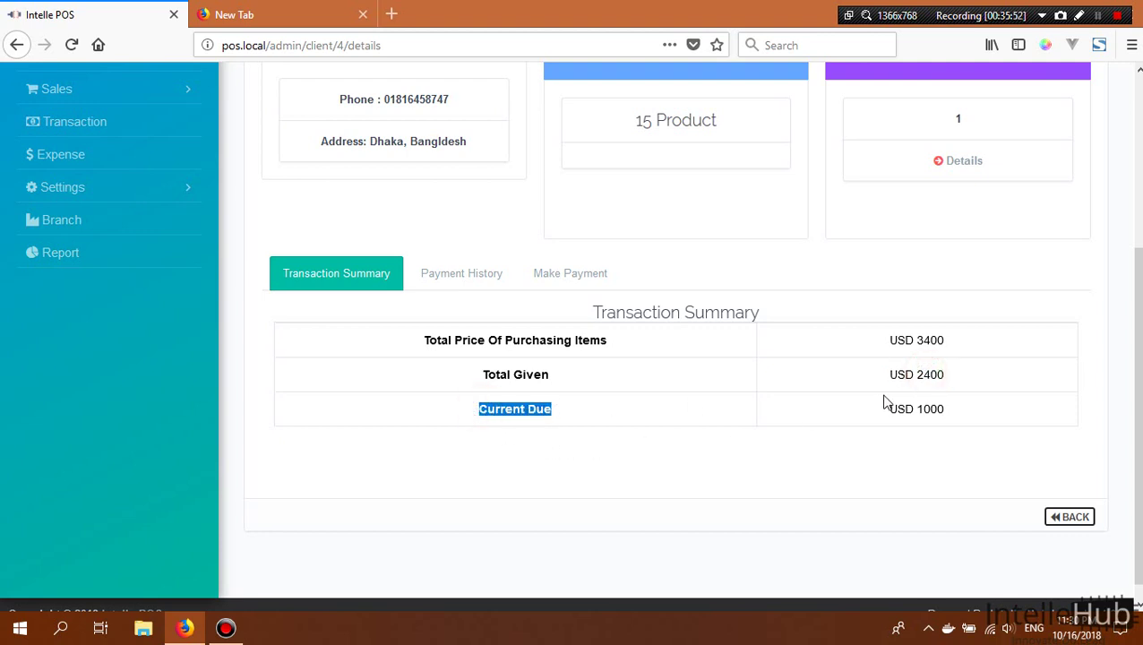
{"action": "left_click_drag", "start_coordinate": [884, 403], "coordinate": [957, 418]}
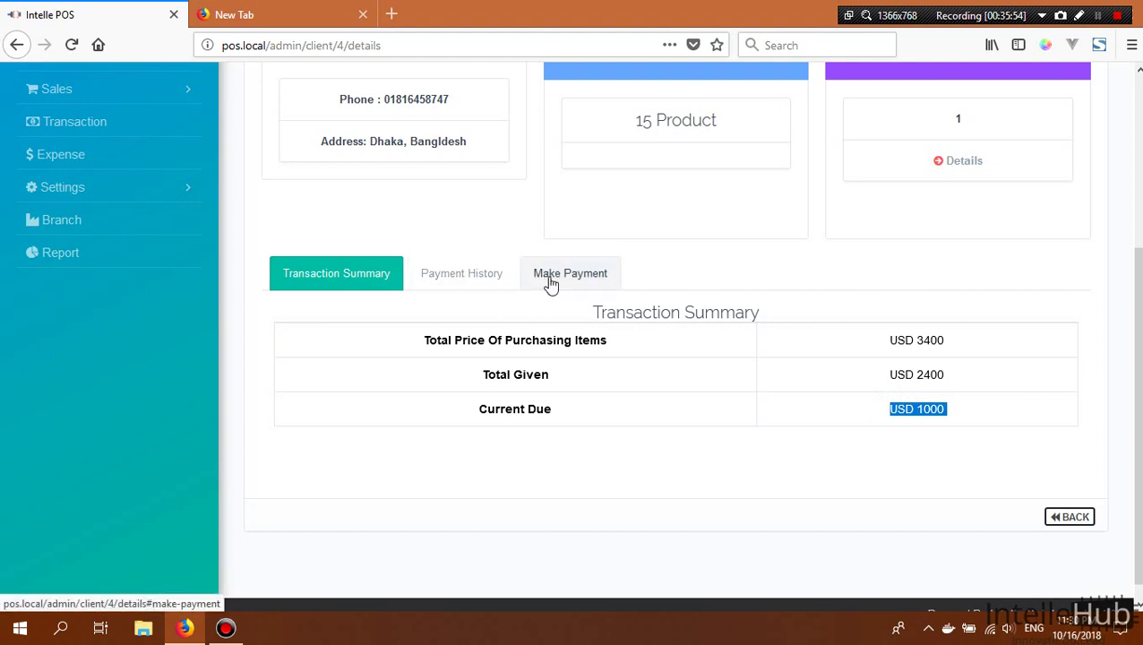
Pay Test Supplier USD 1000 with the note 'Third payment from purchas'.
{"action": "left_click", "coordinate": [433, 284]}
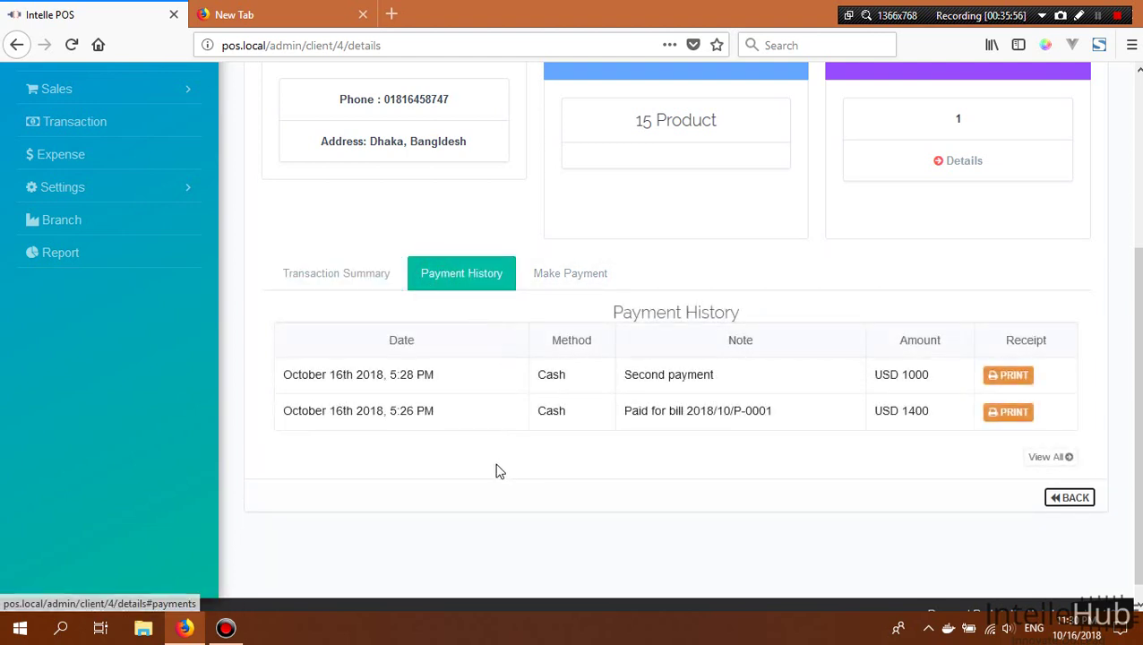
{"action": "left_click", "coordinate": [549, 279]}
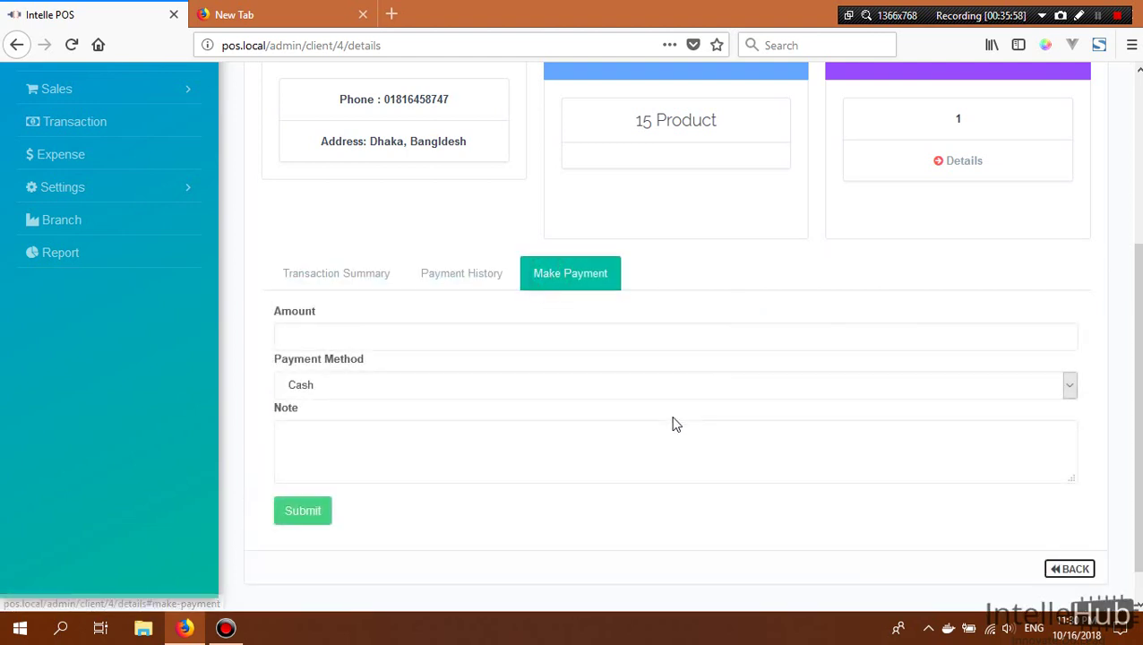
{"action": "scroll", "coordinate": [676, 425], "scroll_direction": "up", "scroll_amount": 2}
{"action": "left_click", "coordinate": [338, 419]}
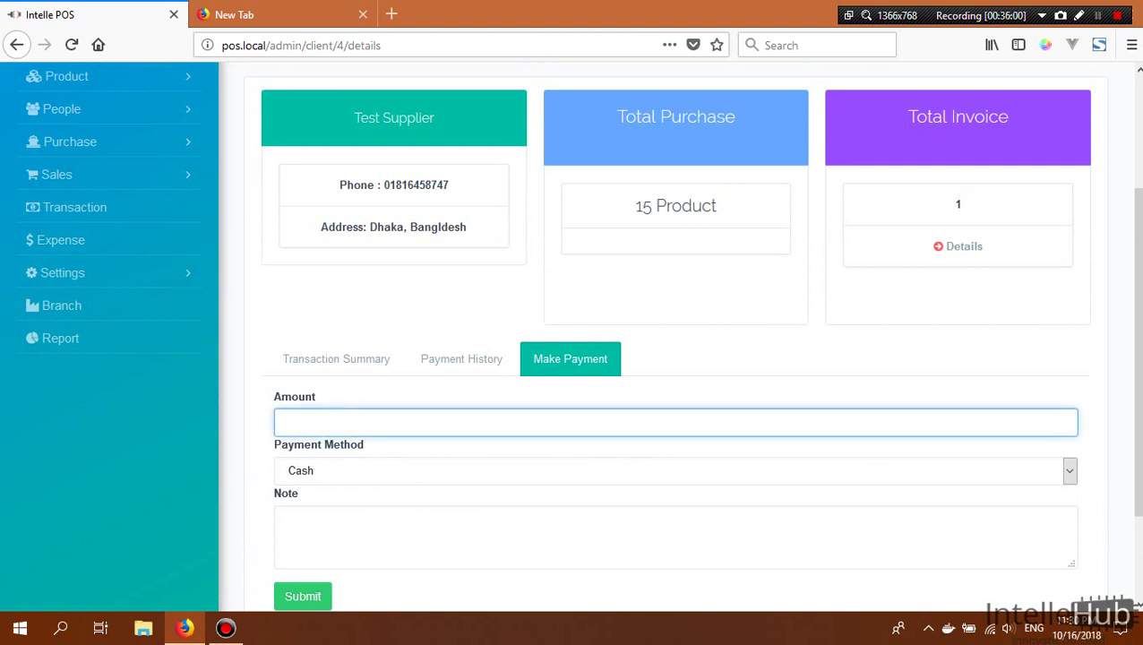
{"action": "type", "text": "1000"}
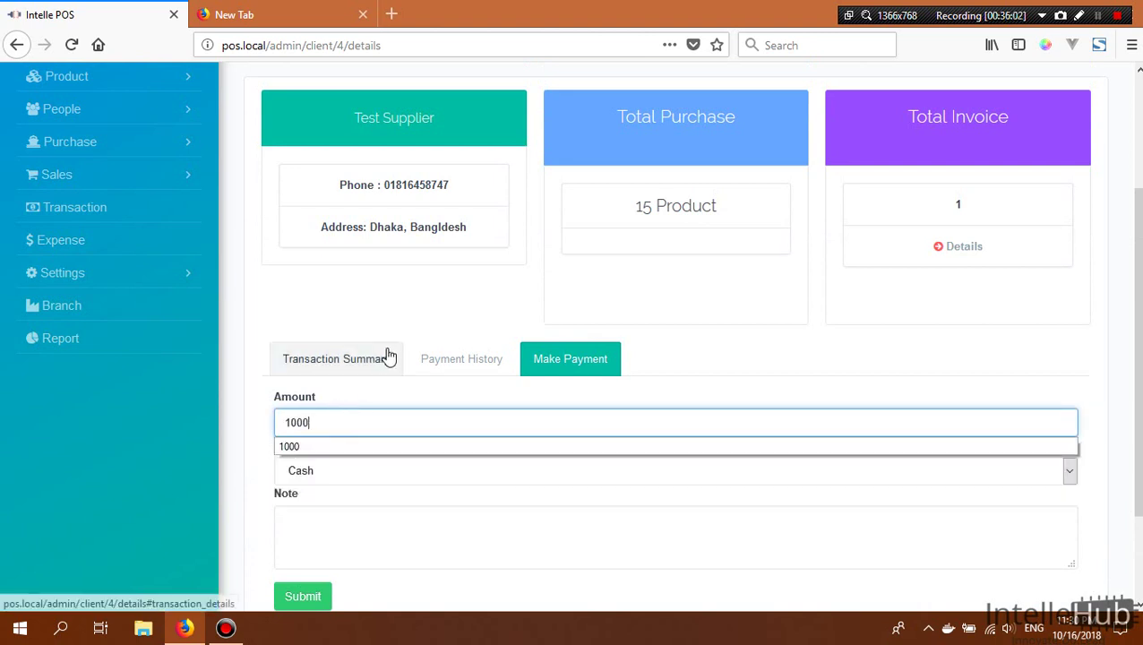
{"action": "left_click", "coordinate": [410, 304]}
{"action": "scroll", "coordinate": [411, 304], "scroll_direction": "down", "scroll_amount": 2}
{"action": "left_click", "coordinate": [353, 411]}
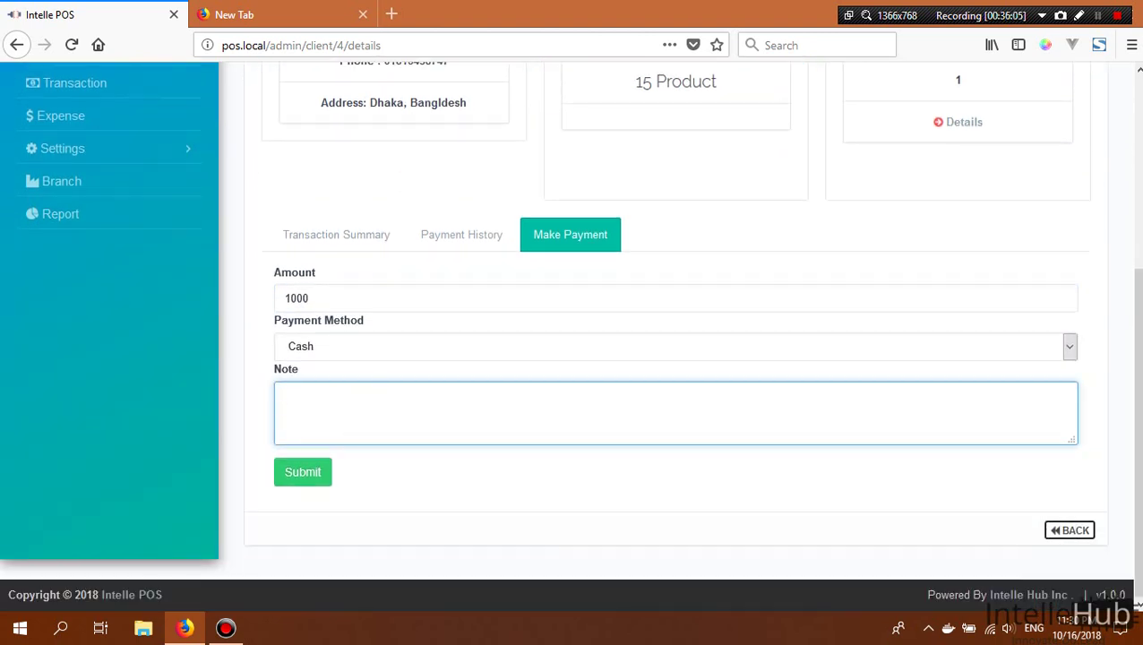
{"action": "type", "text": "Third payment from purchaser section"}
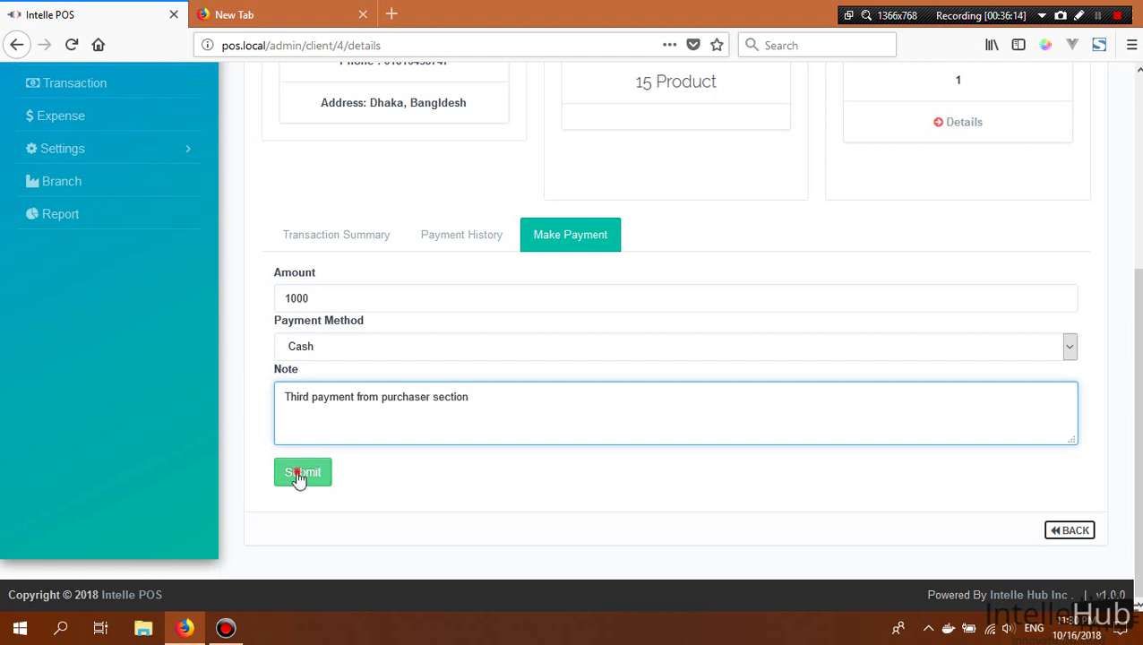
{"action": "left_click", "coordinate": [299, 475]}
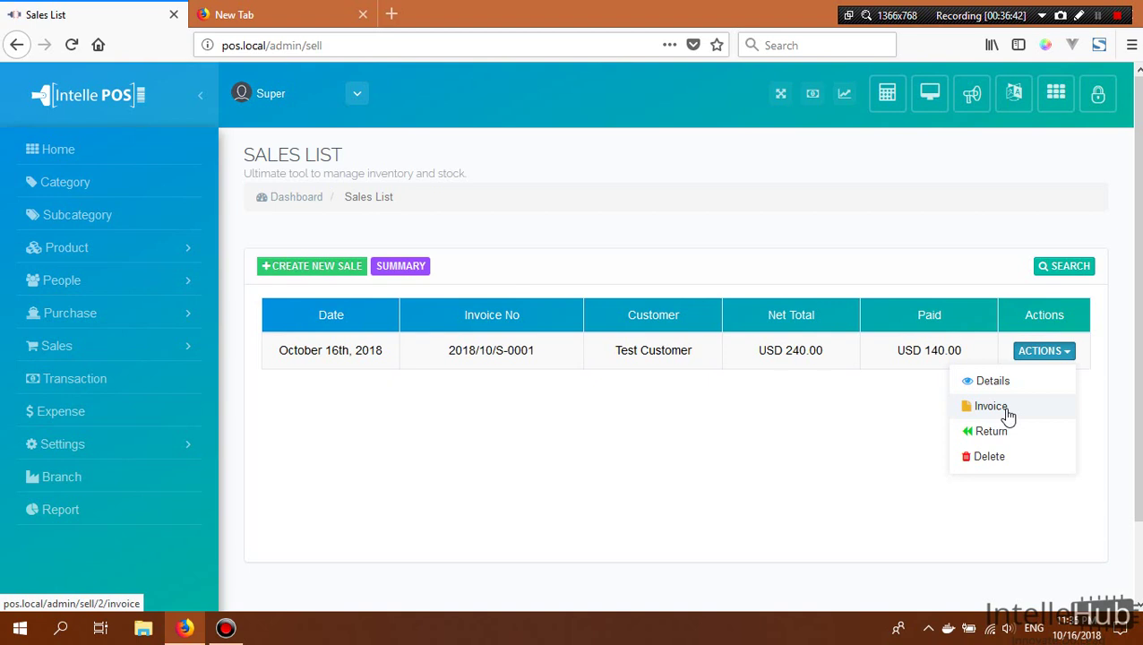
Open sale 2018/10/S-0001's details and review its items and USD 100.00 due.
{"action": "left_click", "coordinate": [617, 222]}
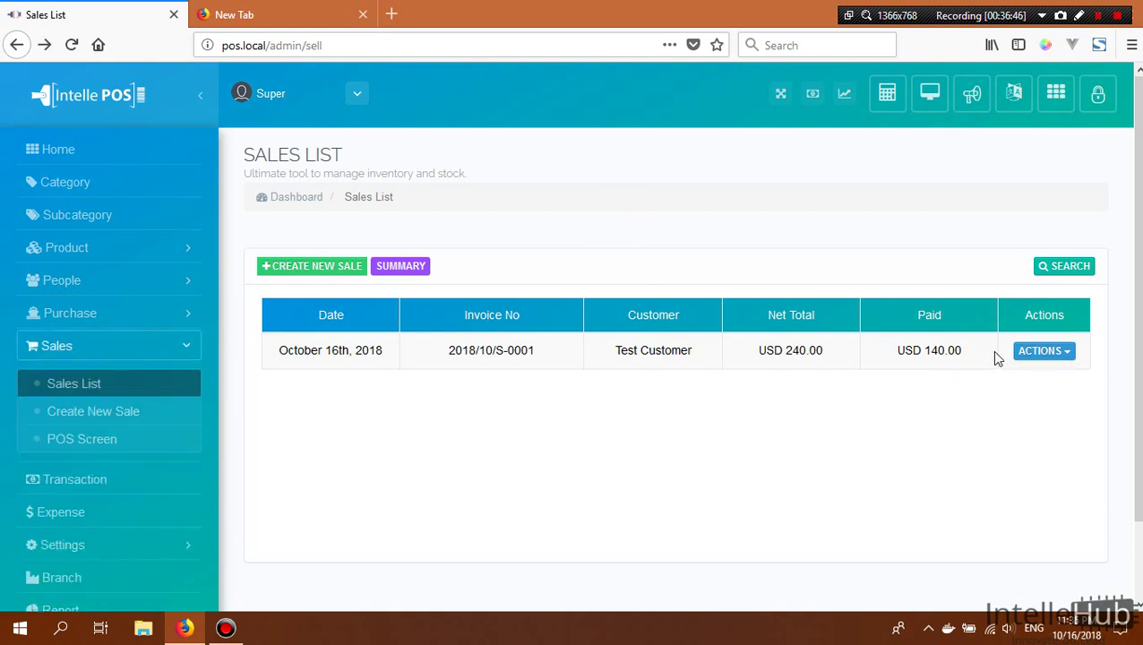
{"action": "left_click", "coordinate": [1048, 353]}
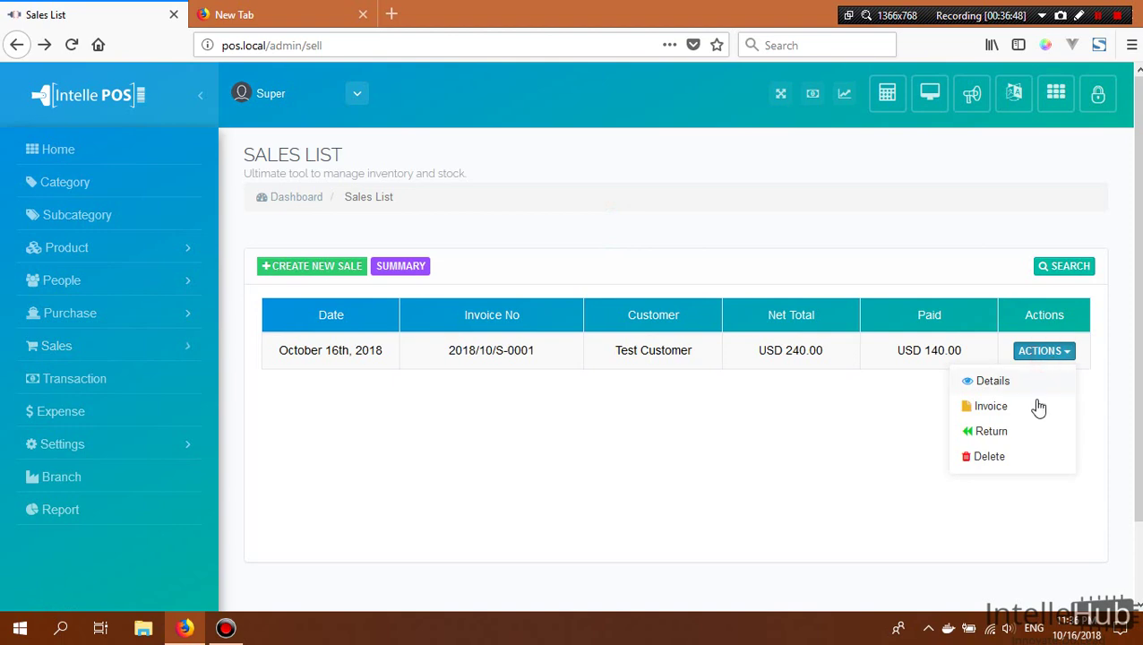
{"action": "left_click", "coordinate": [989, 382]}
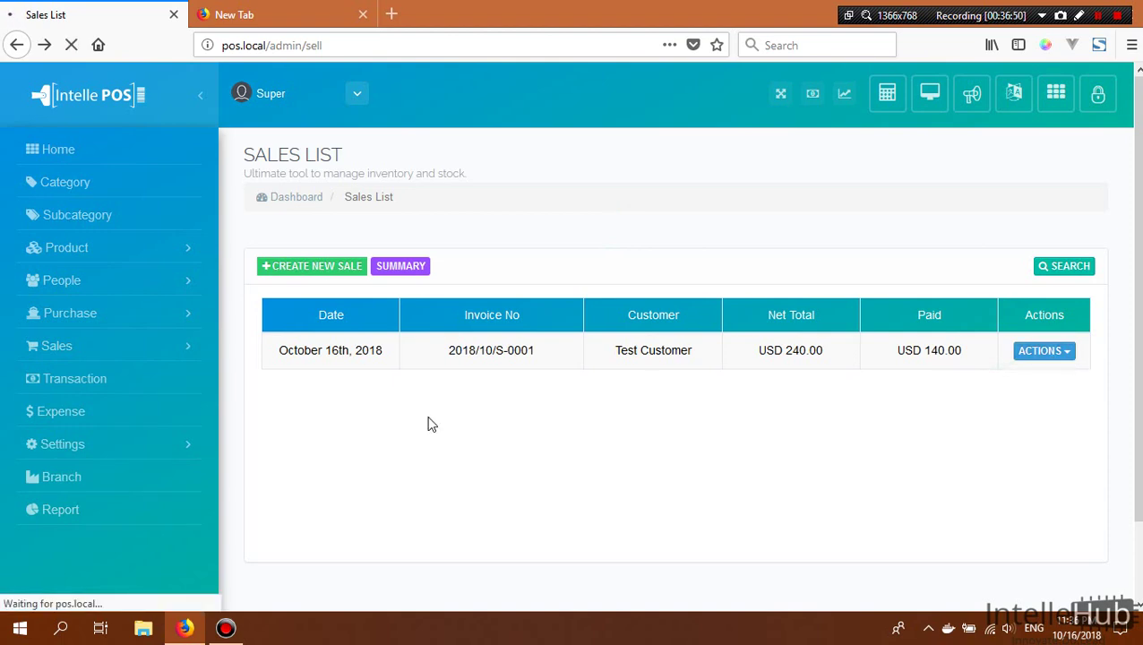
{"action": "scroll", "coordinate": [314, 351], "scroll_direction": "down", "scroll_amount": 3}
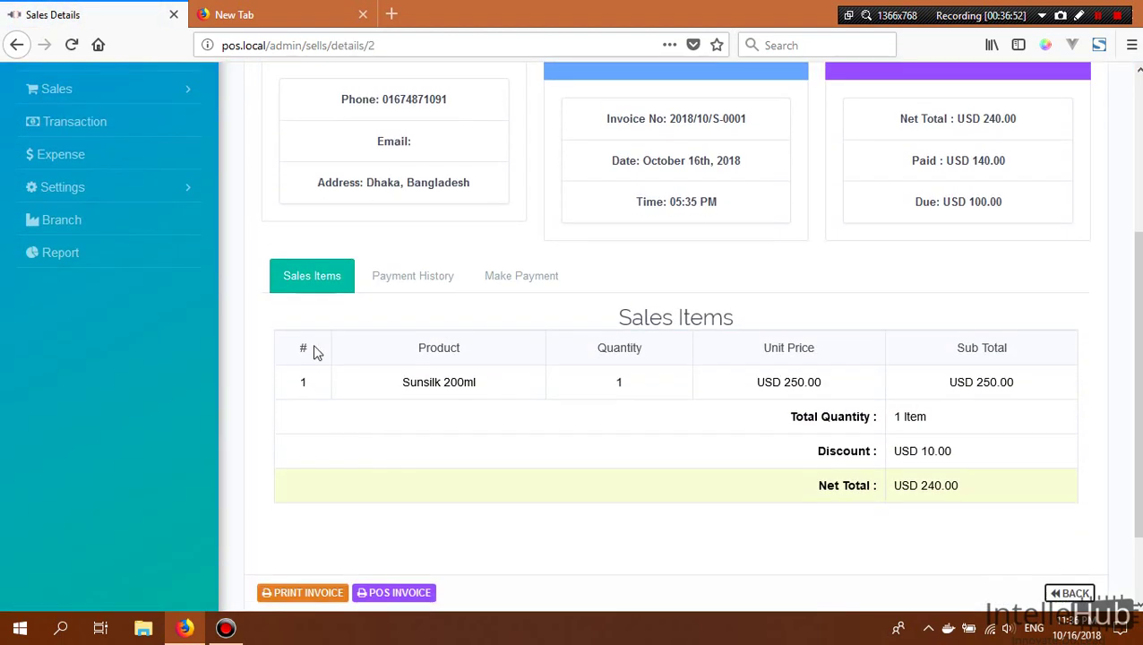
{"action": "left_click_drag", "start_coordinate": [395, 383], "coordinate": [627, 389]}
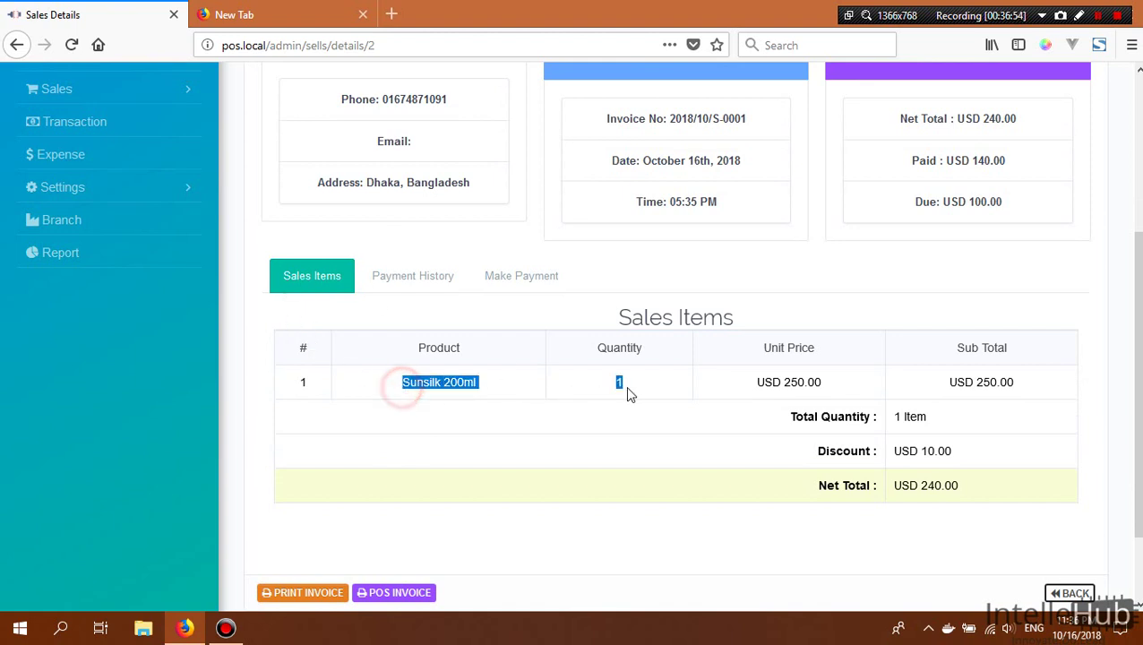
{"action": "scroll", "coordinate": [375, 515], "scroll_direction": "down", "scroll_amount": 2}
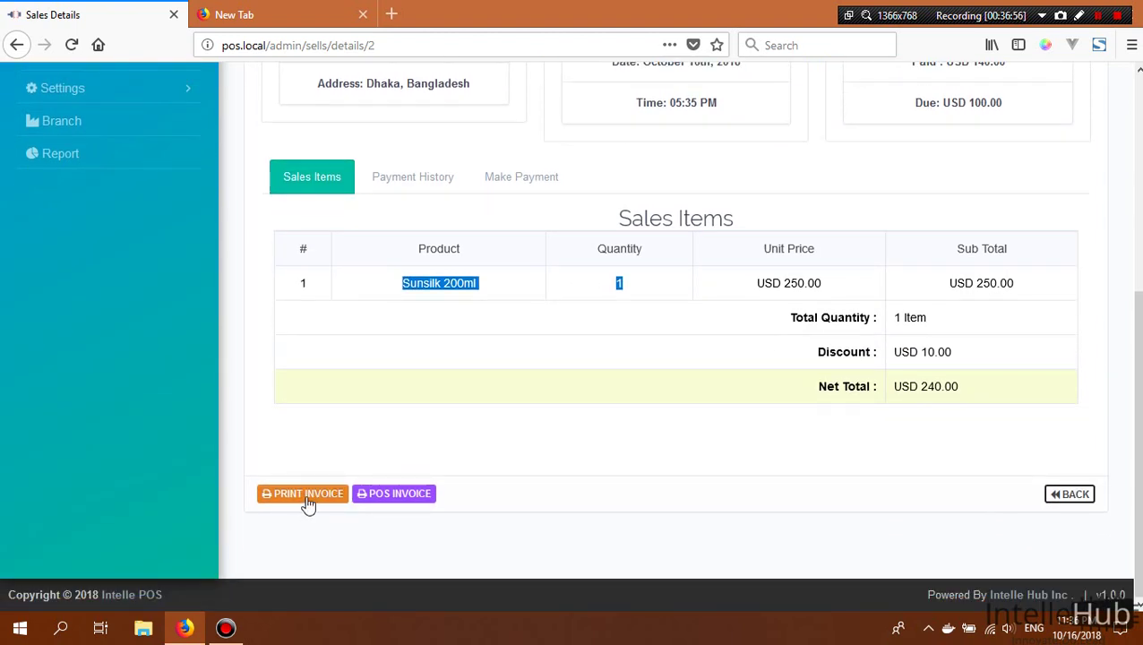
{"action": "left_click", "coordinate": [517, 421]}
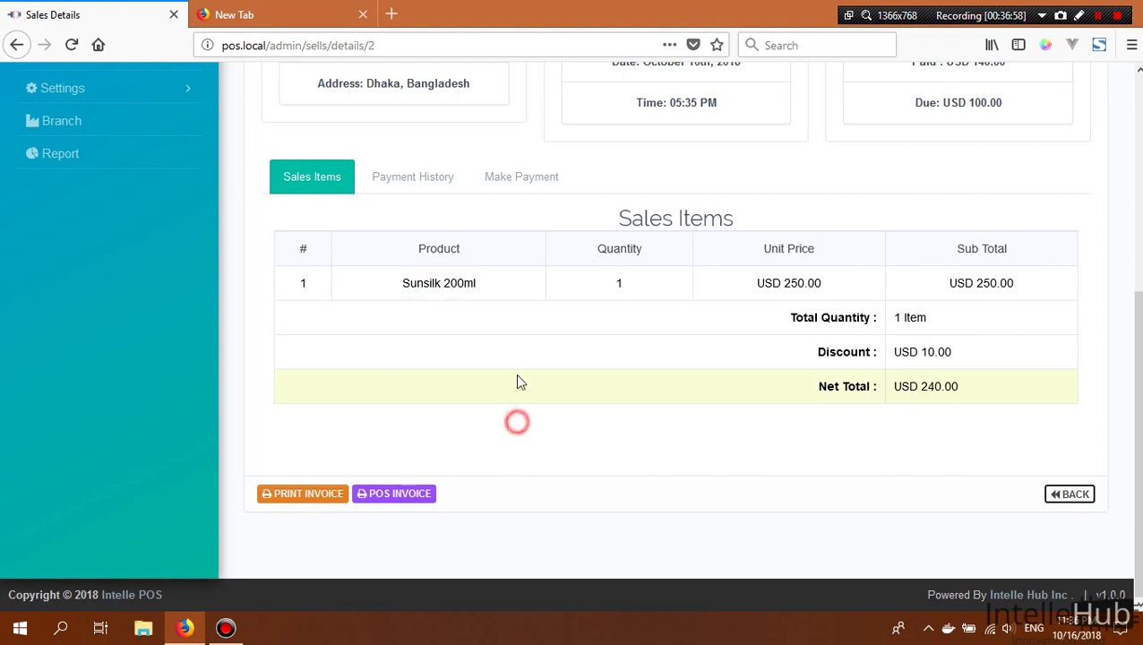
{"action": "left_click_drag", "start_coordinate": [920, 102], "coordinate": [965, 102]}
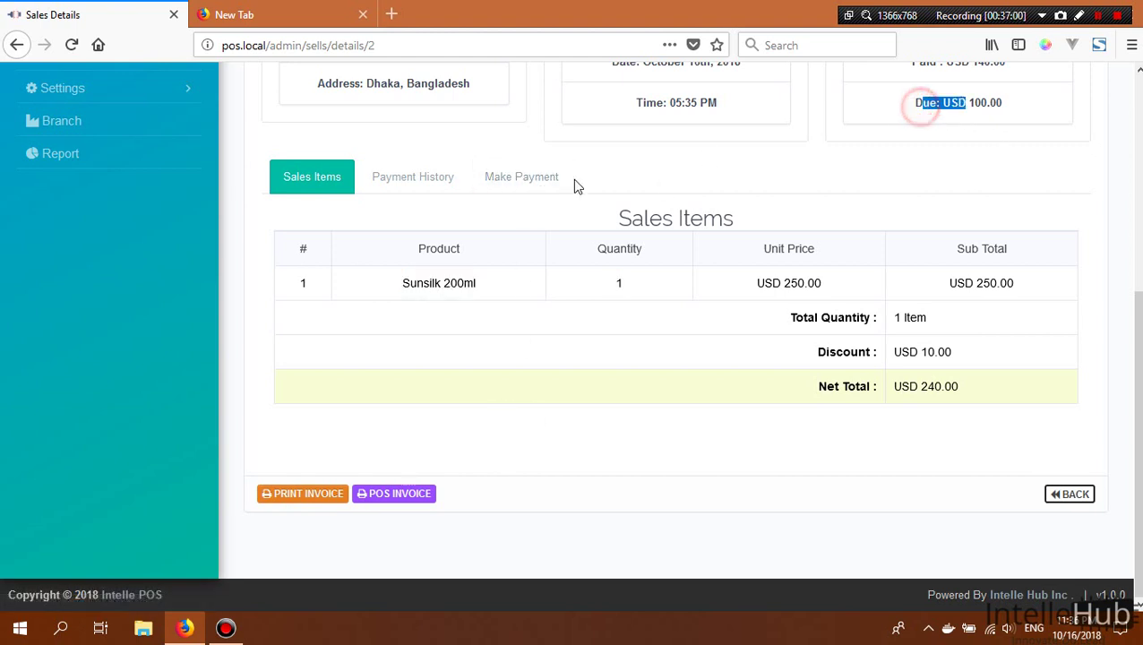
Look over the sale's Make Payment form, then return to the Sales List.
{"action": "left_click", "coordinate": [529, 178]}
{"action": "left_click", "coordinate": [318, 258]}
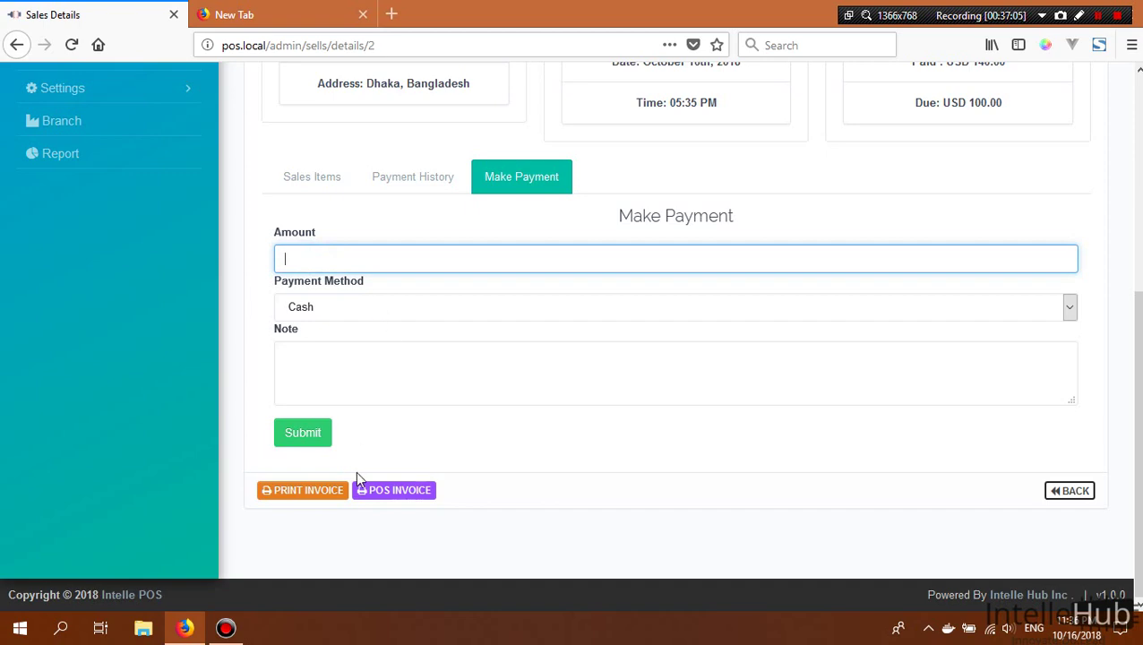
{"action": "scroll", "coordinate": [359, 479], "scroll_direction": "up", "scroll_amount": 4}
{"action": "scroll", "coordinate": [360, 482], "scroll_direction": "down", "scroll_amount": 4}
{"action": "left_click", "coordinate": [1075, 490]}
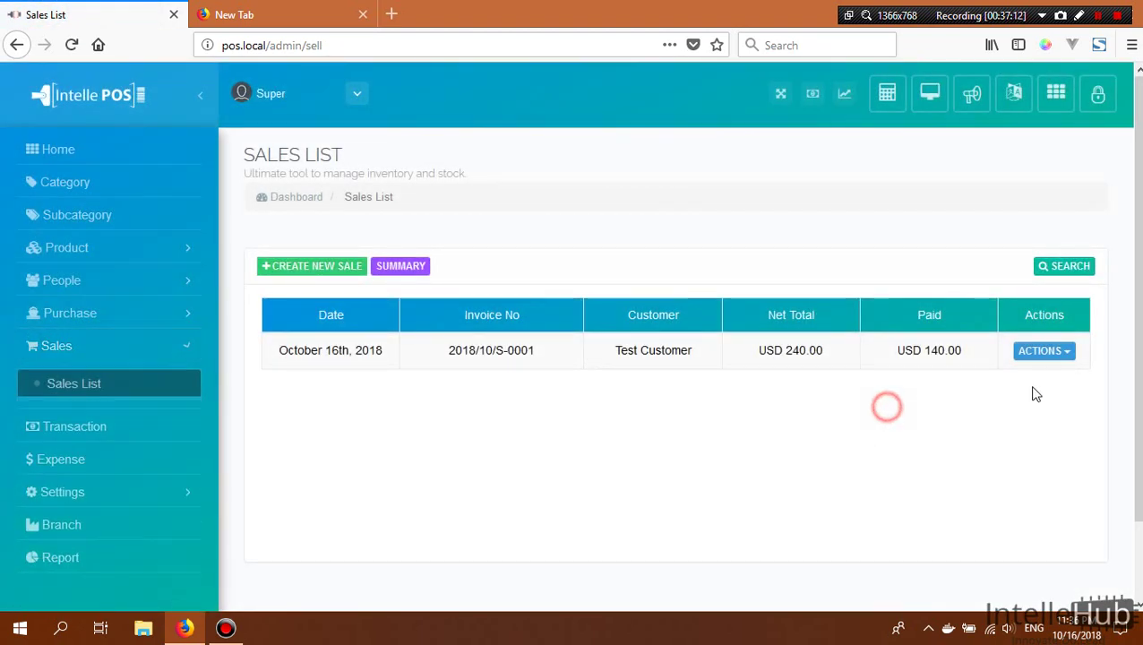
{"action": "left_click", "coordinate": [1043, 350]}
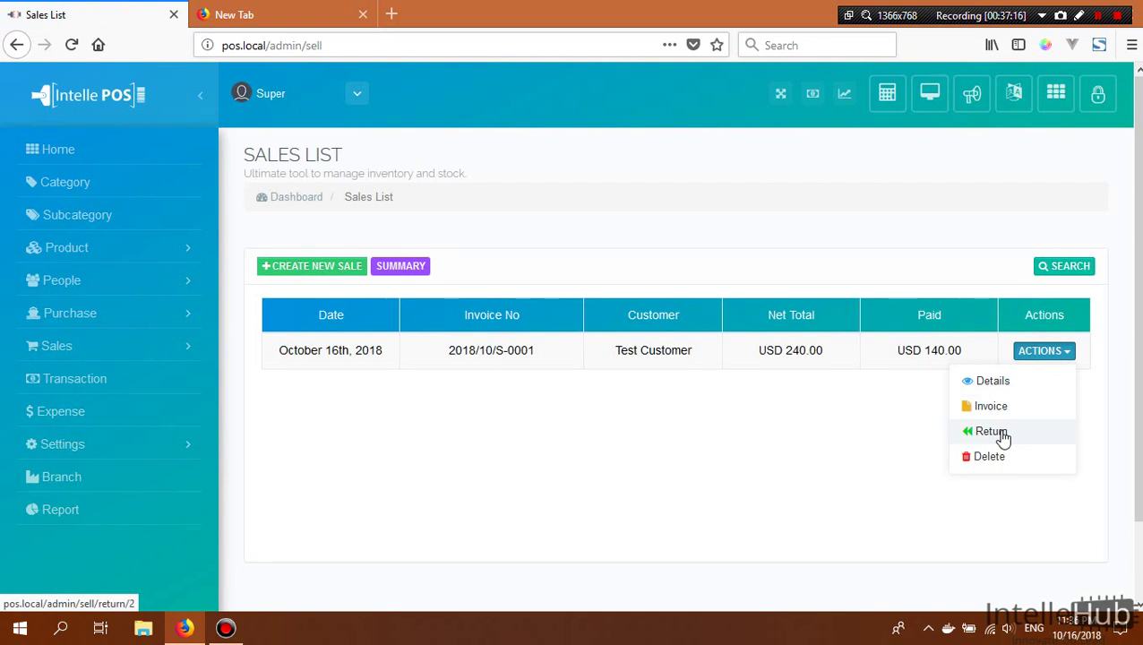
{"action": "left_click", "coordinate": [992, 432]}
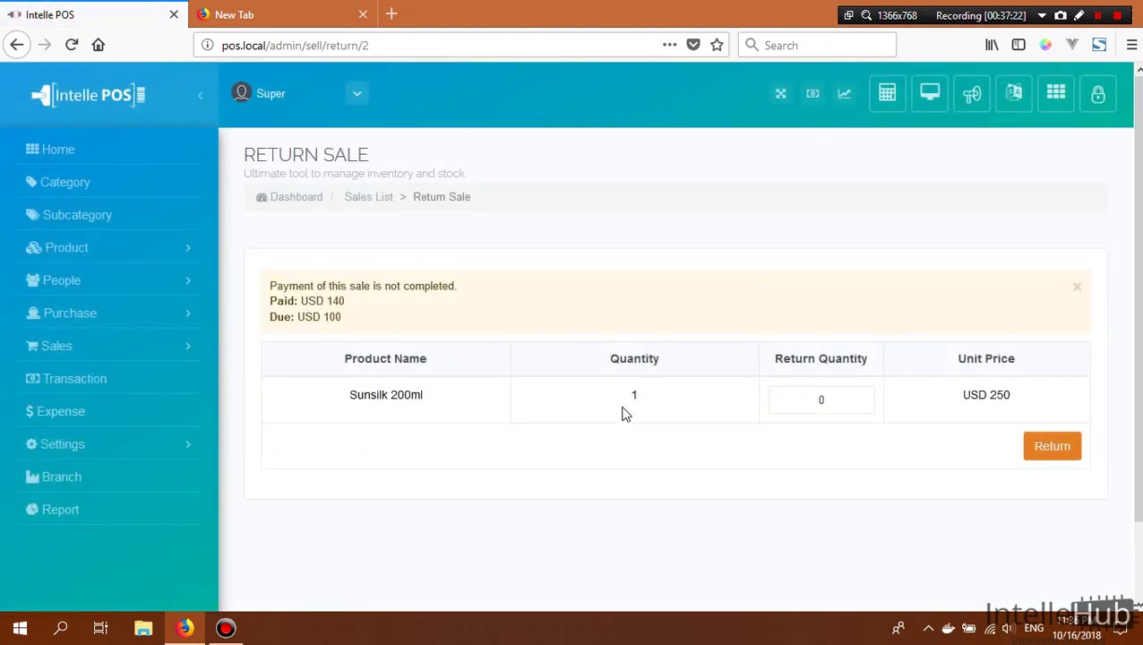
{"action": "scroll", "coordinate": [707, 410], "scroll_direction": "down", "scroll_amount": 2}
{"action": "left_click_drag", "start_coordinate": [348, 309], "coordinate": [440, 310]}
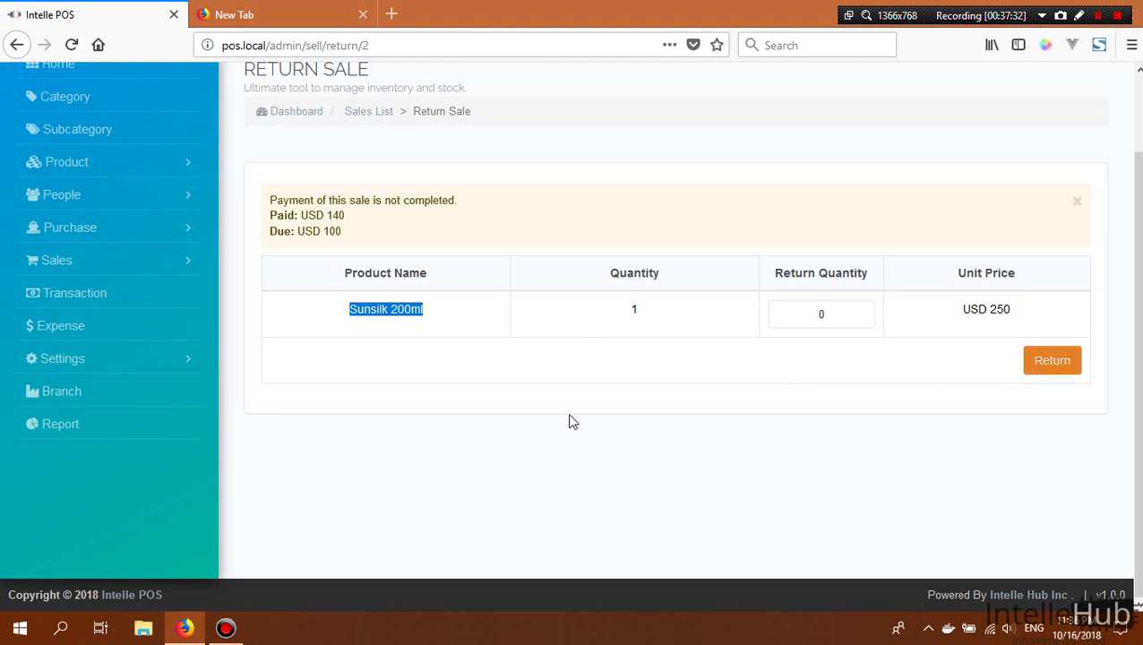
{"action": "scroll", "coordinate": [573, 422], "scroll_direction": "up", "scroll_amount": 2}
{"action": "double_click", "coordinate": [358, 317]}
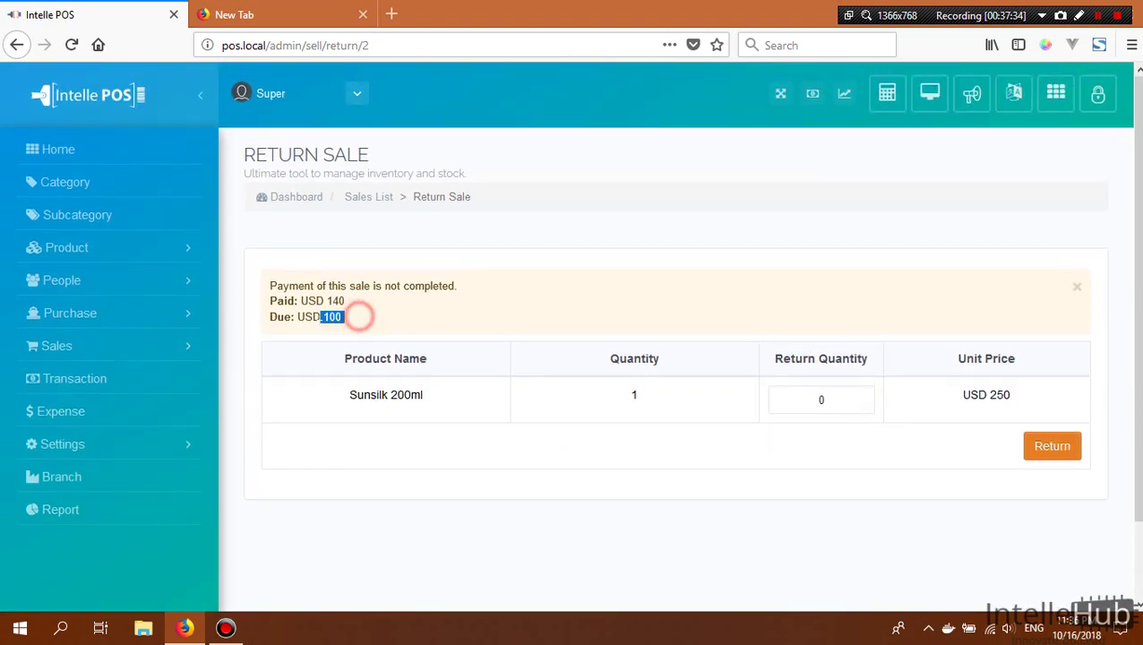
{"action": "mouse_move", "coordinate": [358, 317]}
{"action": "left_mouse_down"}
{"action": "mouse_move", "coordinate": [292, 317]}
{"action": "mouse_move", "coordinate": [288, 302]}
{"action": "mouse_move", "coordinate": [365, 306]}
{"action": "mouse_move", "coordinate": [351, 323]}
{"action": "left_mouse_up"}
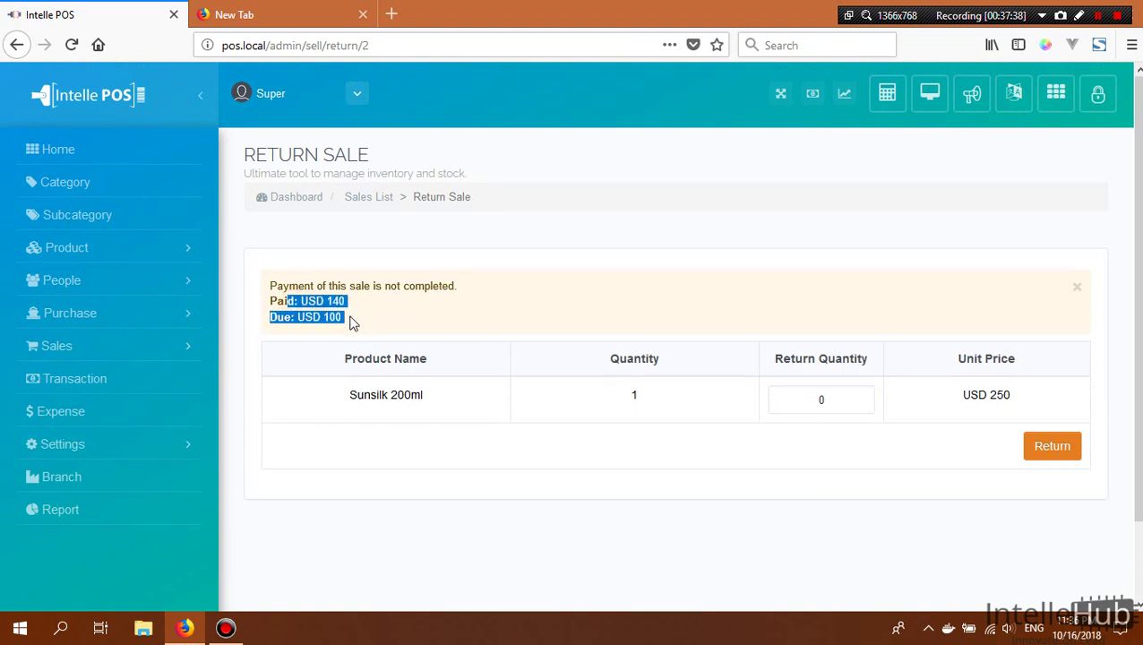
{"action": "left_click", "coordinate": [16, 45]}
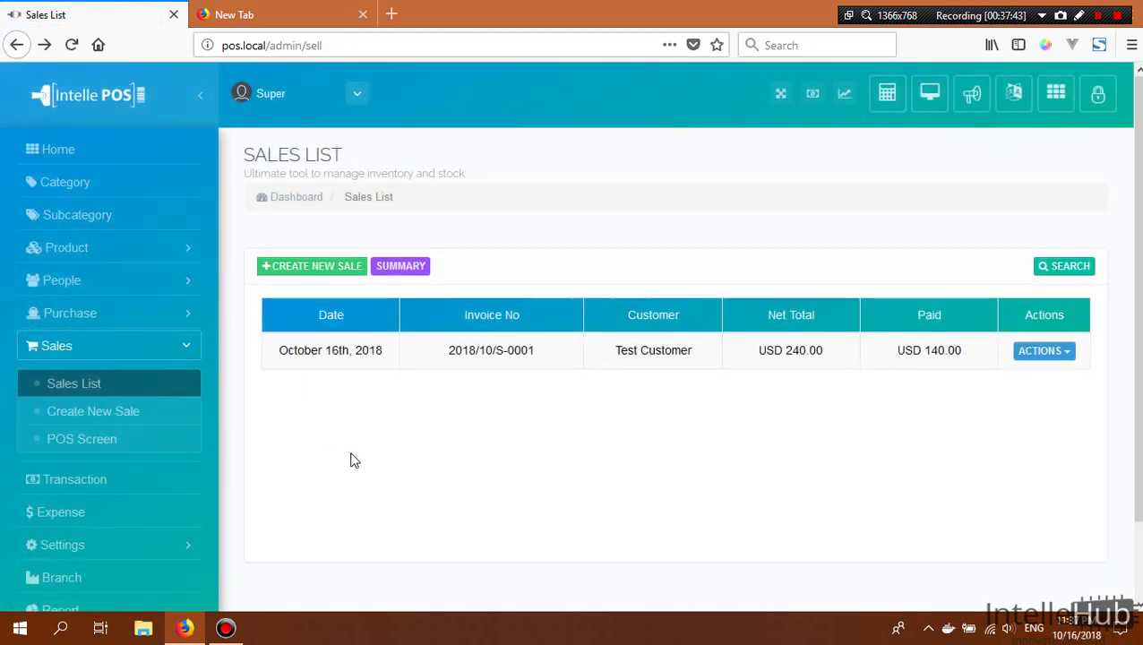
Show the Sales List summary and review its Total, VAT, Net Total and USD 40.00 profit.
{"action": "left_click", "coordinate": [359, 431]}
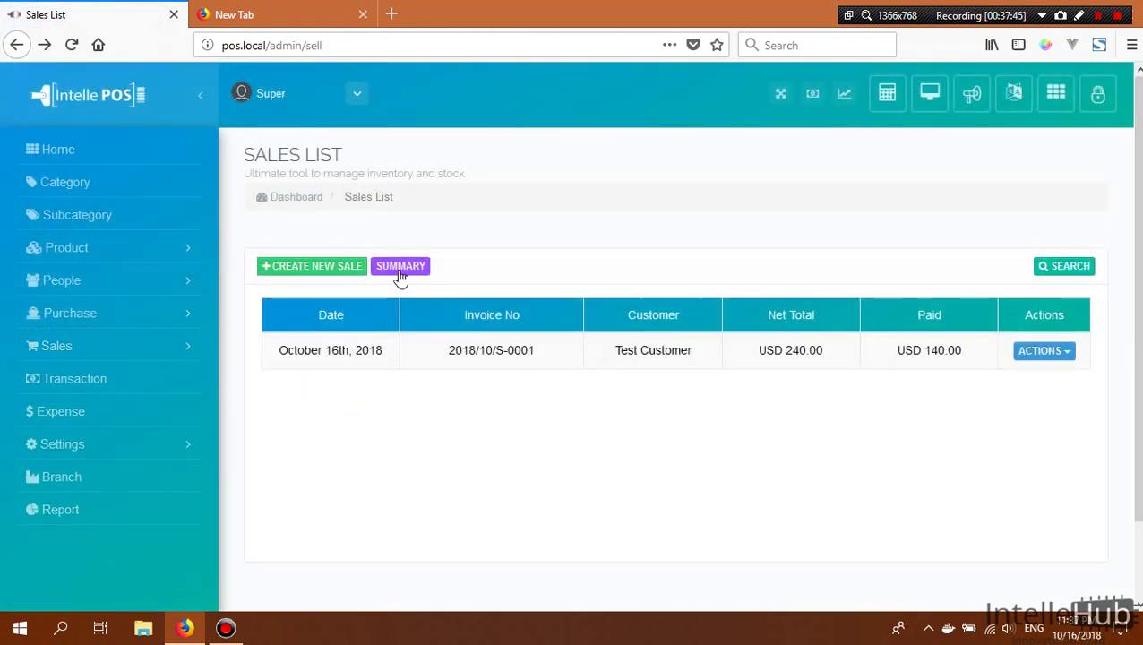
{"action": "left_click", "coordinate": [543, 235]}
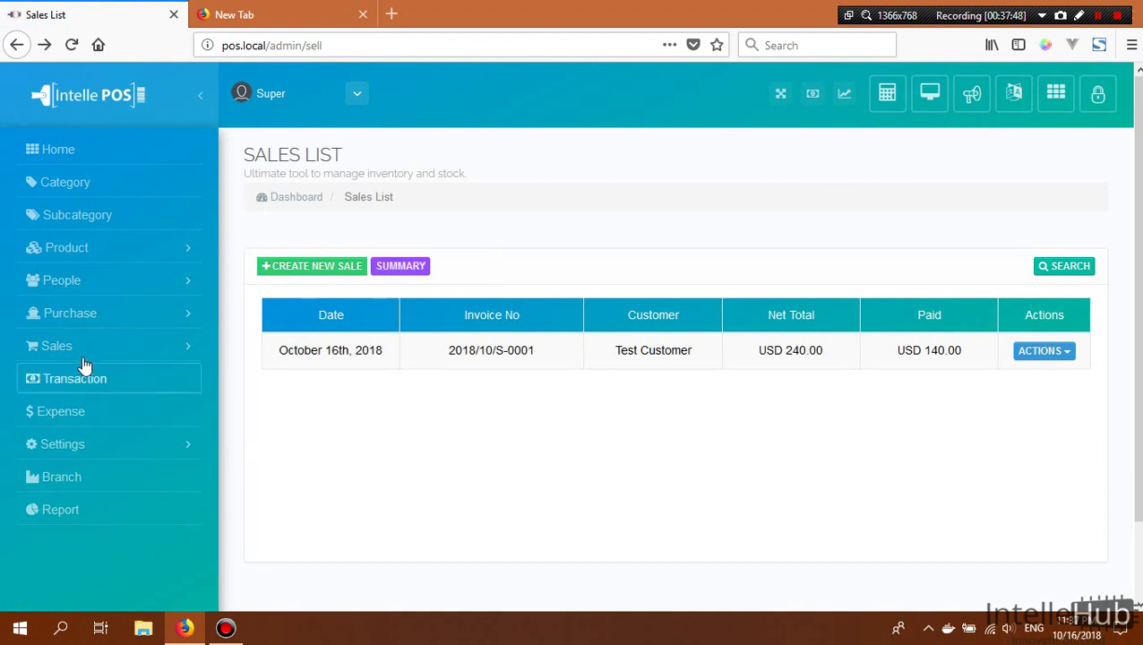
{"action": "left_click", "coordinate": [74, 326]}
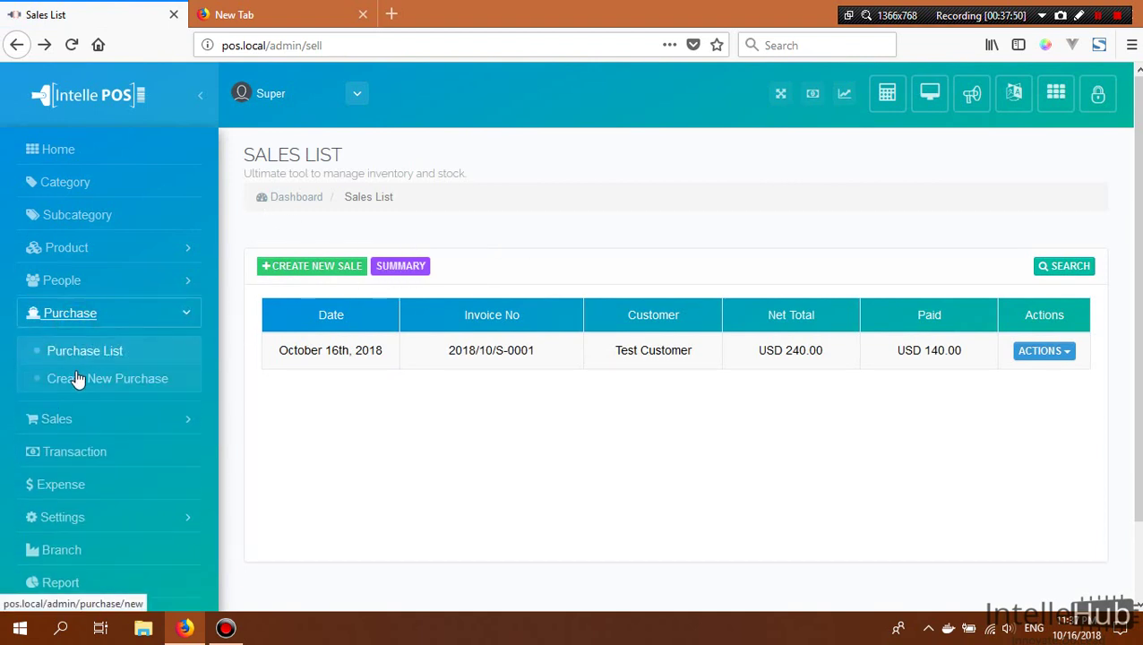
{"action": "left_click", "coordinate": [431, 421]}
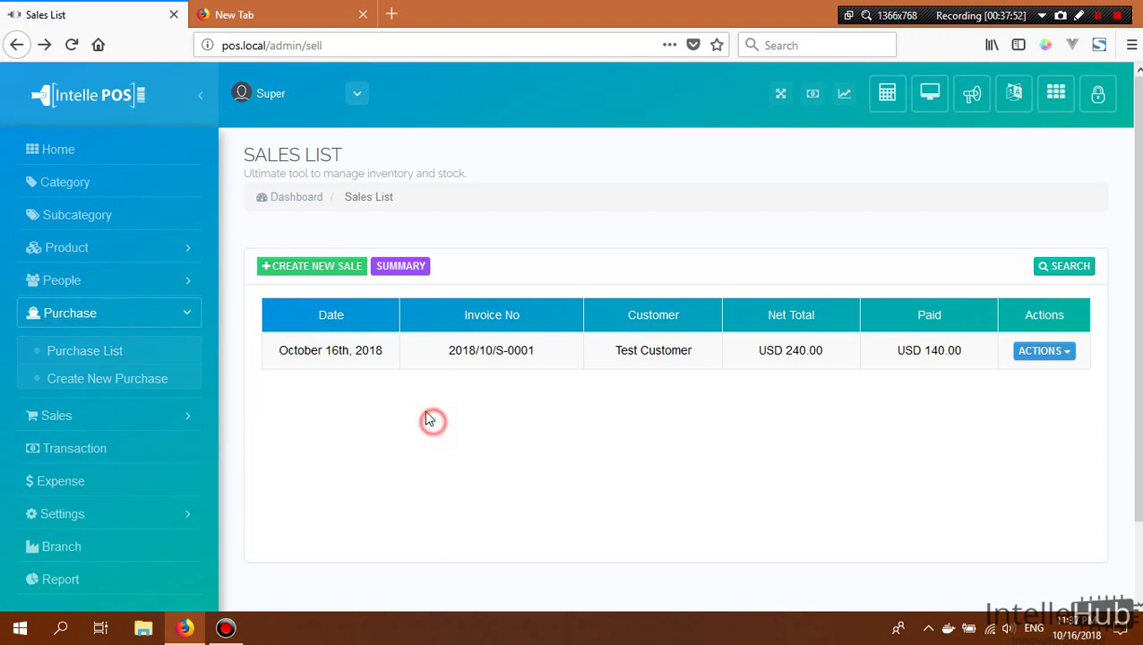
{"action": "left_click", "coordinate": [403, 266]}
{"action": "left_click_drag", "start_coordinate": [527, 312], "coordinate": [671, 464]}
{"action": "left_click", "coordinate": [670, 460]}
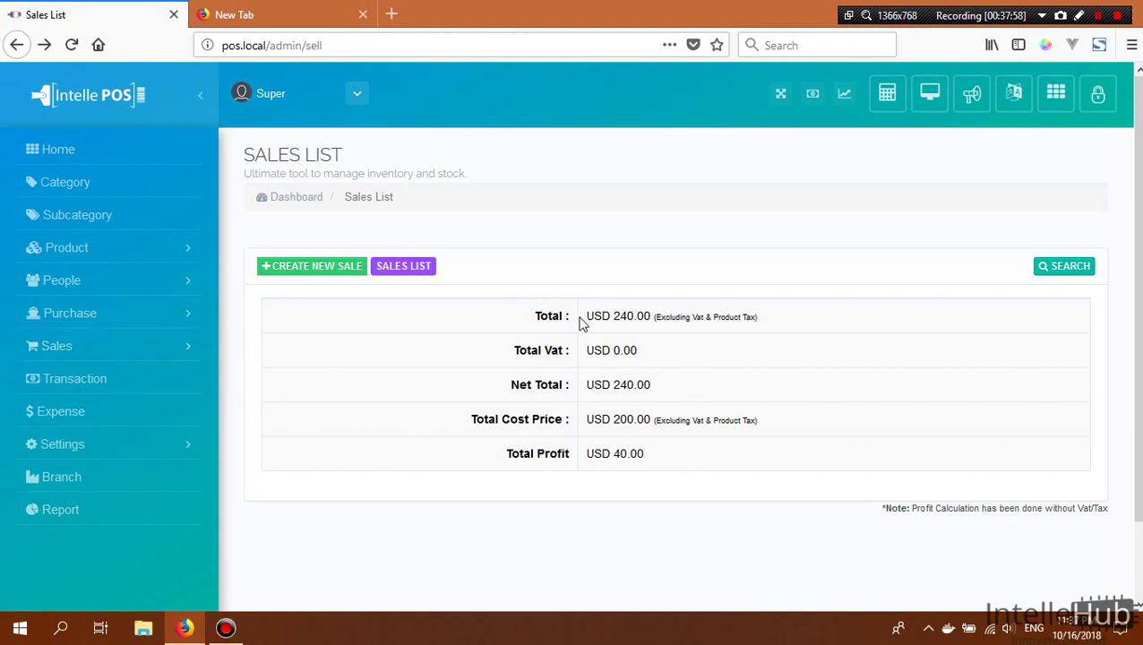
{"action": "left_click_drag", "start_coordinate": [580, 317], "coordinate": [752, 318]}
{"action": "left_click_drag", "start_coordinate": [582, 352], "coordinate": [634, 351]}
{"action": "left_click_drag", "start_coordinate": [586, 386], "coordinate": [693, 399]}
{"action": "left_click_drag", "start_coordinate": [588, 421], "coordinate": [593, 455]}
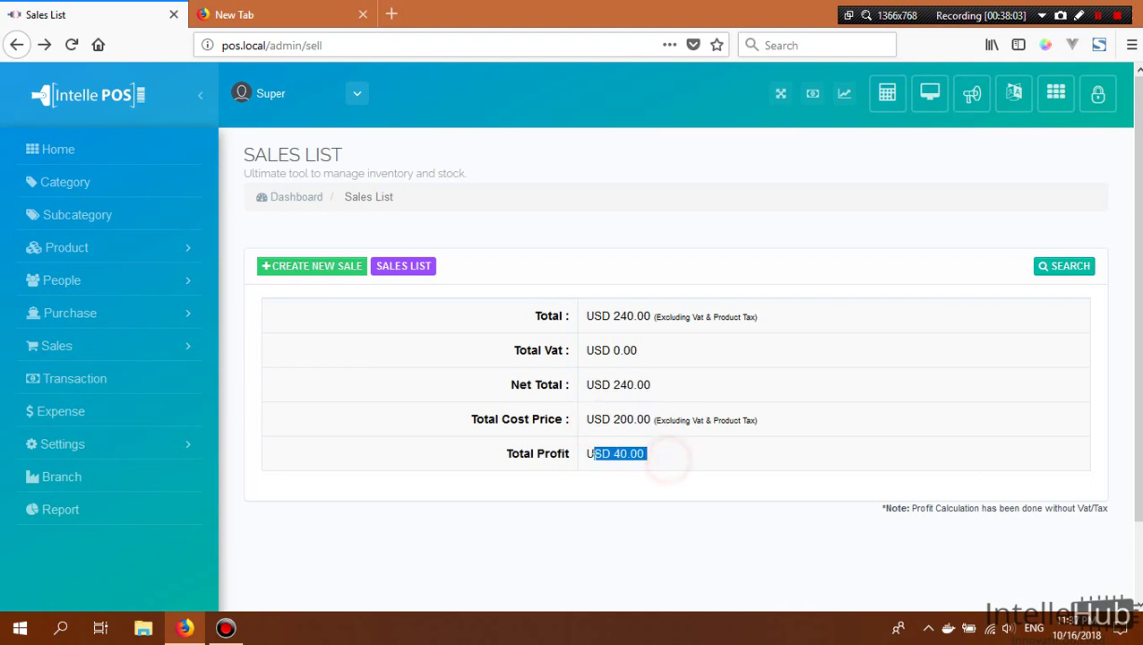
Open the Purchase List summary showing USD 3400.00 net total and USD 0.00 VAT.
{"action": "left_click", "coordinate": [92, 315]}
{"action": "left_click", "coordinate": [95, 351]}
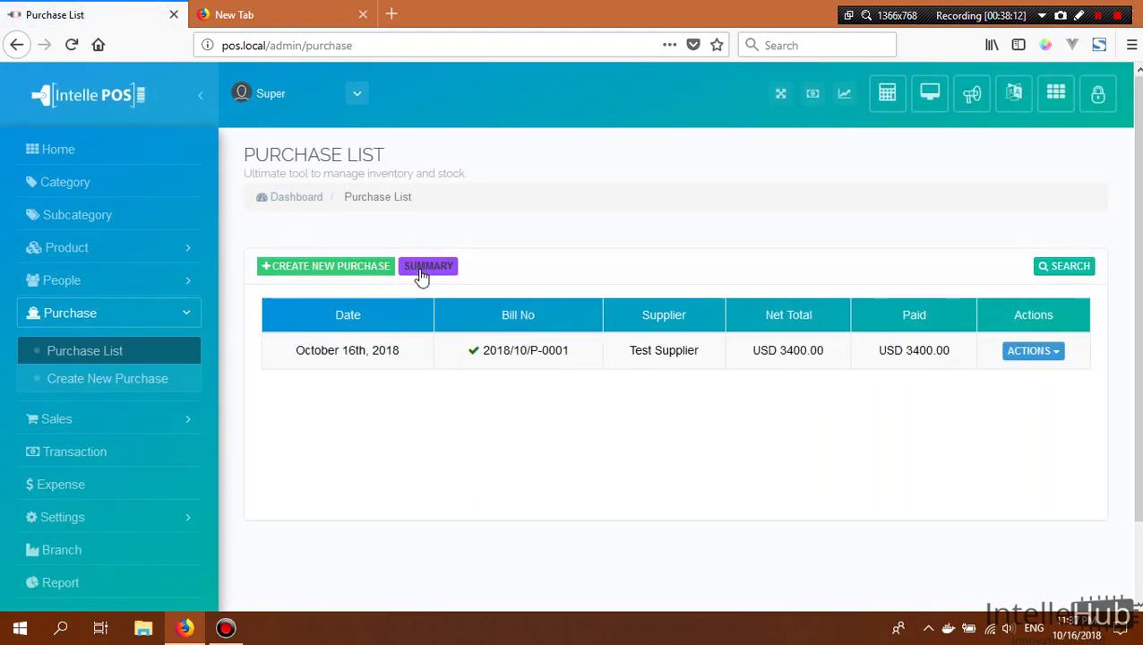
{"action": "left_click", "coordinate": [421, 269]}
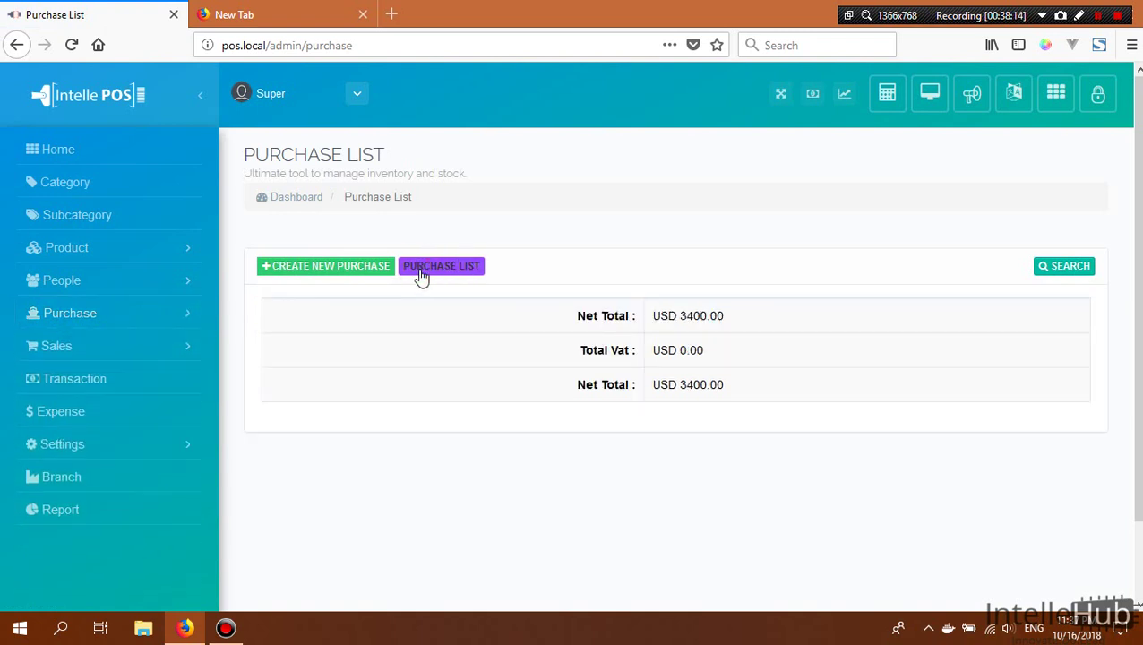
{"action": "left_click", "coordinate": [612, 227]}
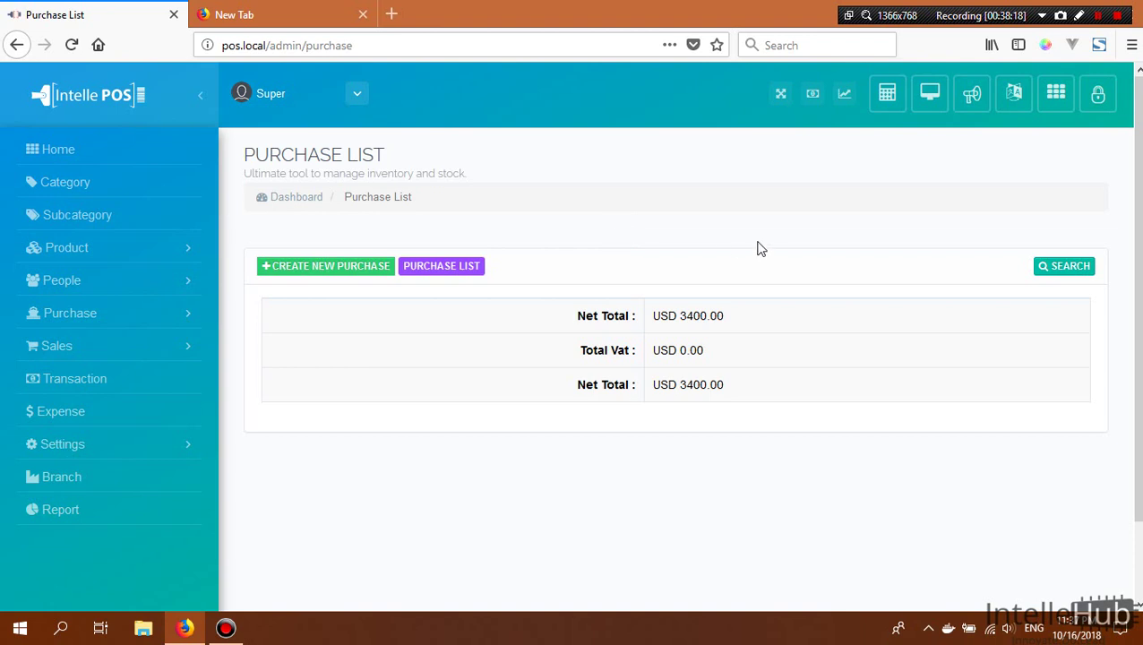
{"action": "left_click", "coordinate": [732, 232]}
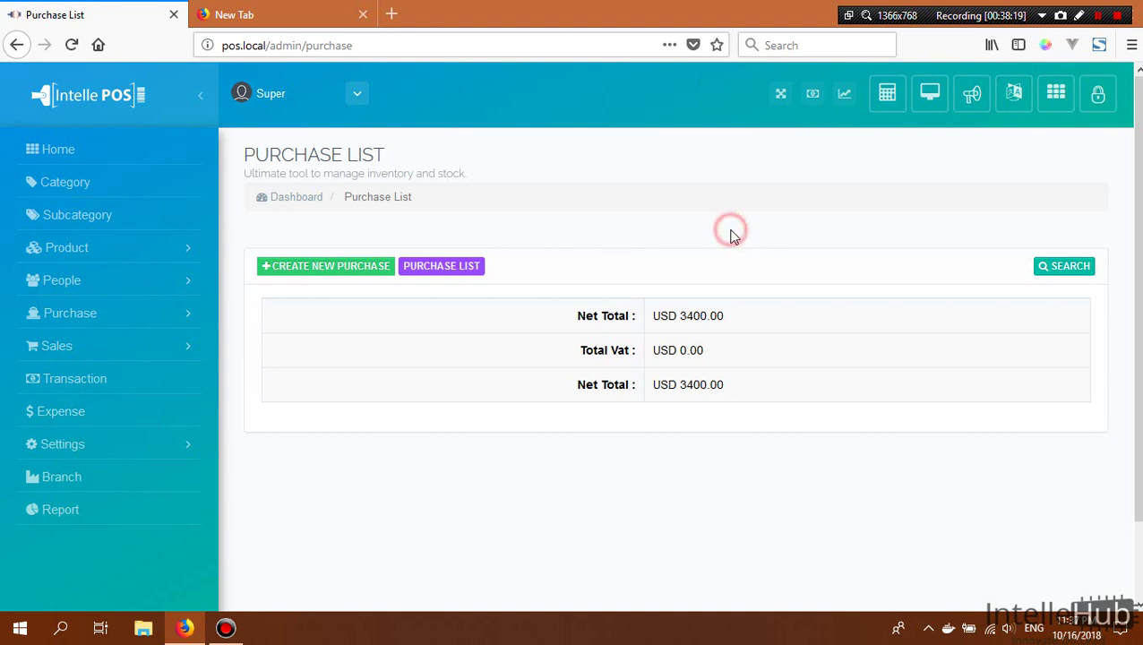
Open the point-of-sale screen in a new tab and try its product search and barcode fields.
{"action": "left_click", "coordinate": [928, 99]}
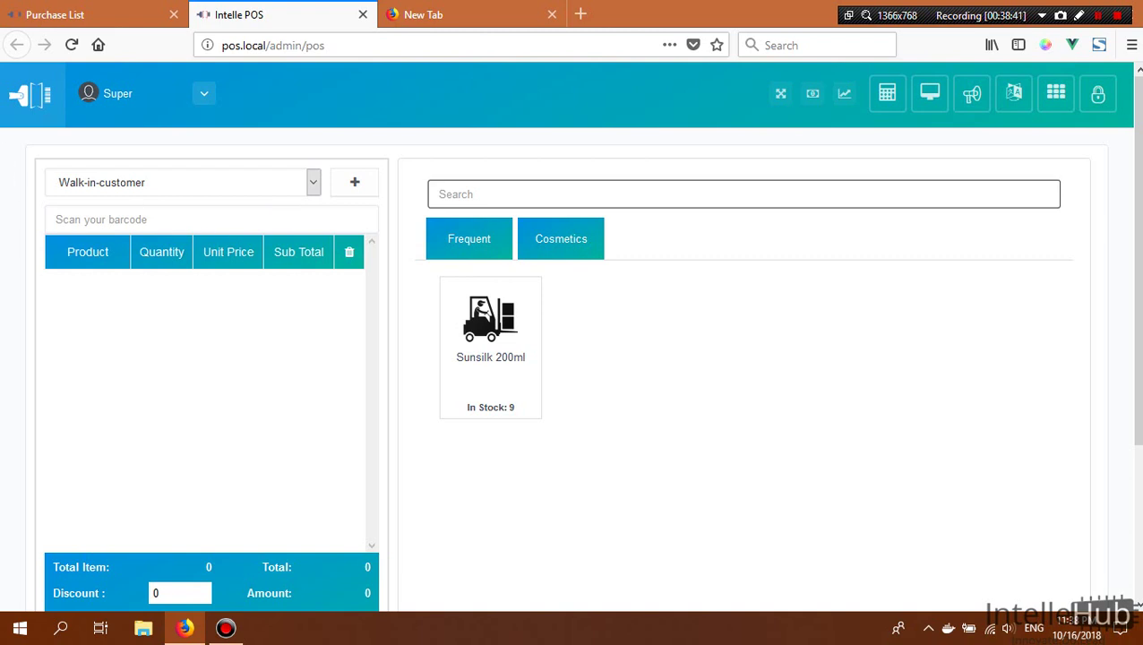
{"action": "left_click", "coordinate": [562, 192]}
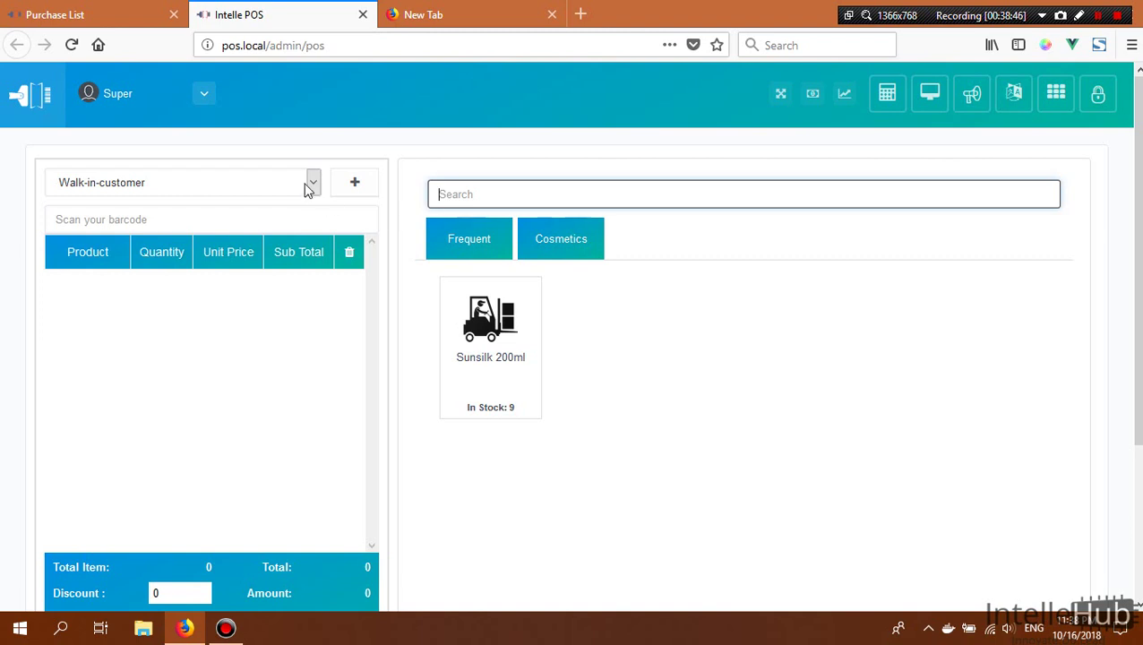
{"action": "left_click", "coordinate": [166, 219]}
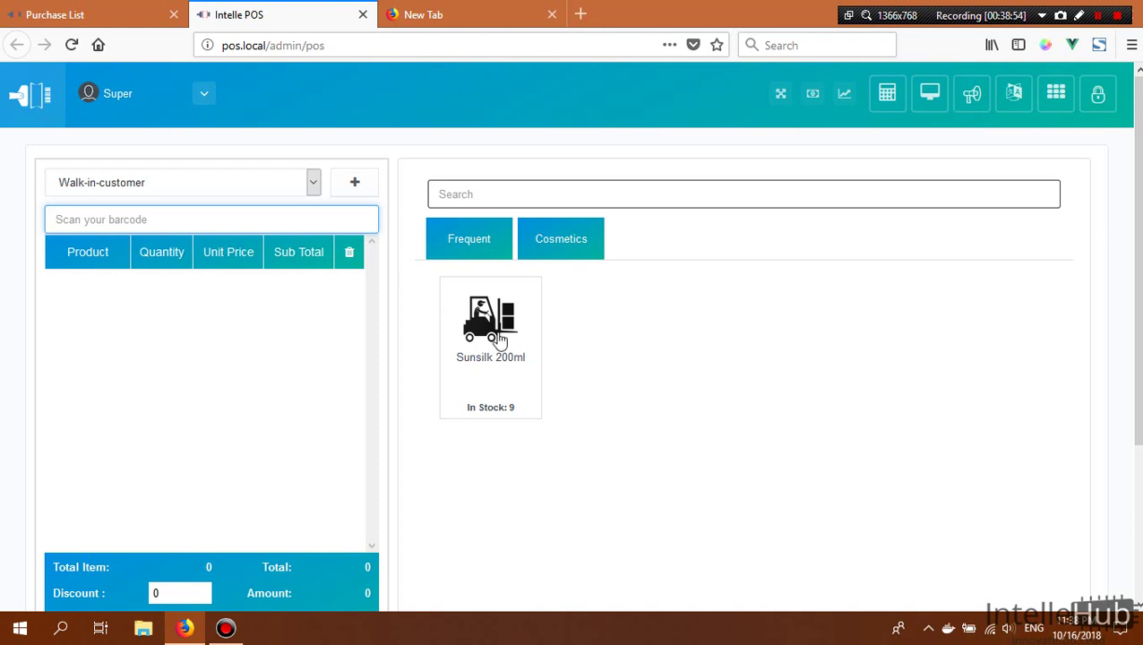
Switch to the Product Index listing Sunsilk 200ml and Tresemme.
{"action": "left_click", "coordinate": [722, 463]}
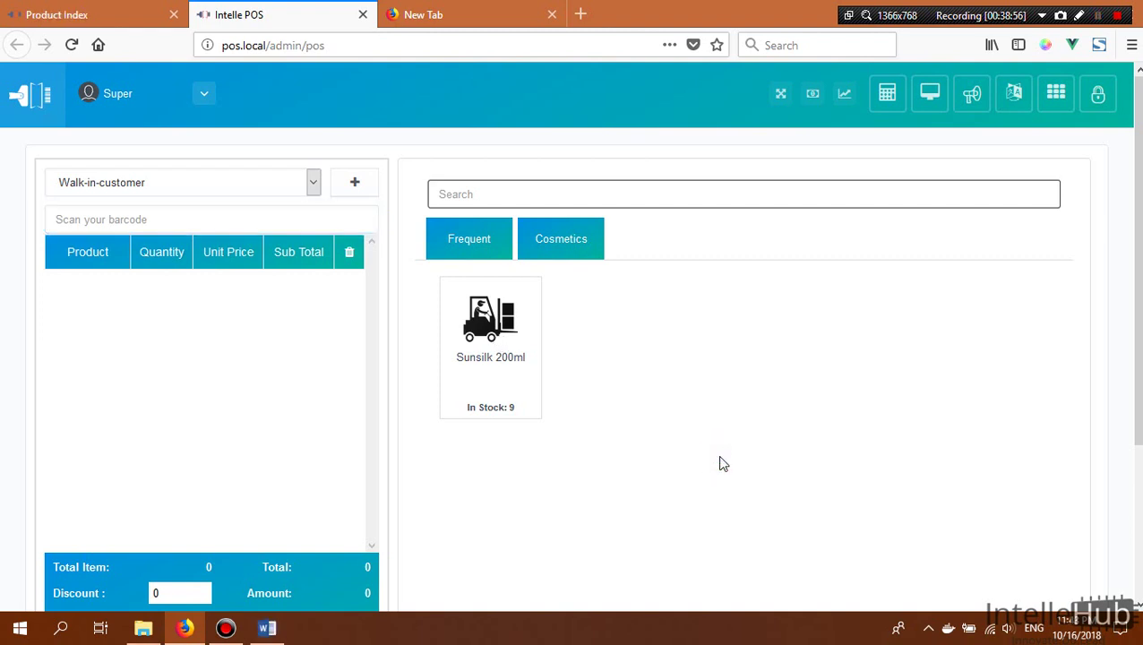
{"action": "left_click", "coordinate": [722, 462]}
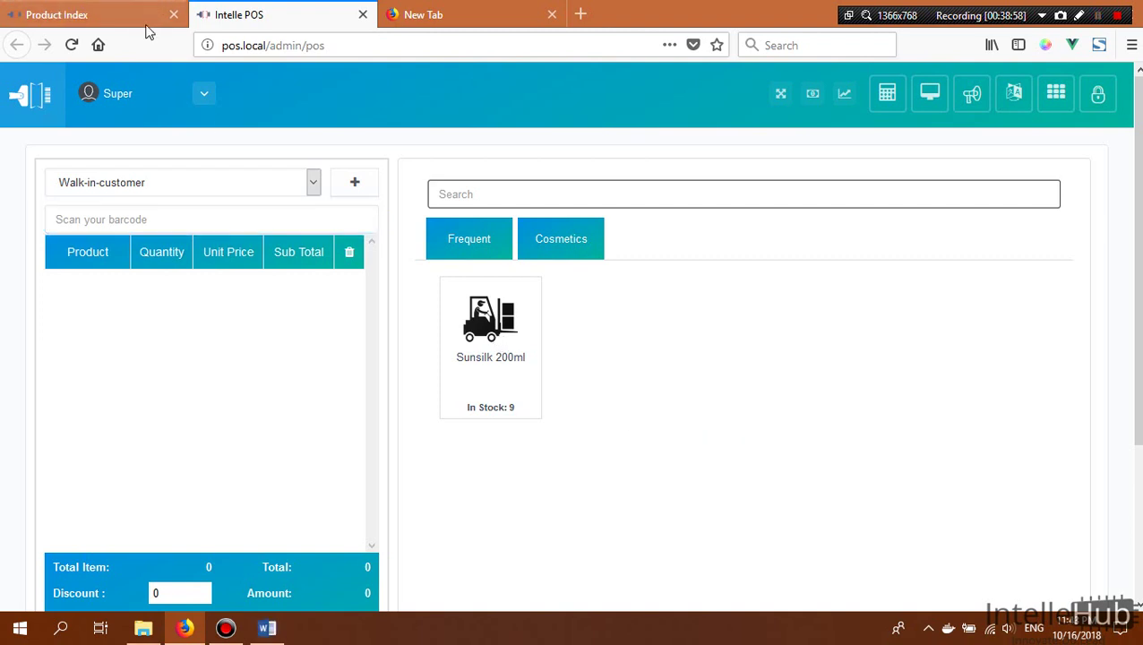
{"action": "left_click", "coordinate": [732, 391]}
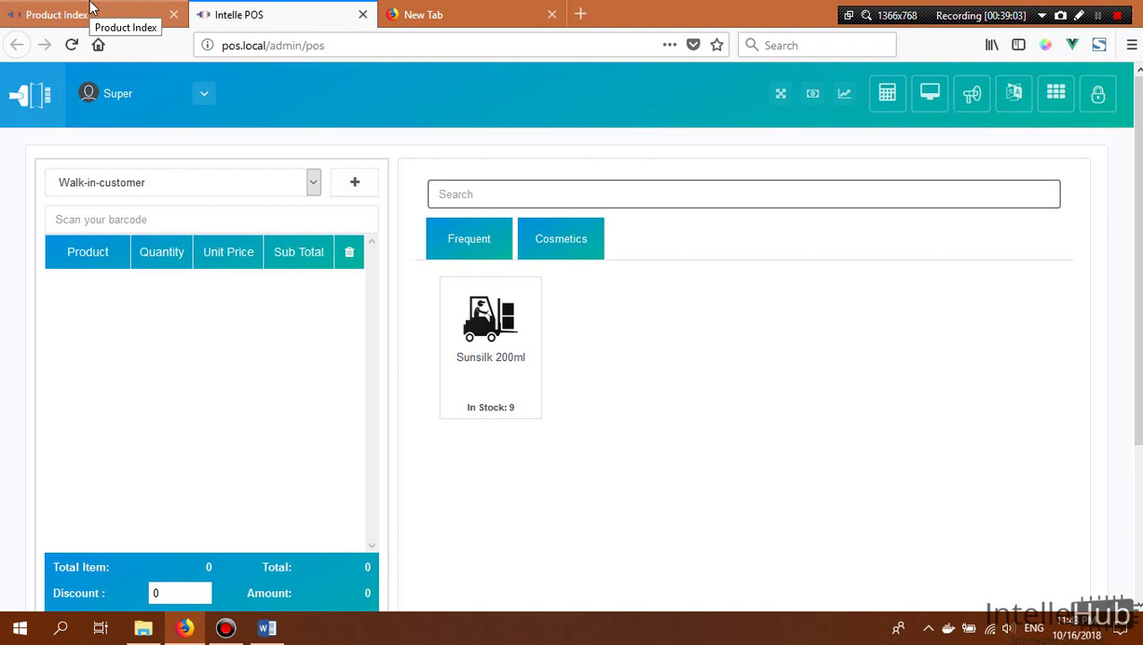
{"action": "left_click", "coordinate": [89, 11]}
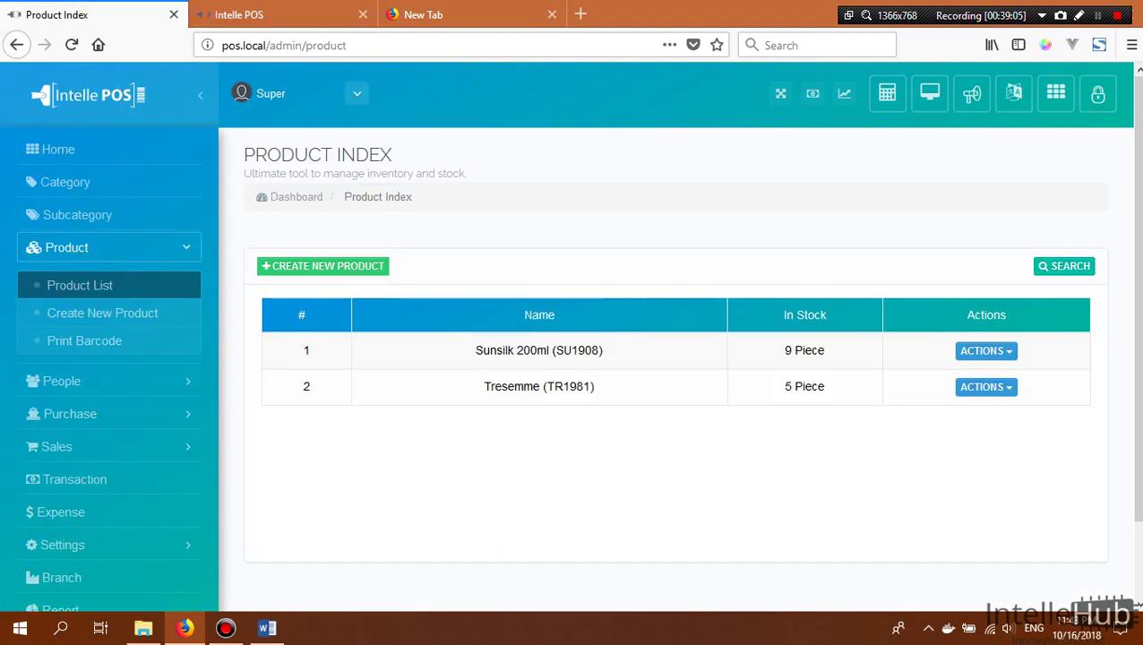
Copy product code SU1908 and paste it into the POS barcode field to add Sunsilk 200ml.
{"action": "double_click", "coordinate": [575, 350]}
{"action": "key", "text": "ctrl+c"}
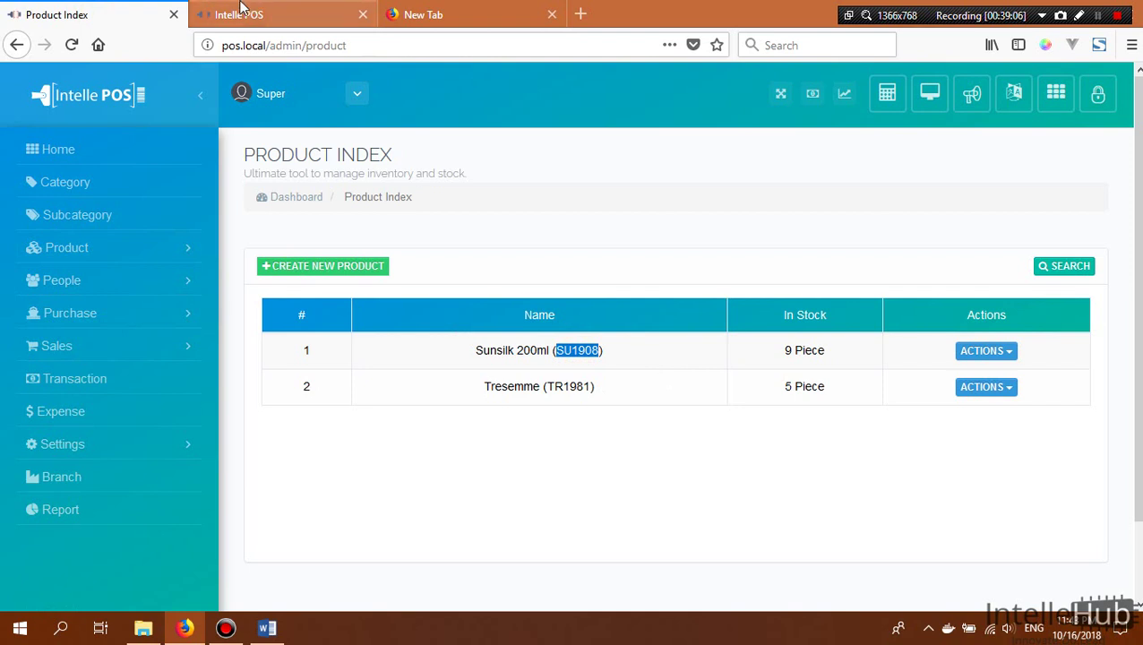
{"action": "left_click", "coordinate": [242, 10]}
{"action": "left_click", "coordinate": [154, 222]}
{"action": "key", "text": "ctrl+v"}
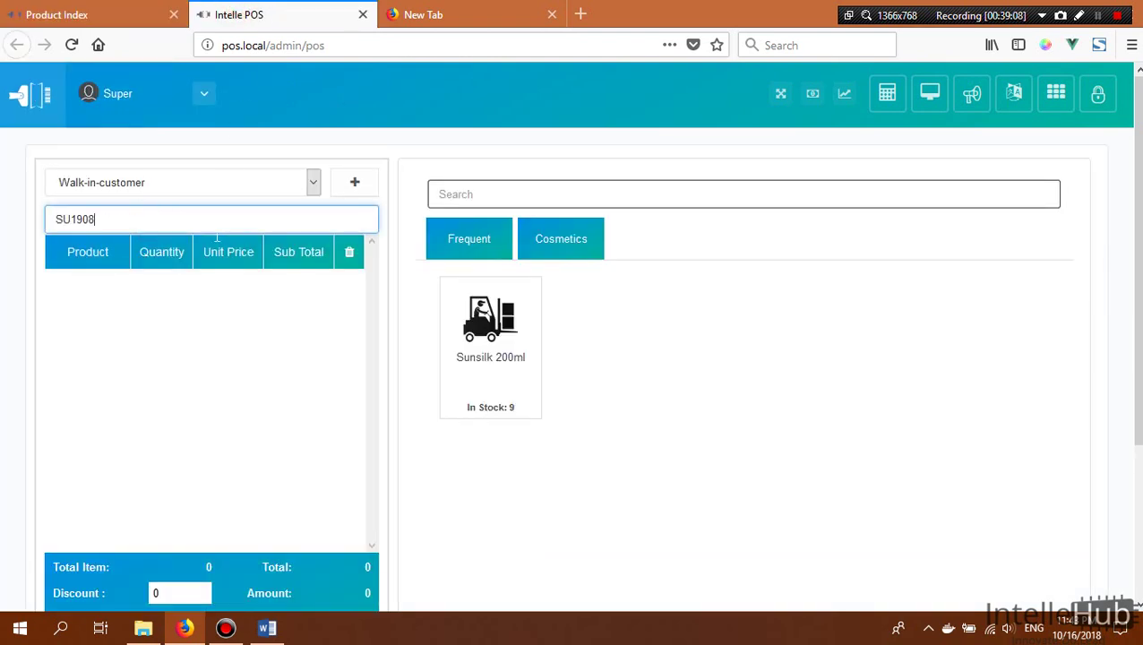
{"action": "left_click", "coordinate": [157, 351]}
{"action": "left_click", "coordinate": [690, 410]}
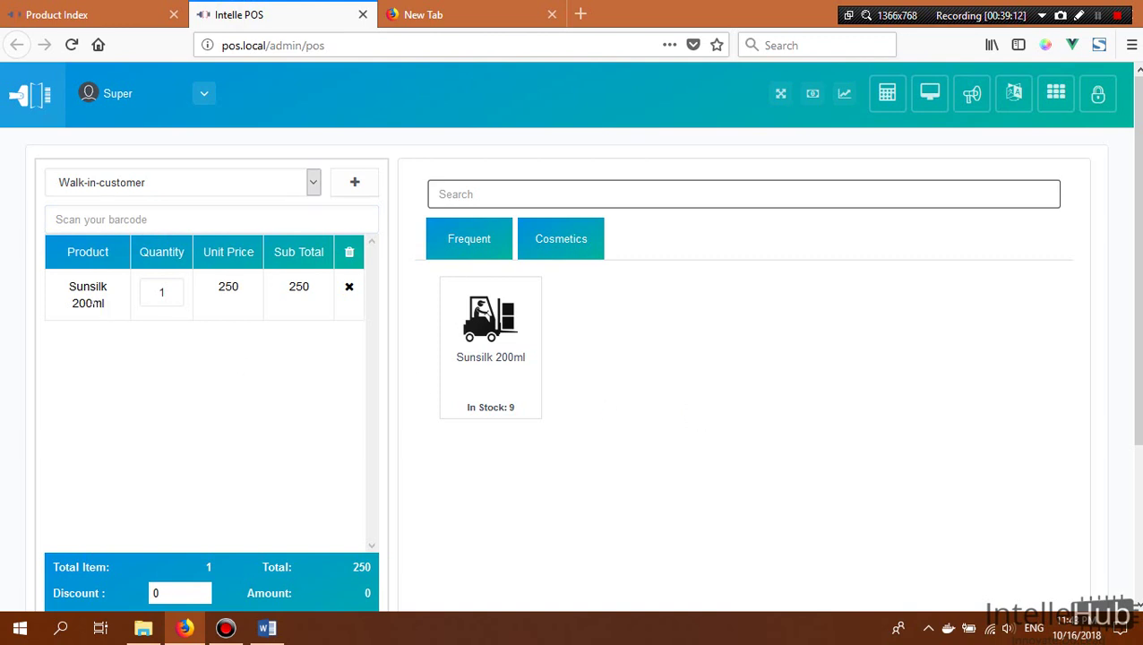
{"action": "left_click", "coordinate": [618, 358]}
Add Tresemme from the Cosmetics category to the cart, then remove it.
{"action": "left_click", "coordinate": [554, 237]}
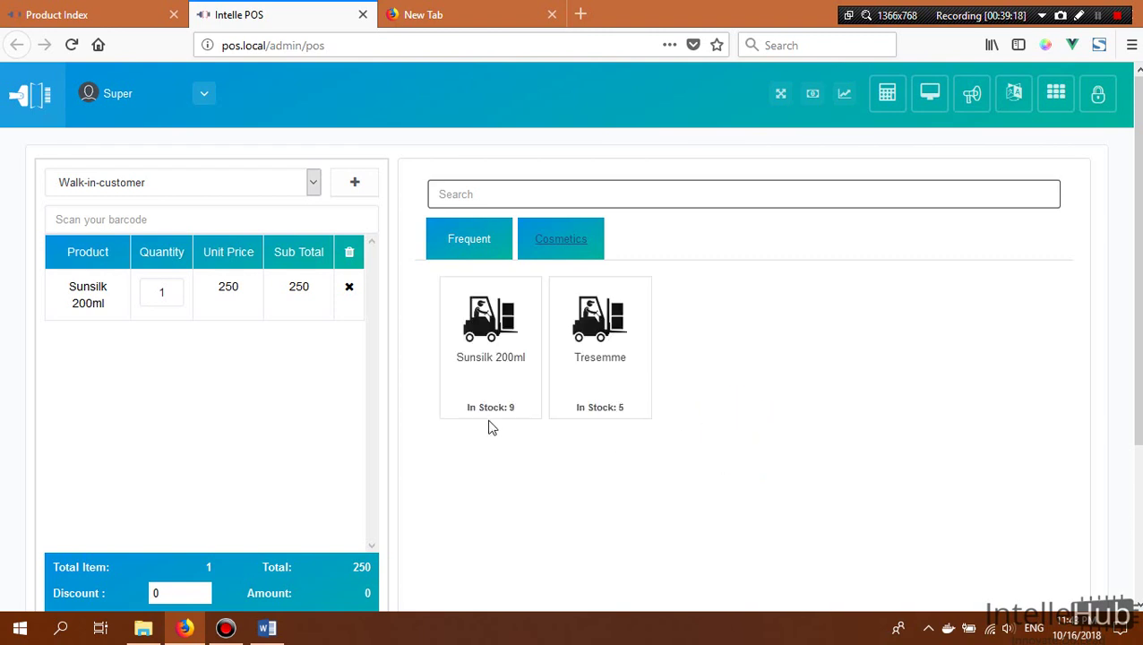
{"action": "left_click", "coordinate": [599, 356]}
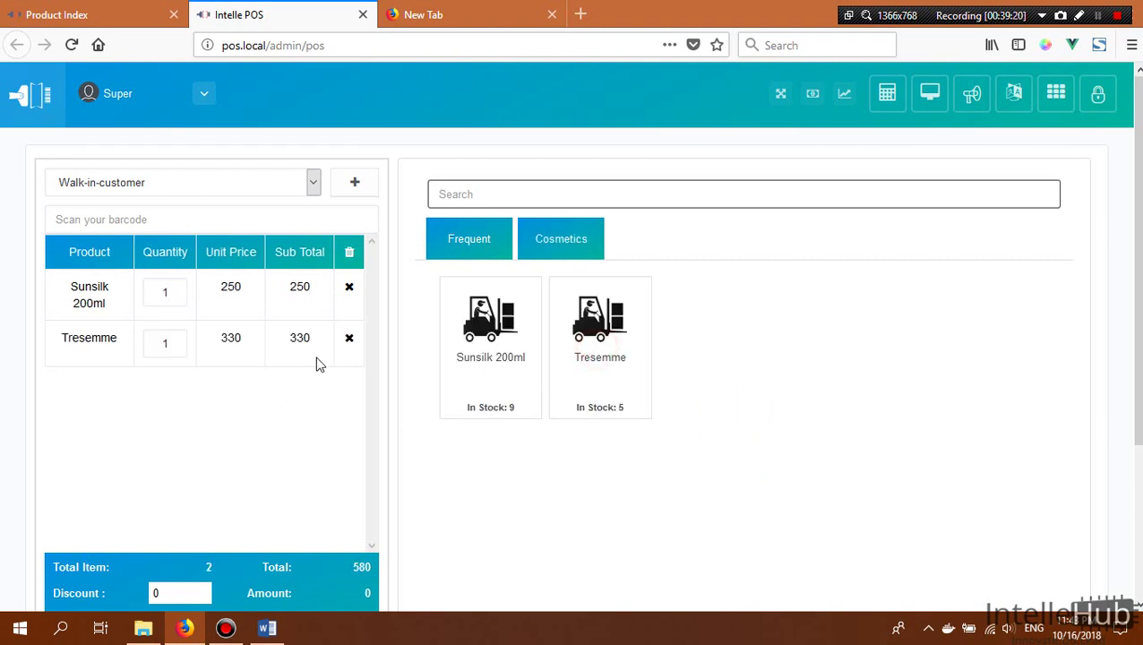
{"action": "left_click", "coordinate": [348, 337]}
Search products for 'tre', add Tresemme, then remove it, leaving one Sunsilk 200ml at 250.
{"action": "left_click", "coordinate": [499, 192]}
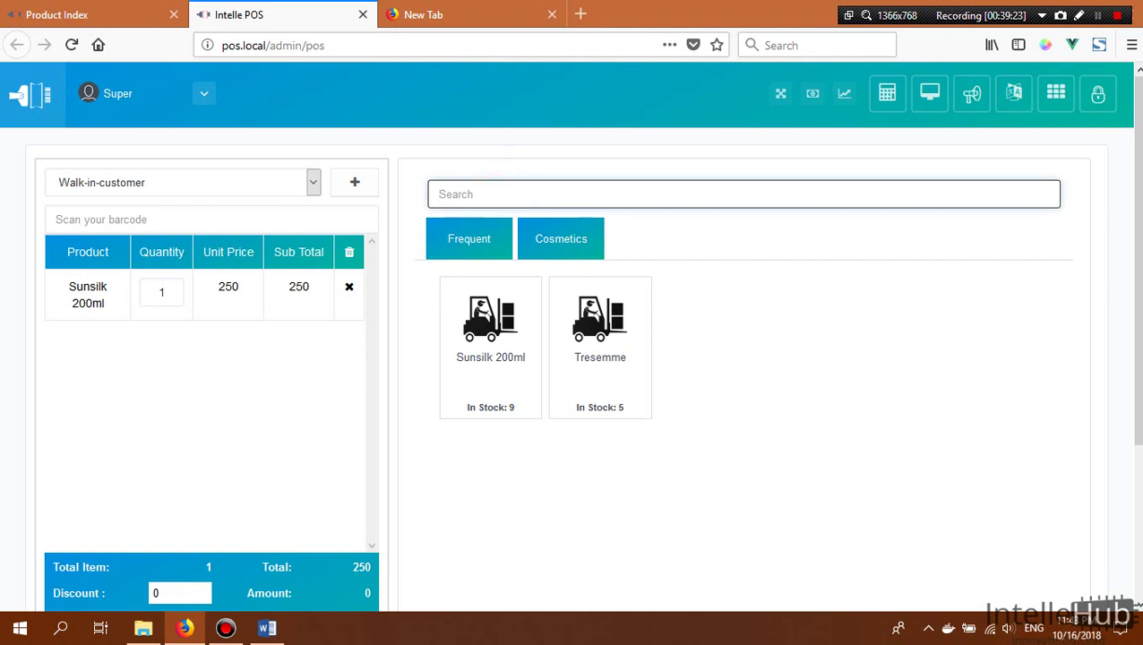
{"action": "type", "text": "tre"}
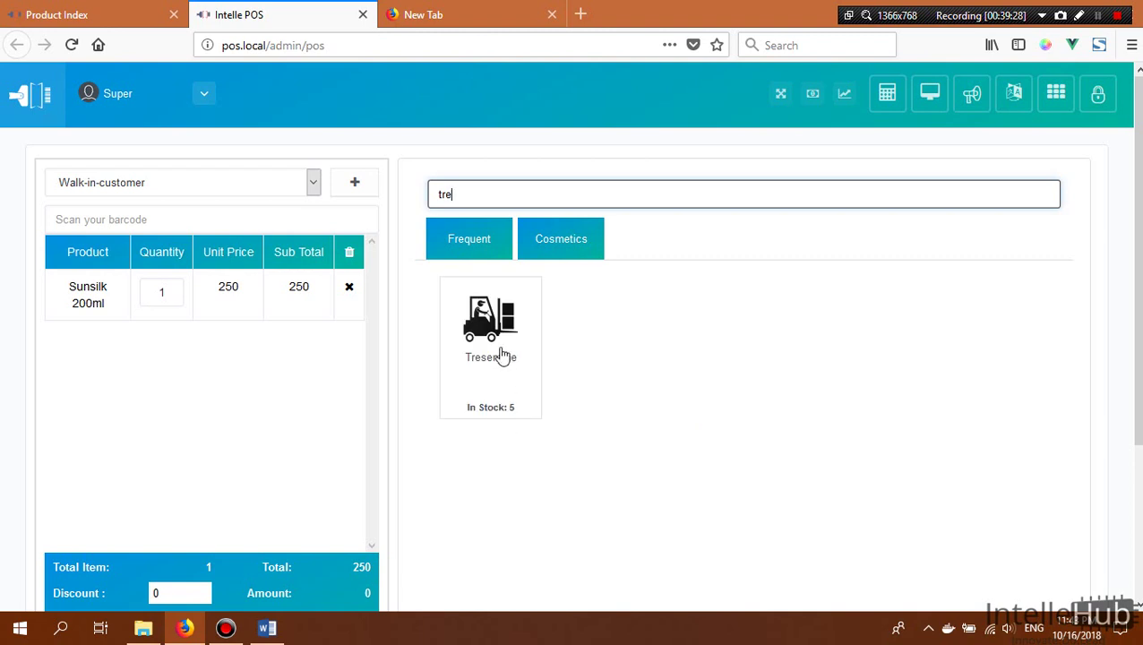
{"action": "left_click", "coordinate": [500, 344]}
{"action": "scroll", "coordinate": [279, 470], "scroll_direction": "down", "scroll_amount": 3}
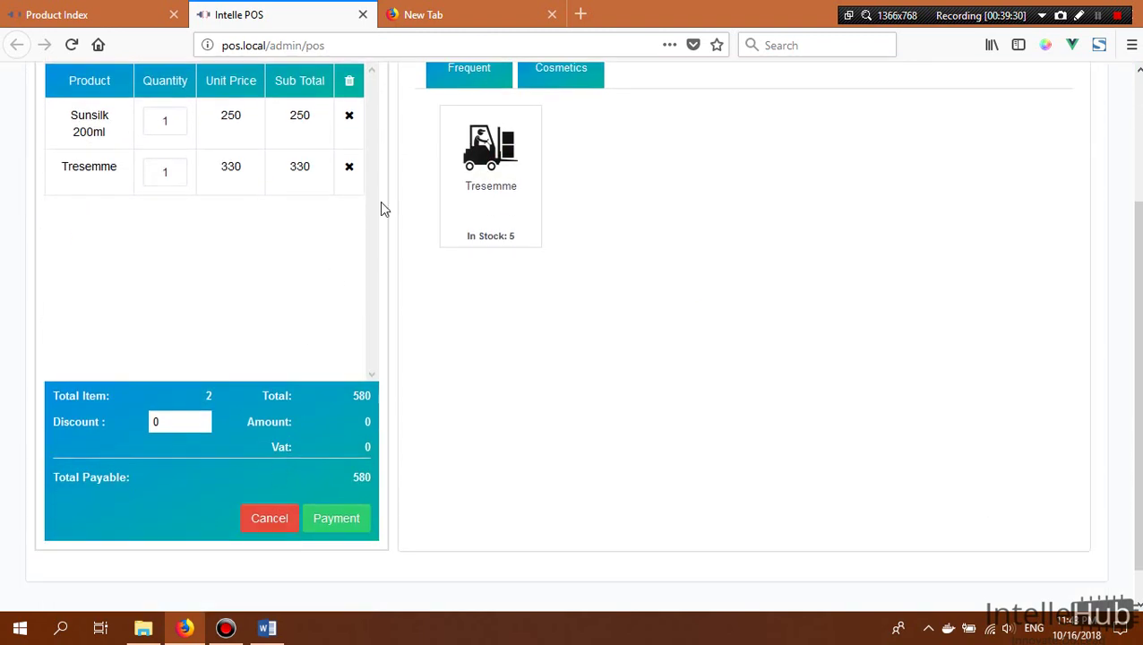
{"action": "scroll", "coordinate": [327, 288], "scroll_direction": "up", "scroll_amount": 1}
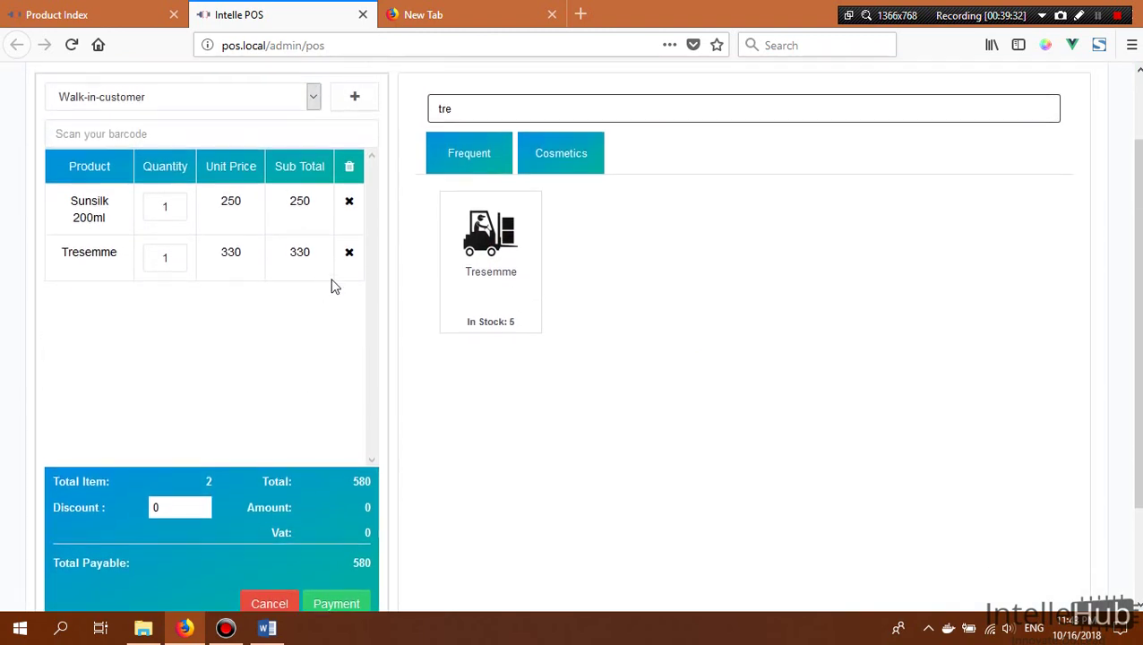
{"action": "left_click", "coordinate": [349, 254]}
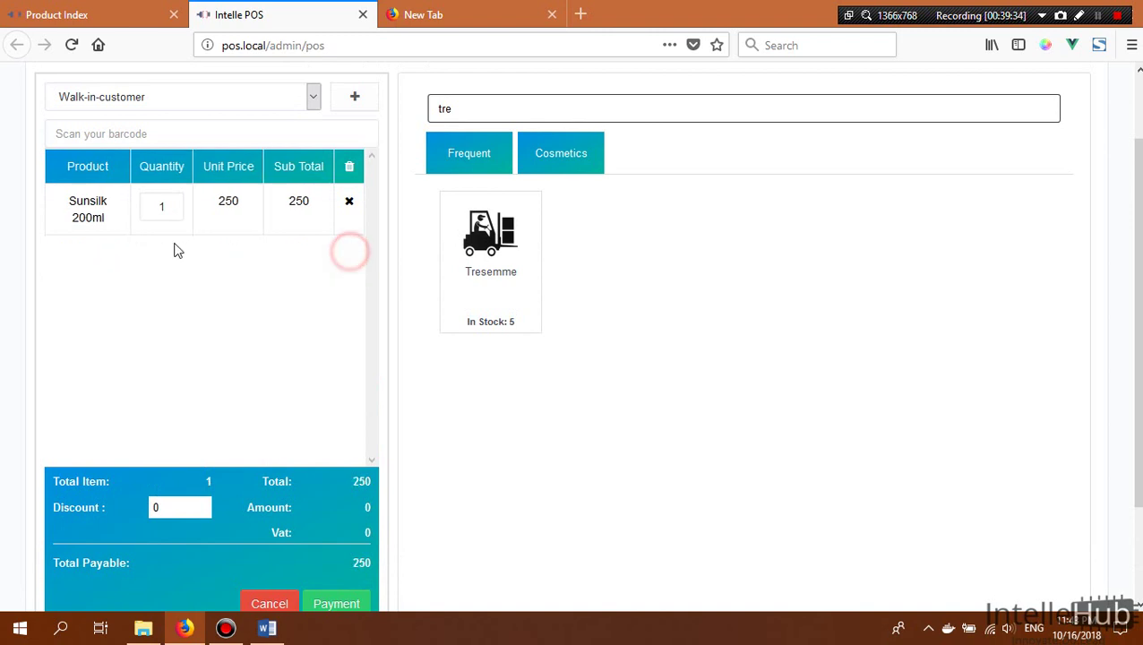
{"action": "scroll", "coordinate": [186, 349], "scroll_direction": "down", "scroll_amount": 2}
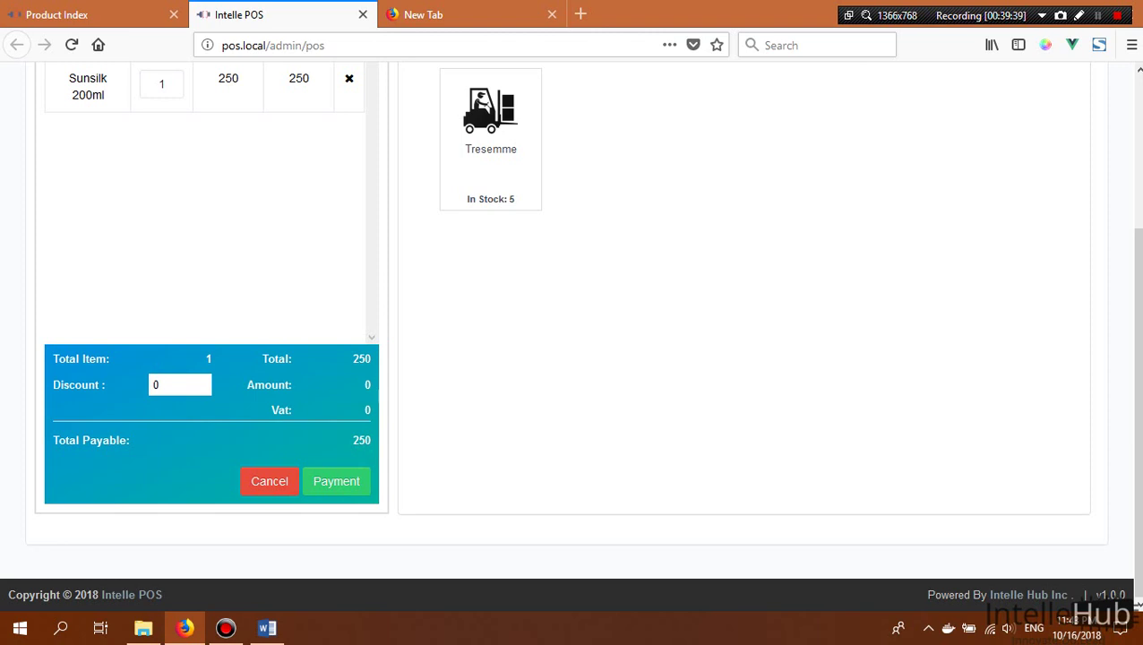
{"action": "scroll", "coordinate": [150, 392], "scroll_direction": "up", "scroll_amount": 3}
{"action": "scroll", "coordinate": [178, 396], "scroll_direction": "down", "scroll_amount": 2}
Open the payment form for the sale, showing a total payable of 250.
{"action": "left_click", "coordinate": [337, 485]}
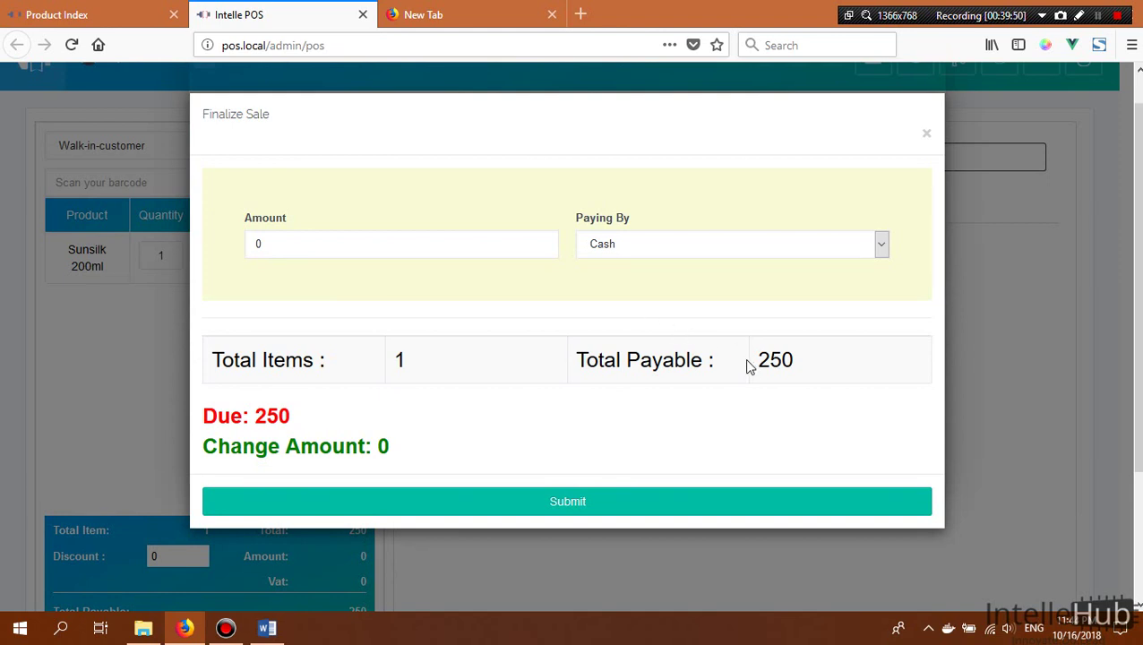
{"action": "mouse_move", "coordinate": [792, 359]}
{"action": "left_mouse_down"}
{"action": "mouse_move", "coordinate": [735, 369]}
{"action": "mouse_move", "coordinate": [794, 359]}
{"action": "left_mouse_up"}
{"action": "left_click", "coordinate": [579, 359]}
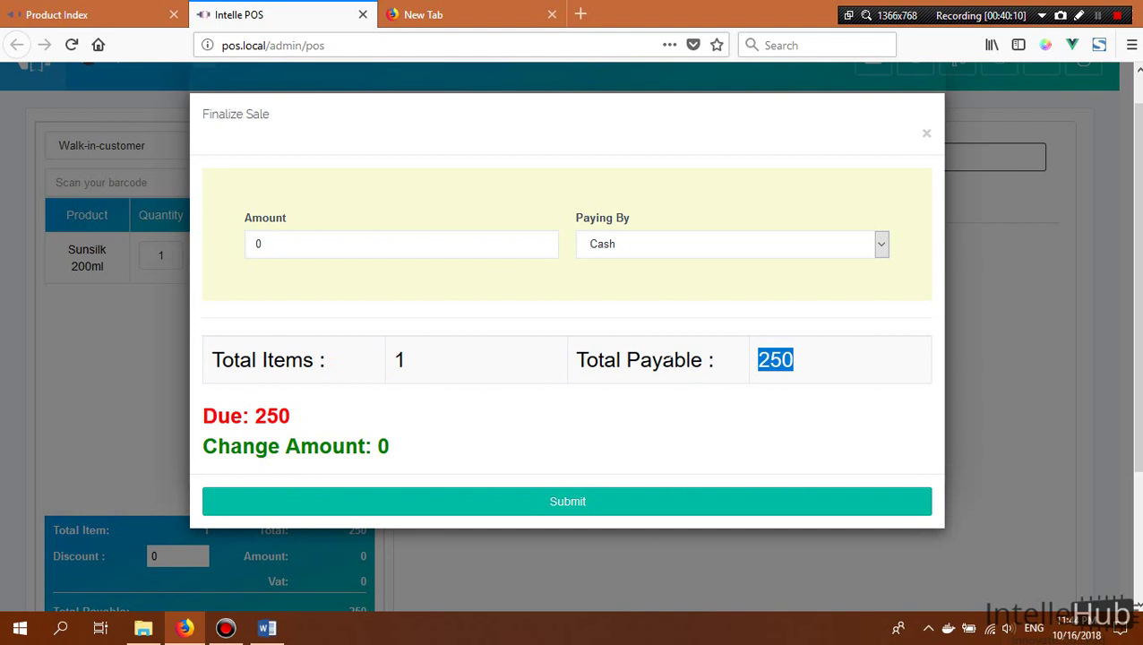
{"action": "left_click", "coordinate": [79, 15]}
{"action": "left_click", "coordinate": [117, 342]}
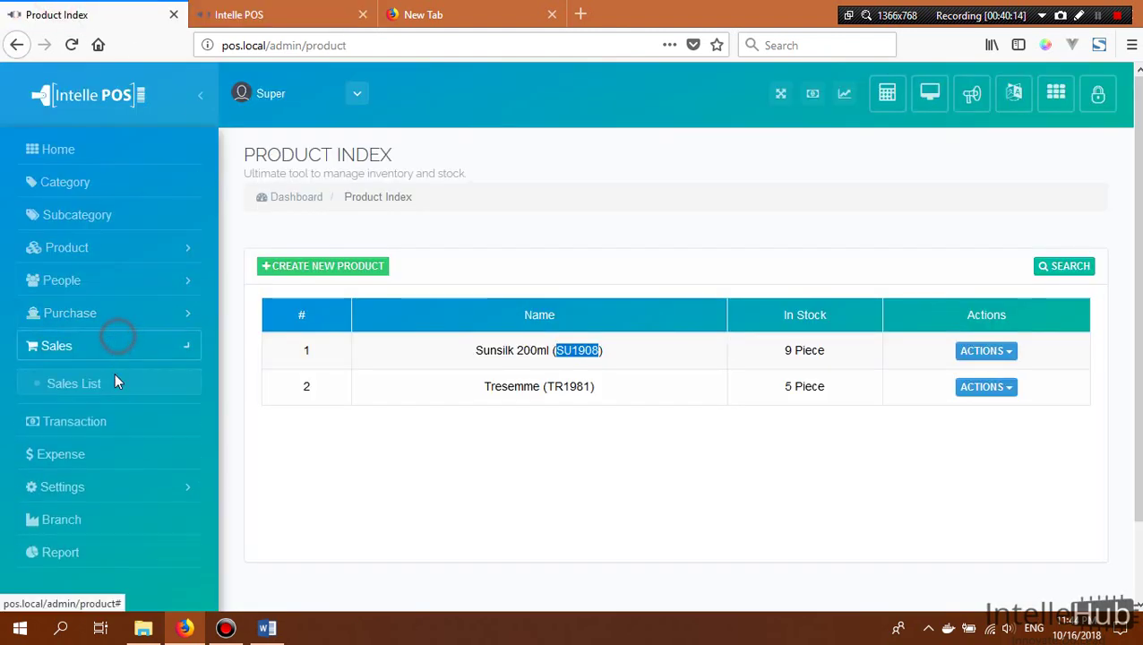
{"action": "left_click", "coordinate": [299, 8]}
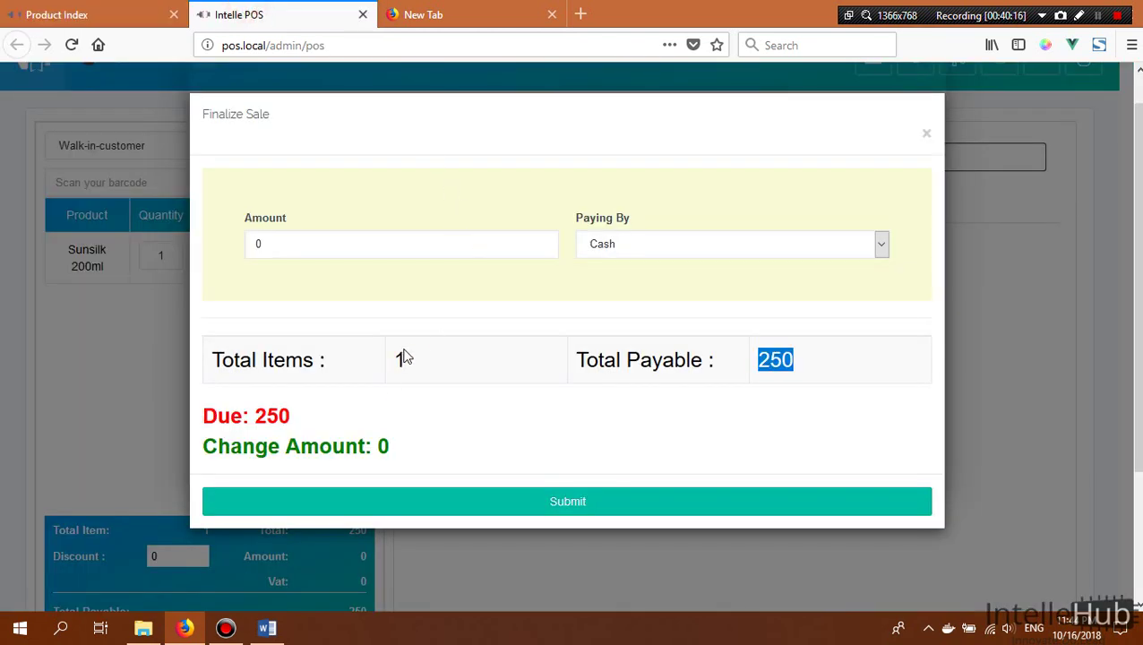
{"action": "left_click", "coordinate": [625, 390]}
Enter 300 as the paid amount with Cash as the method, giving 50 change.
{"action": "left_click", "coordinate": [276, 237]}
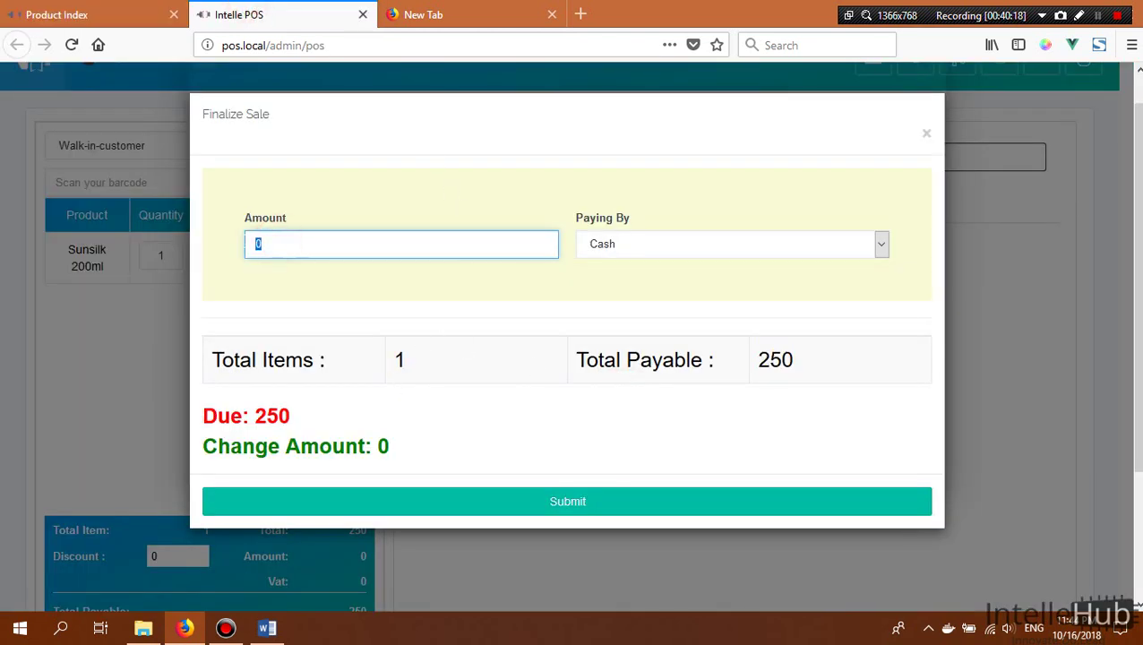
{"action": "type", "text": "300"}
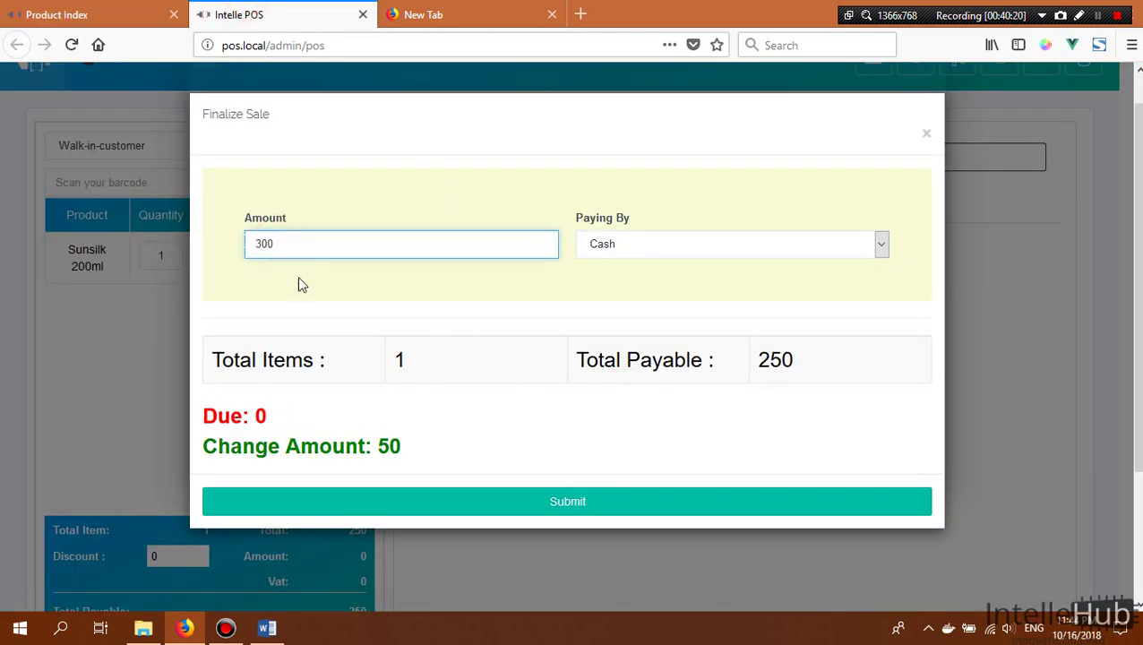
{"action": "left_click", "coordinate": [348, 302]}
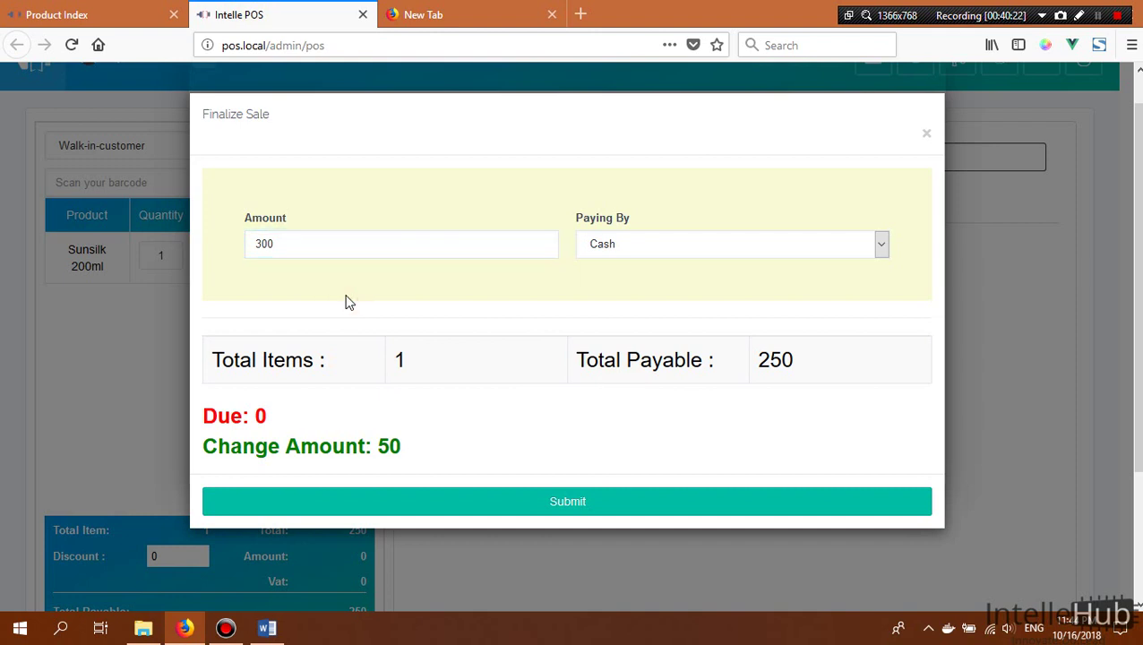
{"action": "left_click", "coordinate": [266, 244]}
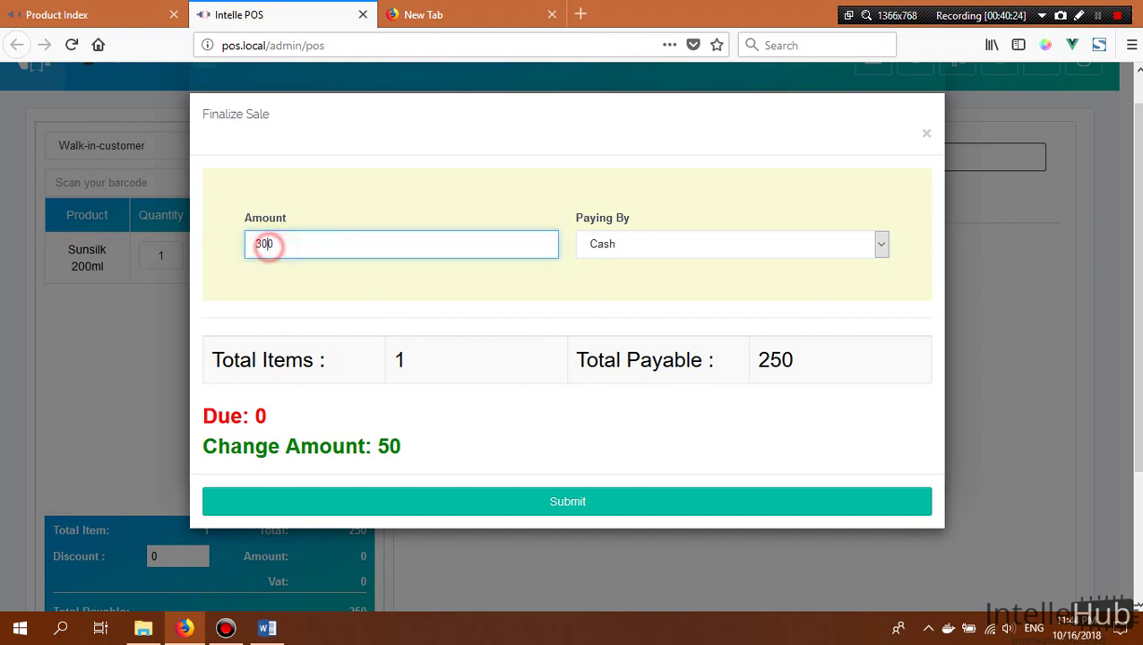
{"action": "left_click", "coordinate": [327, 313]}
{"action": "left_click", "coordinate": [278, 244]}
{"action": "left_click", "coordinate": [294, 311]}
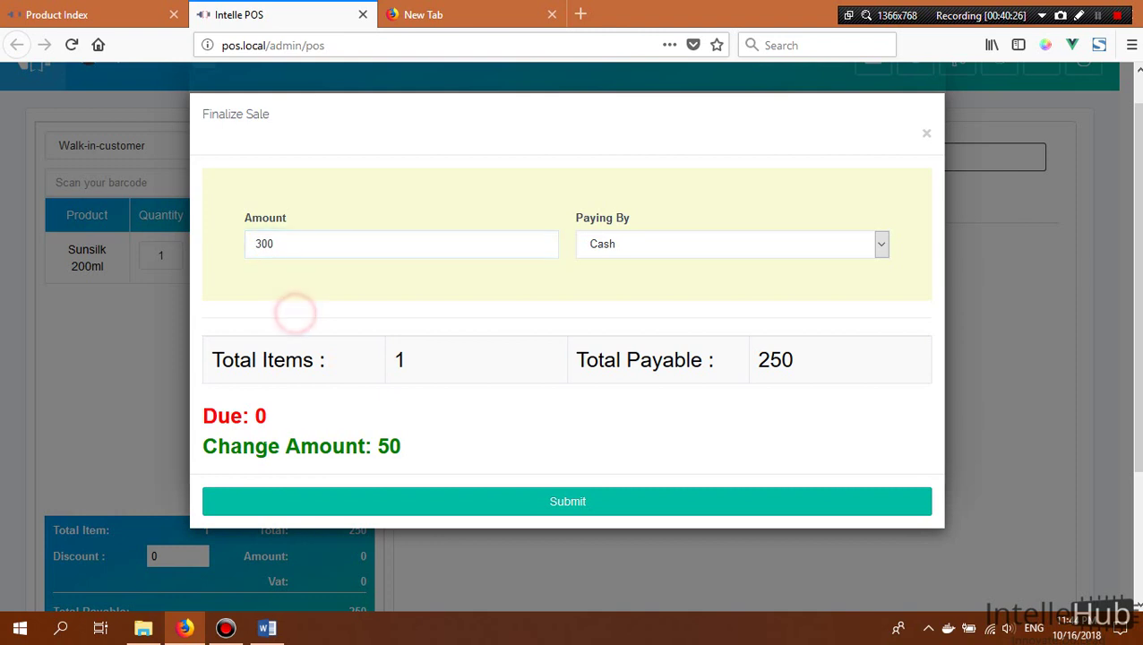
{"action": "left_click_drag", "start_coordinate": [255, 446], "coordinate": [400, 446]}
{"action": "left_click", "coordinate": [390, 447]}
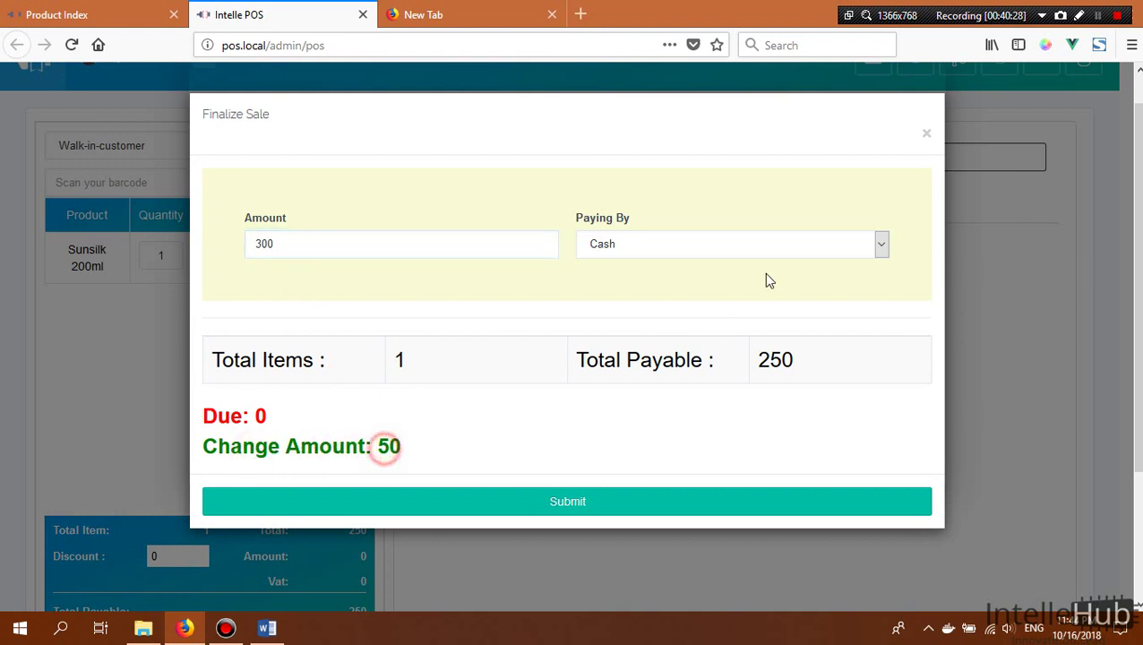
{"action": "left_click", "coordinate": [734, 248]}
{"action": "left_click", "coordinate": [457, 324]}
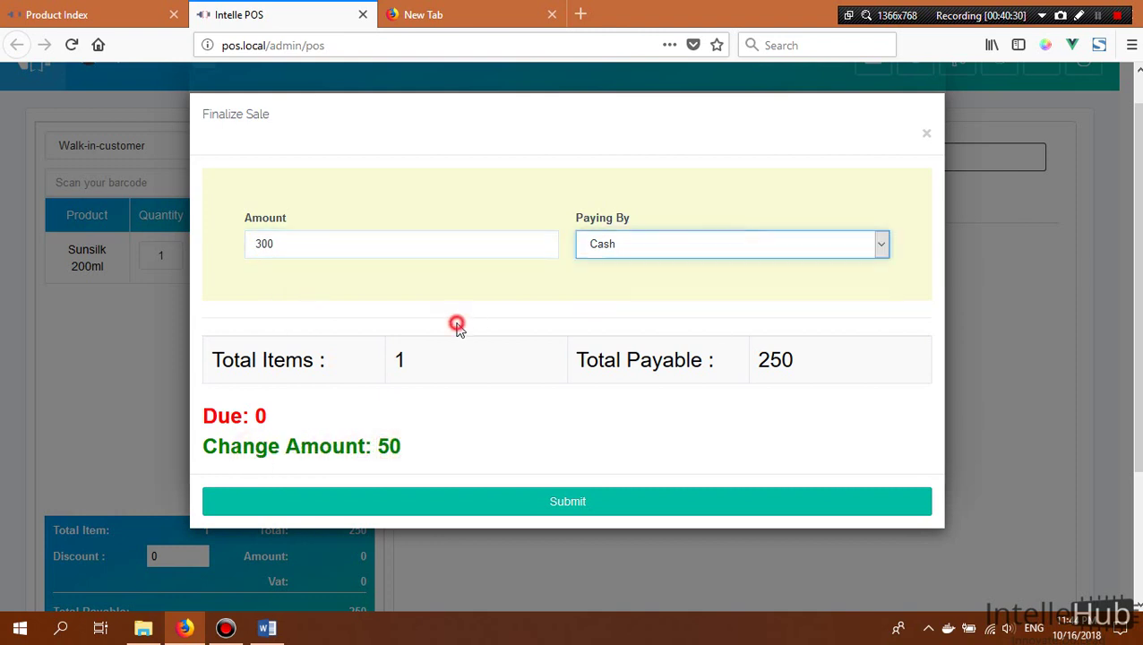
Submit the sale as invoice 2018/10/S-0002, cancel printing, and return to an empty sales screen.
{"action": "left_click", "coordinate": [540, 503]}
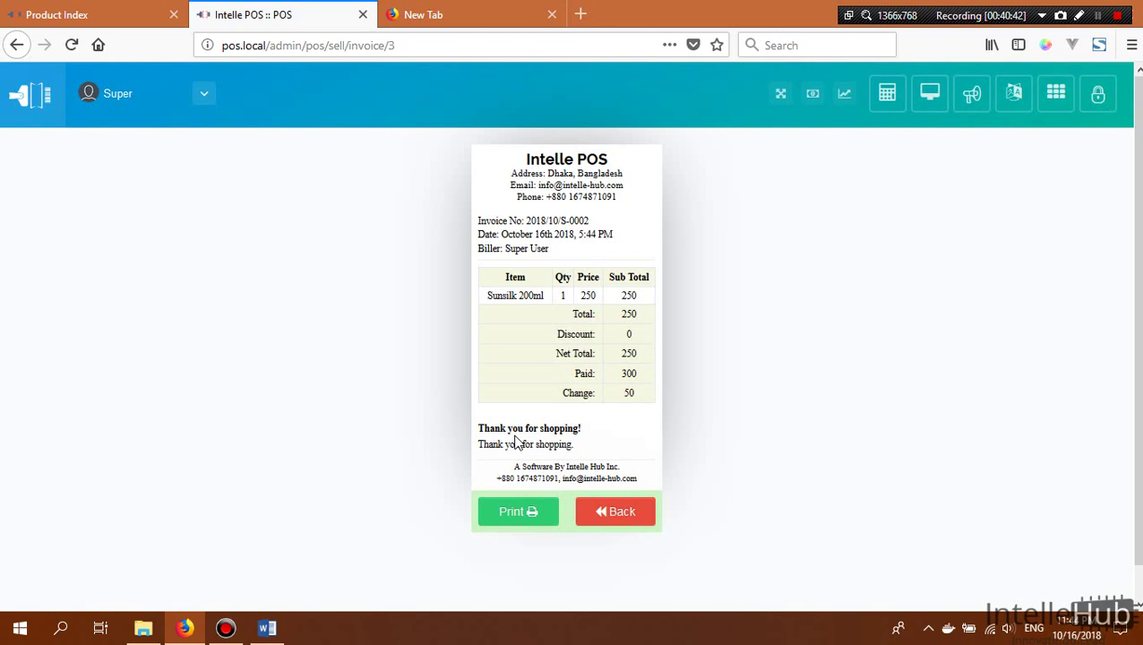
{"action": "scroll", "coordinate": [516, 441], "scroll_direction": "down", "scroll_amount": 1}
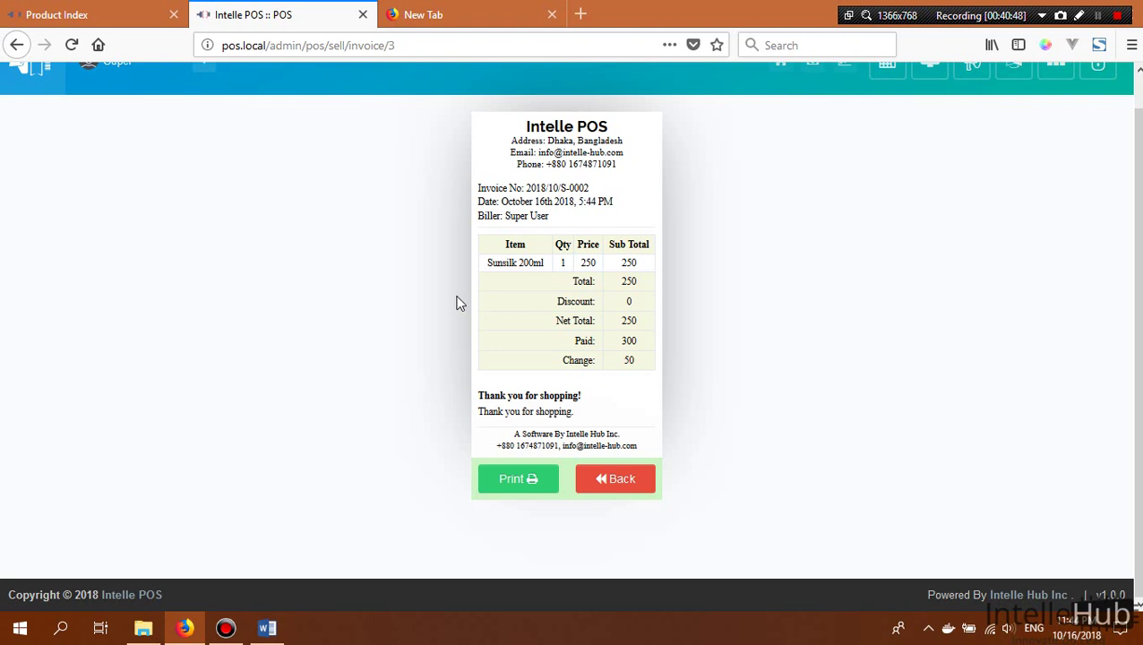
{"action": "left_click", "coordinate": [513, 488]}
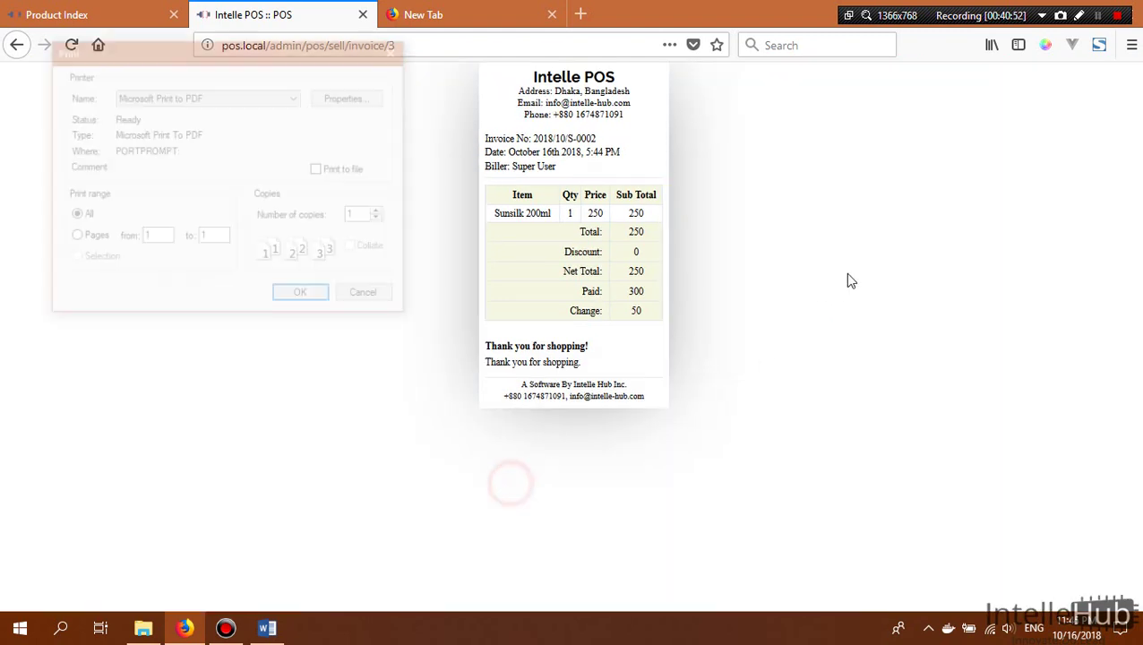
{"action": "left_click", "coordinate": [374, 298]}
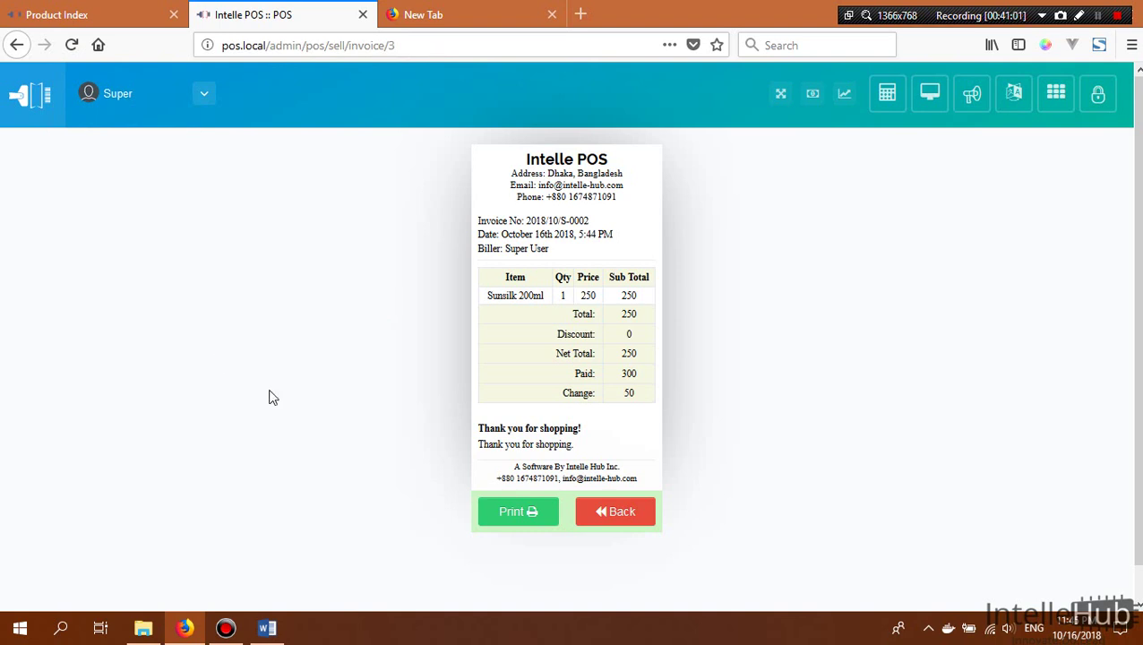
{"action": "left_click", "coordinate": [603, 515]}
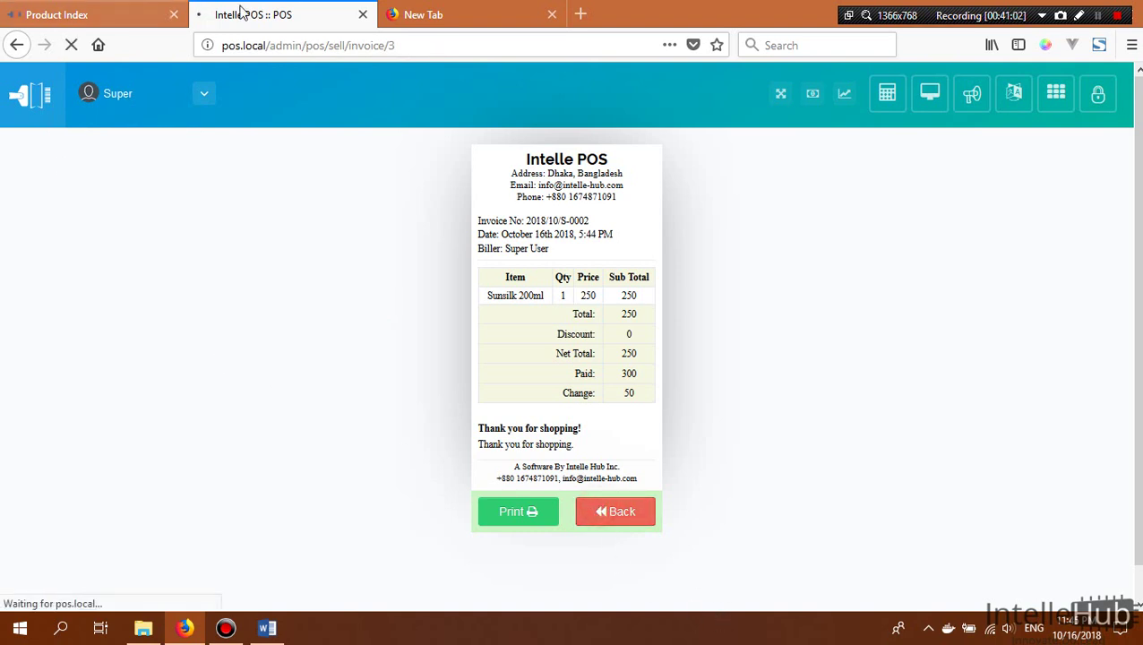
Review the transaction list, noting the newest sale's 250.00 Credit entry.
{"action": "left_click", "coordinate": [362, 16]}
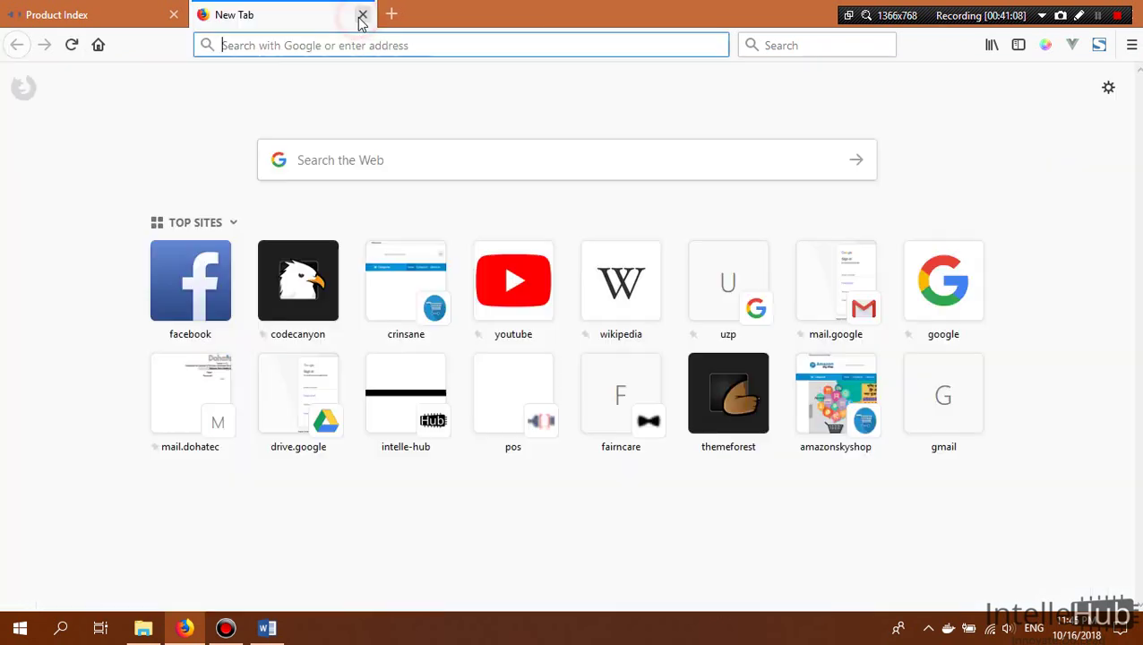
{"action": "left_click", "coordinate": [106, 13]}
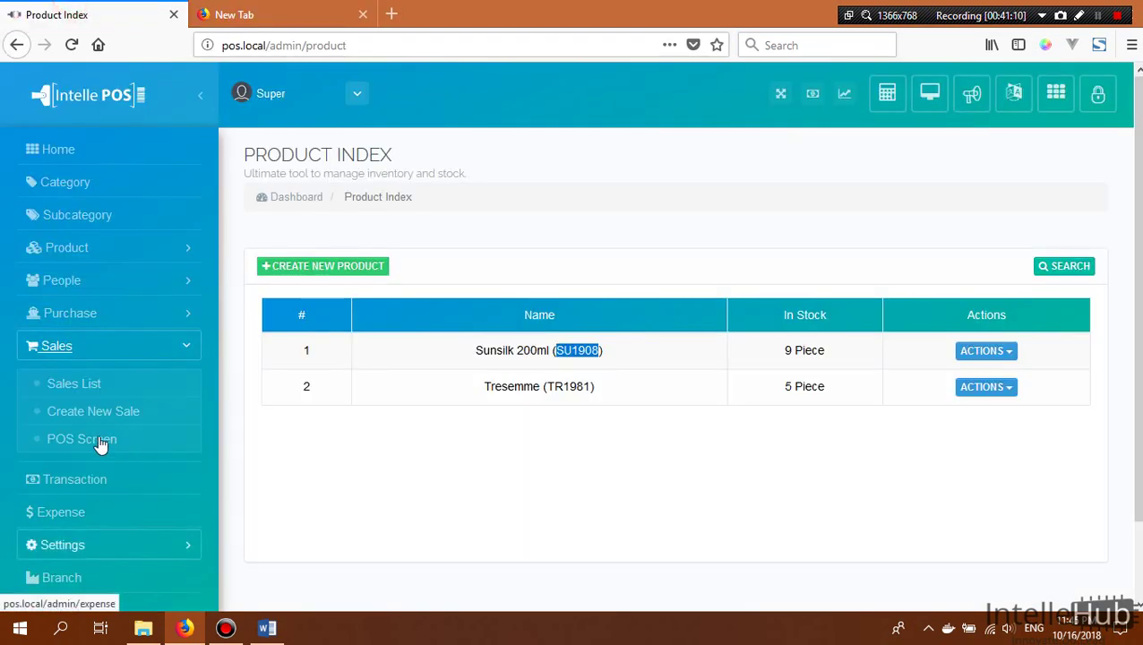
{"action": "left_click", "coordinate": [85, 481]}
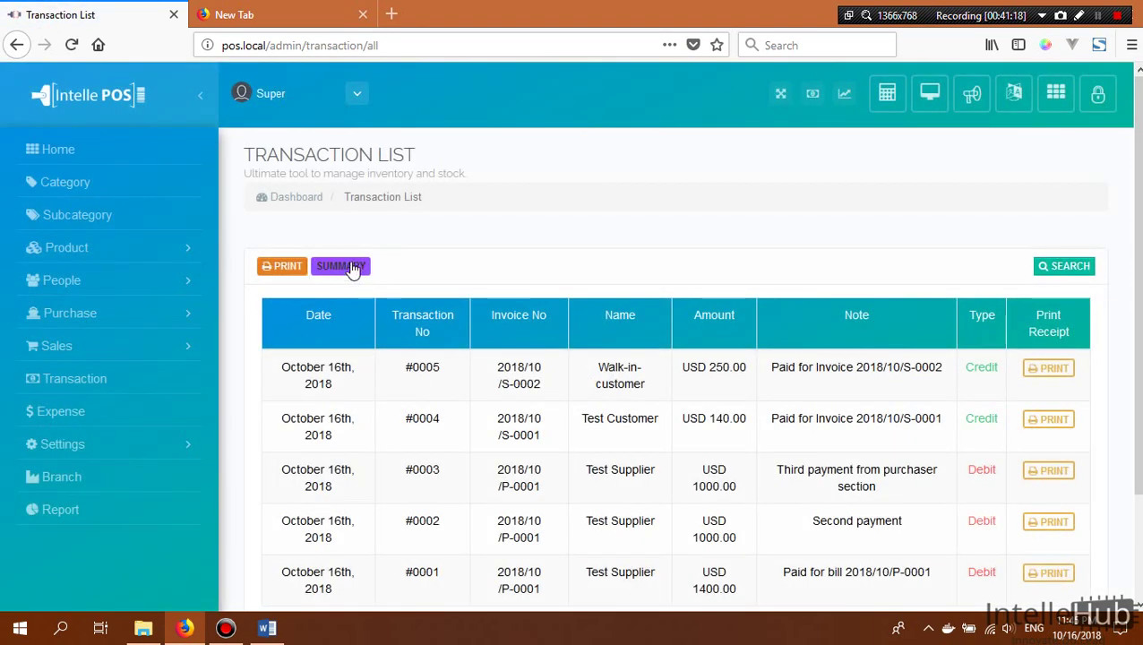
{"action": "left_click", "coordinate": [353, 268]}
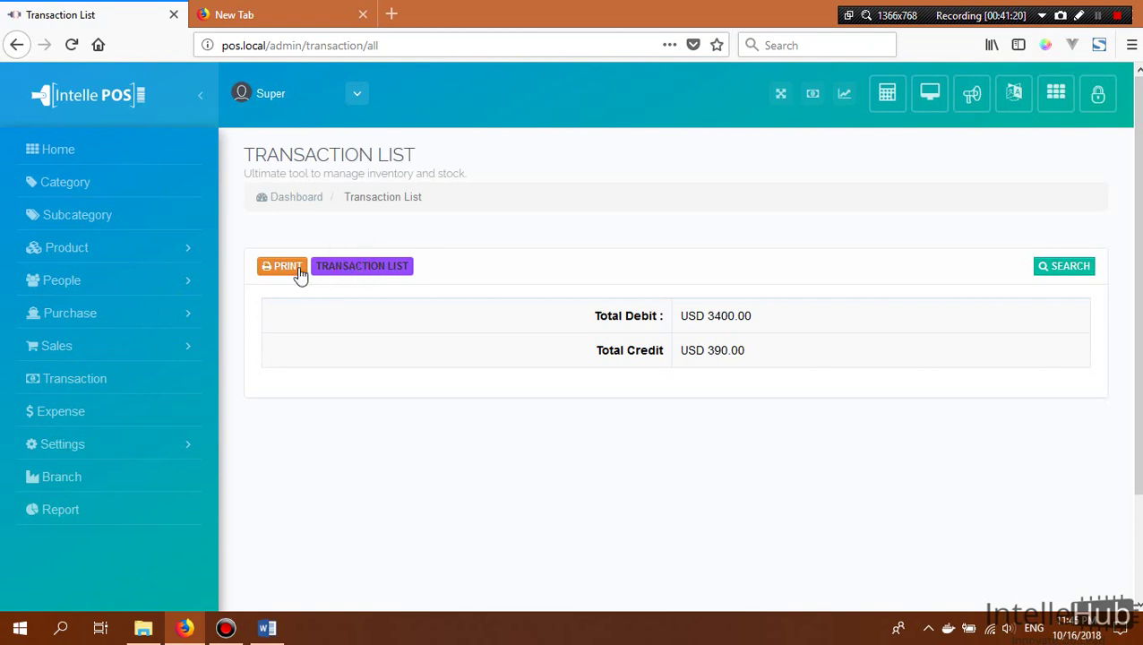
{"action": "left_click", "coordinate": [336, 276]}
{"action": "scroll", "coordinate": [758, 319], "scroll_direction": "down", "scroll_amount": 3}
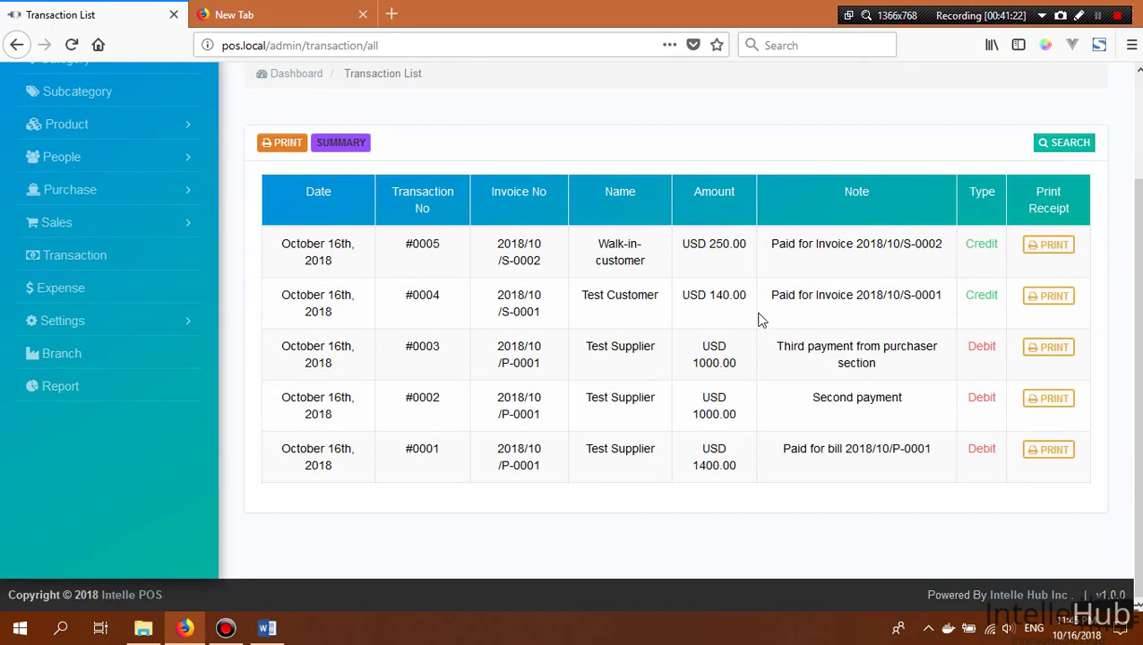
{"action": "left_click_drag", "start_coordinate": [747, 244], "coordinate": [711, 244]}
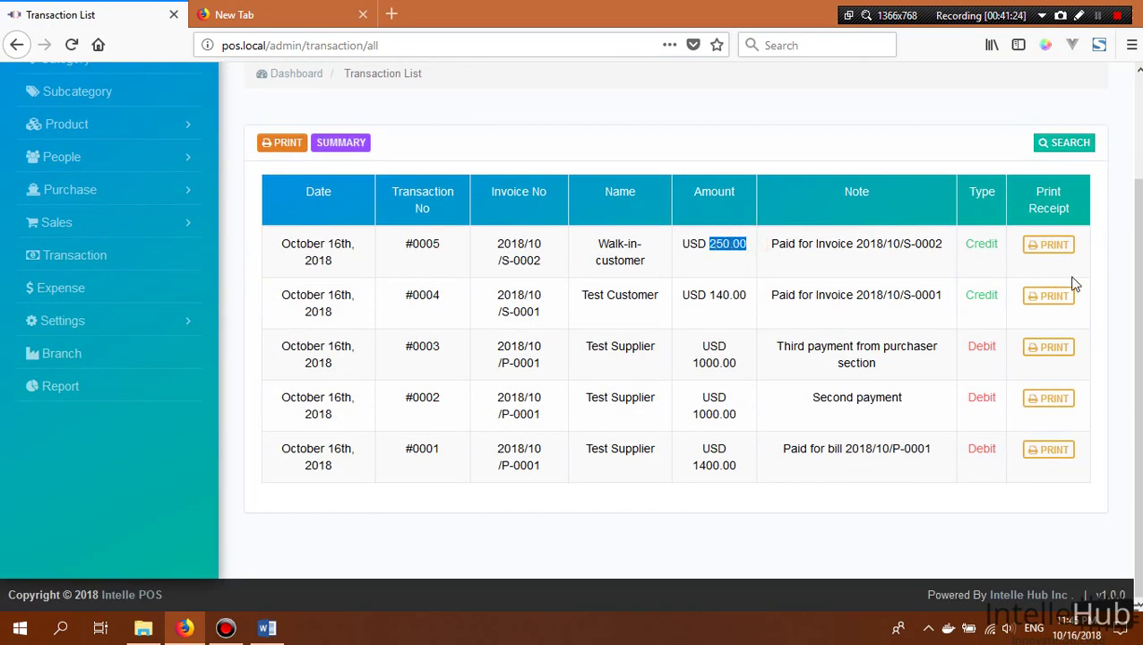
{"action": "double_click", "coordinate": [994, 245]}
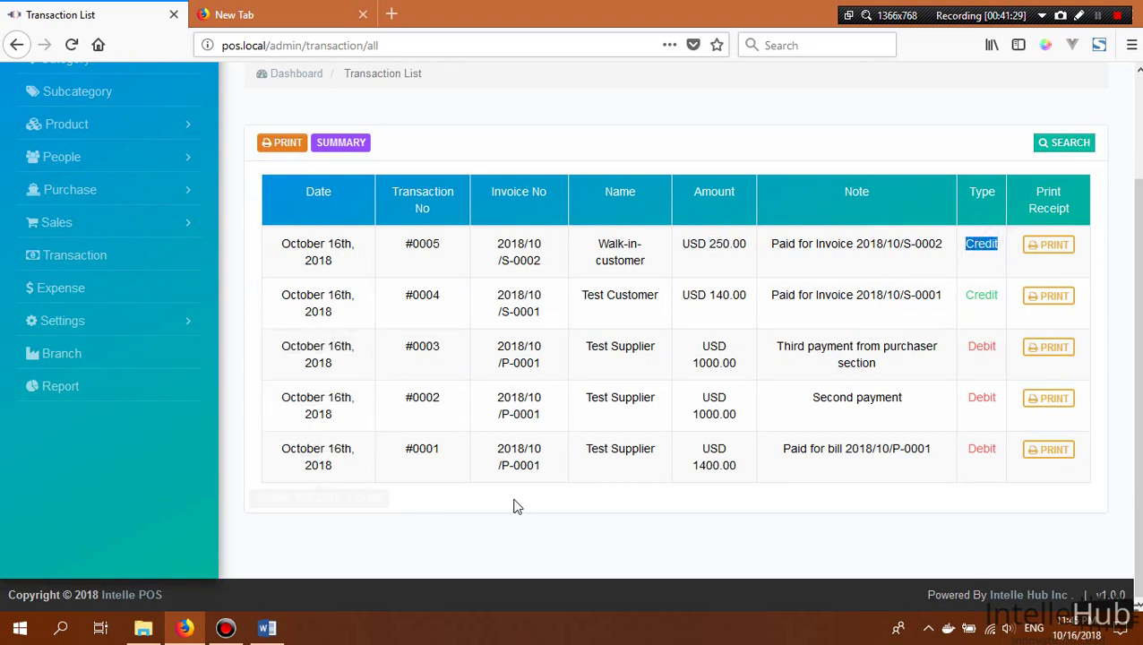
Print a transaction receipt, close its blank tab, and start a new expense from the Expense List.
{"action": "left_click", "coordinate": [1046, 252]}
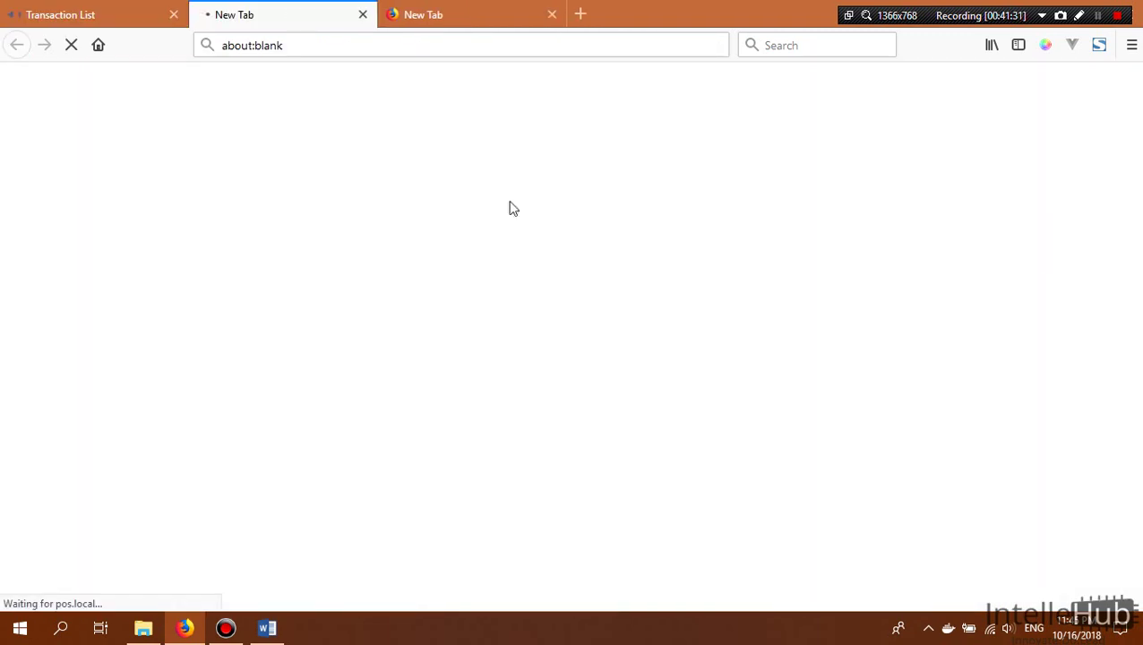
{"action": "left_click", "coordinate": [362, 16]}
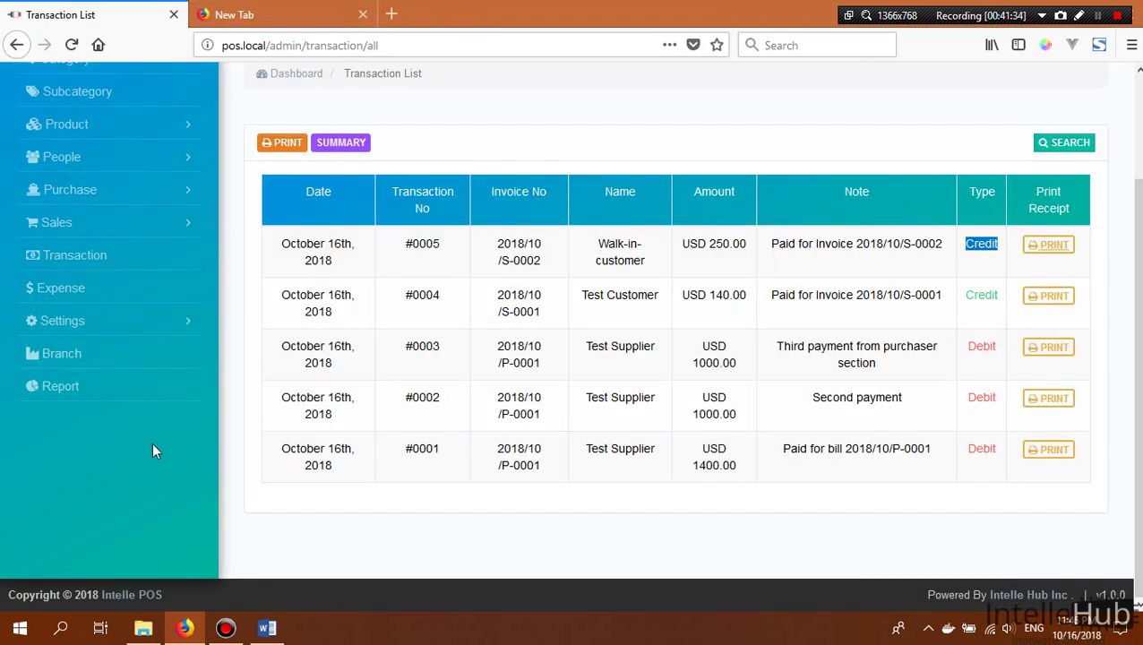
{"action": "left_click", "coordinate": [62, 289]}
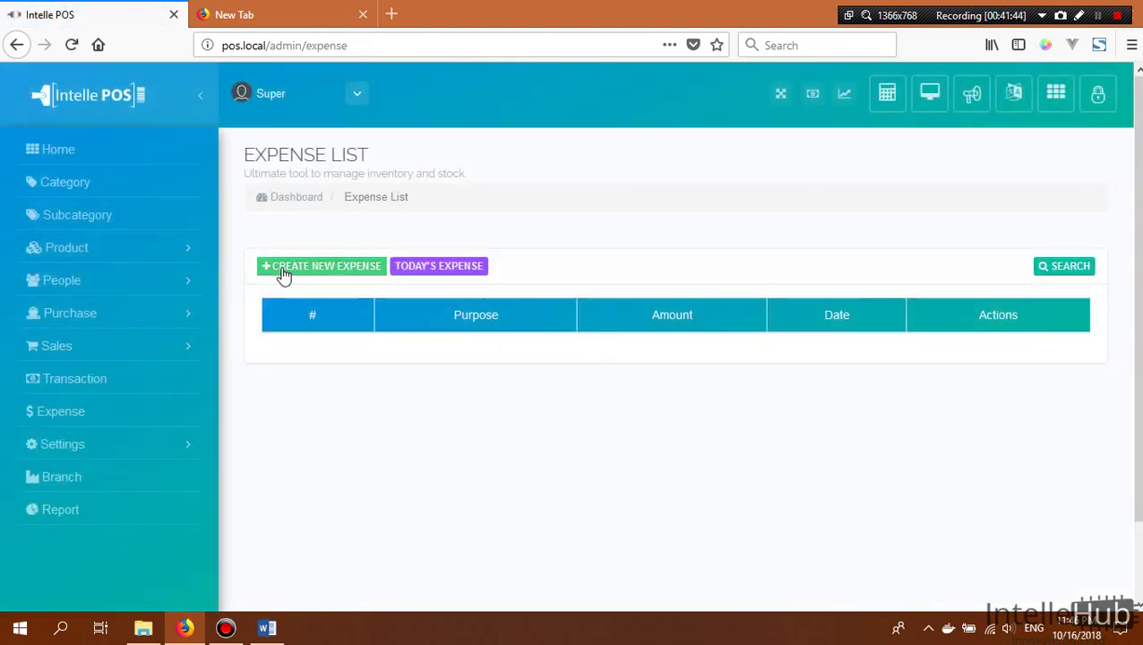
{"action": "left_click", "coordinate": [324, 267]}
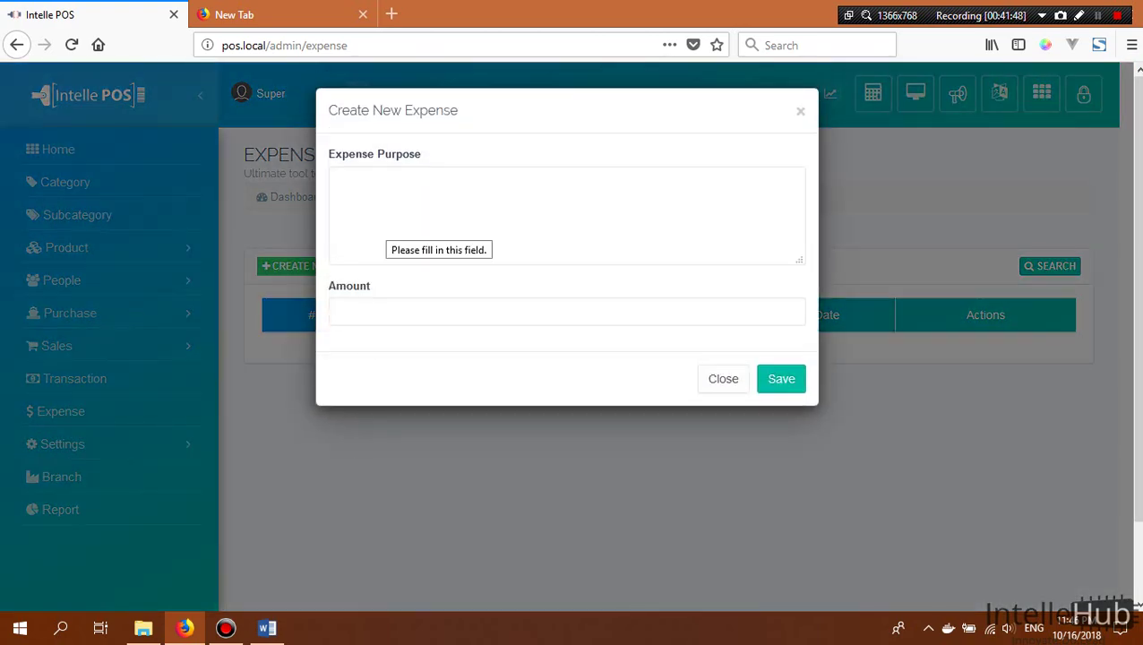
Save a new expense with purpose 'Tea' and amount 10.
{"action": "left_click", "coordinate": [386, 222]}
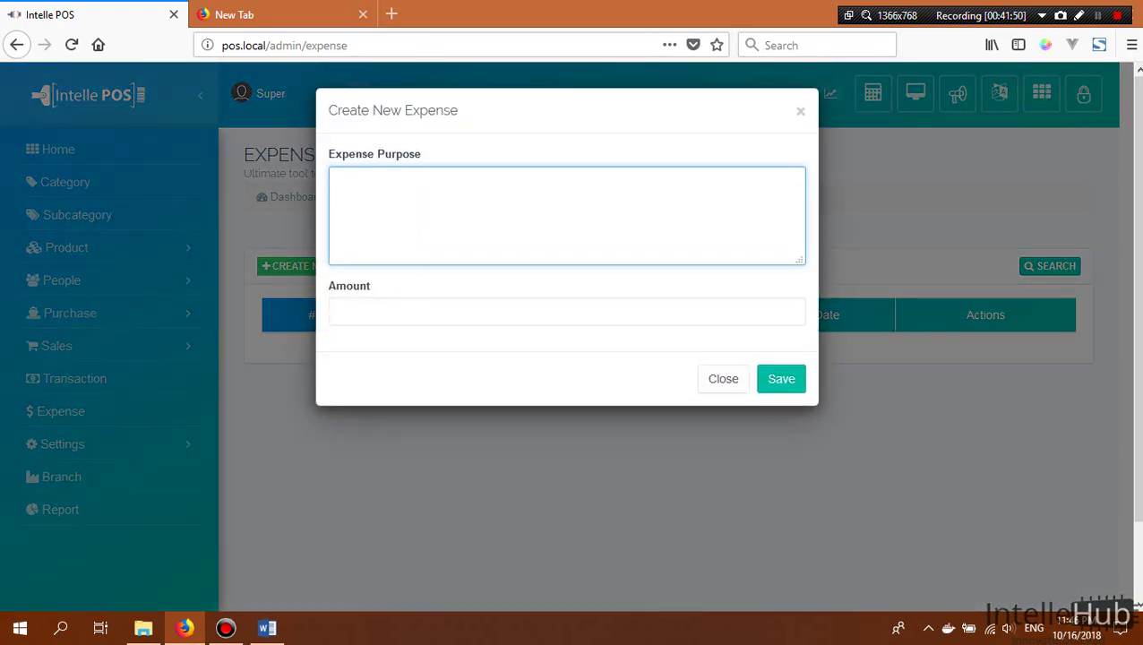
{"action": "left_click", "coordinate": [394, 311]}
{"action": "left_click", "coordinate": [492, 173]}
{"action": "left_click", "coordinate": [362, 315]}
{"action": "type", "text": "10"}
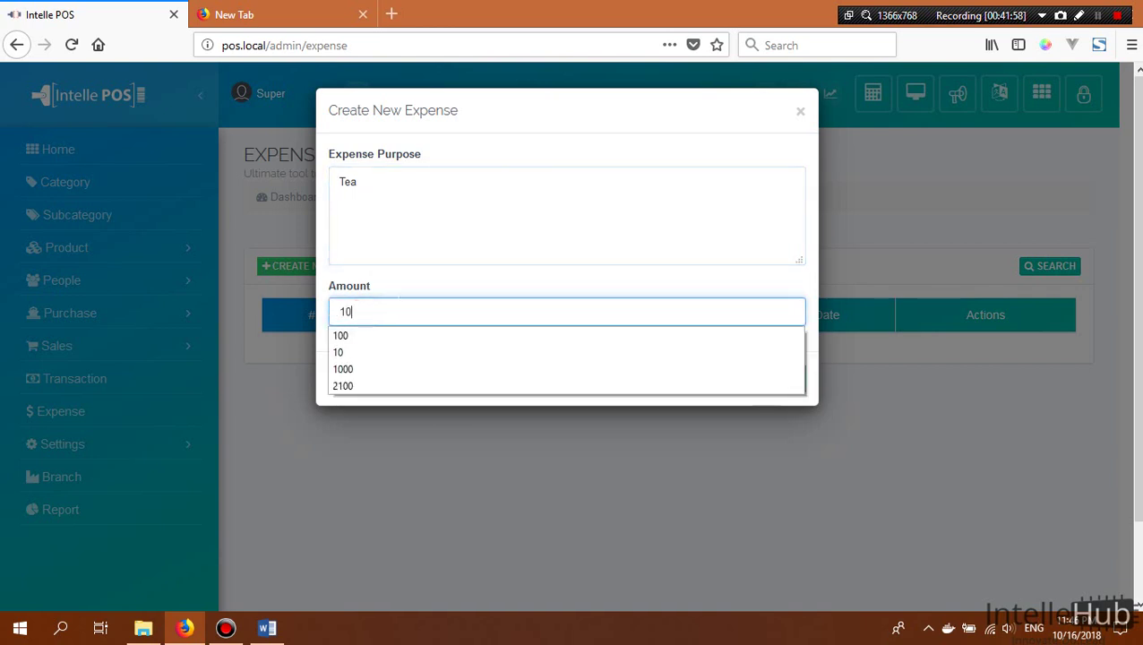
{"action": "left_click", "coordinate": [421, 295]}
{"action": "left_click", "coordinate": [794, 387]}
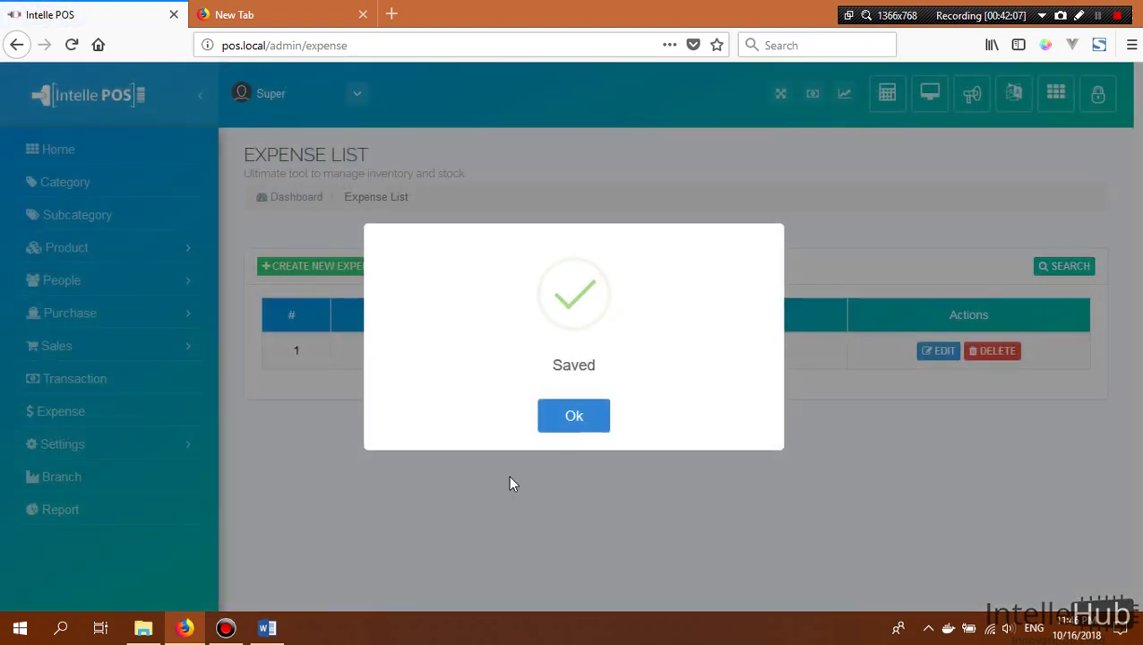
Dismiss the Saved notice, check cash on hand at -2920TK, and open the Purchase List.
{"action": "left_click", "coordinate": [574, 416]}
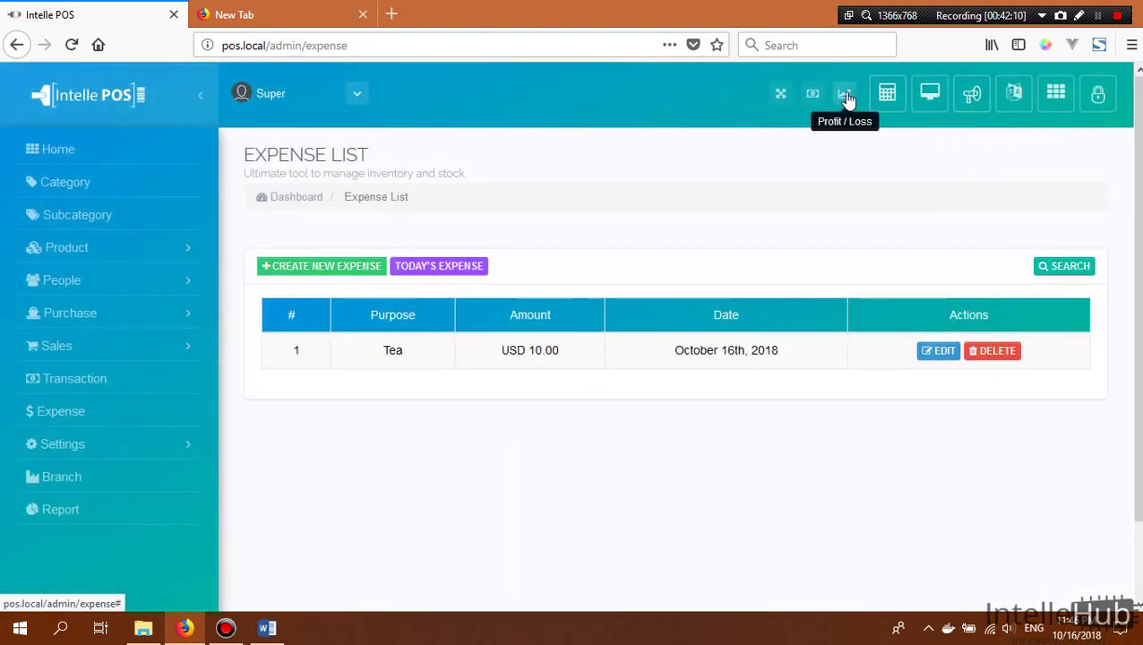
{"action": "left_click", "coordinate": [815, 97]}
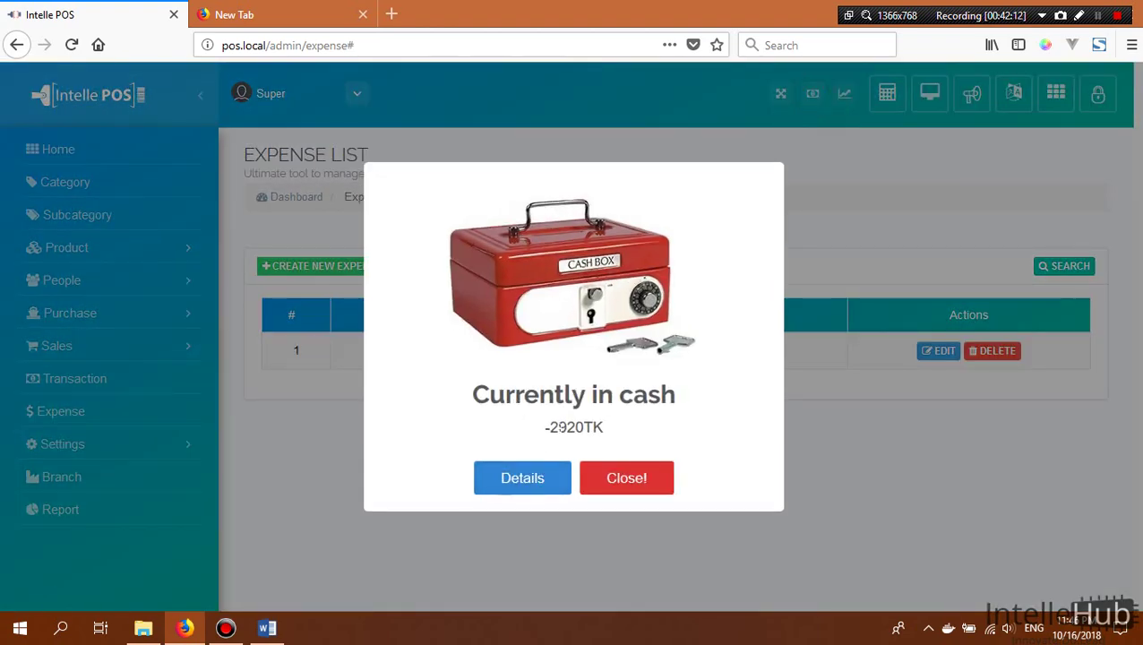
{"action": "left_click_drag", "start_coordinate": [550, 428], "coordinate": [575, 429]}
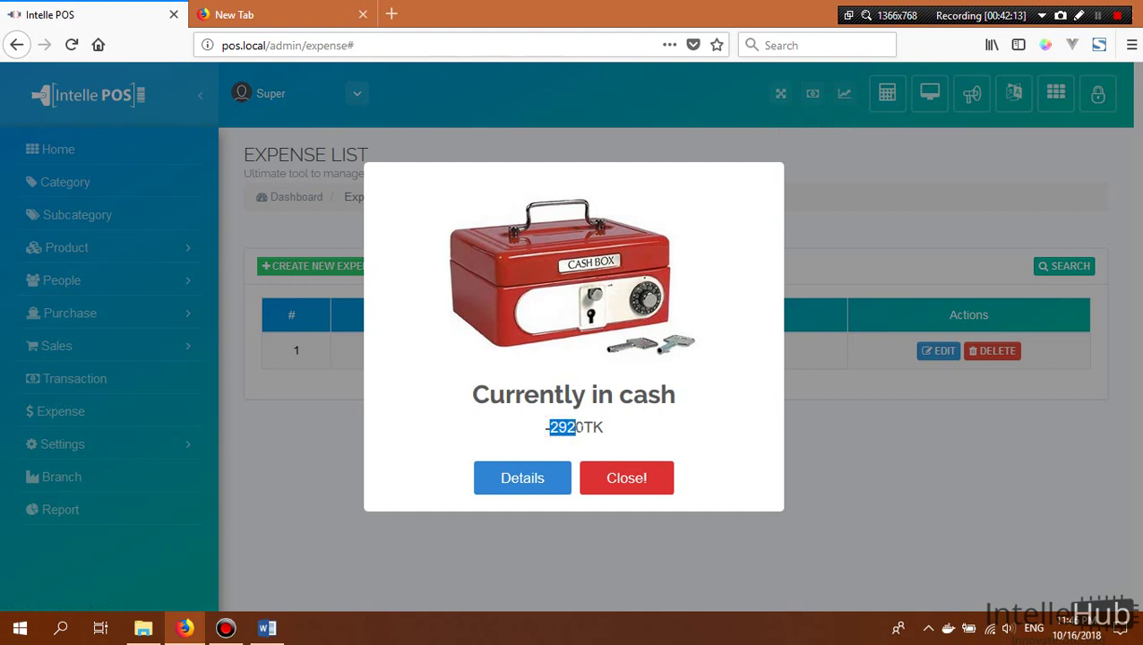
{"action": "left_click", "coordinate": [612, 478]}
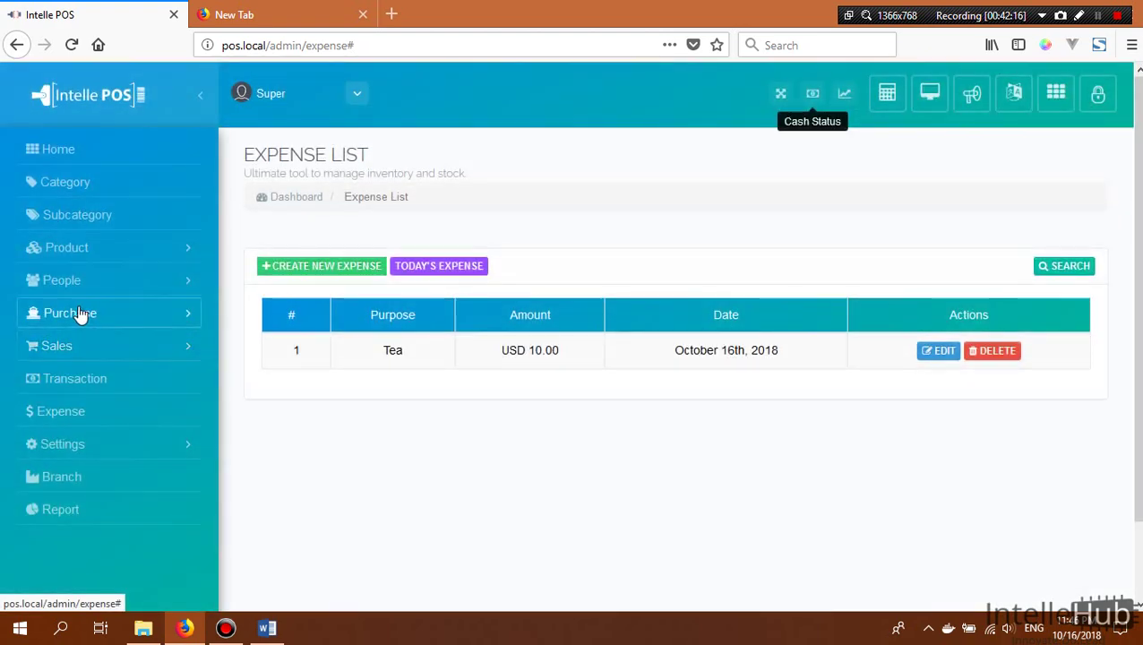
{"action": "left_click", "coordinate": [72, 315]}
{"action": "left_click", "coordinate": [94, 355]}
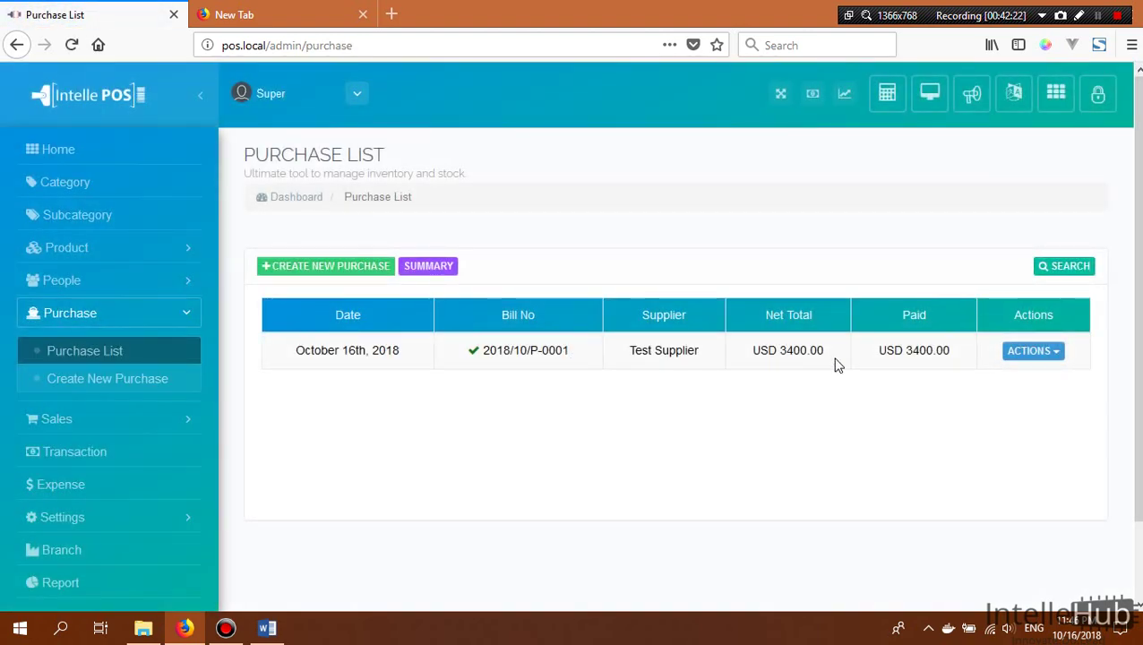
Open bill 2018/10/P-0001's details and view its payment history of three cash payments.
{"action": "left_click_drag", "start_coordinate": [911, 352], "coordinate": [1016, 365]}
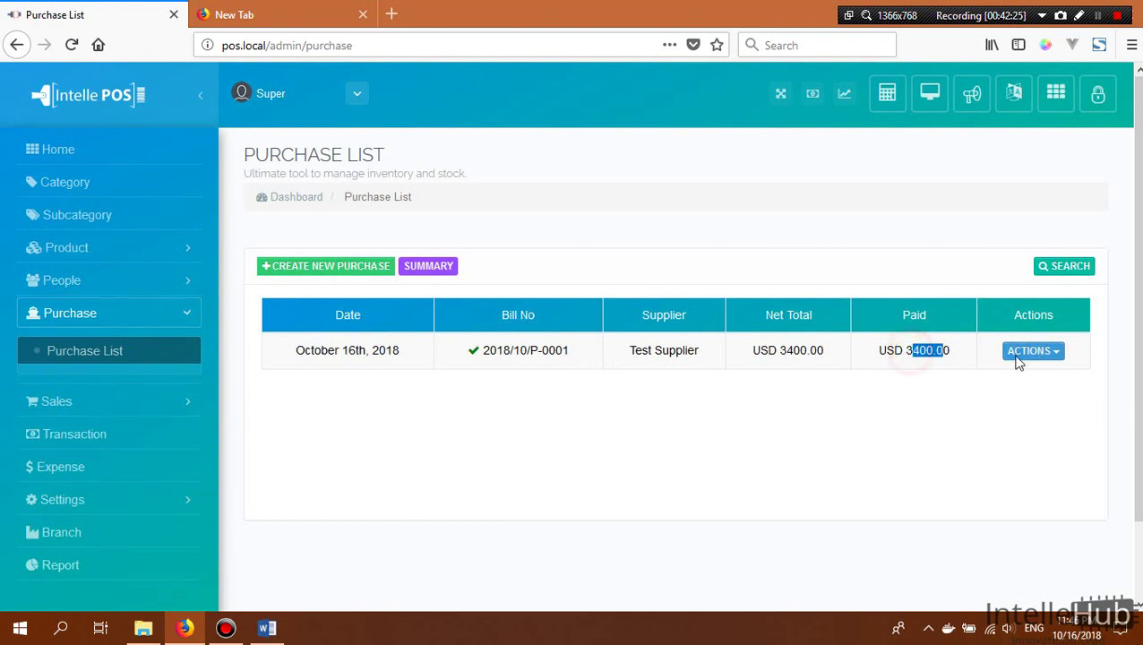
{"action": "left_click", "coordinate": [1035, 357]}
{"action": "left_click", "coordinate": [990, 386]}
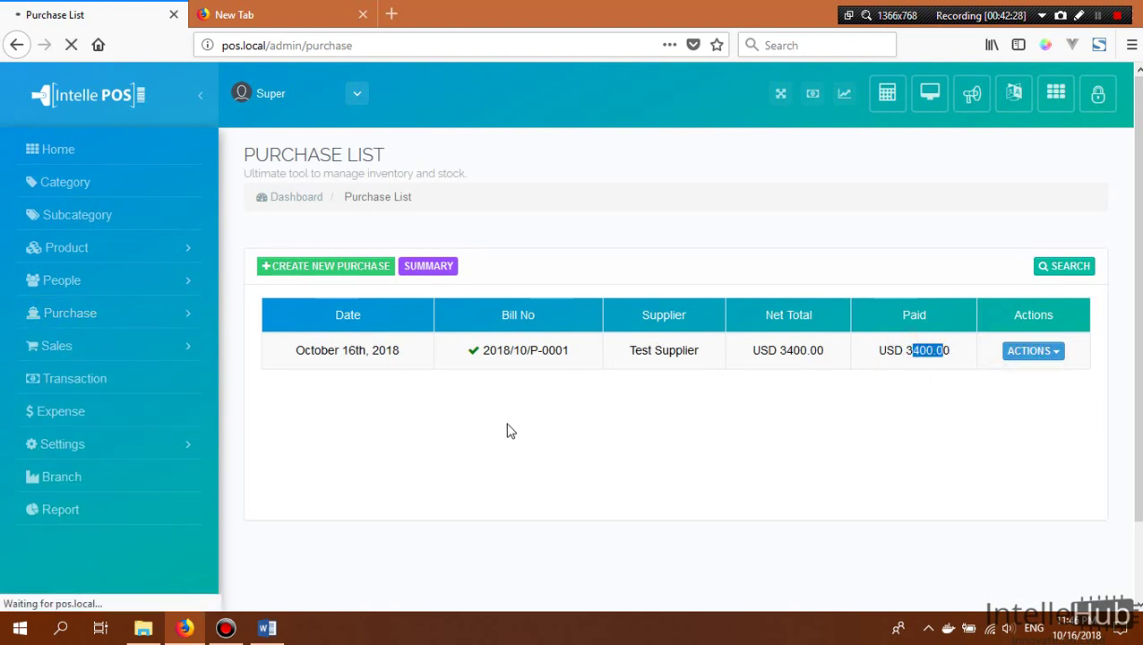
{"action": "scroll", "coordinate": [357, 443], "scroll_direction": "down", "scroll_amount": 3}
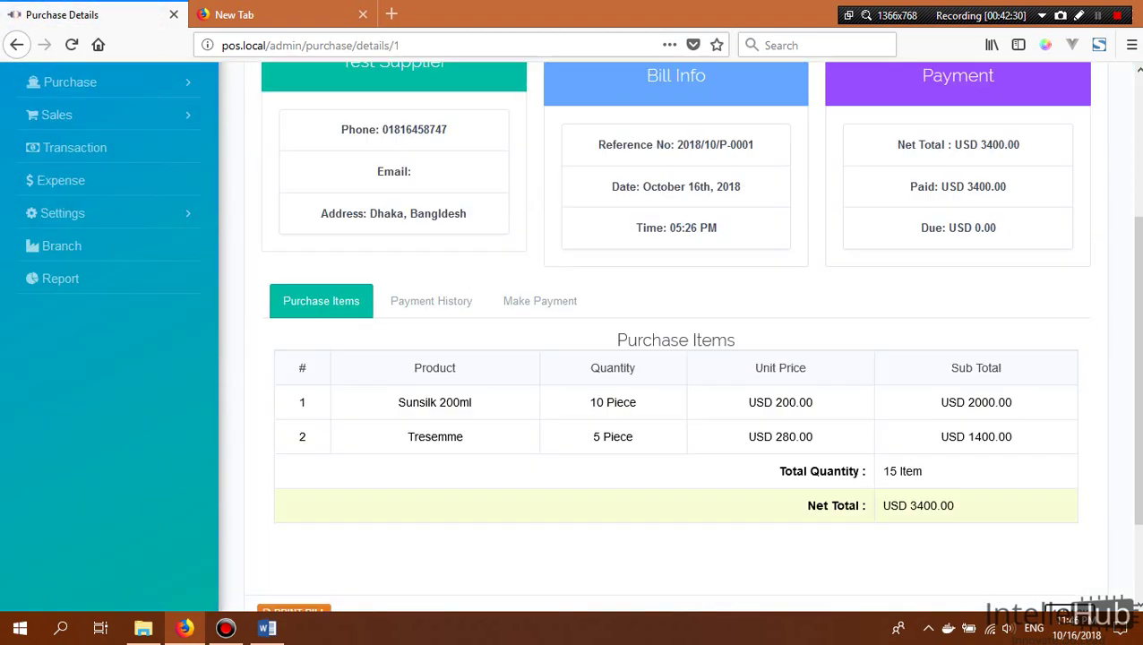
{"action": "scroll", "coordinate": [365, 439], "scroll_direction": "down", "scroll_amount": 1}
{"action": "scroll", "coordinate": [403, 359], "scroll_direction": "up", "scroll_amount": 1}
{"action": "left_click", "coordinate": [431, 268]}
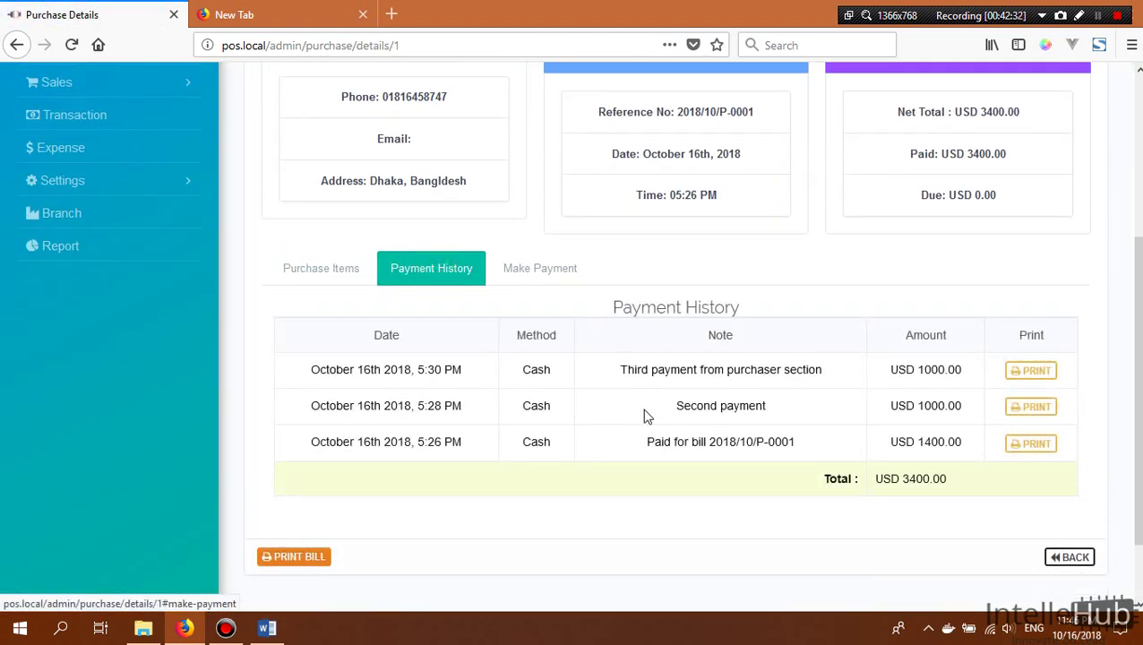
{"action": "double_click", "coordinate": [535, 370]}
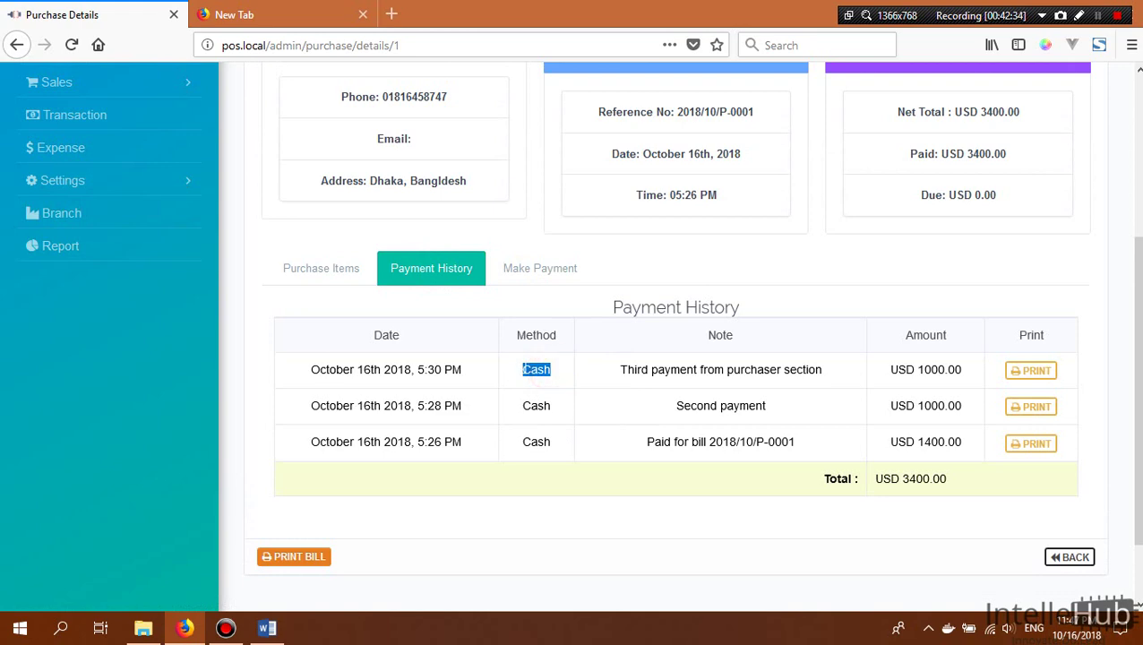
{"action": "scroll", "coordinate": [445, 457], "scroll_direction": "up", "scroll_amount": 3}
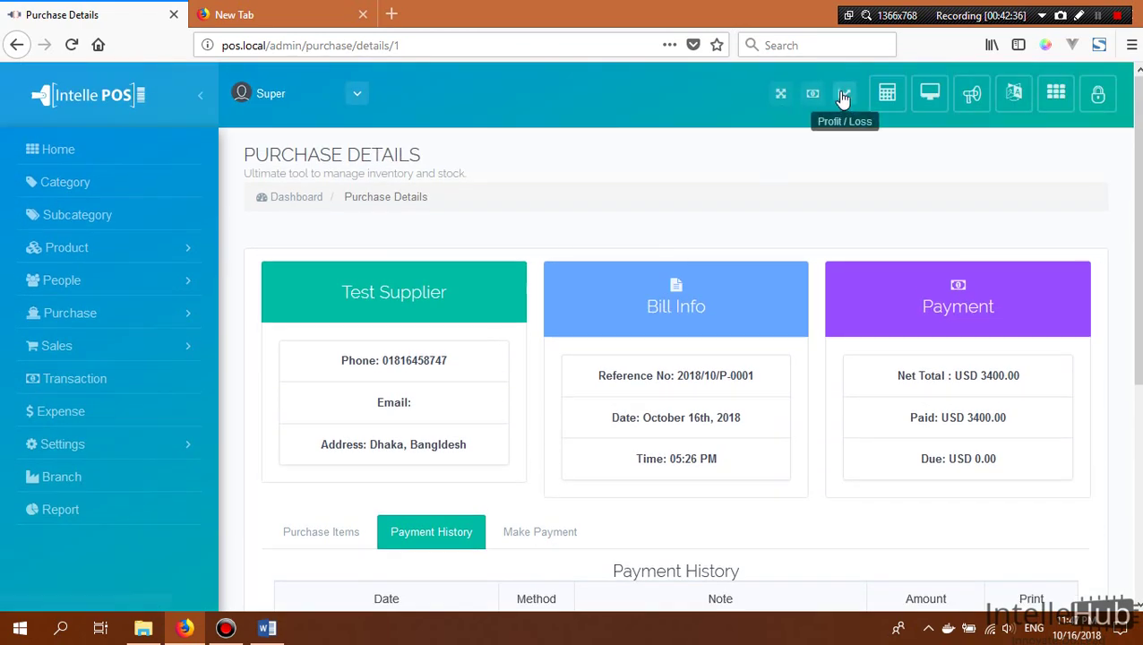
Check the current cash balance, then go to the Report page.
{"action": "left_click", "coordinate": [812, 98]}
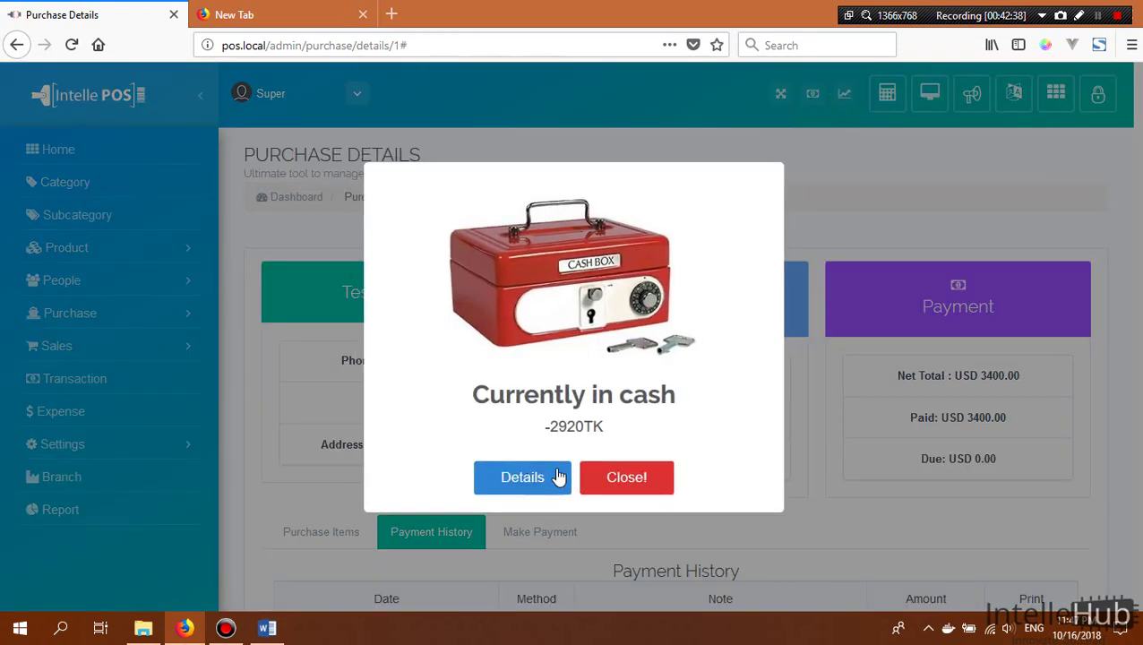
{"action": "left_click", "coordinate": [614, 482]}
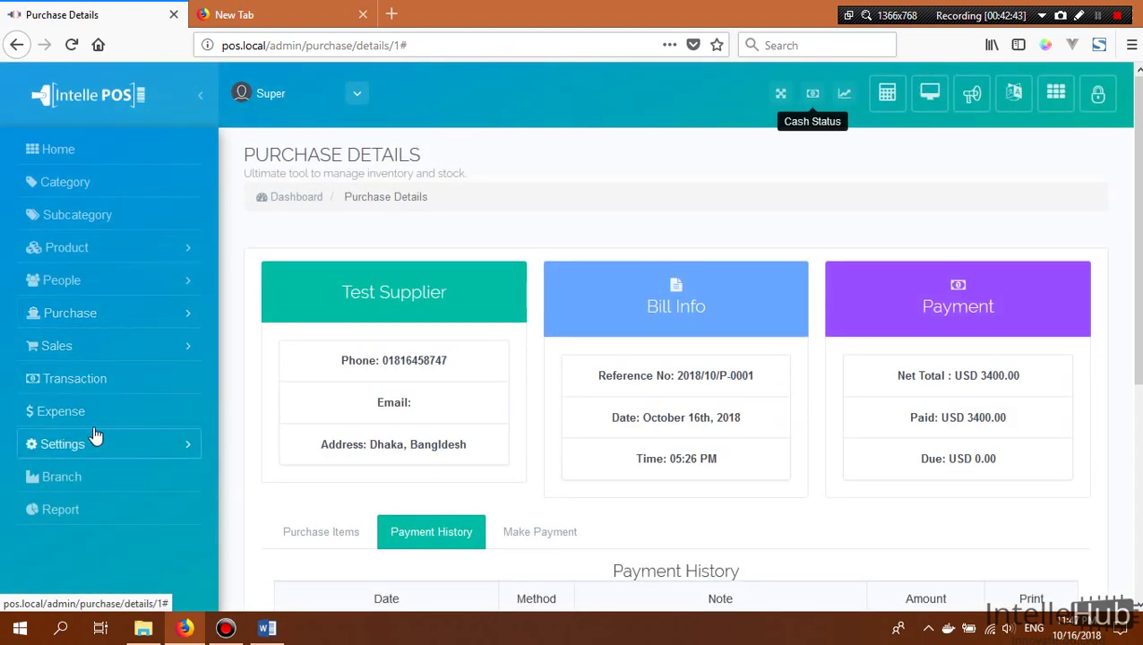
{"action": "scroll", "coordinate": [87, 447], "scroll_direction": "down", "scroll_amount": 4}
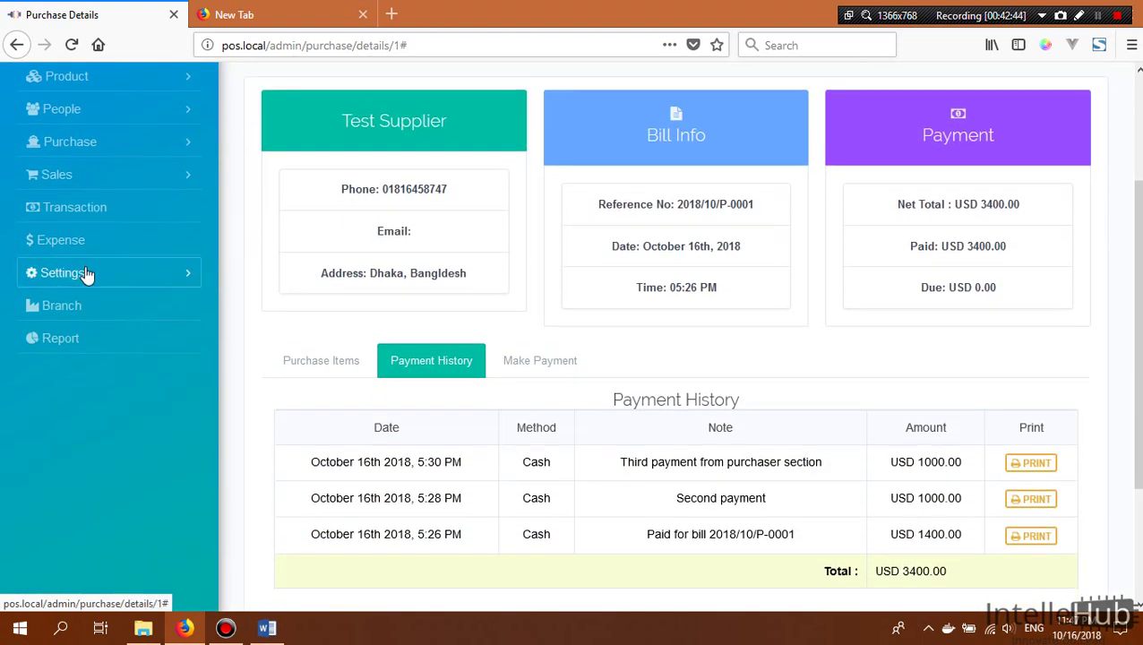
{"action": "left_click", "coordinate": [67, 341]}
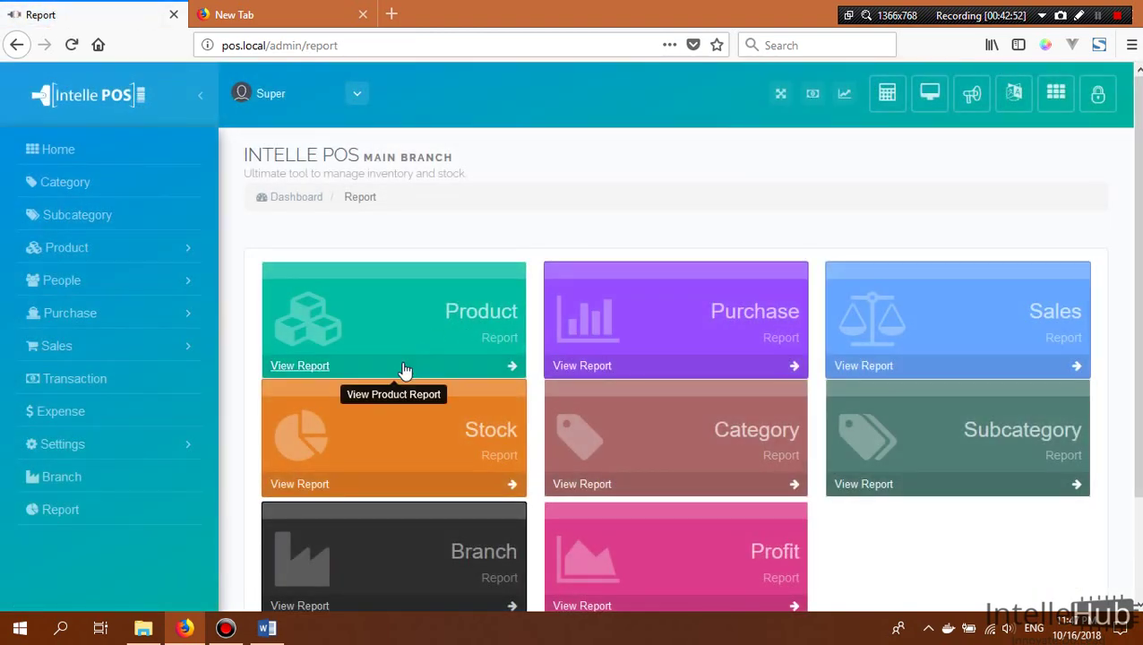
Generate a Product Report for Sunsilk 200ml starting 2018-10-16.
{"action": "scroll", "coordinate": [403, 368], "scroll_direction": "down", "scroll_amount": 2}
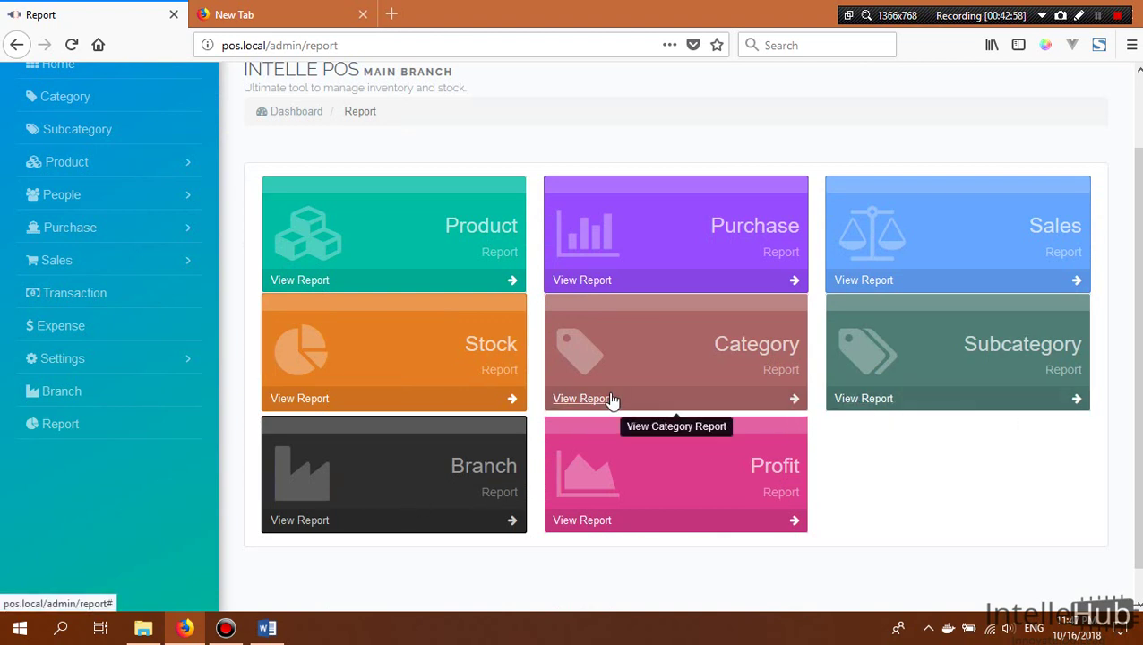
{"action": "left_click", "coordinate": [350, 285]}
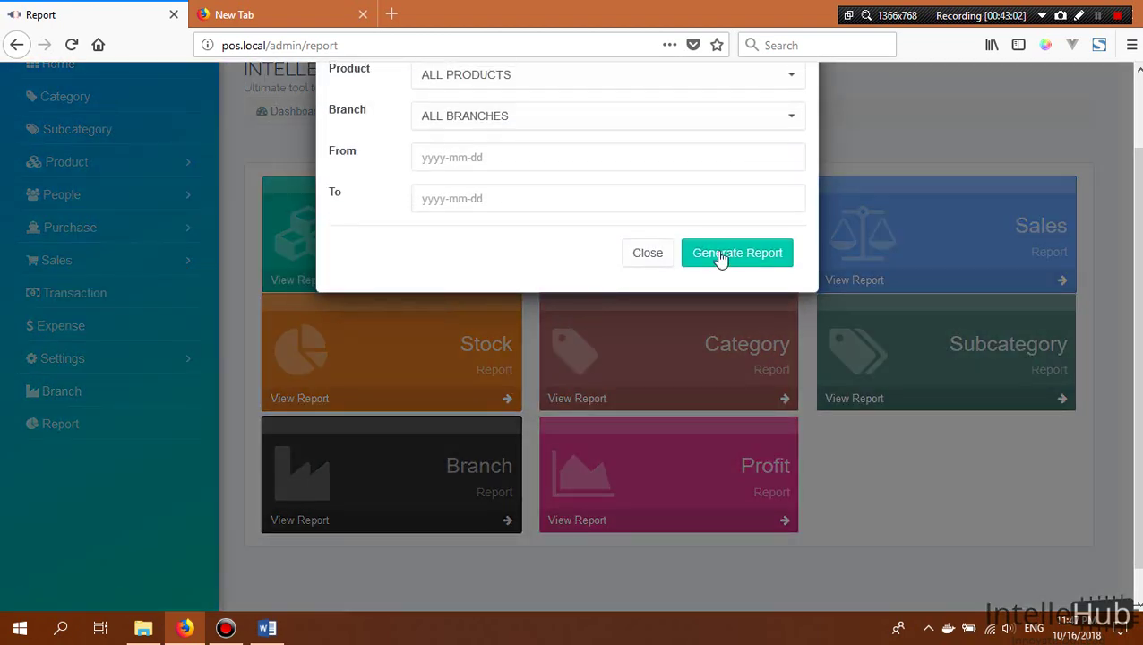
{"action": "scroll", "coordinate": [582, 256], "scroll_direction": "up", "scroll_amount": 2}
{"action": "left_click", "coordinate": [530, 160]}
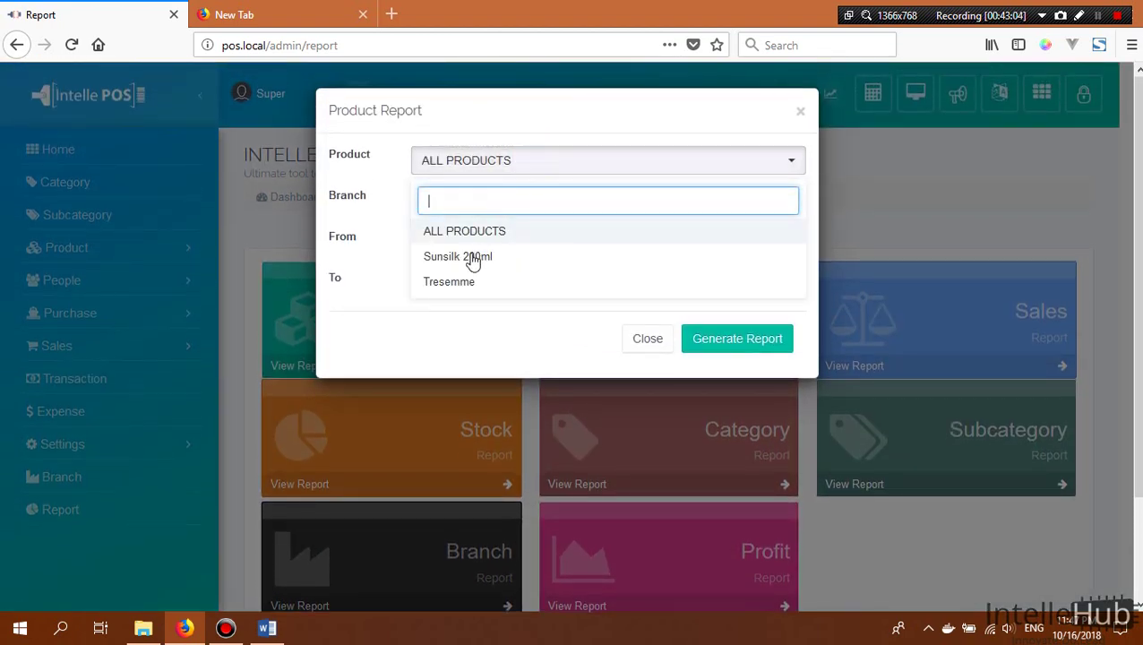
{"action": "left_click", "coordinate": [458, 257]}
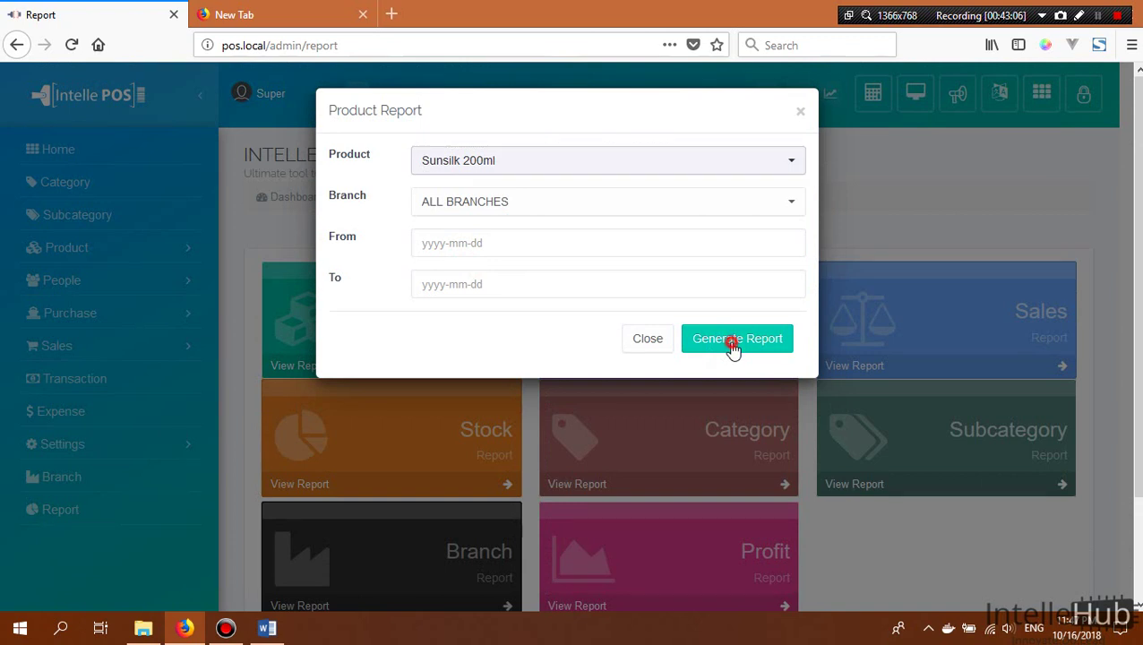
{"action": "left_click", "coordinate": [731, 344]}
{"action": "left_click", "coordinate": [429, 249]}
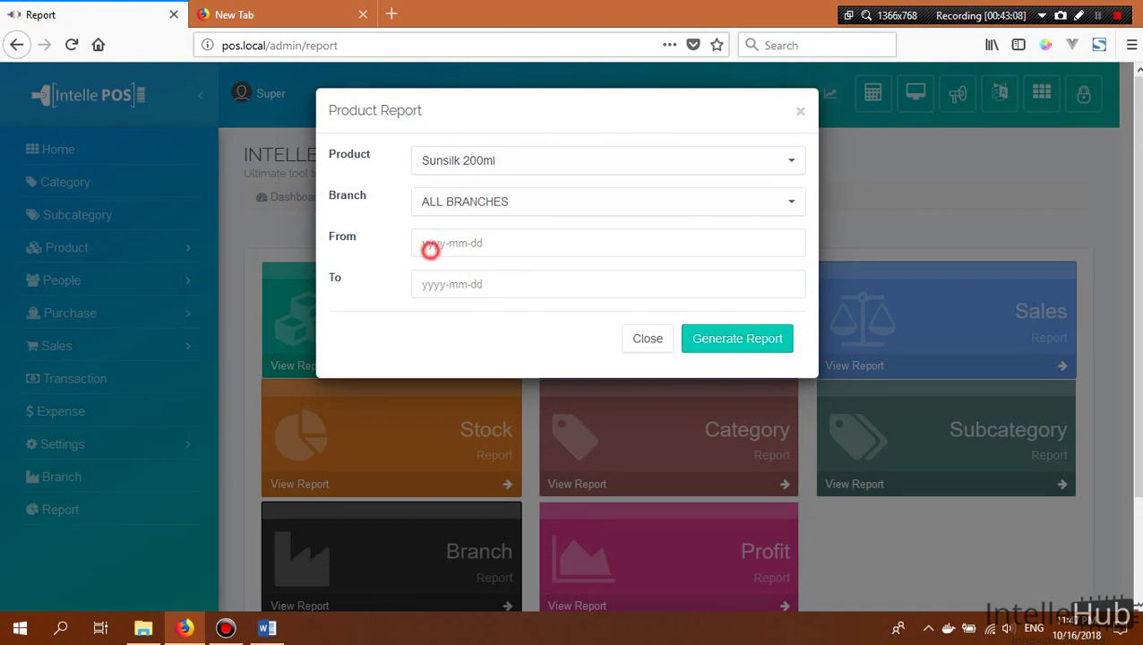
{"action": "left_click", "coordinate": [346, 290]}
{"action": "left_click", "coordinate": [760, 338]}
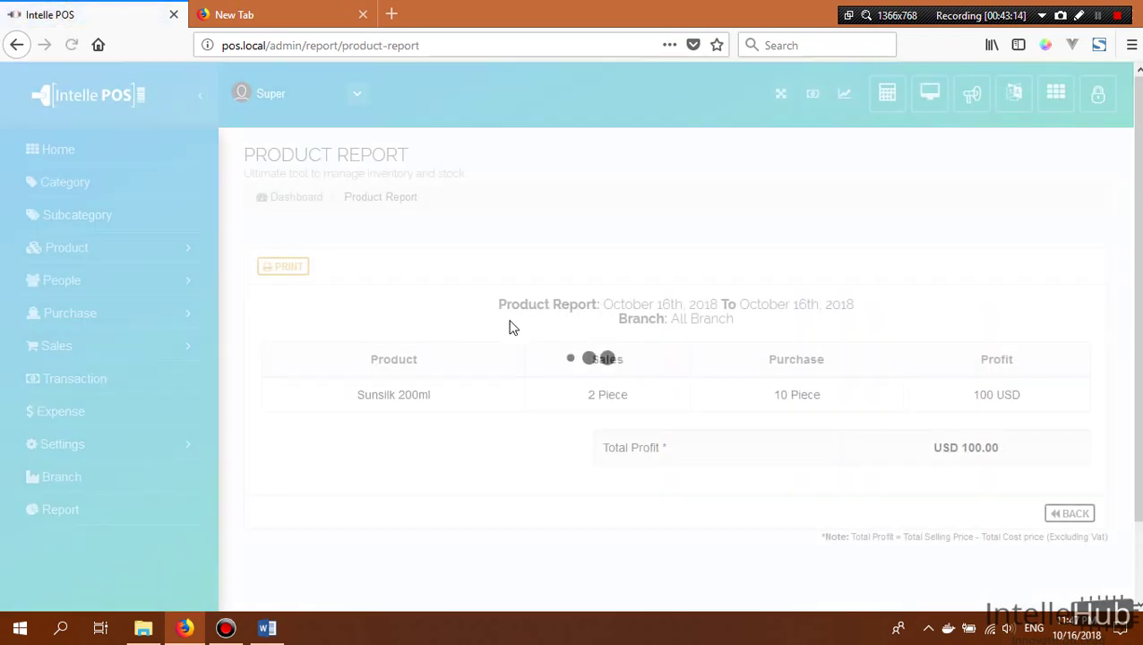
Review the report's 2 sold, 10 purchased and USD 100.00 profit, then return to the reports overview.
{"action": "scroll", "coordinate": [387, 330], "scroll_direction": "down", "scroll_amount": 2}
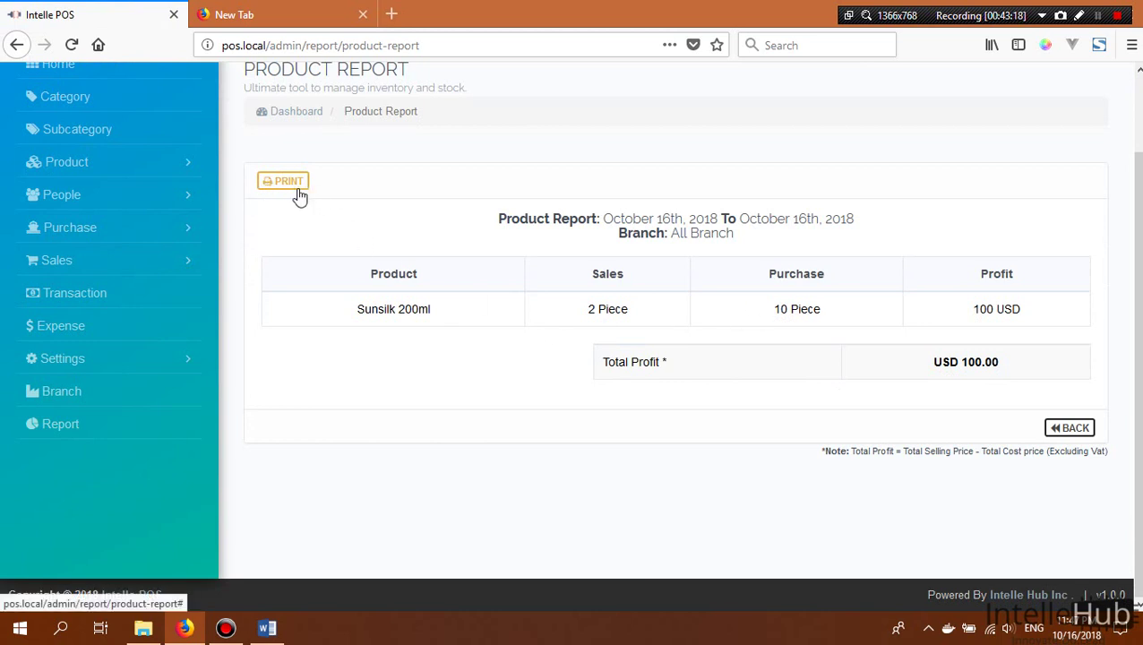
{"action": "left_click_drag", "start_coordinate": [357, 309], "coordinate": [418, 309]}
{"action": "left_click_drag", "start_coordinate": [588, 309], "coordinate": [632, 310]}
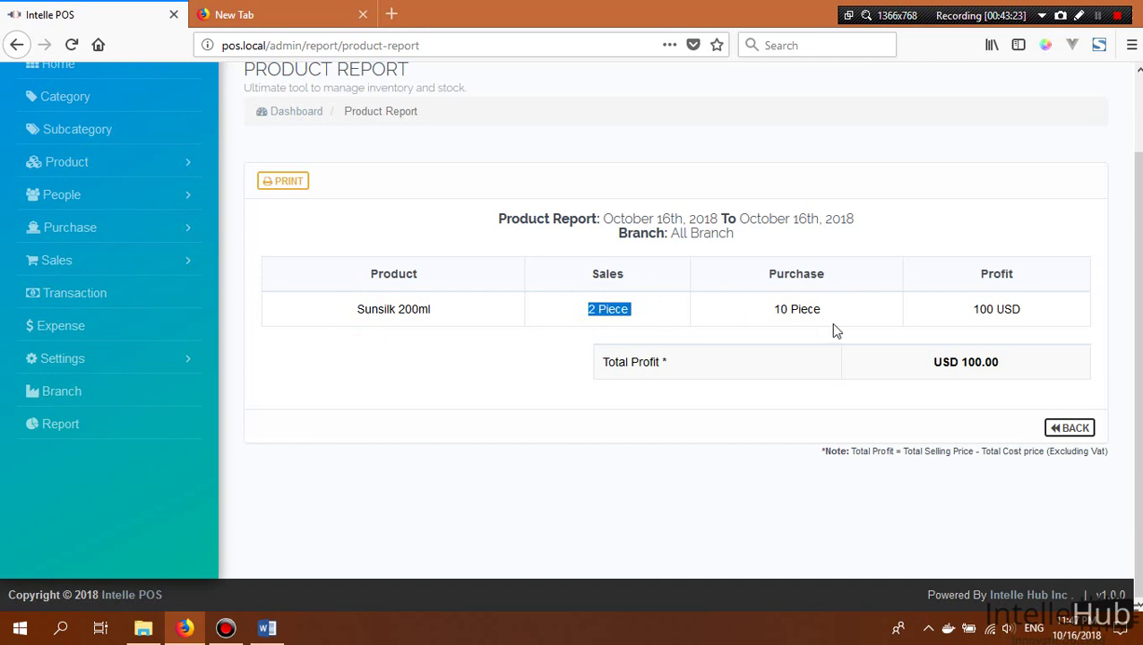
{"action": "left_click_drag", "start_coordinate": [770, 310], "coordinate": [830, 309]}
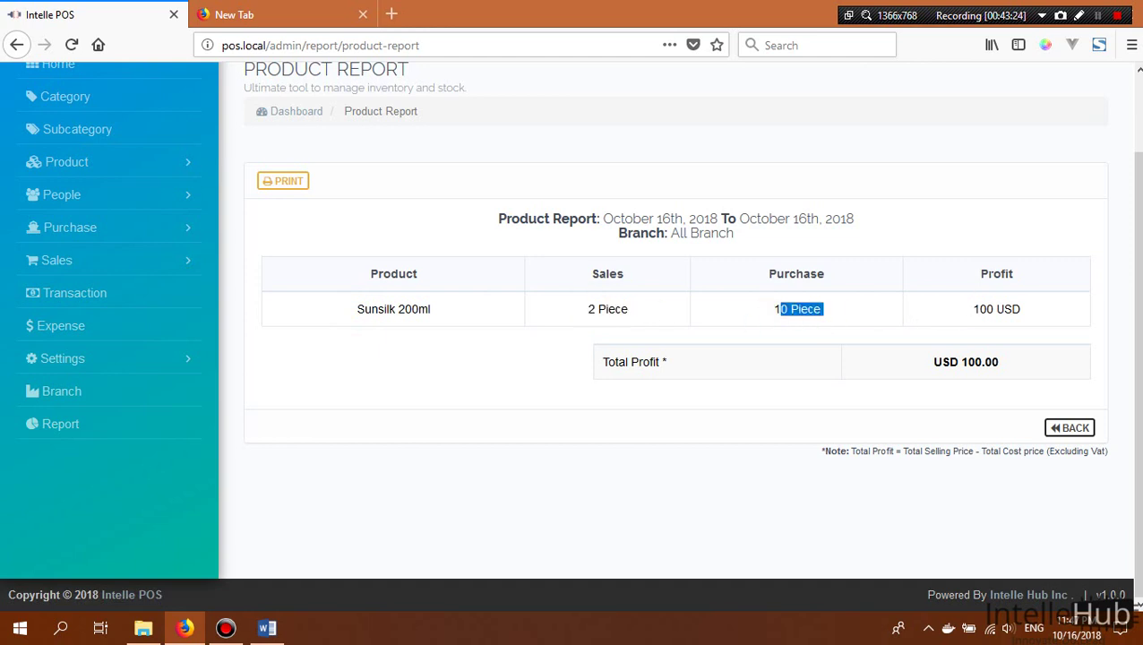
{"action": "left_click", "coordinate": [991, 272]}
{"action": "left_click_drag", "start_coordinate": [972, 306], "coordinate": [1040, 311]}
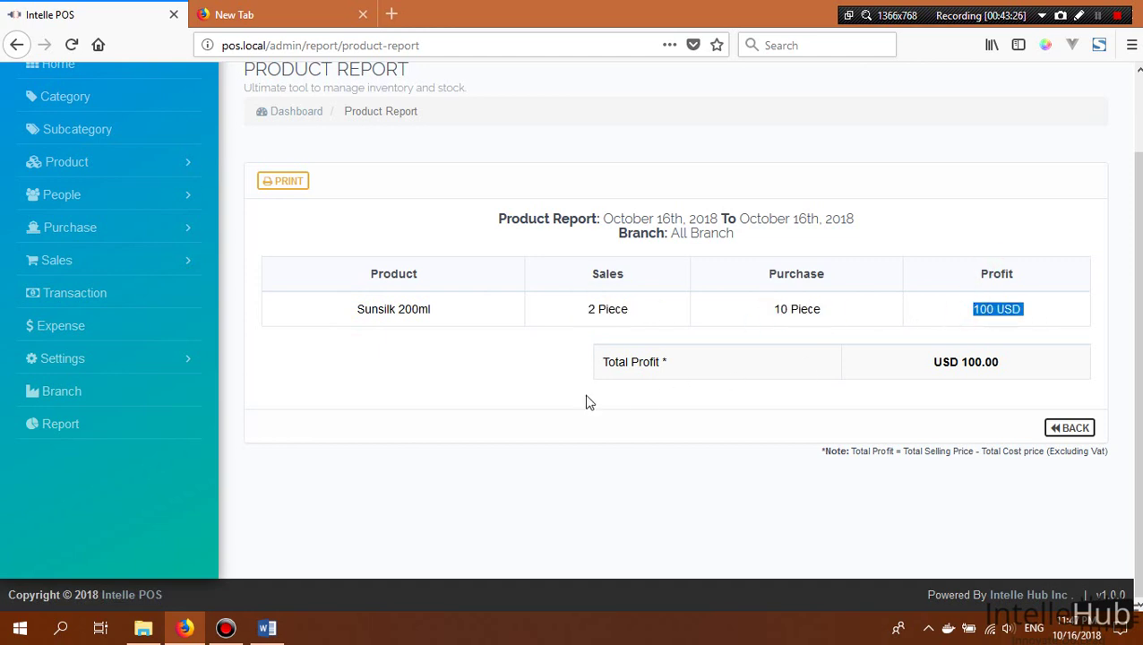
{"action": "scroll", "coordinate": [555, 403], "scroll_direction": "up", "scroll_amount": 1}
{"action": "scroll", "coordinate": [748, 441], "scroll_direction": "down", "scroll_amount": 1}
{"action": "scroll", "coordinate": [904, 526], "scroll_direction": "up", "scroll_amount": 1}
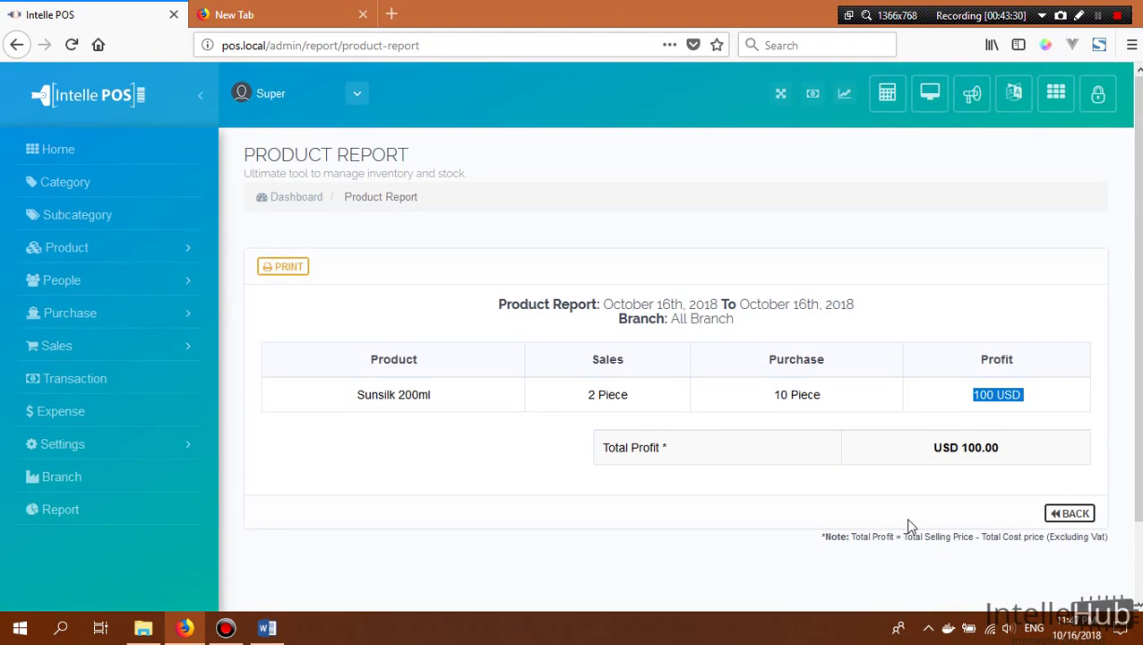
{"action": "left_click", "coordinate": [1066, 514]}
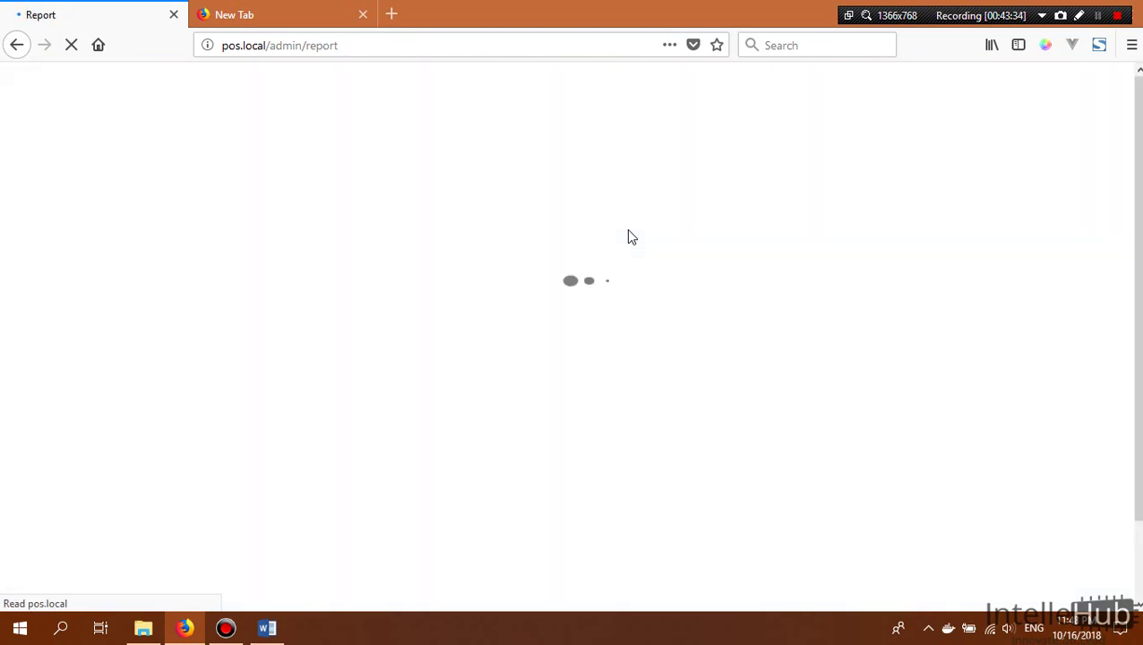
{"action": "scroll", "coordinate": [660, 400], "scroll_direction": "down", "scroll_amount": 2}
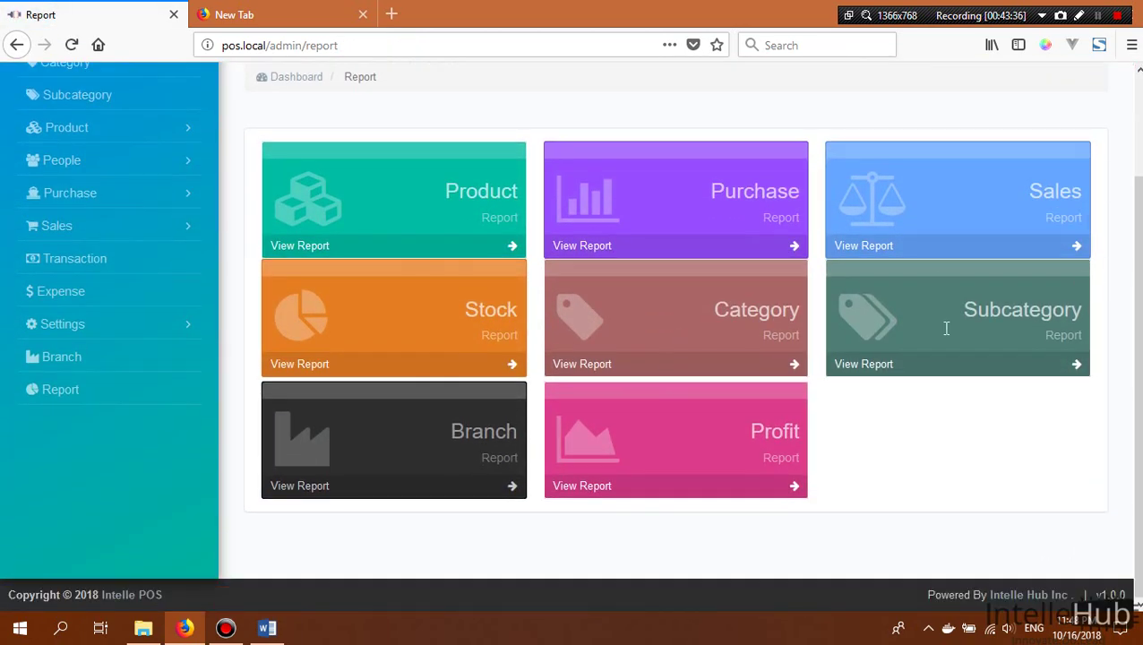
{"action": "left_click", "coordinate": [458, 373]}
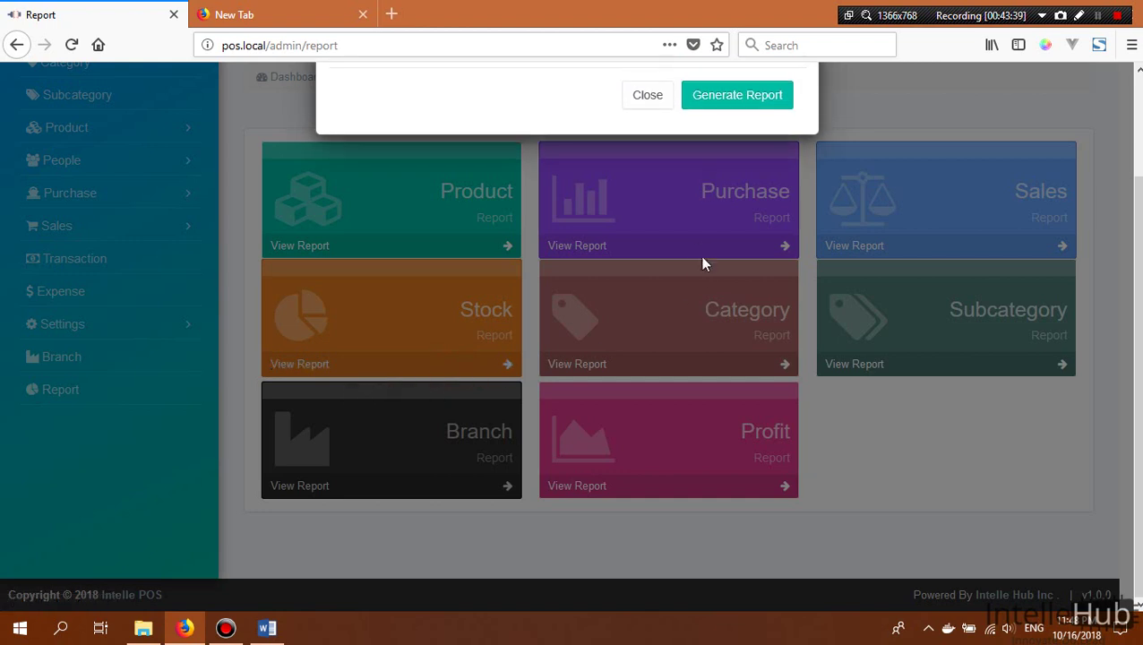
{"action": "scroll", "coordinate": [695, 277], "scroll_direction": "up", "scroll_amount": 2}
{"action": "left_click", "coordinate": [727, 161]}
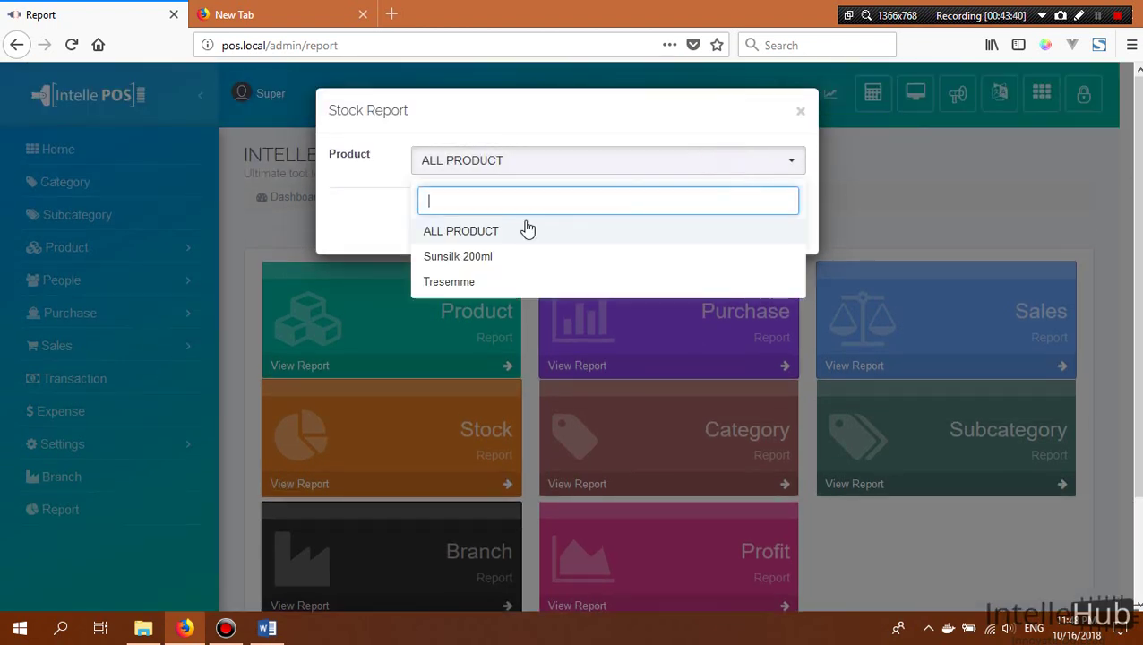
{"action": "left_click", "coordinate": [370, 228]}
{"action": "left_click", "coordinate": [722, 215]}
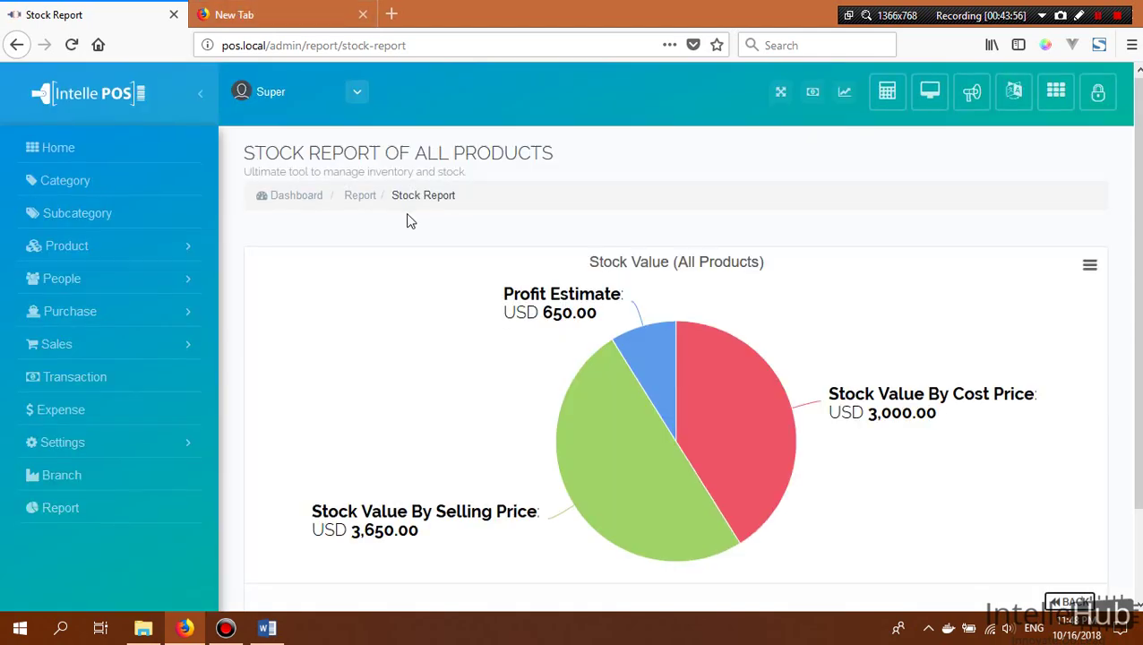
{"action": "scroll", "coordinate": [663, 369], "scroll_direction": "down", "scroll_amount": 3}
{"action": "left_click", "coordinate": [1087, 506]}
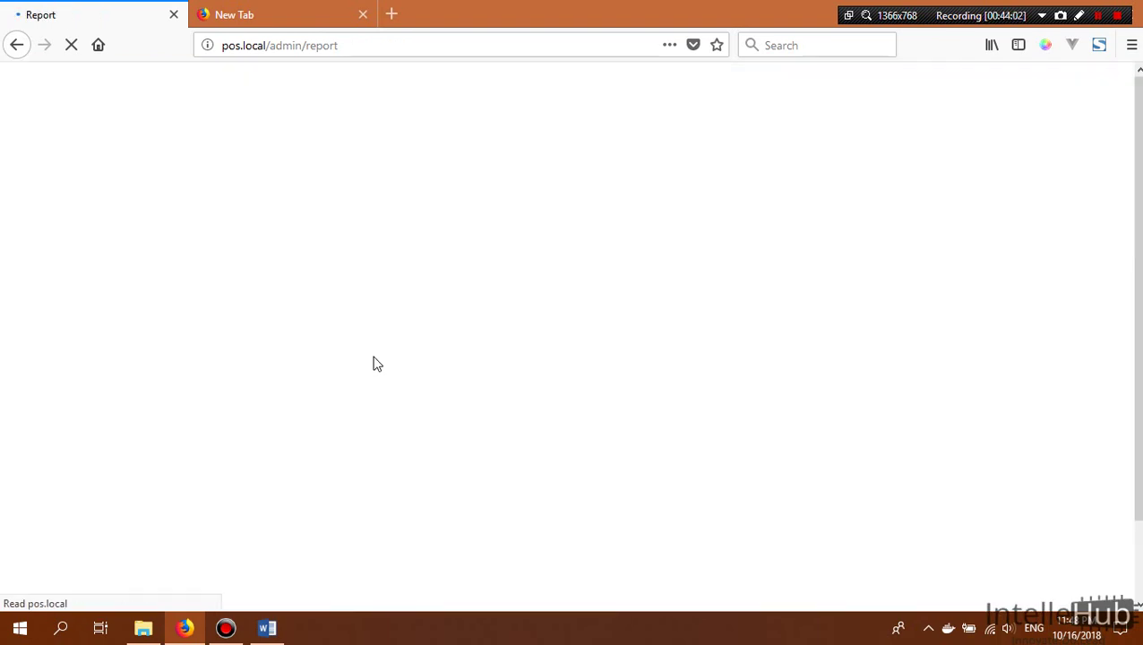
Generate the profit report for ALL BRANCHES and mark its Total Sells line.
{"action": "scroll", "coordinate": [373, 363], "scroll_direction": "down", "scroll_amount": 3}
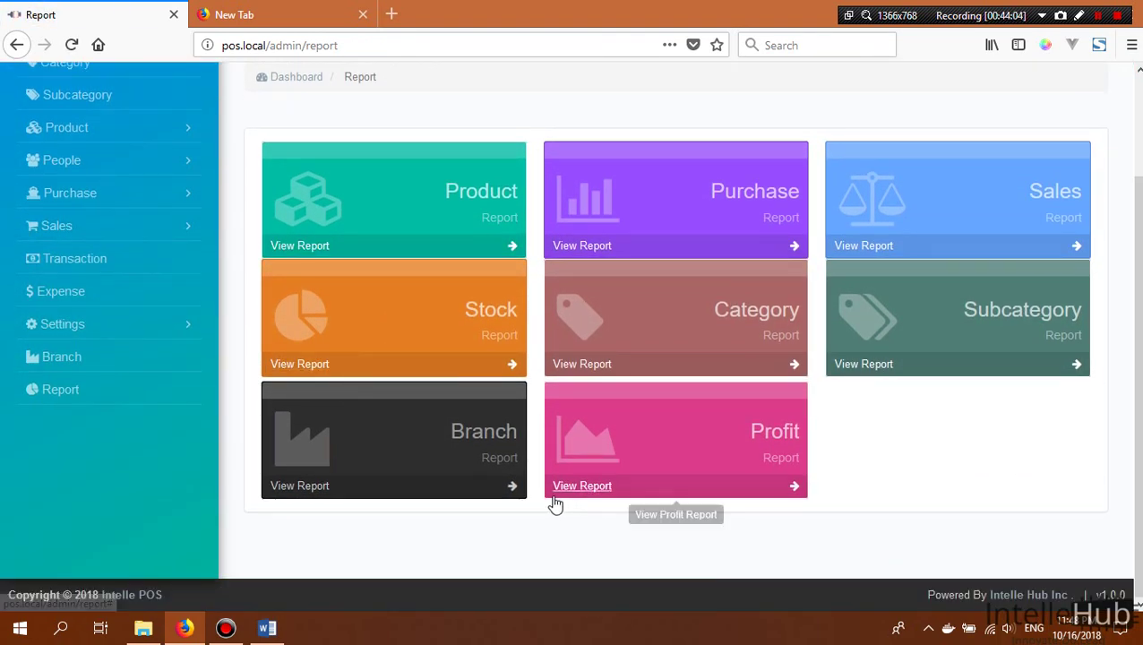
{"action": "left_click", "coordinate": [611, 494]}
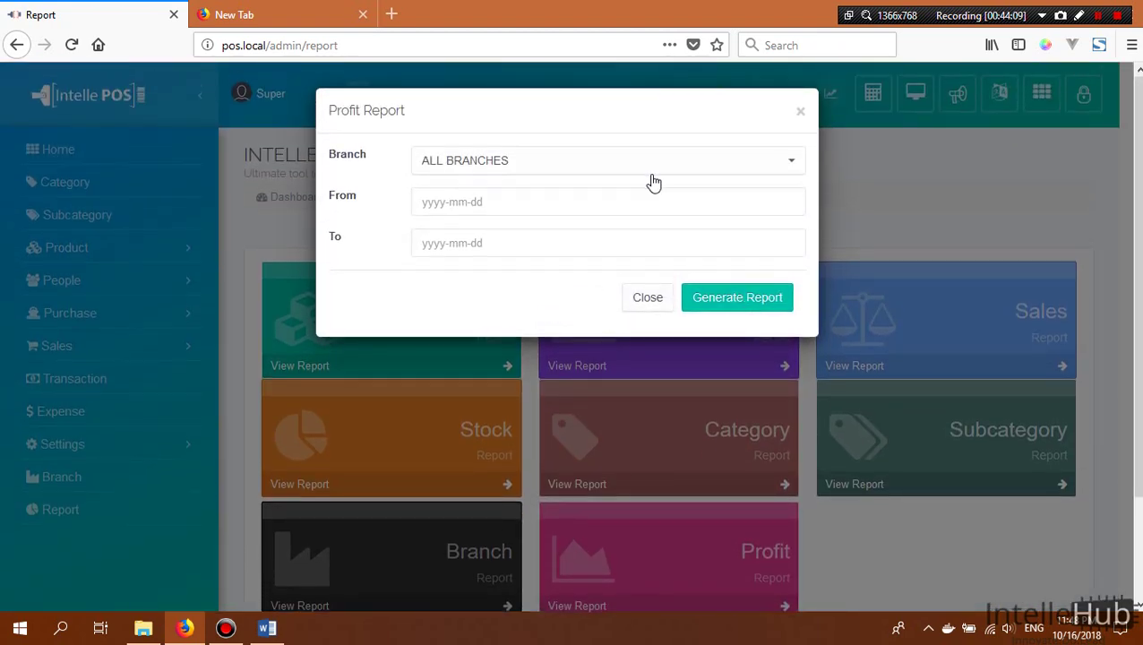
{"action": "left_click", "coordinate": [735, 307]}
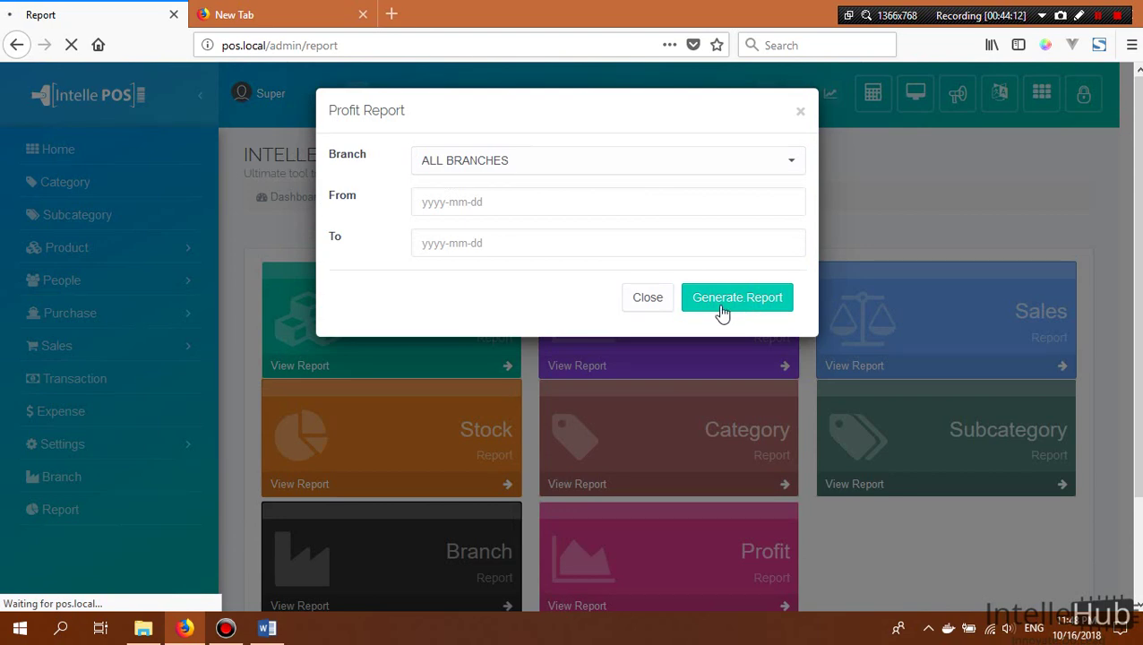
{"action": "scroll", "coordinate": [535, 418], "scroll_direction": "down", "scroll_amount": 3}
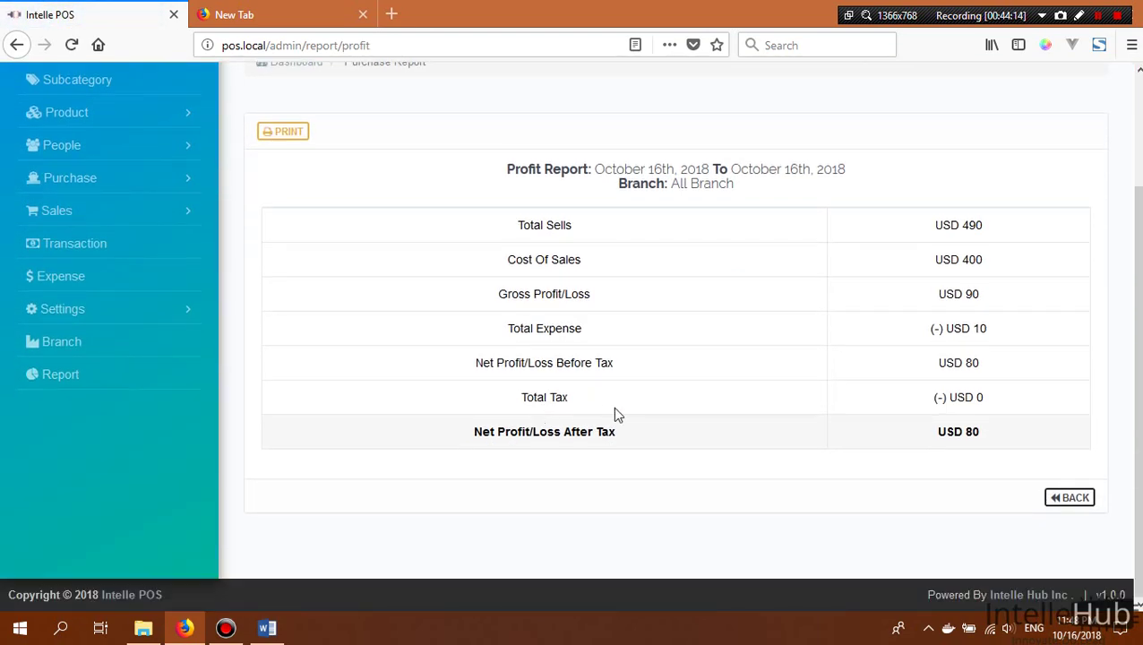
{"action": "left_click_drag", "start_coordinate": [506, 229], "coordinate": [674, 242]}
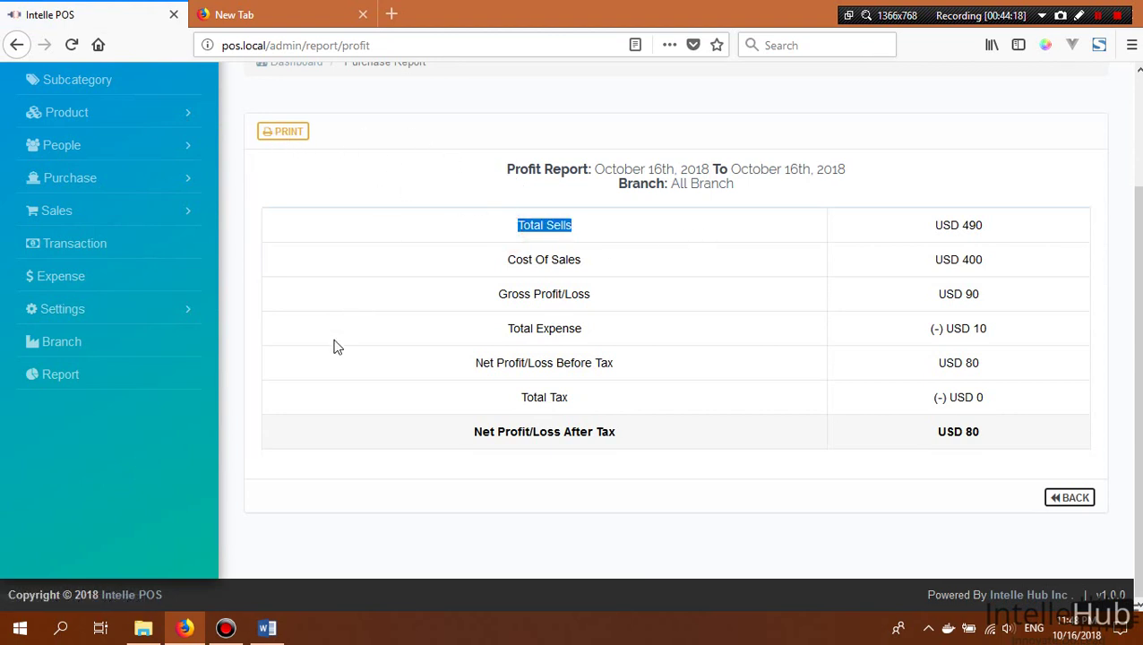
{"action": "scroll", "coordinate": [333, 347], "scroll_direction": "up", "scroll_amount": 3}
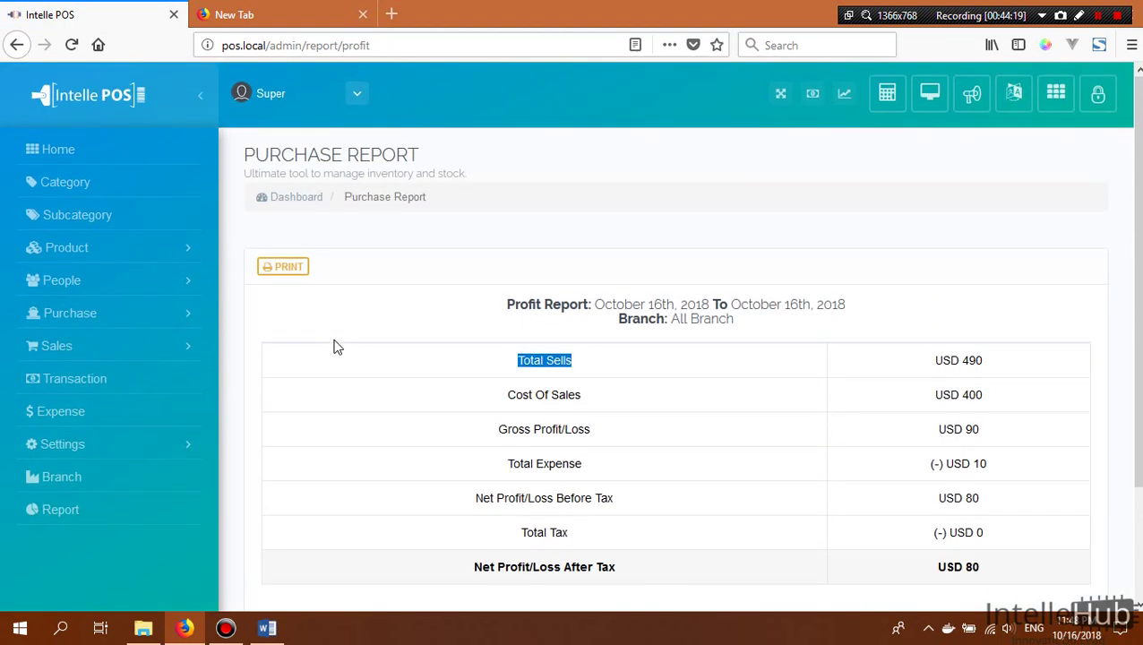
Start a database backup from Settings, cancel the download, then go to Settings > Role.
{"action": "left_click", "coordinate": [76, 443]}
{"action": "scroll", "coordinate": [76, 443], "scroll_direction": "down", "scroll_amount": 3}
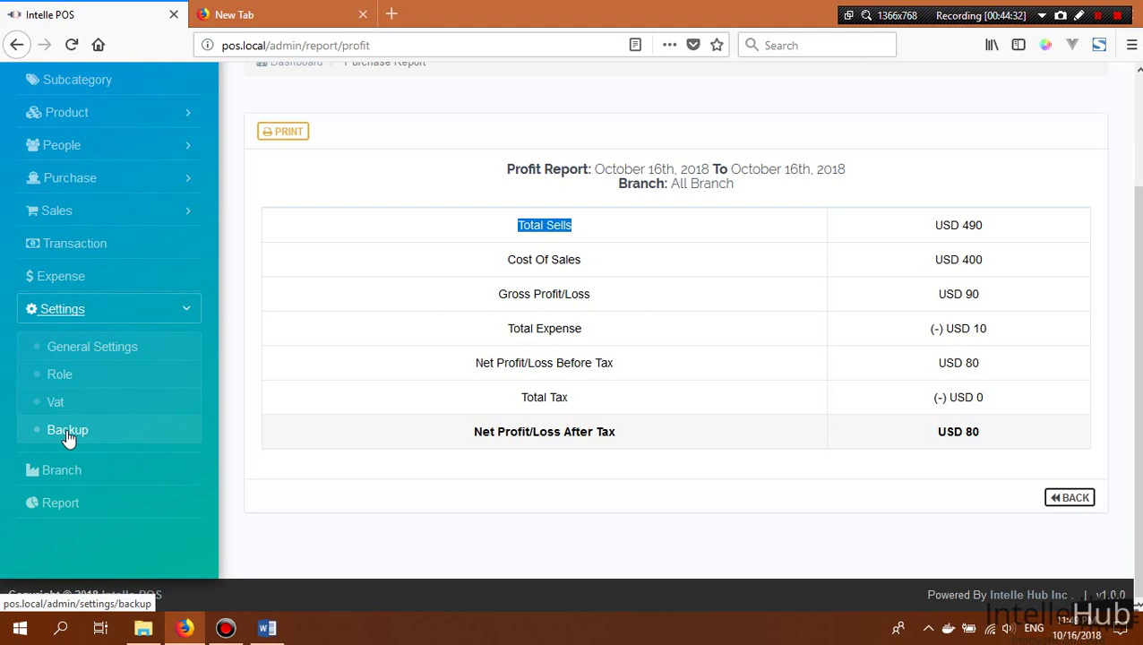
{"action": "left_click", "coordinate": [67, 434]}
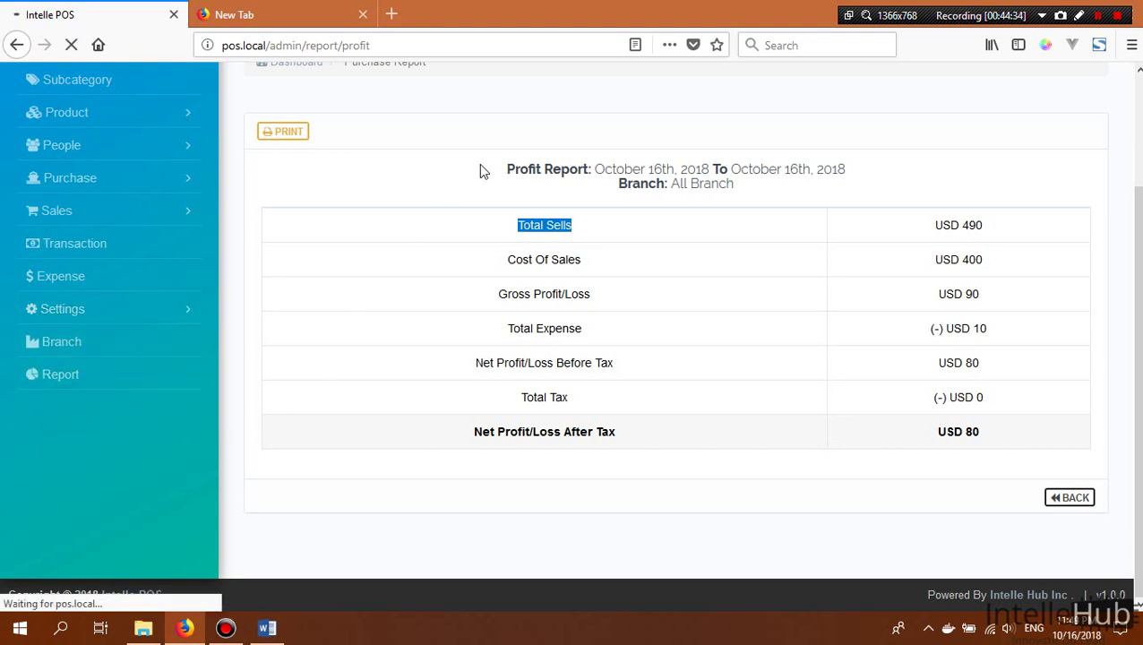
{"action": "scroll", "coordinate": [815, 154], "scroll_direction": "up", "scroll_amount": 3}
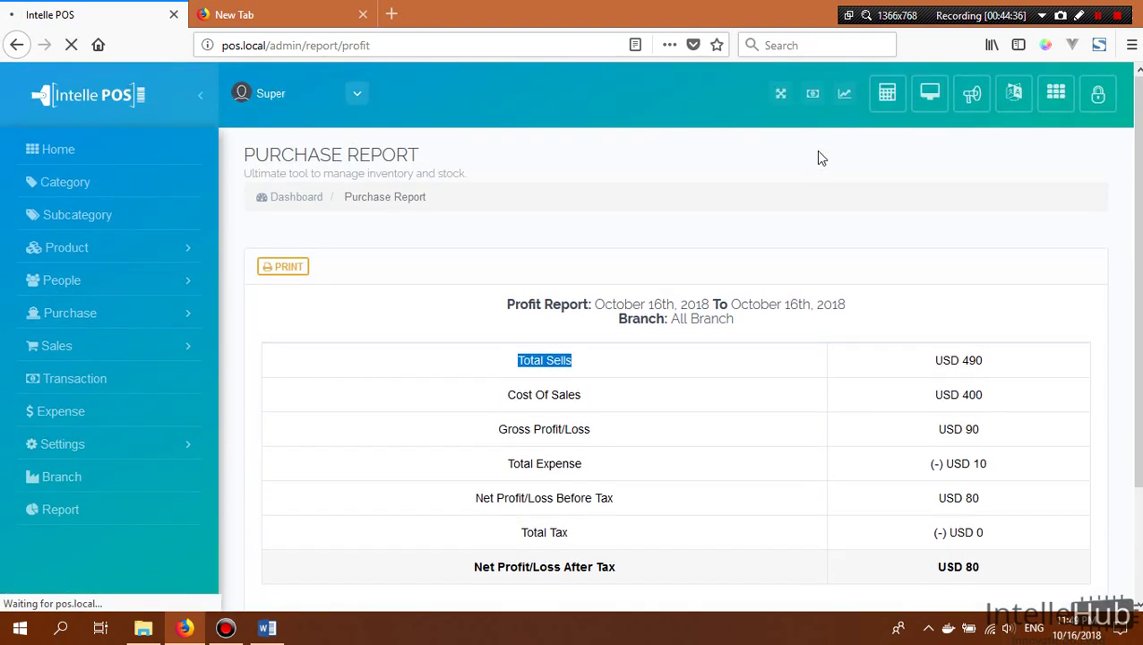
{"action": "left_click", "coordinate": [714, 401]}
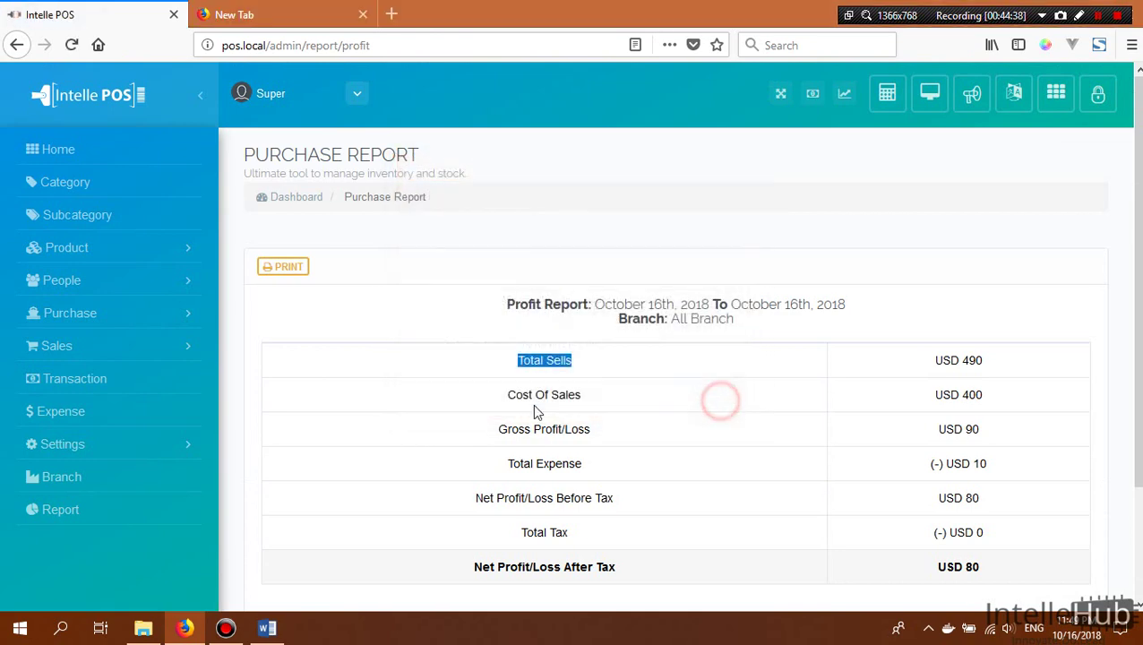
{"action": "scroll", "coordinate": [456, 410], "scroll_direction": "down", "scroll_amount": 3}
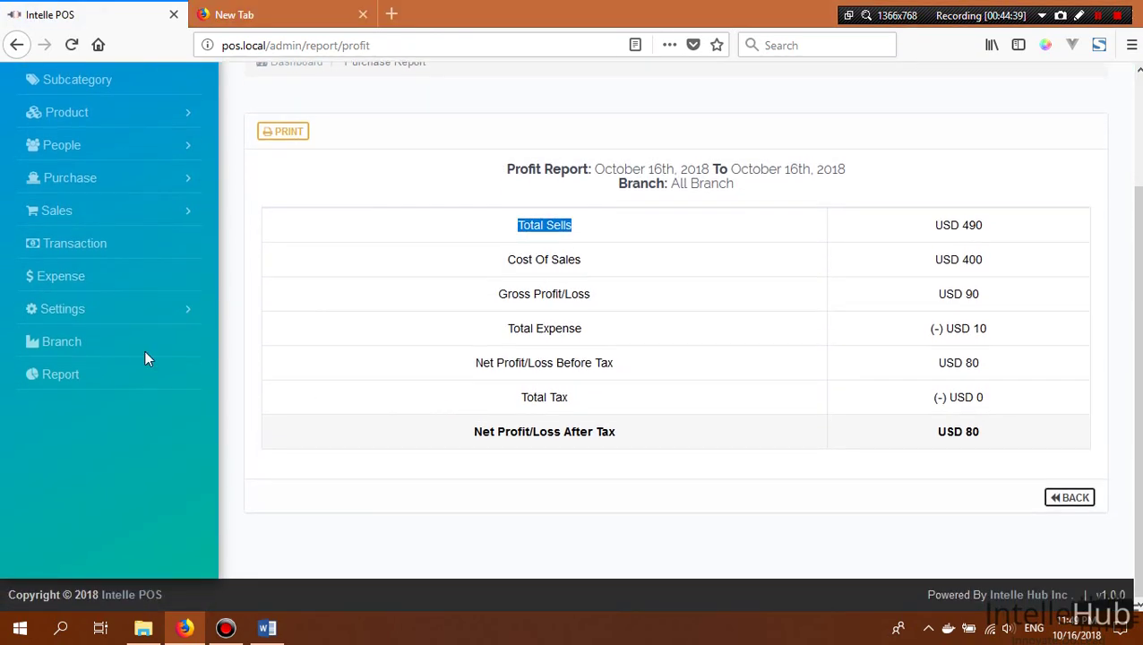
{"action": "left_click", "coordinate": [62, 310]}
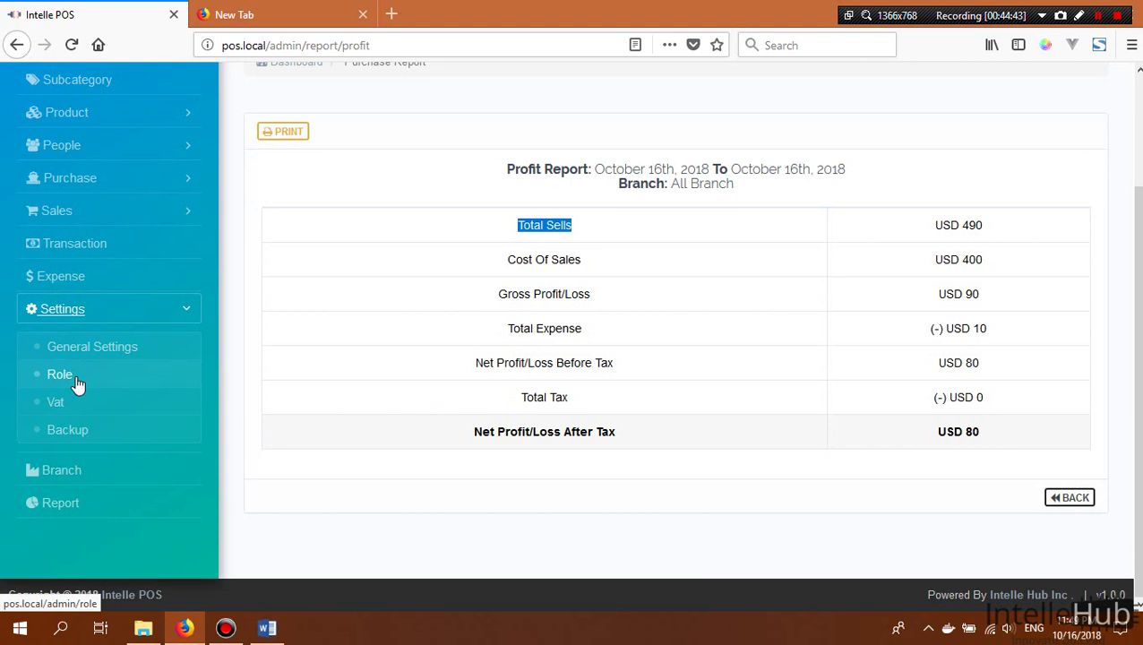
{"action": "left_click", "coordinate": [78, 382]}
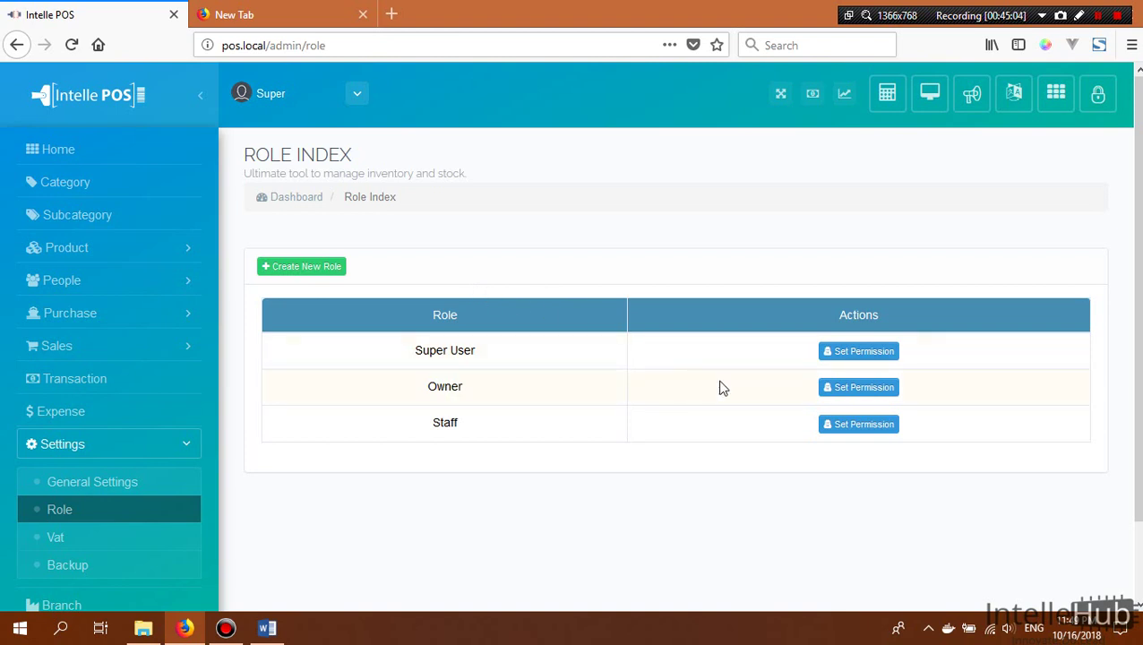
Review the Role Index, marking the Super User and Staff role names.
{"action": "scroll", "coordinate": [721, 385], "scroll_direction": "down", "scroll_amount": 2}
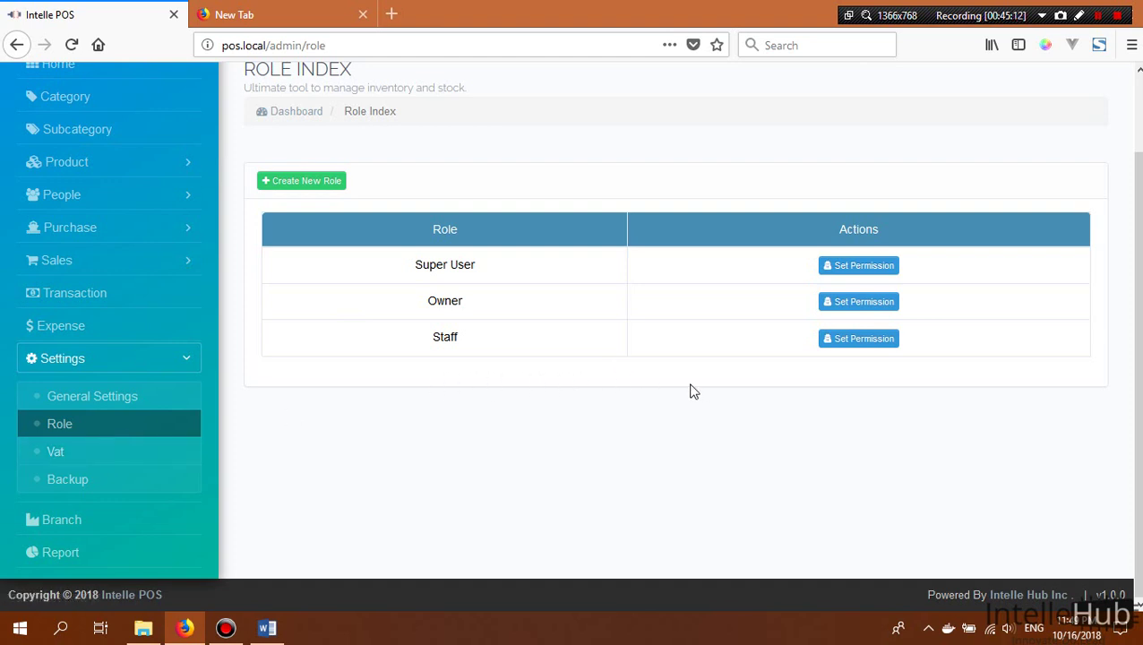
{"action": "left_click_drag", "start_coordinate": [415, 271], "coordinate": [484, 269]}
{"action": "left_click", "coordinate": [439, 301]}
{"action": "left_click", "coordinate": [418, 329]}
{"action": "left_click_drag", "start_coordinate": [418, 329], "coordinate": [479, 343]}
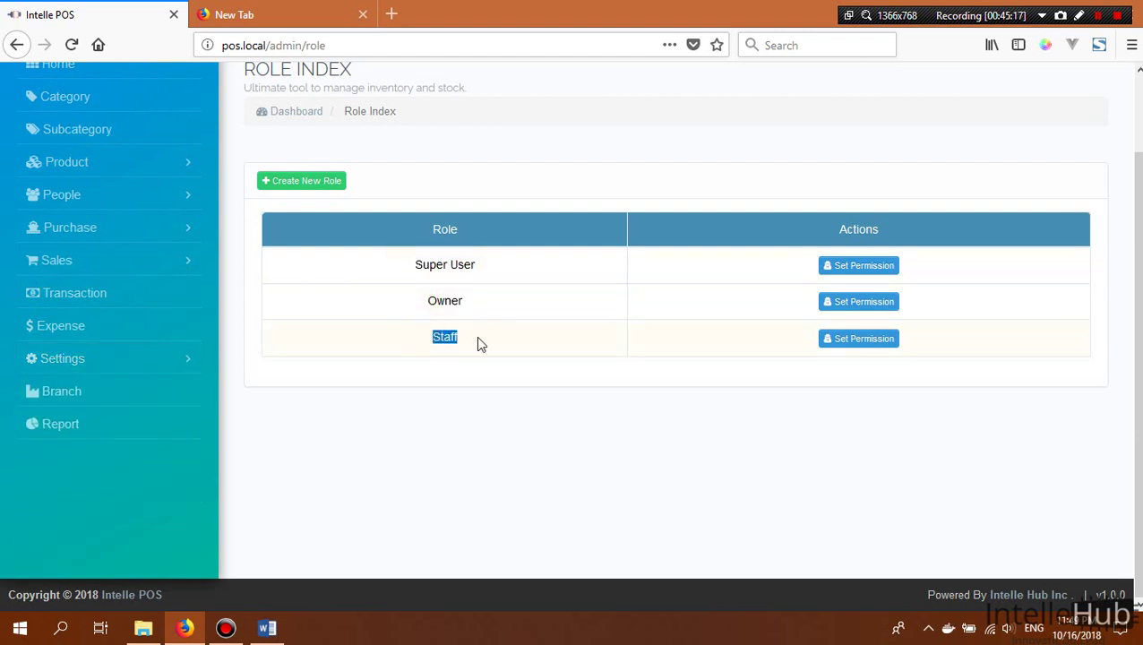
{"action": "left_click", "coordinate": [475, 356]}
Open Set Permission for Staff and scroll through its checkboxes to Submit and back.
{"action": "left_click", "coordinate": [850, 342]}
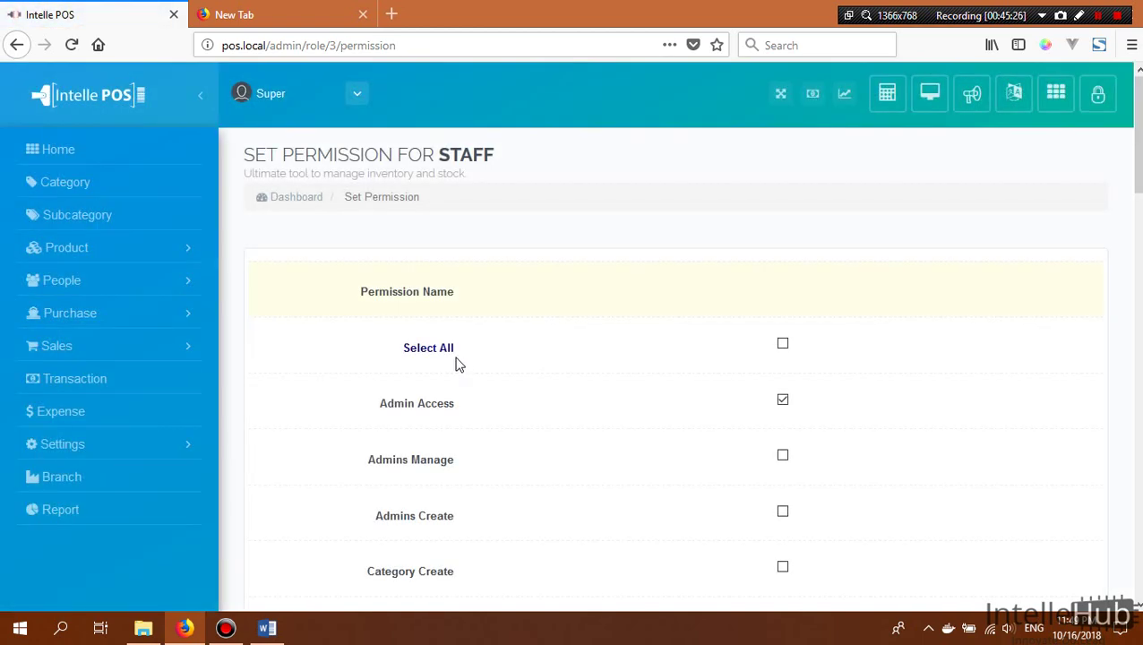
{"action": "scroll", "coordinate": [458, 364], "scroll_direction": "down", "scroll_amount": 2}
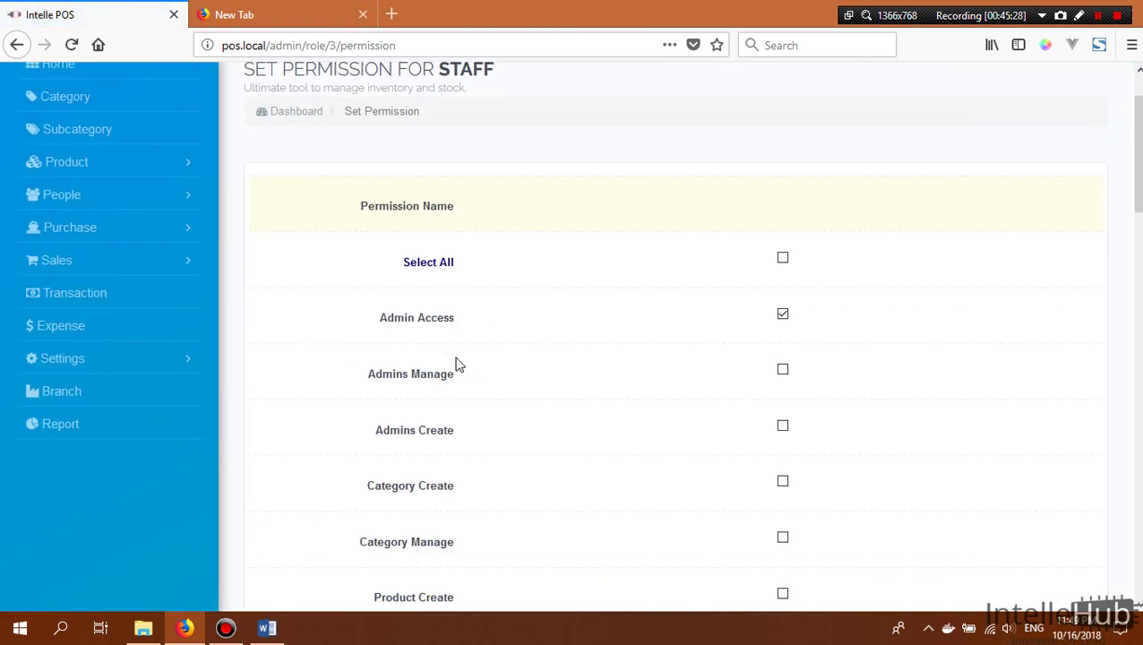
{"action": "scroll", "coordinate": [458, 365], "scroll_direction": "down", "scroll_amount": 2}
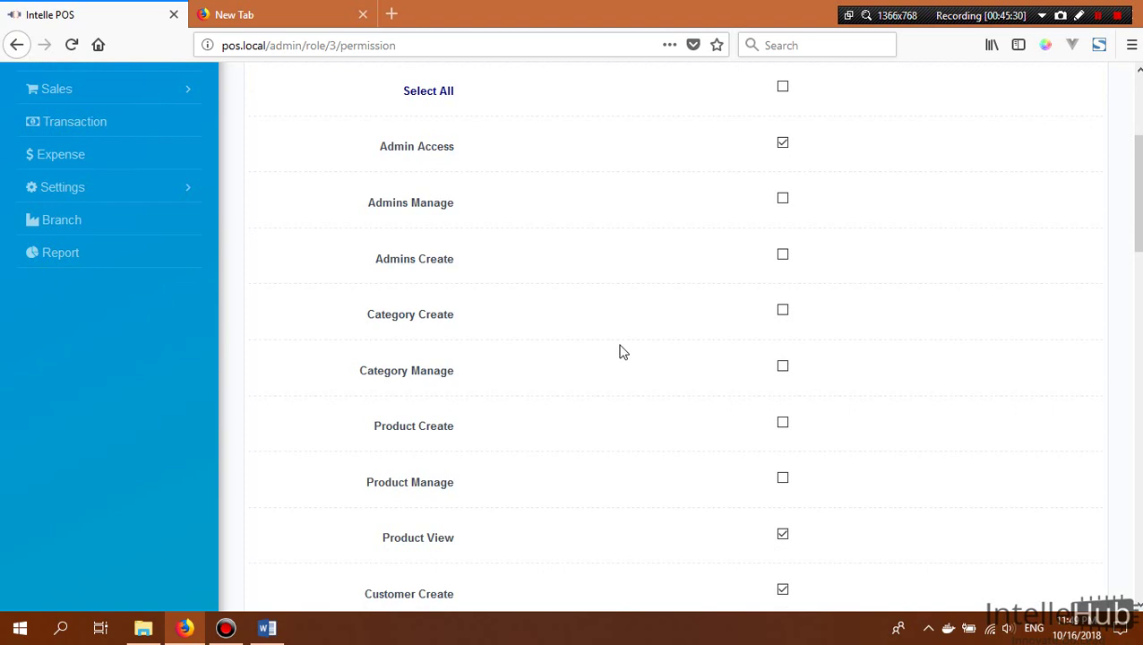
{"action": "scroll", "coordinate": [623, 352], "scroll_direction": "down", "scroll_amount": 2}
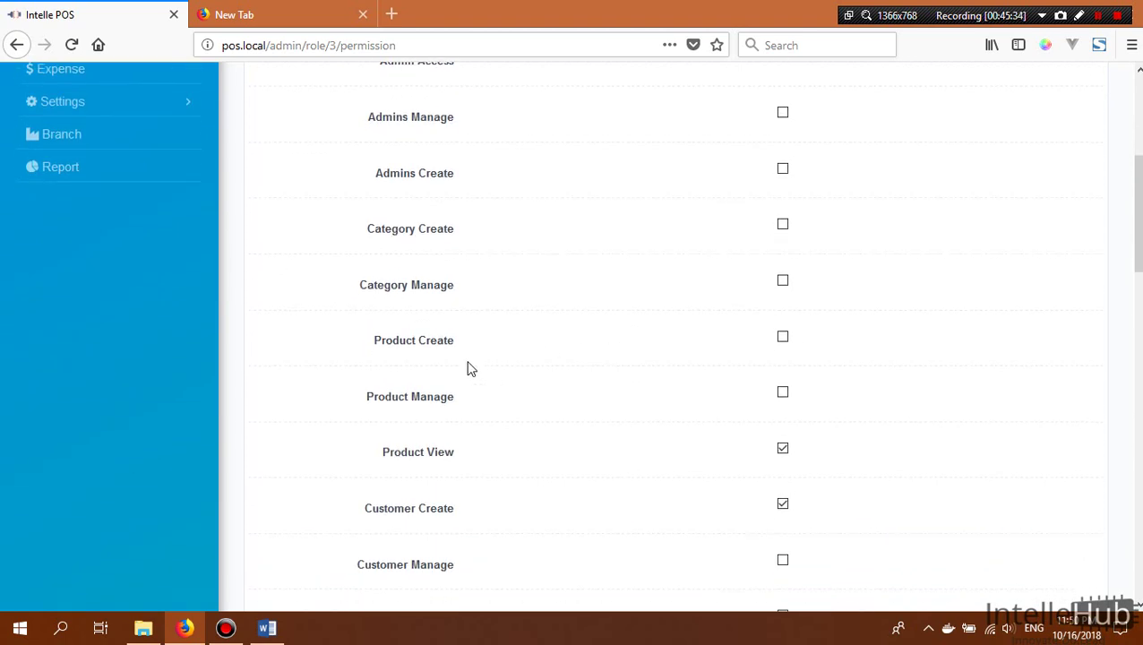
{"action": "scroll", "coordinate": [466, 370], "scroll_direction": "down", "scroll_amount": 3}
{"action": "scroll", "coordinate": [810, 339], "scroll_direction": "down", "scroll_amount": 4}
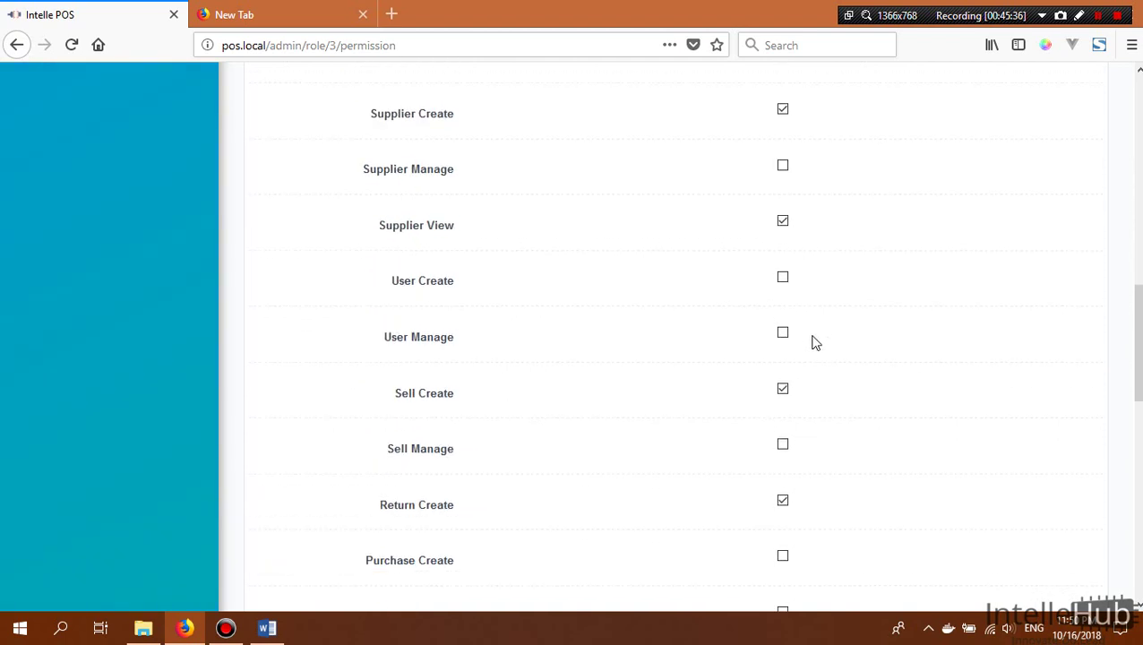
{"action": "scroll", "coordinate": [813, 345], "scroll_direction": "down", "scroll_amount": 10}
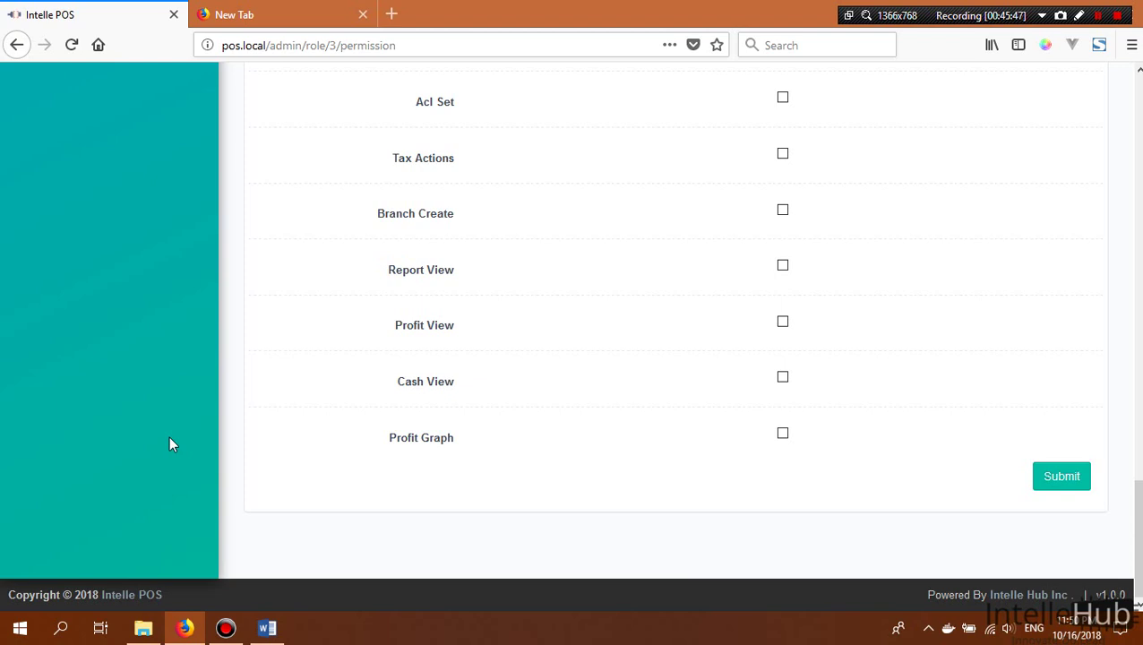
{"action": "scroll", "coordinate": [219, 421], "scroll_direction": "up", "scroll_amount": 15}
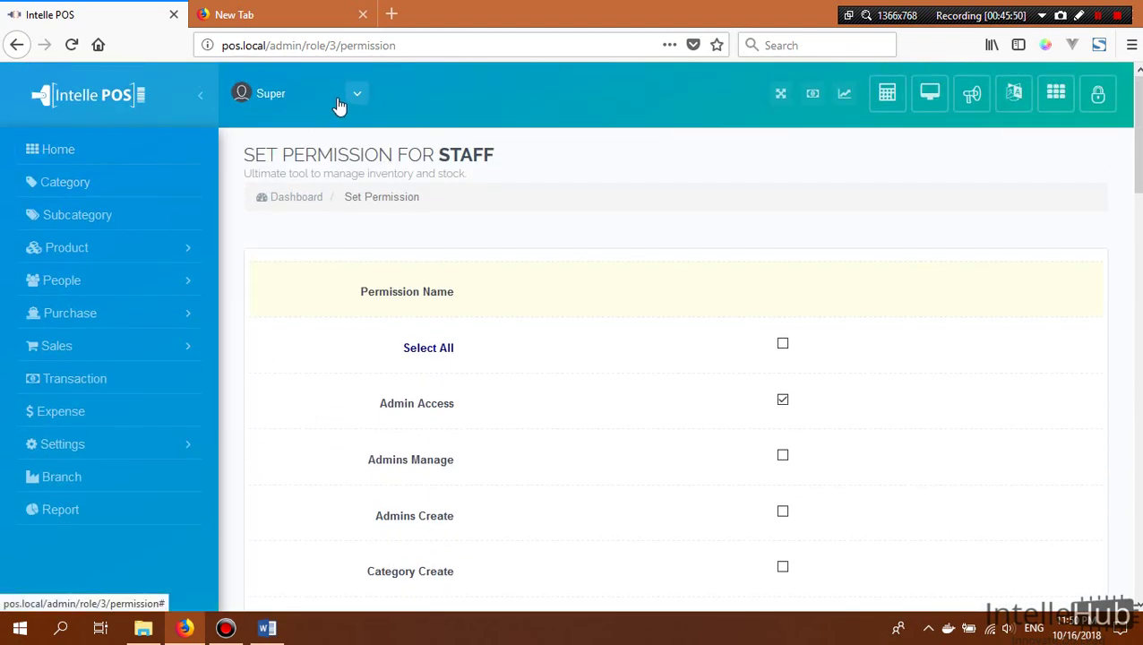
Open the super user's profile from the account menu and switch to the password change form.
{"action": "left_click", "coordinate": [358, 97]}
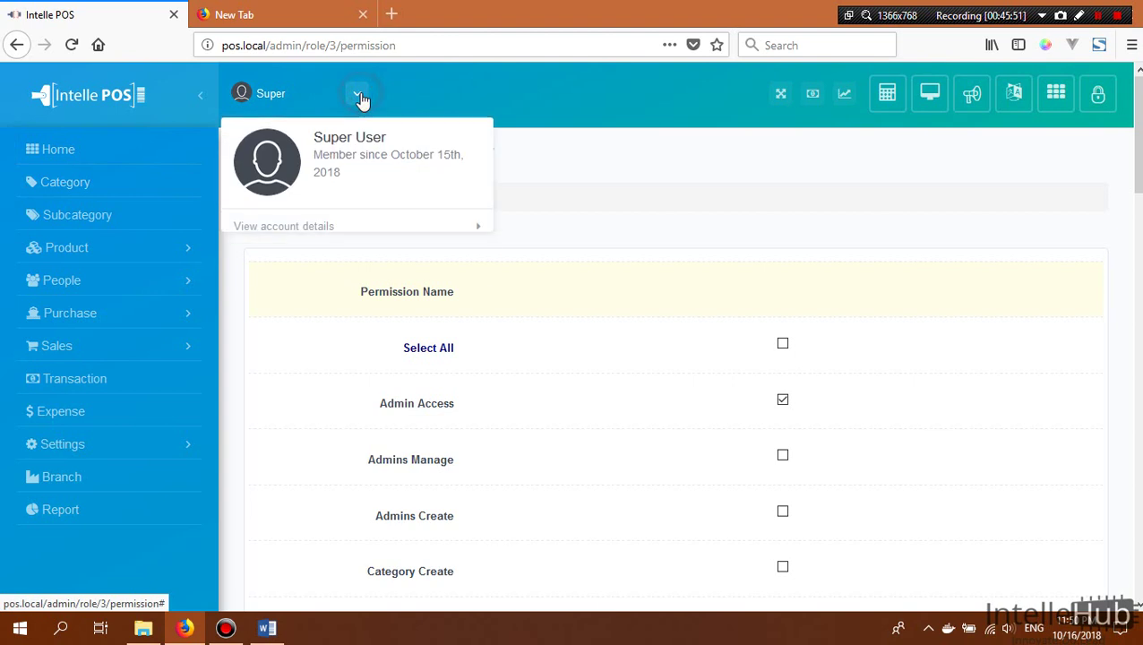
{"action": "left_click", "coordinate": [276, 233]}
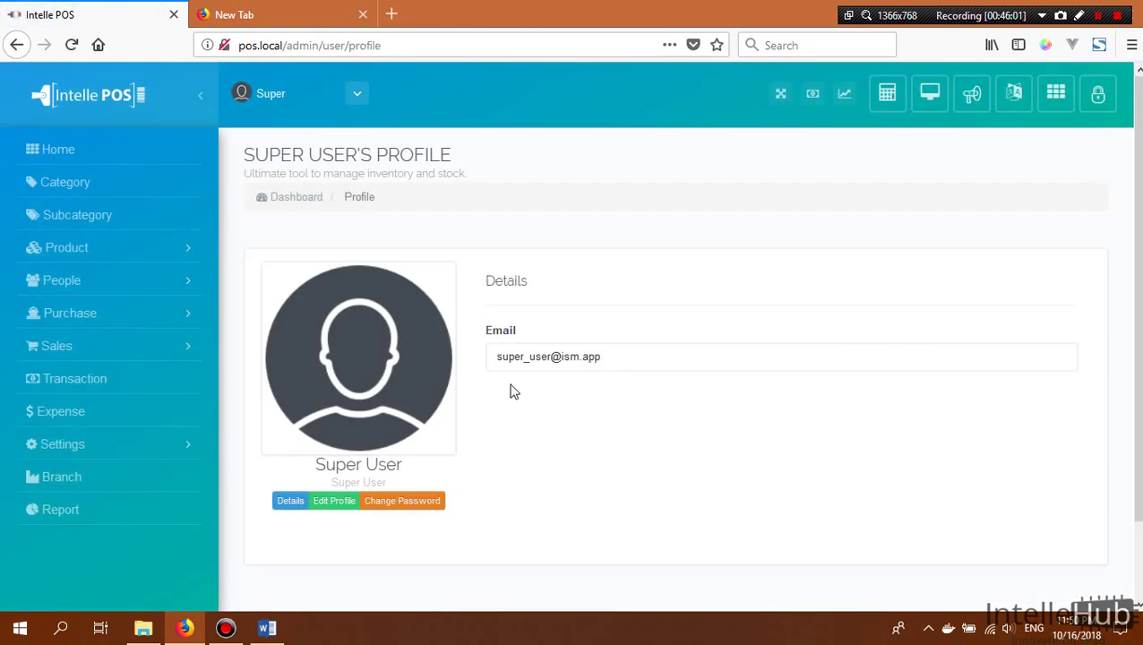
{"action": "left_click", "coordinate": [337, 502]}
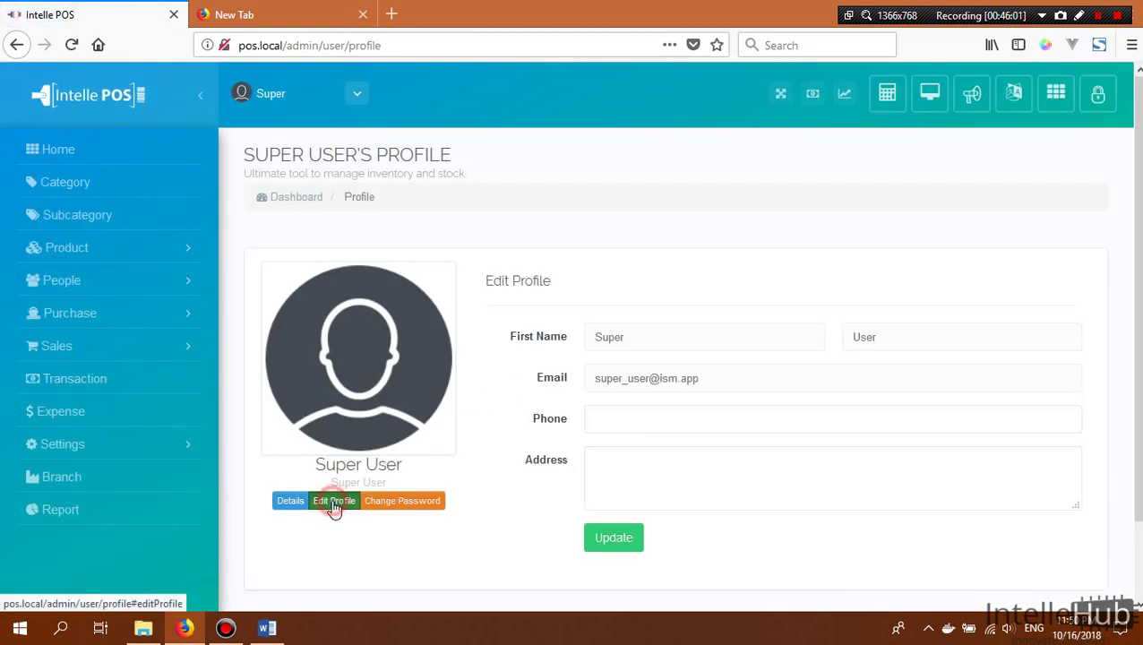
{"action": "left_click", "coordinate": [388, 503]}
Enter the super user's current password so it validates as Valid.
{"action": "left_click", "coordinate": [610, 333]}
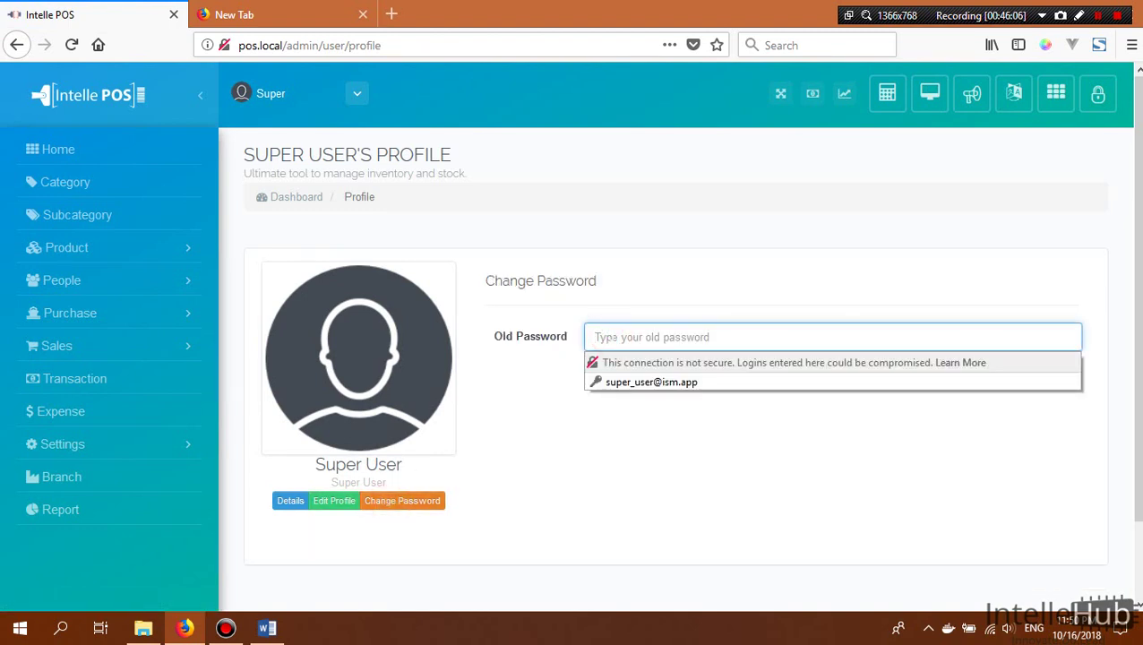
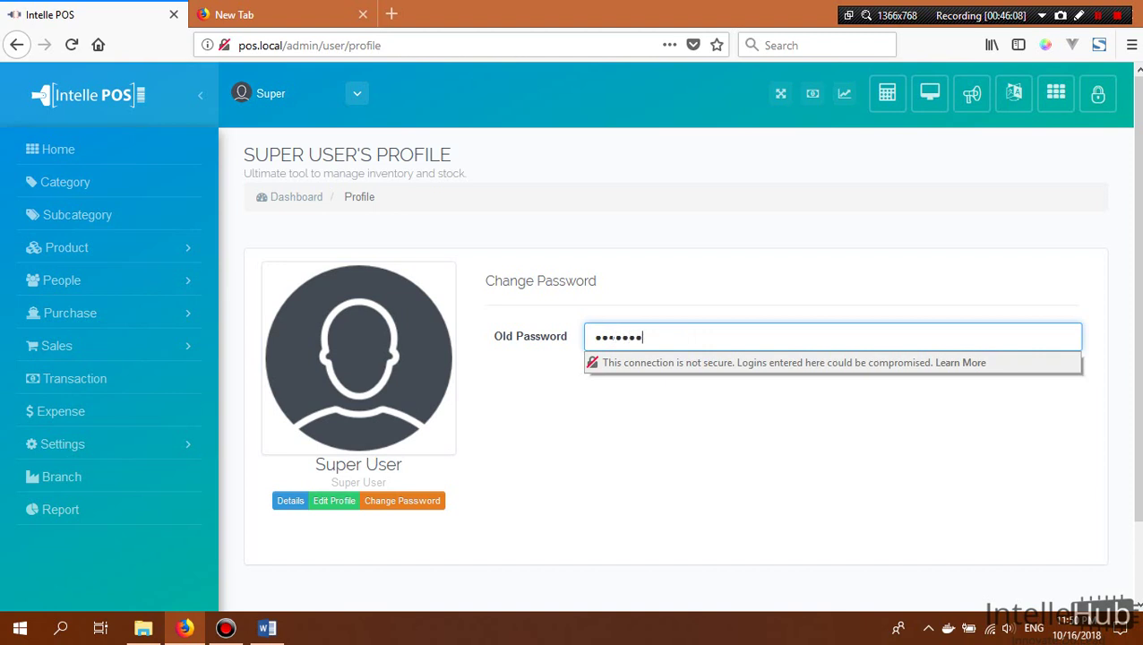
{"action": "key", "text": "BackSpace"}
{"action": "key", "text": "BackSpace"}
{"action": "key", "text": "BackSpace"}
{"action": "key", "text": "BackSpace"}
{"action": "key", "text": "BackSpace"}
{"action": "left_click", "coordinate": [802, 283]}
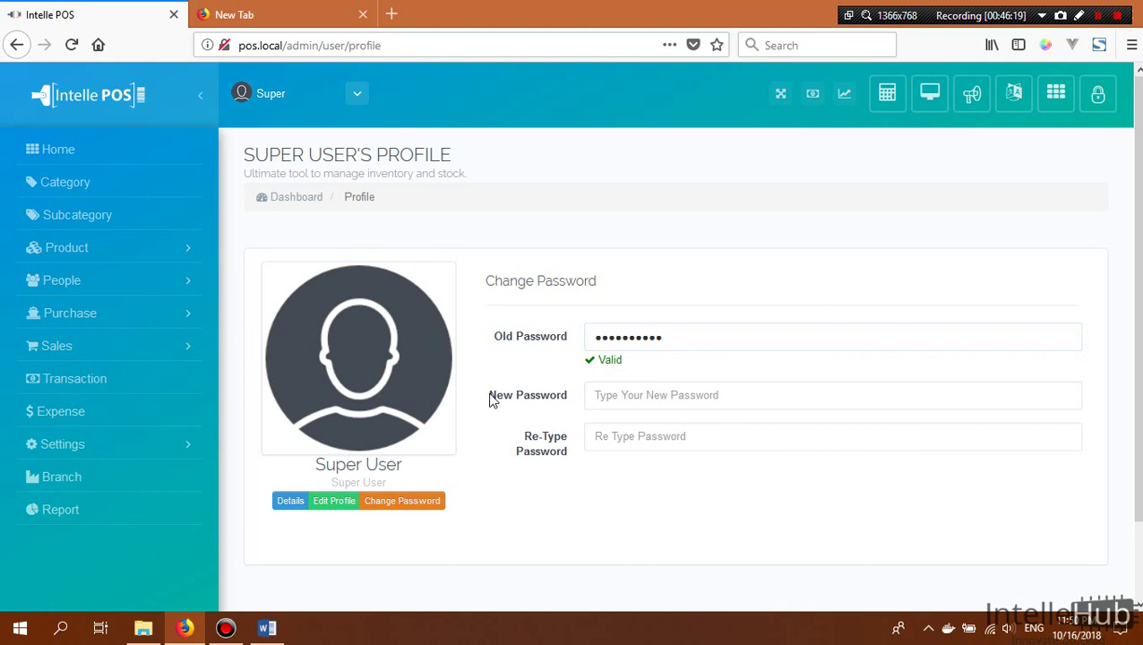
Enter the new password, retype it until Password Match shows, and submit.
{"action": "left_click_drag", "start_coordinate": [488, 394], "coordinate": [563, 400]}
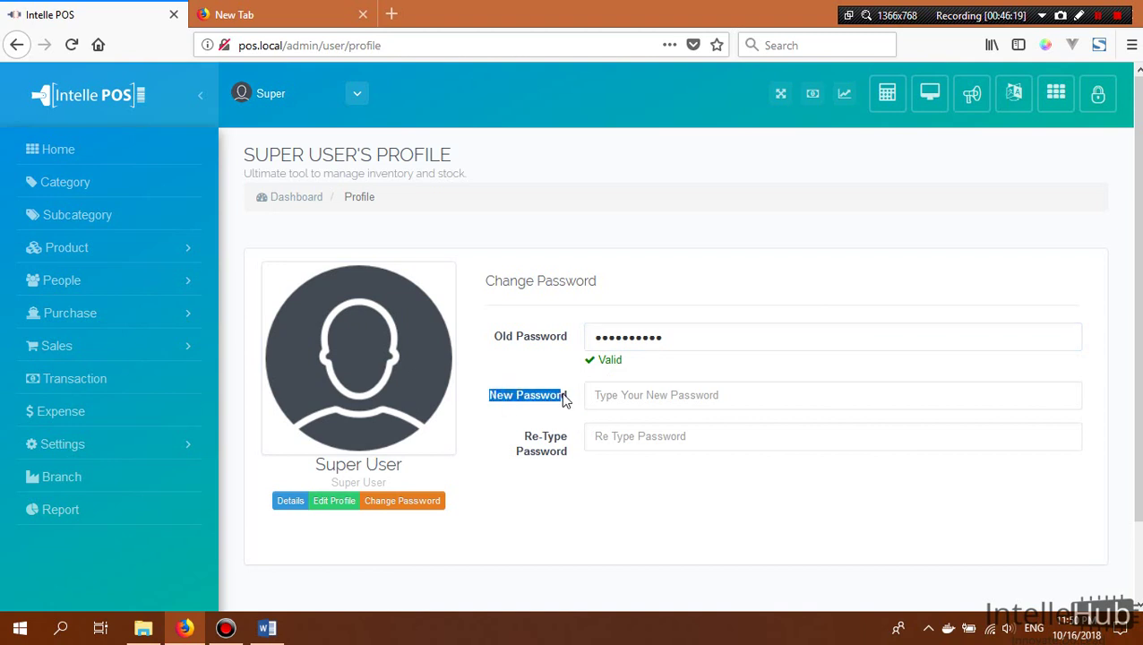
{"action": "left_click", "coordinate": [573, 445]}
{"action": "left_click", "coordinate": [639, 395]}
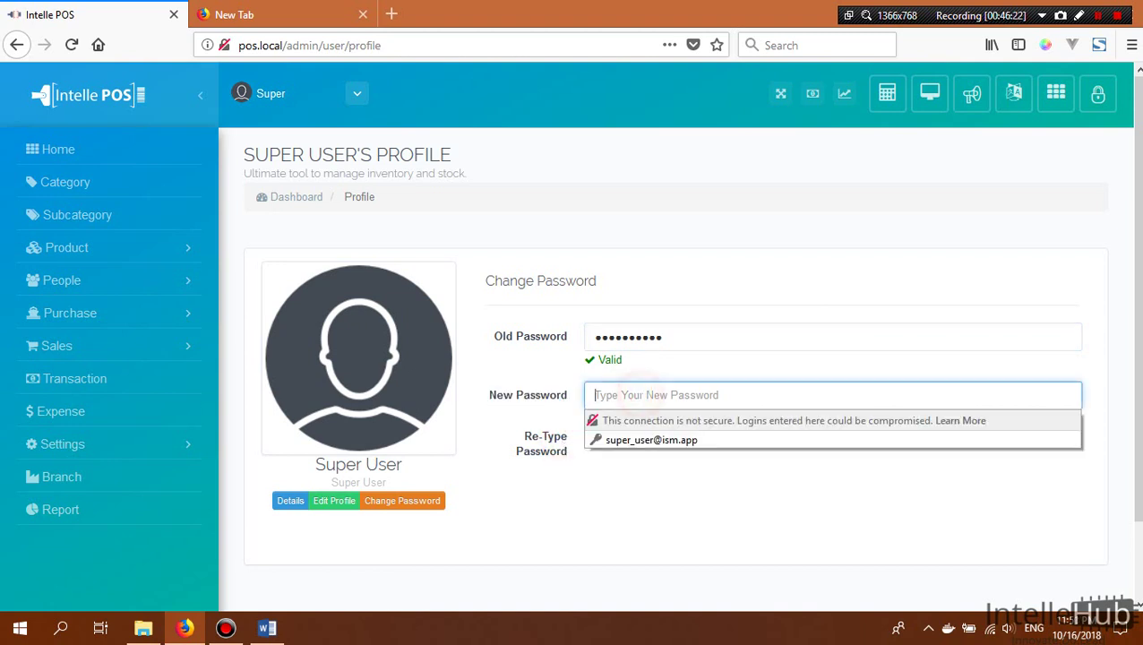
{"action": "left_click", "coordinate": [553, 504]}
{"action": "left_click", "coordinate": [625, 398]}
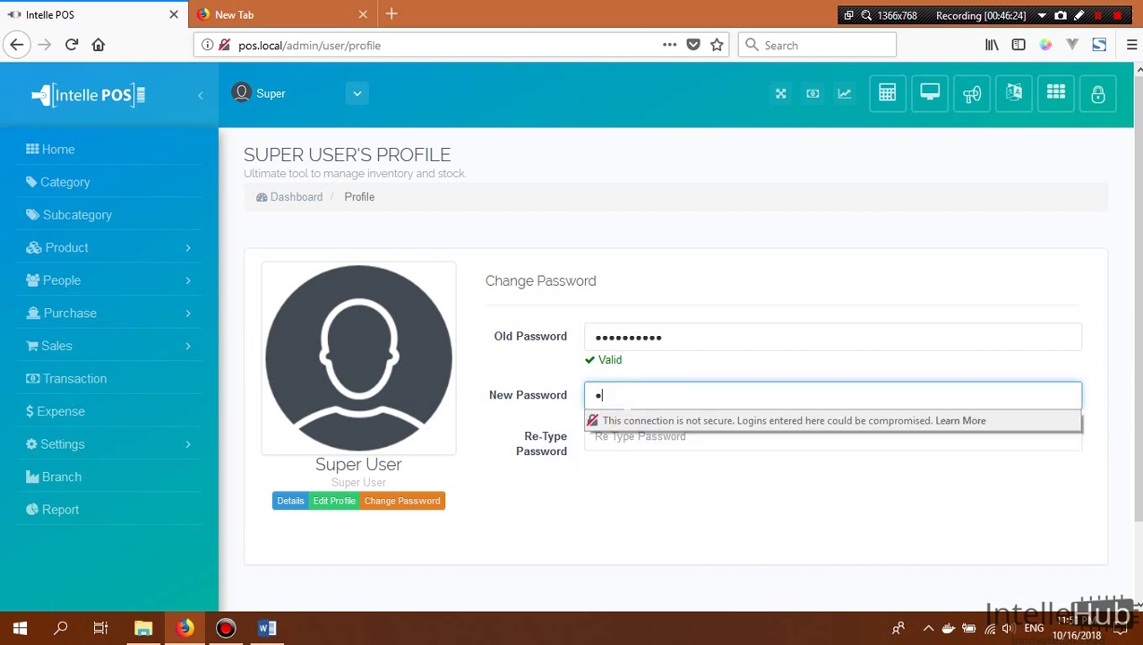
{"action": "left_click", "coordinate": [707, 484]}
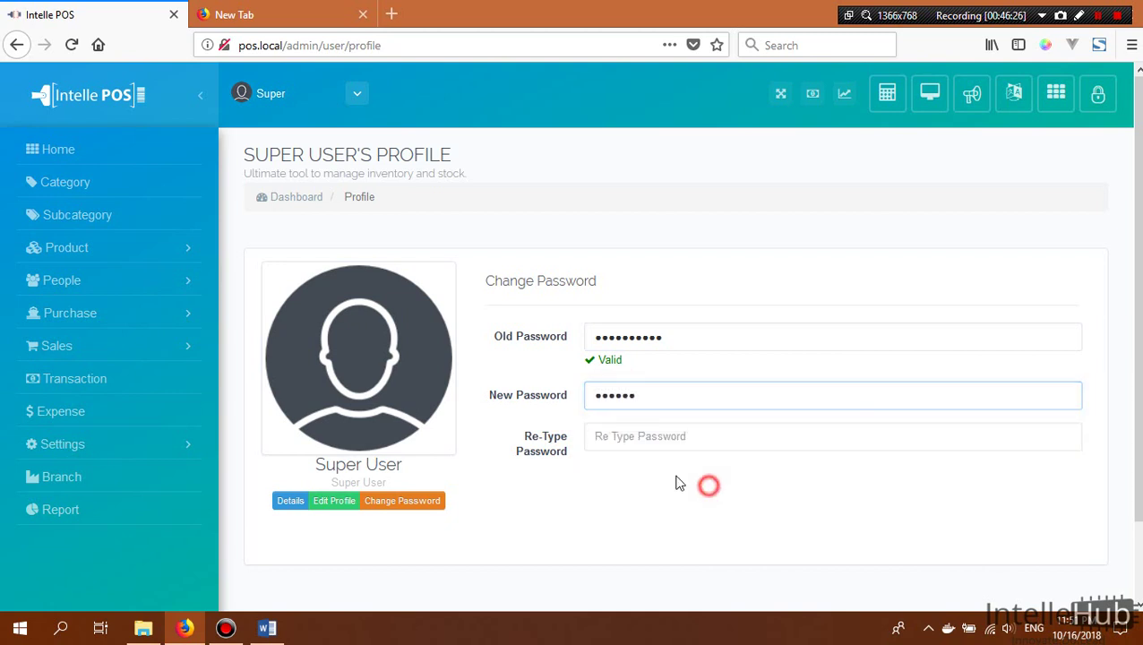
{"action": "left_click", "coordinate": [629, 444]}
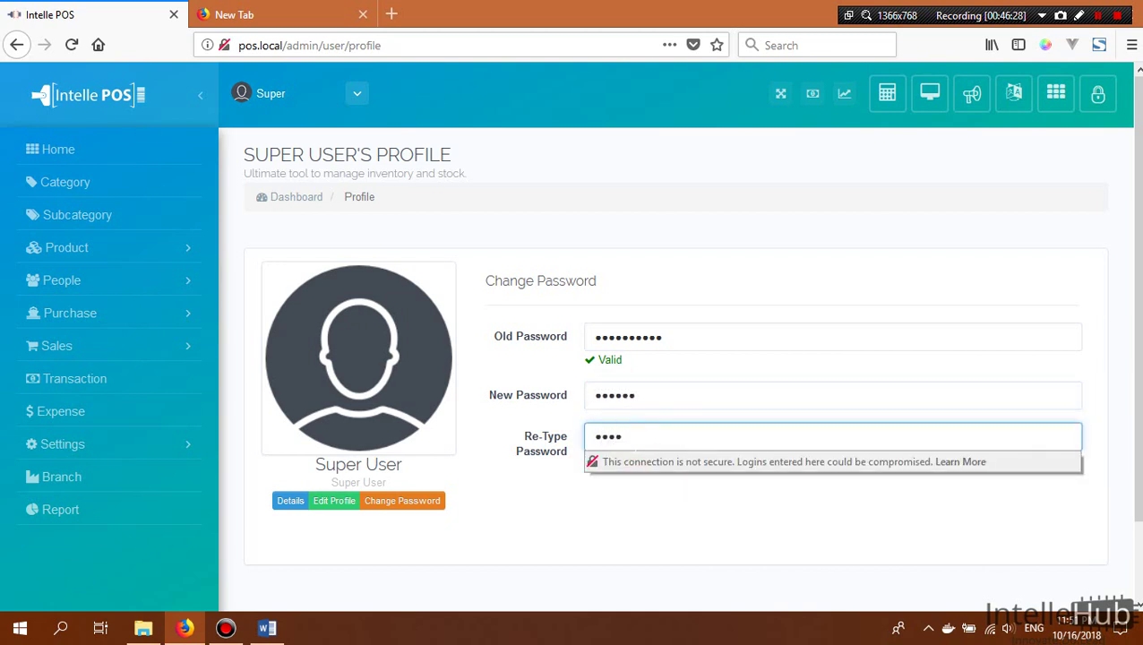
{"action": "left_click", "coordinate": [736, 512]}
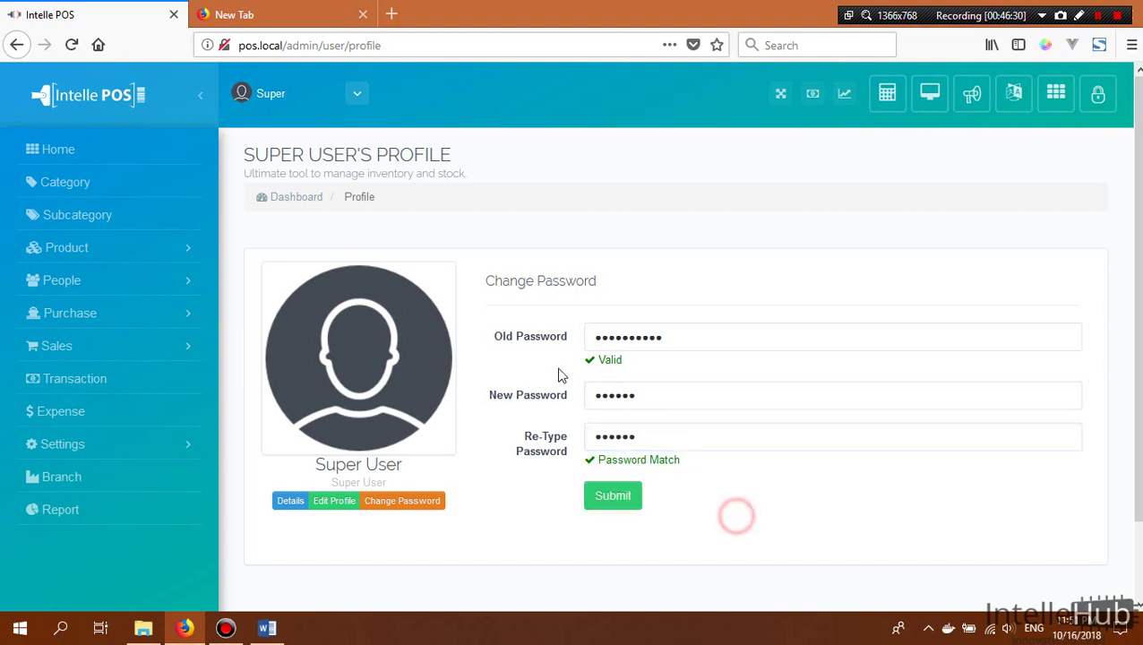
{"action": "left_click", "coordinate": [621, 507]}
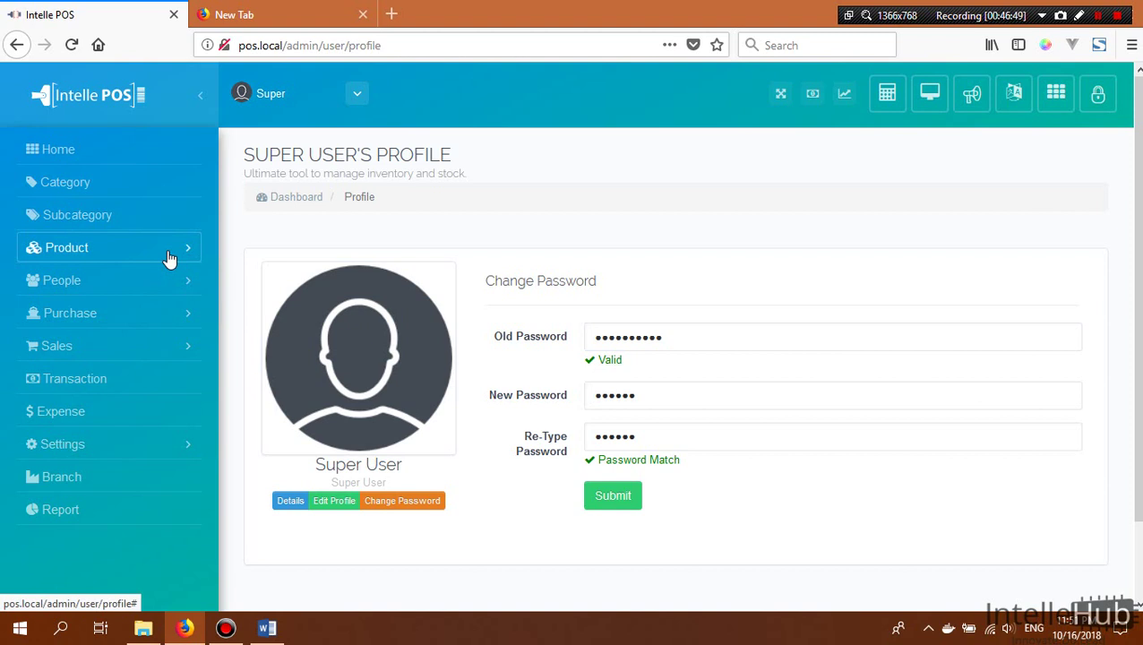
Return to the Home dashboard and browse its charts showing USD 490 sales, USD 3400 purchases.
{"action": "left_click", "coordinate": [73, 149]}
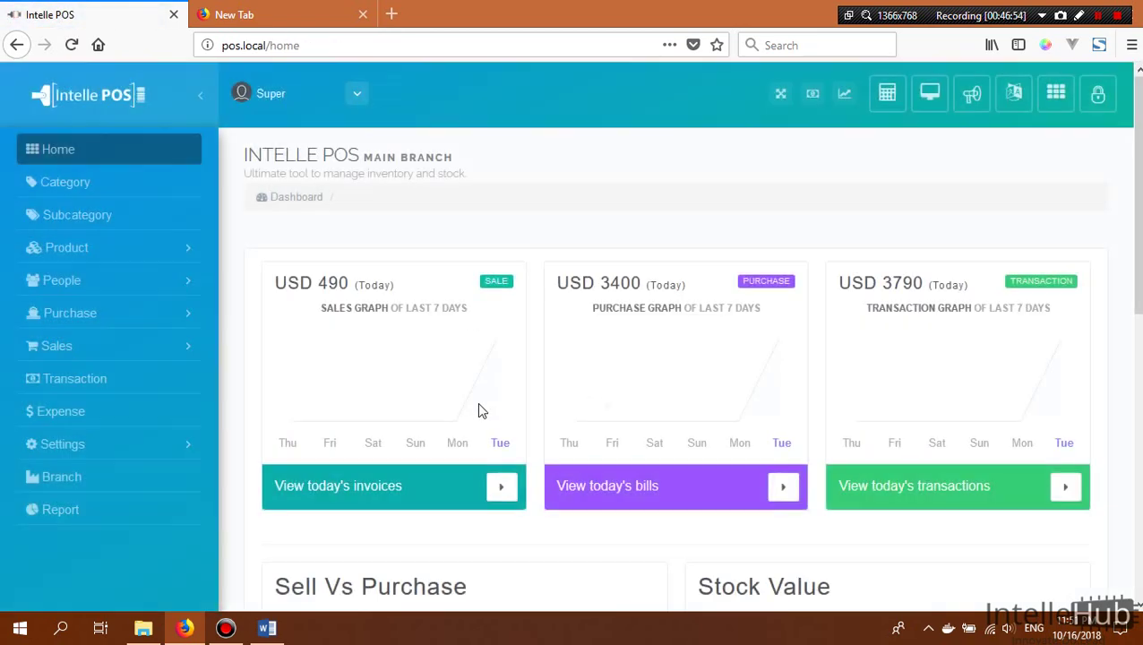
{"action": "scroll", "coordinate": [477, 403], "scroll_direction": "down", "scroll_amount": 2}
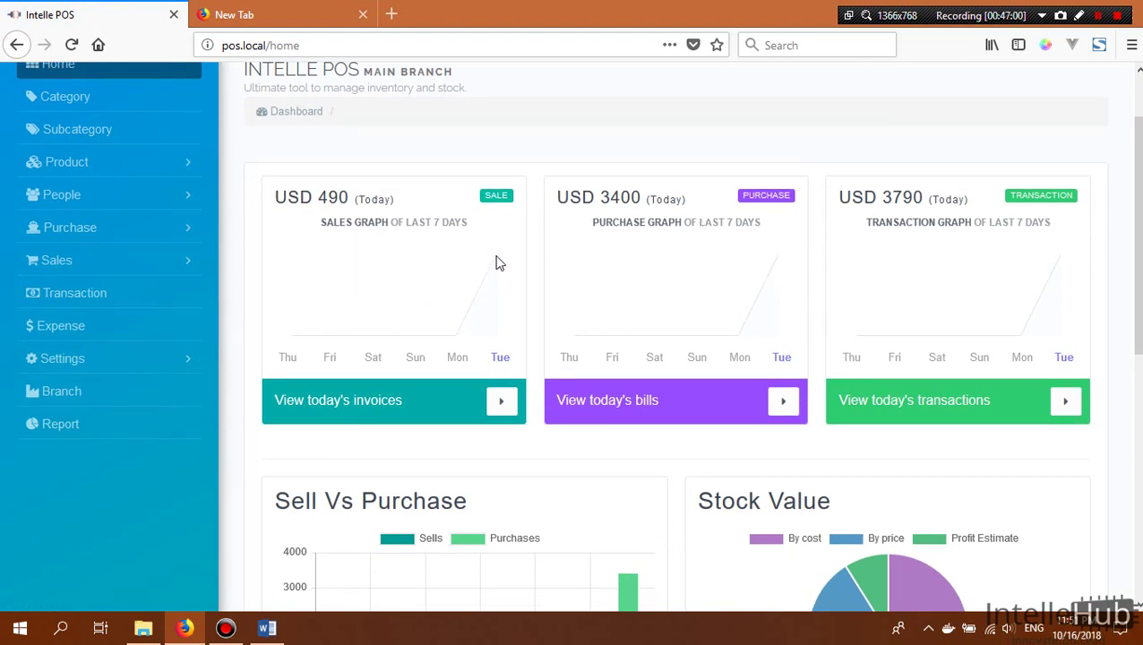
{"action": "scroll", "coordinate": [483, 269], "scroll_direction": "down", "scroll_amount": 5}
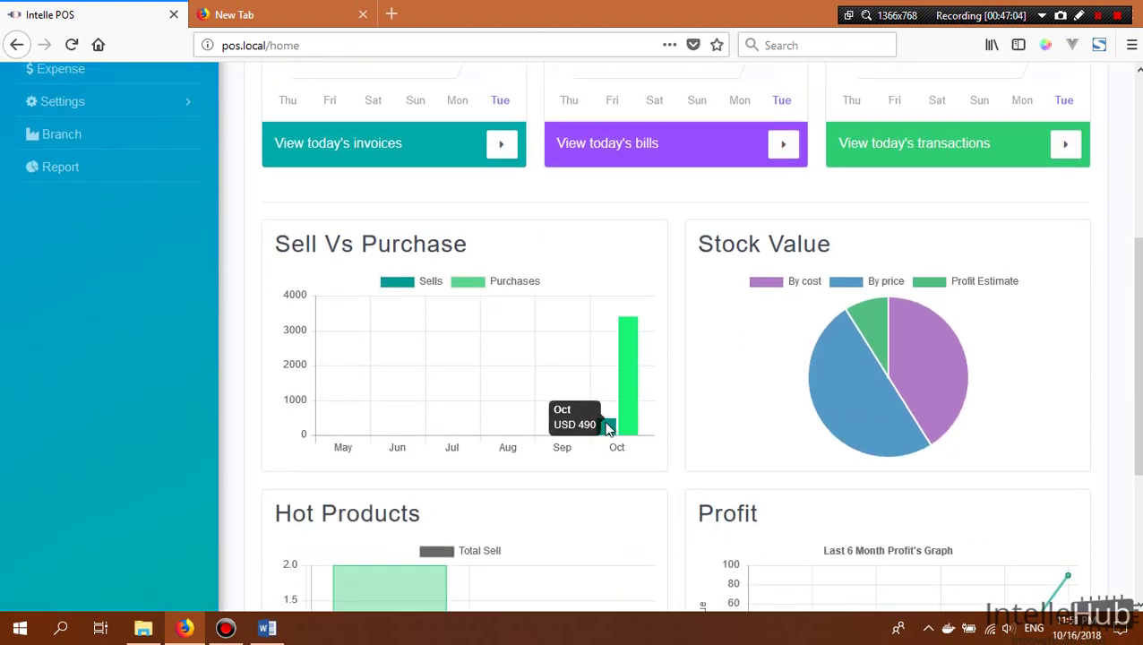
{"action": "scroll", "coordinate": [608, 428], "scroll_direction": "down", "scroll_amount": 5}
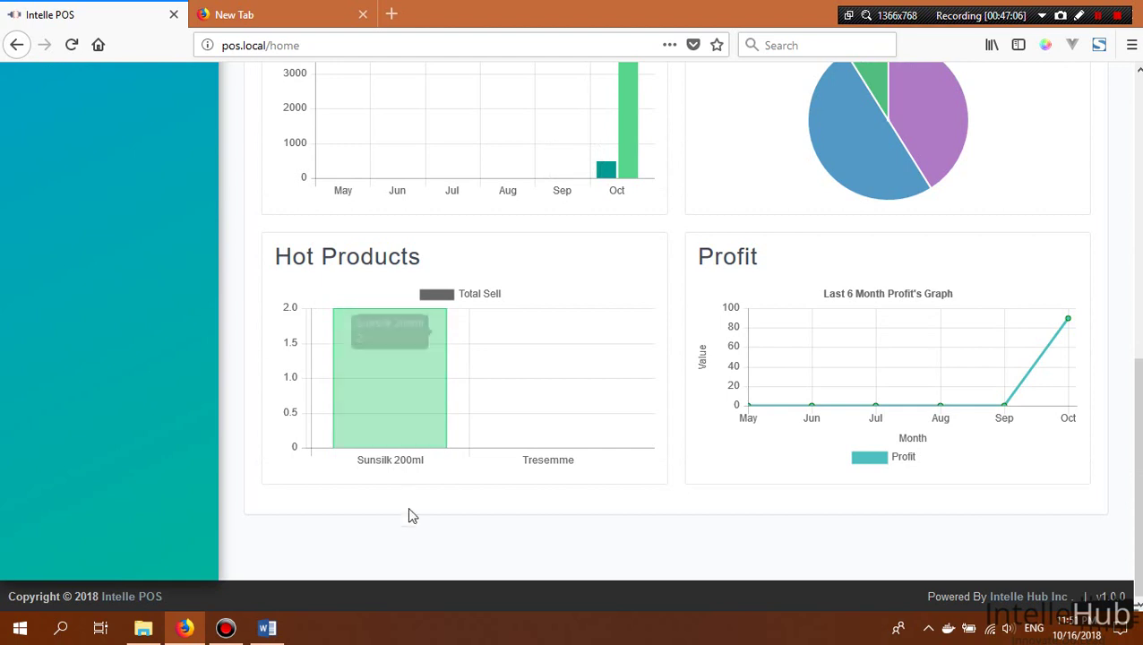
{"action": "left_click", "coordinate": [405, 514]}
{"action": "mouse_move", "coordinate": [395, 377]}
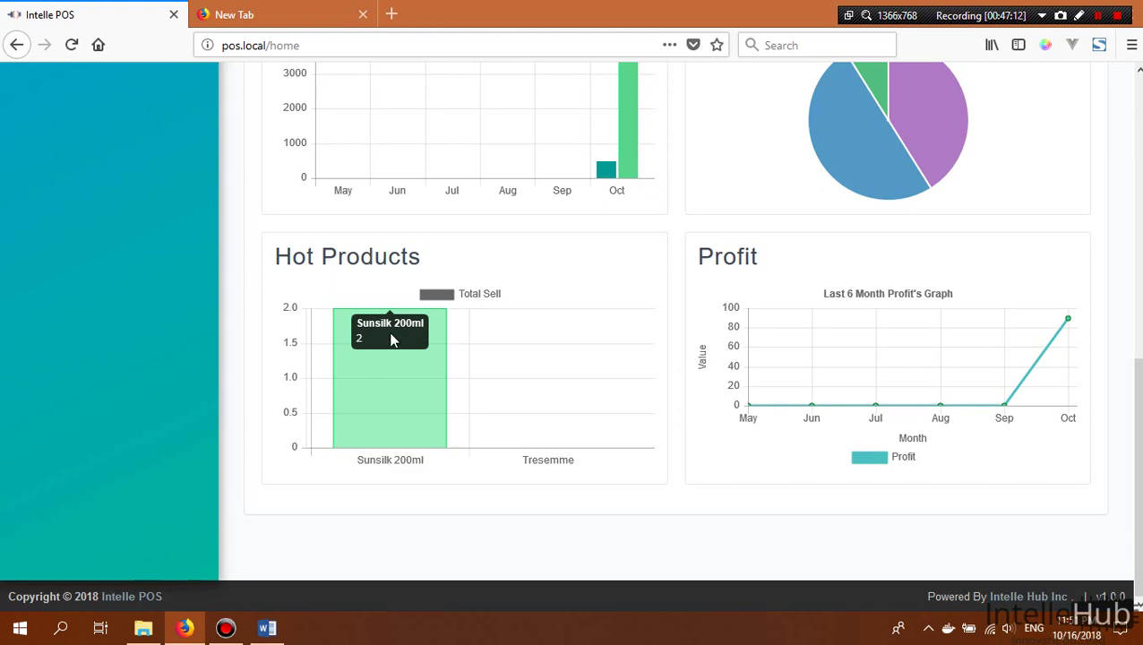
{"action": "mouse_move", "coordinate": [1068, 323]}
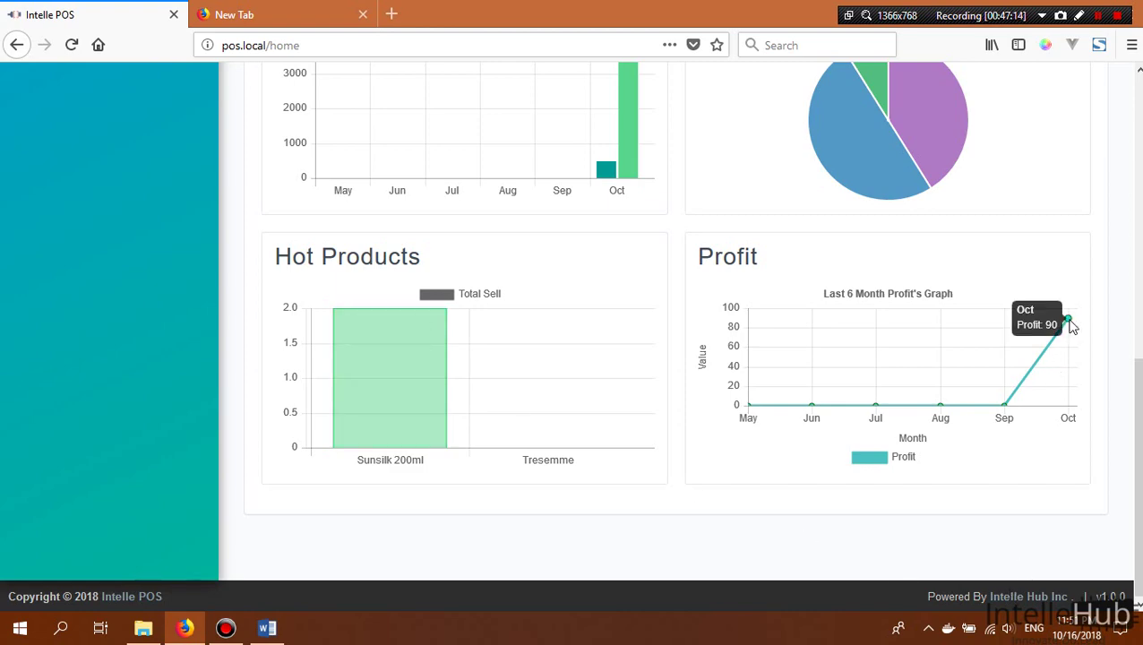
{"action": "scroll", "coordinate": [855, 483], "scroll_direction": "up", "scroll_amount": 10}
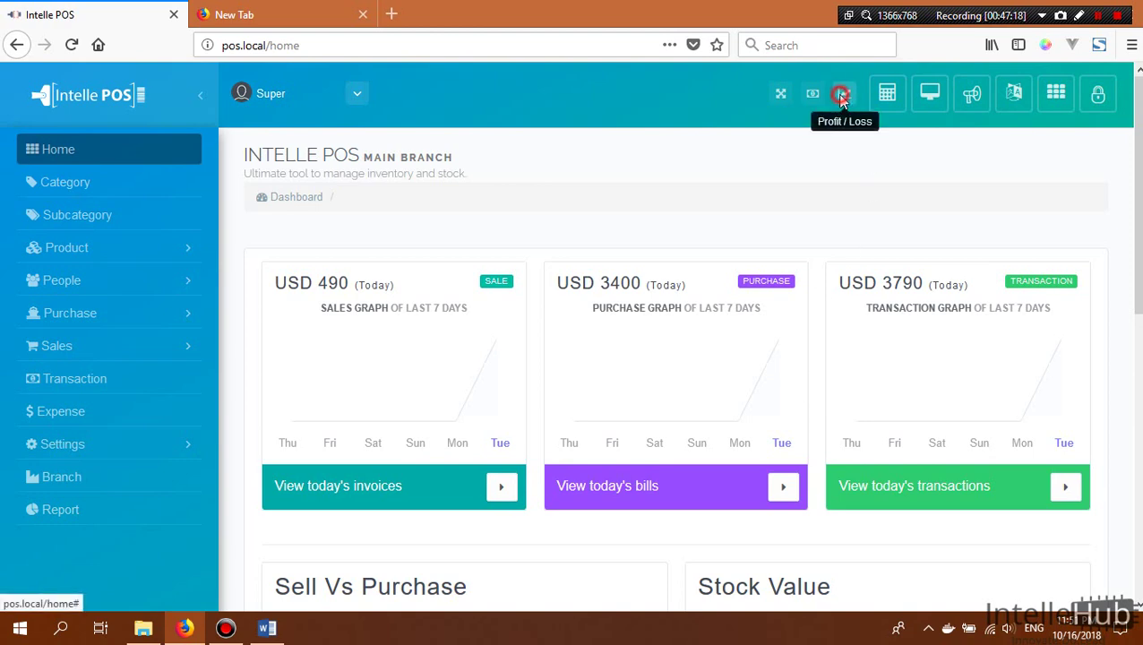
Open Today's Profit Details from the Profit/Loss toolbar popup.
{"action": "left_click", "coordinate": [843, 95]}
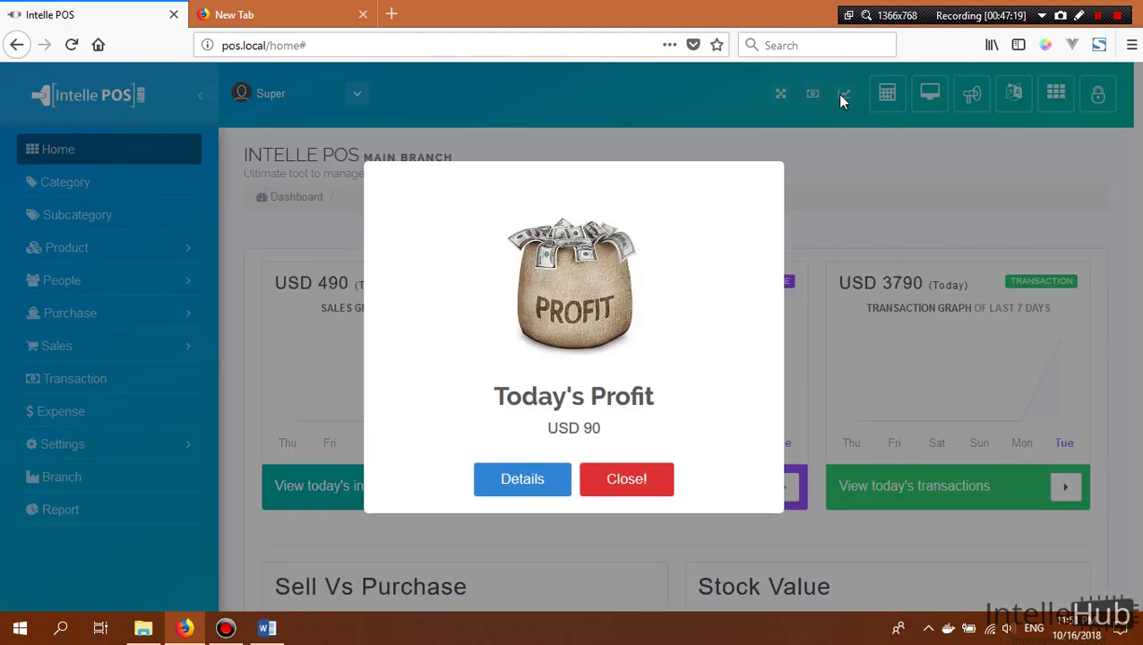
{"action": "left_click", "coordinate": [523, 480]}
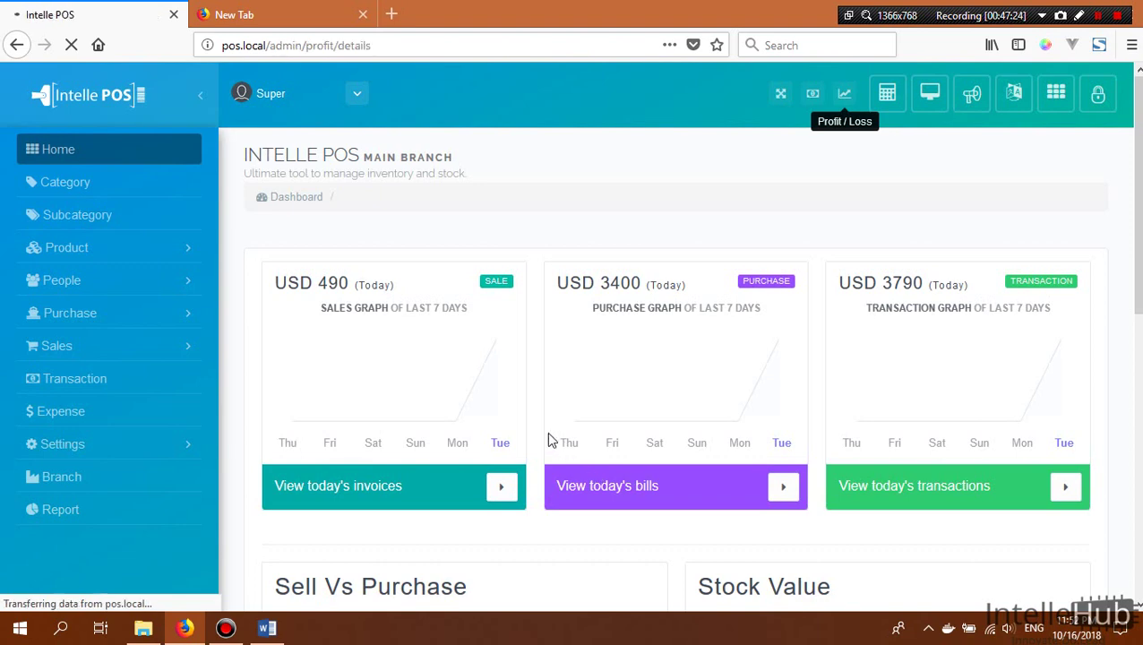
{"action": "scroll", "coordinate": [574, 529], "scroll_direction": "down", "scroll_amount": 2}
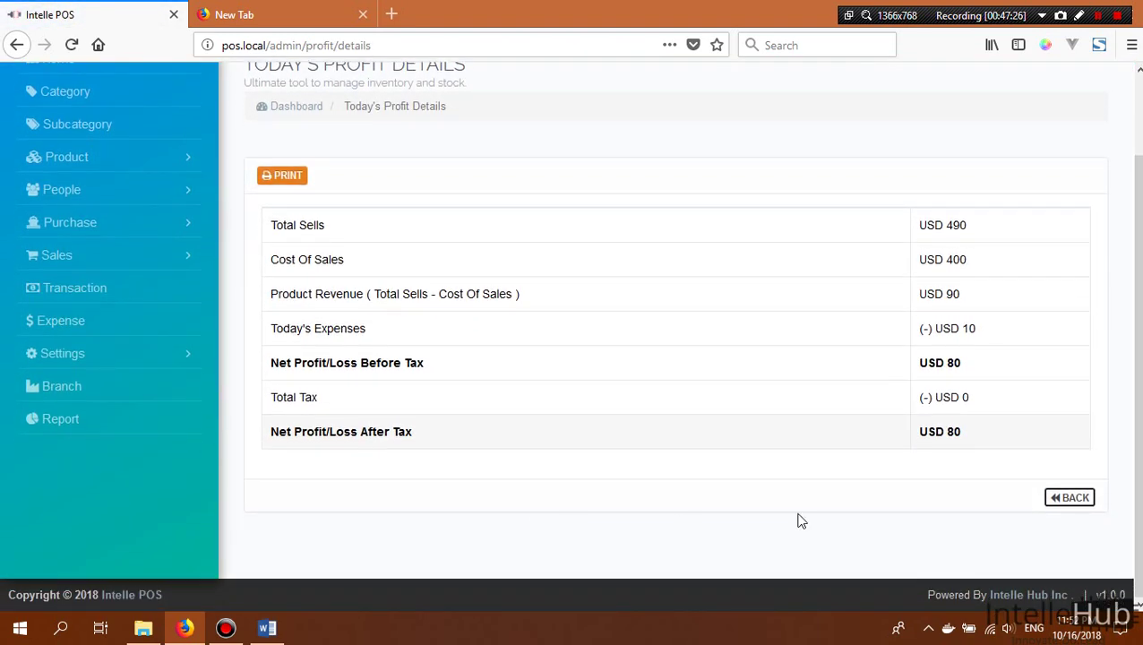
{"action": "left_click", "coordinate": [953, 362]}
Highlight sells USD 490, cost of sales USD 400, expenses USD 10 and net profit USD 80.
{"action": "double_click", "coordinate": [975, 225]}
{"action": "left_click_drag", "start_coordinate": [973, 259], "coordinate": [943, 296]}
{"action": "left_click_drag", "start_coordinate": [979, 329], "coordinate": [962, 328]}
{"action": "left_click_drag", "start_coordinate": [374, 364], "coordinate": [474, 370]}
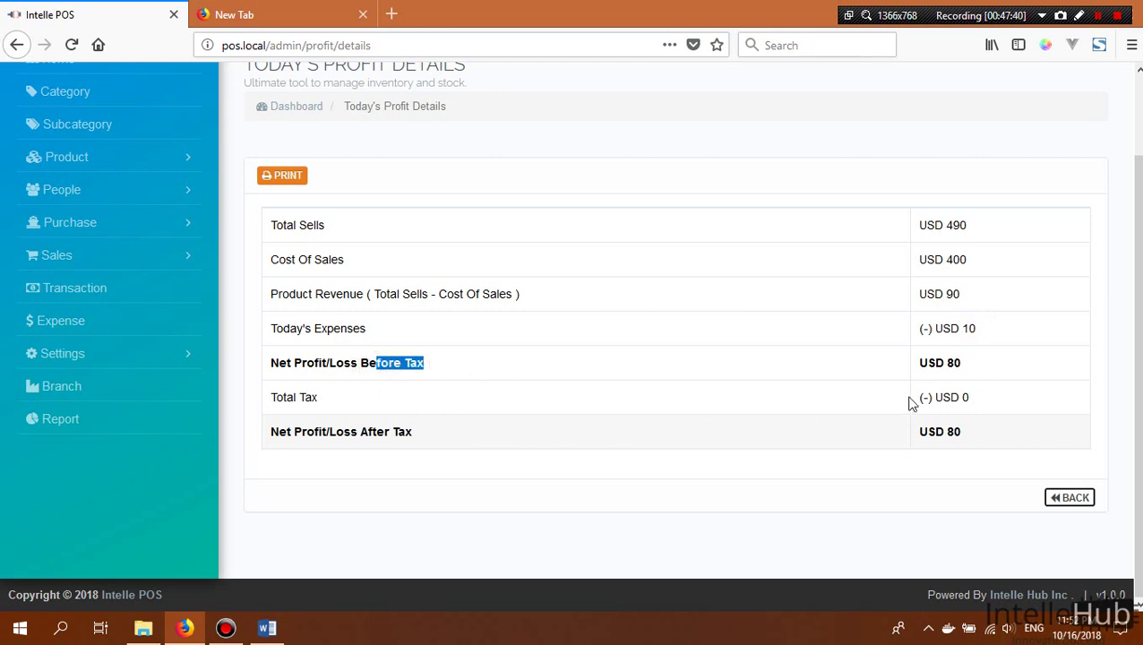
{"action": "left_click", "coordinate": [336, 363]}
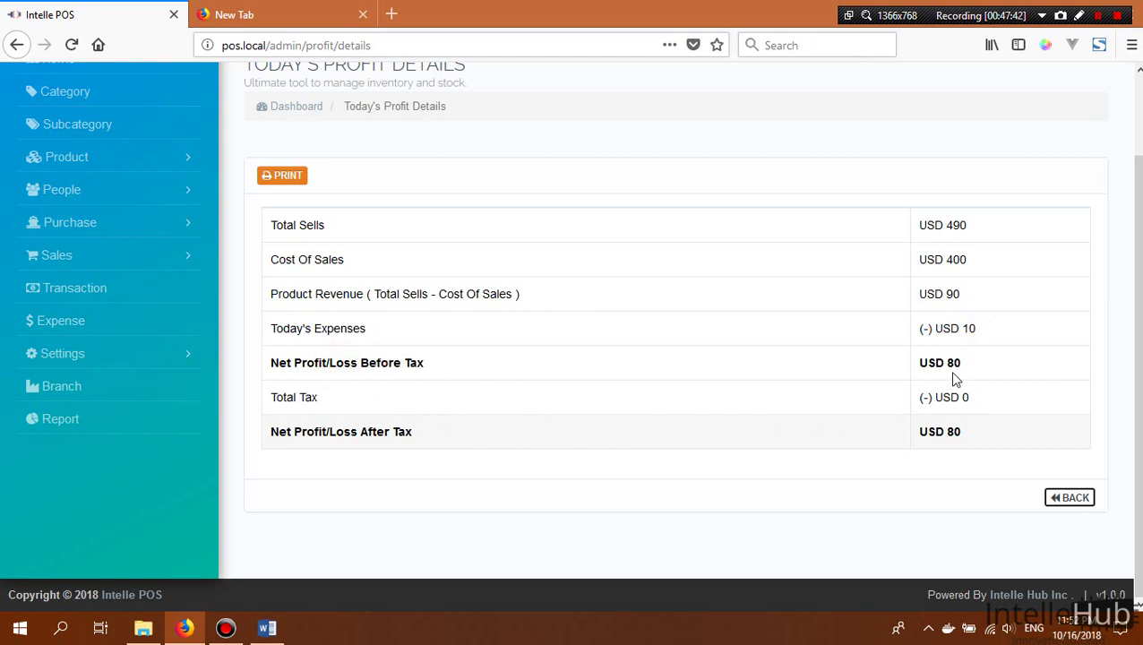
{"action": "left_click_drag", "start_coordinate": [959, 362], "coordinate": [918, 363]}
{"action": "scroll", "coordinate": [638, 428], "scroll_direction": "up", "scroll_amount": 2}
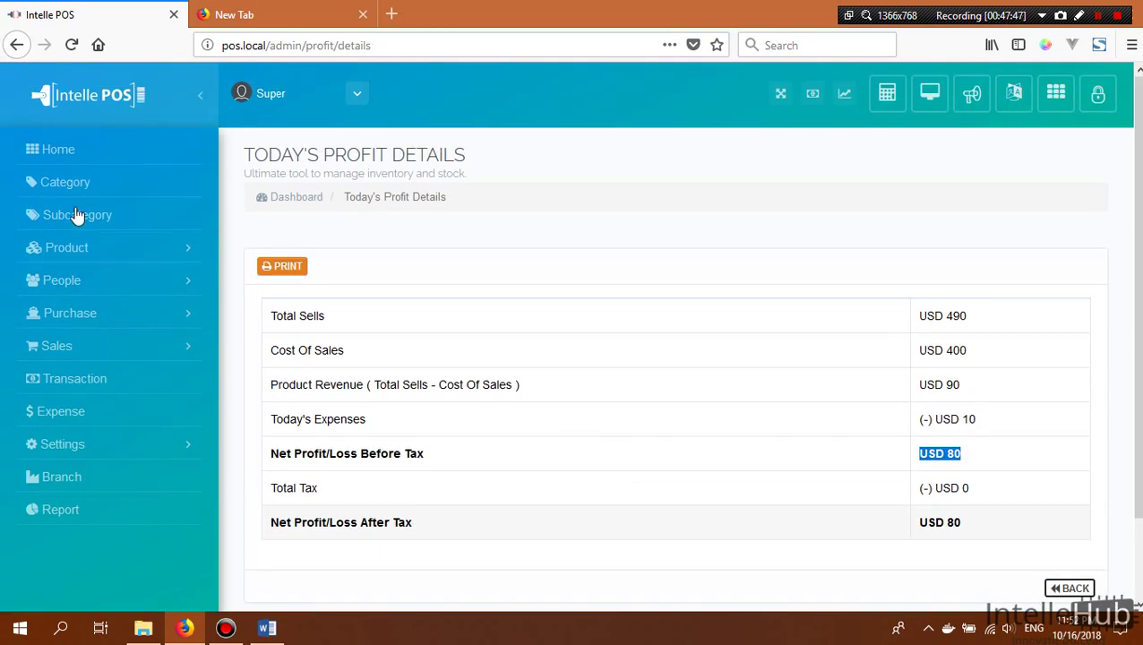
Go back to the Home dashboard with USD 490 sales, USD 3400 purchases and USD 3790 transactions.
{"action": "left_click", "coordinate": [49, 150]}
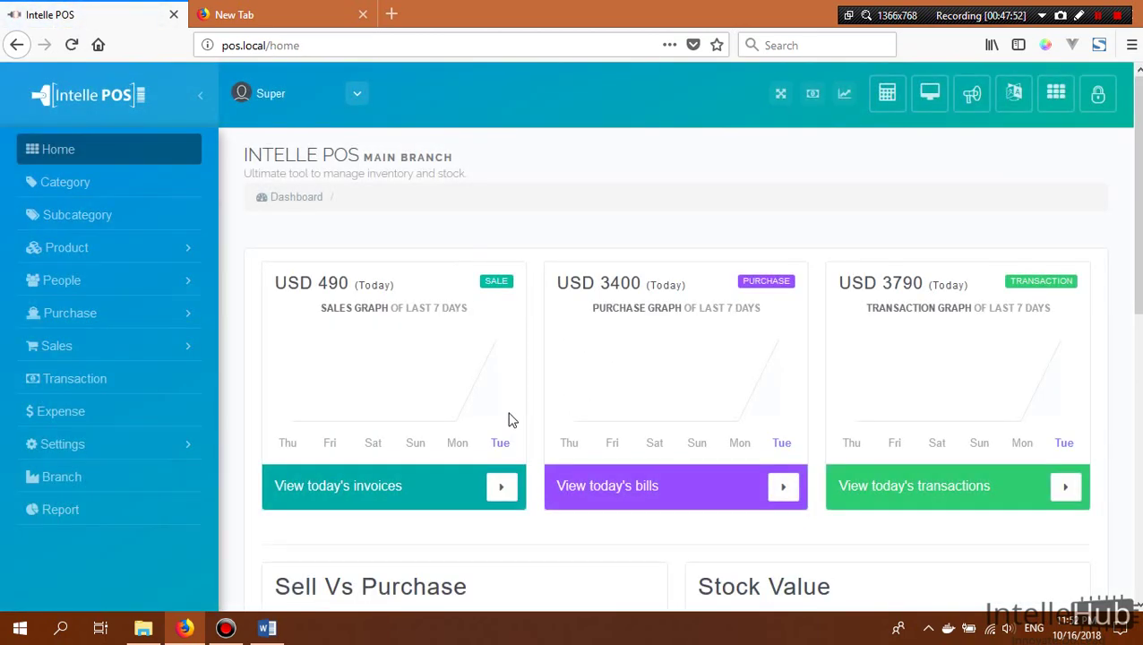
{"action": "scroll", "coordinate": [511, 429], "scroll_direction": "down", "scroll_amount": 3}
{"action": "scroll", "coordinate": [513, 437], "scroll_direction": "up", "scroll_amount": 3}
{"action": "left_click", "coordinate": [571, 192]}
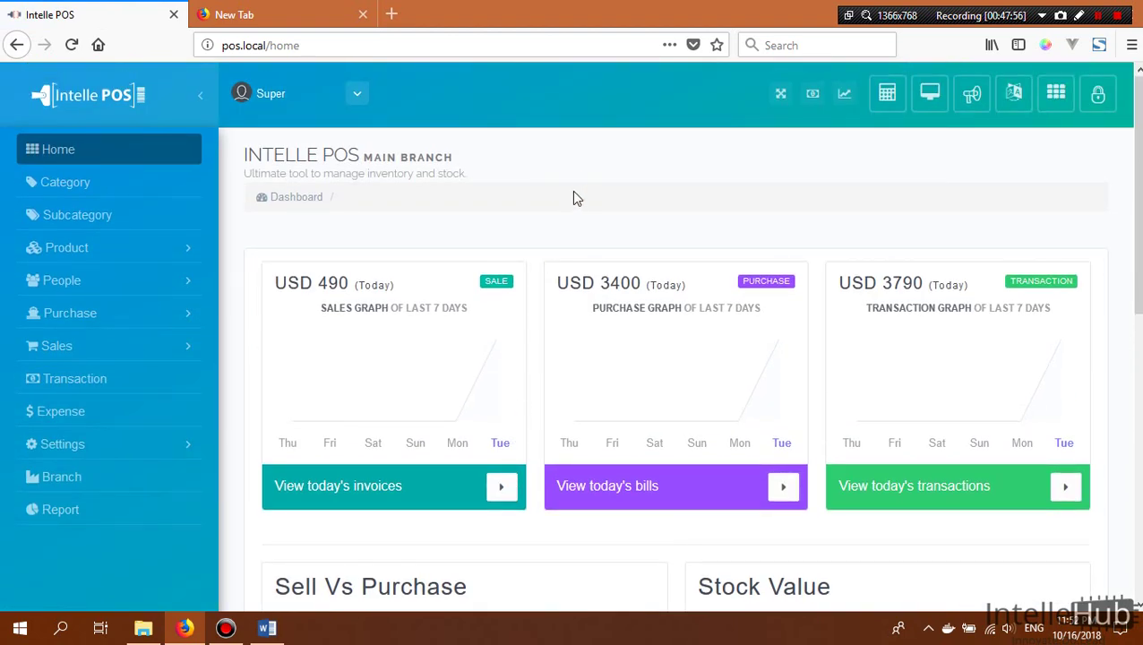